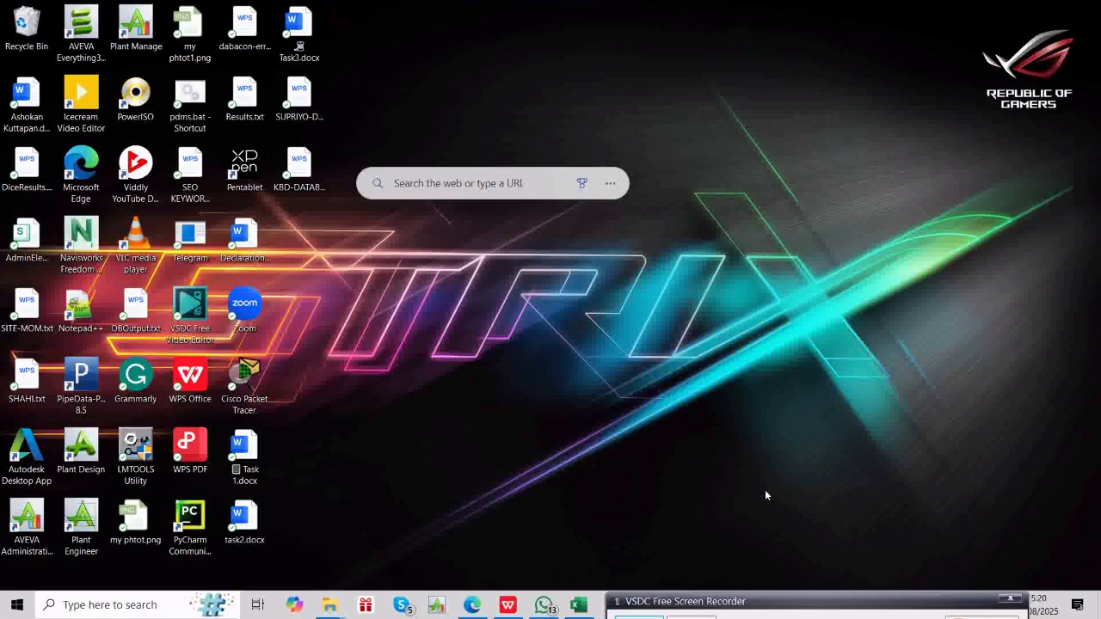
Launch AVEVA Everything3D 2.10.
click(19, 607)
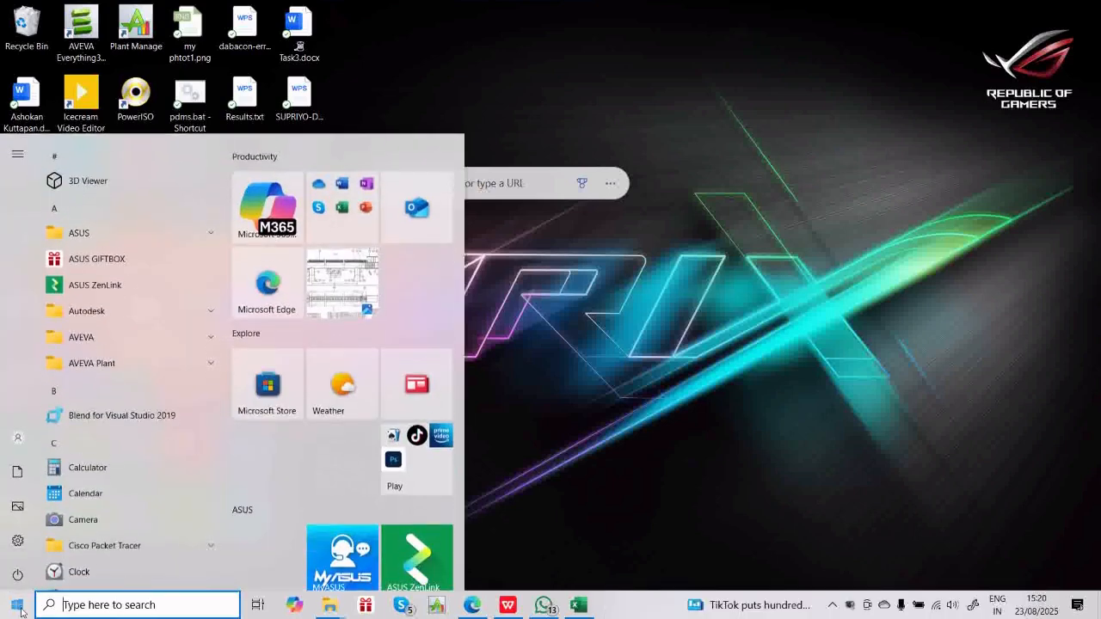
click(143, 335)
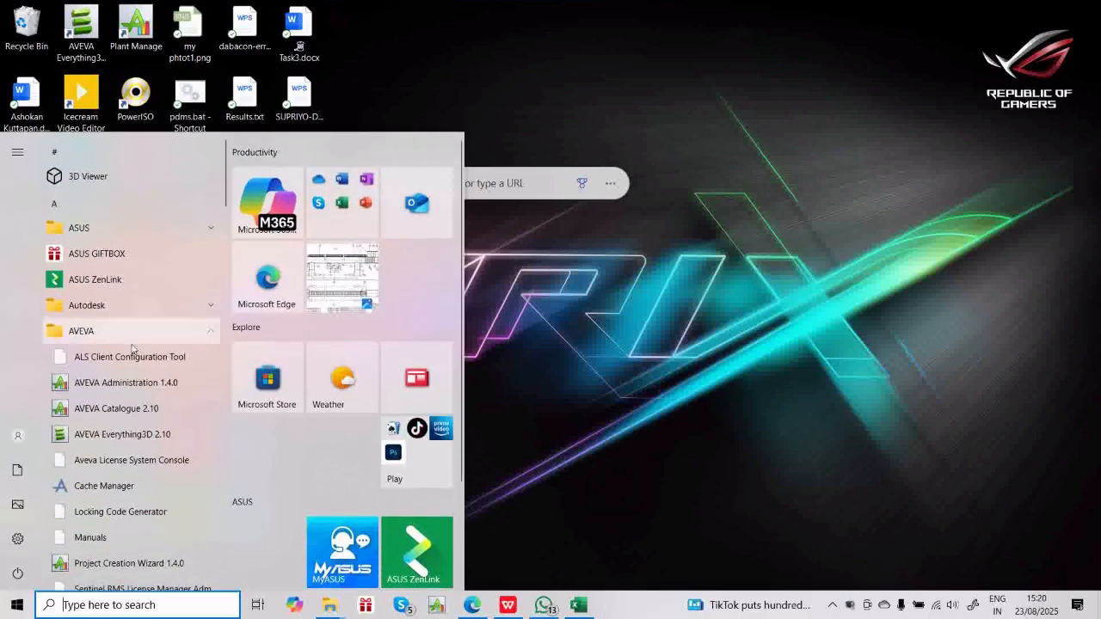
click(95, 439)
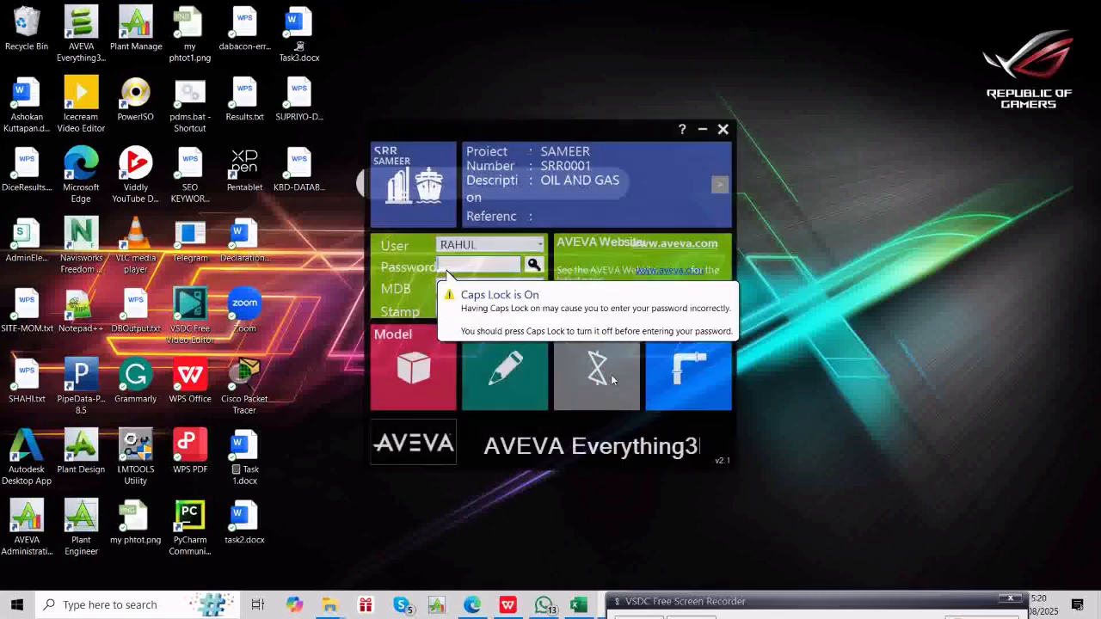
Browse the available projects, search for KBD and select the KBD project for login.
click(719, 184)
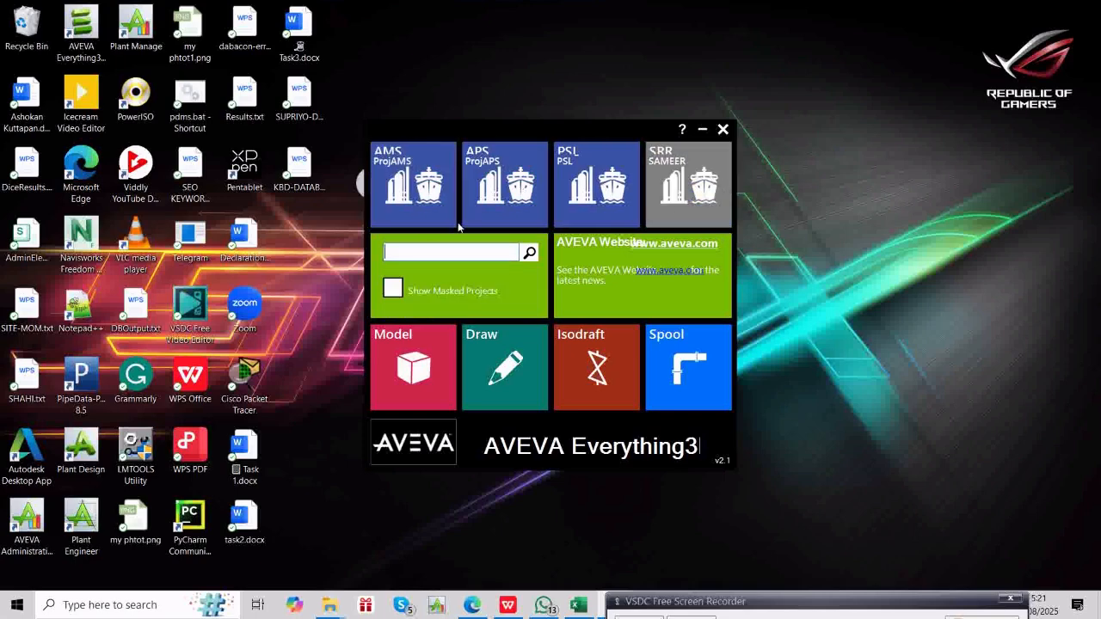
click(722, 187)
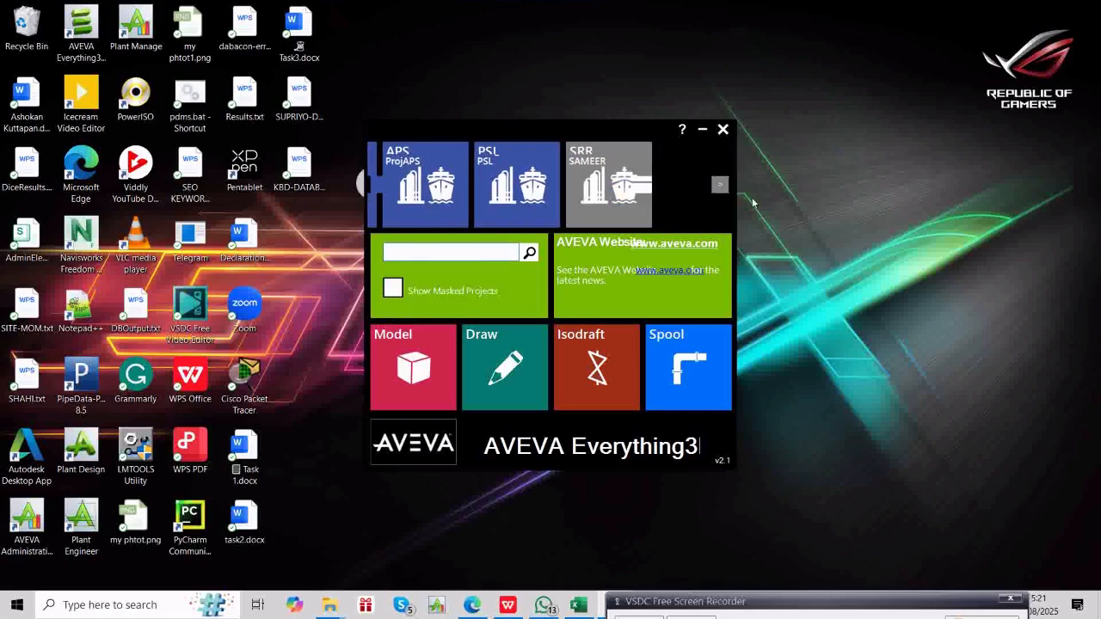
click(721, 188)
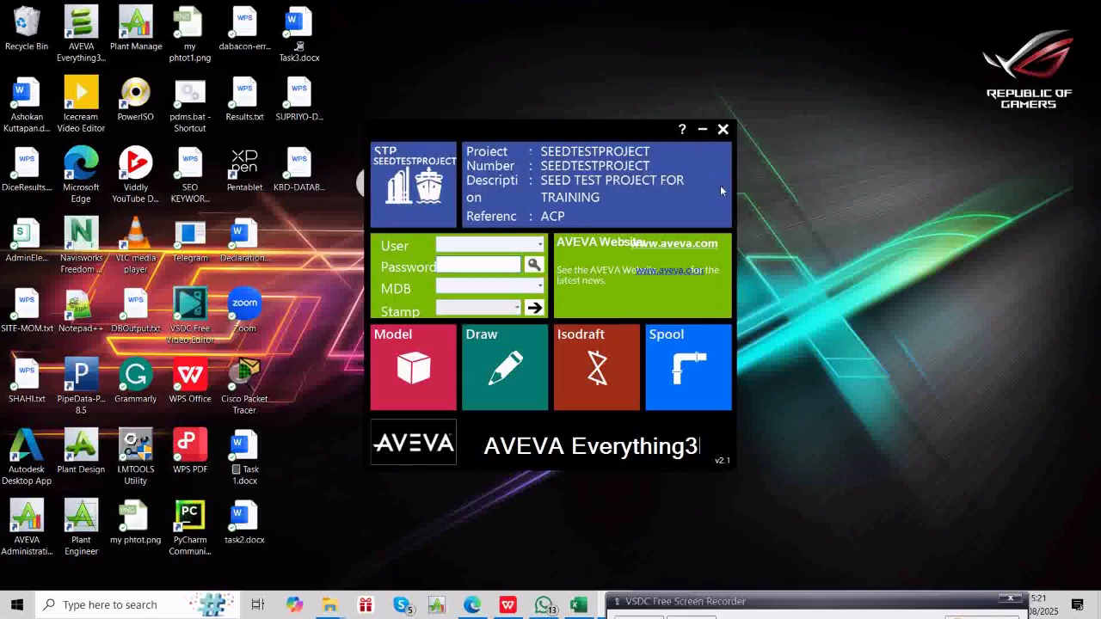
click(720, 190)
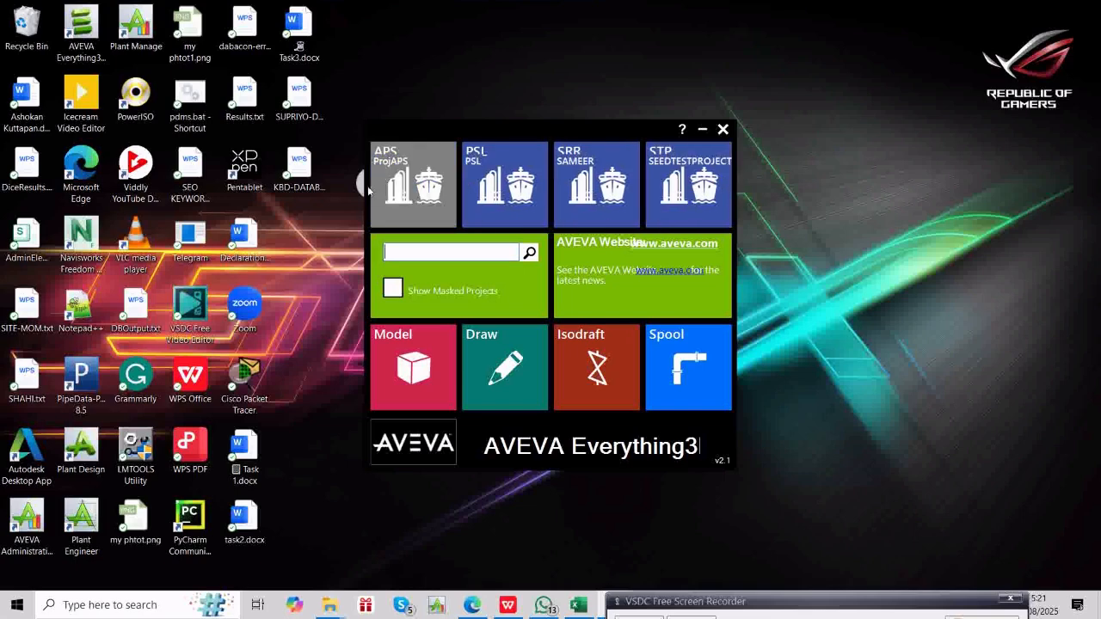
click(723, 188)
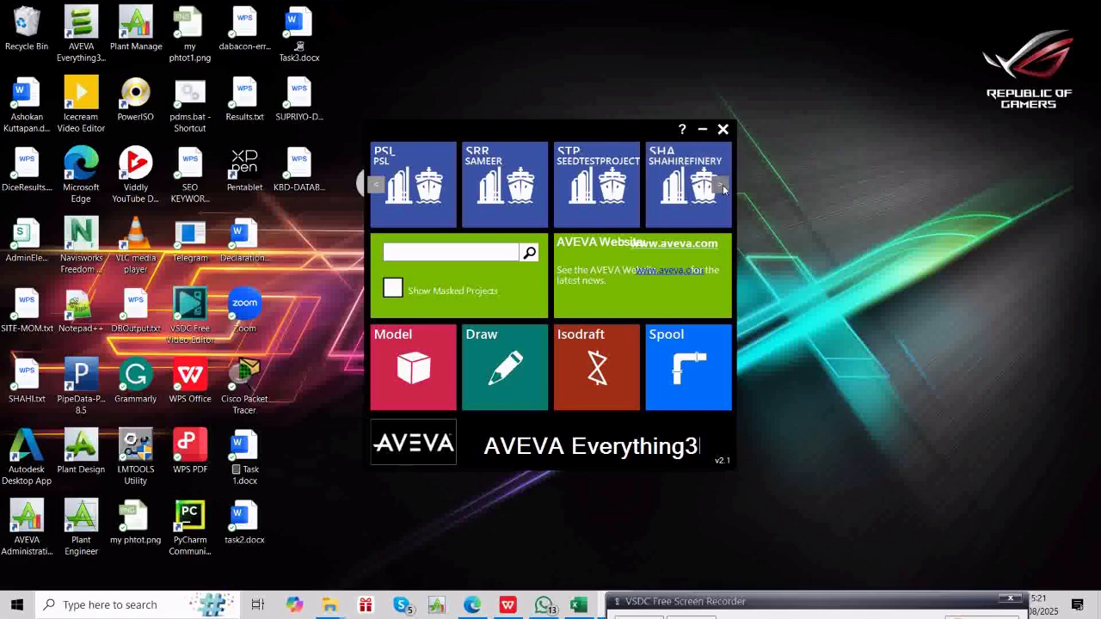
click(530, 256)
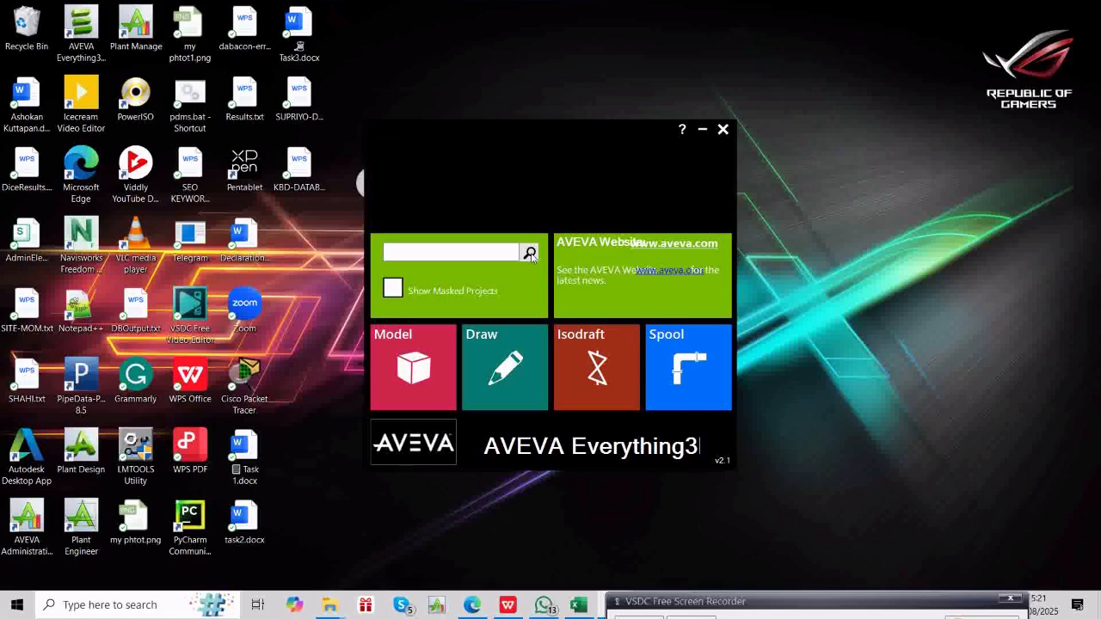
text(KBD)
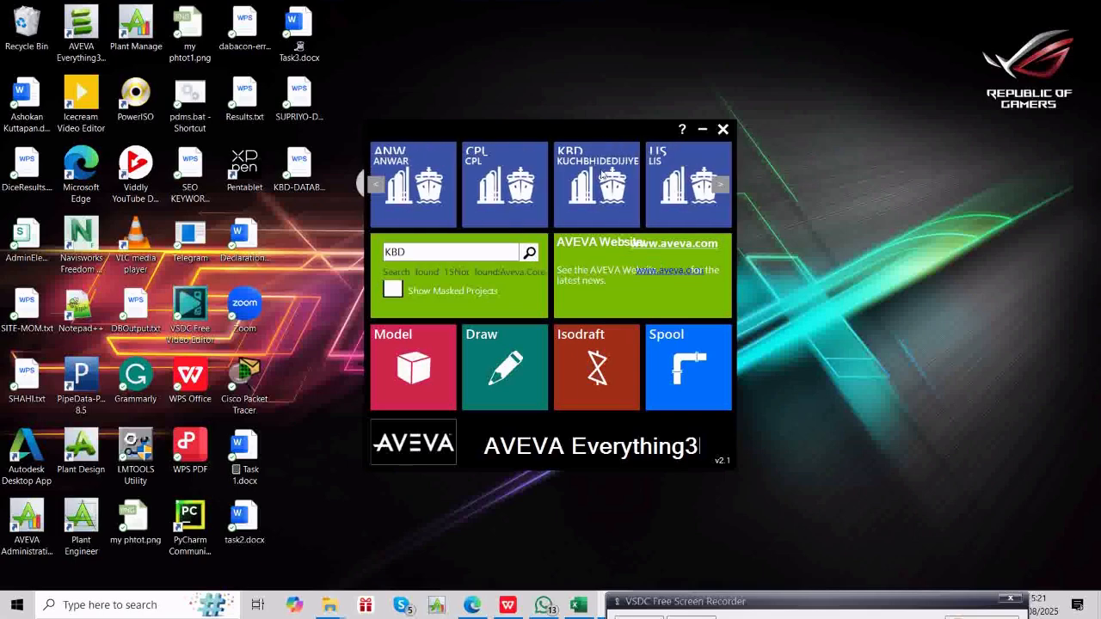
click(602, 176)
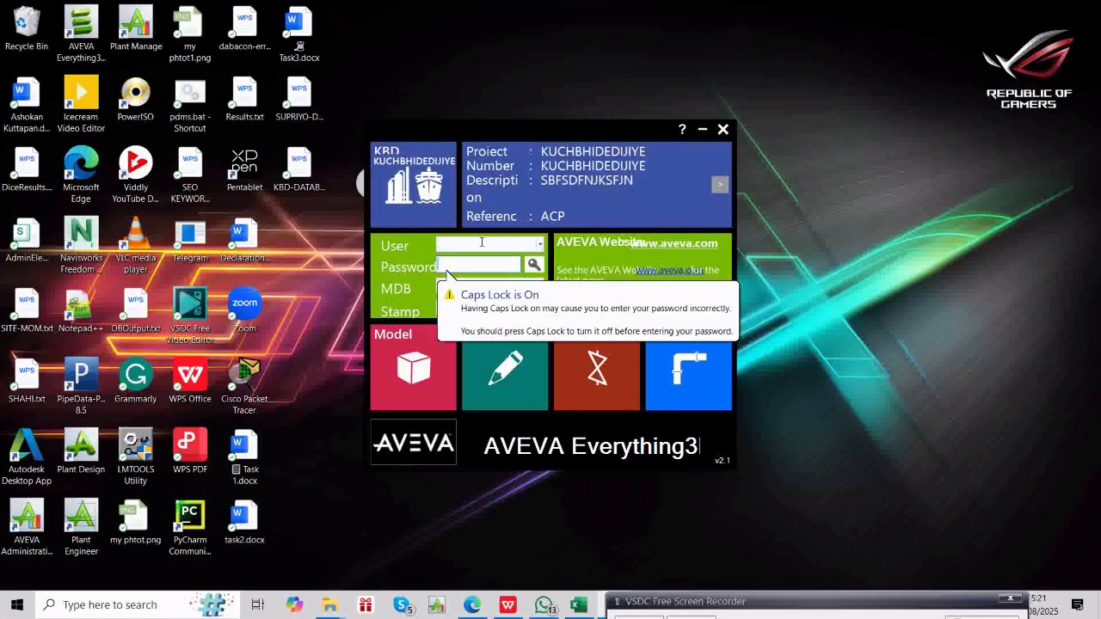
Enter SYSTEM as the login user and fill in the account password.
text(SYSTEM)
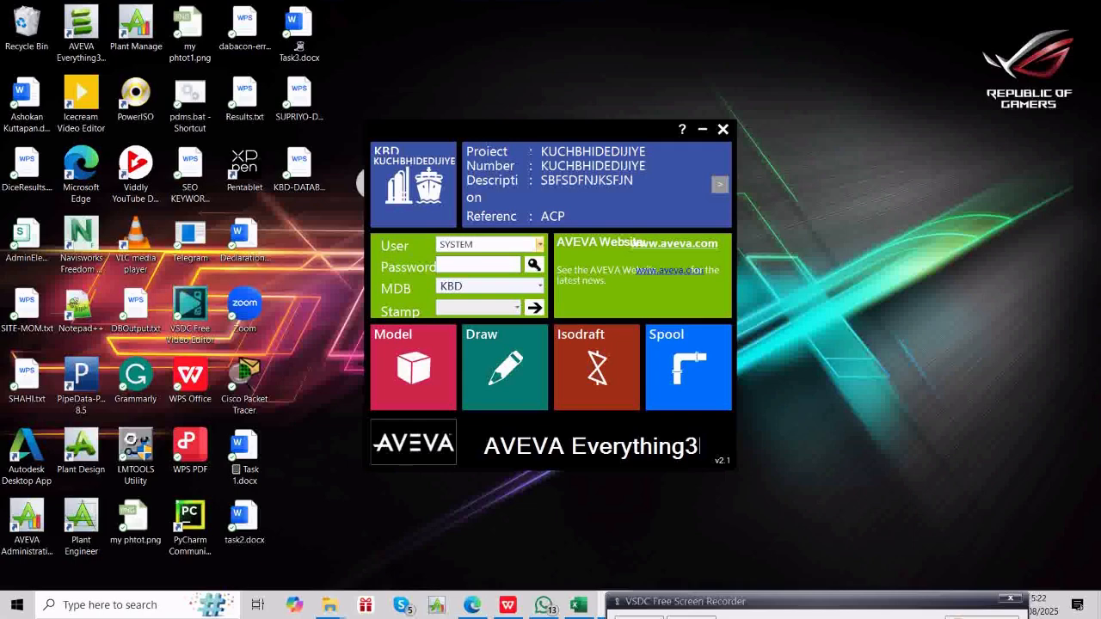
click(460, 261)
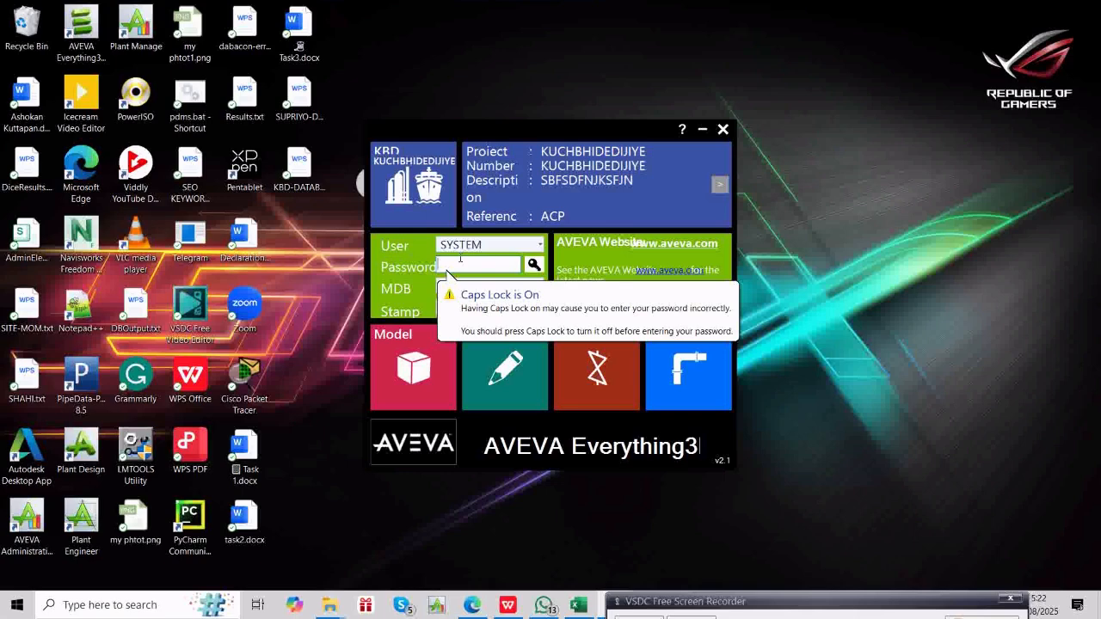
text(XXX)
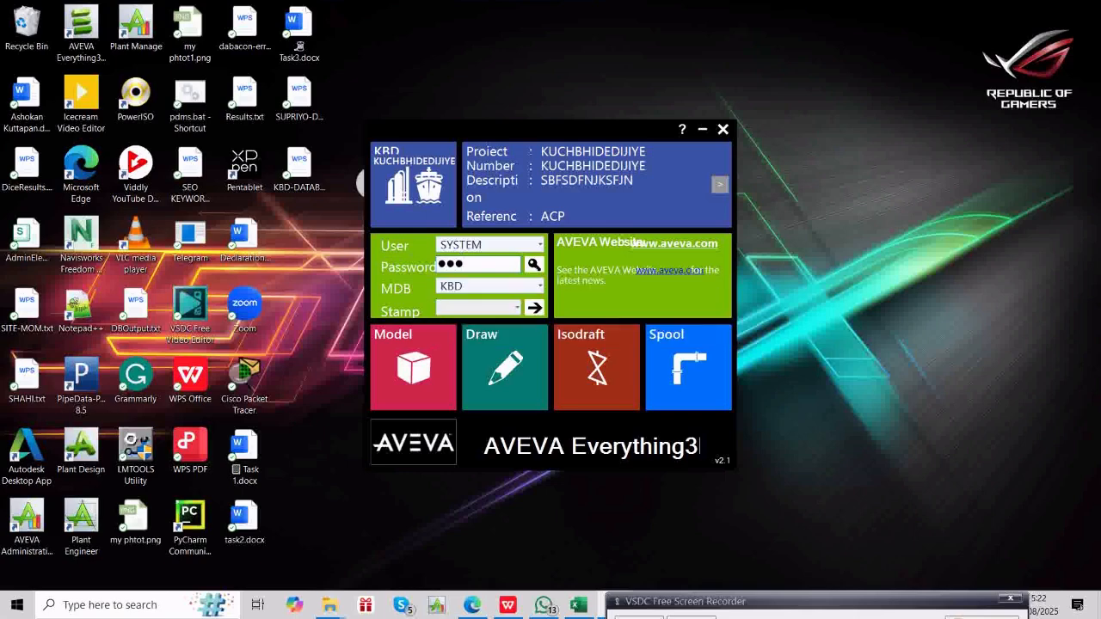
text(XXX)
Choose the KBD MDB and start the Model module.
click(540, 290)
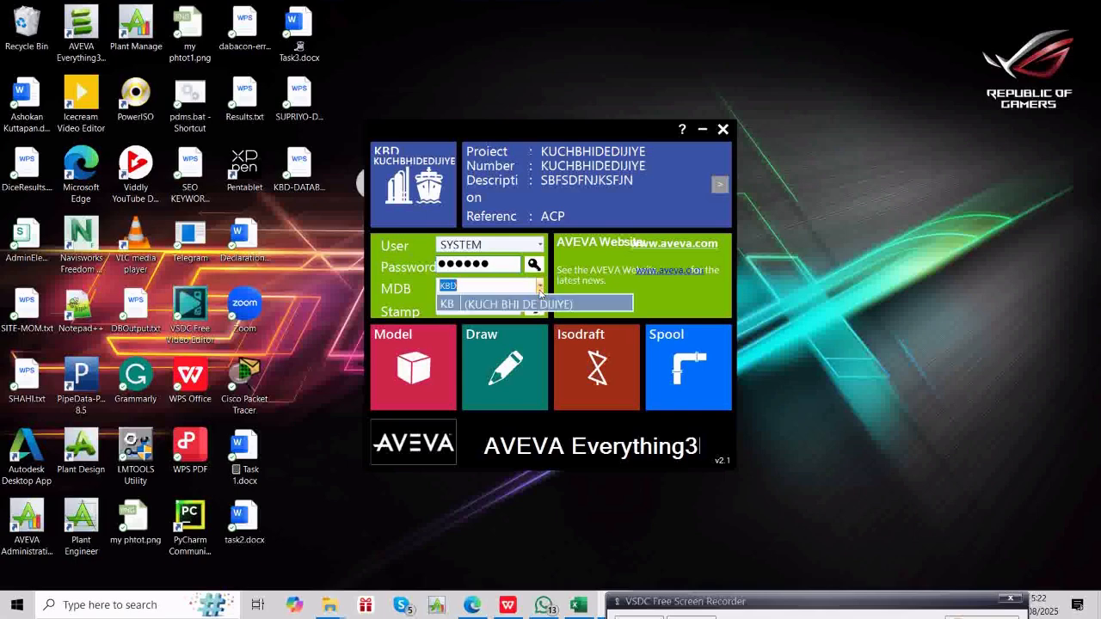
click(455, 306)
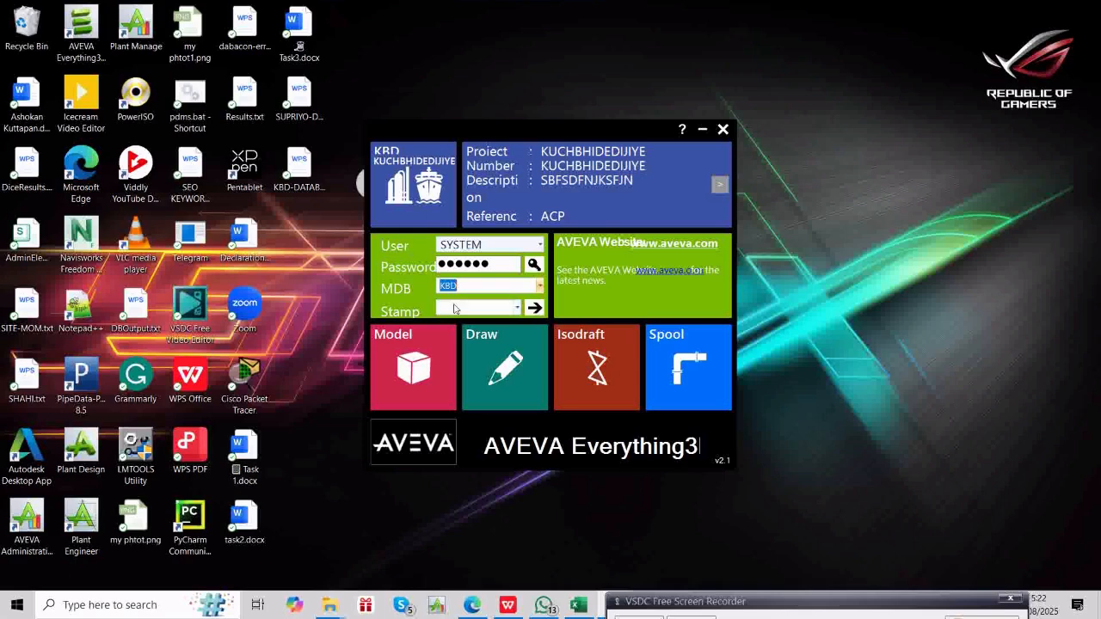
click(411, 370)
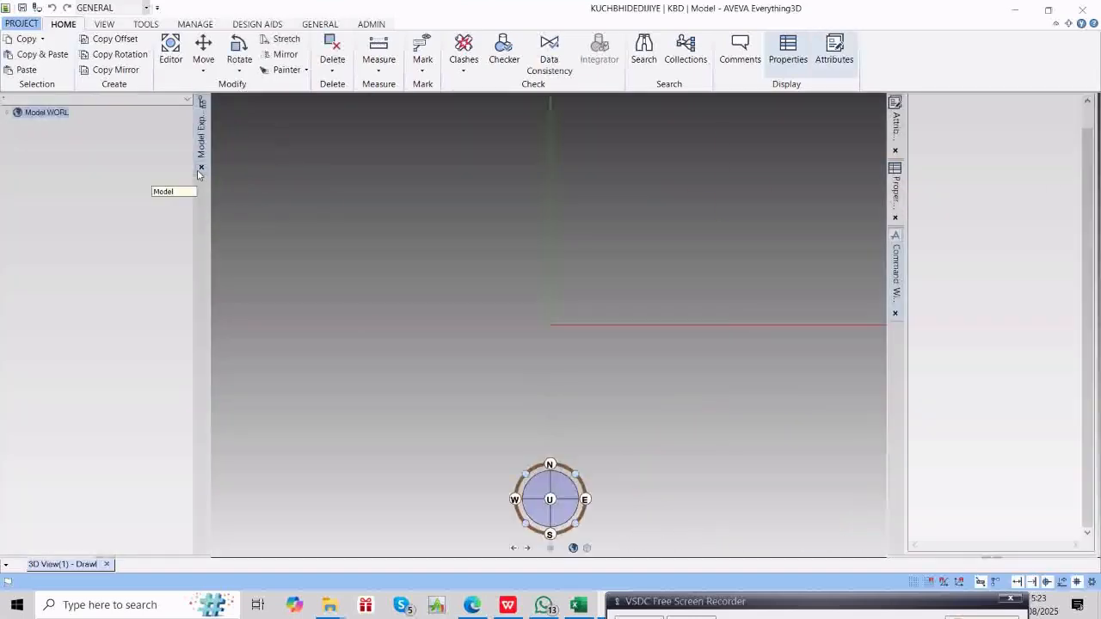
Close the Model Explorer, Command Window, Properties and Attributes panels to leave only the 3D view.
click(202, 167)
click(894, 314)
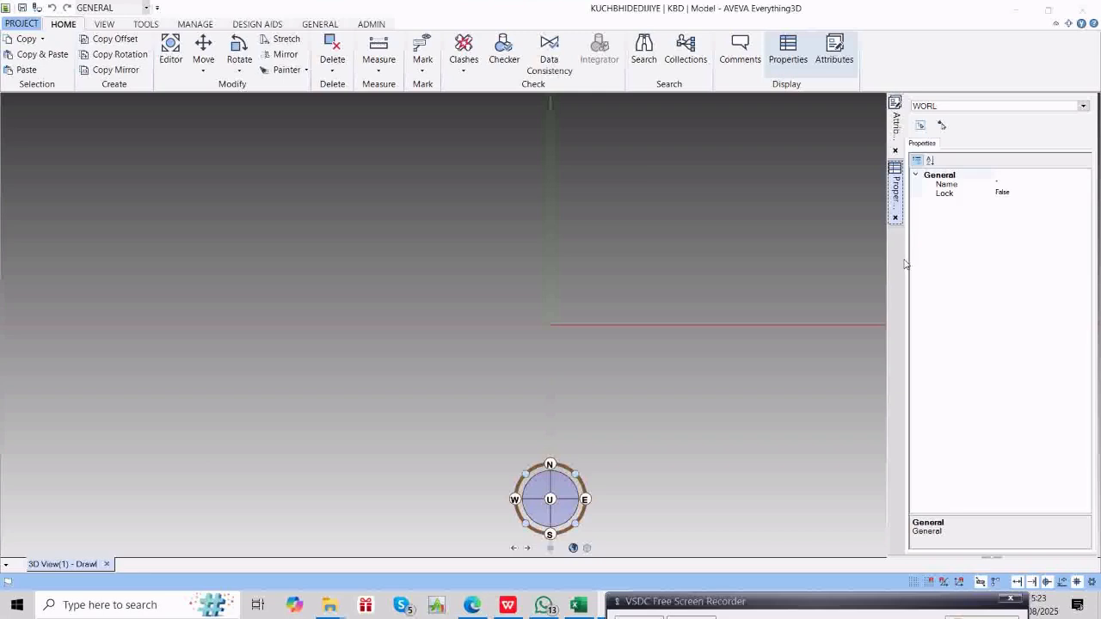
click(894, 218)
click(894, 151)
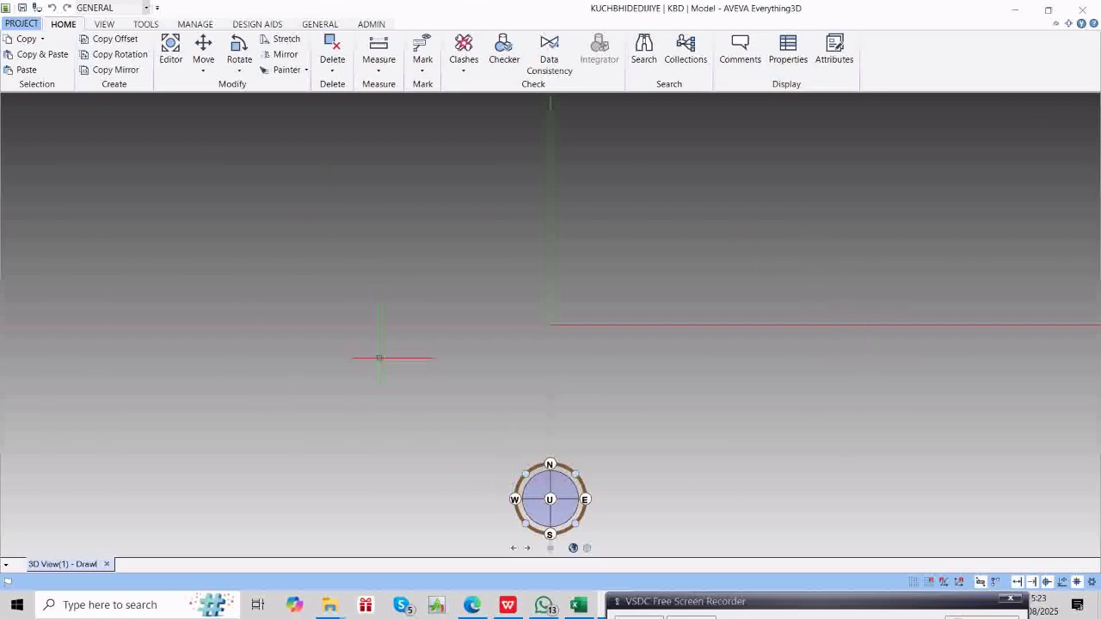
Switch the modelling discipline from GENERAL to EQUIPMENT.
middle_drag(531, 371, 619, 292)
scroll(619, 295, down, 3)
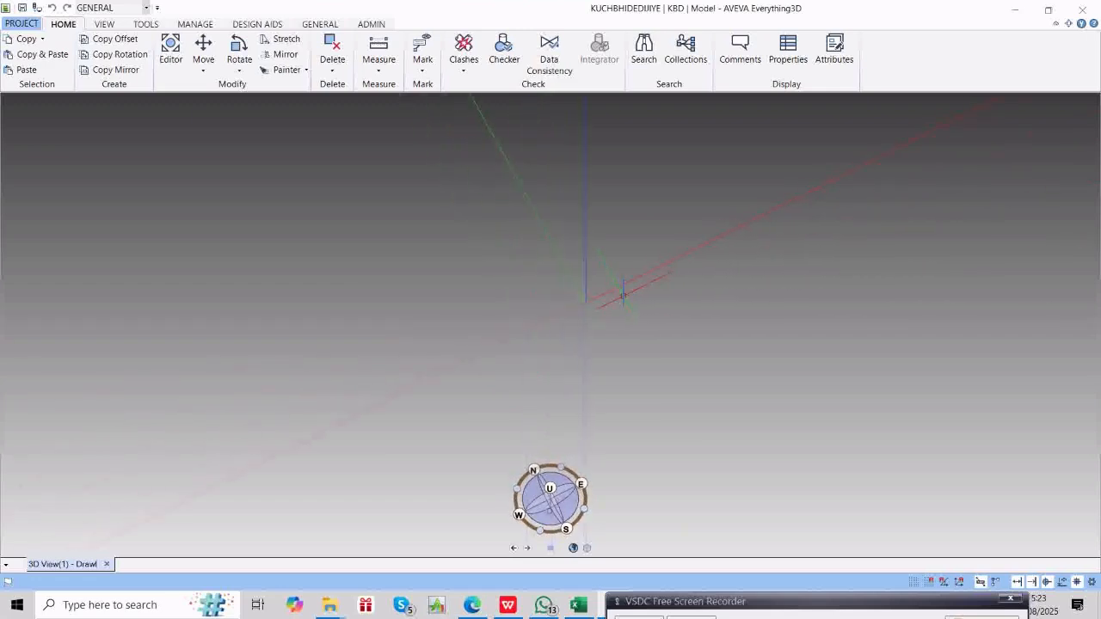
scroll(700, 322, down, 1)
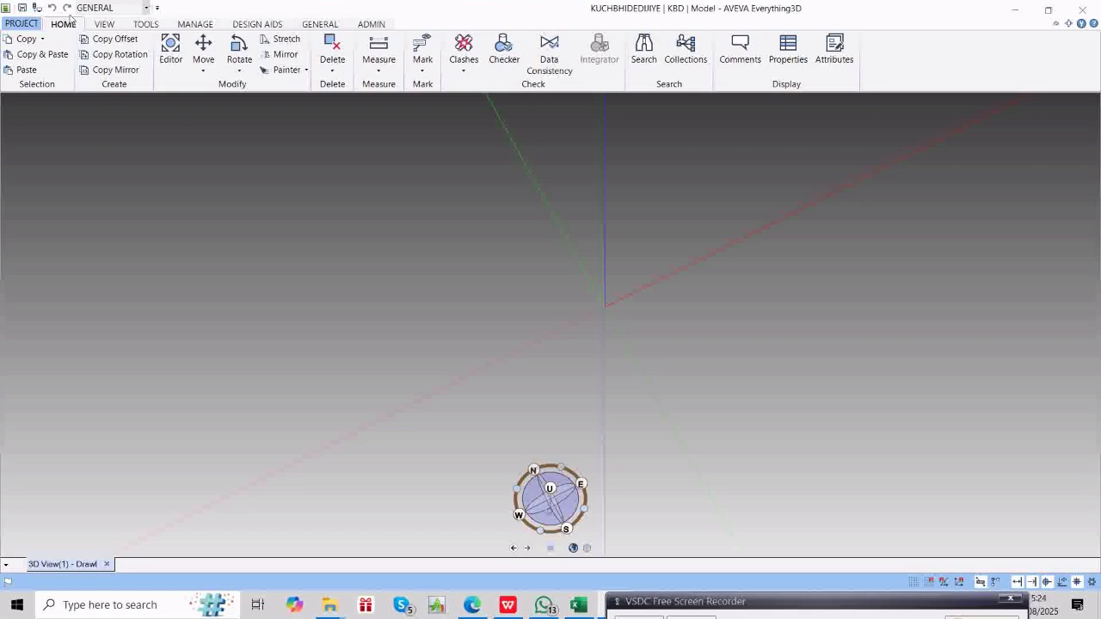
click(133, 8)
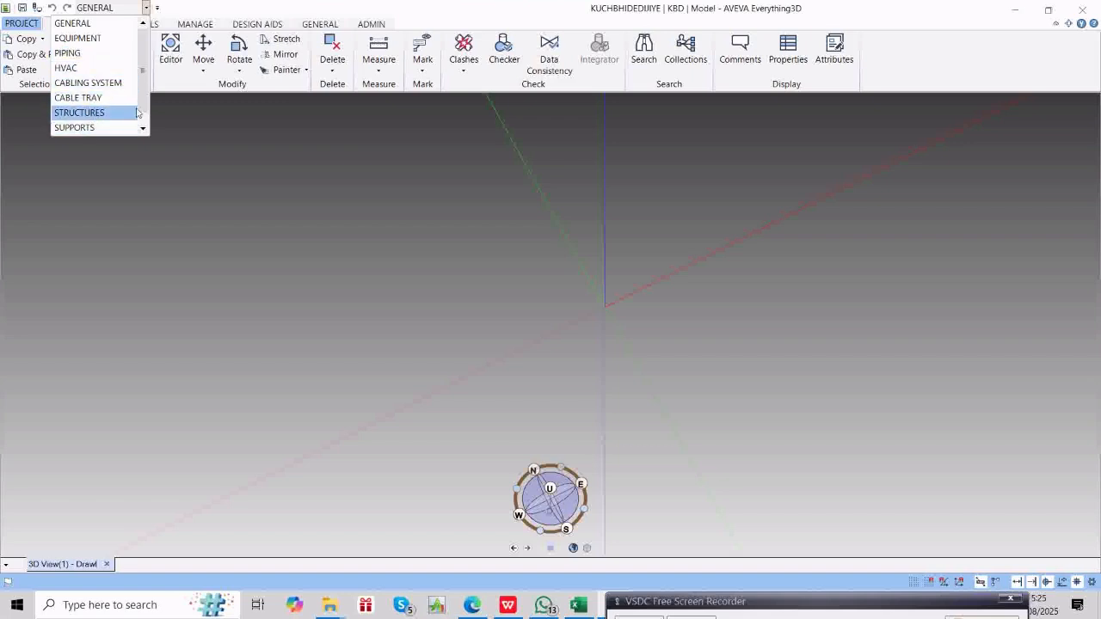
click(104, 42)
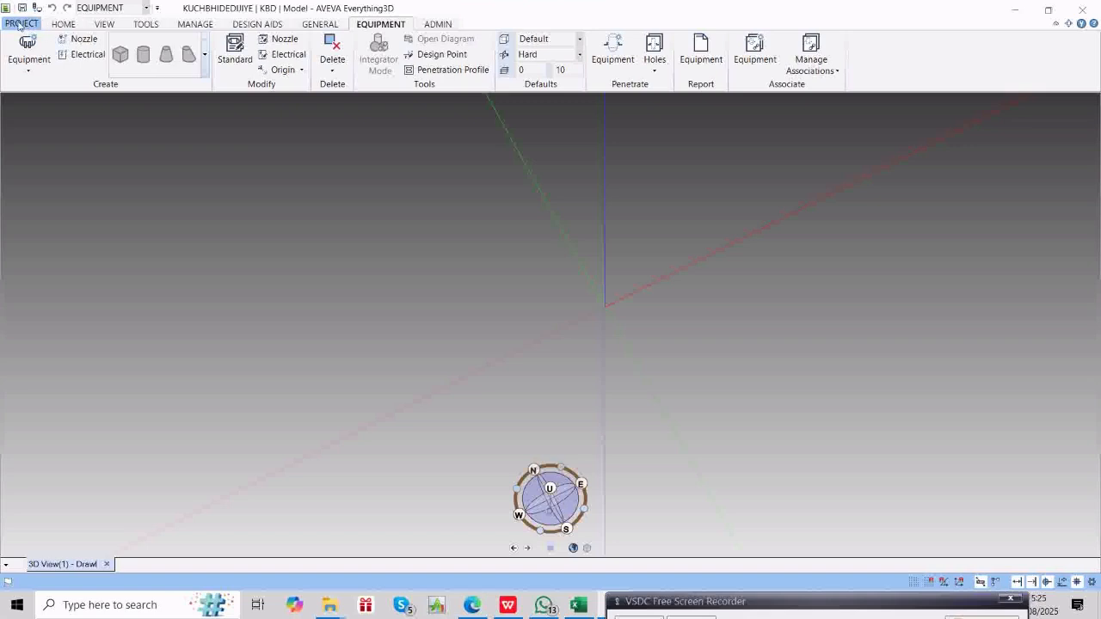
Review the other modules that can be started from Model, and call up the exit command but cancel it at the save question.
click(17, 24)
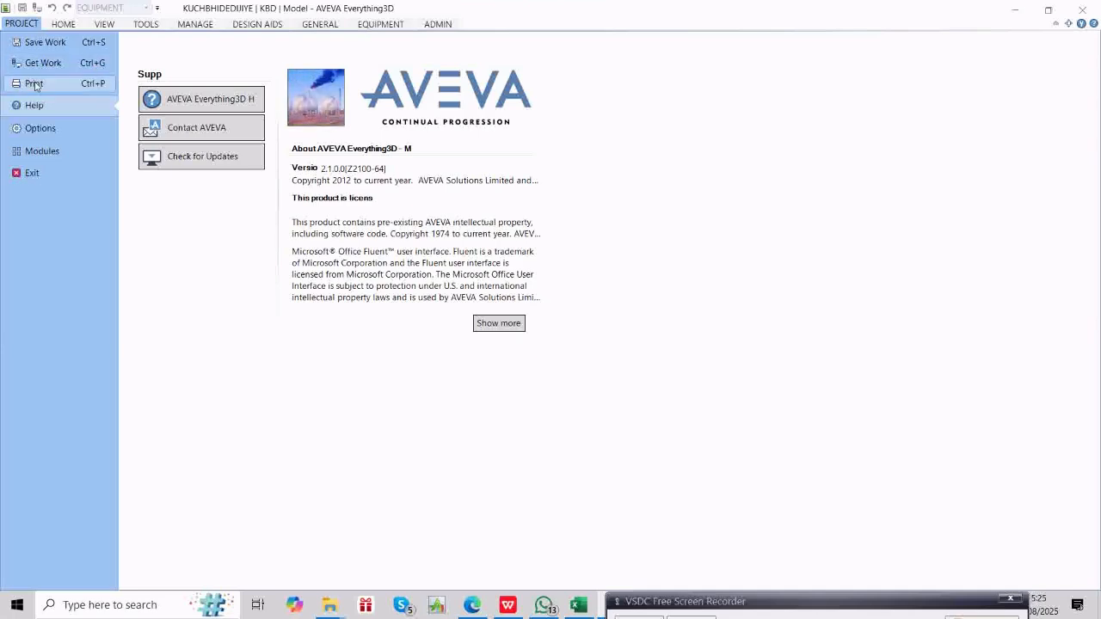
click(54, 153)
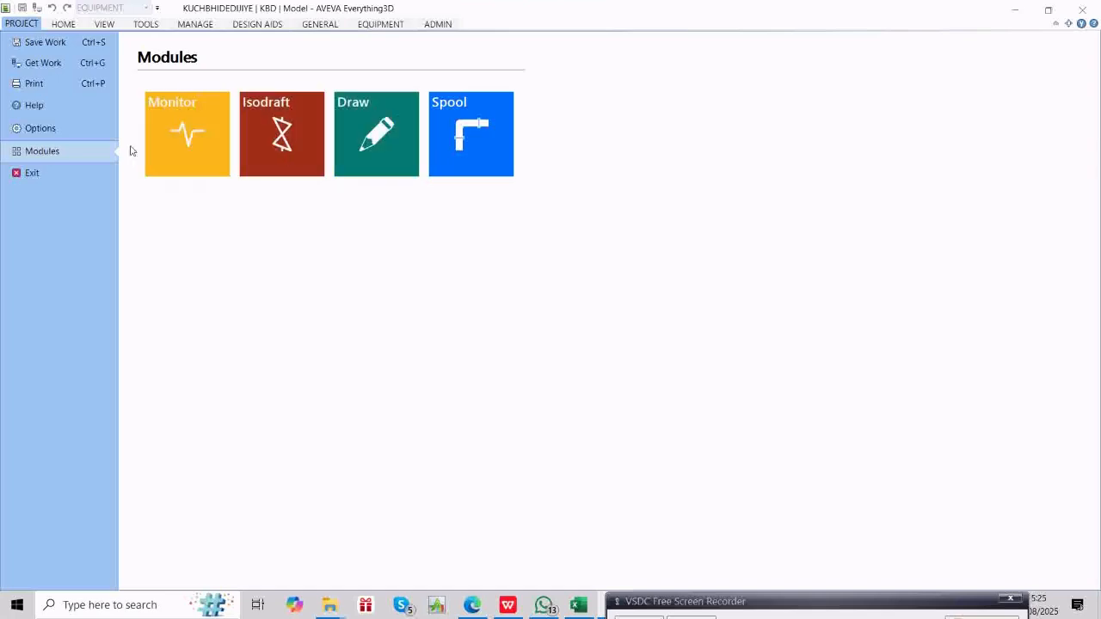
click(33, 172)
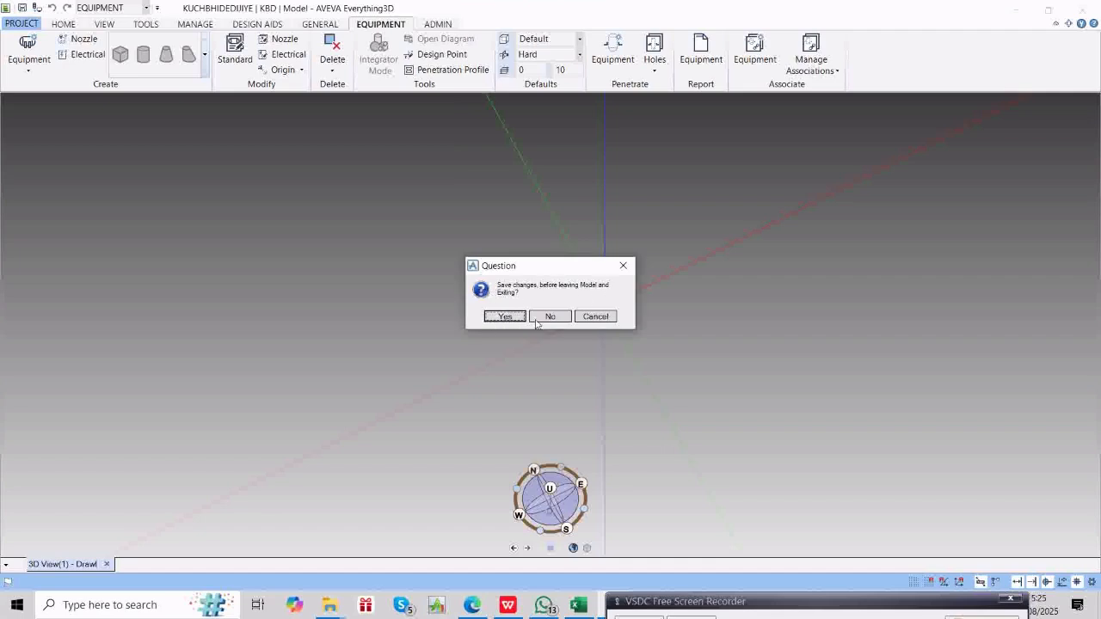
click(597, 318)
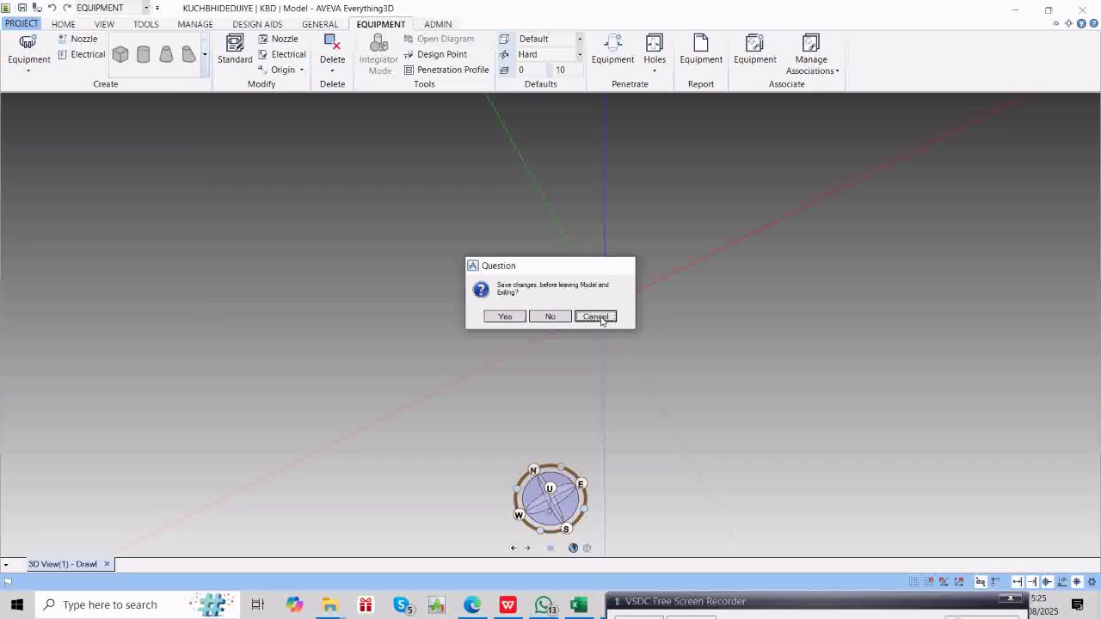
Examine the general Explorer Settings in the configuration options and cancel out of them.
click(22, 24)
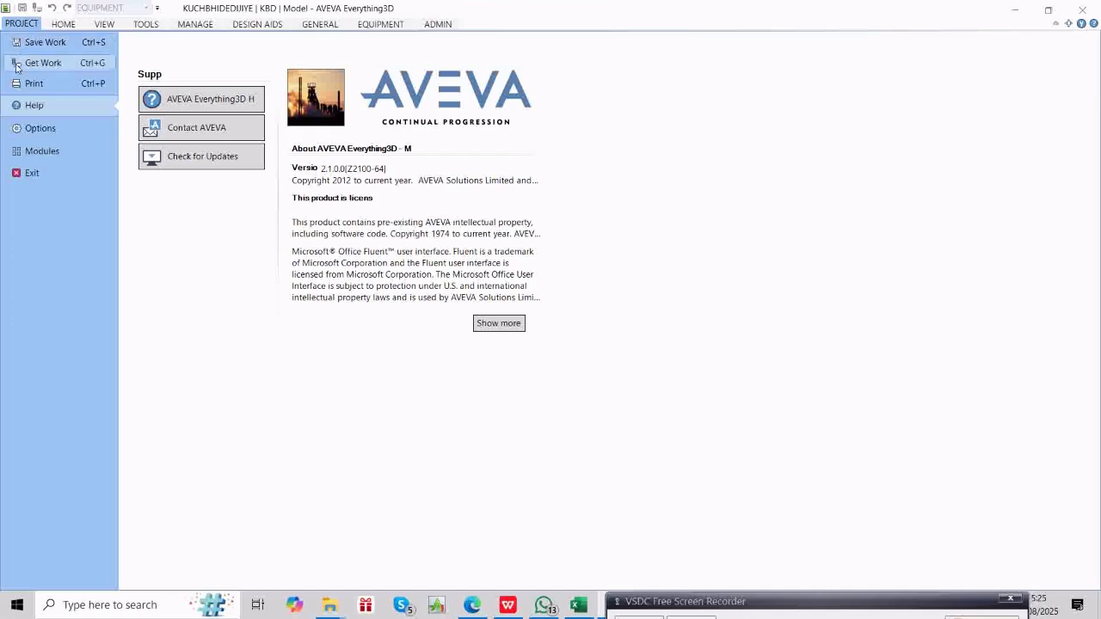
click(38, 131)
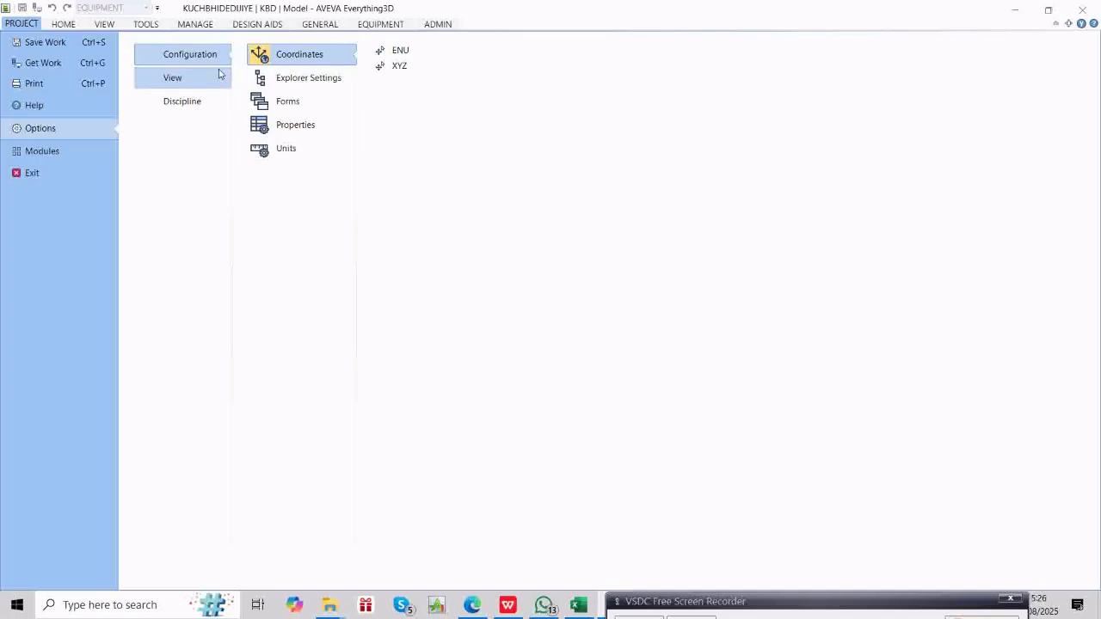
click(298, 85)
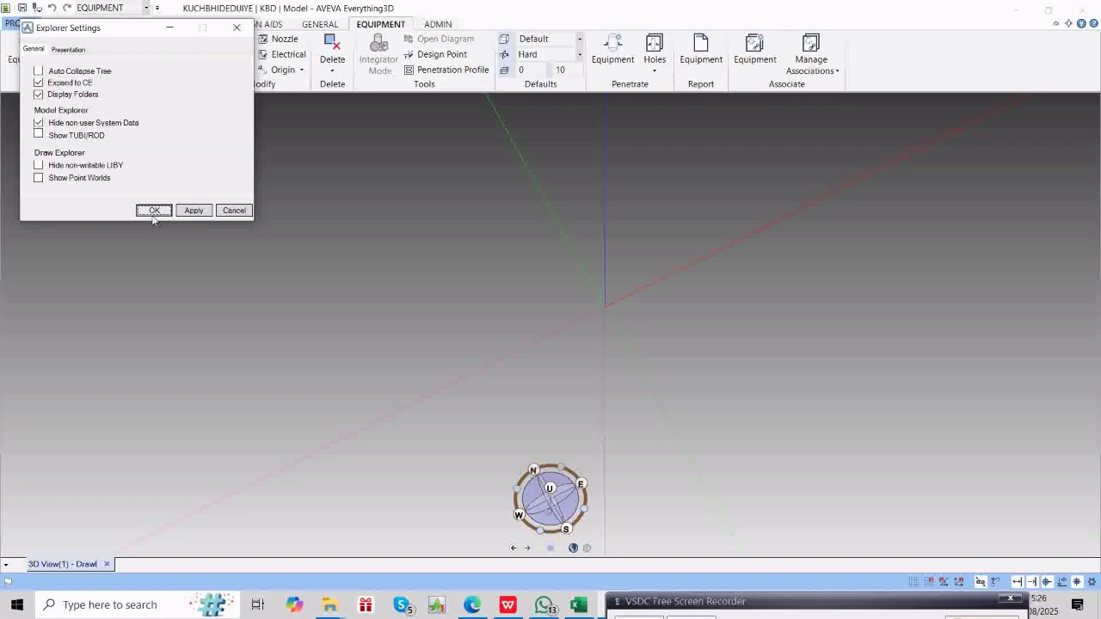
click(234, 210)
Review the configuration categories, the view options for Animations & Colours and Selection & Snaps, and the Discipline options.
click(22, 24)
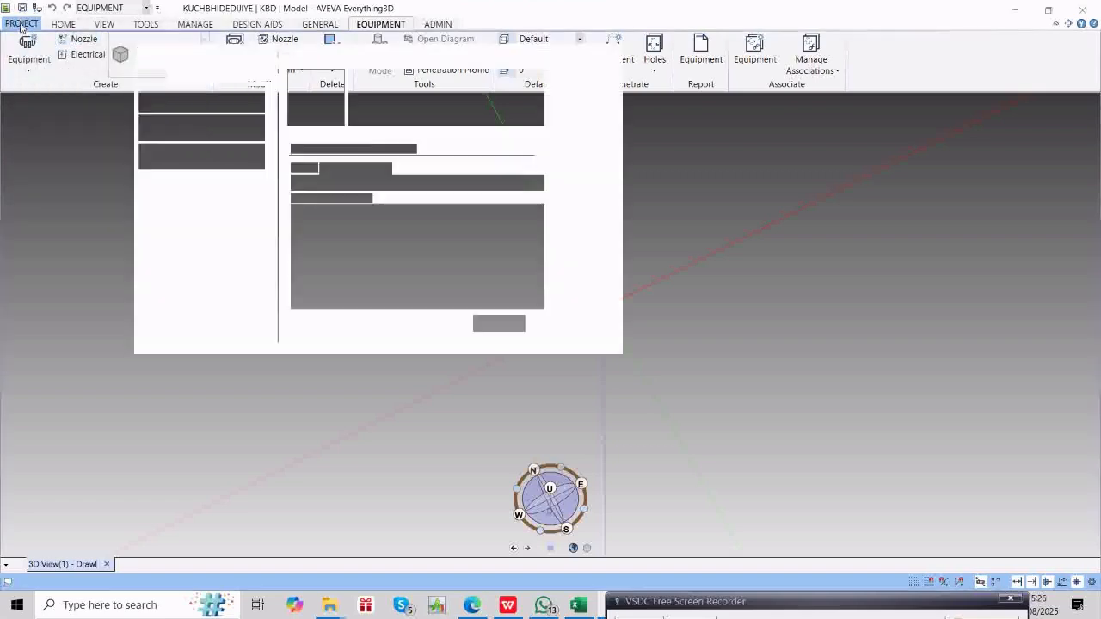
click(43, 129)
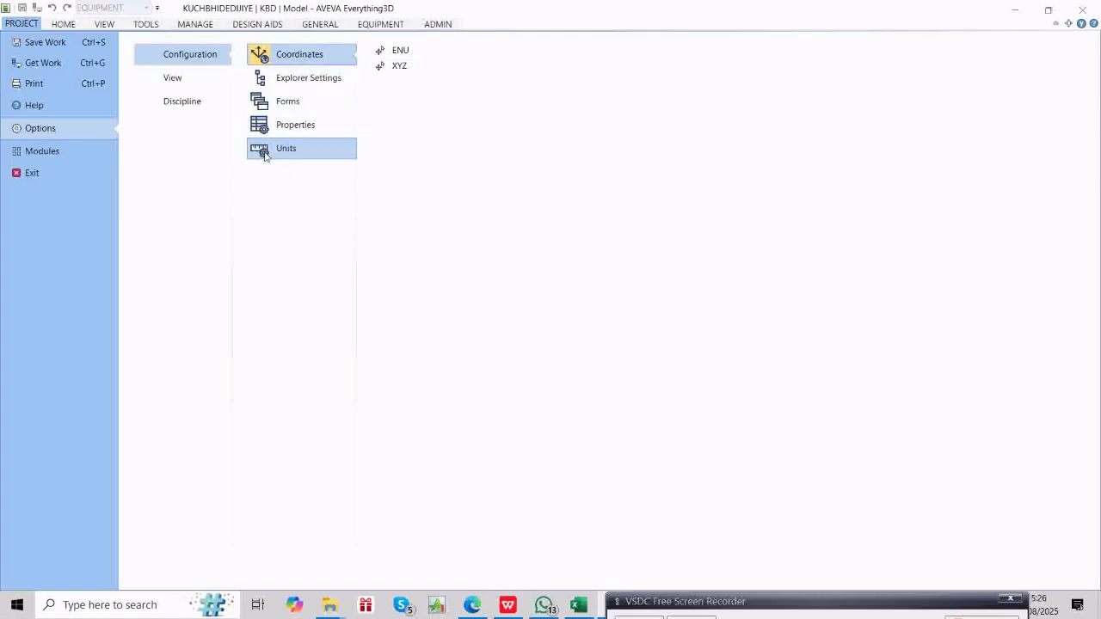
click(180, 80)
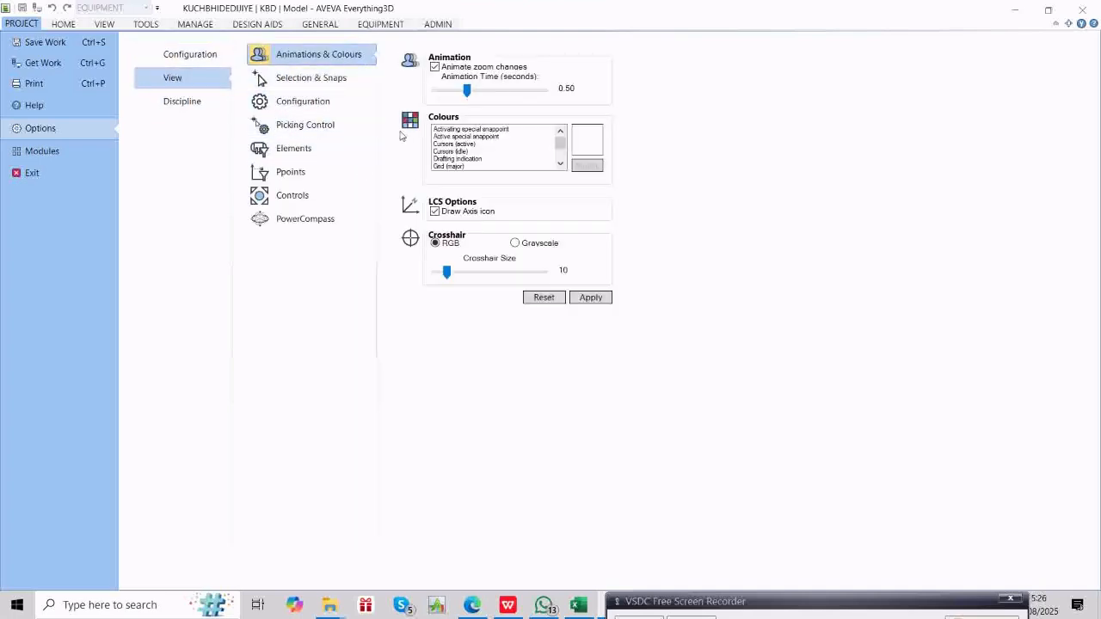
click(296, 80)
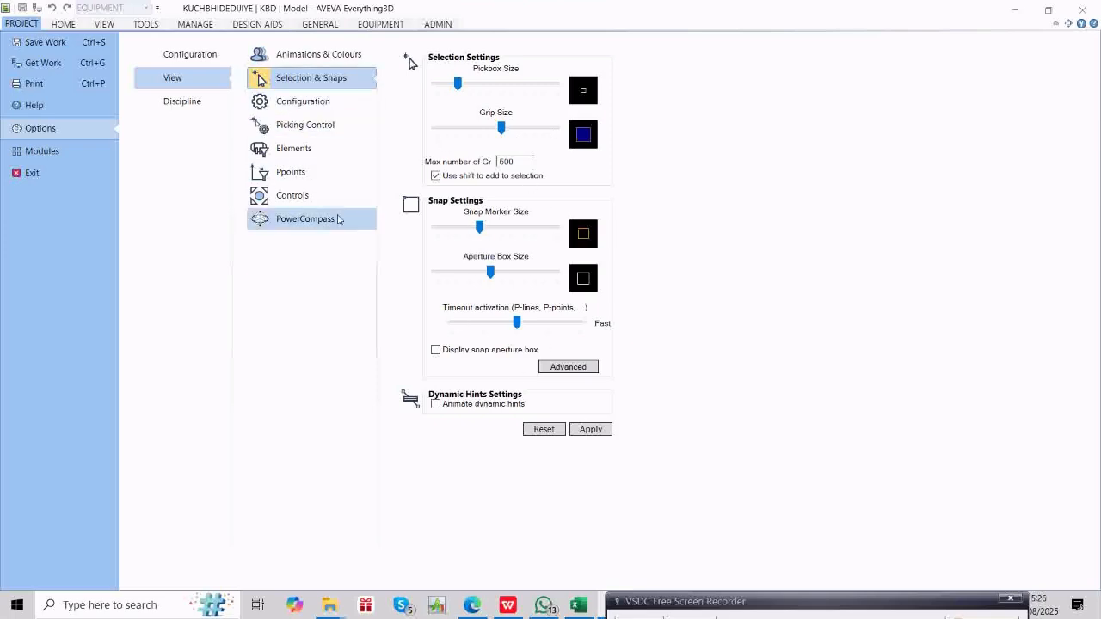
click(169, 102)
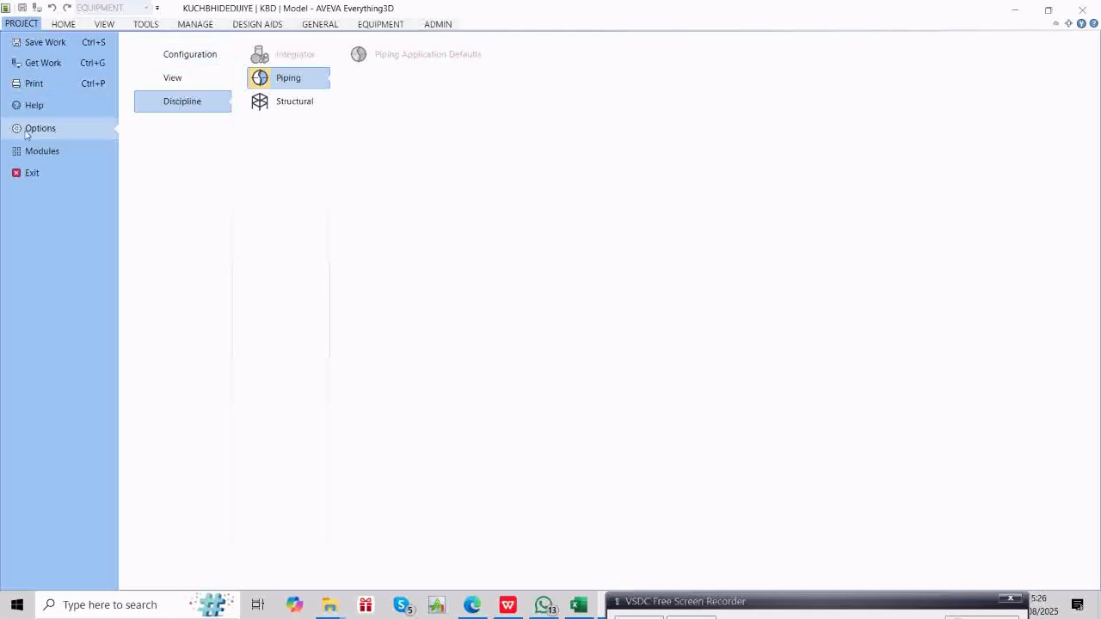
Review the variants of the Move, Rotate and Delete commands among the Home tools.
click(62, 24)
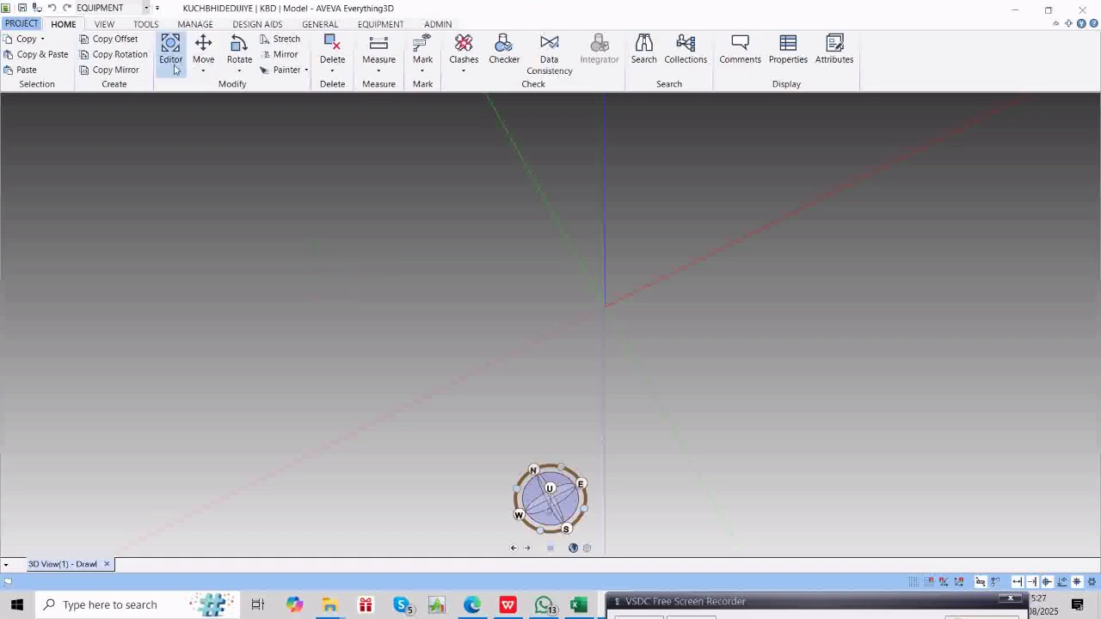
click(204, 73)
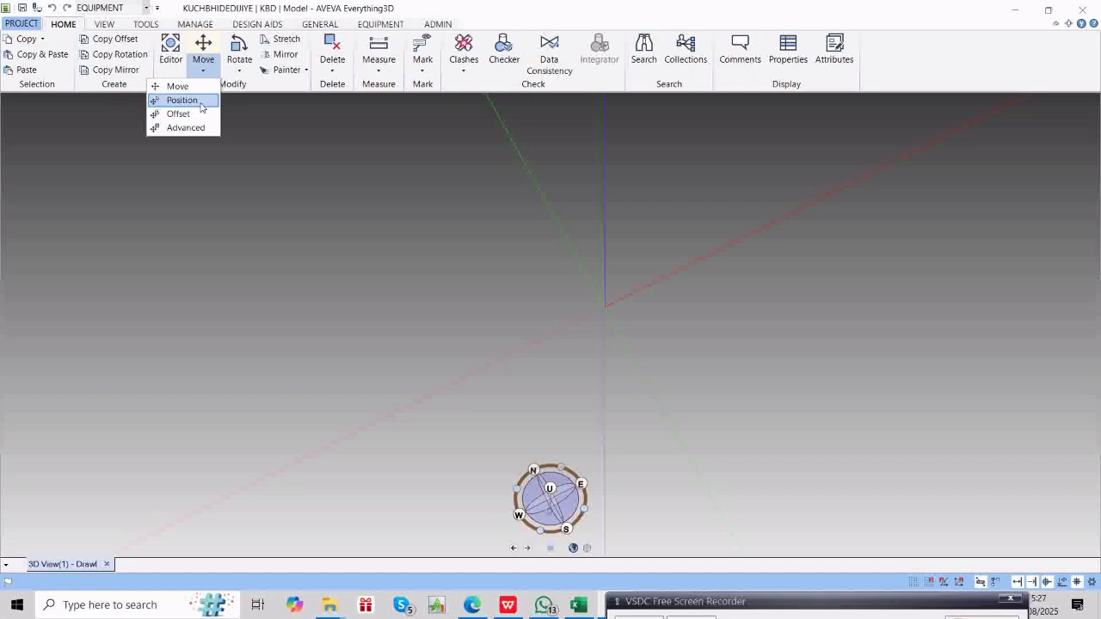
click(239, 72)
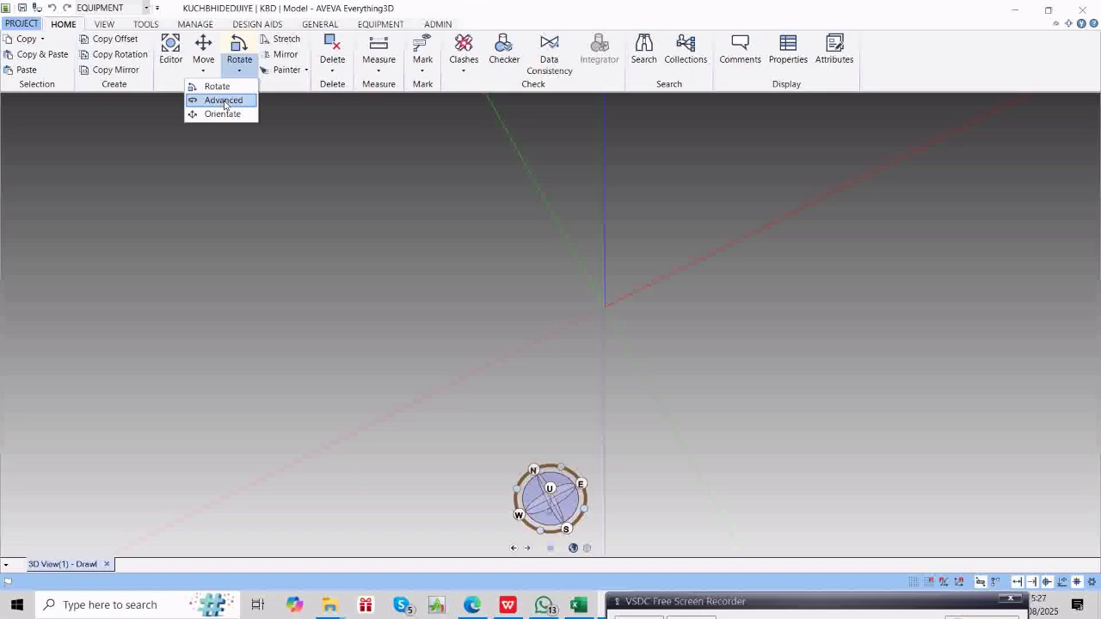
click(334, 74)
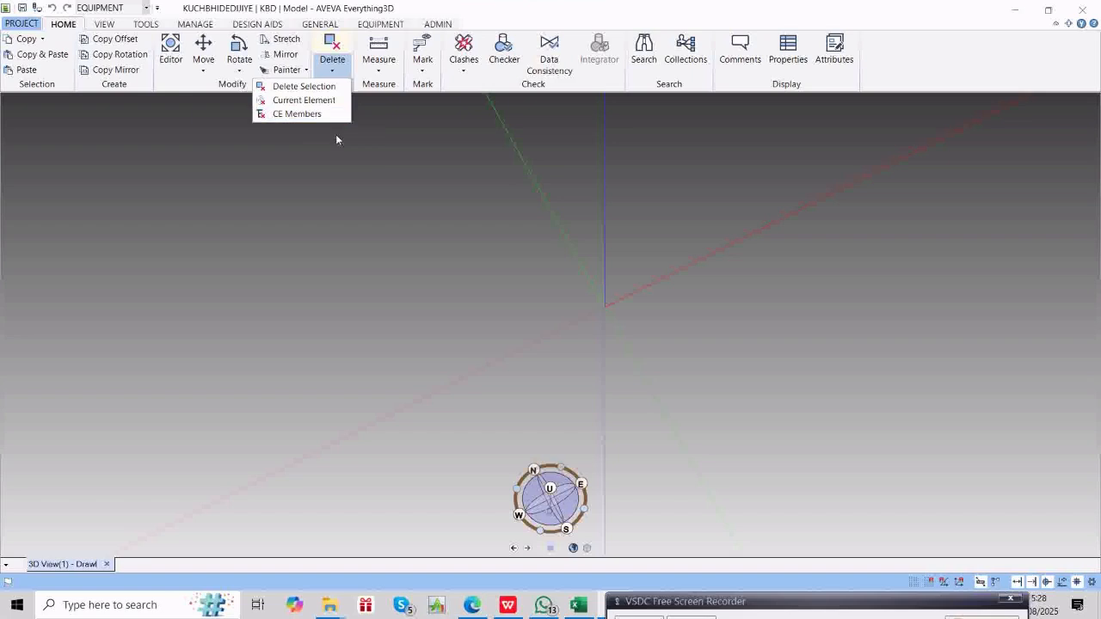
click(394, 164)
Start the distance measurement, try the Snap and Cursor pick types of the positioning control, and close it without measuring.
click(379, 74)
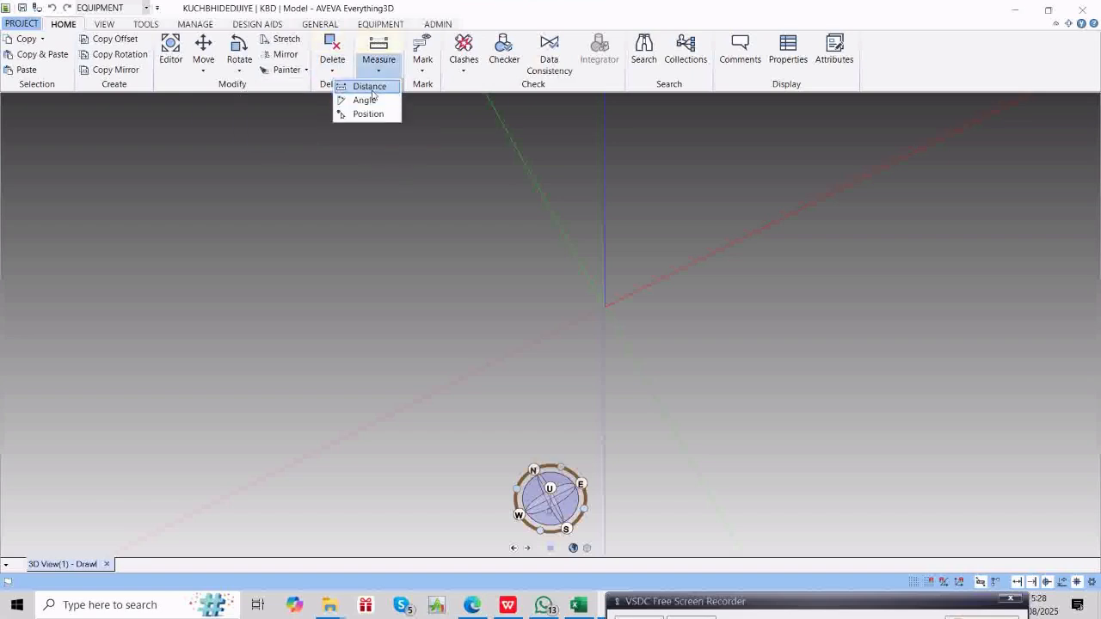
click(370, 87)
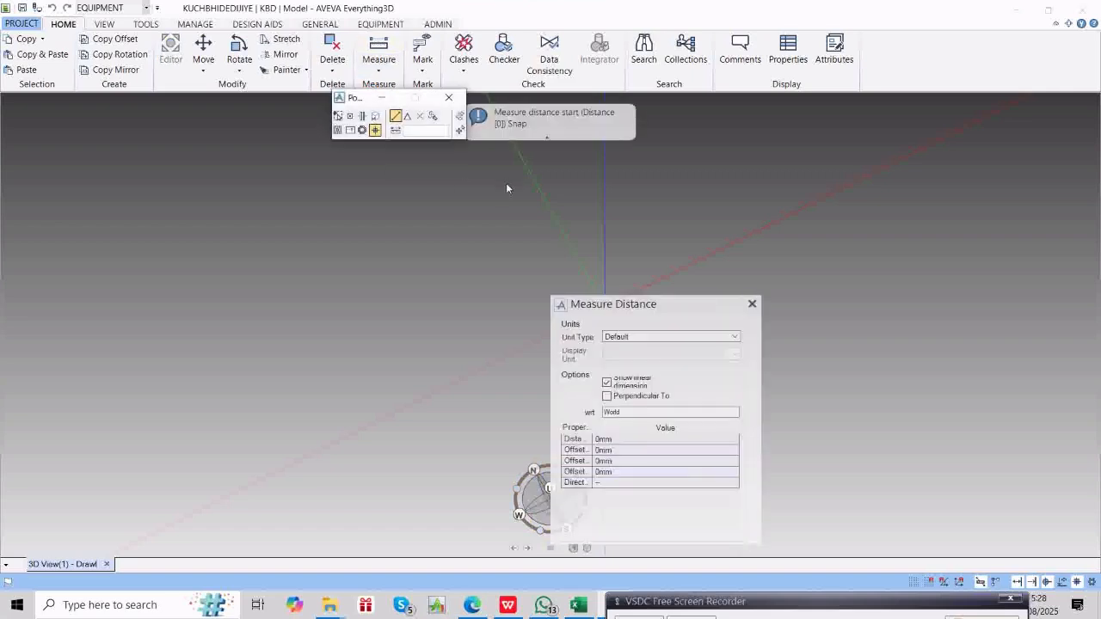
drag(360, 101, 253, 185)
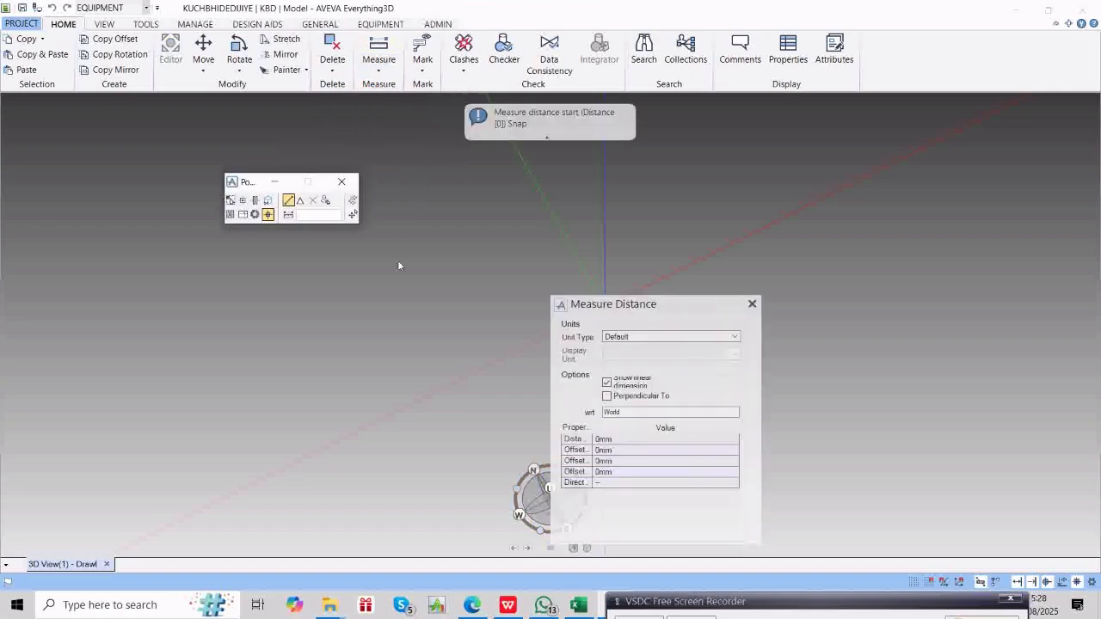
drag(661, 315, 743, 170)
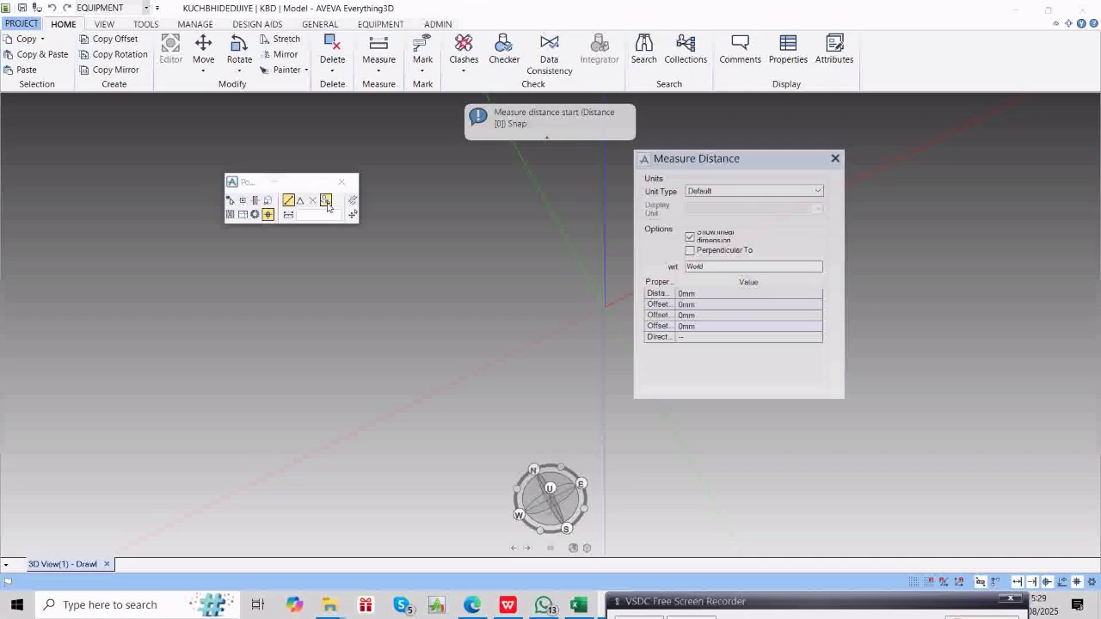
click(230, 199)
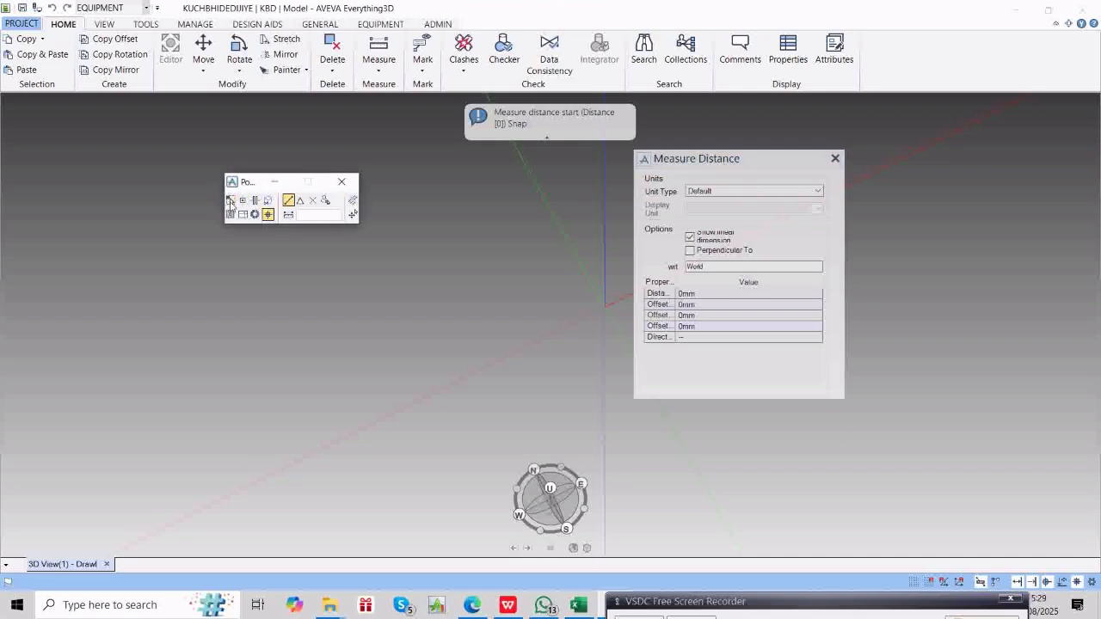
click(288, 201)
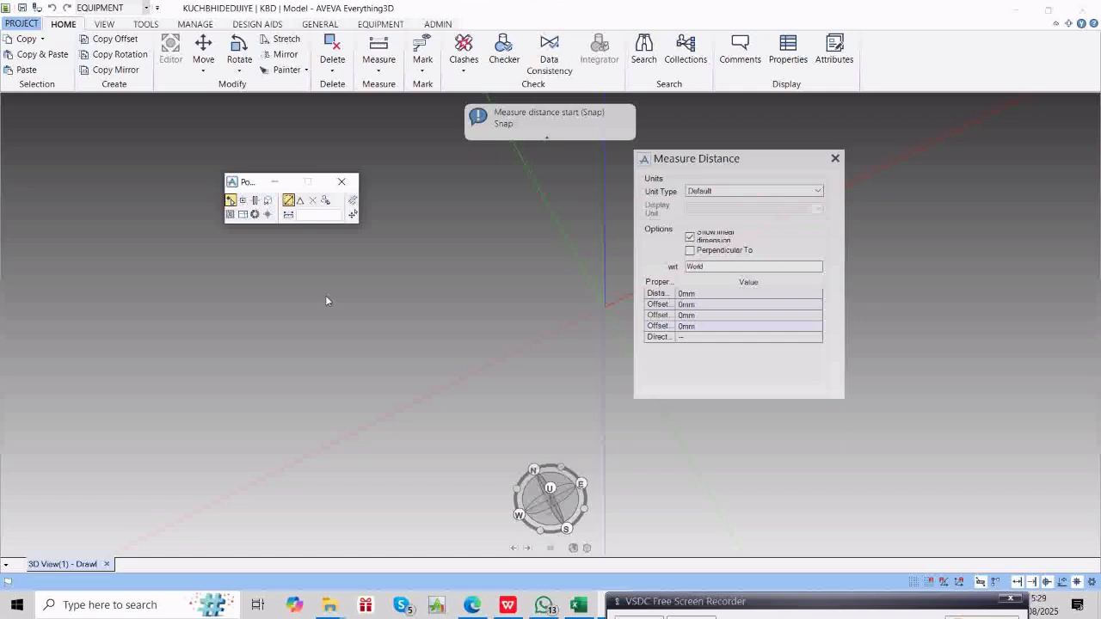
click(269, 201)
click(325, 201)
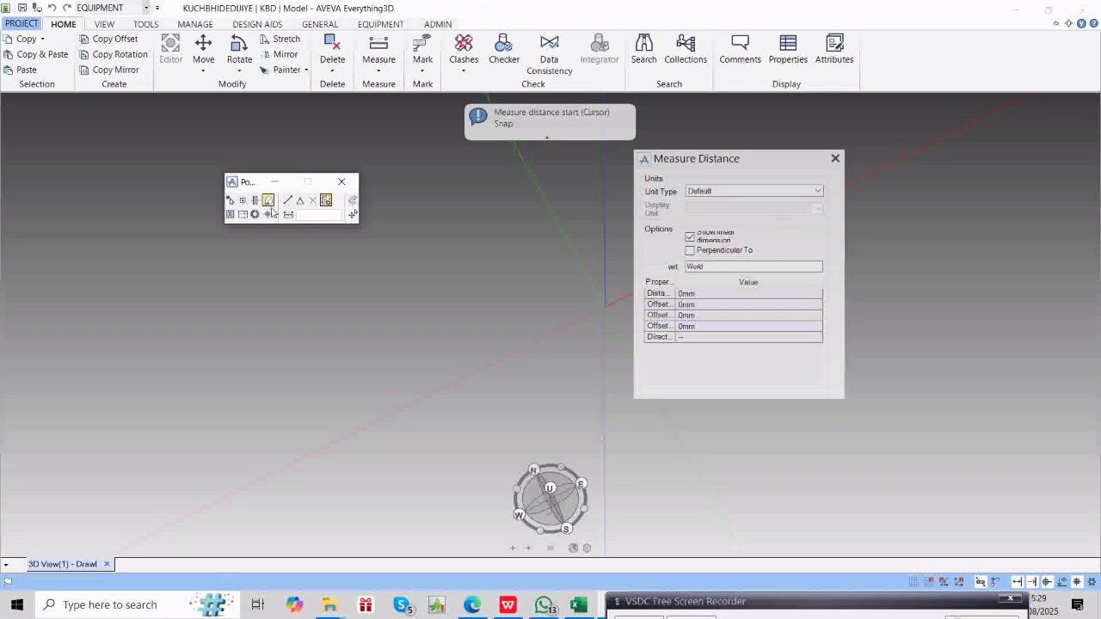
click(836, 158)
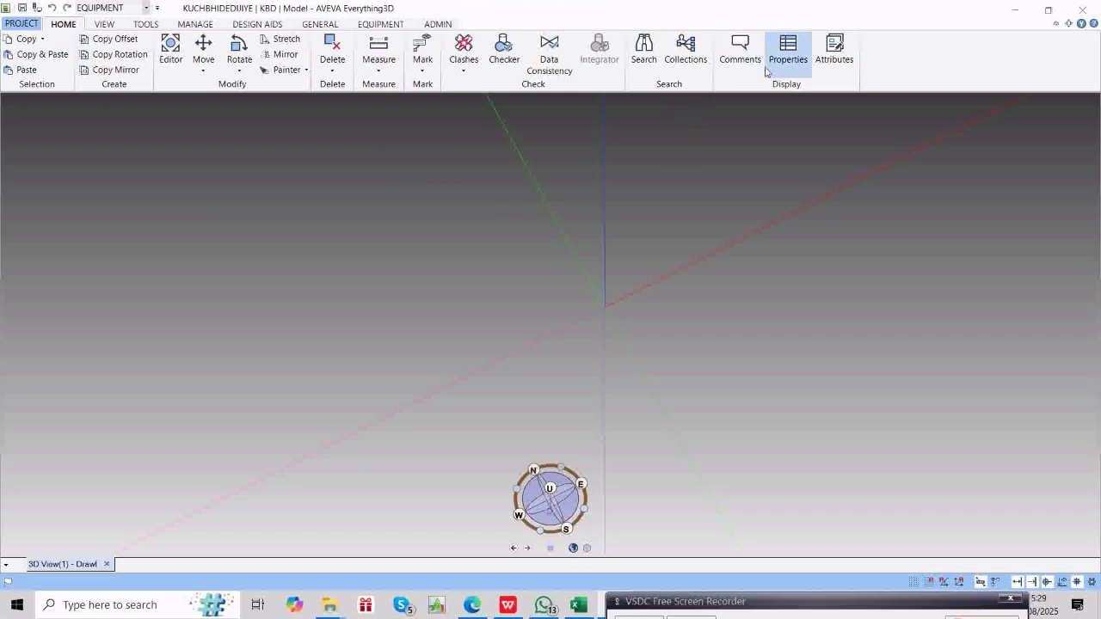
Display the element attributes and the Command Window, and bring the attributes to the front.
click(838, 67)
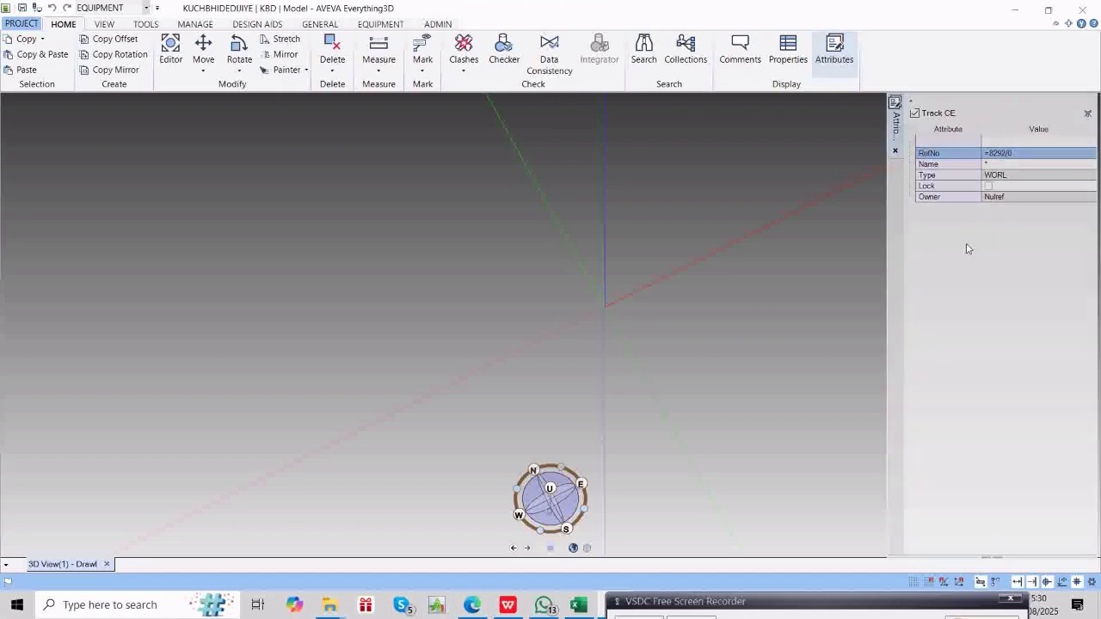
click(143, 24)
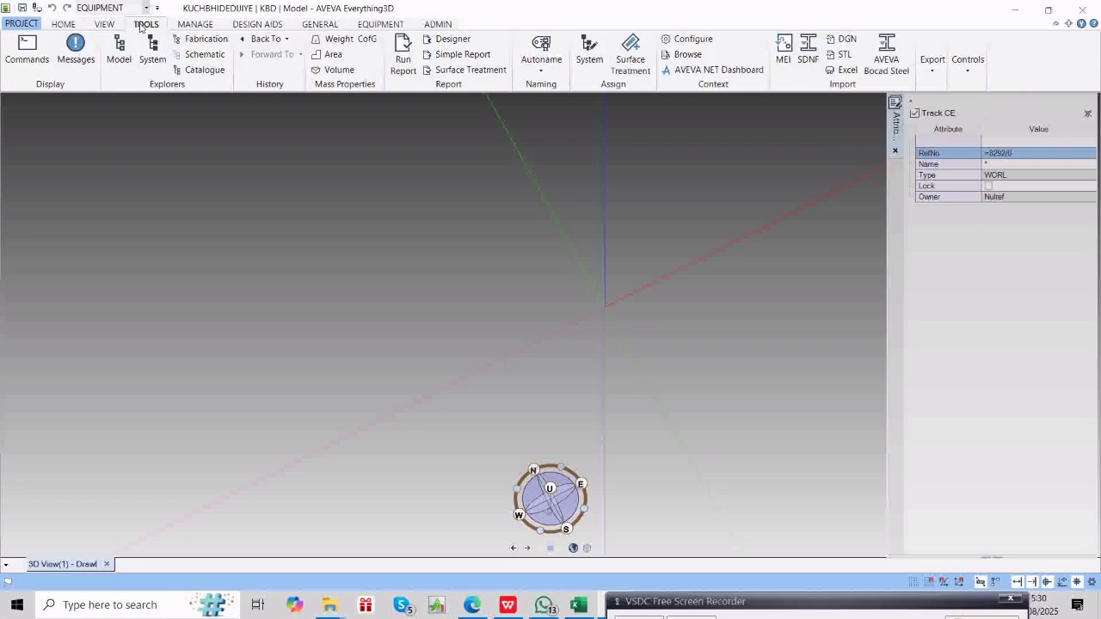
click(26, 57)
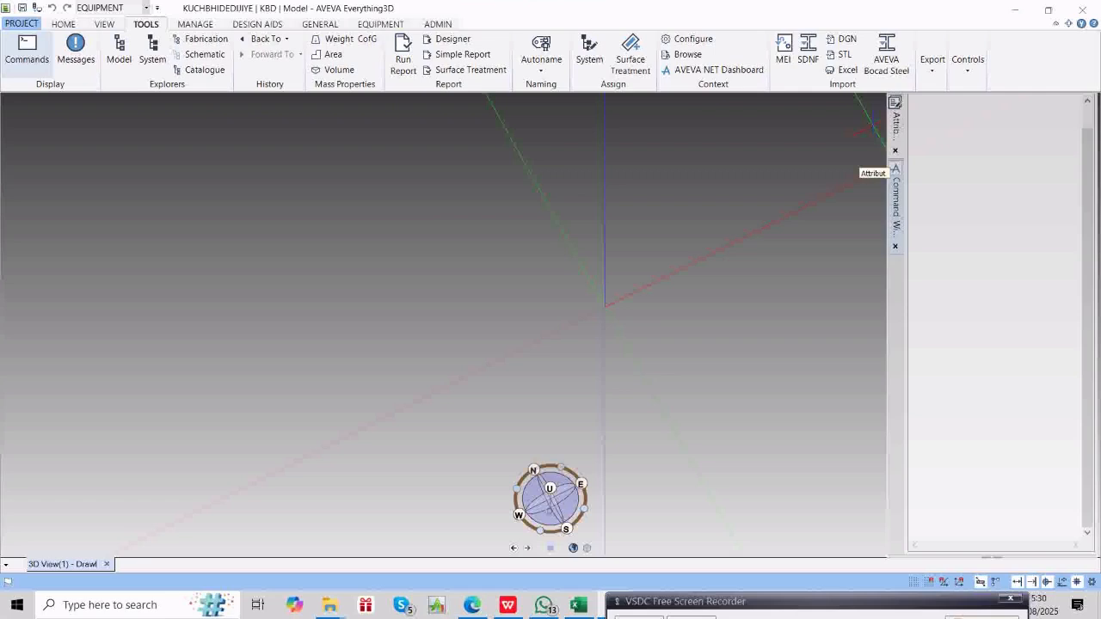
click(897, 132)
click(898, 190)
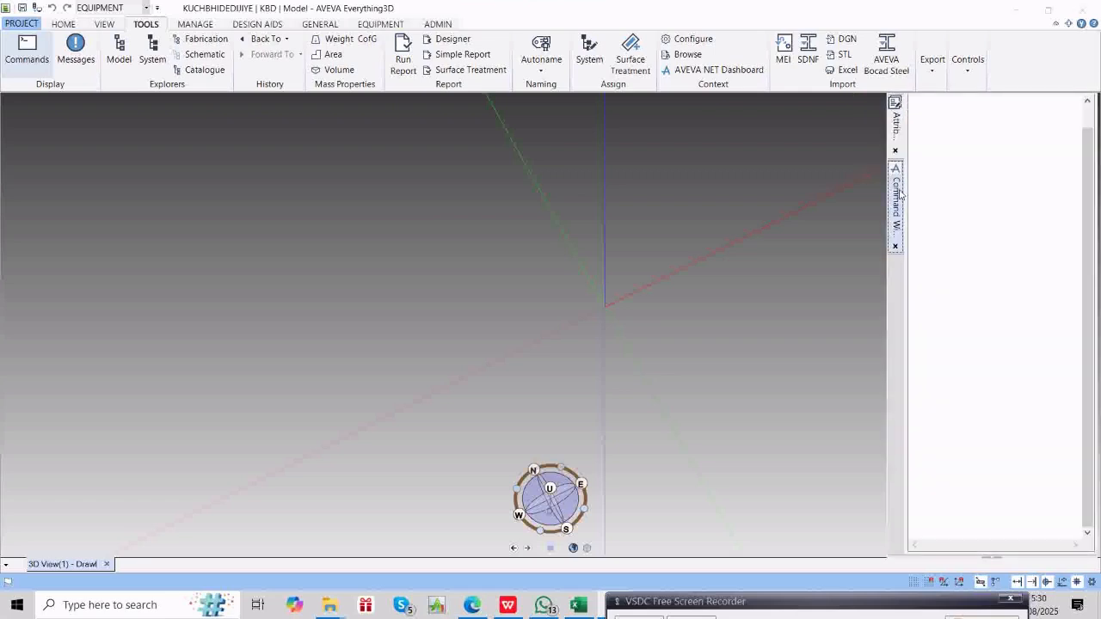
click(897, 128)
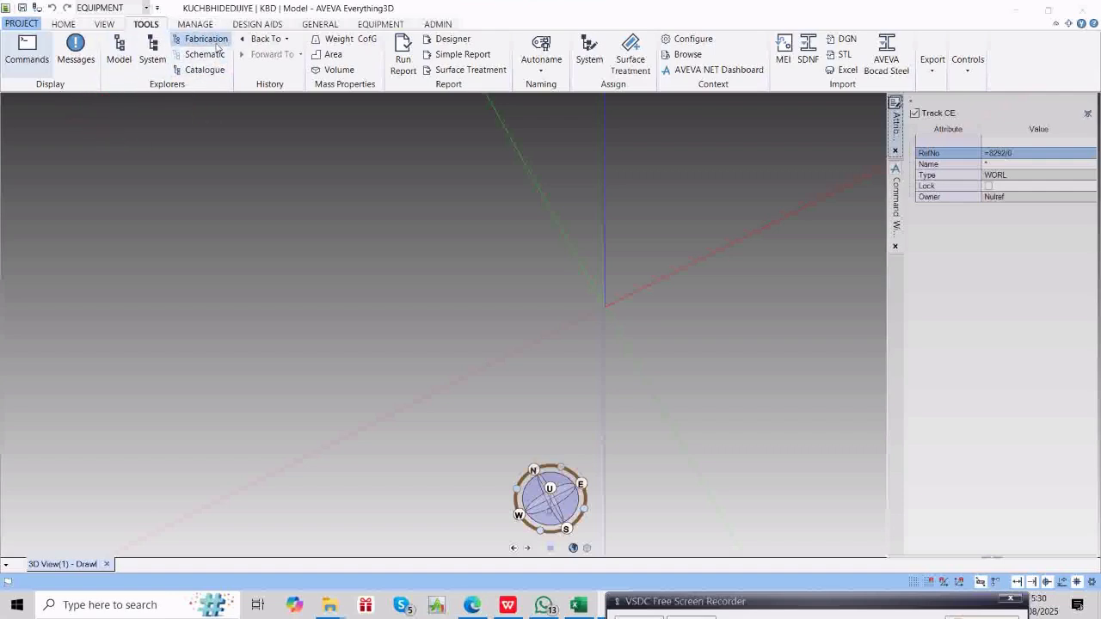
Display the Model Explorer and expand the model world to list its sites.
click(119, 60)
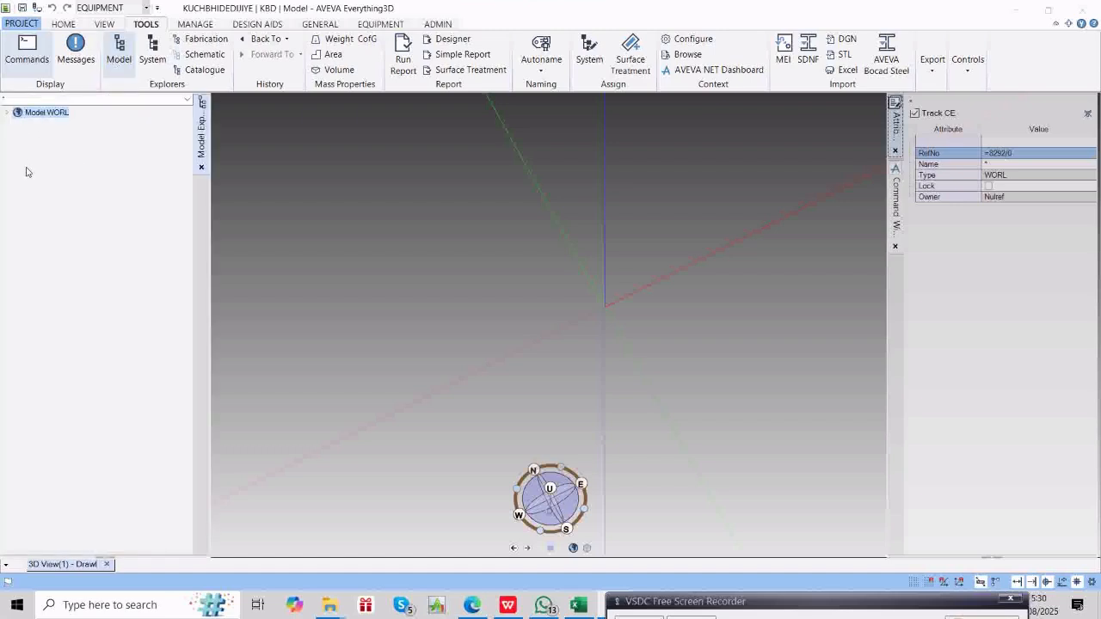
click(17, 117)
click(7, 113)
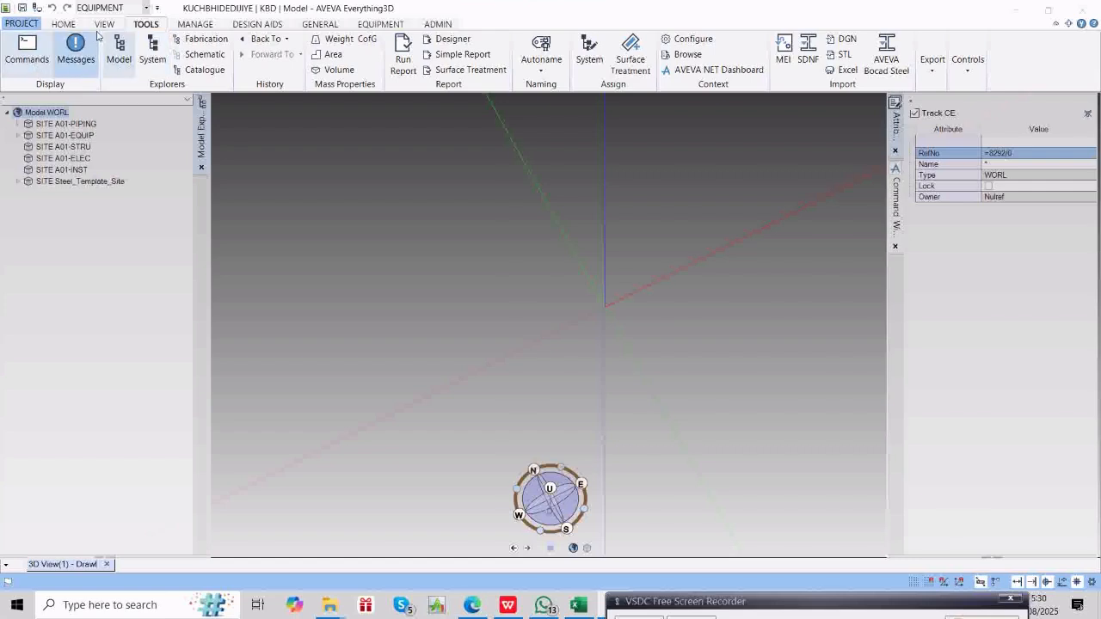
Set the insulation and obstruction visibility/translucency to 75% in the Graphics Settings representation options, apply them and close the dialog.
click(63, 24)
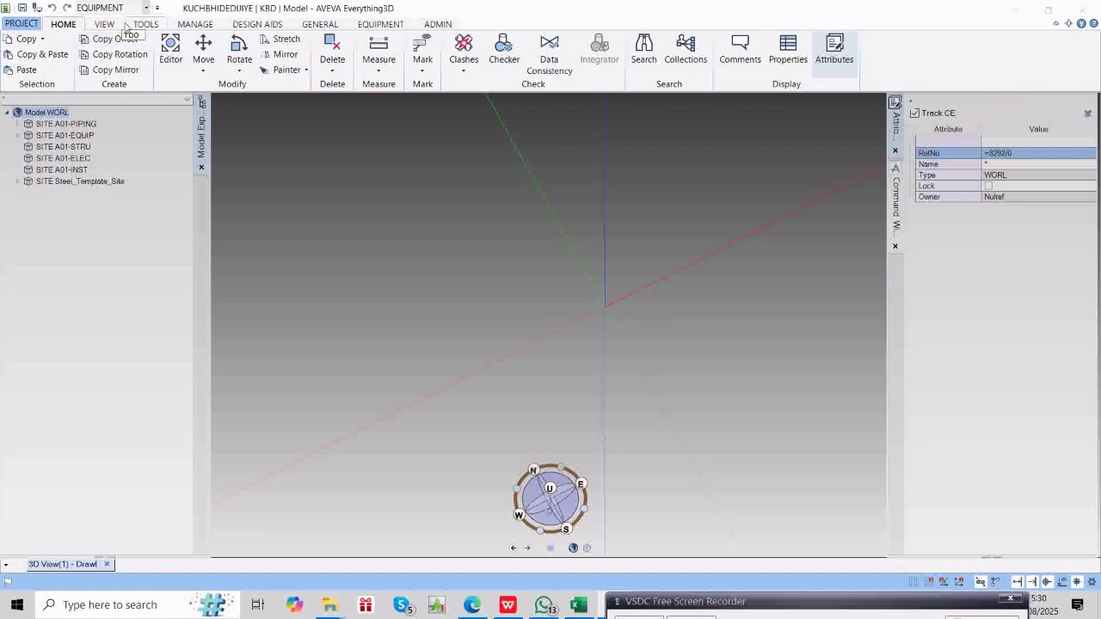
click(104, 24)
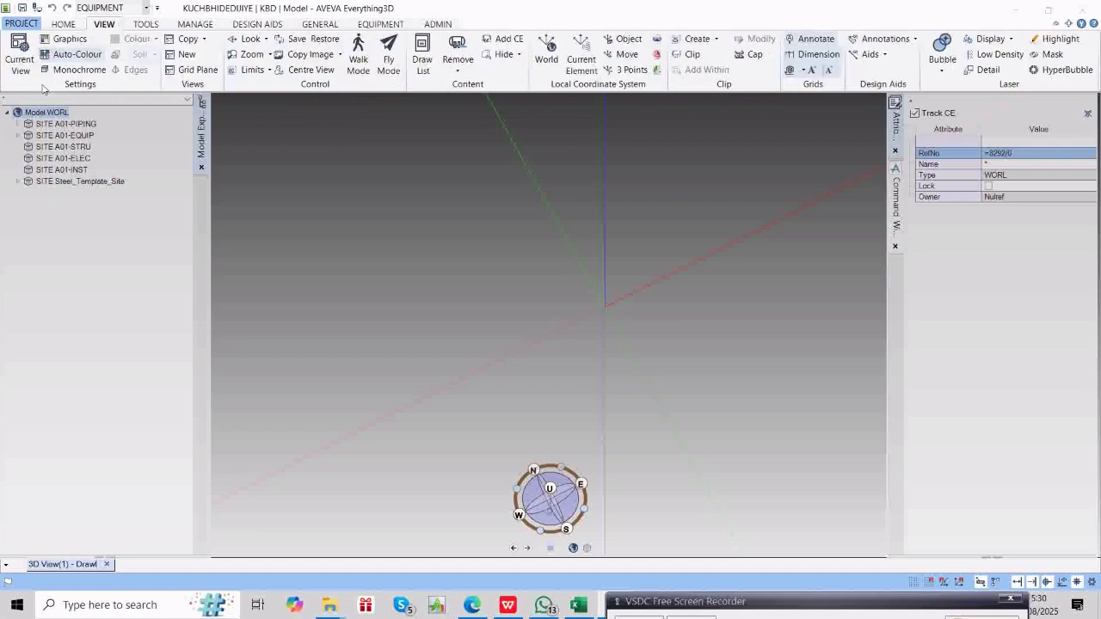
click(60, 43)
drag(250, 145, 394, 141)
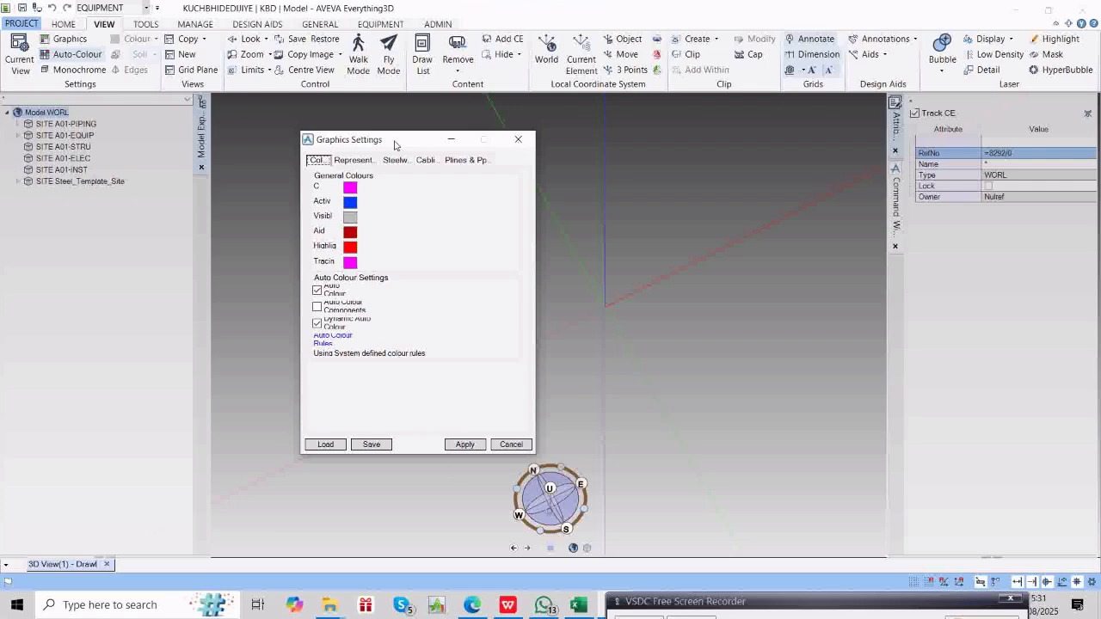
click(354, 159)
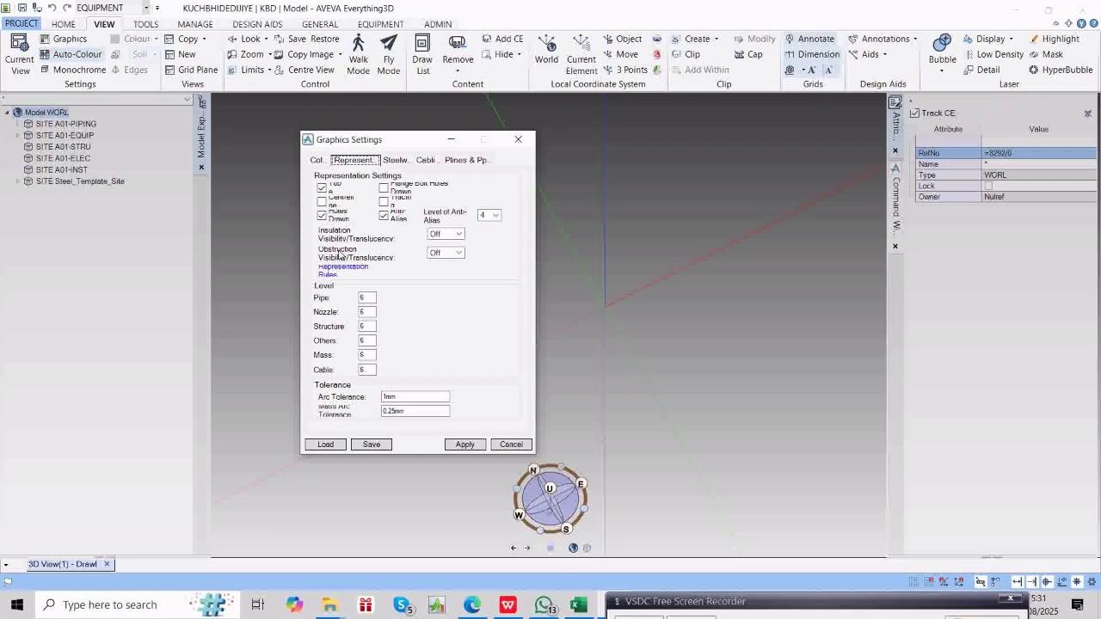
click(458, 235)
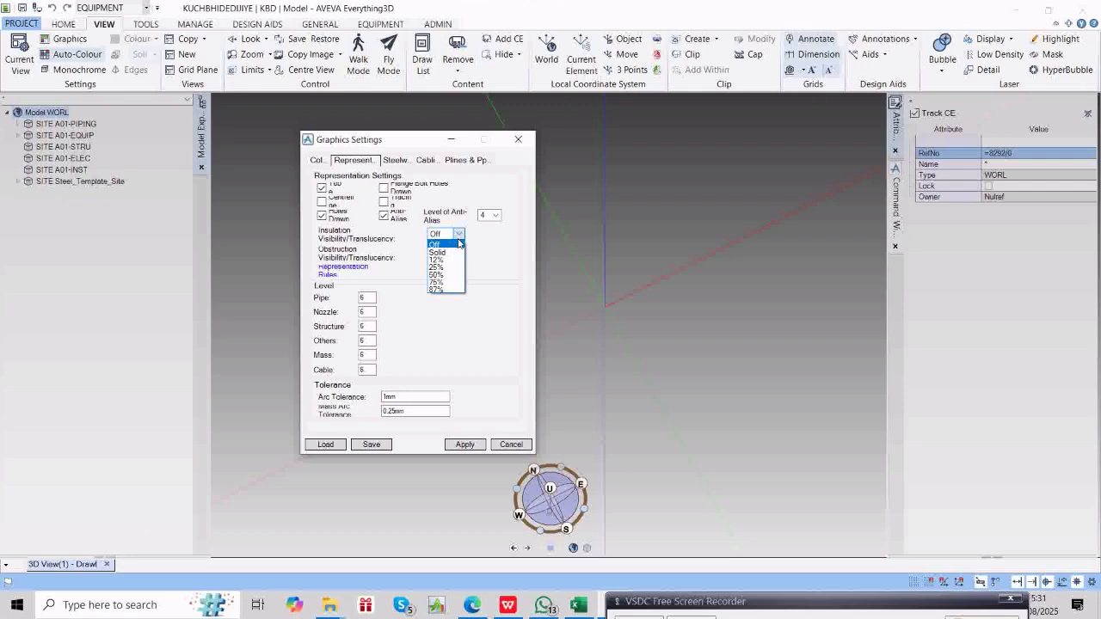
click(437, 282)
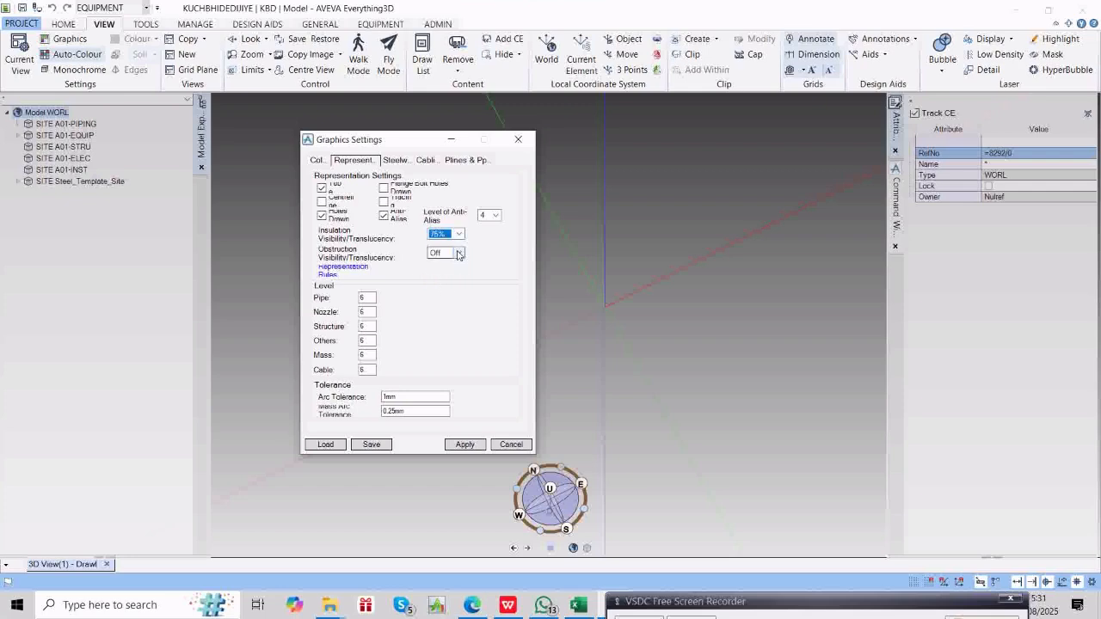
click(458, 254)
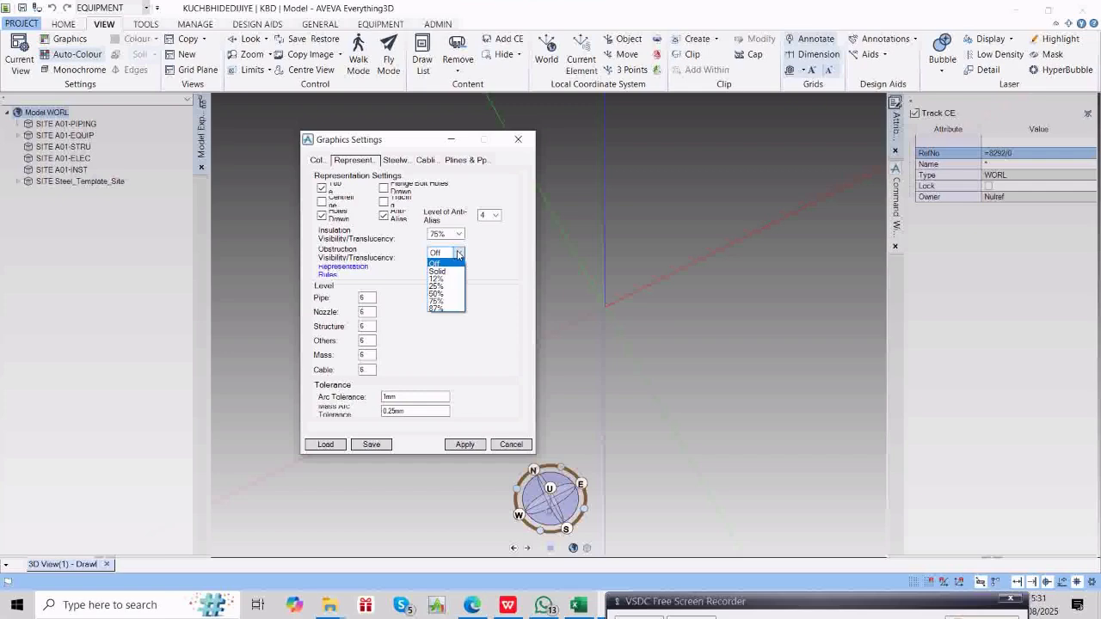
click(437, 302)
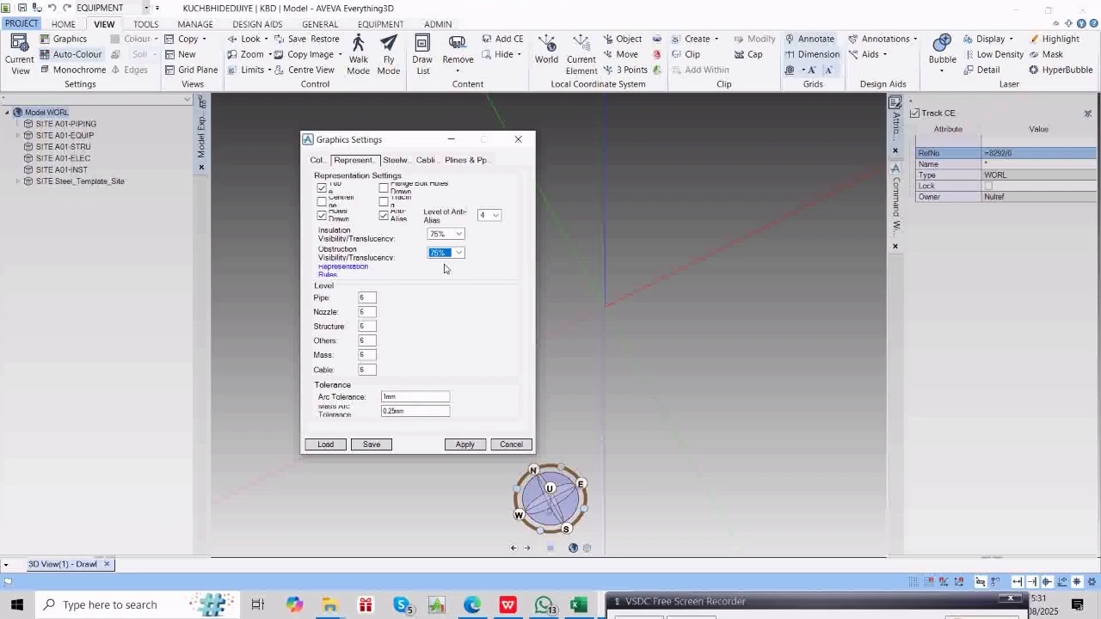
click(482, 446)
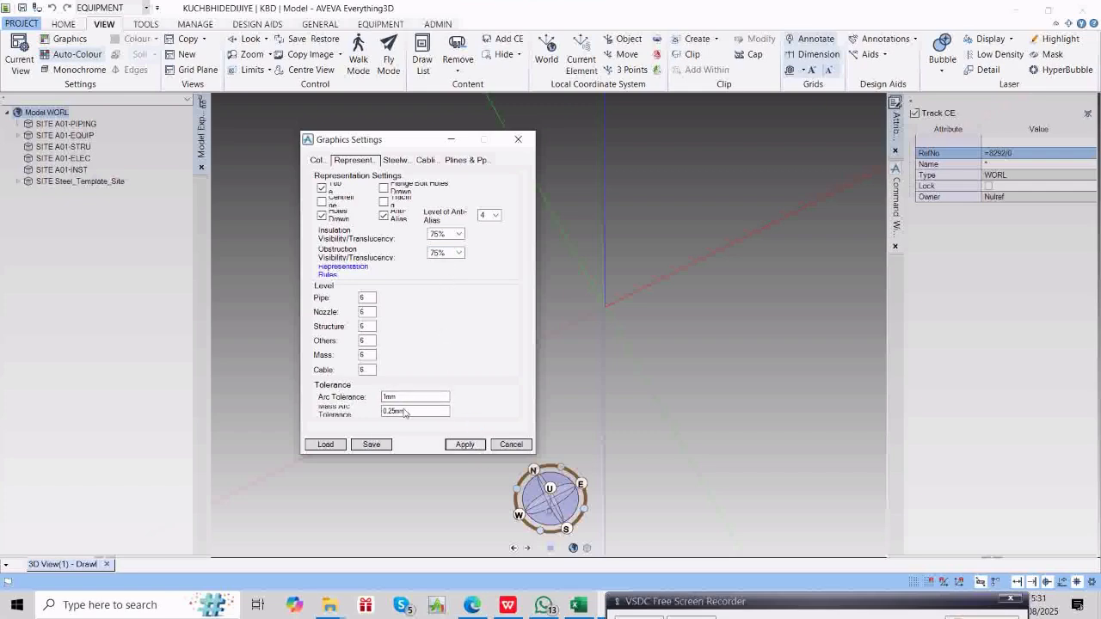
click(503, 446)
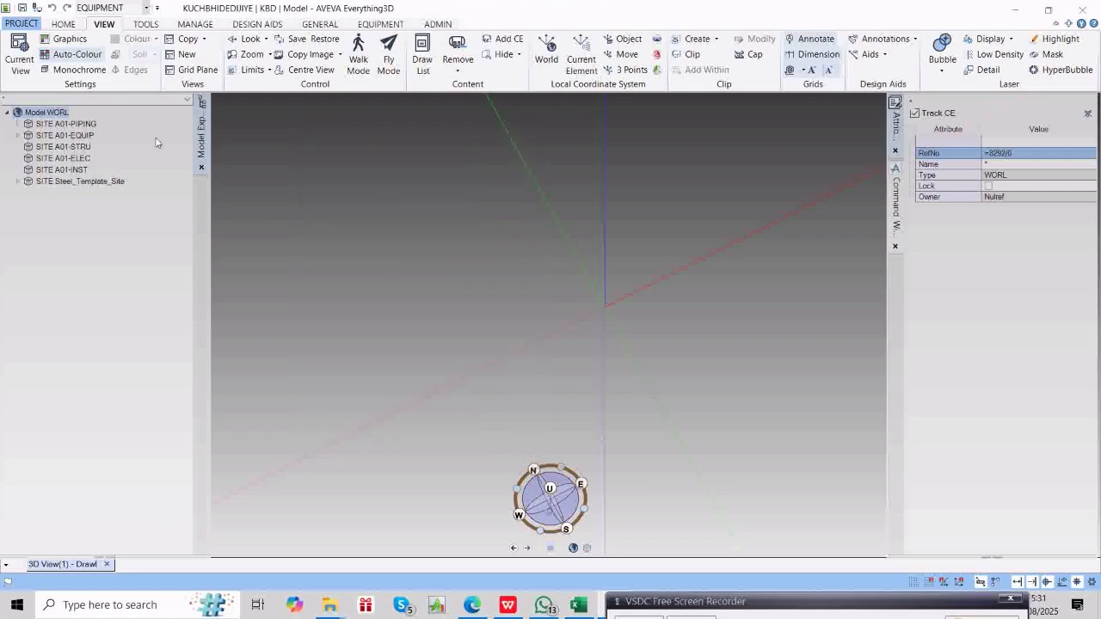
Expand SITE A01-PIPING and ZONE 1 in the Model Explorer and show pipe 4"-P-PG-1003-3S0N-N in the 3D view.
click(75, 54)
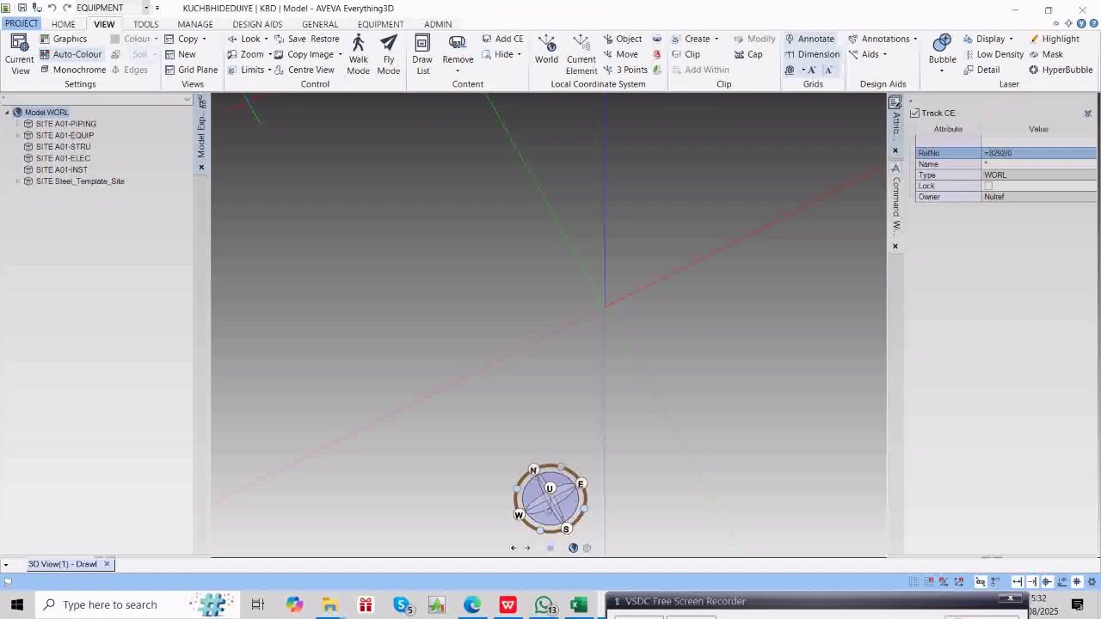
double_click(61, 124)
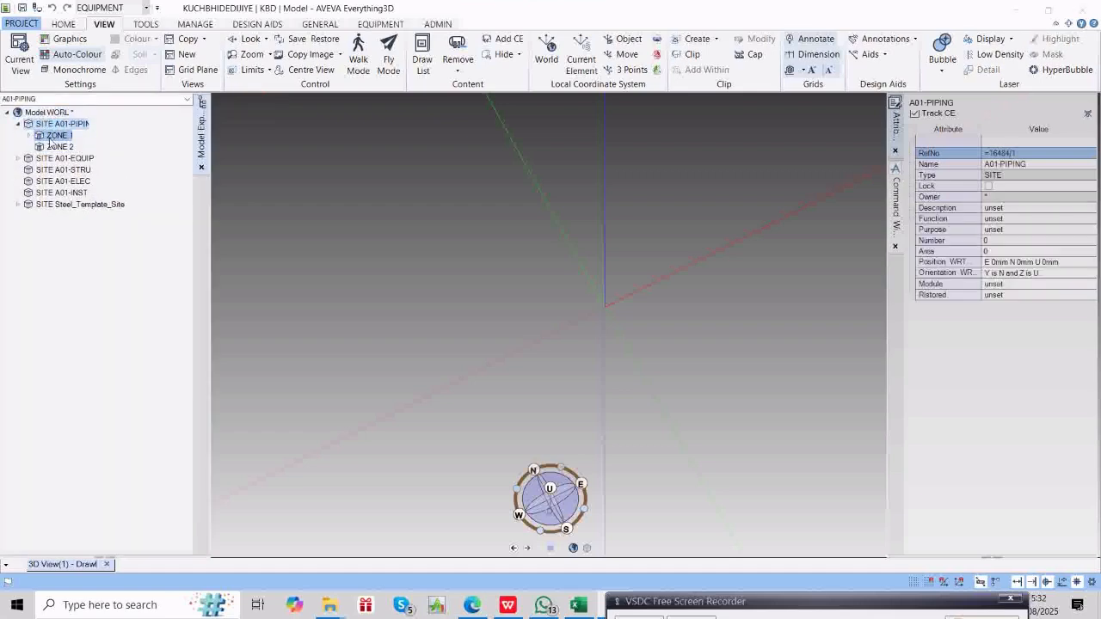
double_click(59, 136)
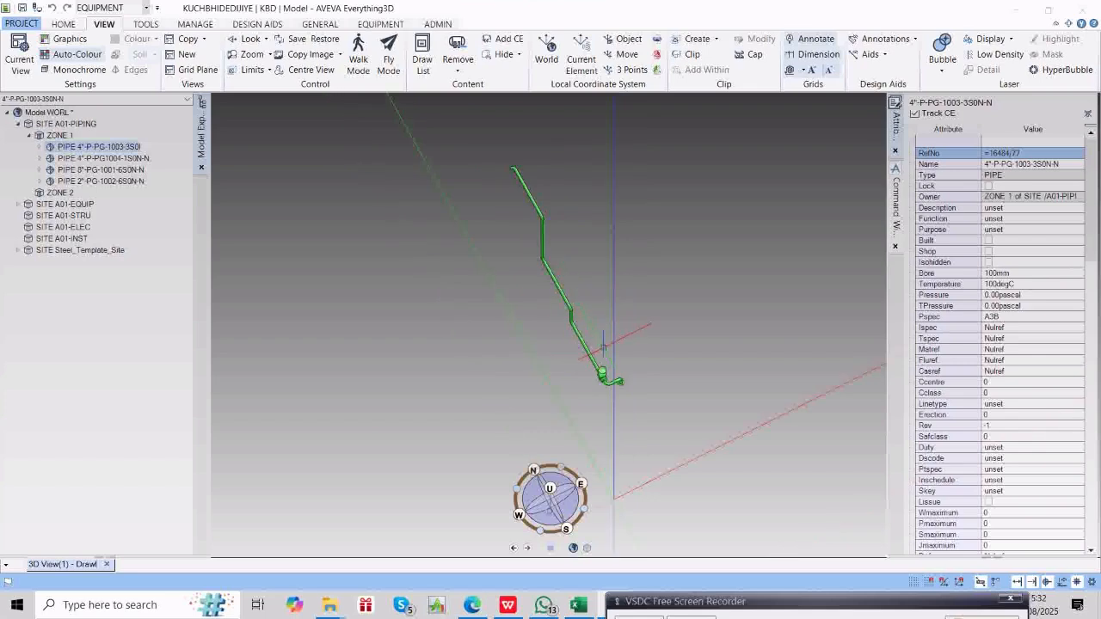
Remove the current pipe 4"-P-PG-1003-3S0N-N from the 3D view, and run REM CE in the Command Window.
click(455, 74)
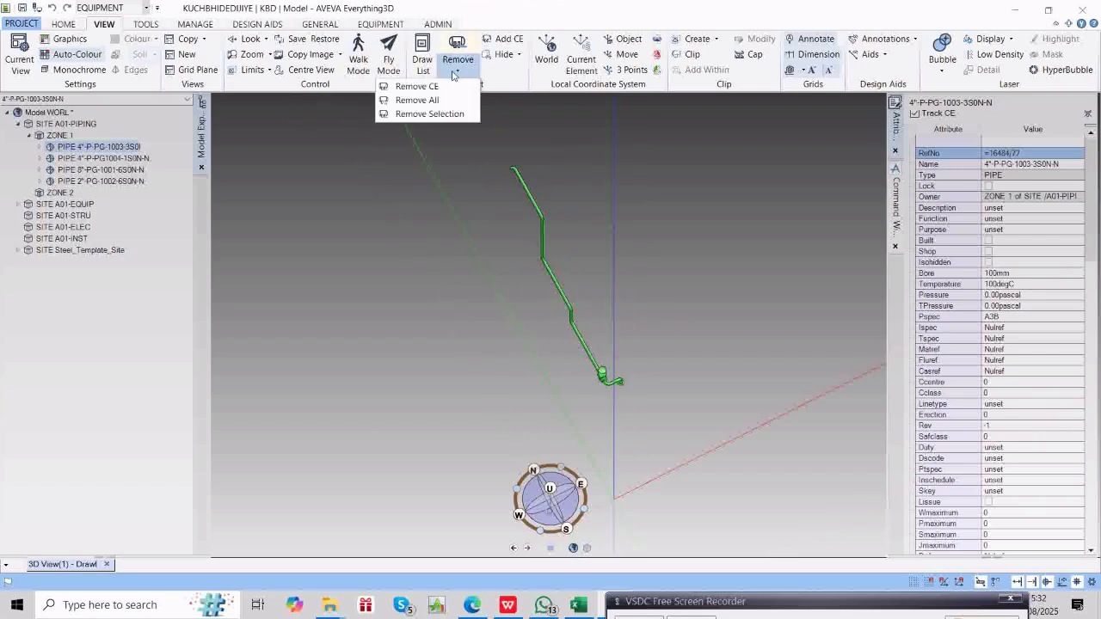
click(423, 90)
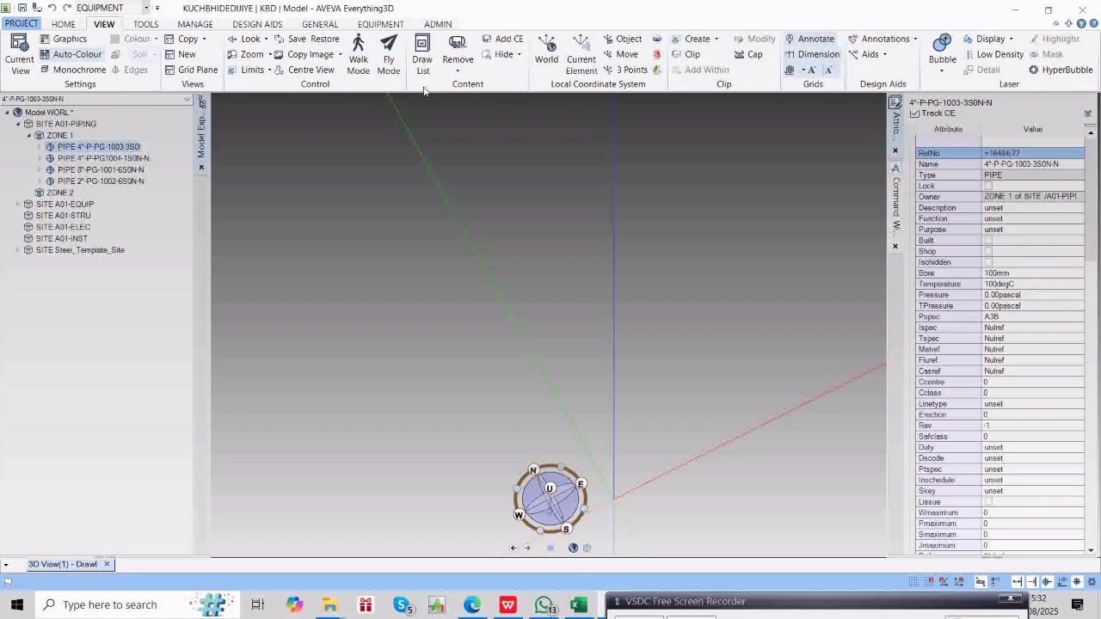
click(899, 205)
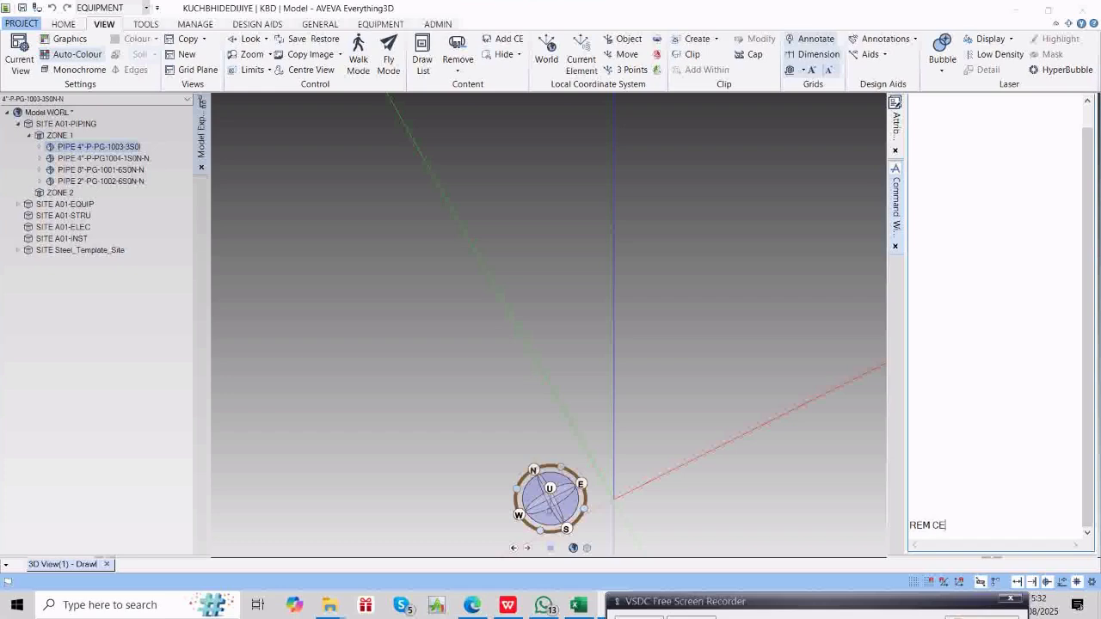
key(Return)
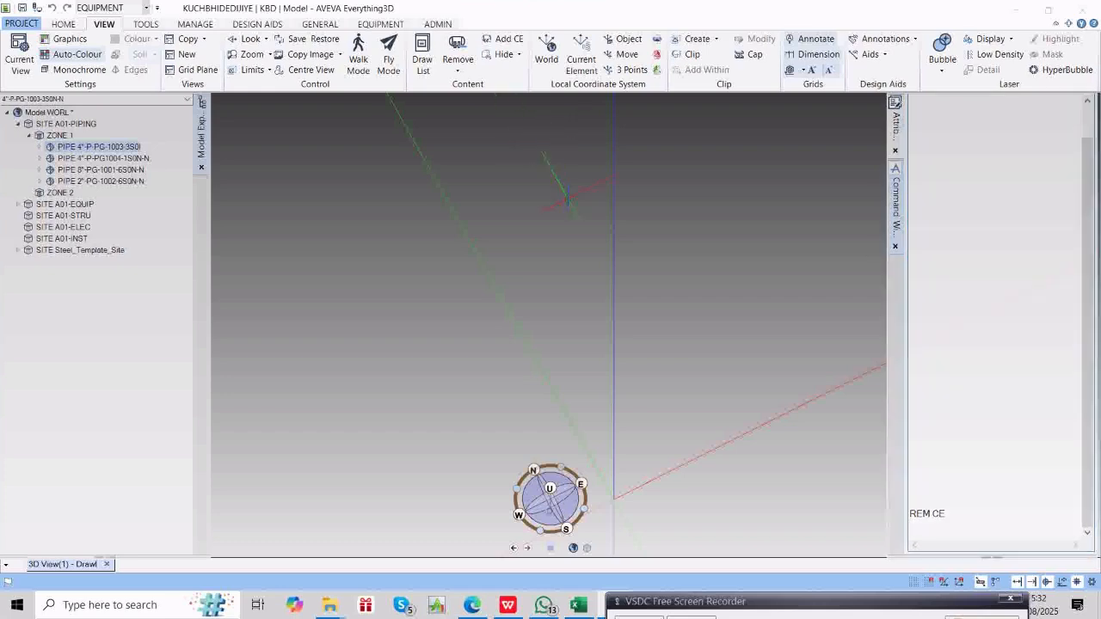
Bring pipe 4"-P-PG-1003-3S0N-N from the Model Explorer back into the 3D view and remove it with the REM CE command.
click(131, 148)
drag(131, 149, 490, 250)
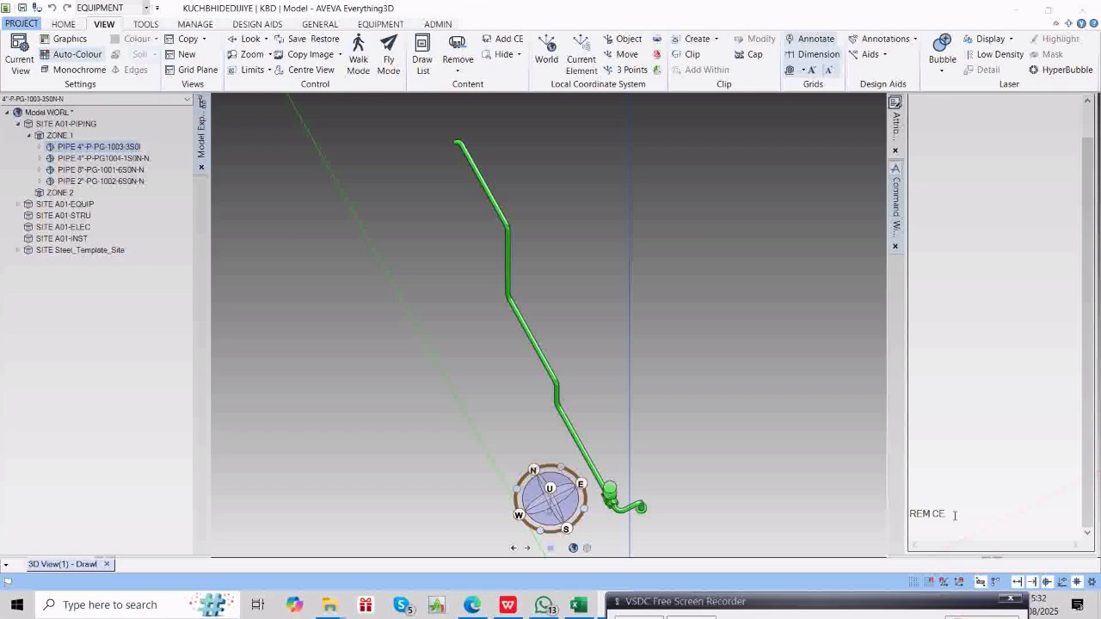
double_click(956, 516)
key(Return)
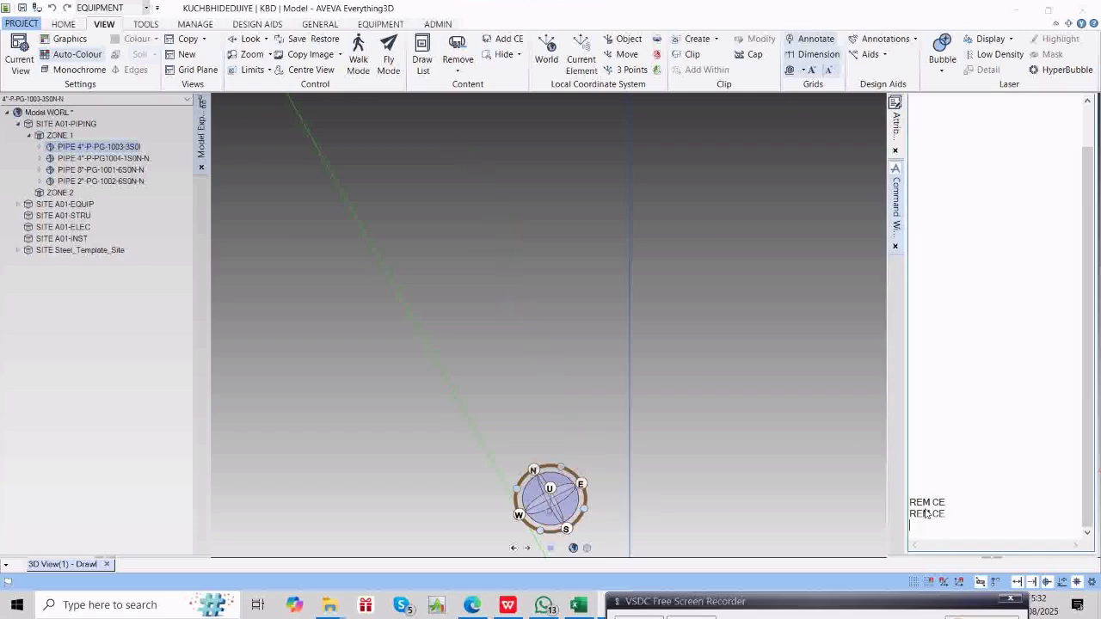
Show the current pipe with Add CE, and take it out of the 3D view with the REM CE command.
click(504, 42)
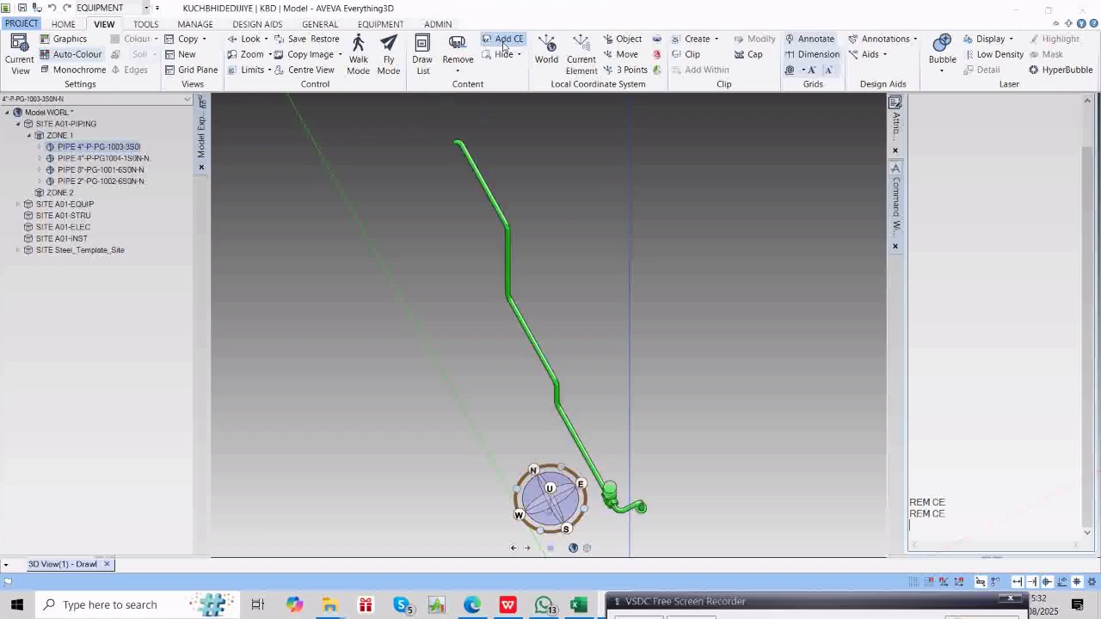
click(964, 510)
key(Return)
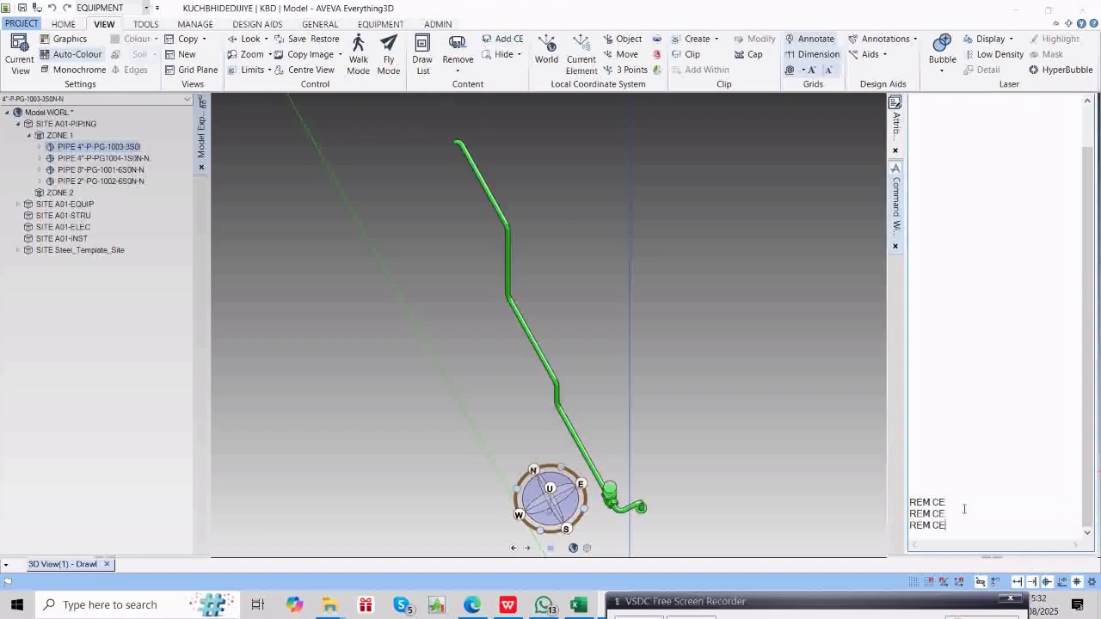
key(Return)
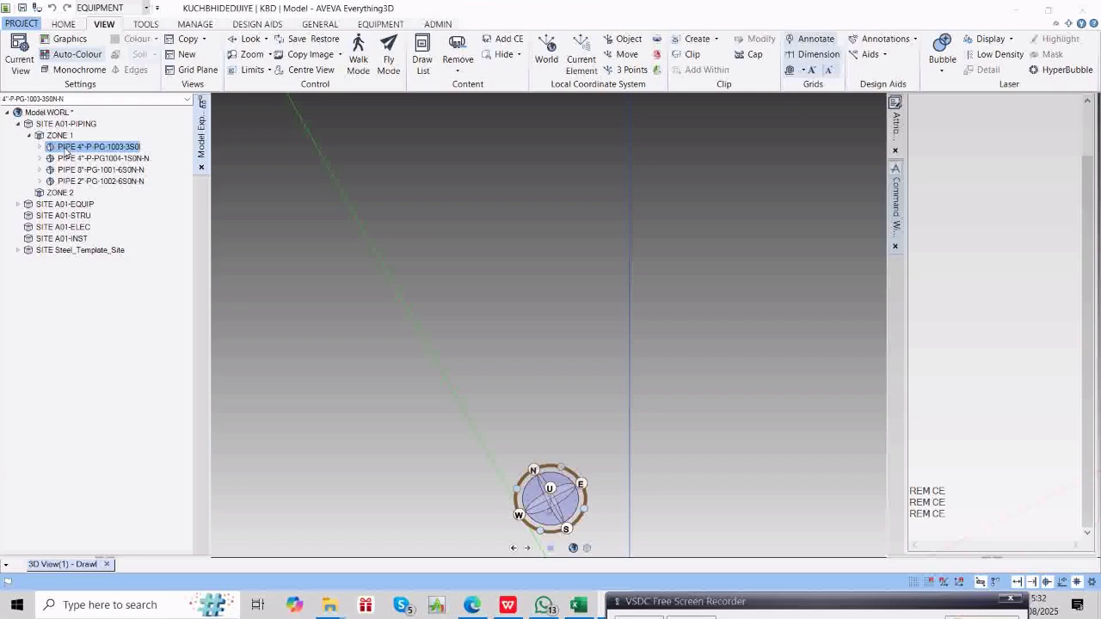
Show pipe 4"-P-PG-1003-3S0N-N in the 3D view again and add it as the current element to a DB Listing.
drag(64, 151, 370, 248)
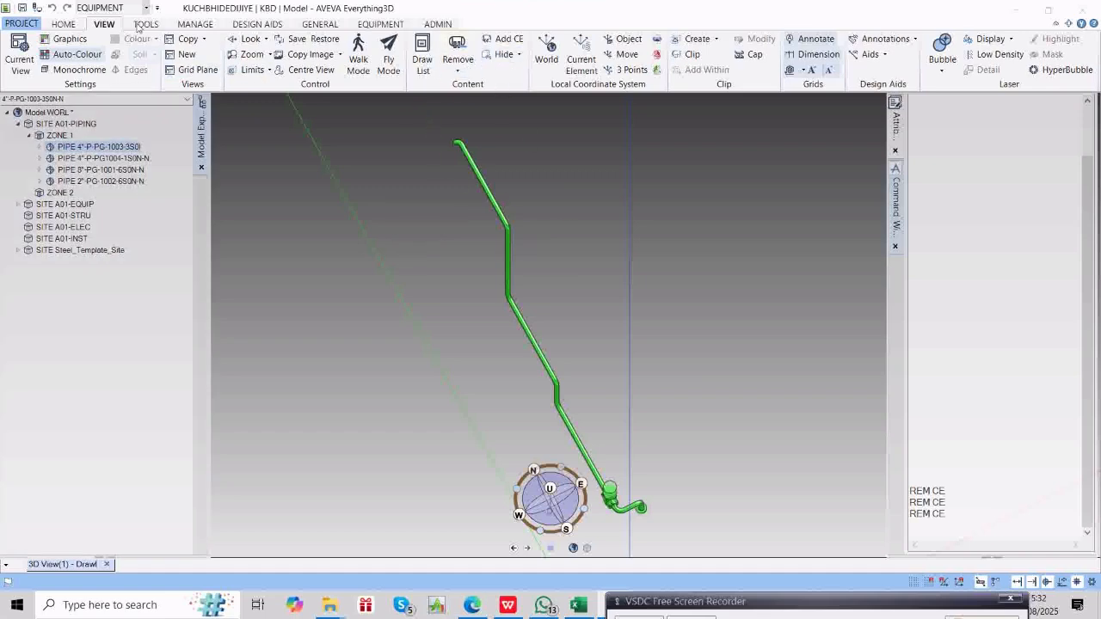
click(214, 27)
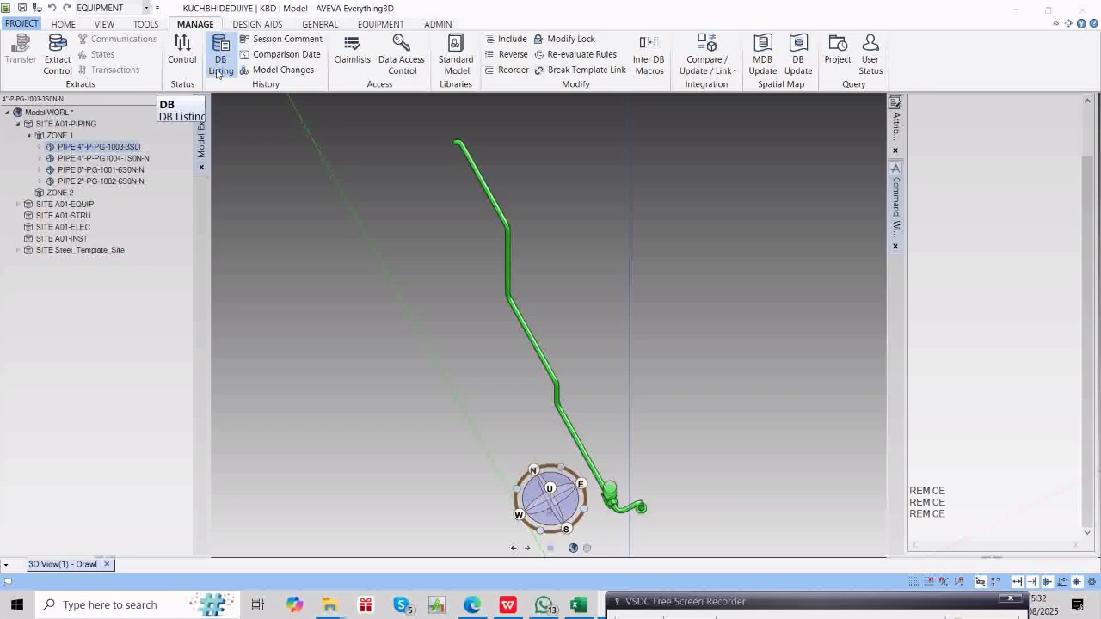
click(129, 148)
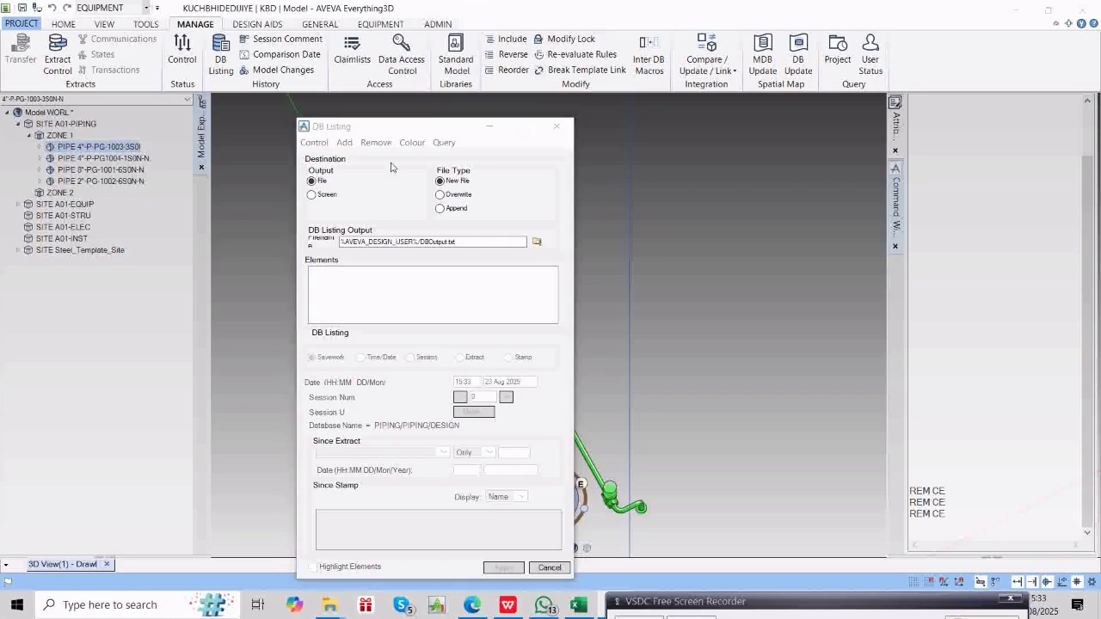
click(344, 143)
click(358, 160)
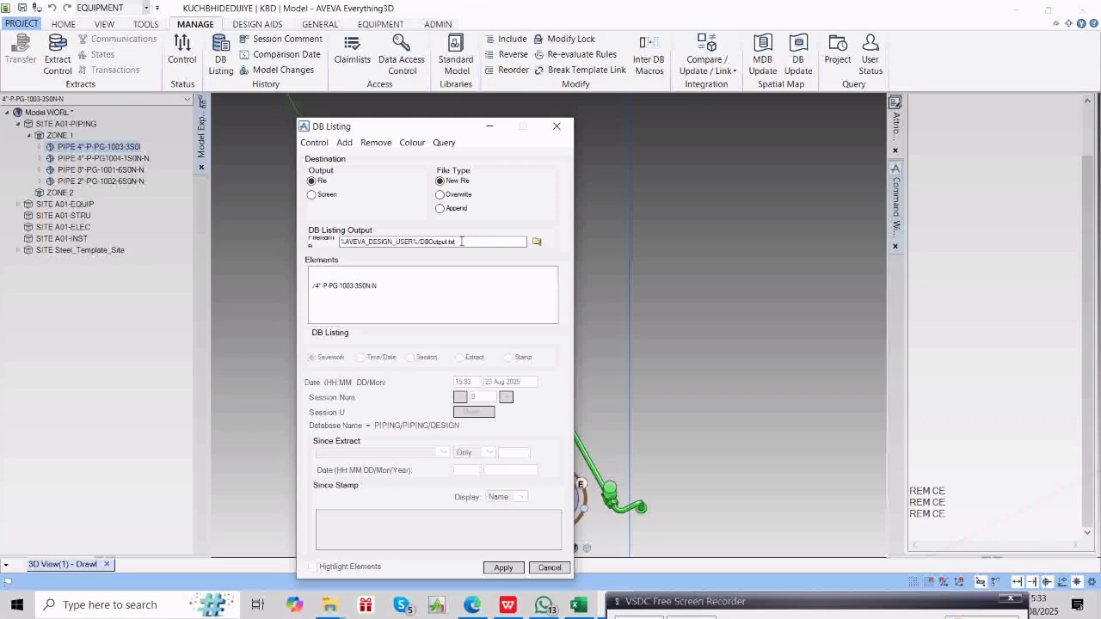
Set the DB Listing output to a file named PIPE.txt in the Desktop folder.
click(537, 243)
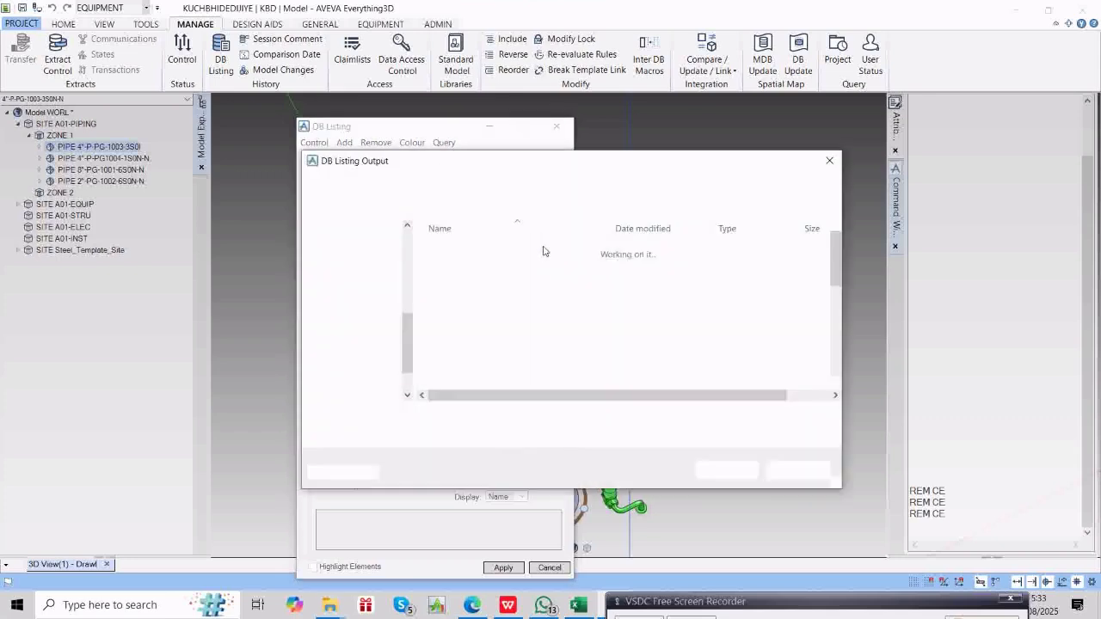
click(354, 268)
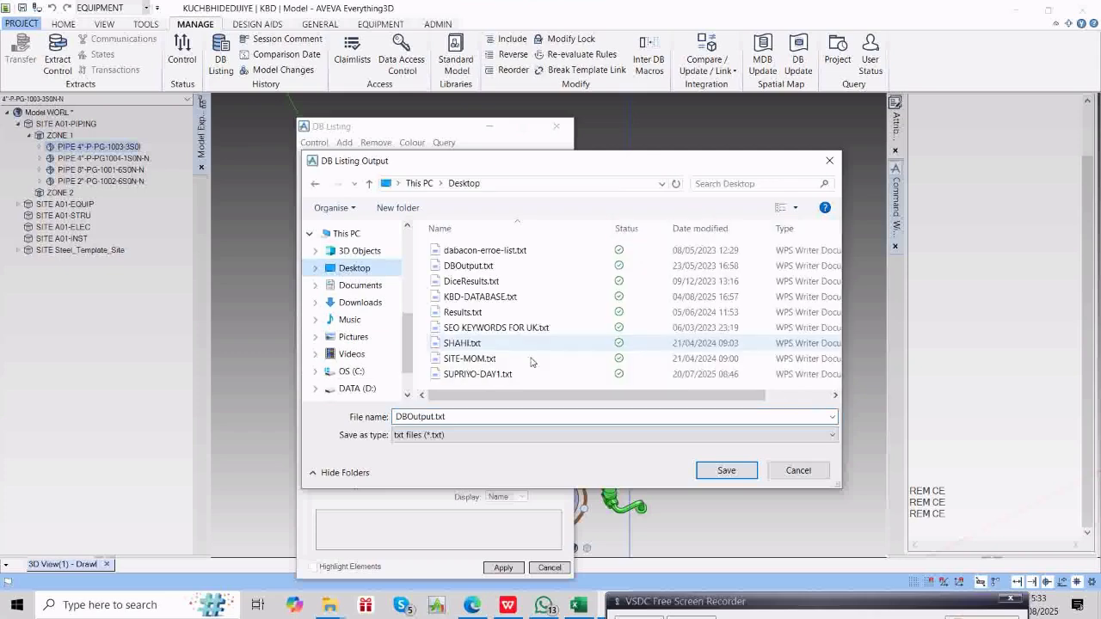
double_click(432, 416)
click(433, 416)
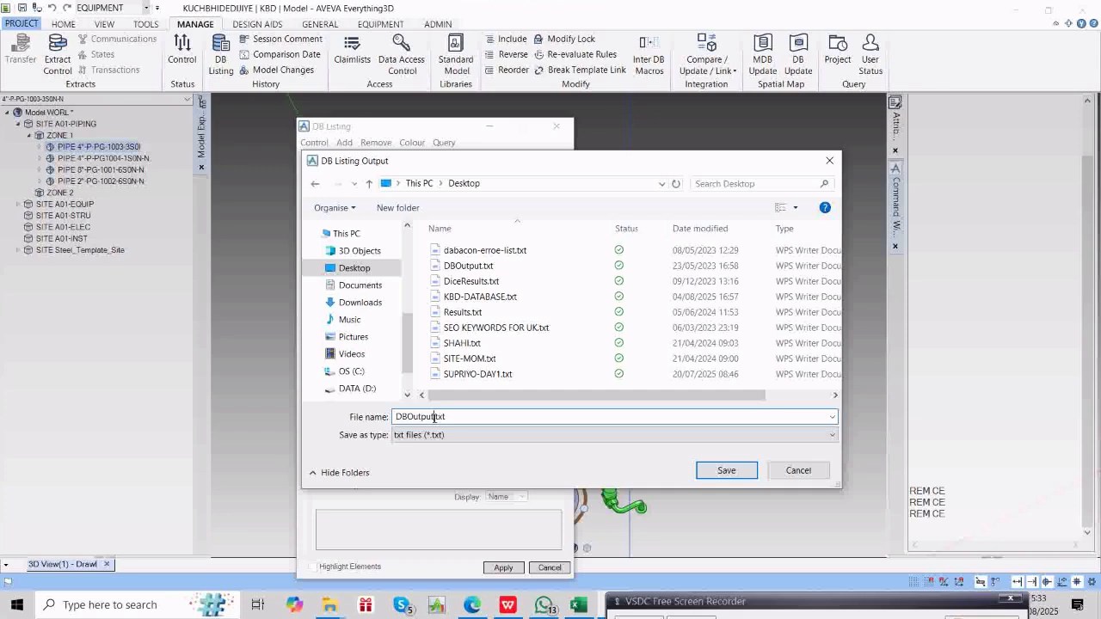
drag(434, 416, 388, 417)
text(PIPE)
click(726, 470)
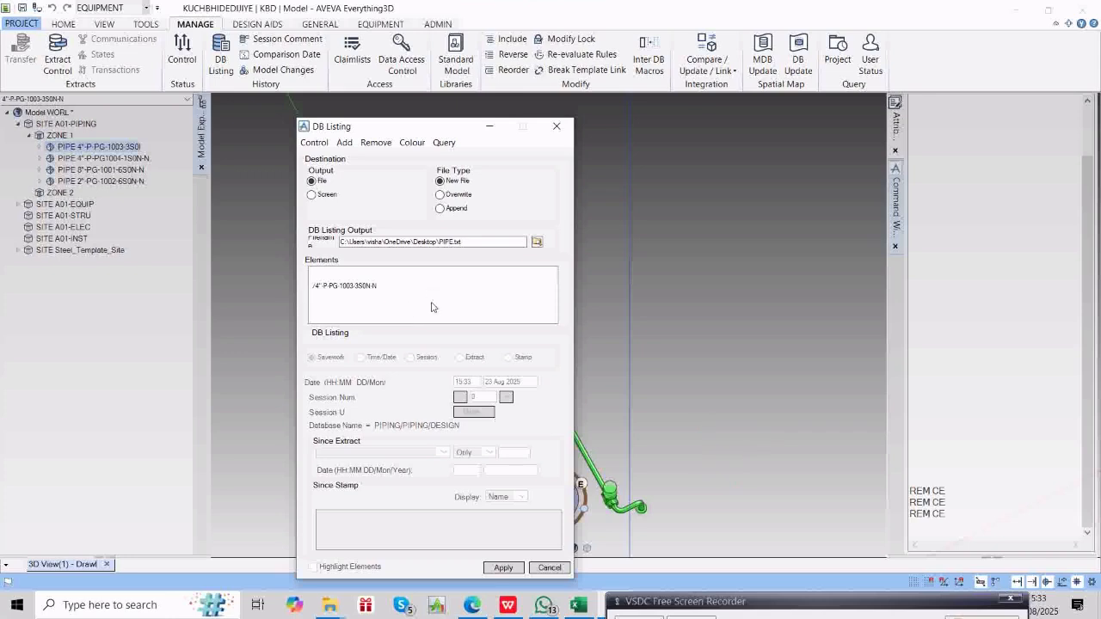
Apply the DB Listing to write the pipe to PIPE.txt, apply it once more, and close the DB Listing dialog.
click(503, 567)
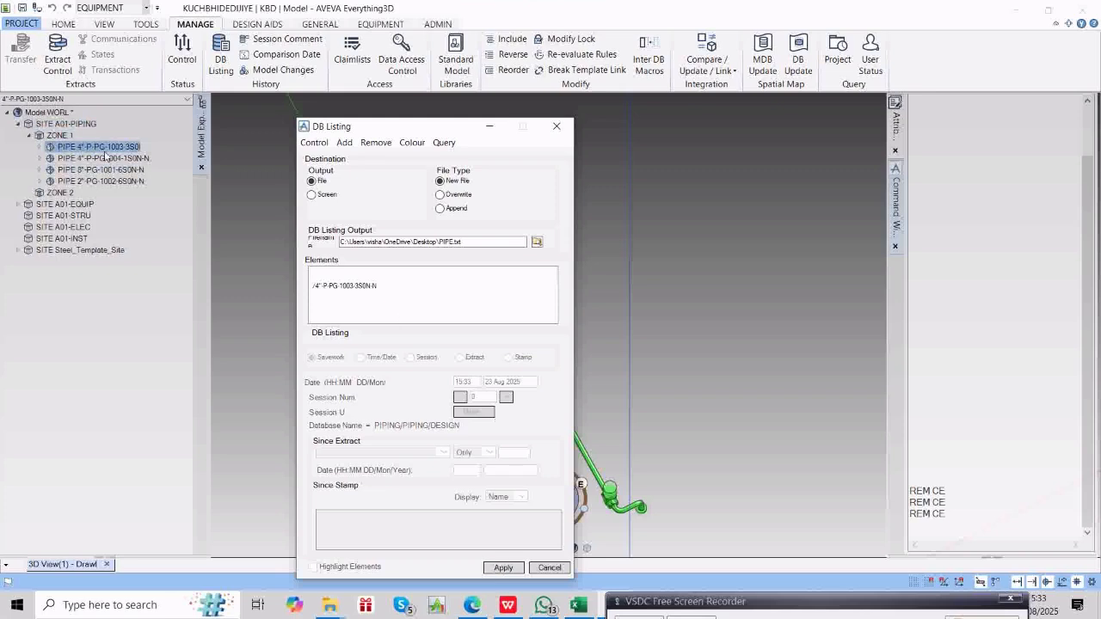
click(505, 568)
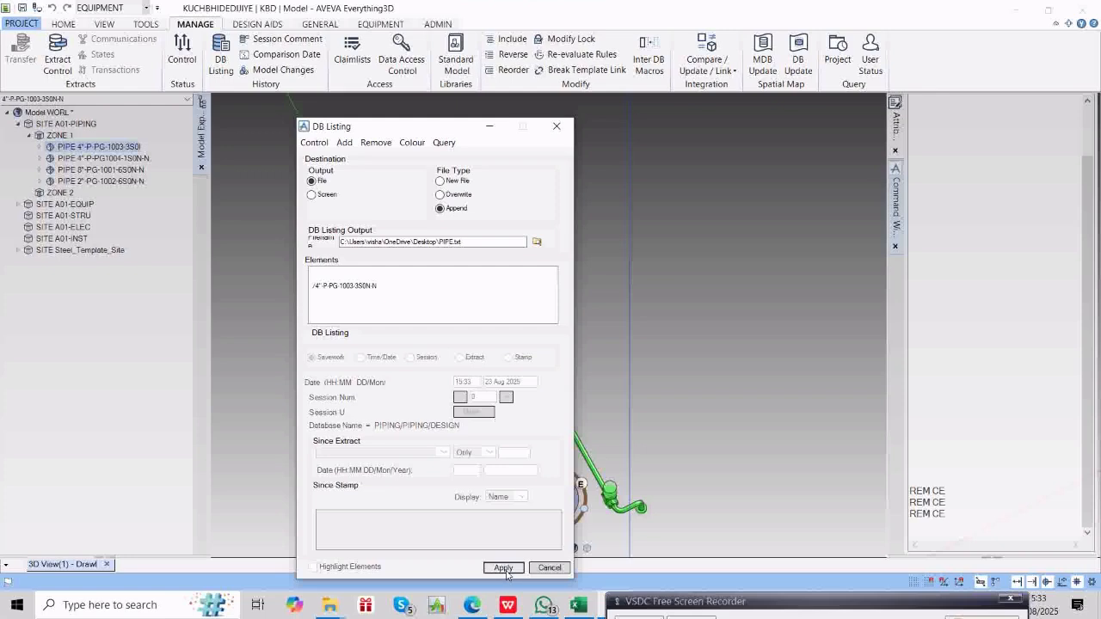
click(549, 569)
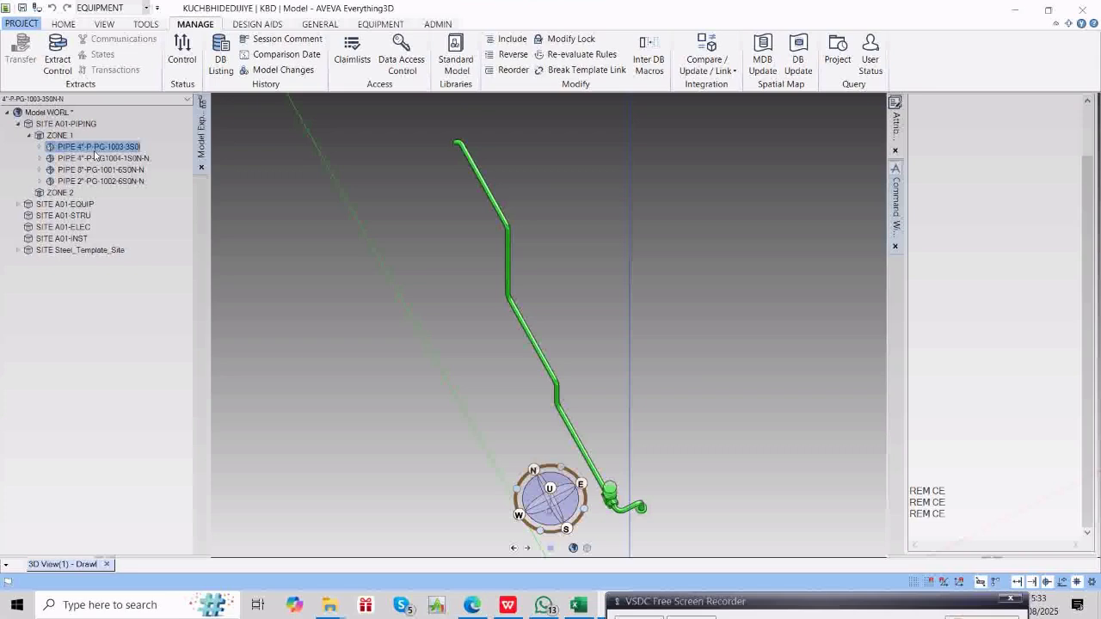
Save the work, confirm it, and delete pipe 4"-P-PG-1003-3S0N-N from ZONE 1.
right_click(100, 149)
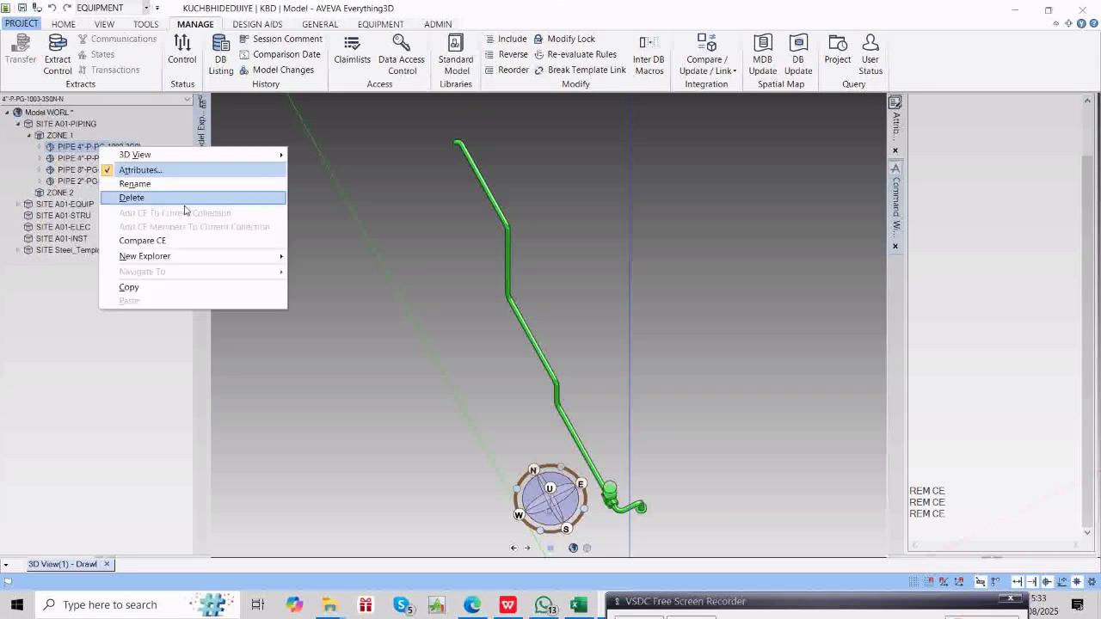
click(23, 10)
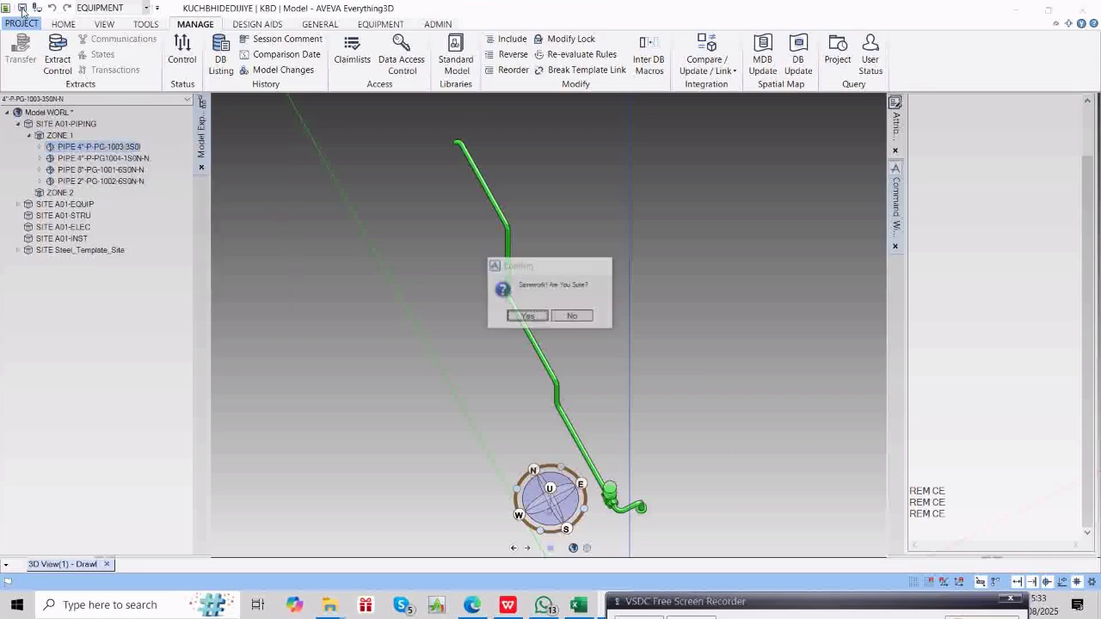
click(525, 317)
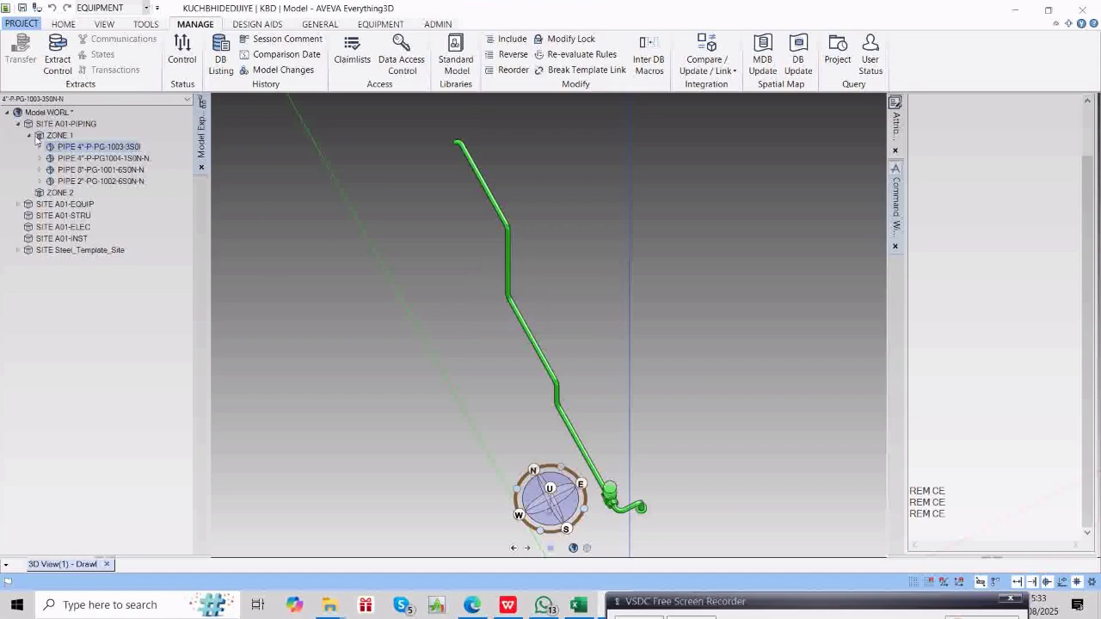
right_click(96, 147)
click(129, 199)
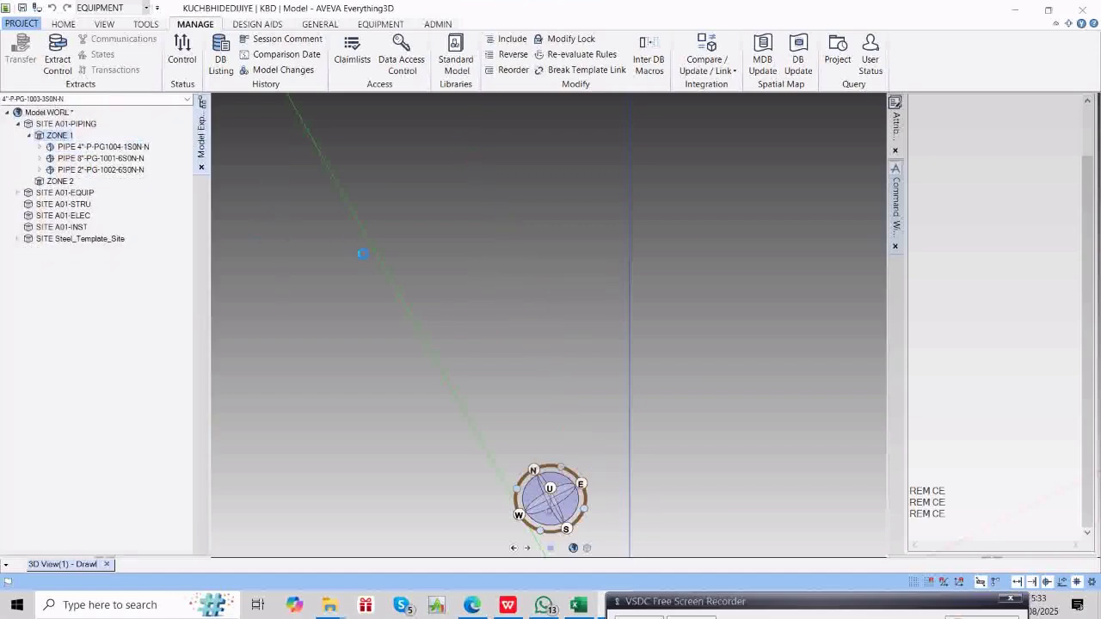
Reduce the Everything3D window from full screen and move it so the desktop file PIPE.txt stays accessible beside it.
click(1015, 9)
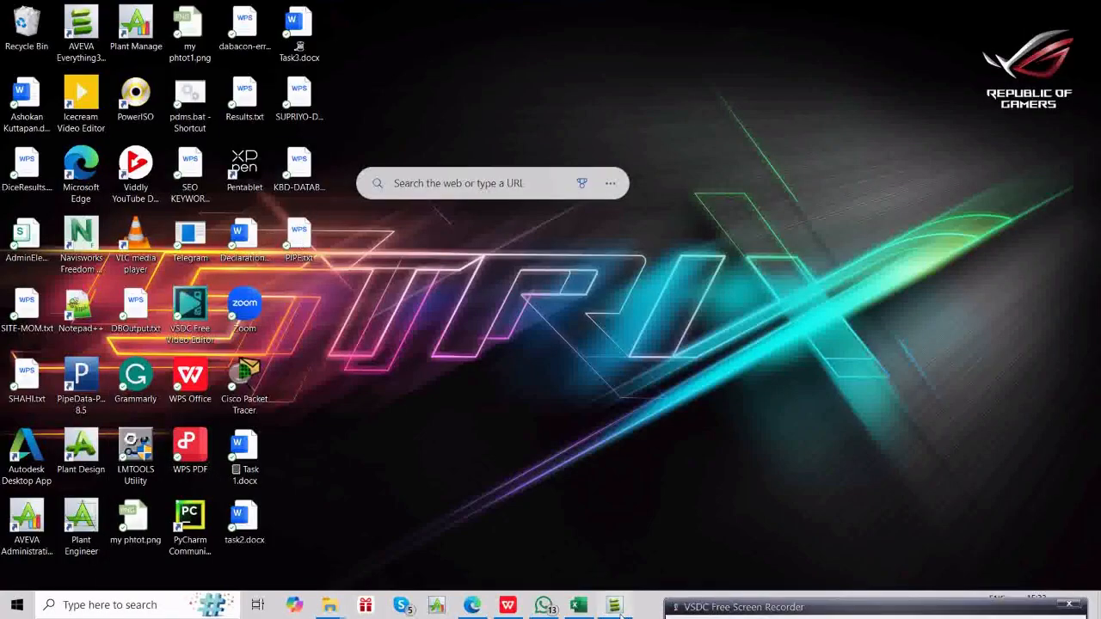
click(616, 607)
click(1054, 7)
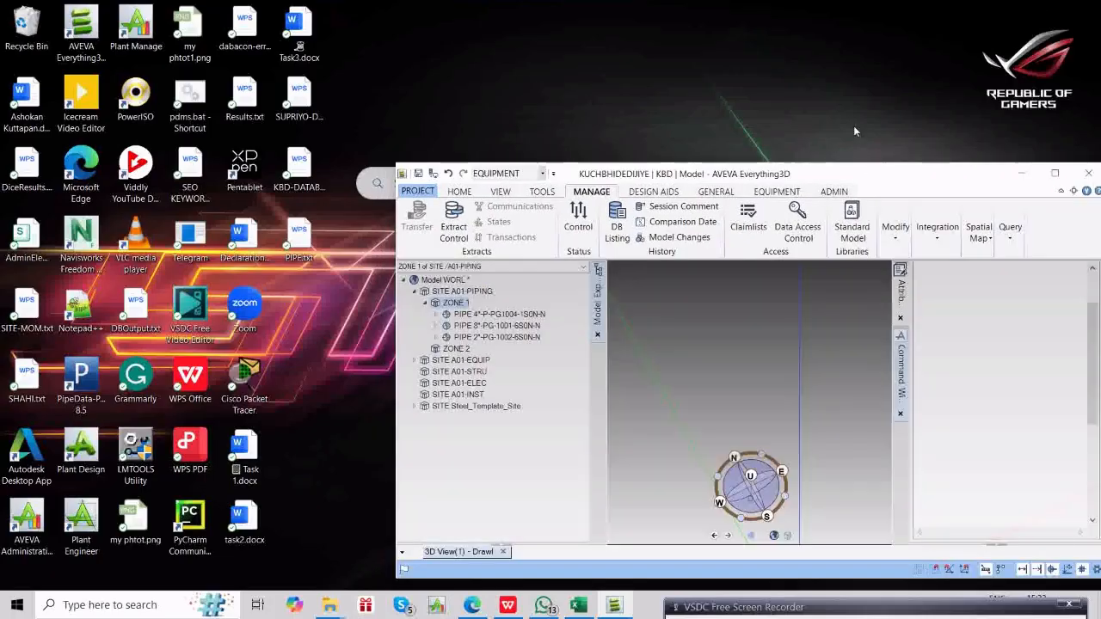
drag(860, 174, 805, 20)
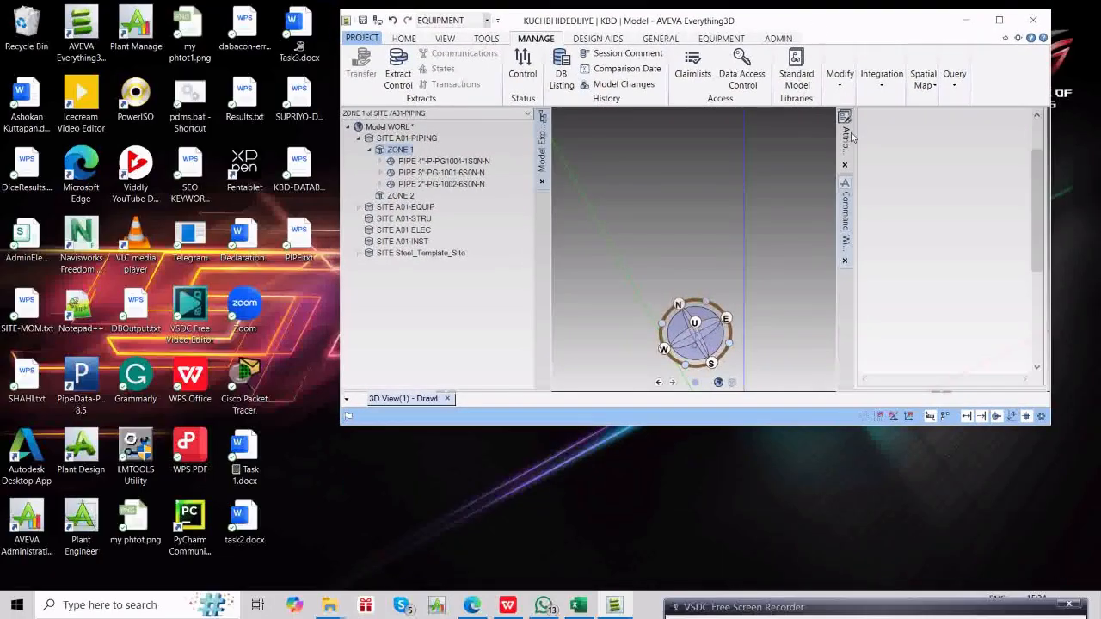
Run the desktop file PIPE.txt in the Command Window to recreate the deleted pipe in ZONE 1, and dismiss the message dialog.
click(851, 214)
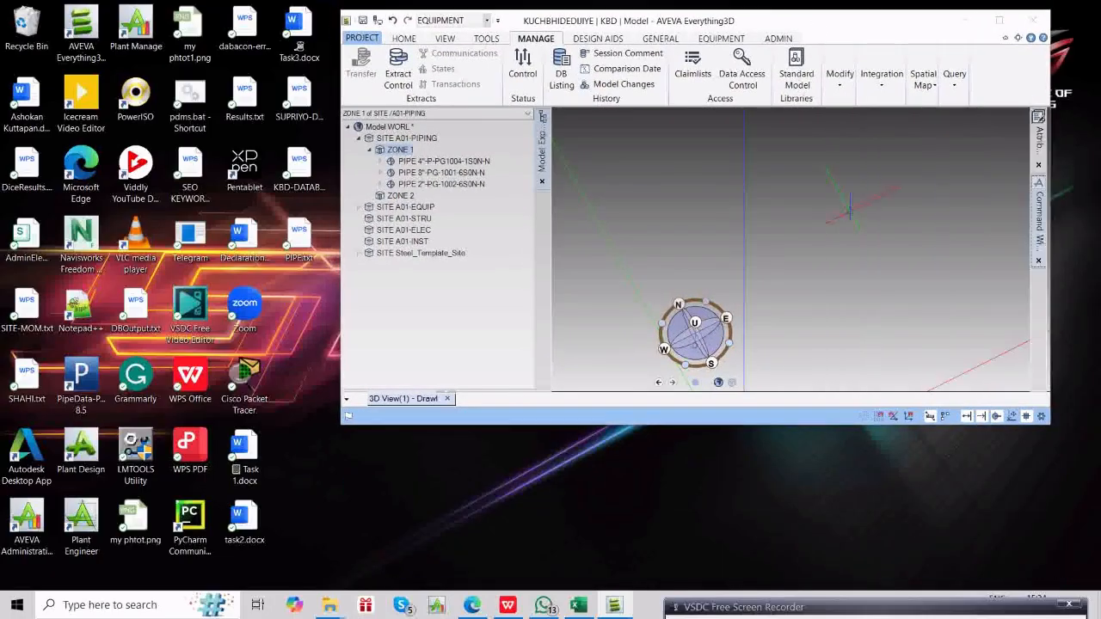
click(1039, 220)
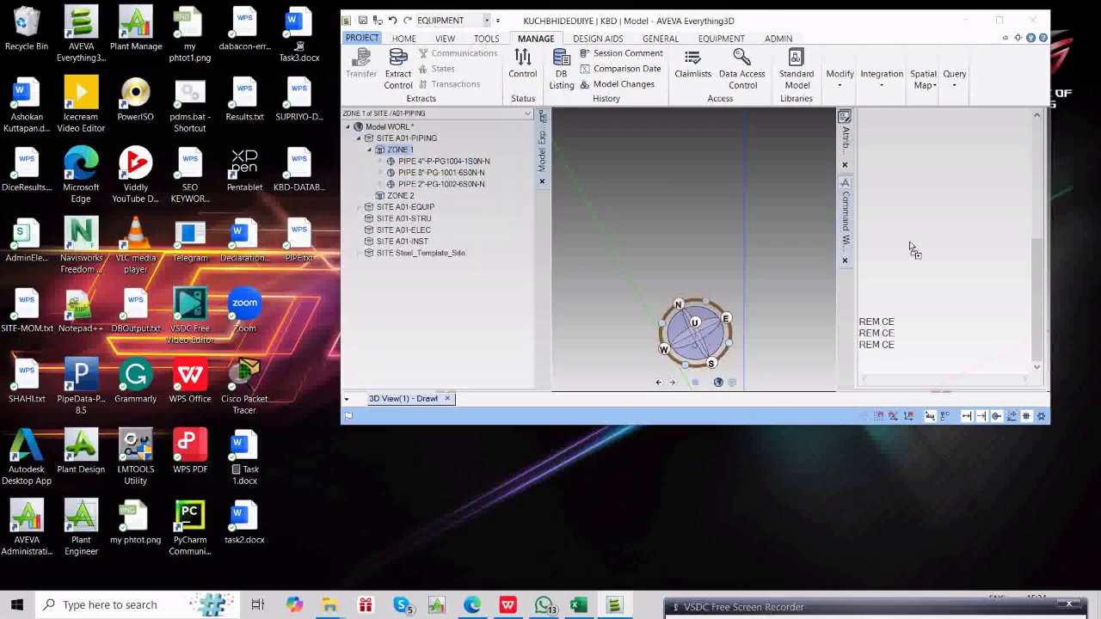
drag(912, 248, 912, 247)
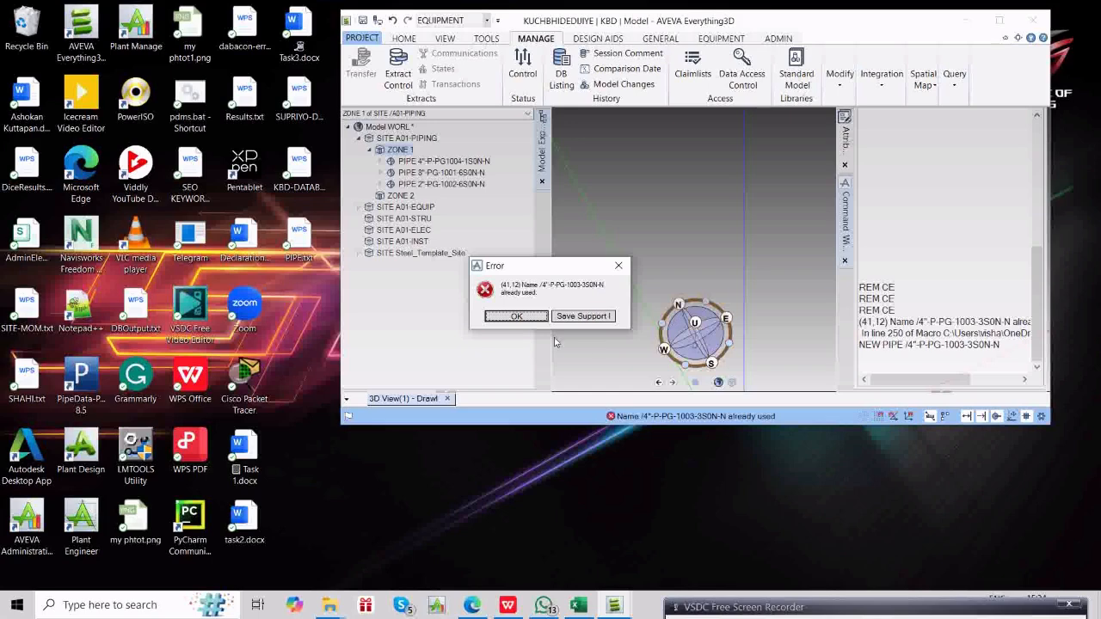
click(537, 319)
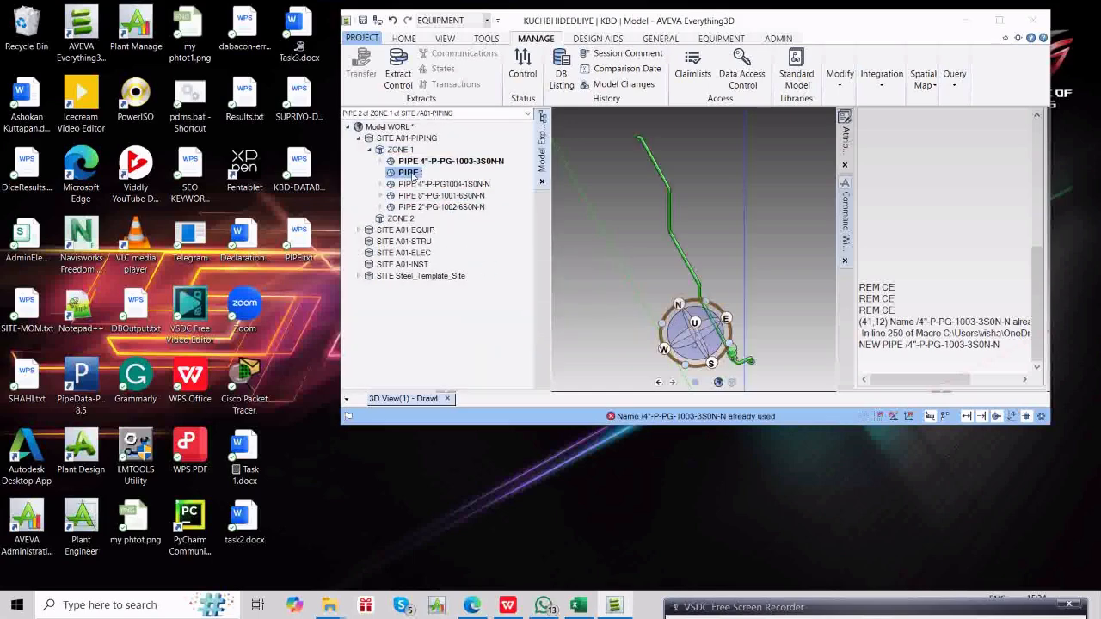
Maximize the window and delete the unnamed duplicate pipe and pipe 4"-P-PG-1003-3S0N-N from ZONE 1.
click(999, 19)
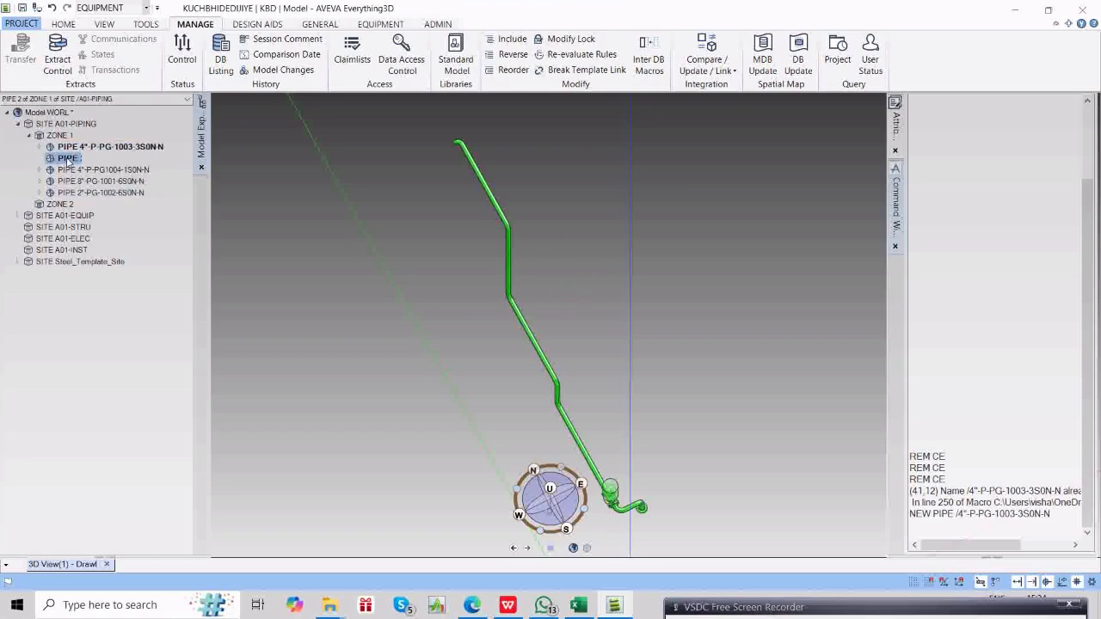
right_click(69, 161)
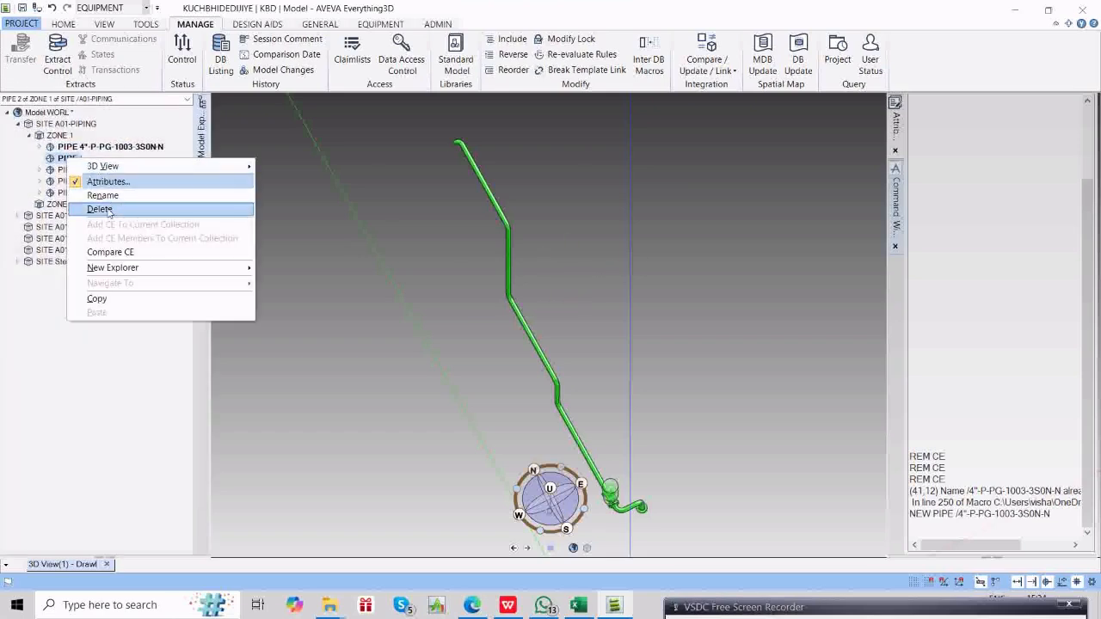
click(104, 209)
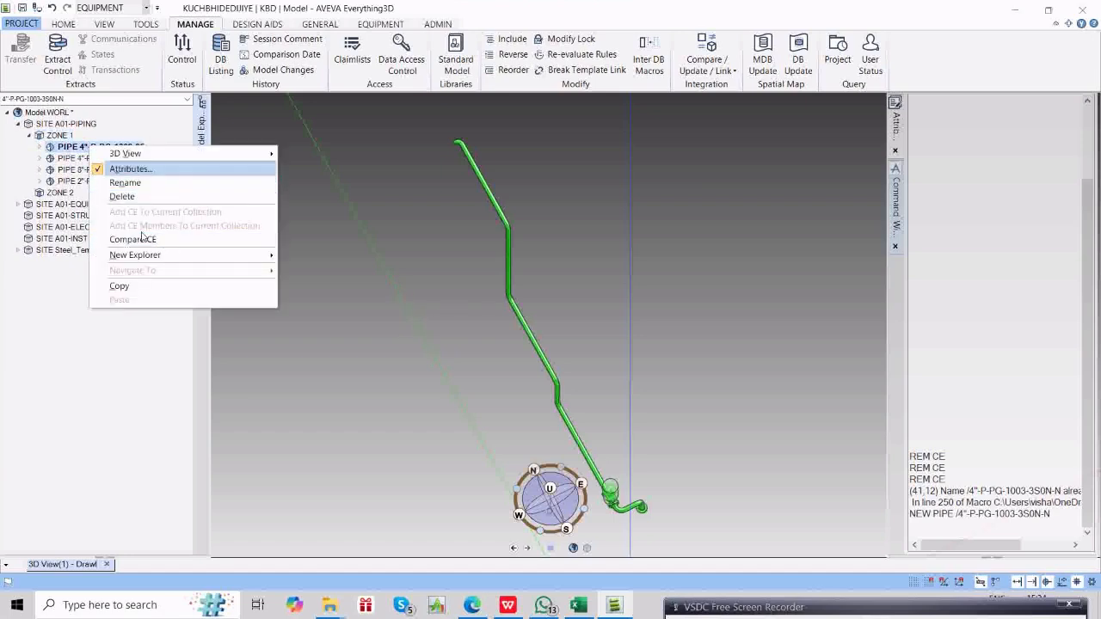
click(121, 197)
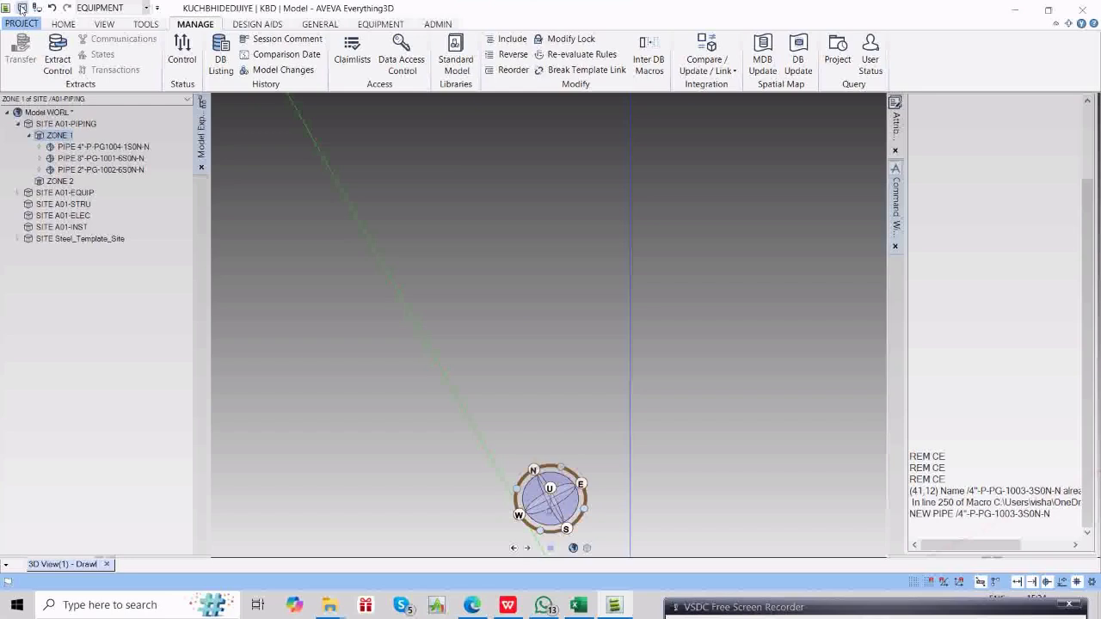
Save the work, confirm the save, and clear the Command Window's contents.
click(22, 8)
click(523, 315)
right_click(920, 408)
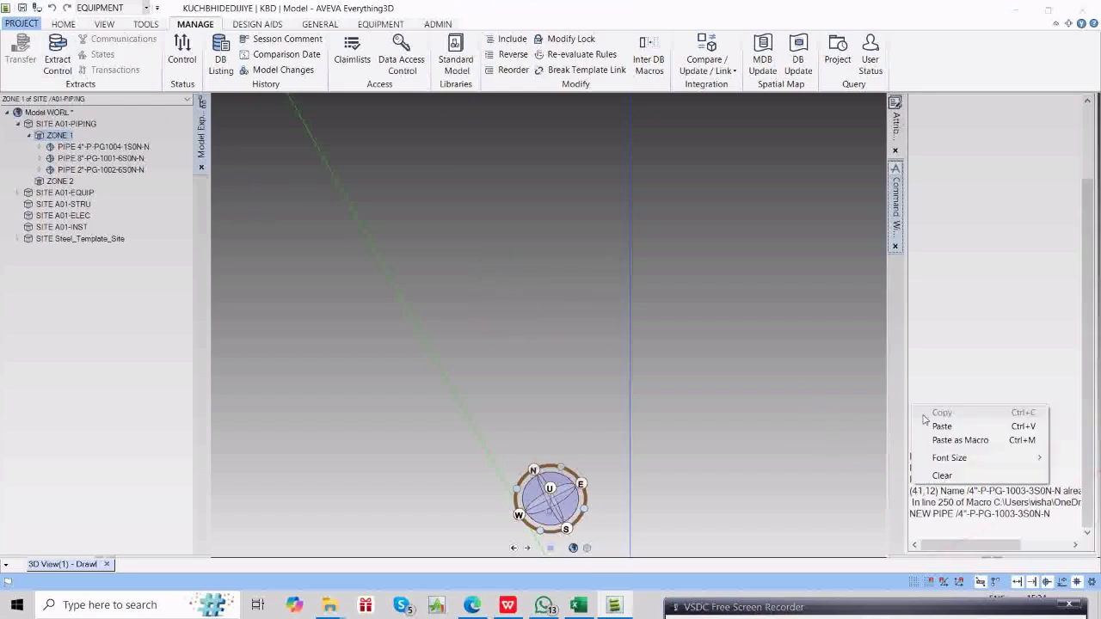
click(941, 474)
Reduce the window, run the desktop file PIPE.txt in the Command Window with ZONE 1 selected, dismiss the message, and expand pipe 4"-P-PG-1003-3S0N-N.
click(1048, 10)
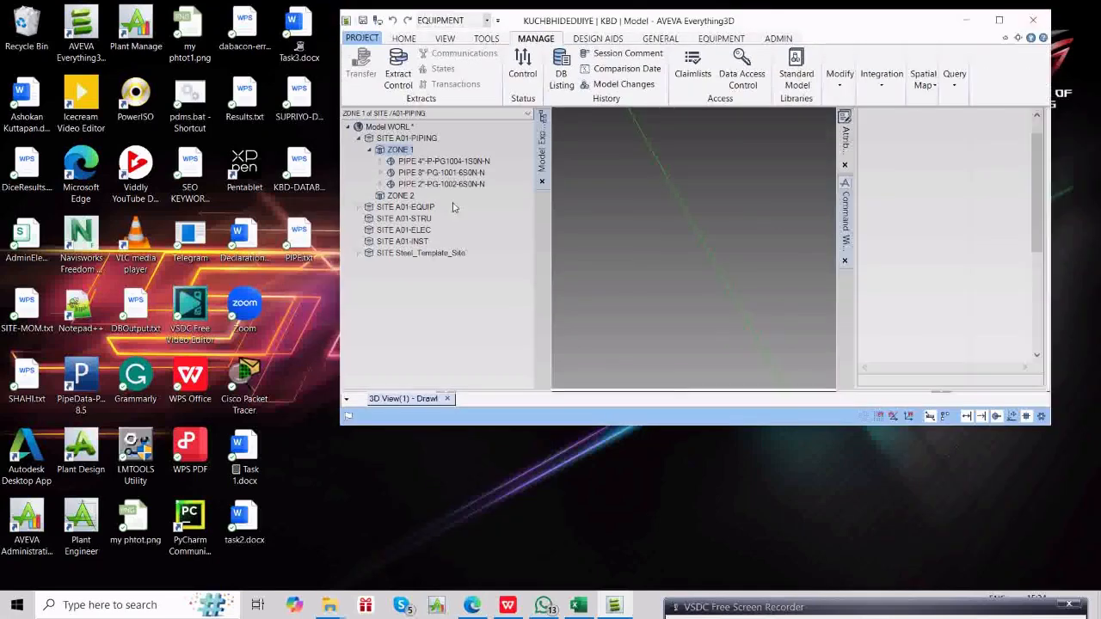
drag(732, 233, 900, 284)
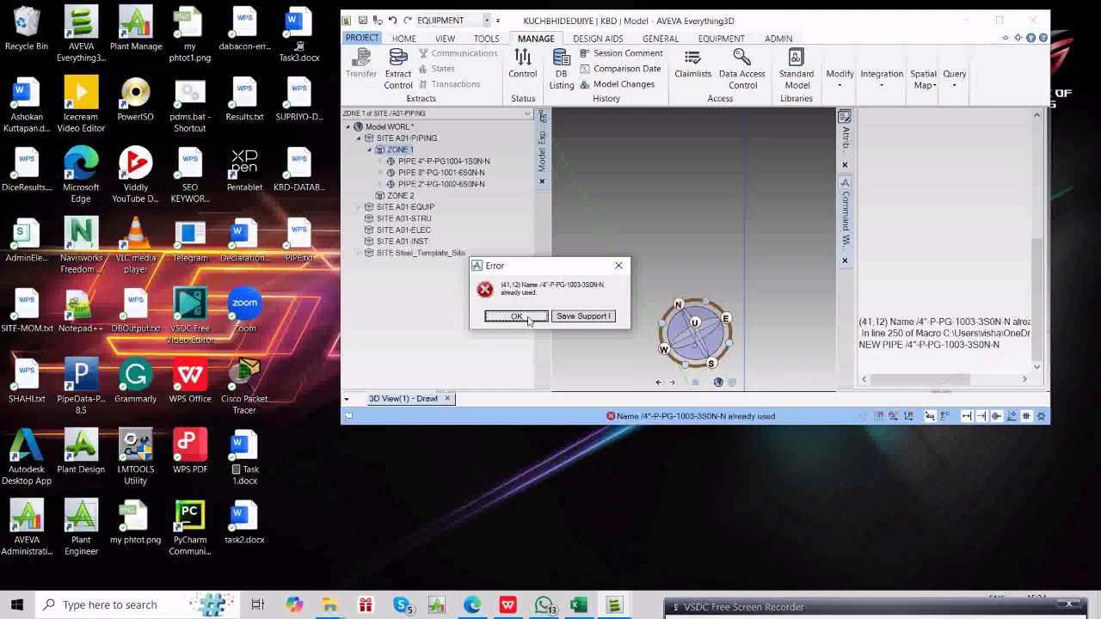
click(528, 318)
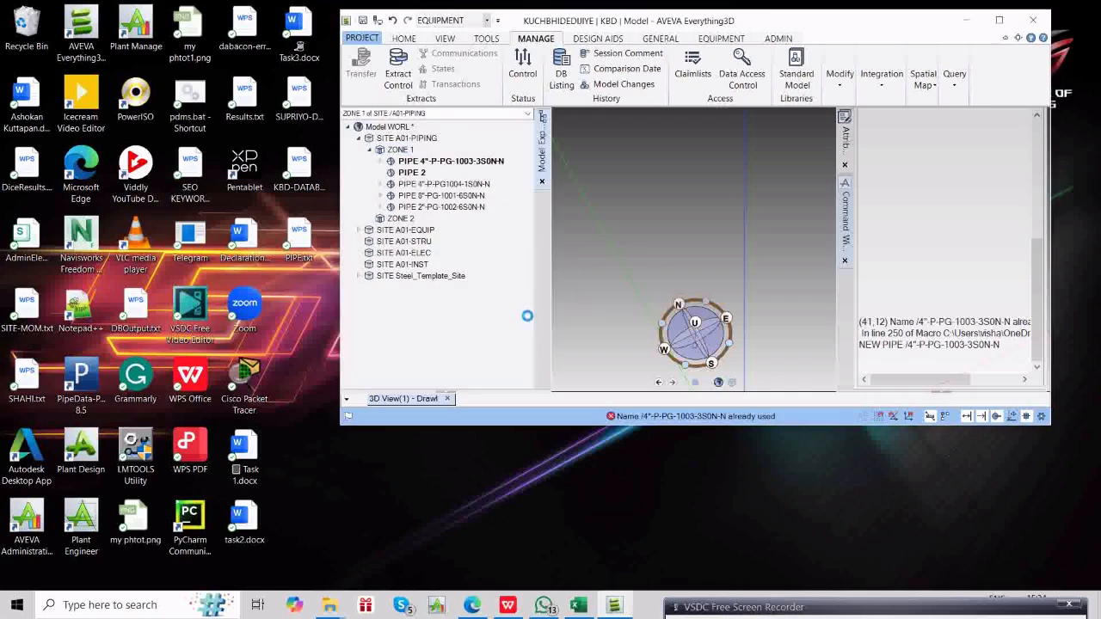
click(436, 163)
double_click(436, 163)
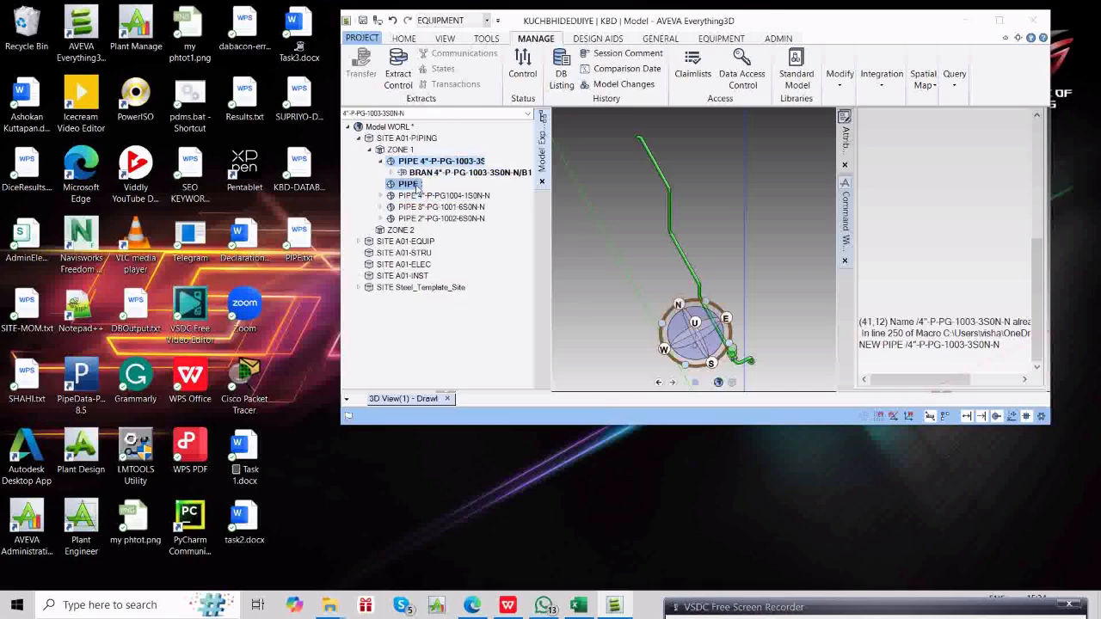
Delete the unnamed duplicate PIPE 2 from ZONE 1.
click(416, 186)
right_click(411, 187)
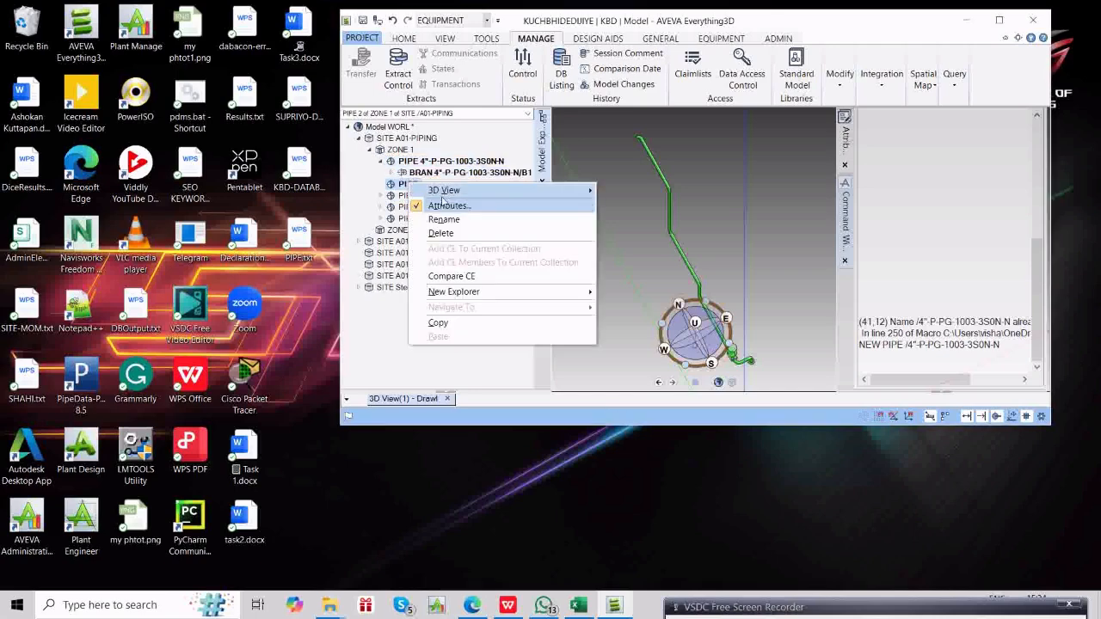
click(430, 234)
Open the desktop file PIPE.txt in WPS Office, copy the pipe name /4"-P-PG-1003-3S0N-N from its NEW PIPE line, and close the document.
double_click(299, 234)
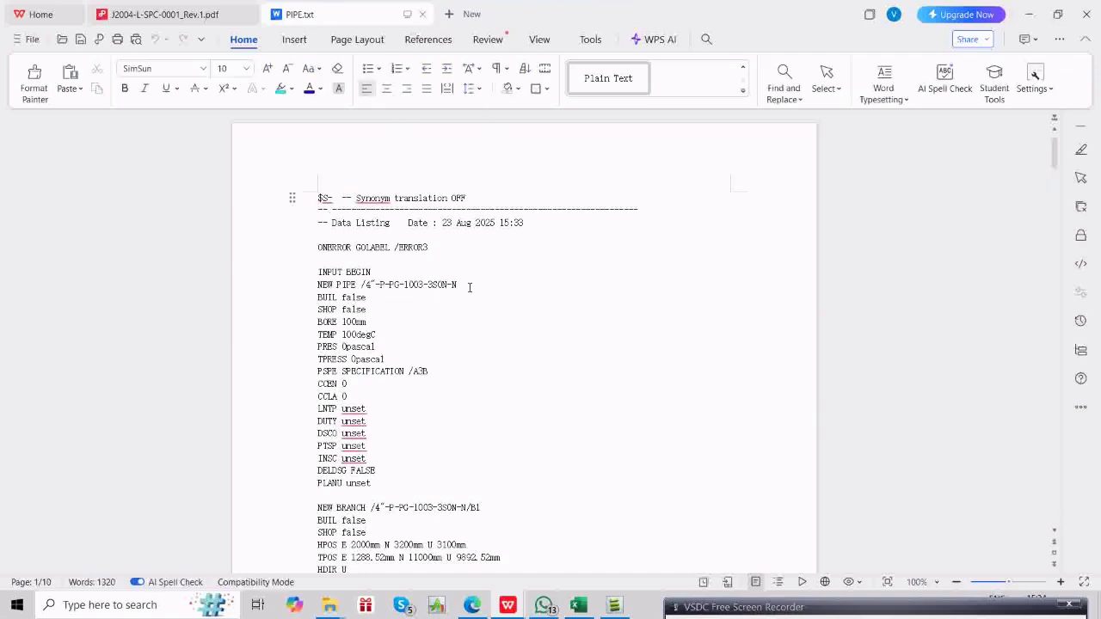
drag(362, 284, 455, 290)
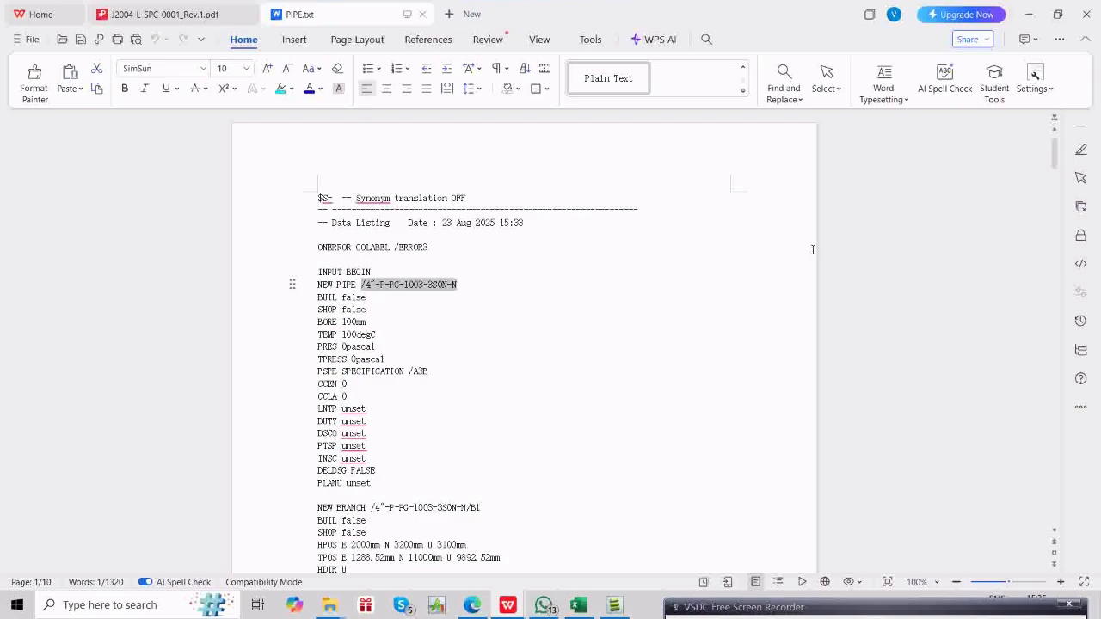
click(1028, 13)
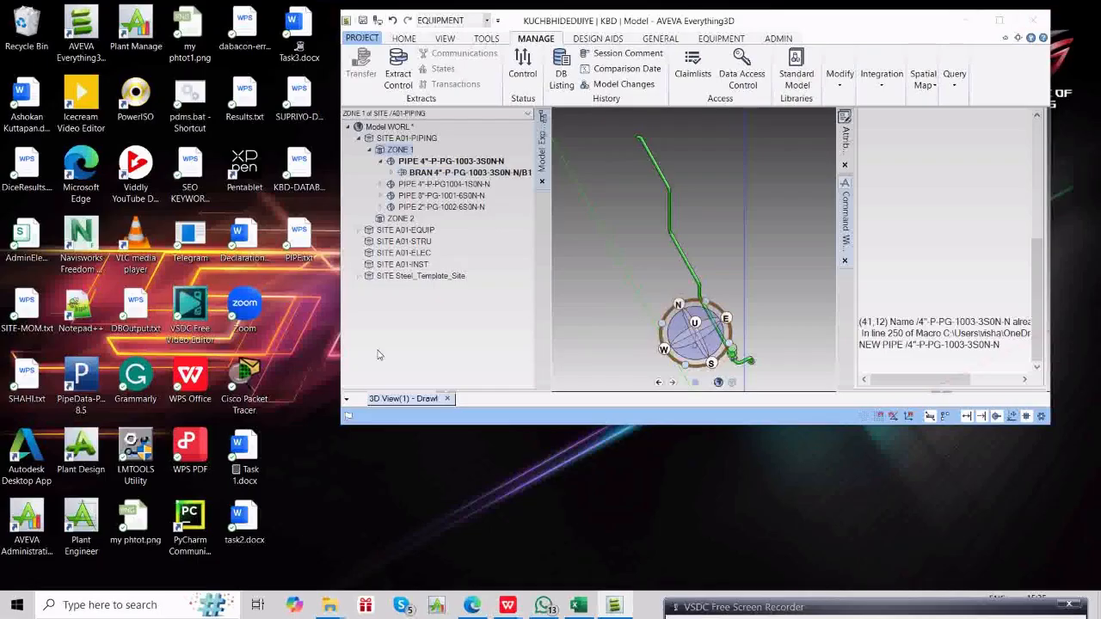
right_click(507, 605)
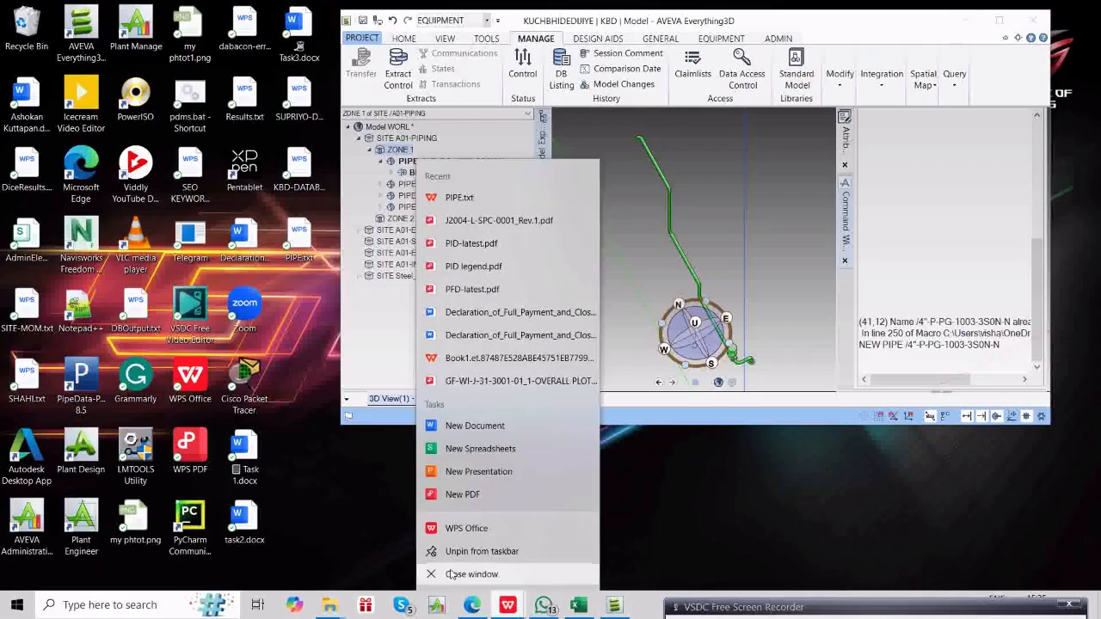
Delete pipe 4"-P-PG-1003-3S0N-N from ZONE 1 and save the work with confirmation.
click(441, 161)
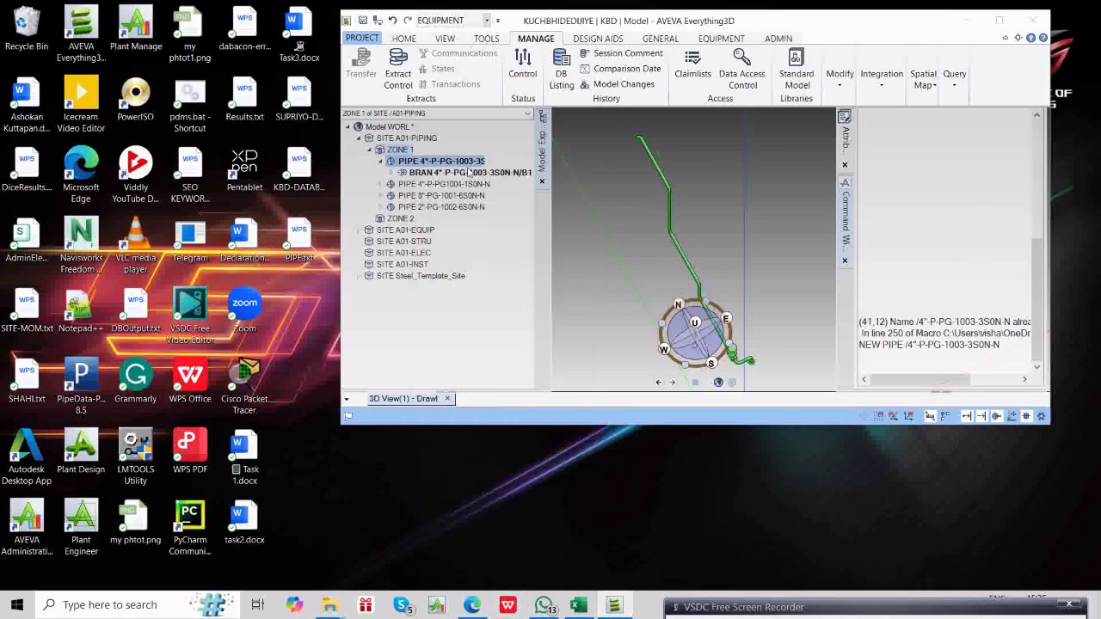
right_click(441, 162)
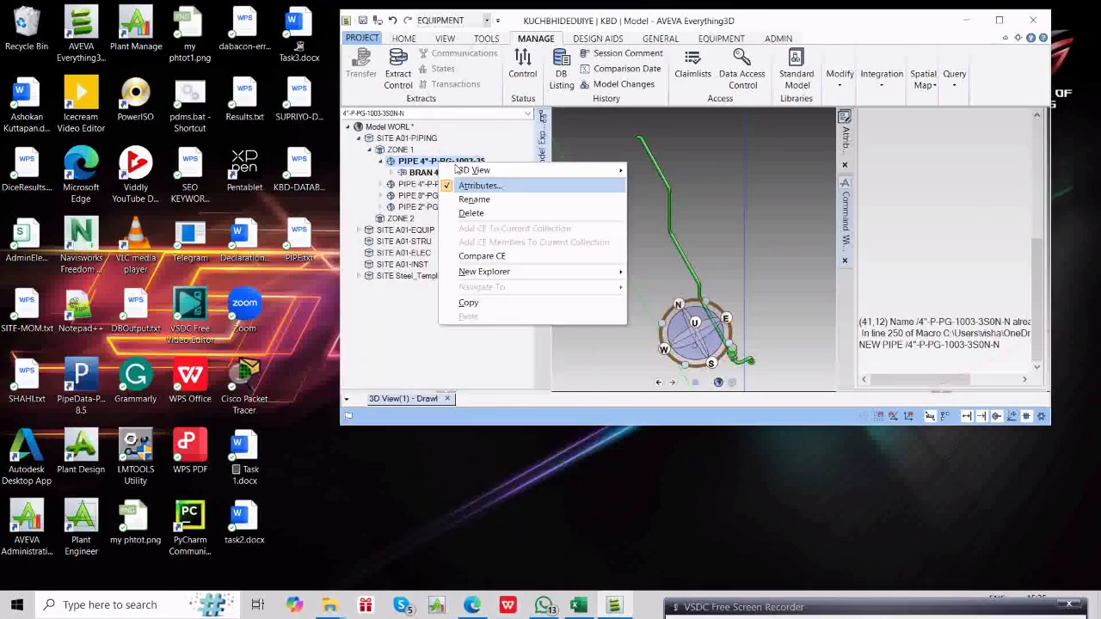
click(473, 213)
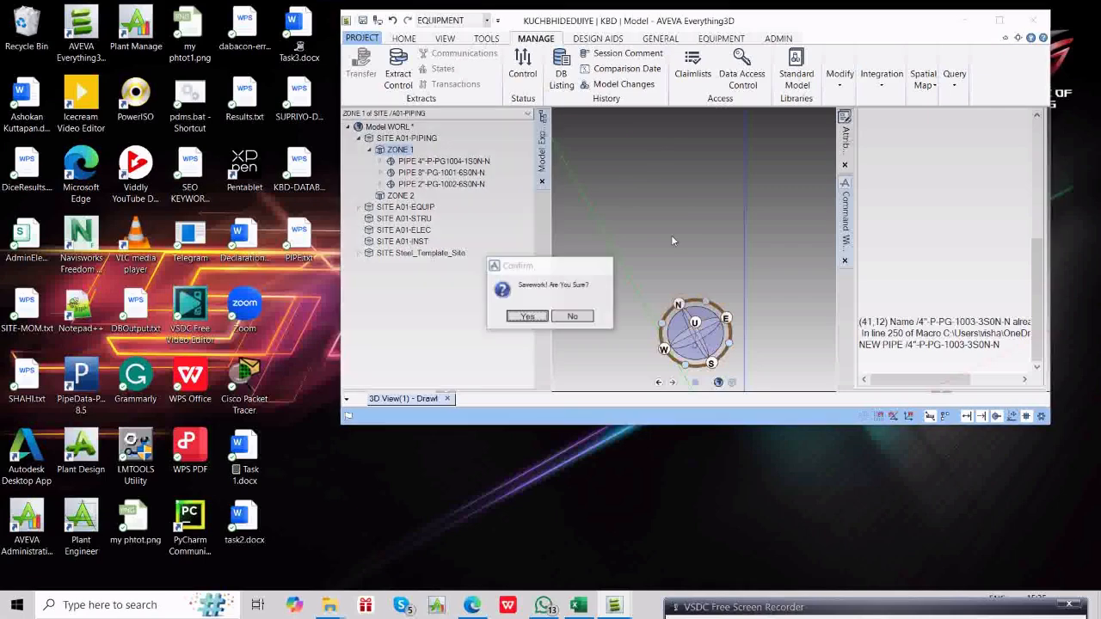
click(527, 316)
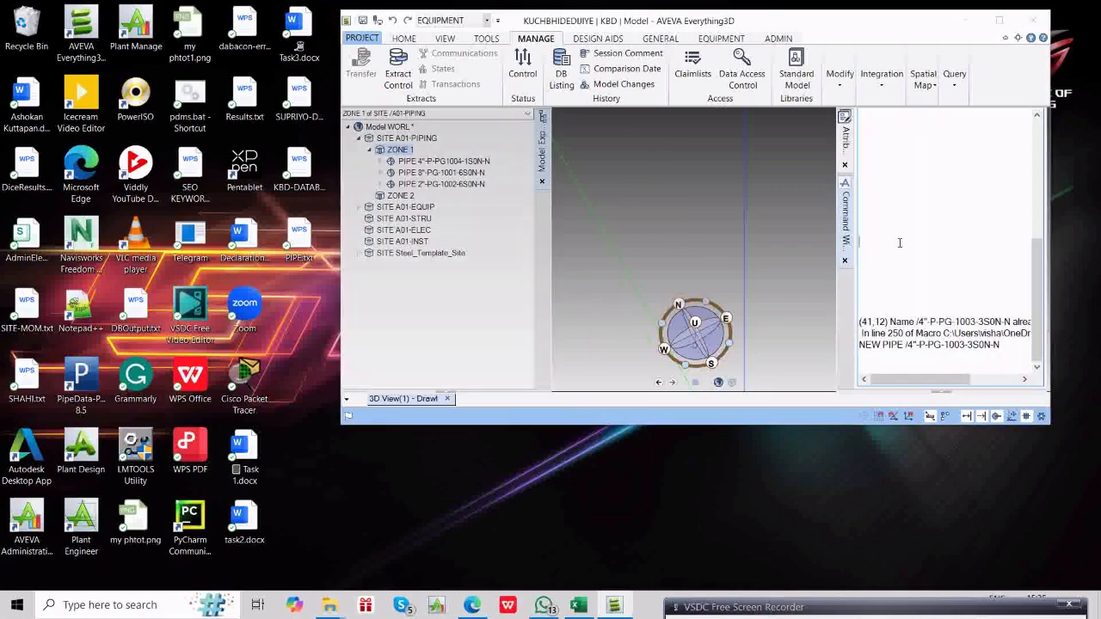
Clear the Command Window, query the name /4"-P-PG-1003-3S0N-N to check whether it still exists, and dismiss the message dialog.
right_click(900, 243)
click(932, 315)
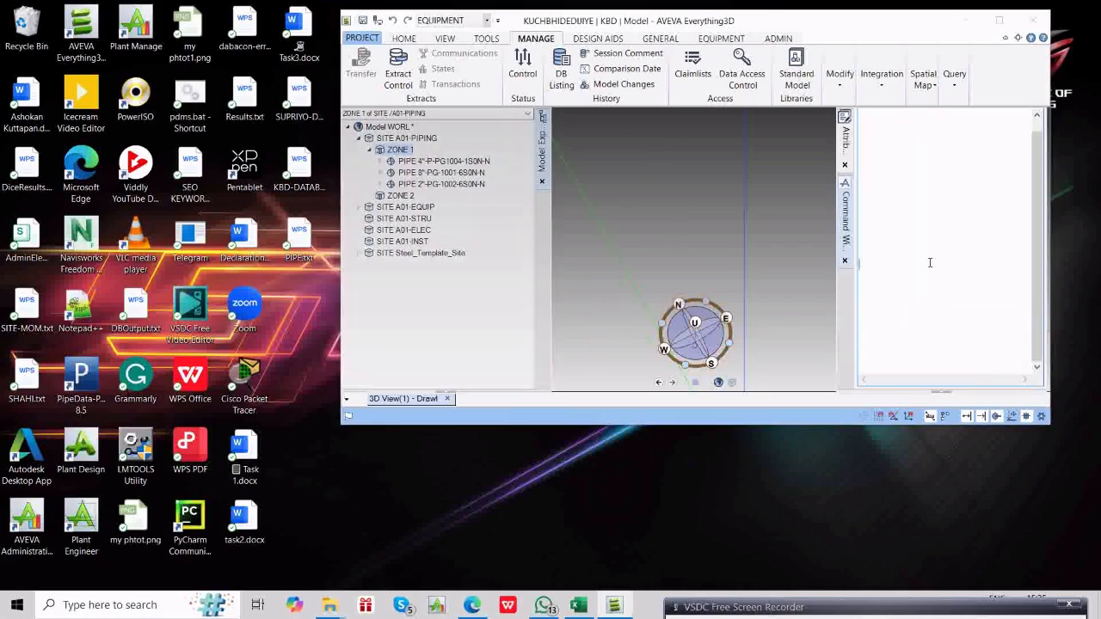
text(/4"-P-PG-1003-3S0N-N)
key(Return)
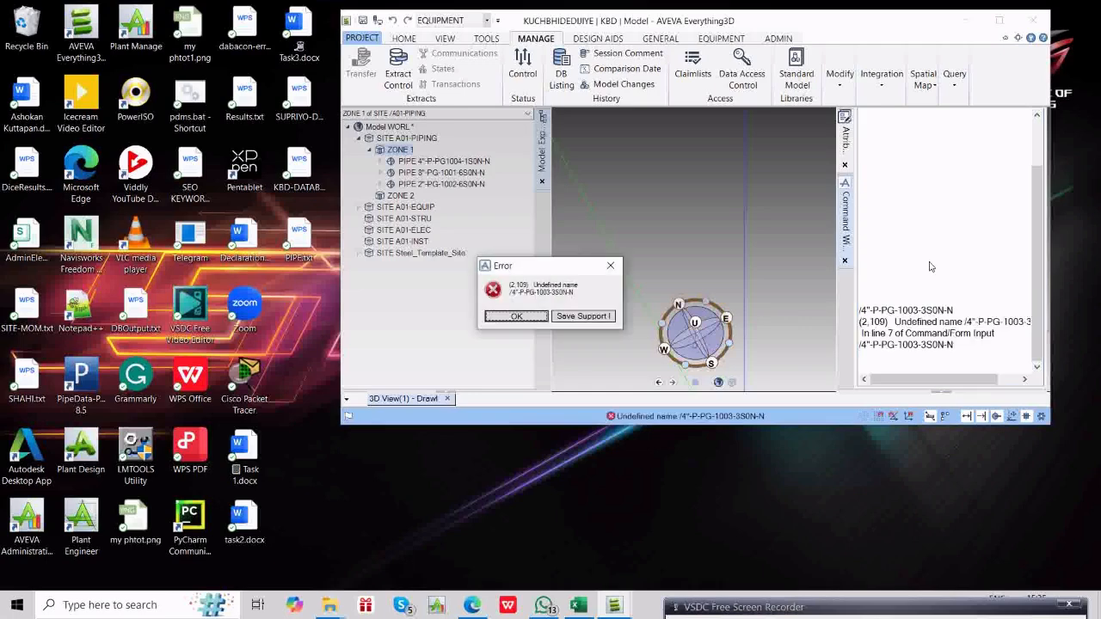
click(536, 318)
Select ZONE 2, run the desktop file PIPE.txt in the Command Window to recreate the pipe there, and dismiss the message dialog.
click(392, 185)
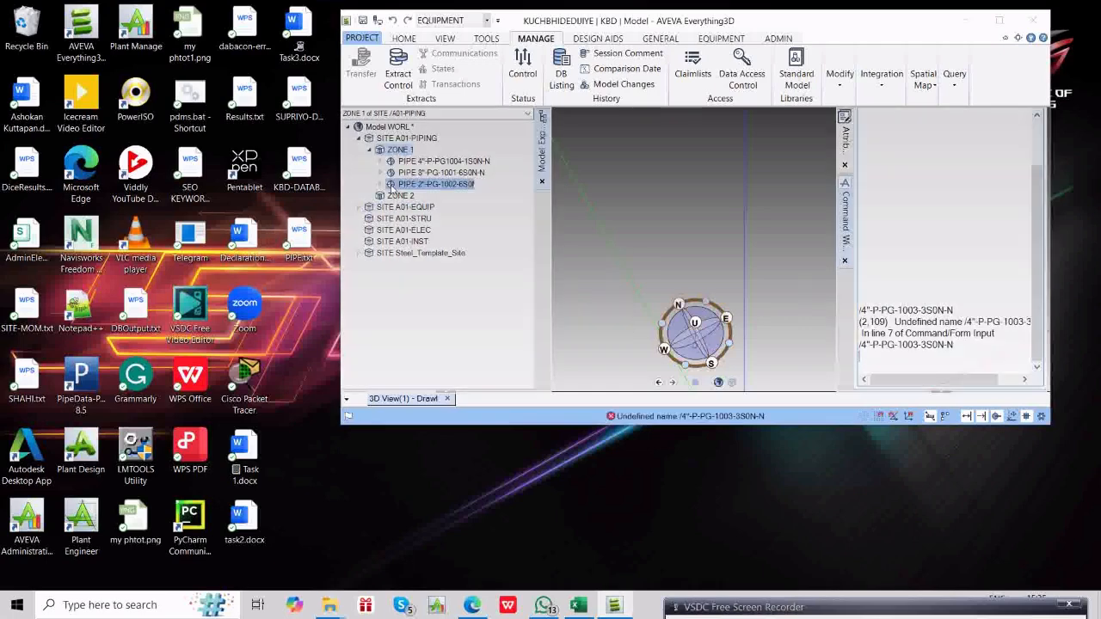
click(397, 195)
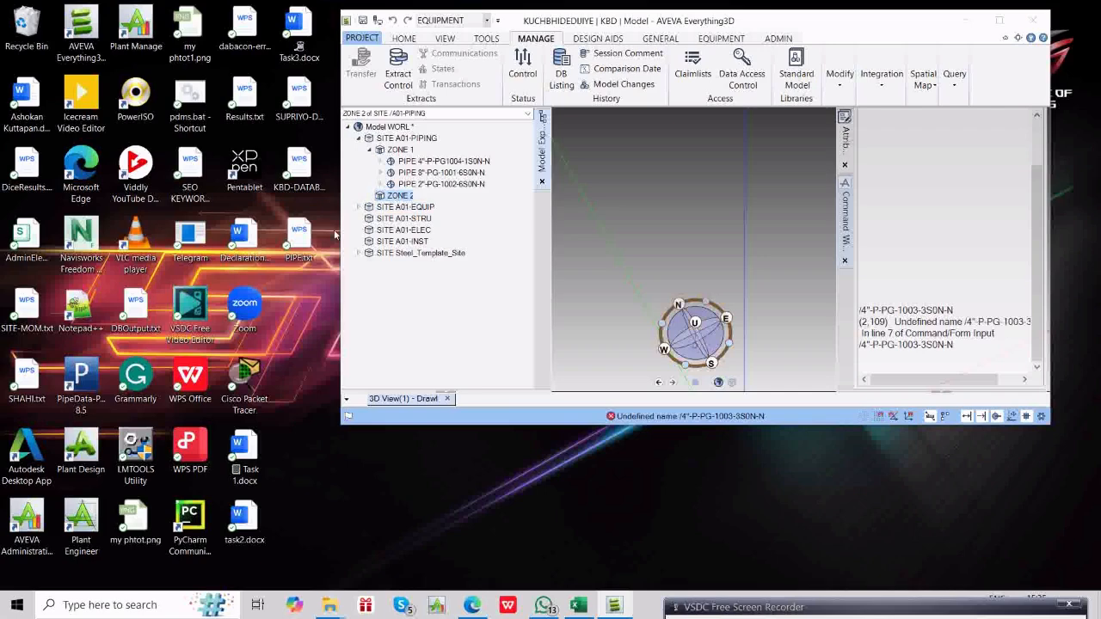
drag(308, 234, 979, 224)
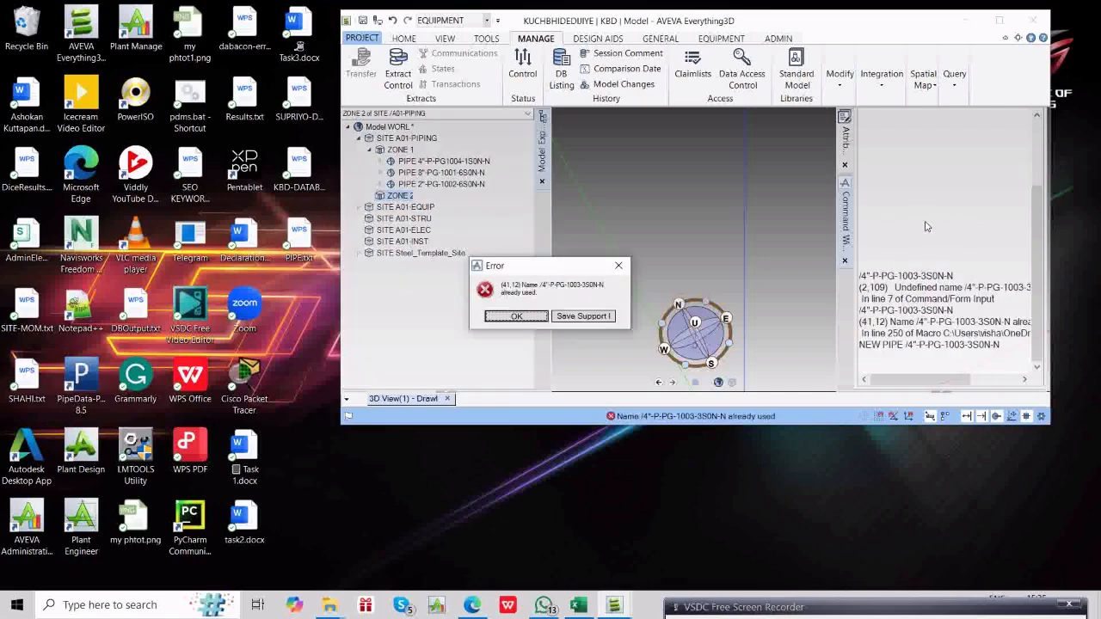
click(514, 317)
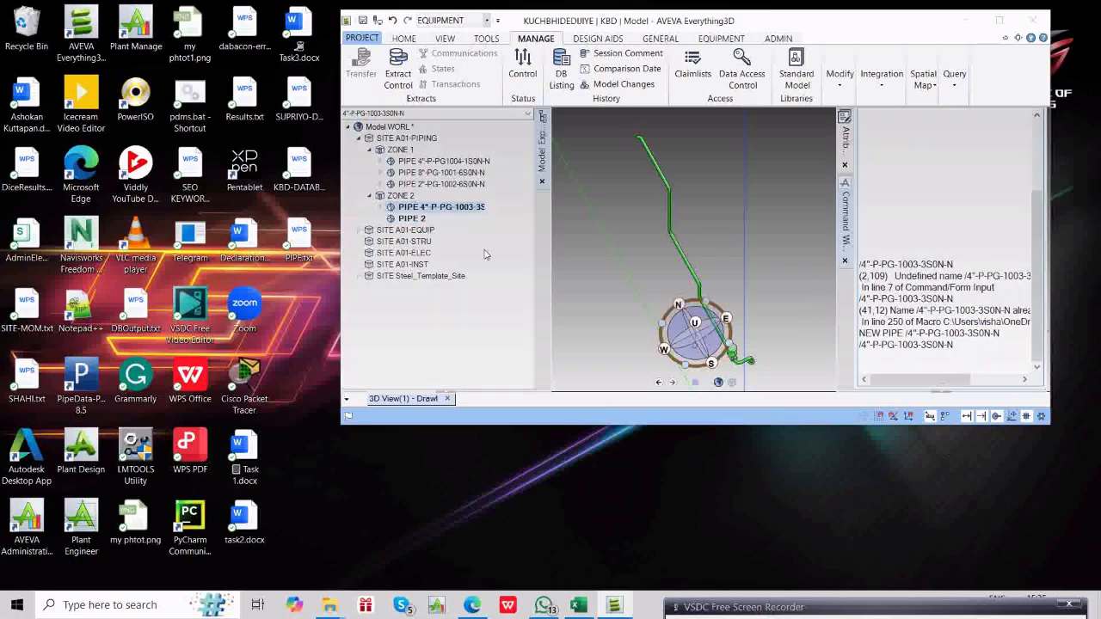
Delete the unnamed duplicate PIPE 2 from ZONE 2, keeping pipe 4"-P-PG-1003-3S0N-N.
right_click(413, 210)
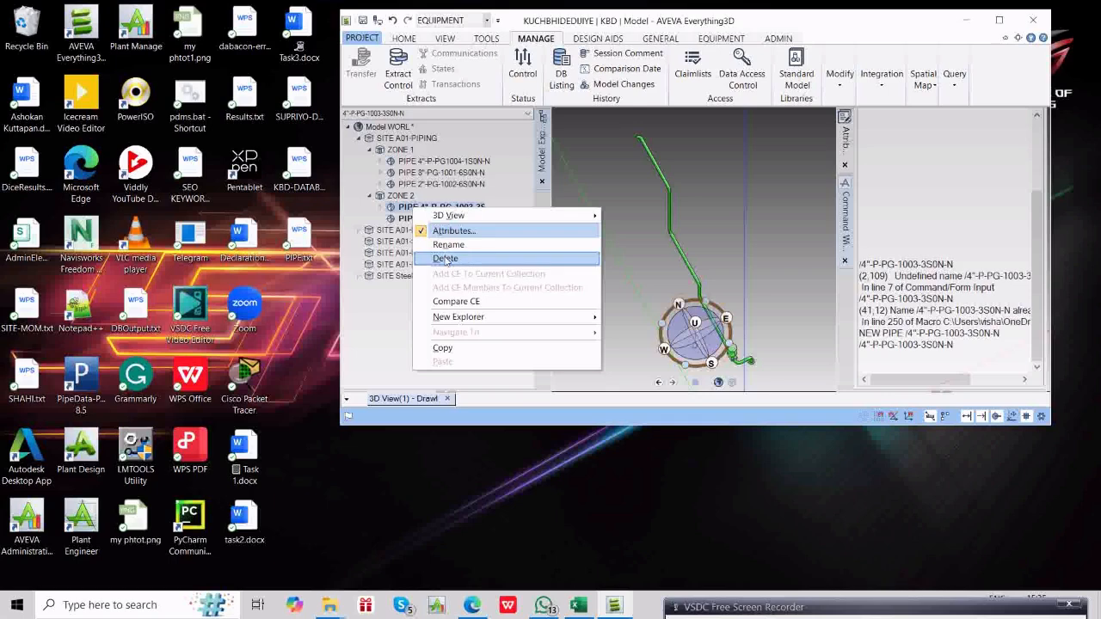
click(409, 219)
right_click(409, 219)
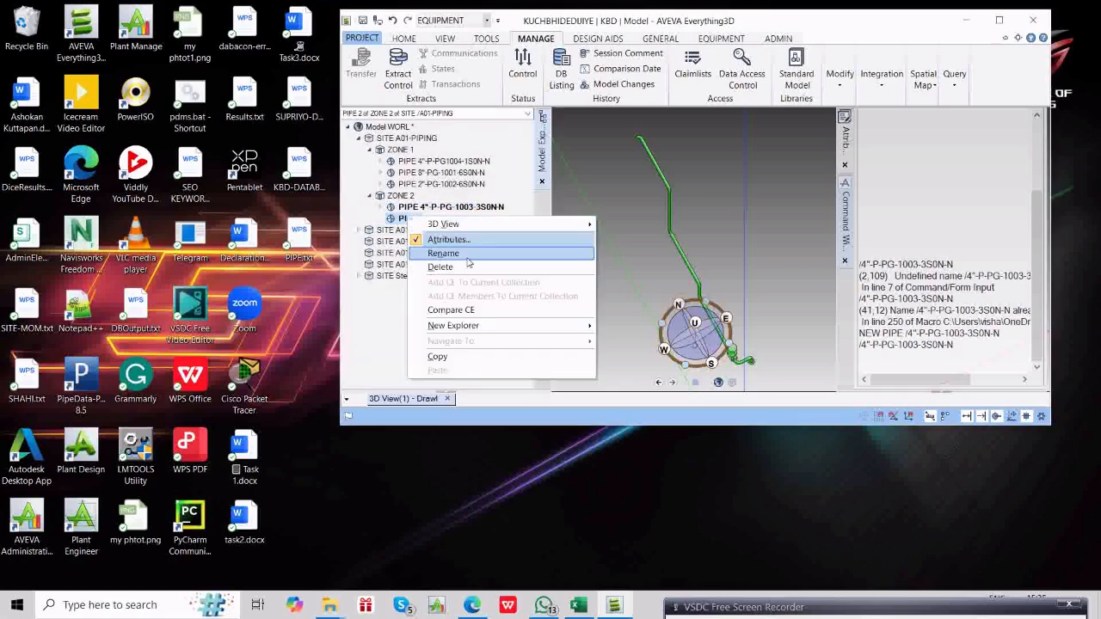
click(459, 272)
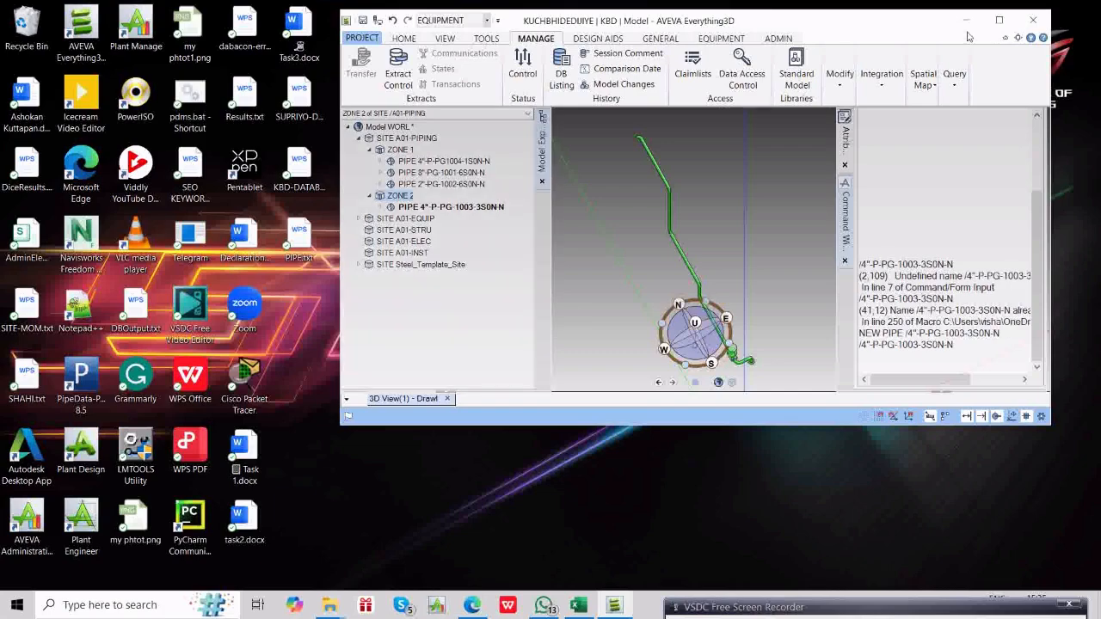
Maximize the window and examine the restored pipe 4"-P-PG-1003-3S0N-N and its branch under ZONE 2.
click(998, 19)
click(69, 193)
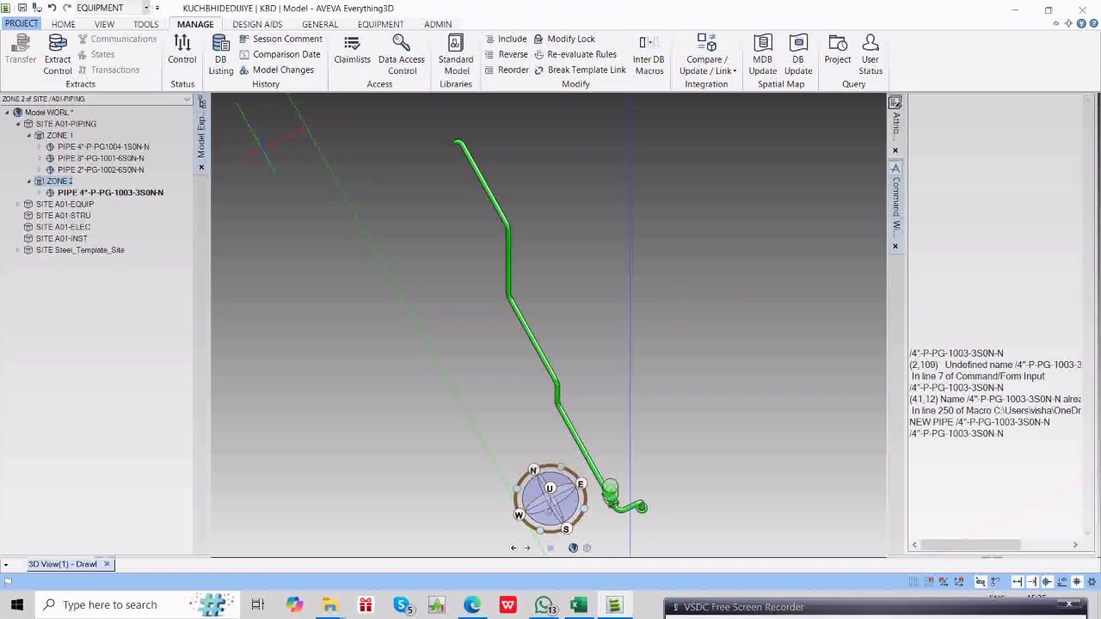
click(115, 194)
double_click(116, 197)
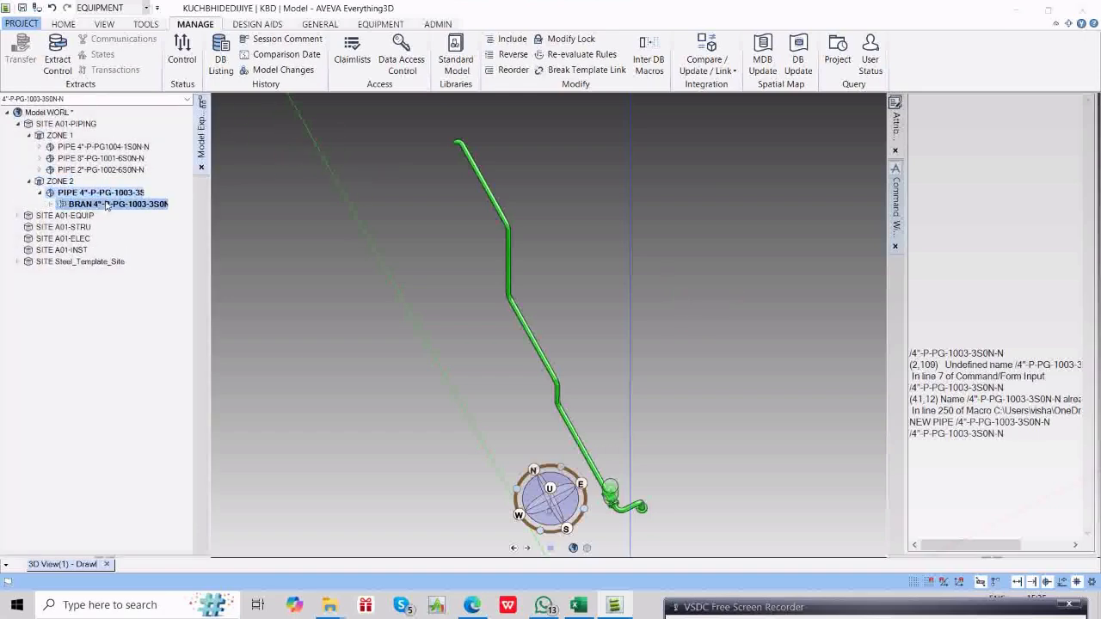
click(101, 204)
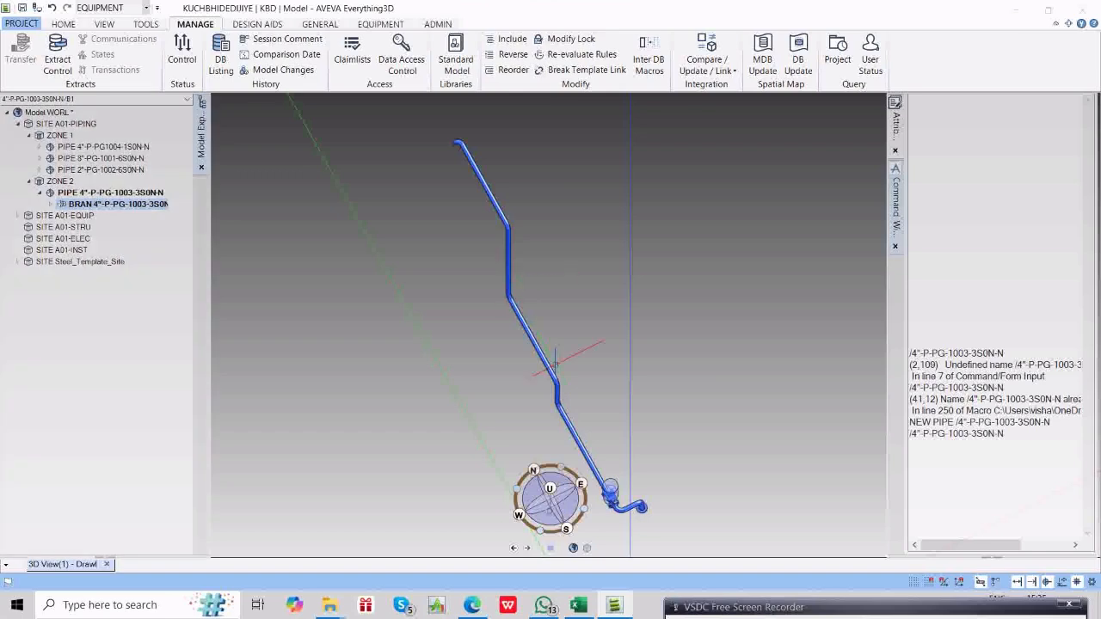
double_click(94, 194)
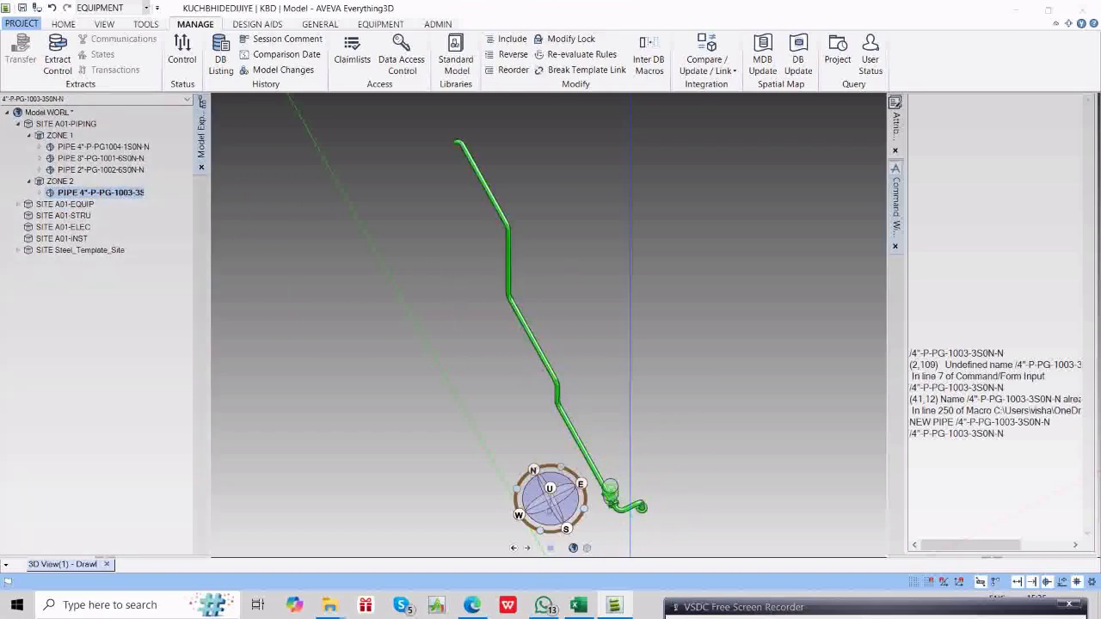
Minimize Everything3D, open the desktop file PIPE.txt in Notepad, enlarge its window, and examine the listing for a repeated pipe definition.
click(1017, 12)
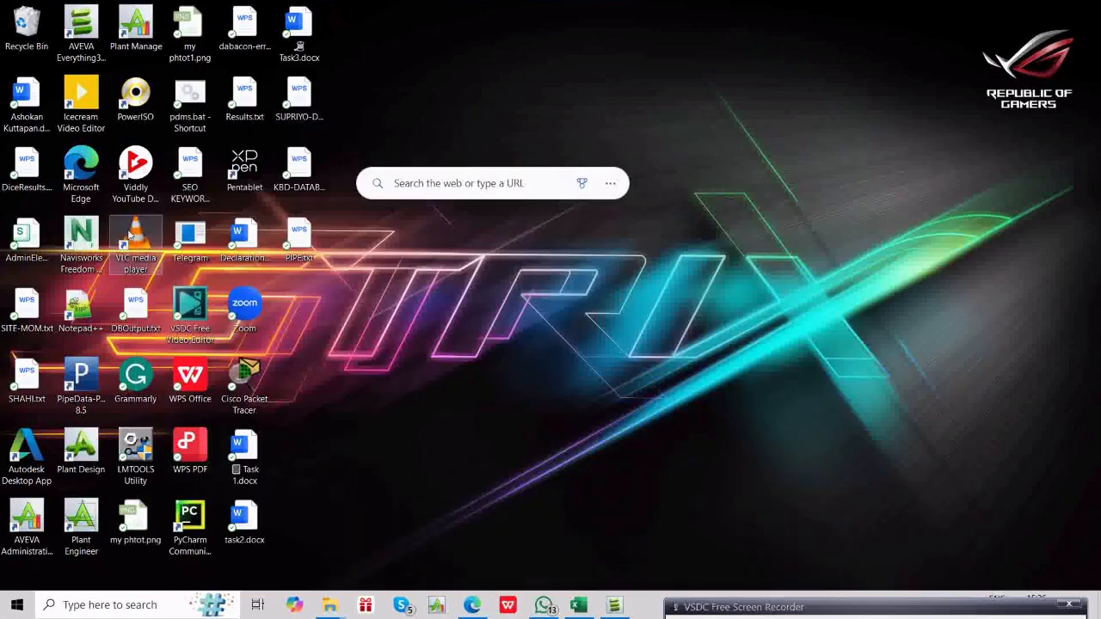
right_click(296, 245)
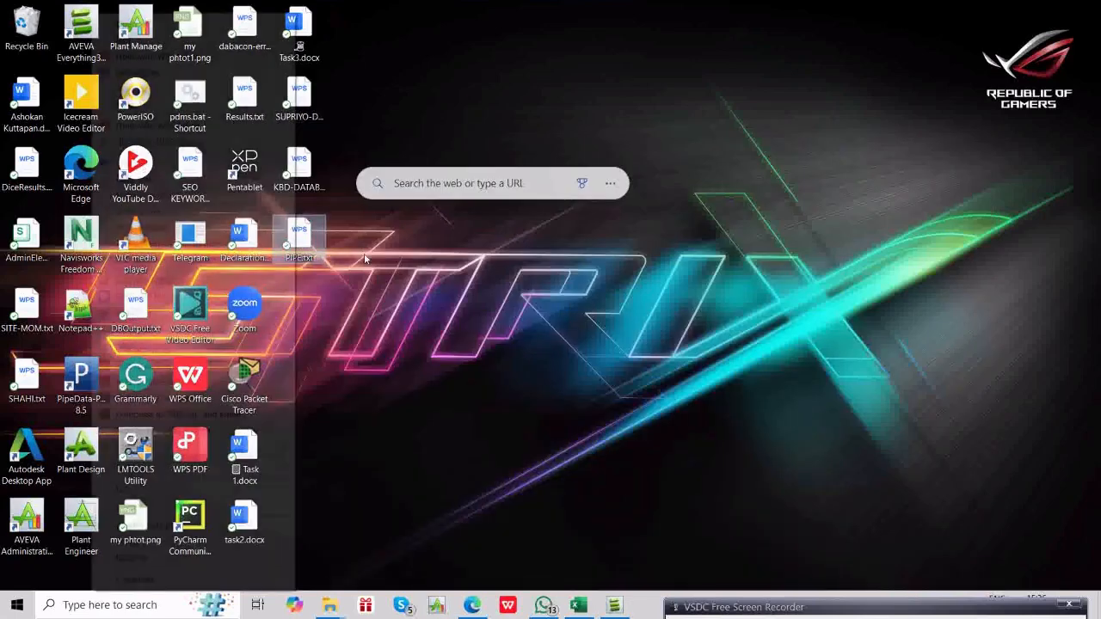
click(129, 40)
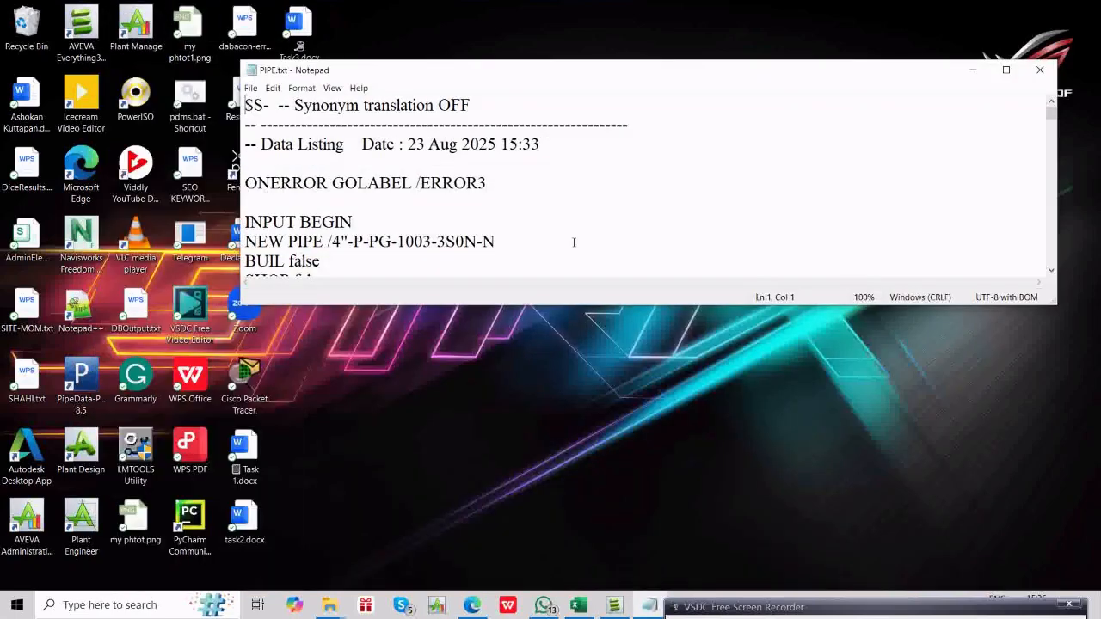
drag(1050, 301, 1081, 527)
scroll(454, 260, down, 10)
scroll(456, 262, down, 15)
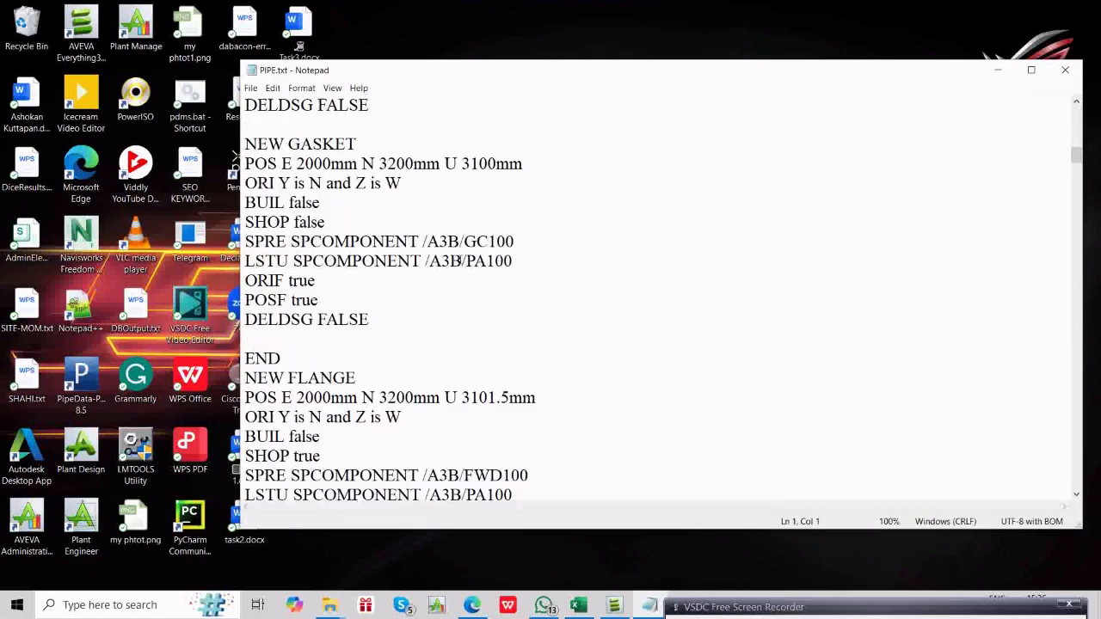
scroll(482, 237, down, 15)
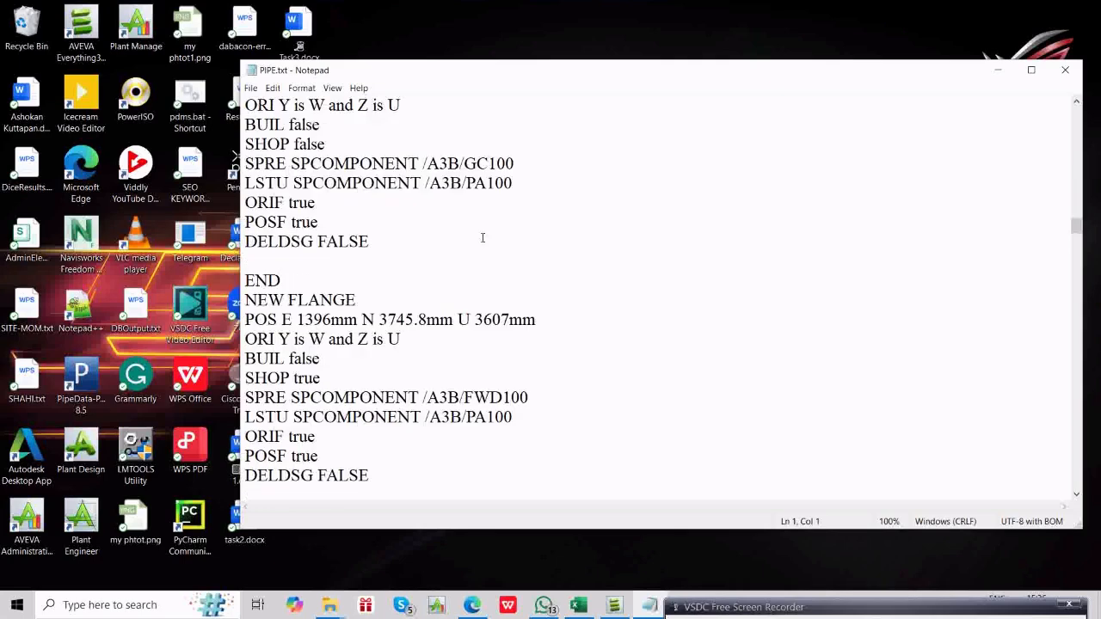
scroll(484, 235, down, 8)
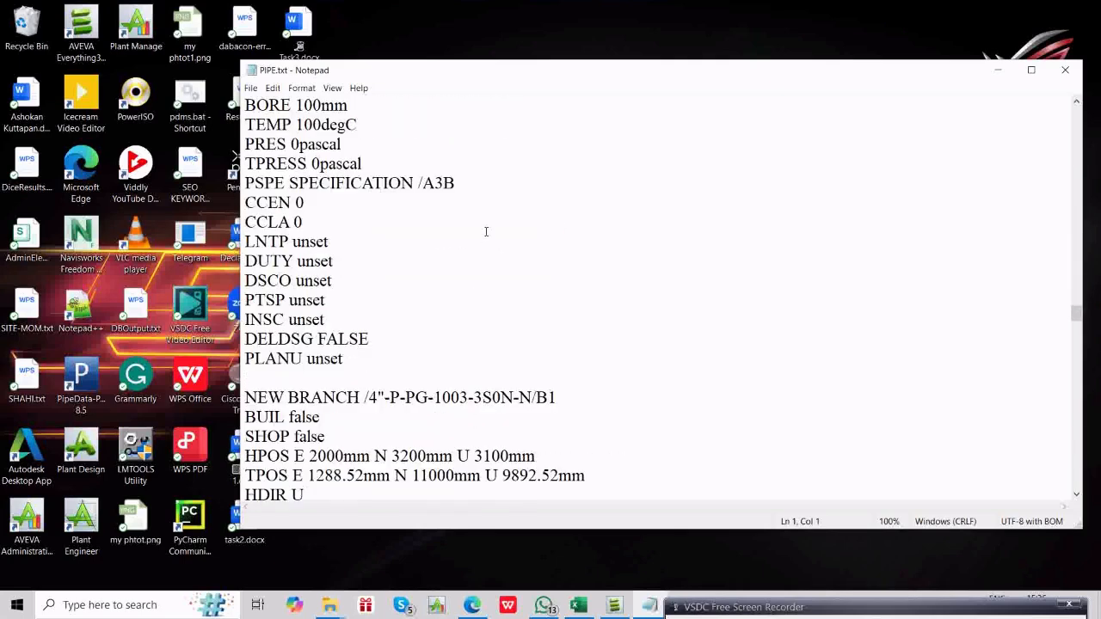
scroll(485, 233, up, 8)
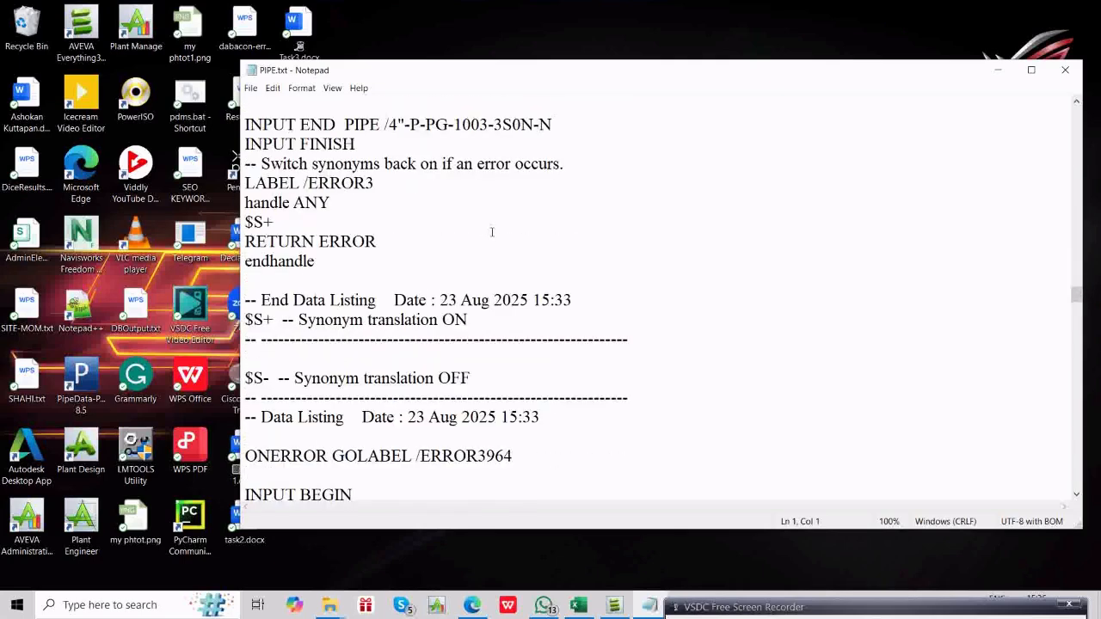
scroll(495, 233, down, 5)
scroll(530, 226, down, 3)
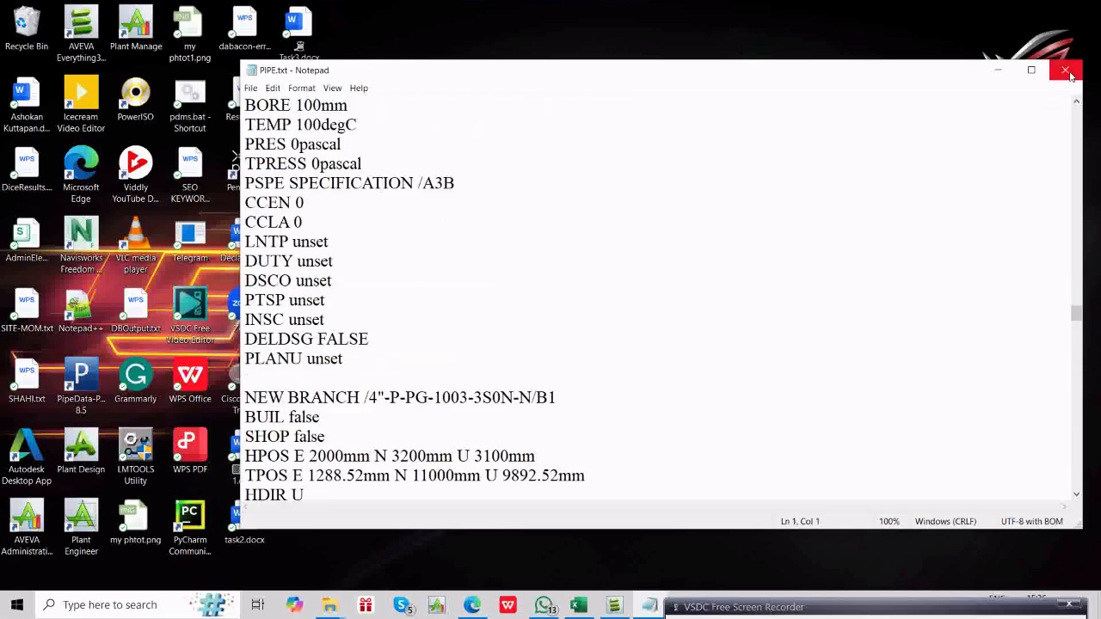
Examine PIPE.txt around the end of the first data listing and the repeated NEW PIPE /4"-P-PG-1003-3S0N-N definition, and close the file.
scroll(464, 298, up, 15)
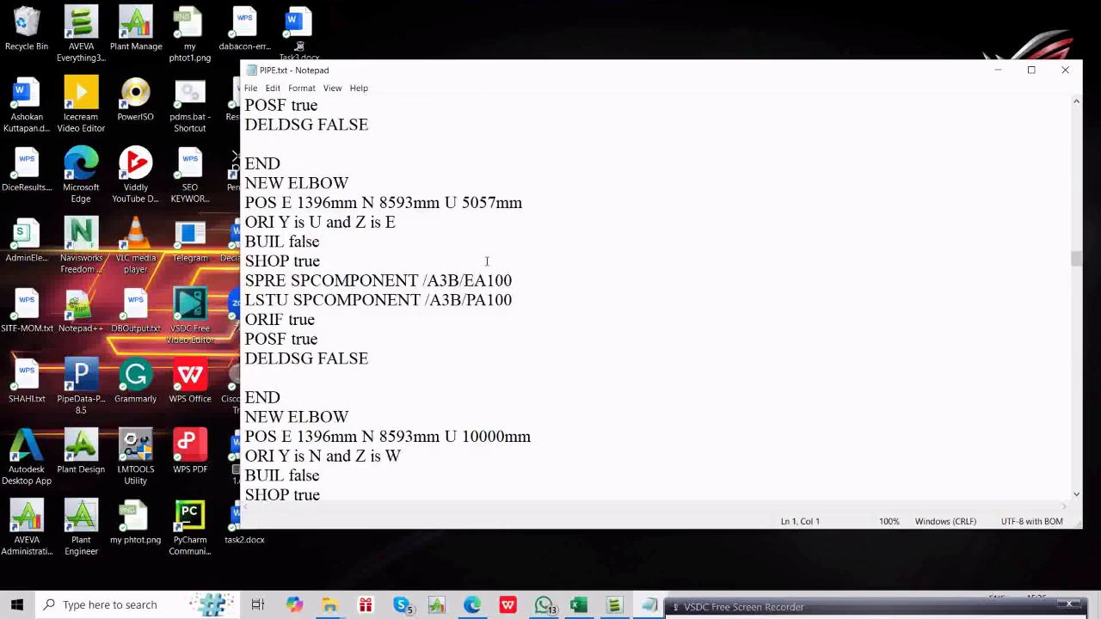
scroll(472, 247, down, 4)
scroll(373, 292, down, 3)
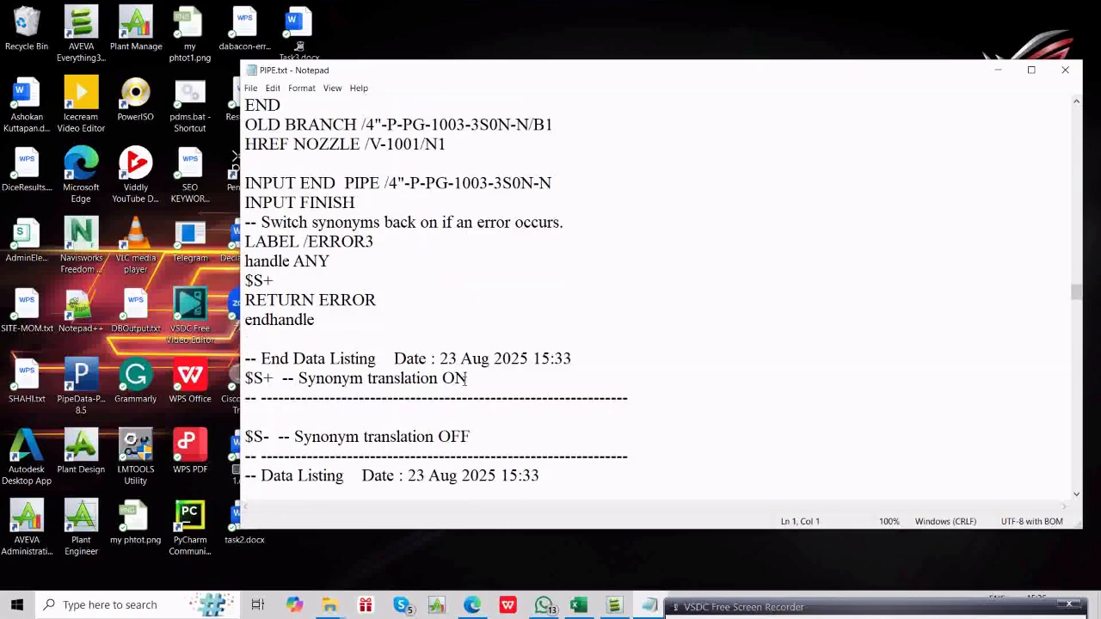
click(650, 399)
scroll(652, 402, down, 3)
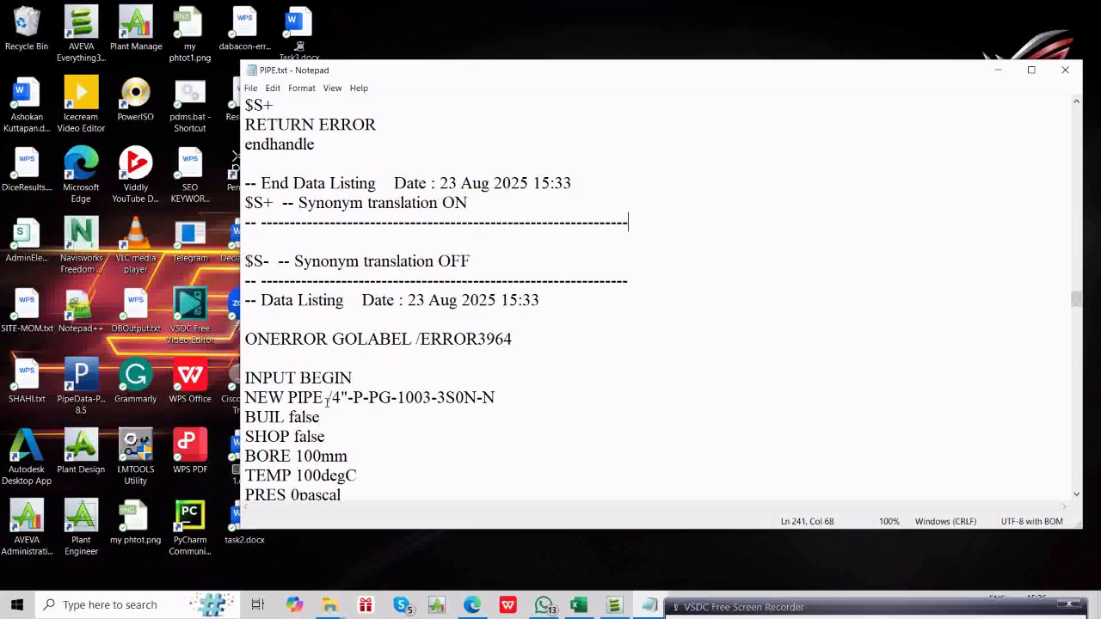
drag(326, 399, 505, 409)
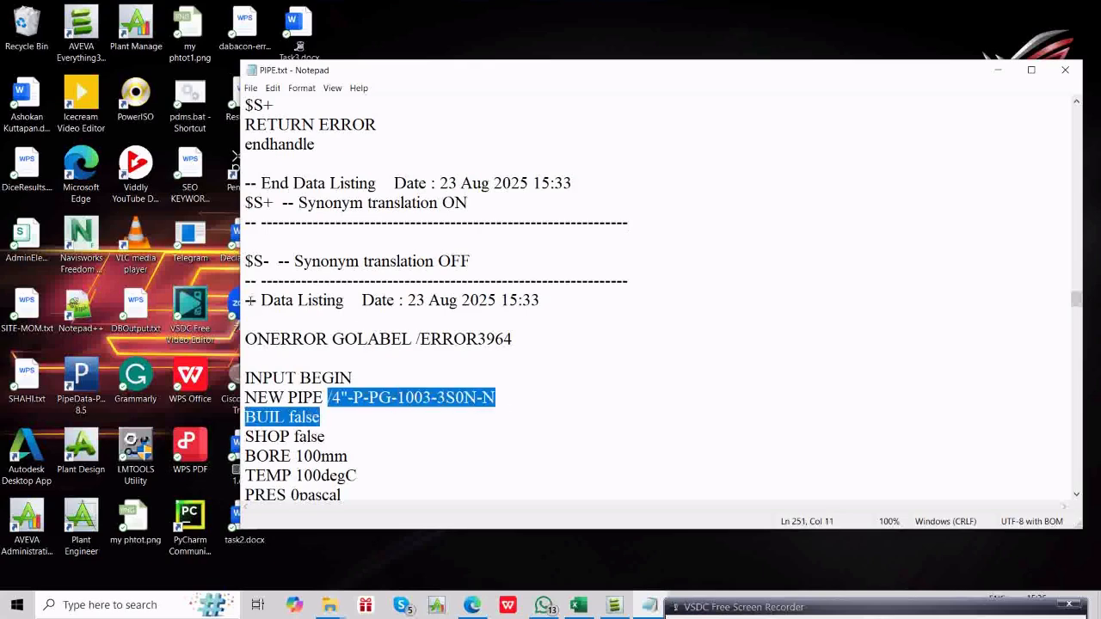
click(1064, 70)
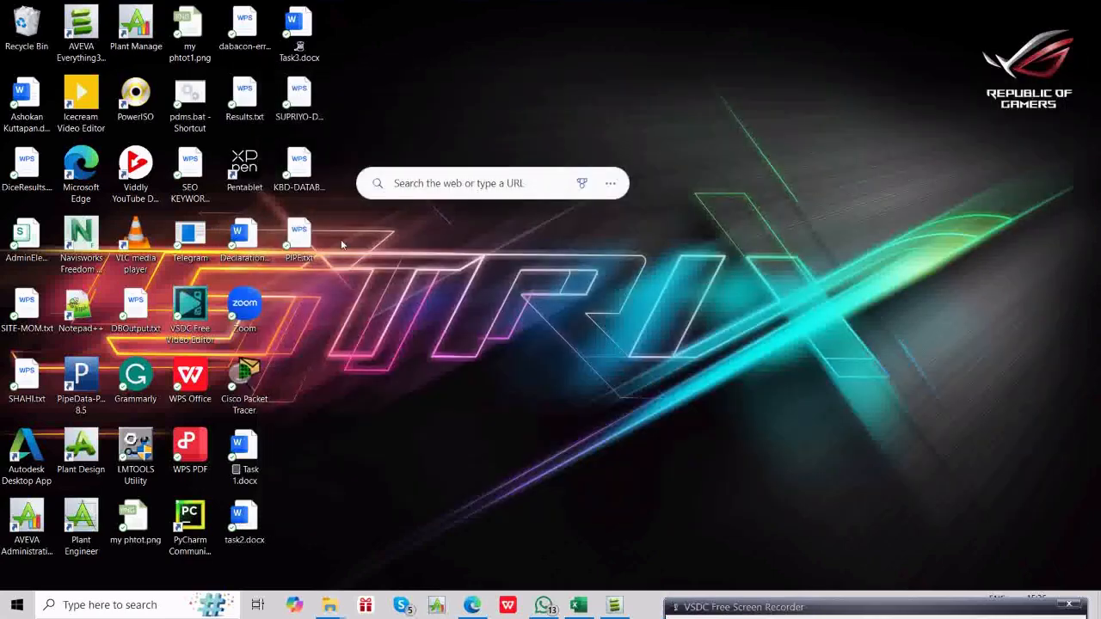
Switch back to Everything3D, open DB Listing, and set its output file to DBOutpt.txt on the desktop.
click(614, 605)
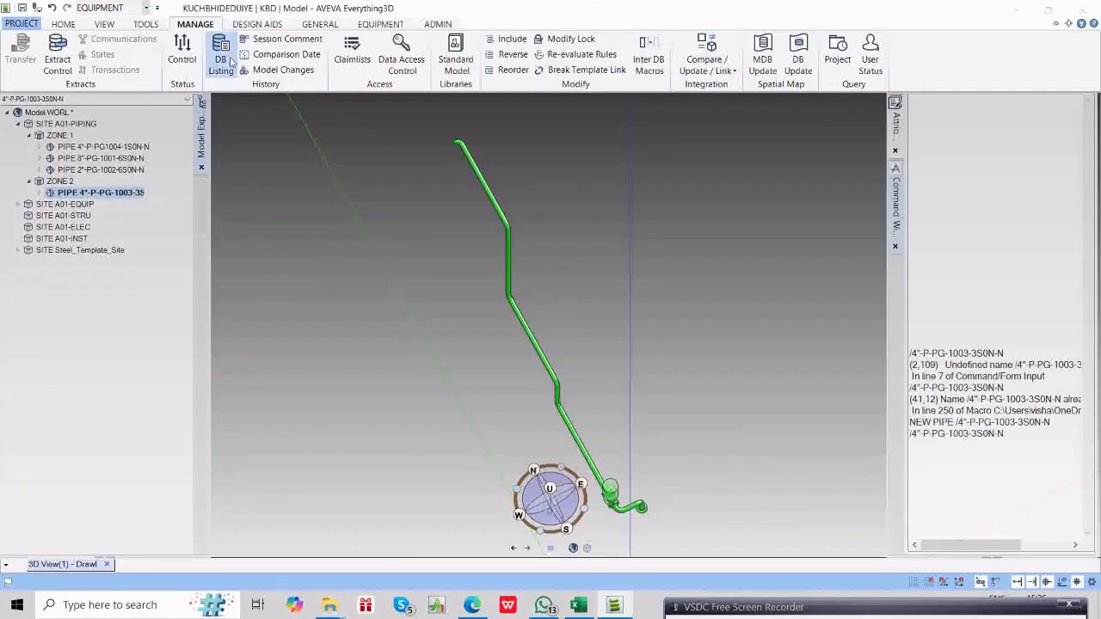
click(221, 59)
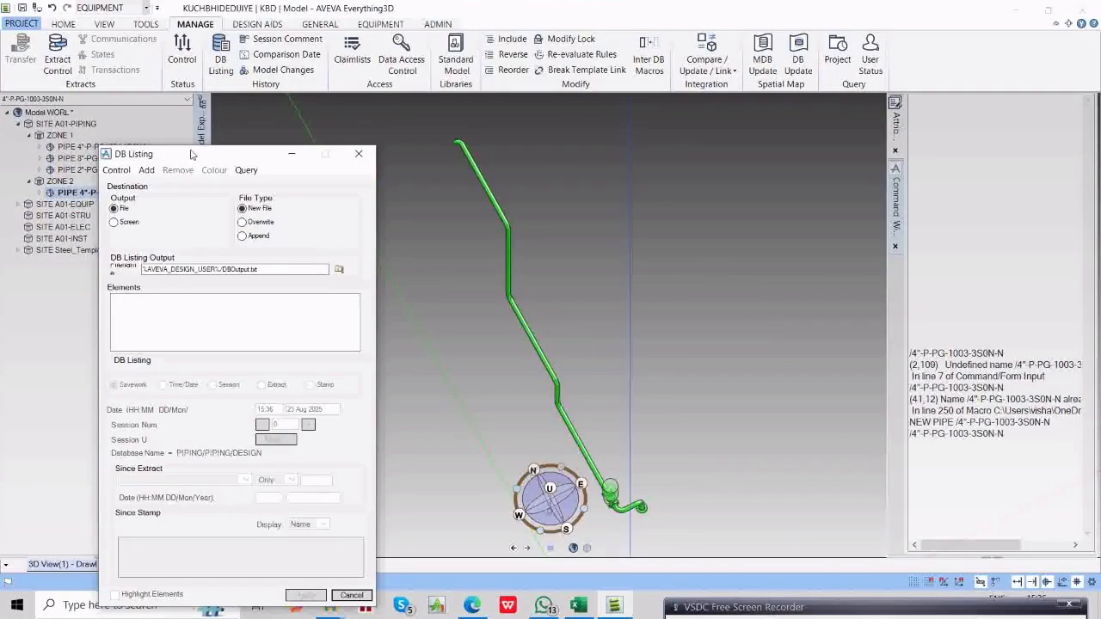
drag(191, 154, 508, 149)
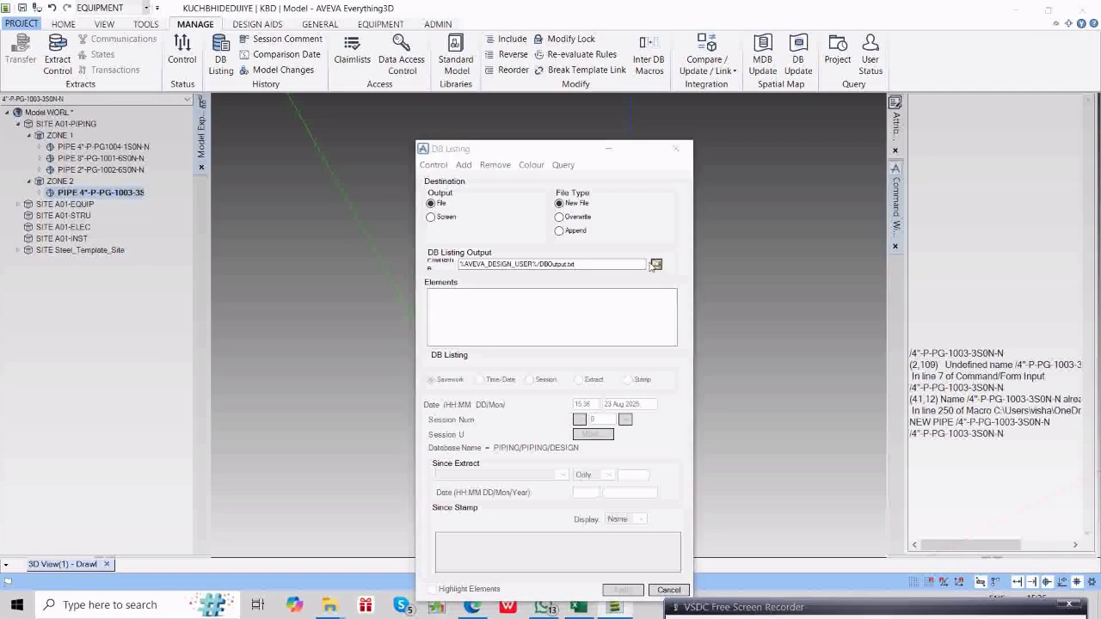
click(655, 264)
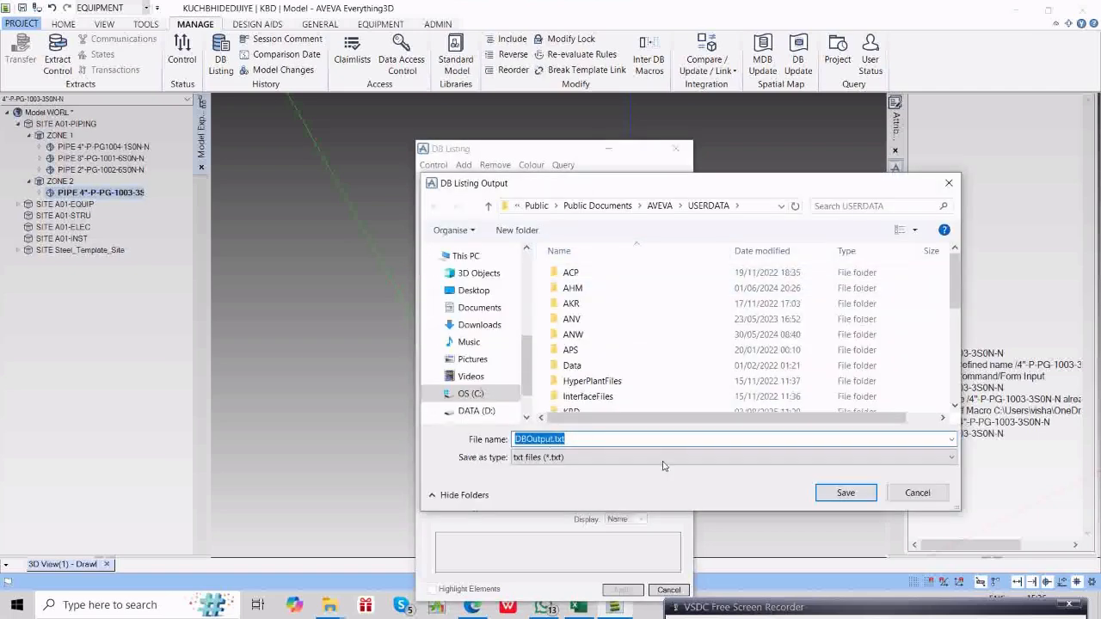
click(553, 440)
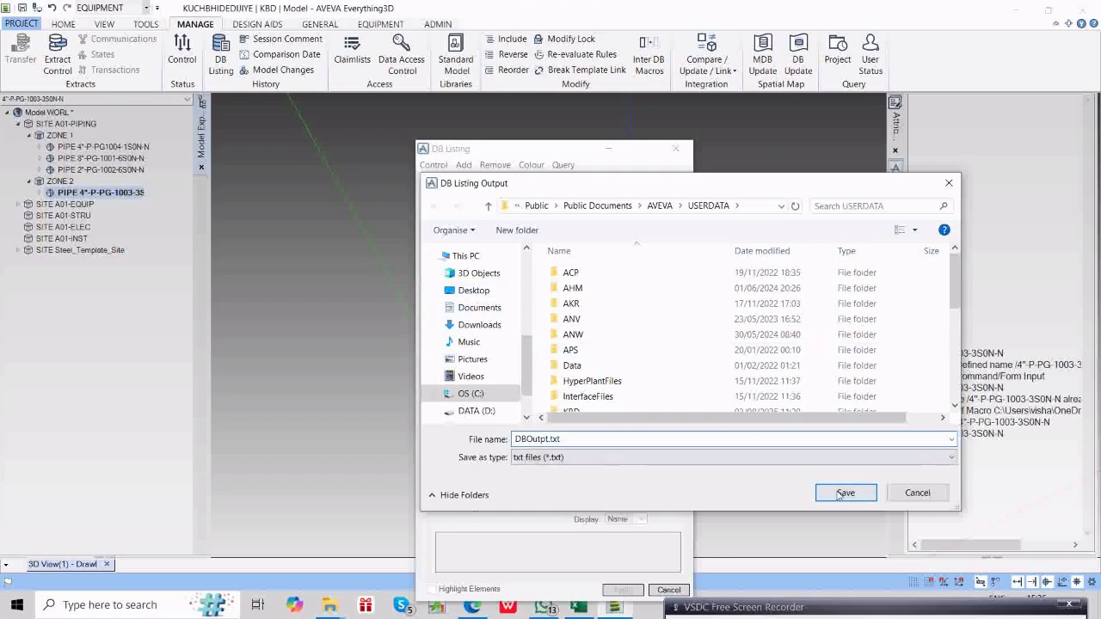
click(472, 290)
click(845, 491)
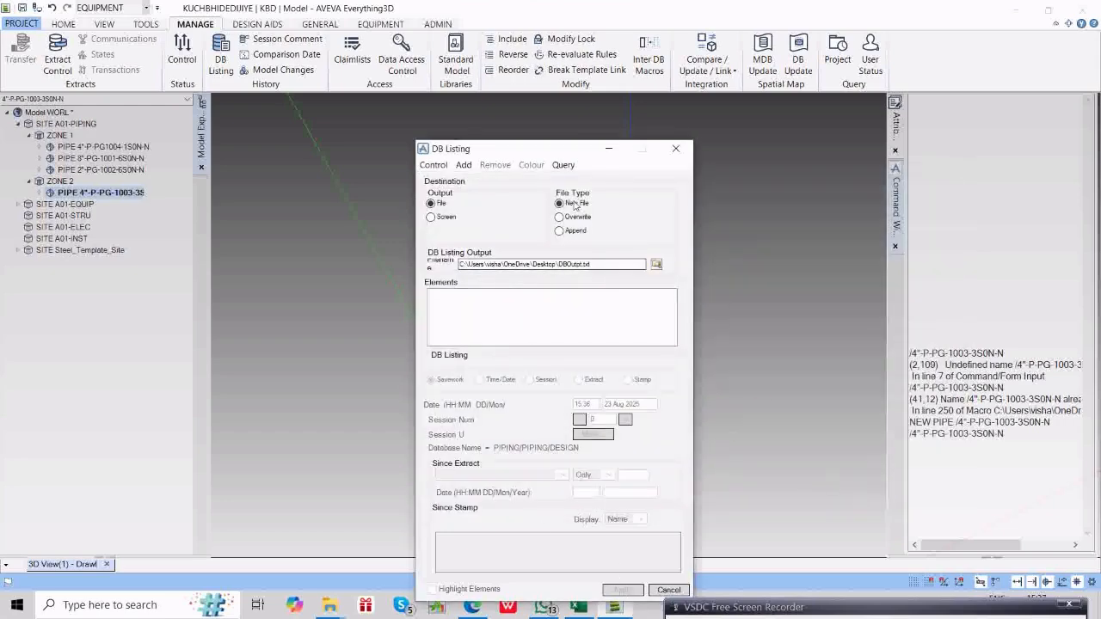
Add the current pipe 4"-P-PG-1003-3S0N-N to the listing, write it to the output file, and close DB Listing.
click(465, 165)
click(482, 182)
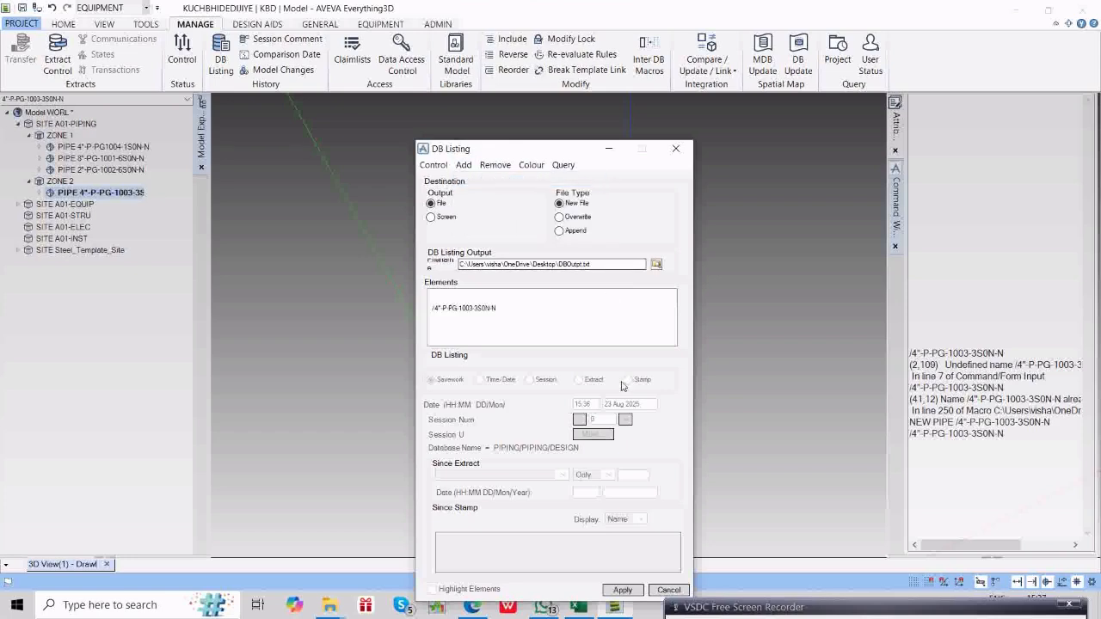
click(621, 591)
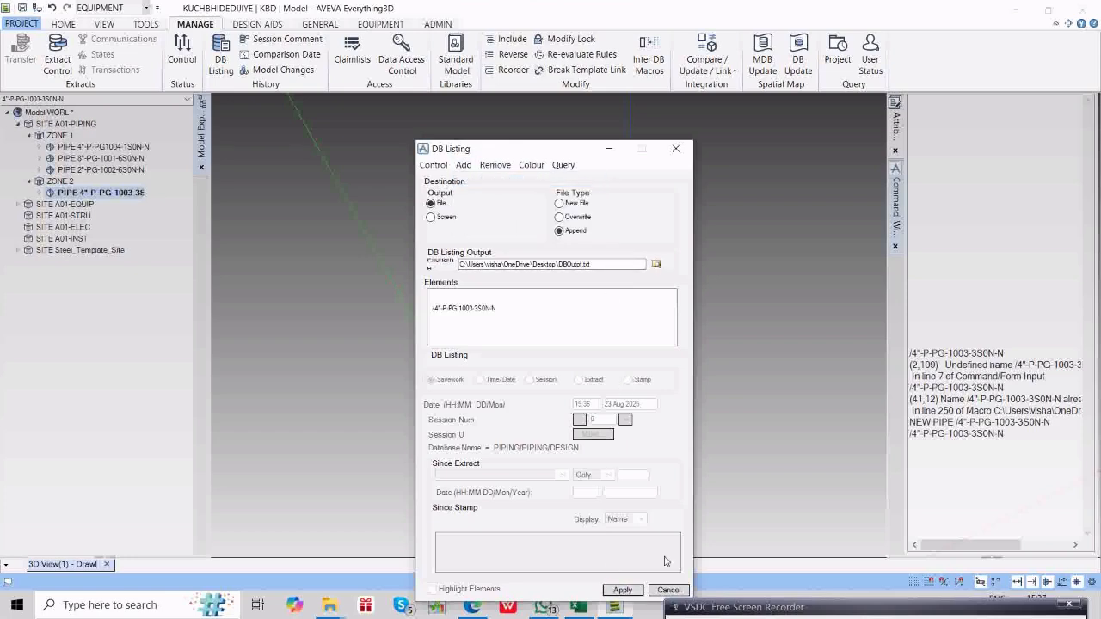
click(668, 591)
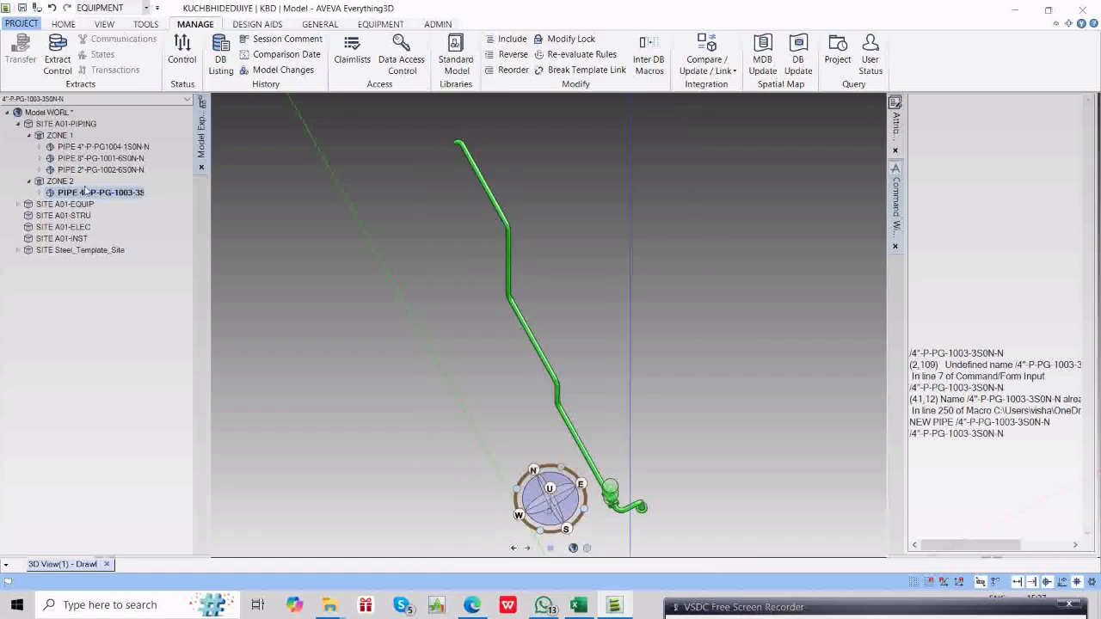
Delete pipe 4"-P-PG-1003-3S0N-N from ZONE 2 and confirm saving the work.
right_click(86, 192)
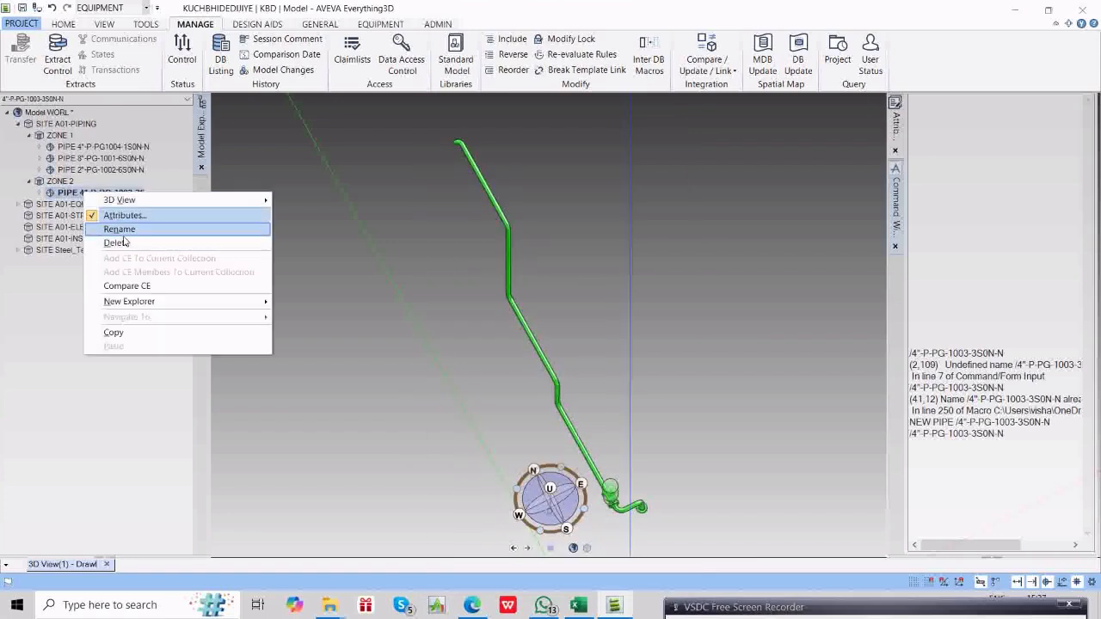
click(116, 243)
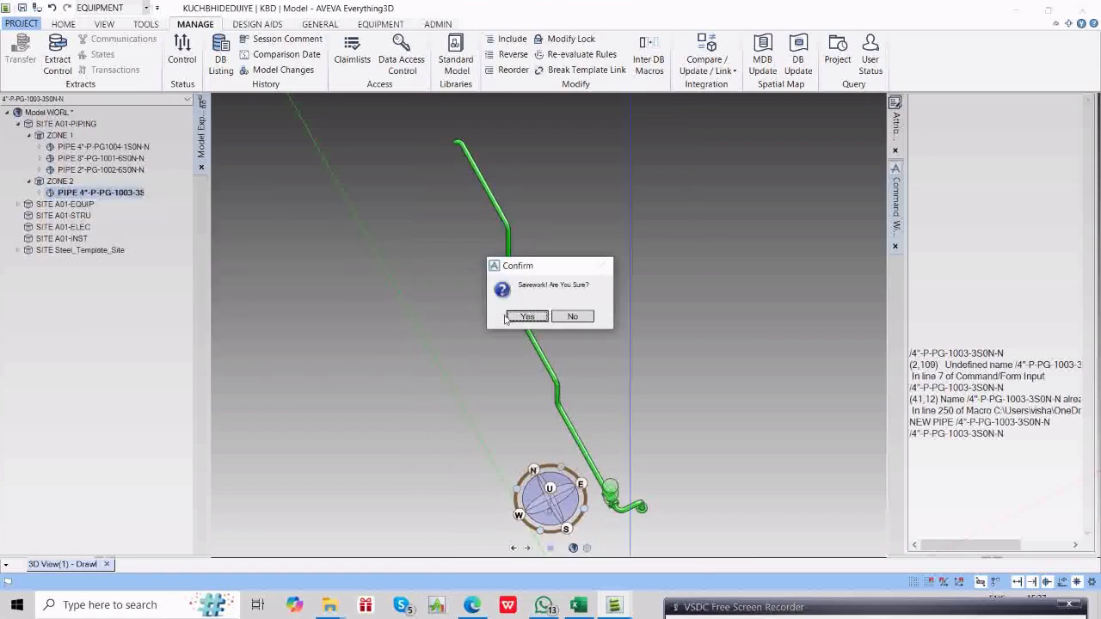
click(507, 318)
right_click(136, 198)
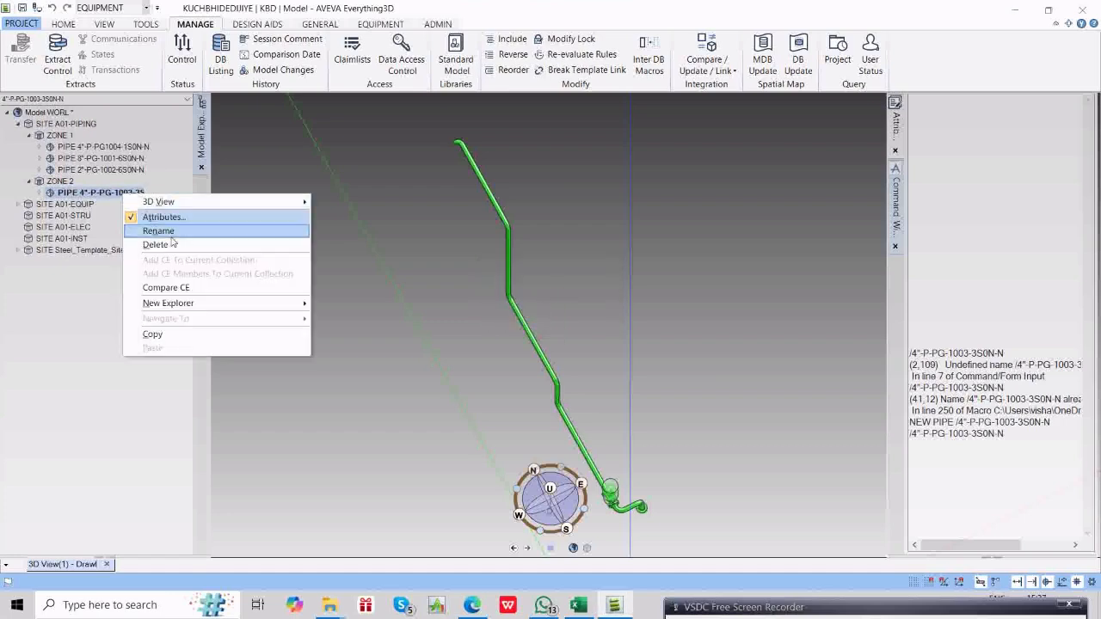
click(164, 244)
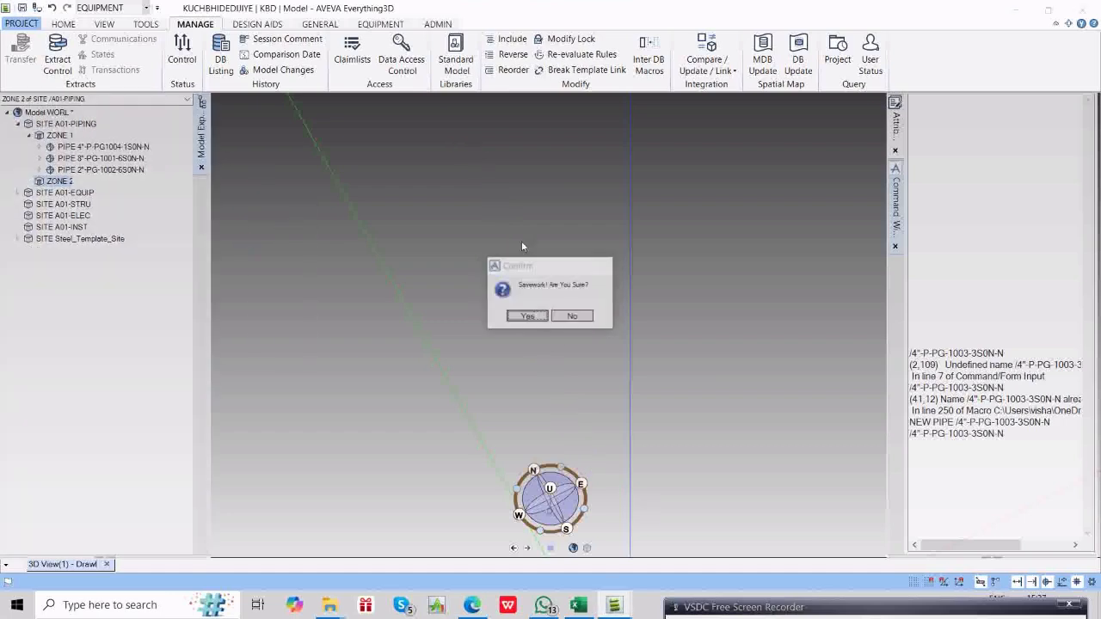
click(527, 316)
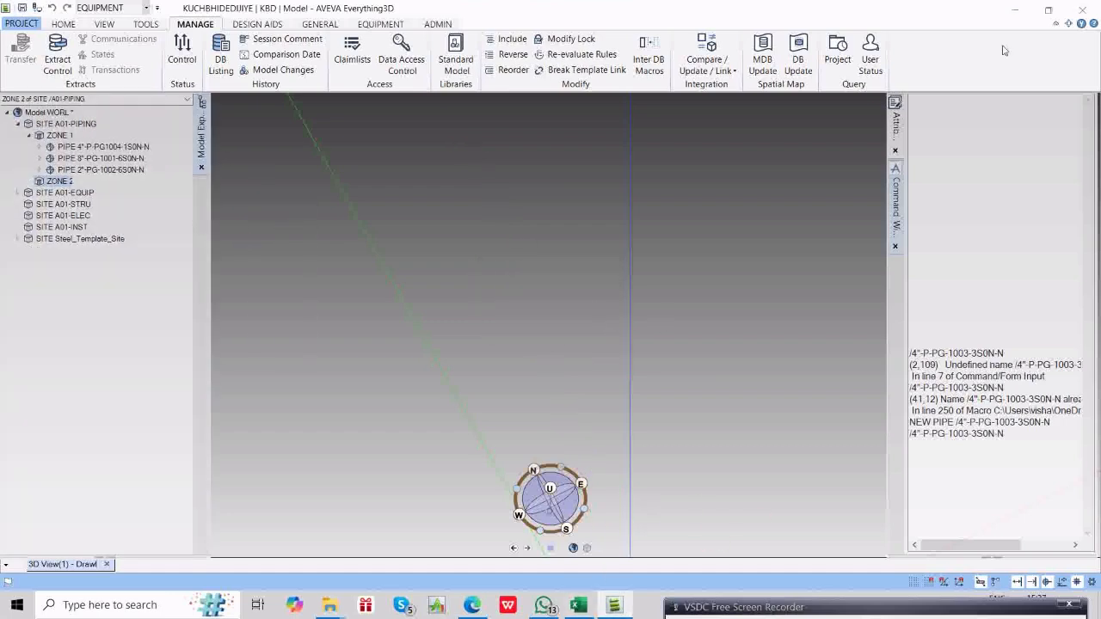
Shrink the window to reach the desktop, run DBOutpt.txt in the Command Window to recreate the pipe under ZONE 2, and maximize the window again.
click(1048, 9)
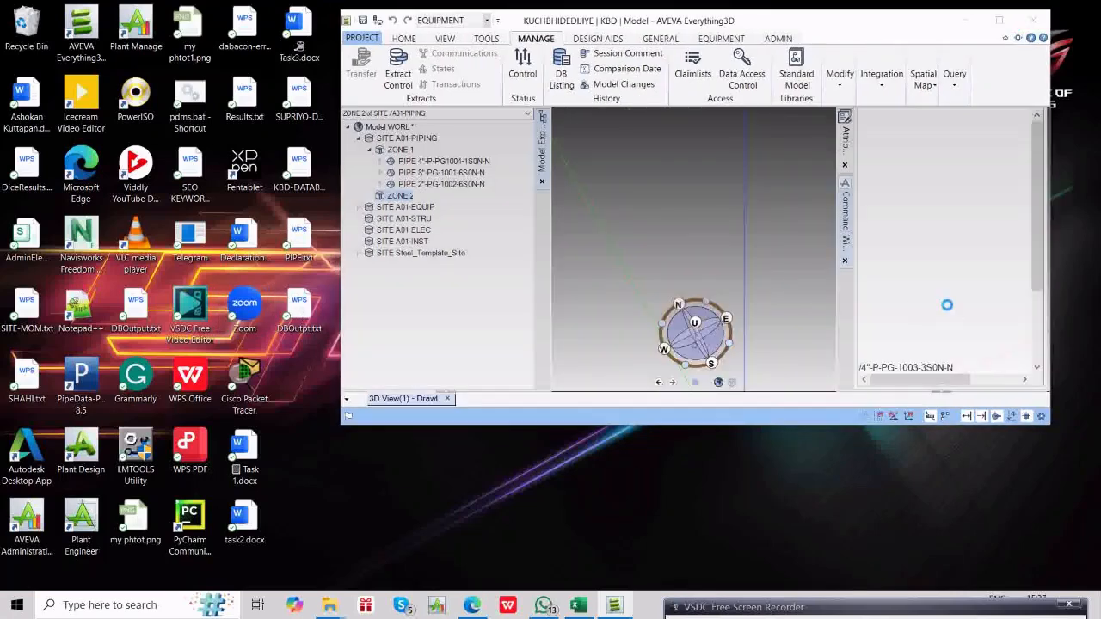
click(999, 20)
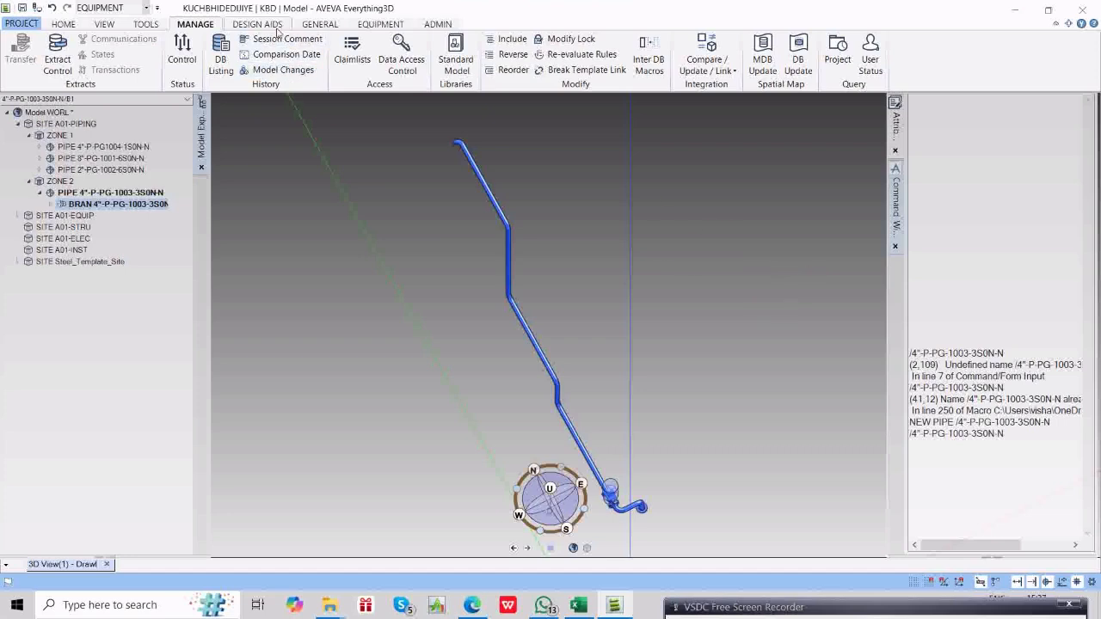
Collapse SITE A01-PIPING, select the world element, and create a new site named VIS with commands in the Command Window.
click(257, 24)
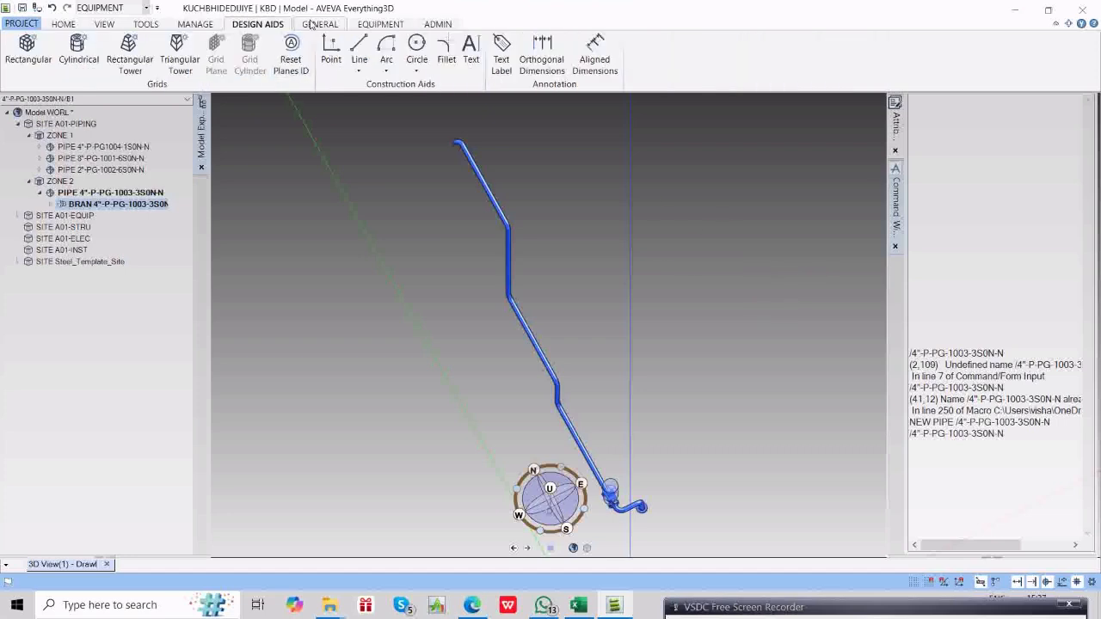
click(311, 24)
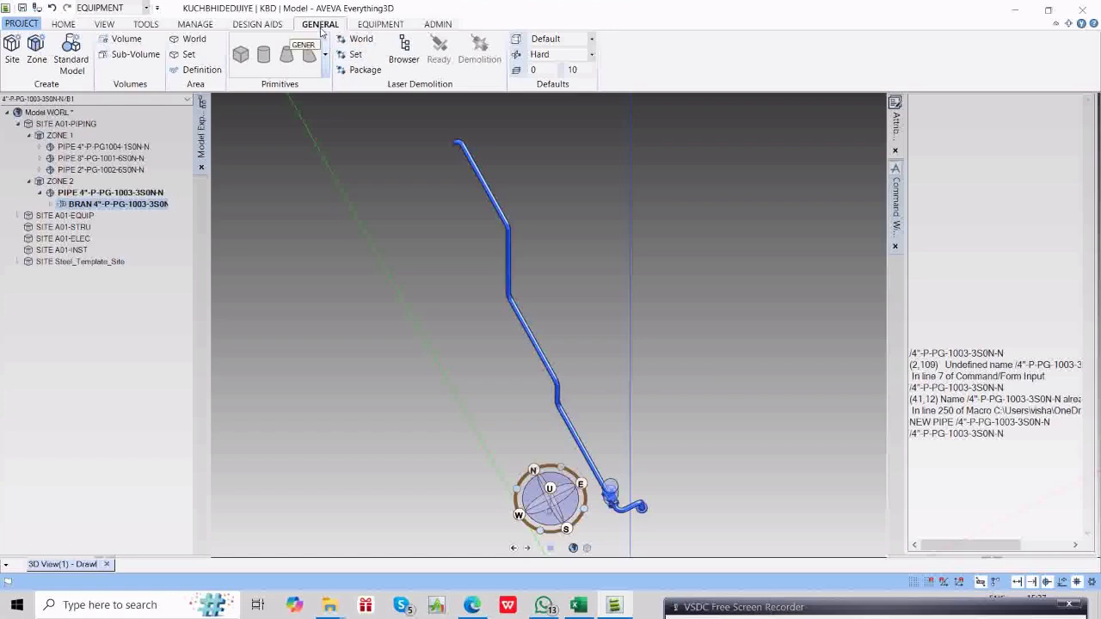
double_click(43, 126)
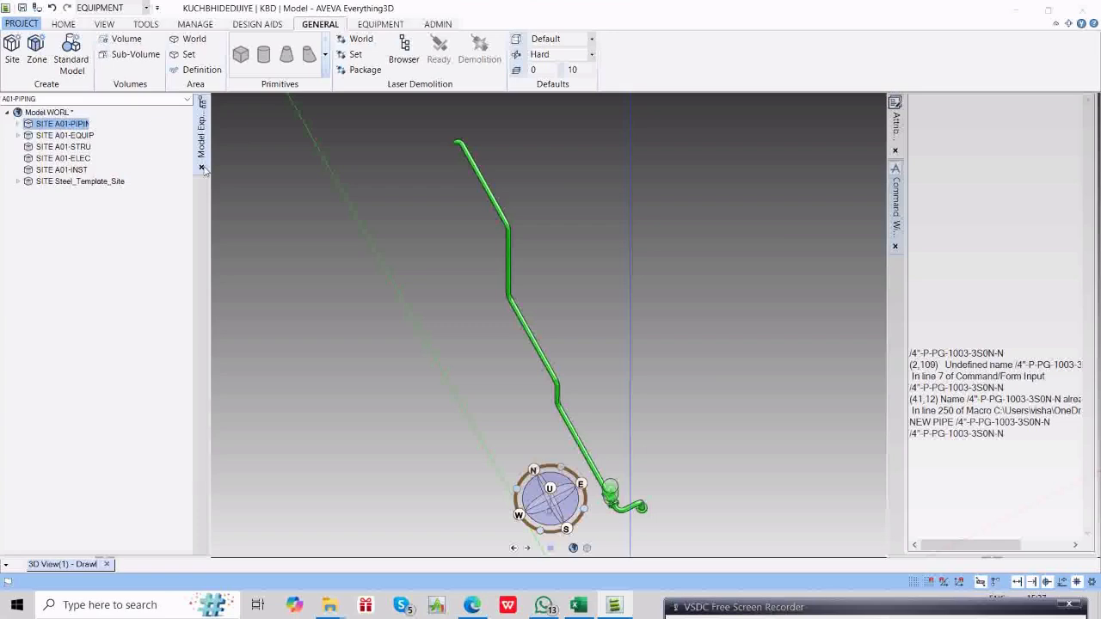
click(44, 113)
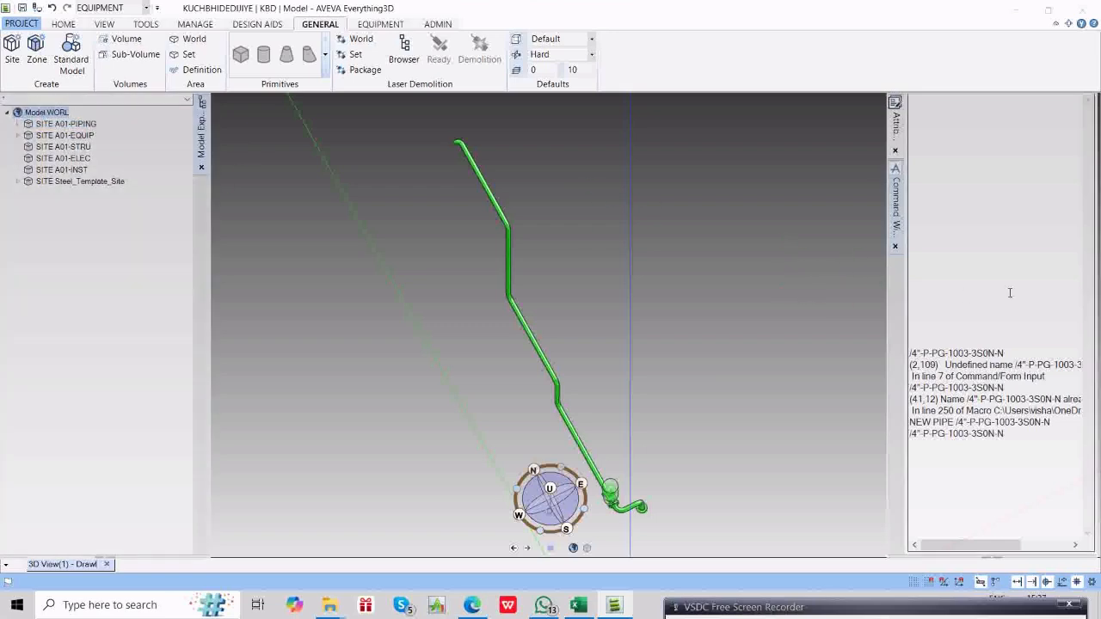
click(1000, 289)
text(W SITE)
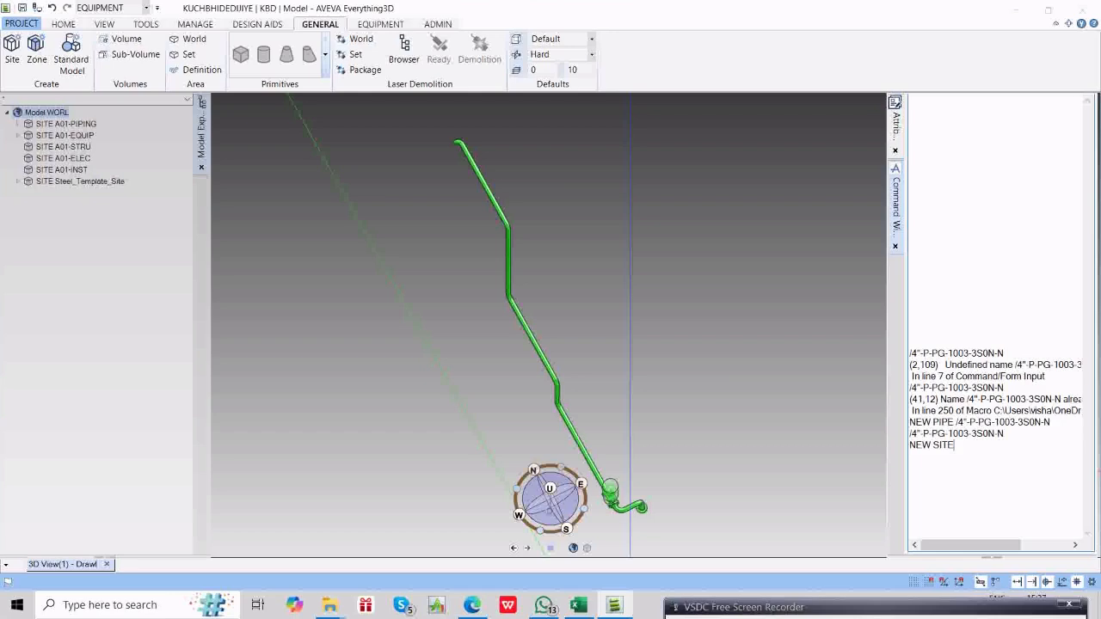
key(Return)
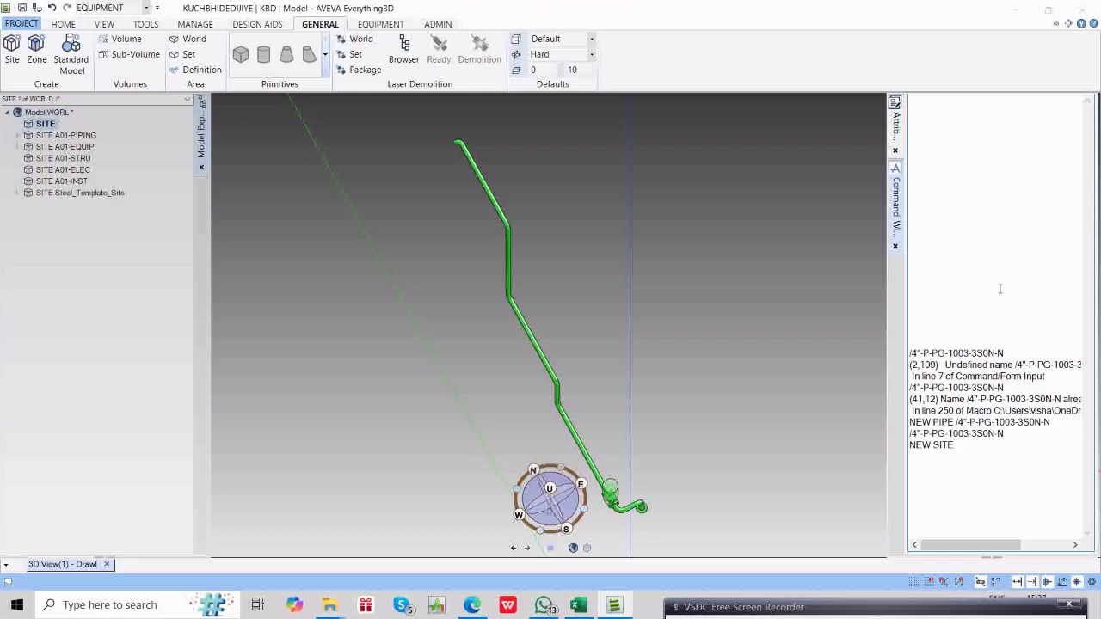
text(NAME/VIS)
key(Return)
Create a new zone named VIS-PIP under site VIS with commands in the Command Window.
click(1002, 287)
text(NEW ZONE)
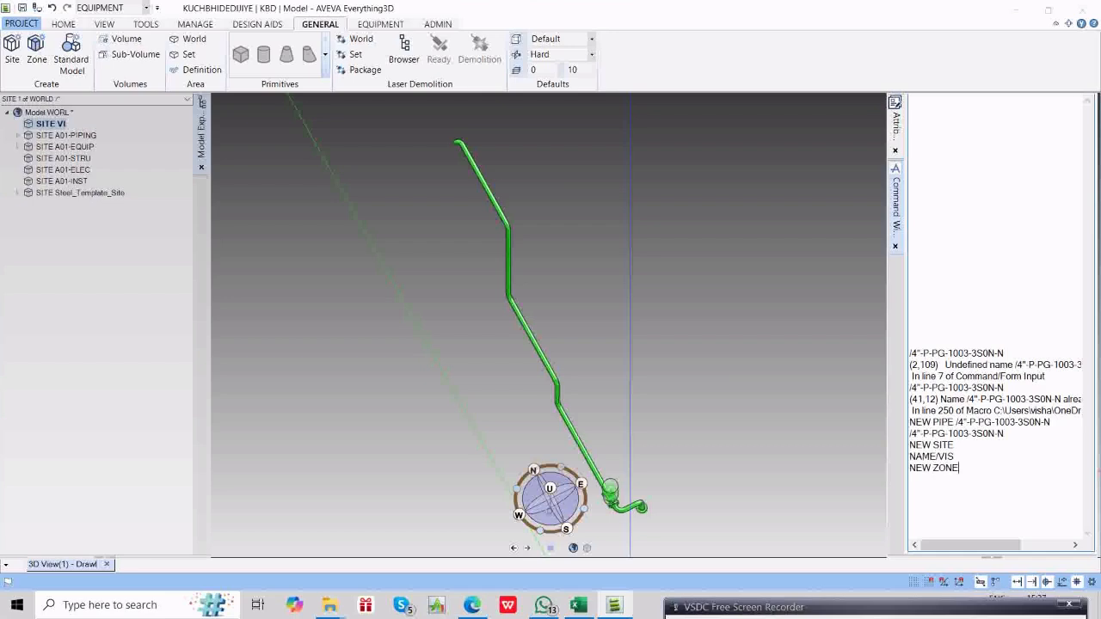
key(Return)
text(NAME)
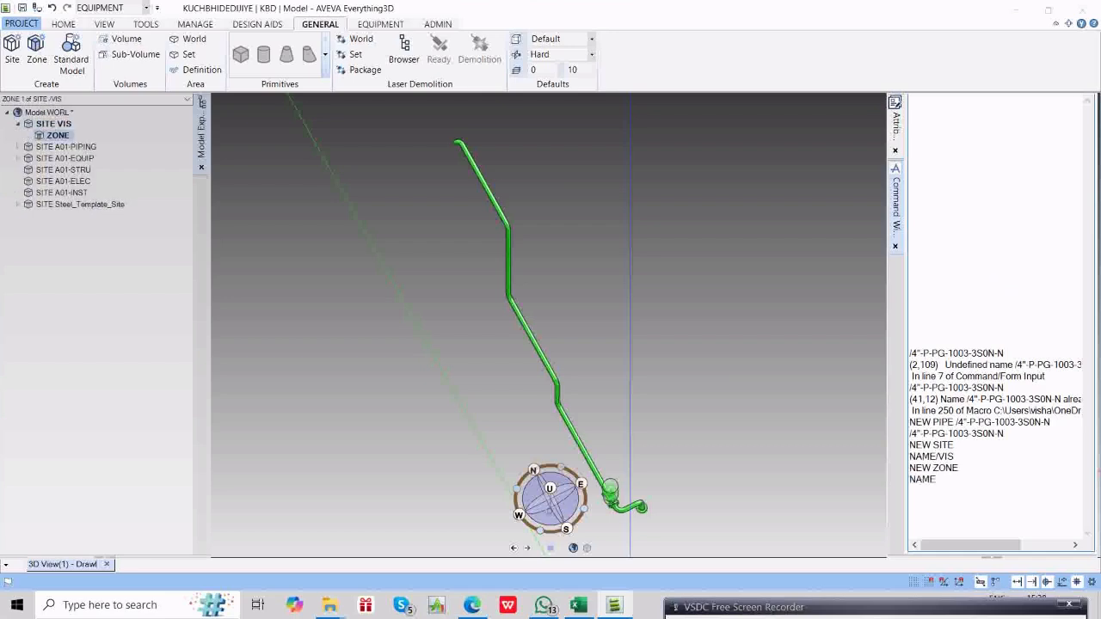
text(/VIS-PIP)
key(Return)
Create another site after SITE VIS using the Create Site form and name it ABC.
click(51, 124)
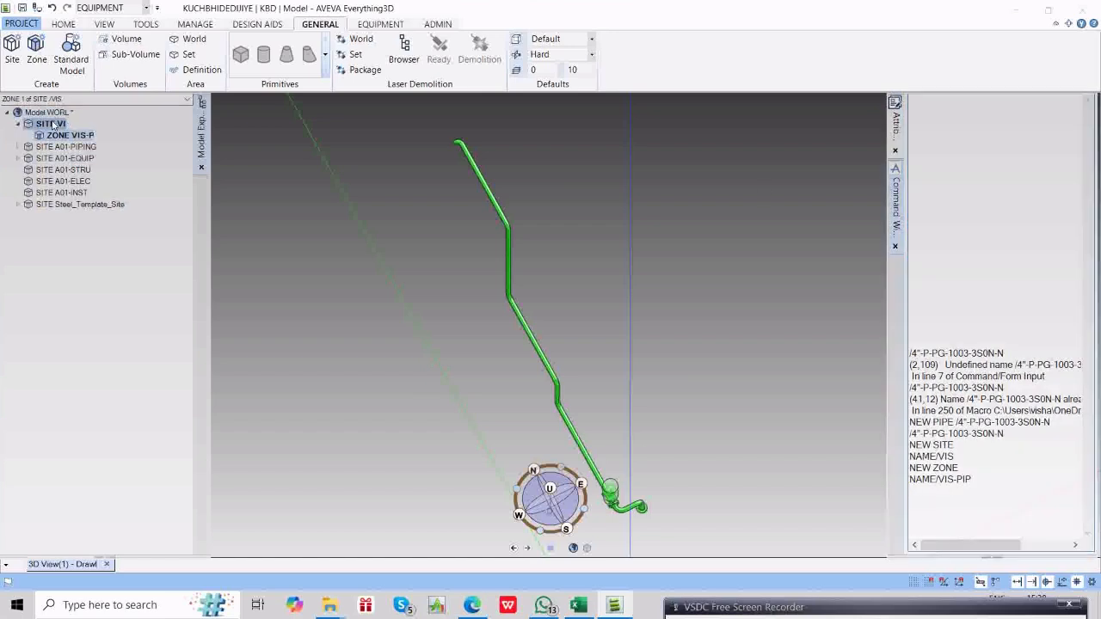
click(12, 48)
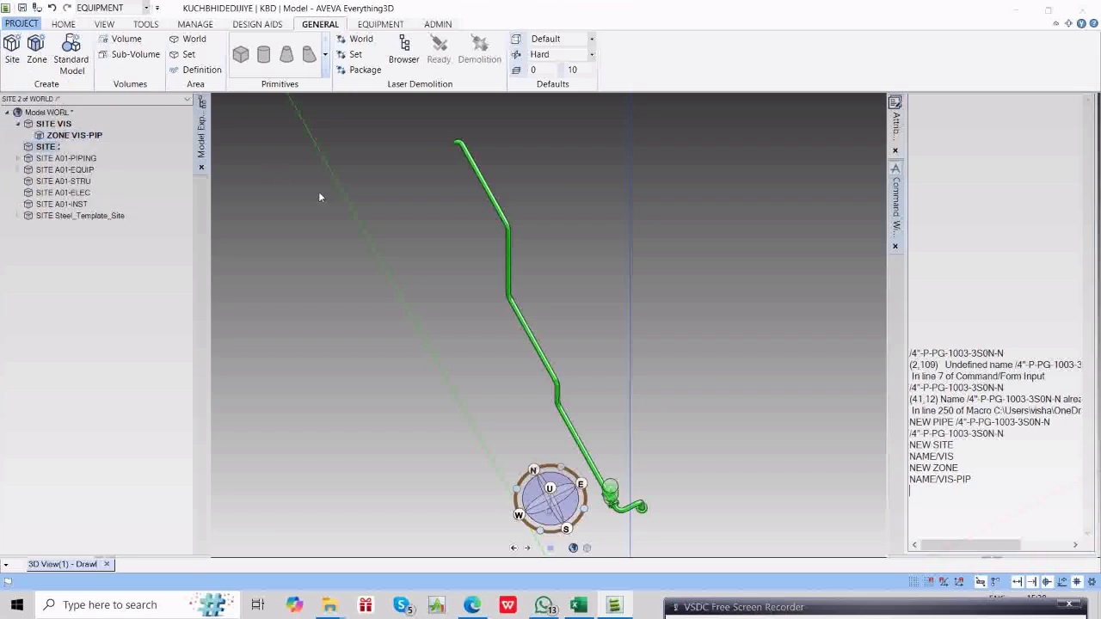
click(201, 258)
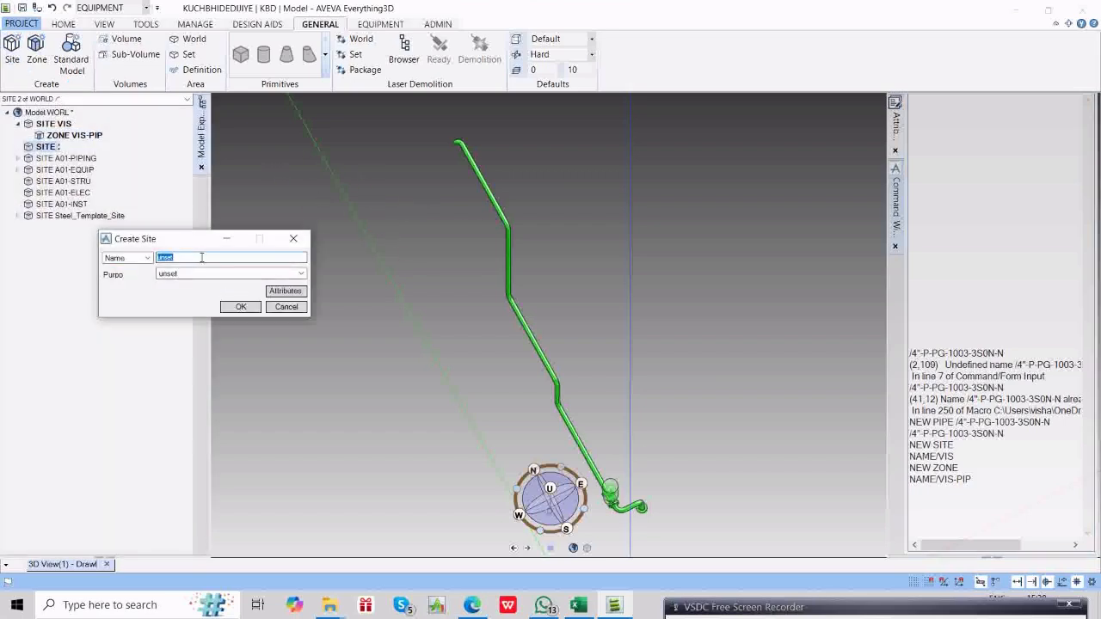
text(A0)
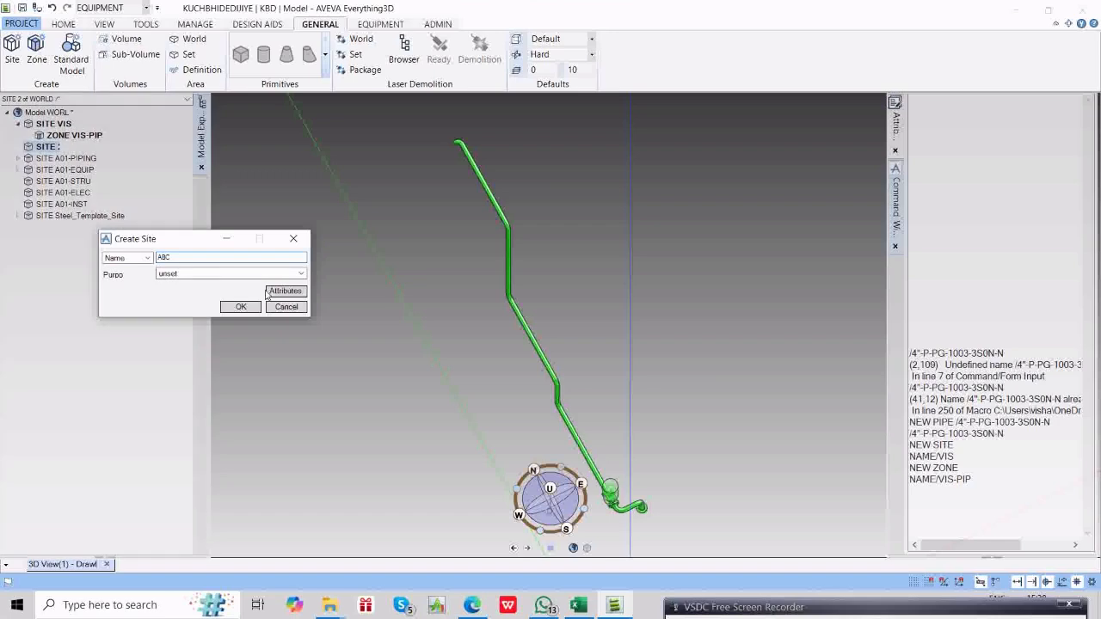
click(241, 307)
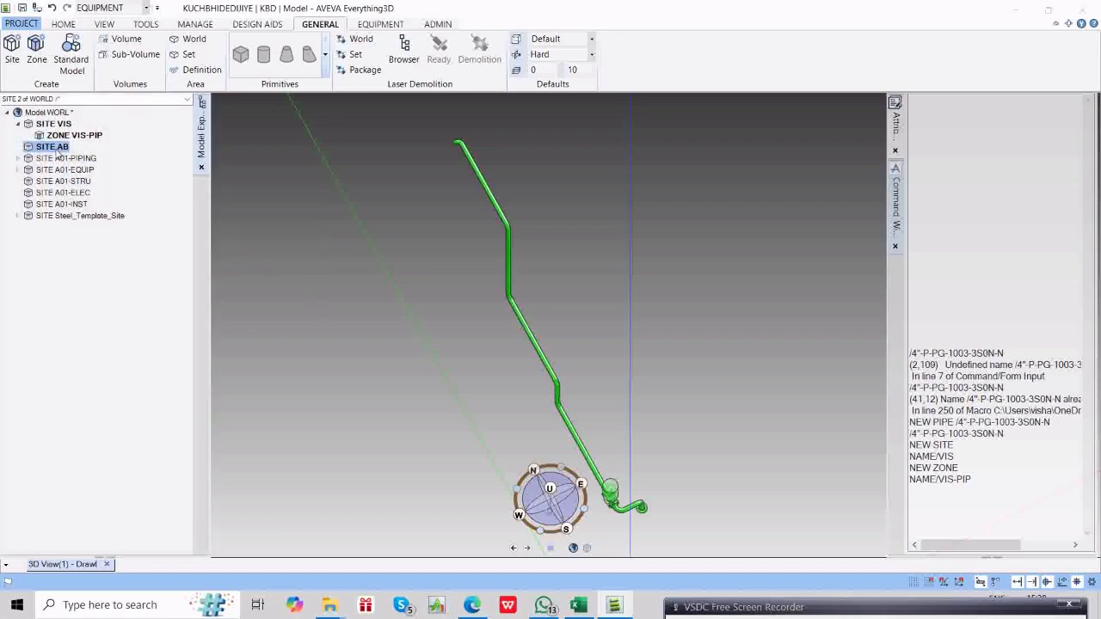
Create a zone named ABC-PIP under SITE ABC using the Create Zone form.
click(36, 51)
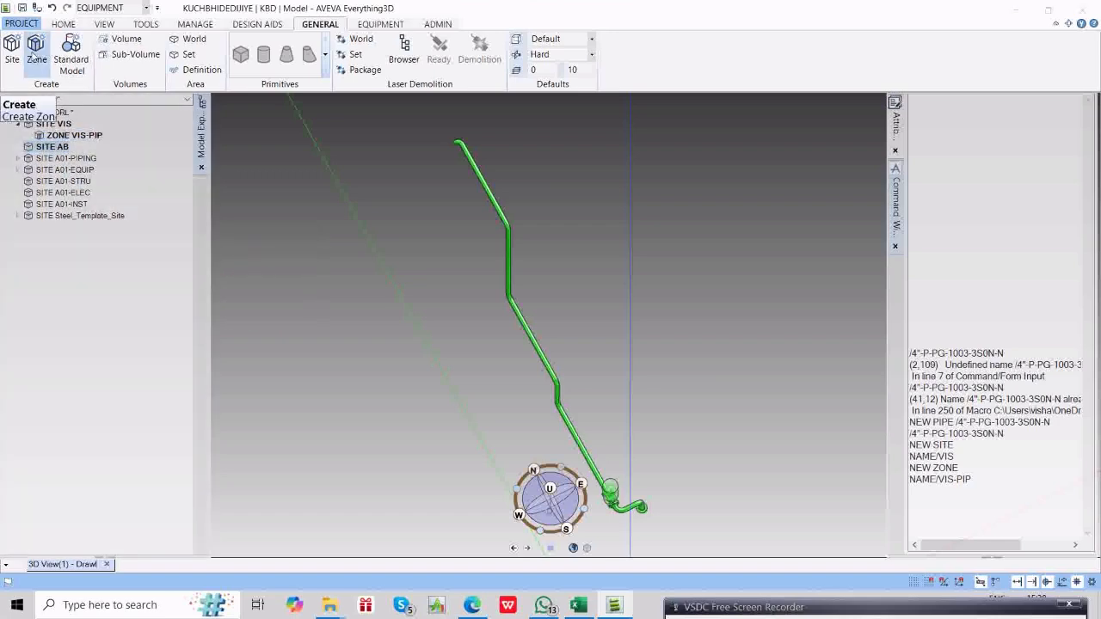
click(36, 52)
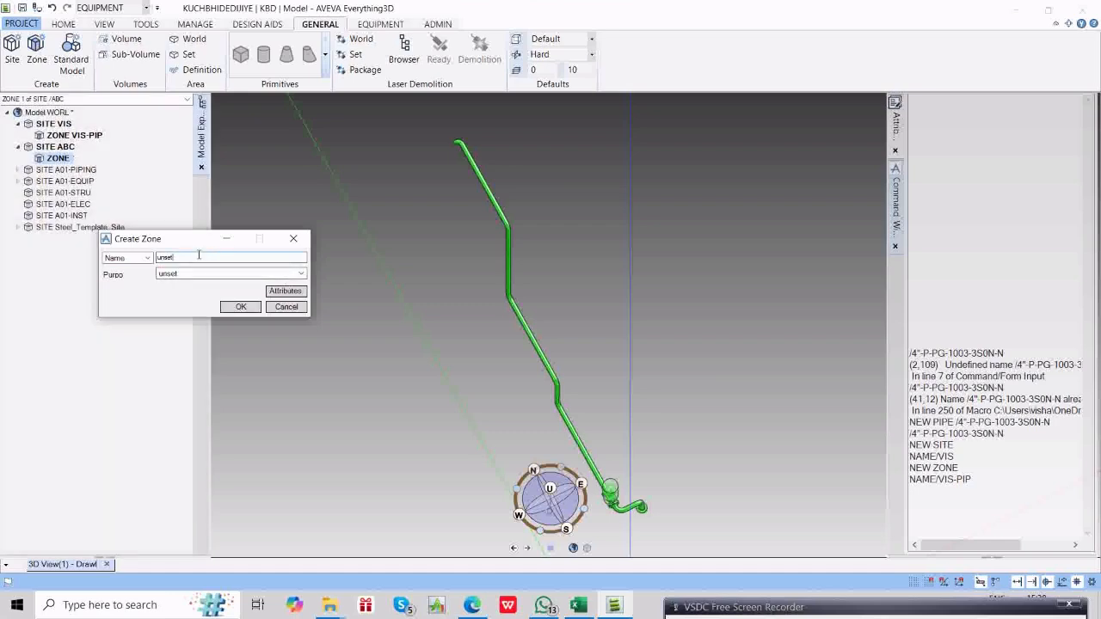
double_click(194, 258)
text(ABC-PIP)
click(235, 308)
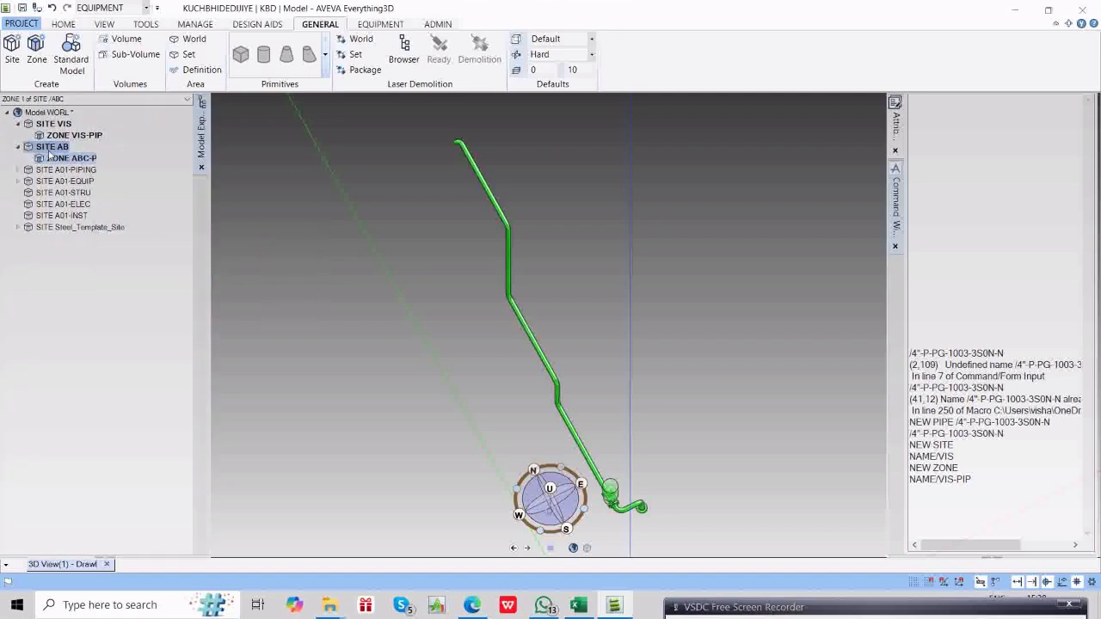
Select SITE VIS, bring up the equipment tools, and remove the current element from the 3D view with the REM CE command.
click(50, 124)
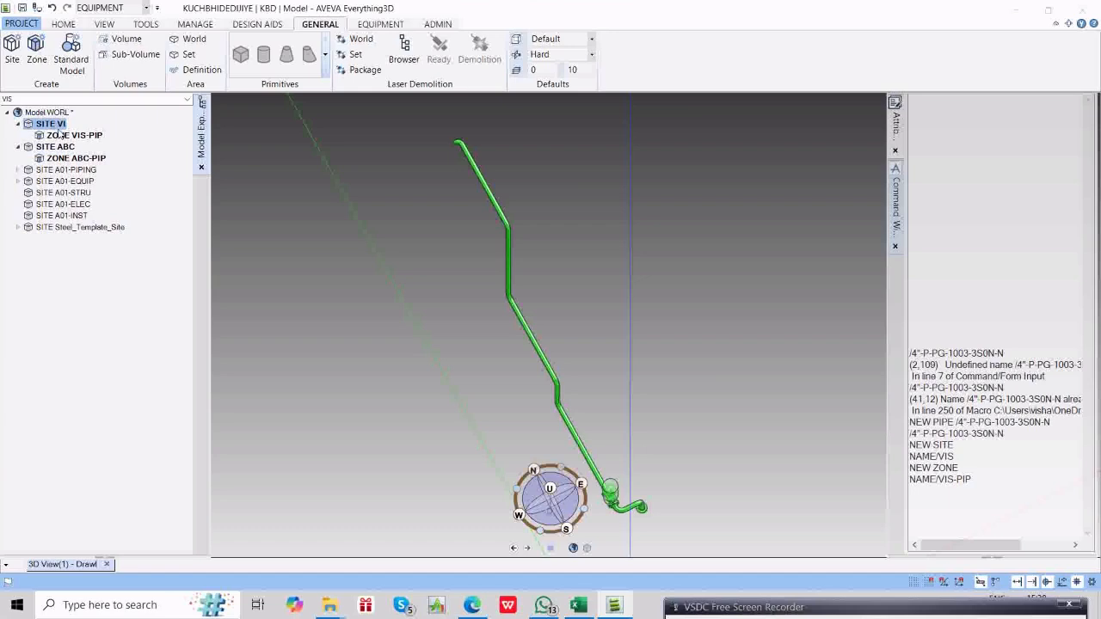
click(63, 147)
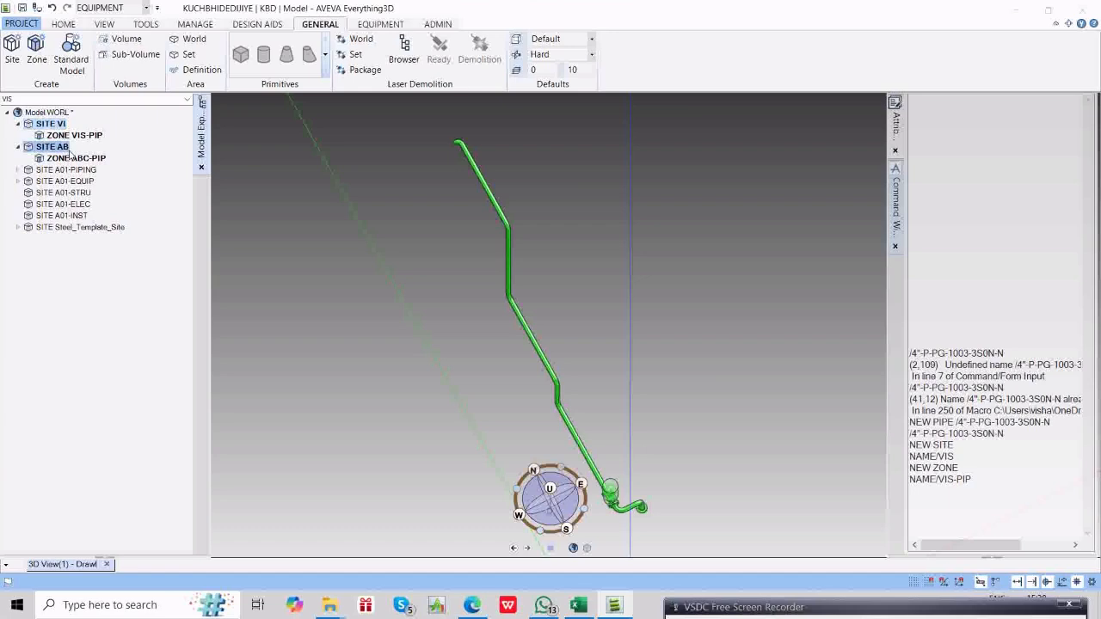
click(50, 125)
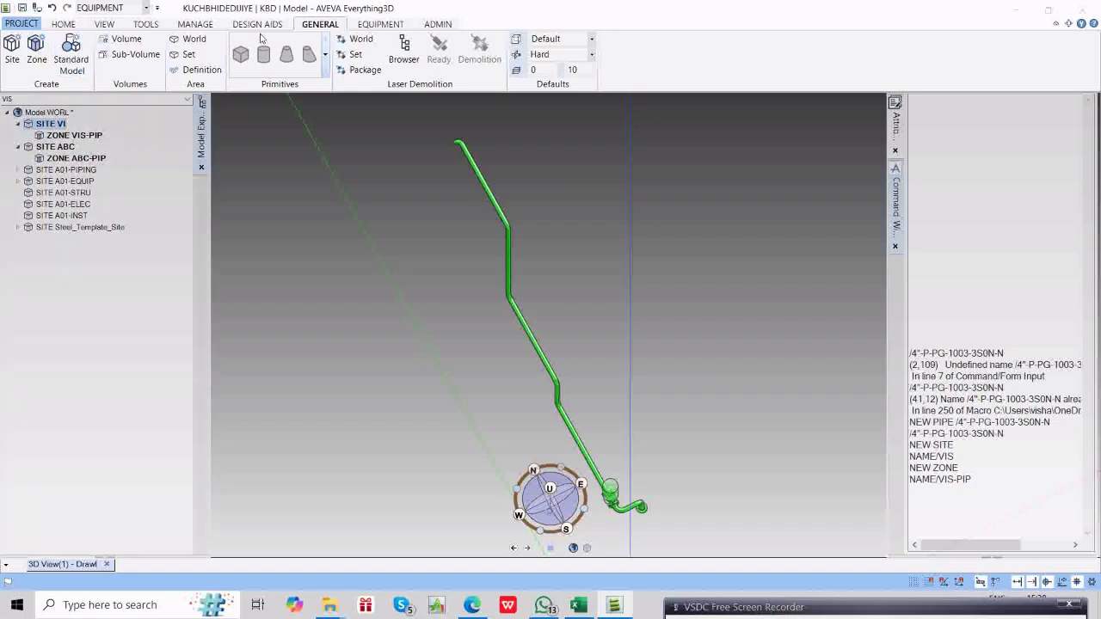
click(376, 26)
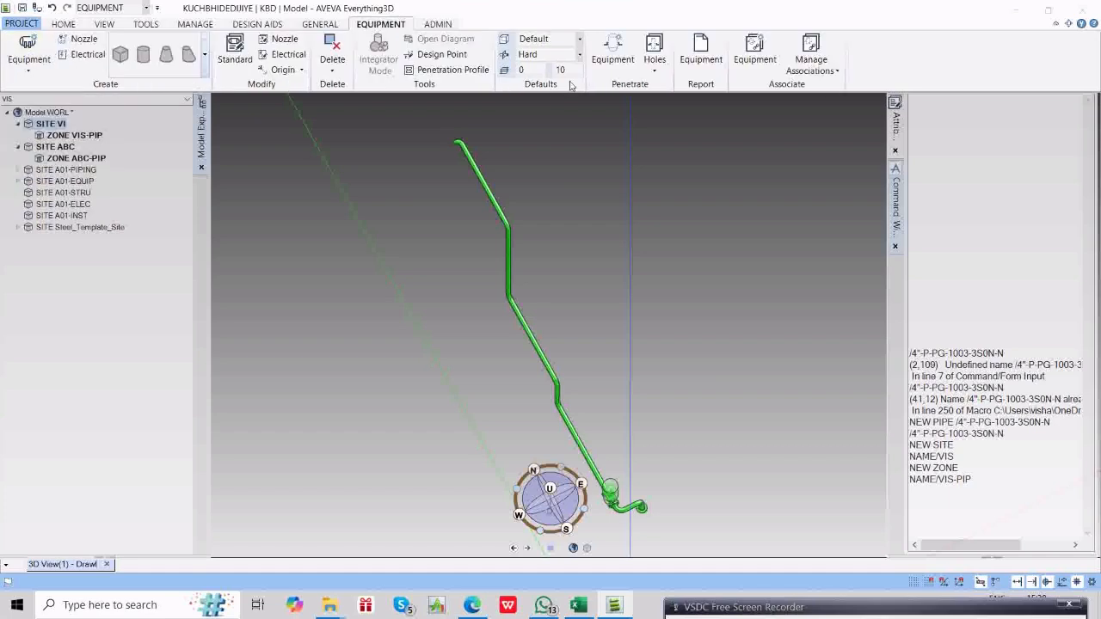
click(988, 289)
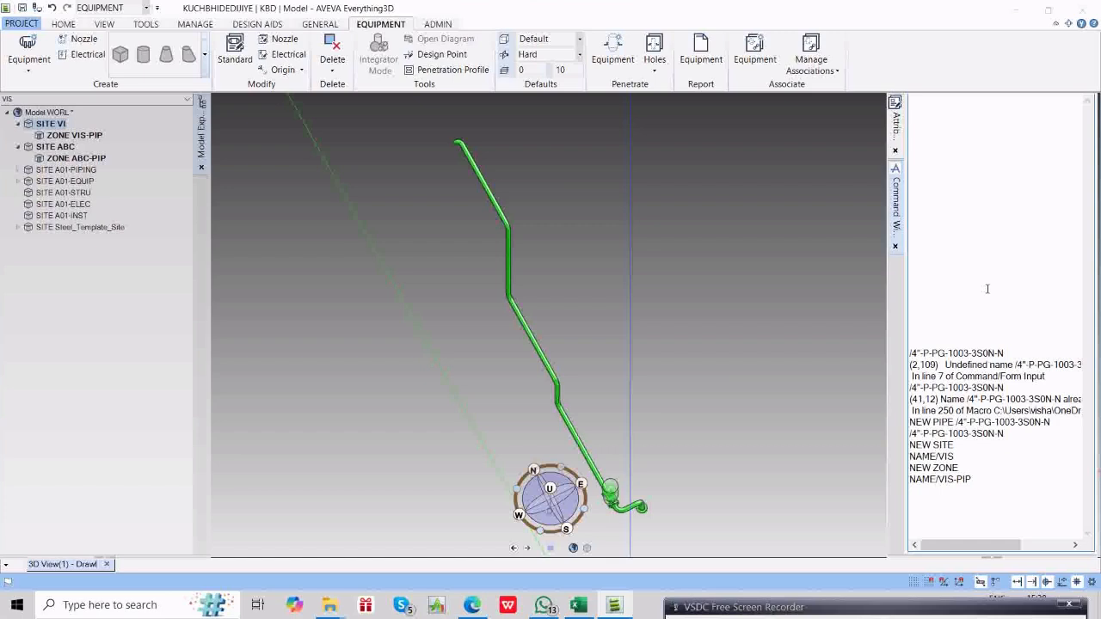
text(REM CE)
key(Return)
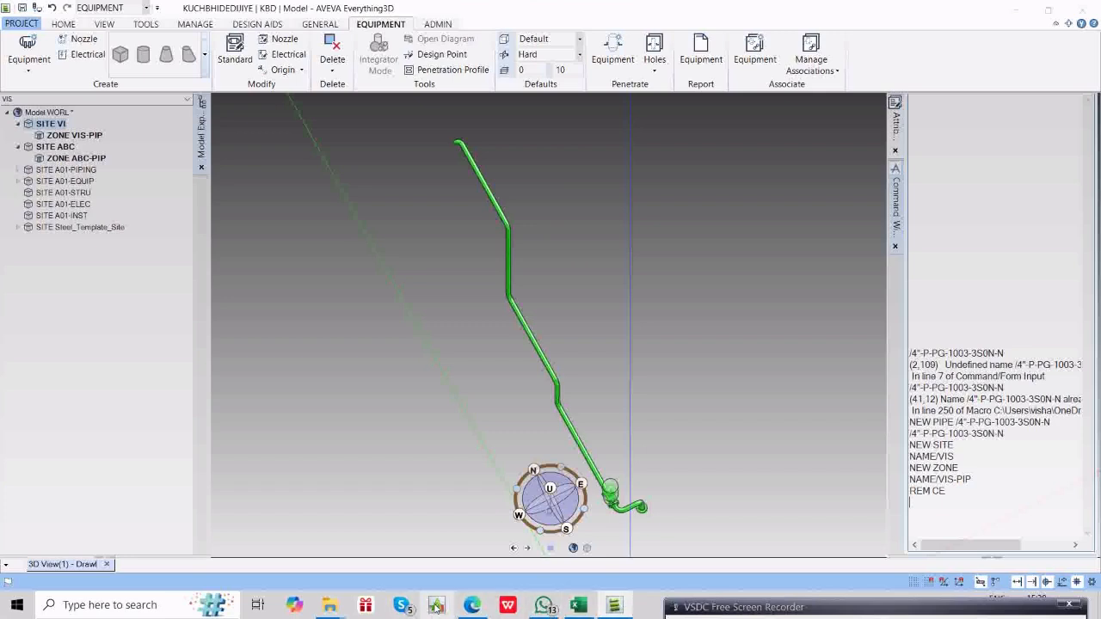
Open Notepad and list the primitive names BOX, CYLI, DISH and CONE on separate lines.
click(102, 595)
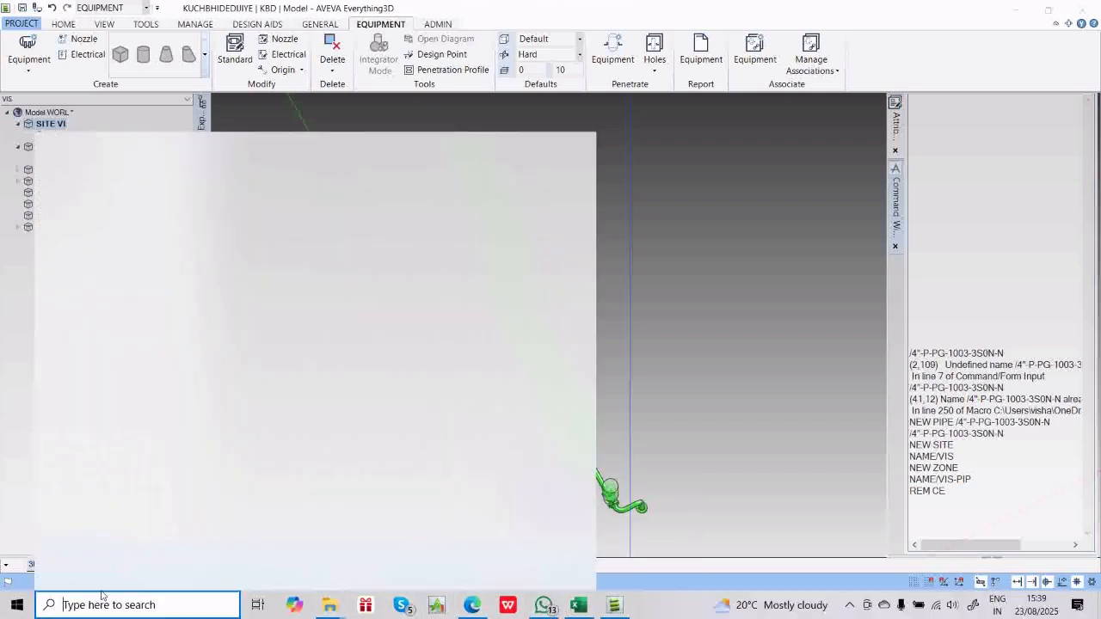
text(NOTEP)
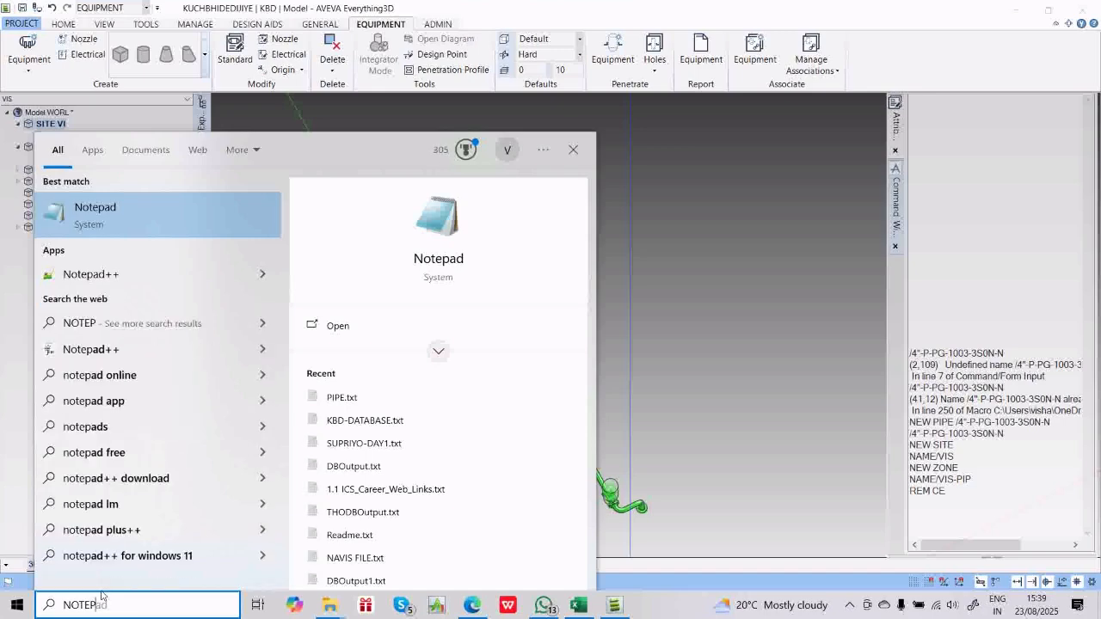
key(Return)
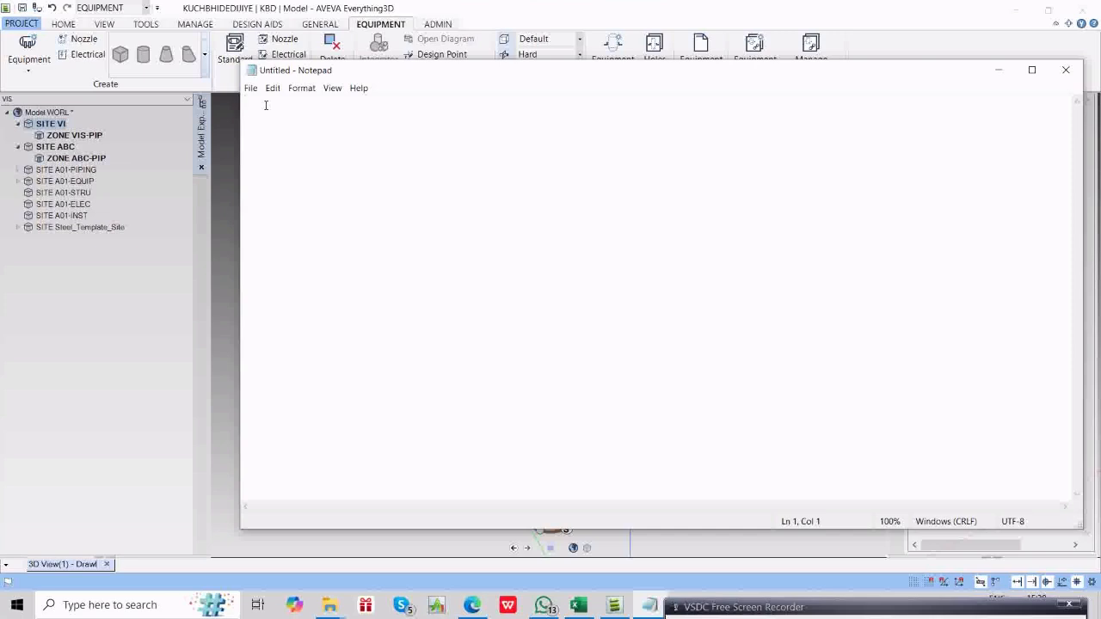
text(BOX)
key(Return)
text(CYLI)
key(Return)
text(DISH)
key(Return)
text(CONE)
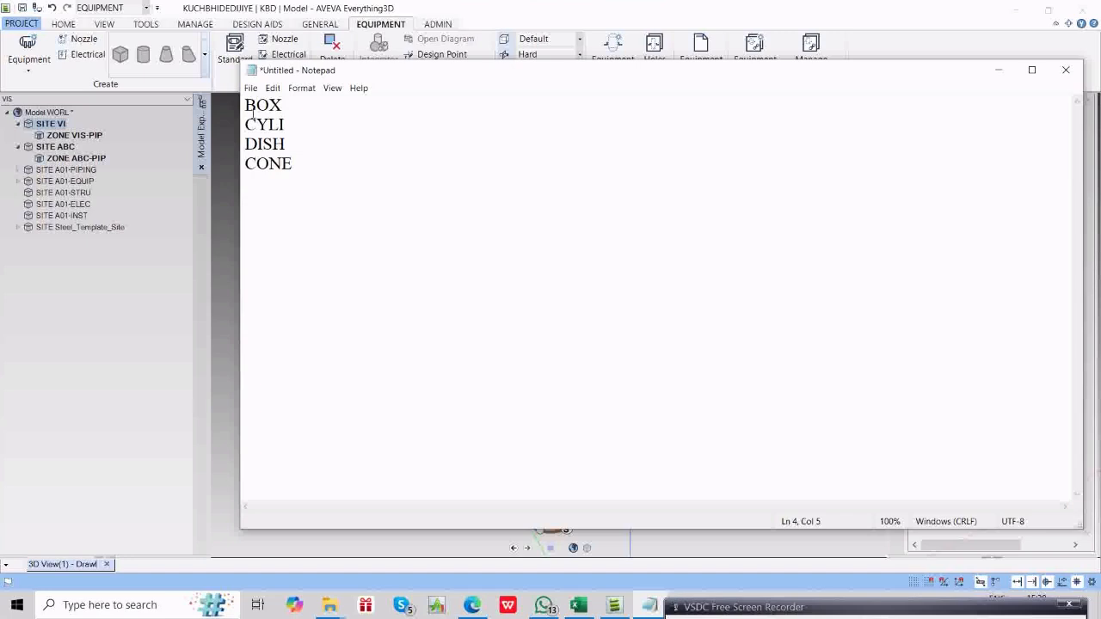
Add the dimension attributes XLEN, YLEN and ZLEN after a dash on the BOX line of the note.
drag(246, 104, 295, 166)
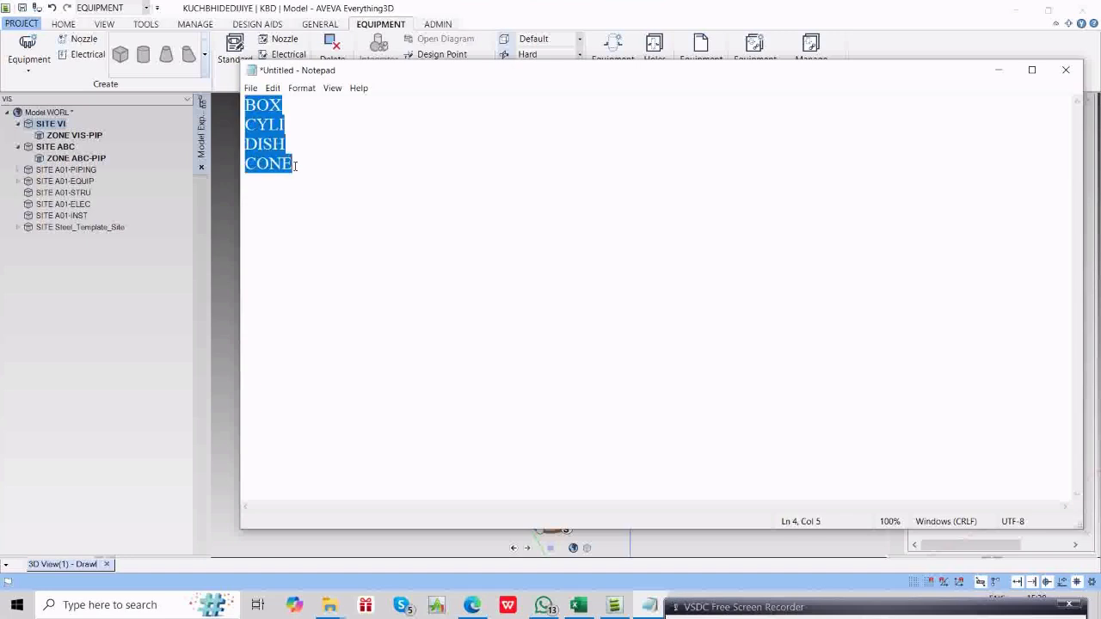
click(303, 105)
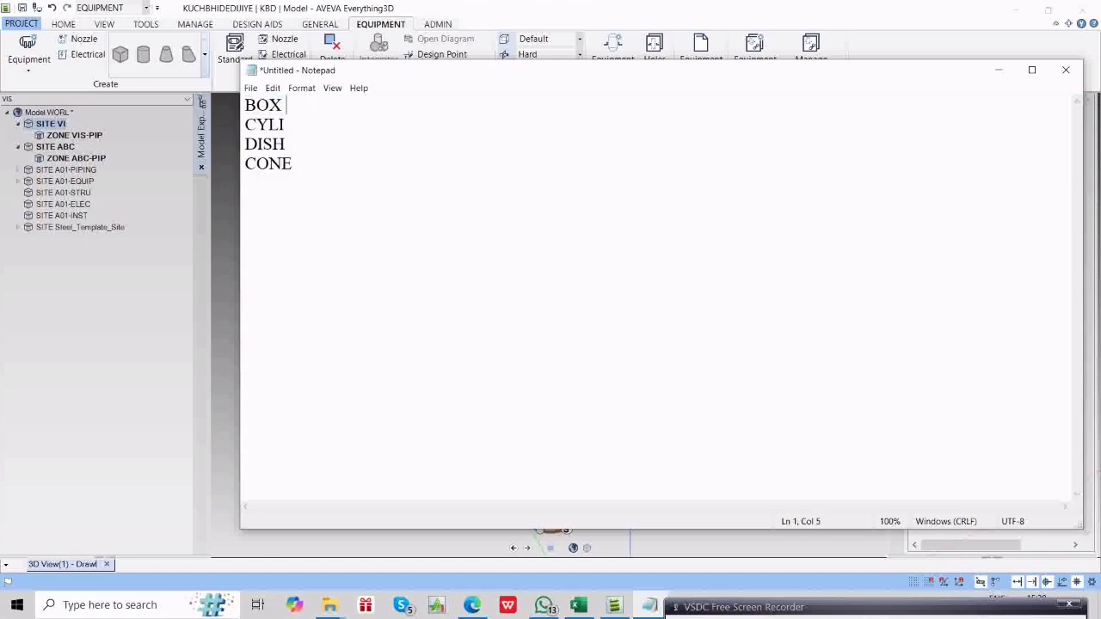
text(-)
text(XLEN YLEN Z)
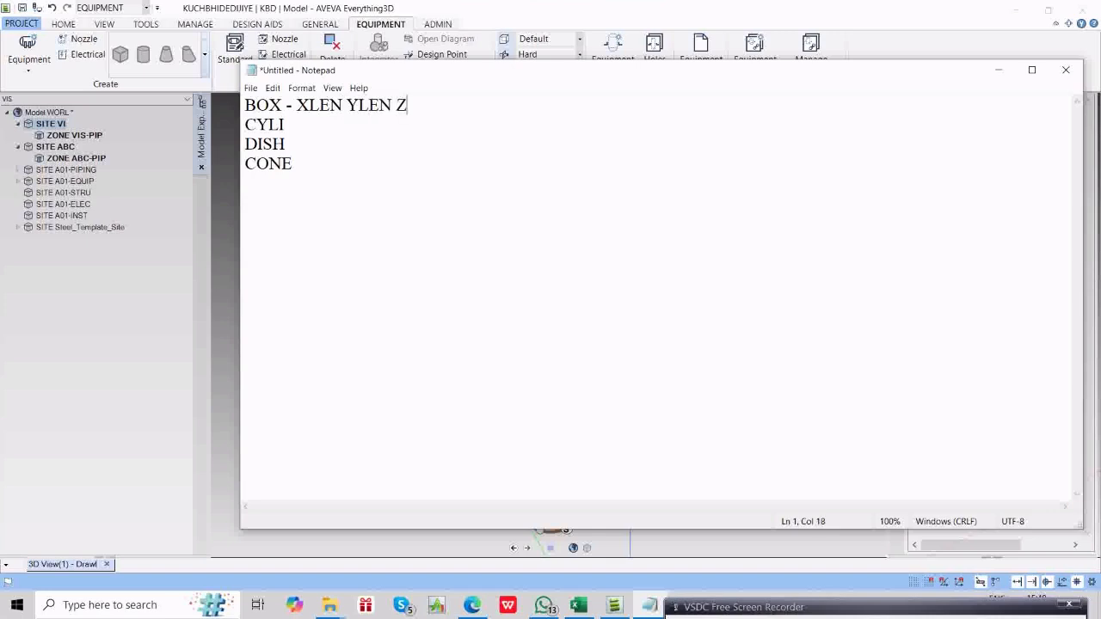
text(LEN)
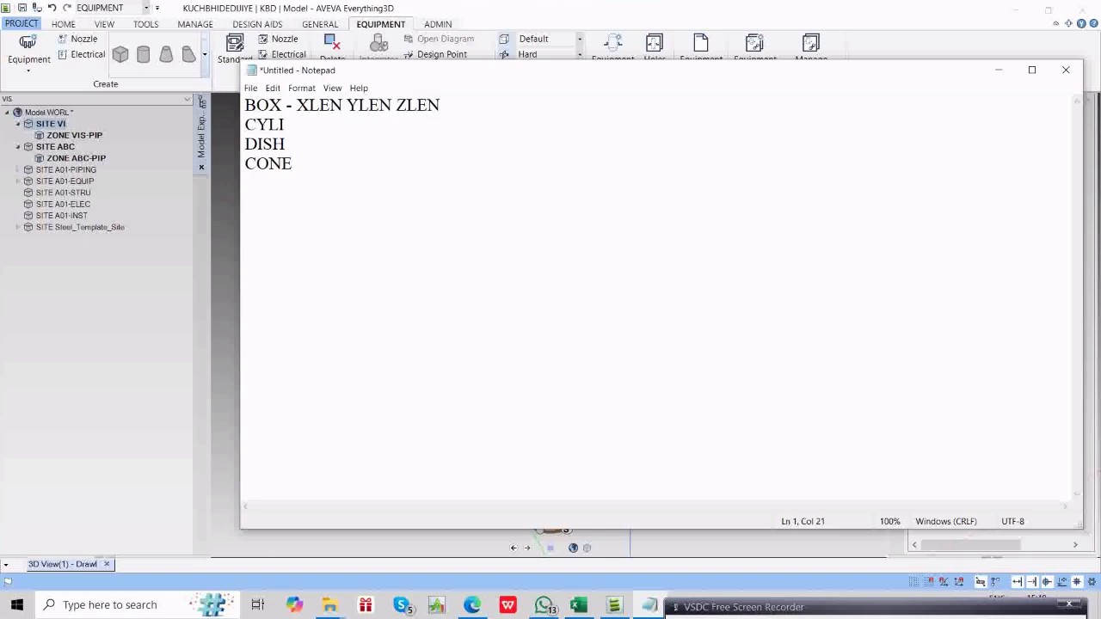
click(337, 104)
key(shift+Left)
key(shift+Left)
key(shift+Left)
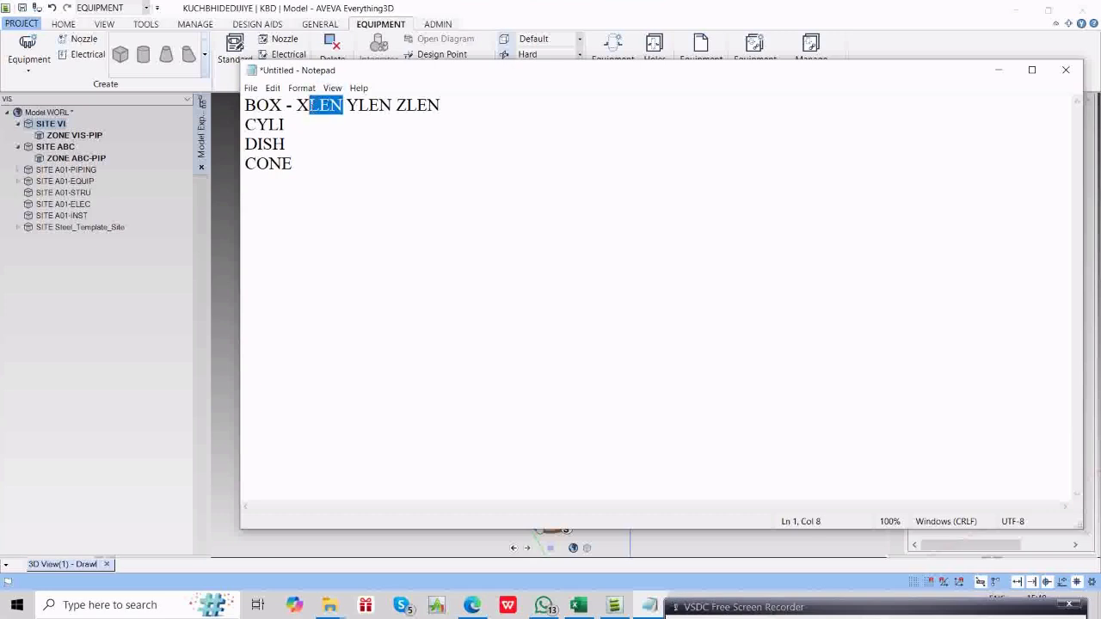
key(shift+Left)
key(shift+Right)
click(456, 107)
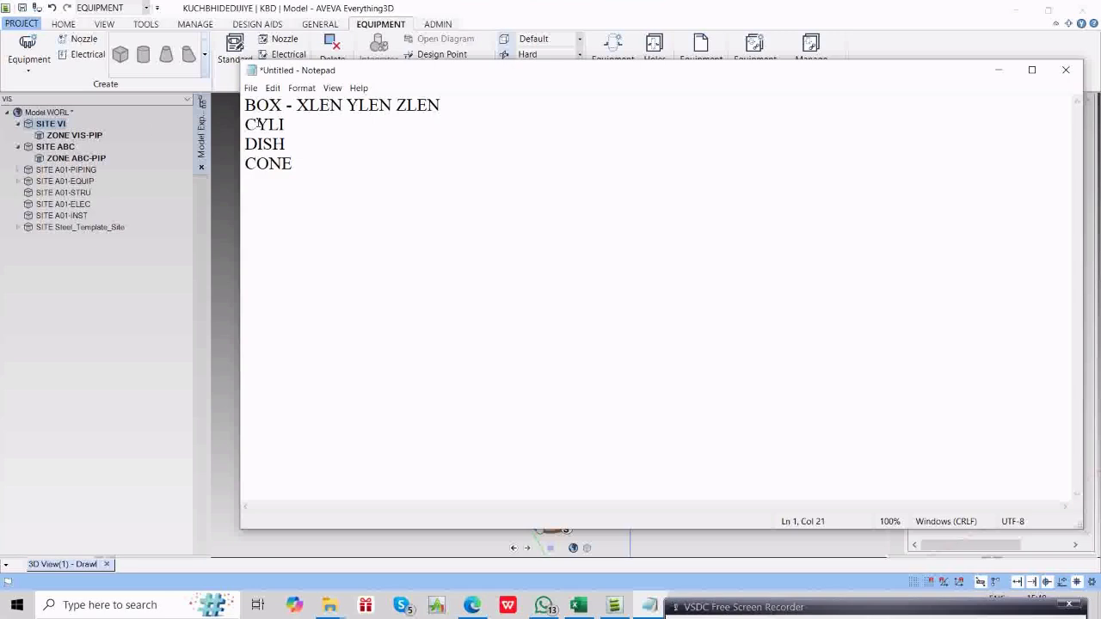
Switch back to AVEVA Everything3D, collapse SITE ABC, and expand SITE A01-EQUIP and its ZONE A01-EQUIPMENT.
click(36, 127)
double_click(53, 147)
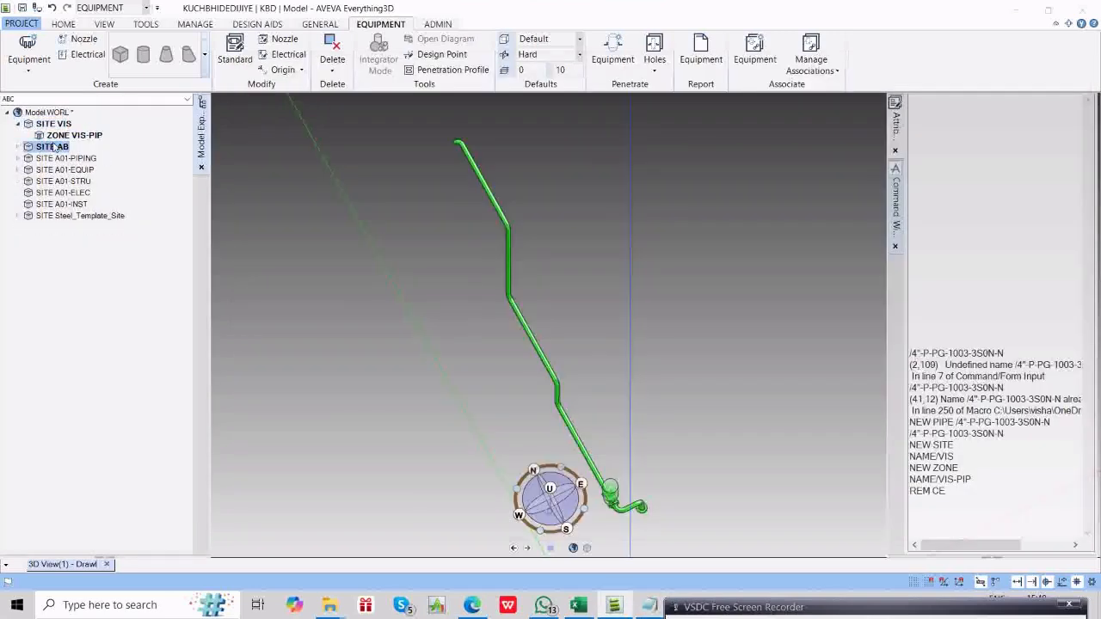
double_click(61, 170)
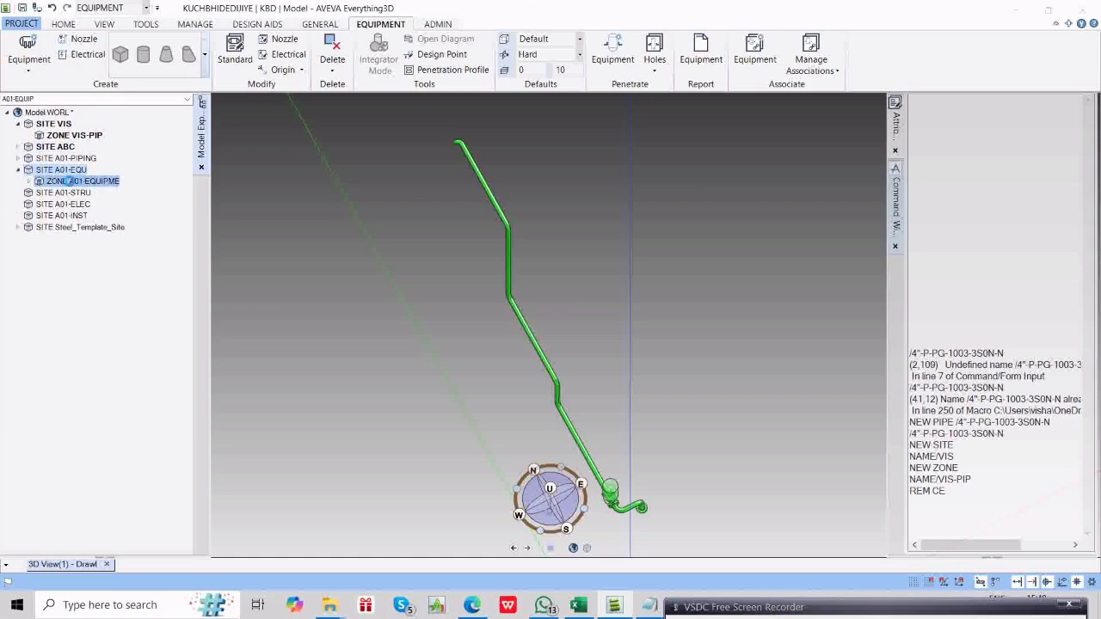
double_click(74, 182)
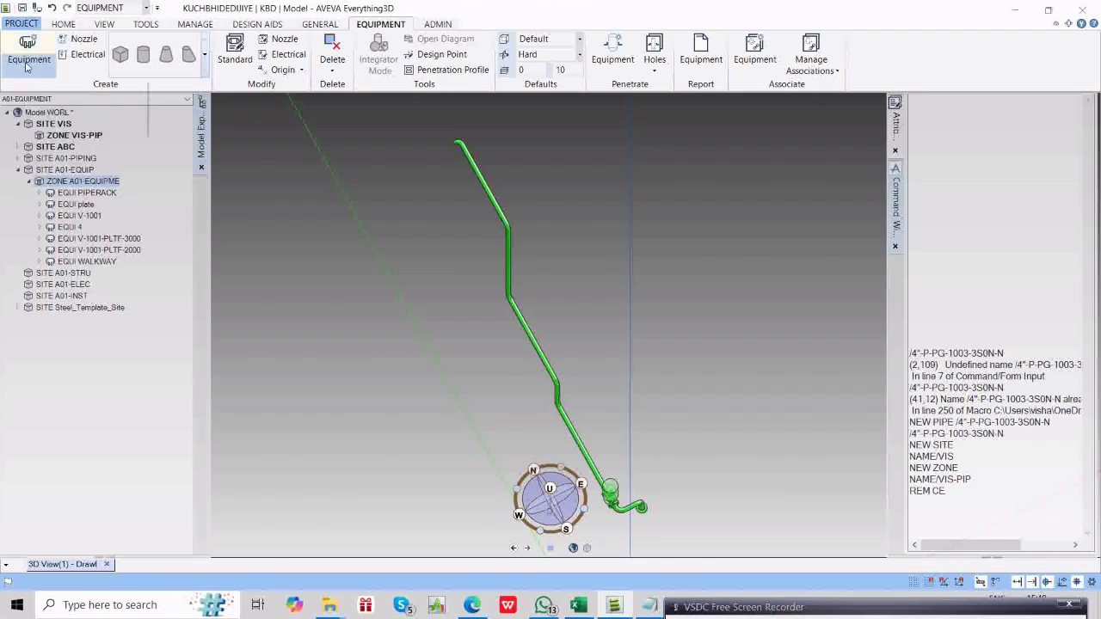
Create an equipment named /D-1001 in ZONE A01-EQUIPMENT at East 0 mm, North 0 mm, Up 0 mm.
click(27, 67)
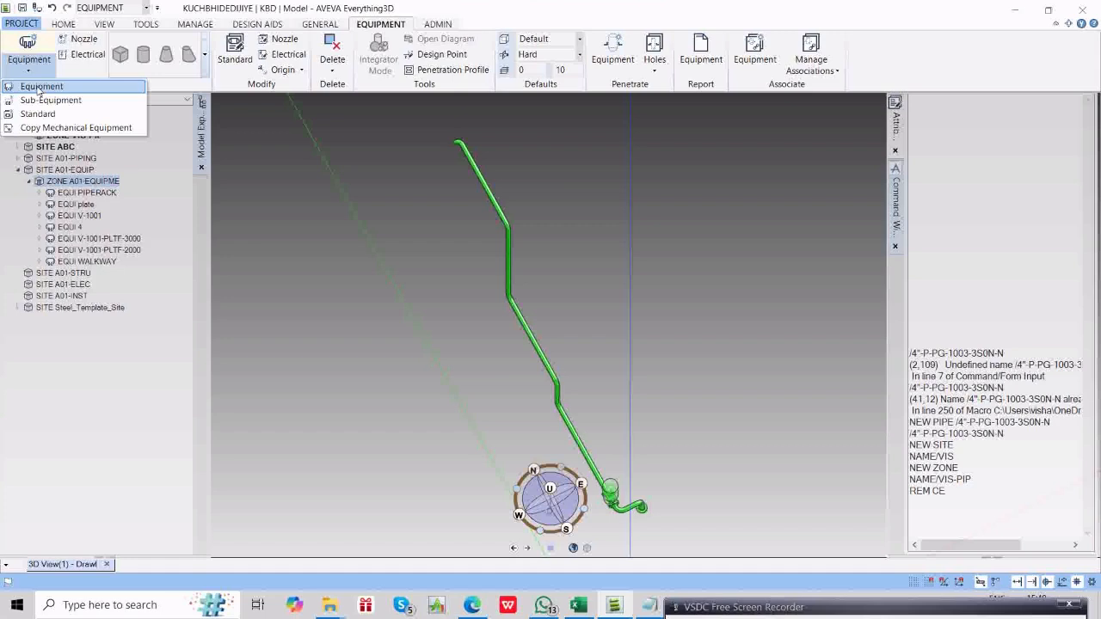
click(38, 89)
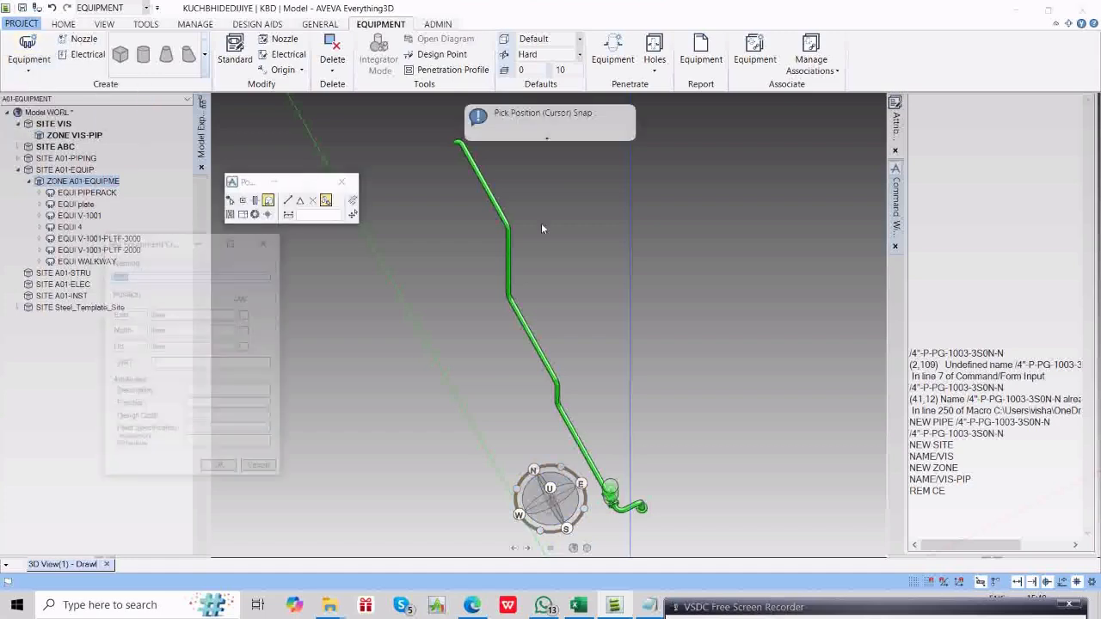
drag(164, 243, 322, 262)
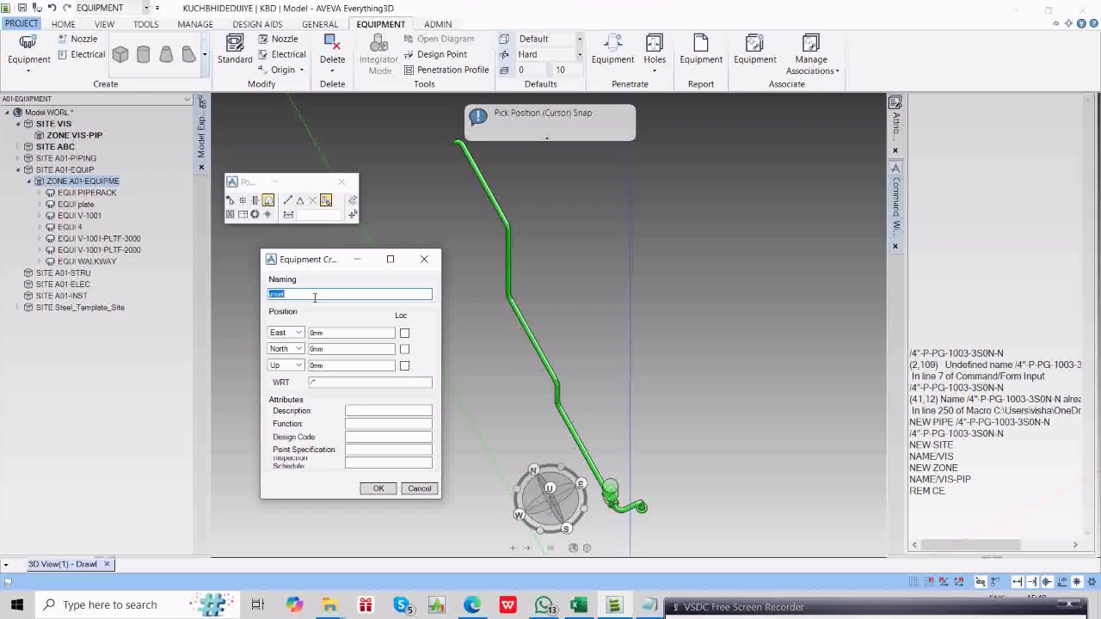
text(/D-1001)
key(Tab)
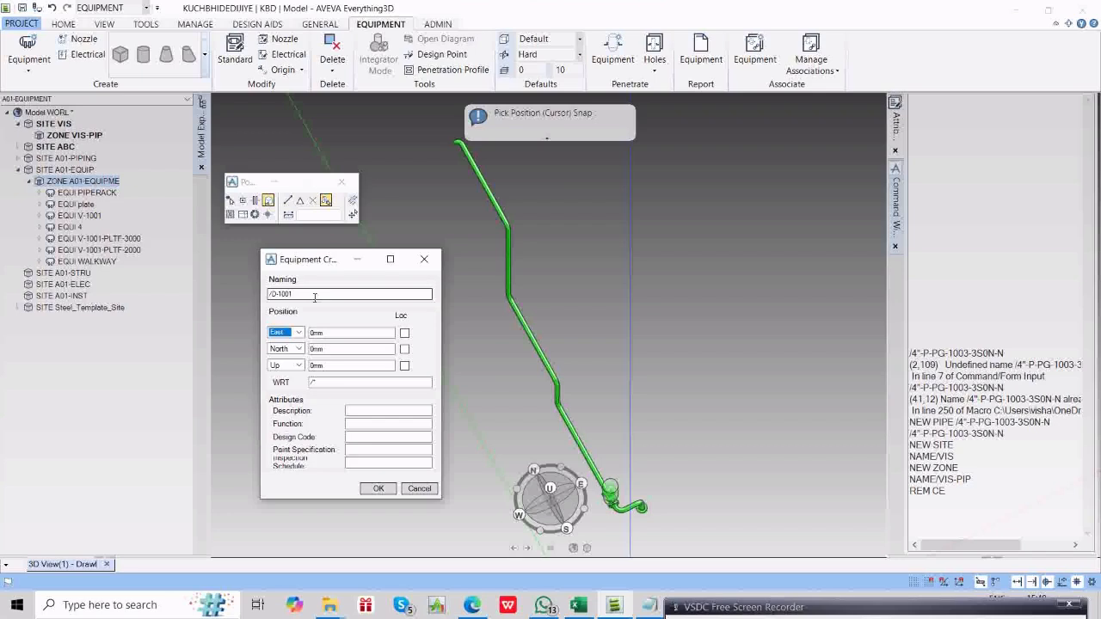
click(319, 366)
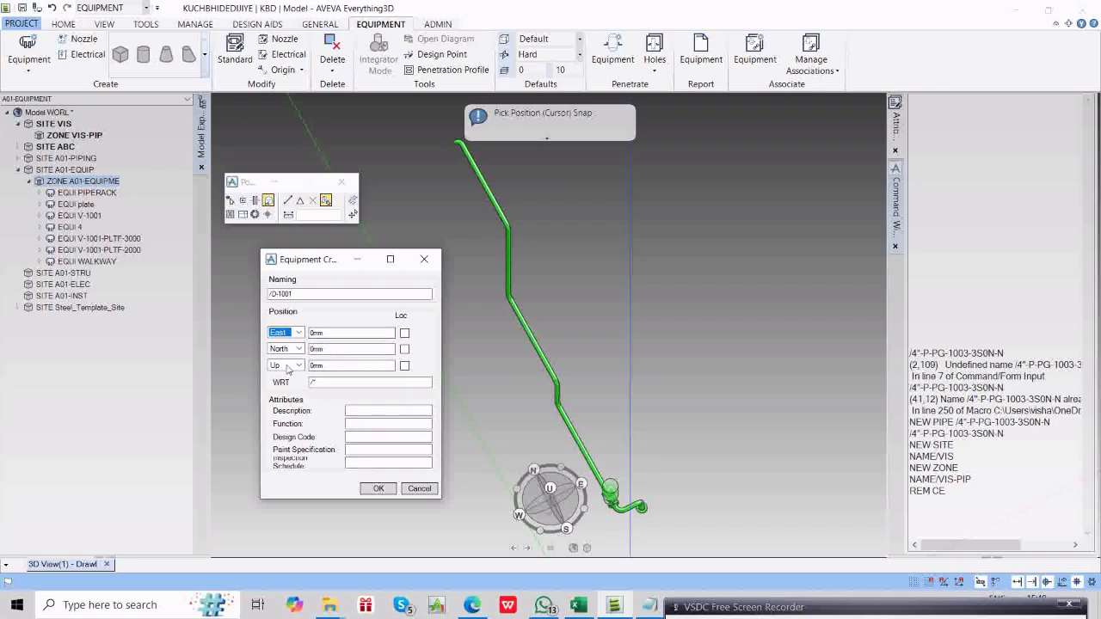
click(316, 348)
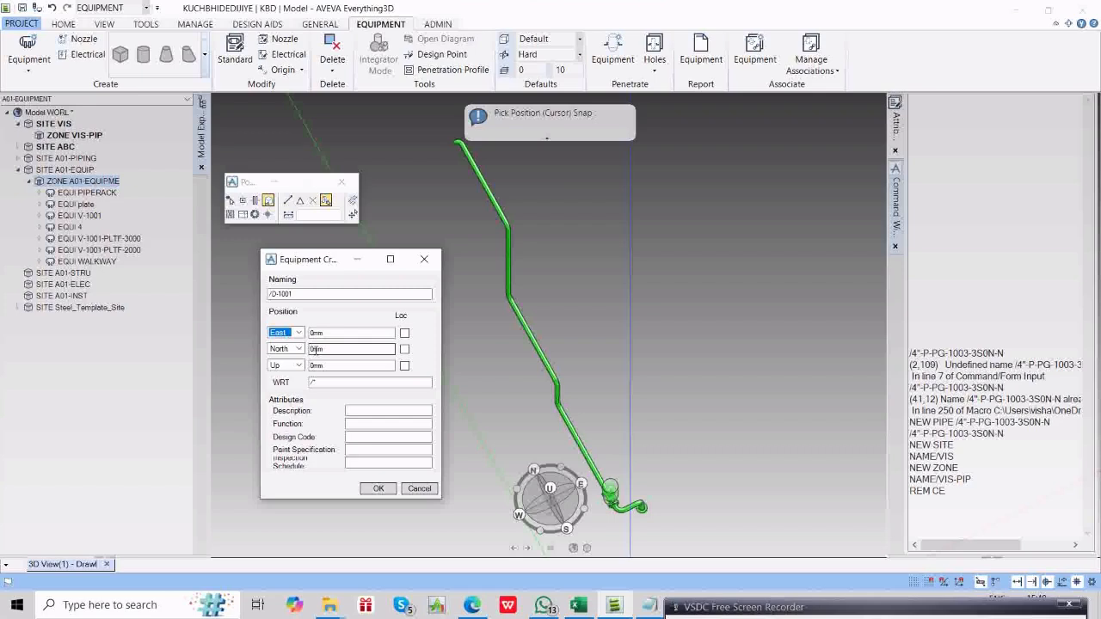
click(377, 489)
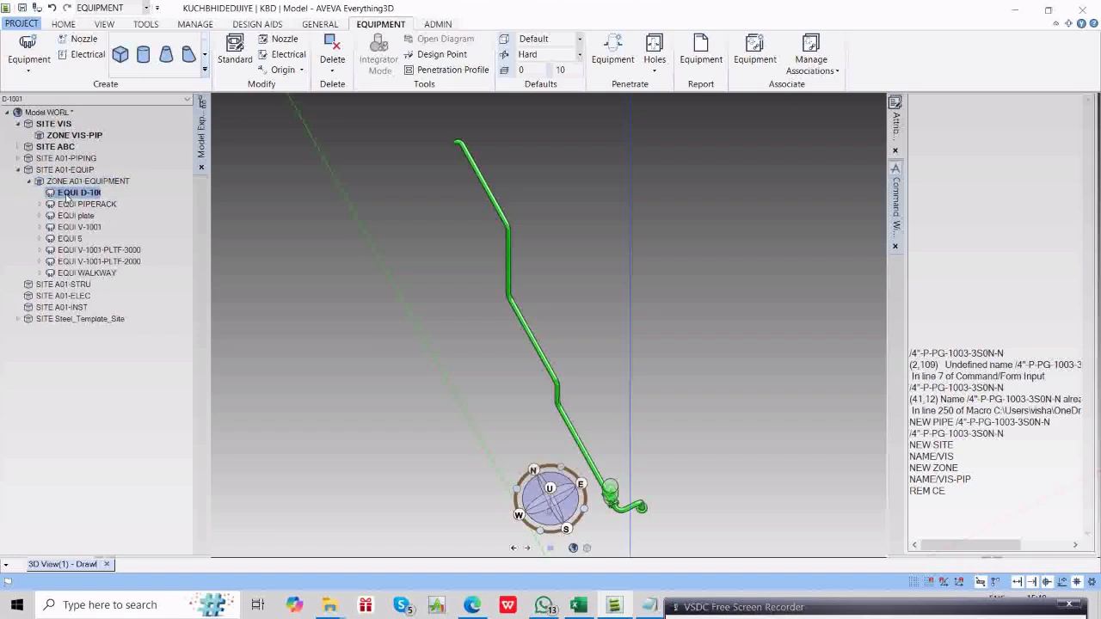
Create a second equipment after D-1001 and name it /D-10001 with commands in the Command Window.
click(960, 269)
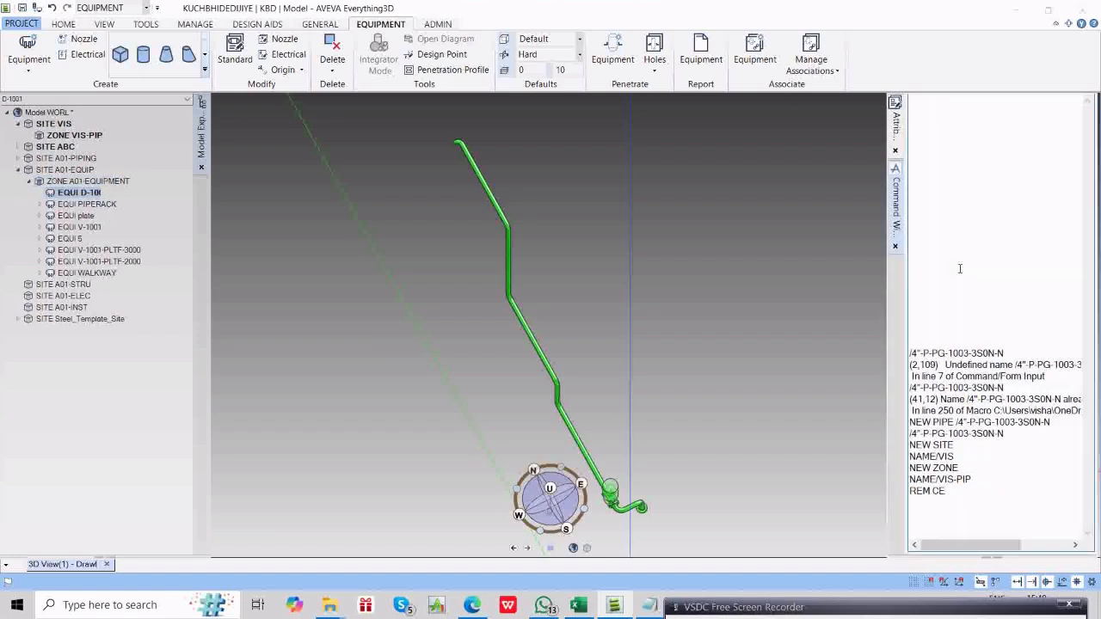
text(NEW EQUIP)
key(Return)
text(NAME)
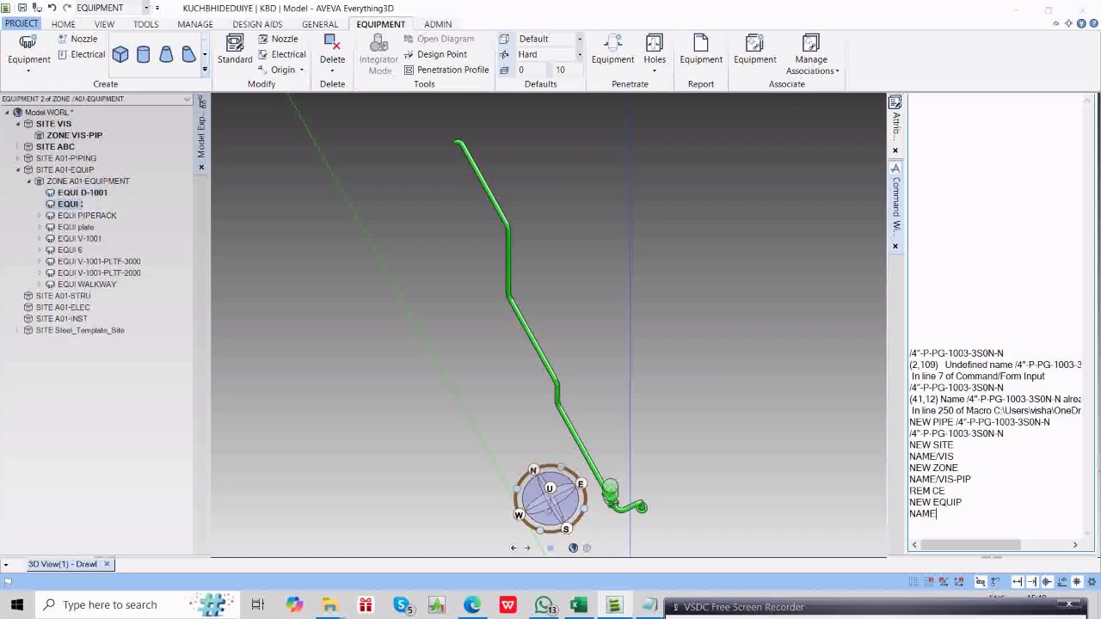
text(/D-10001)
key(Return)
Make equipment D-1001 the current element and clear everything from the 3D view with the REM ALL command.
click(101, 207)
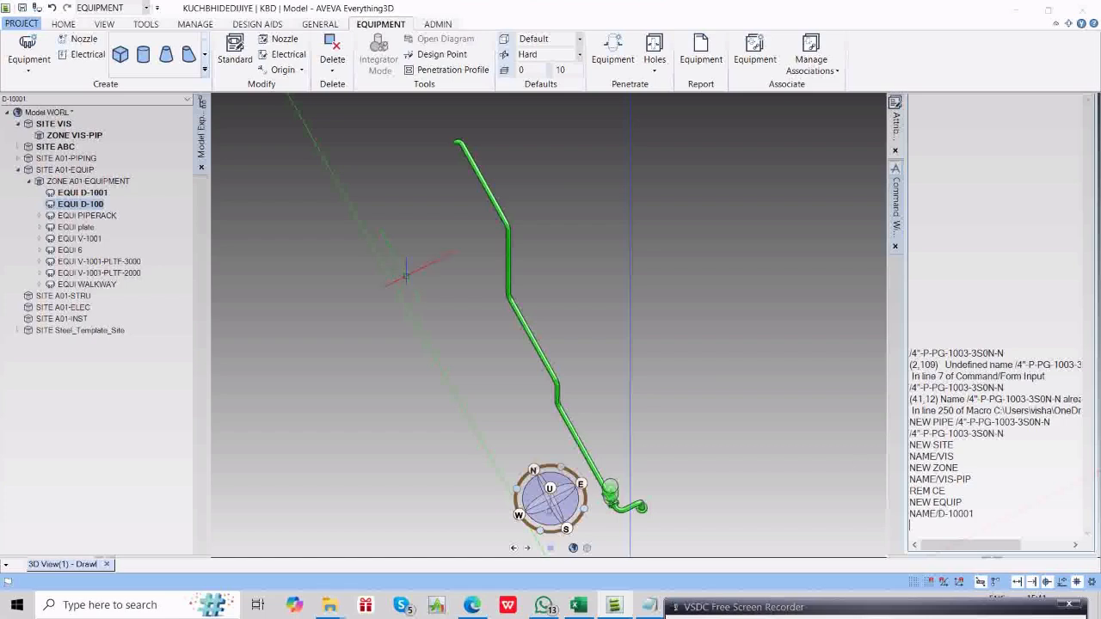
click(74, 205)
click(73, 215)
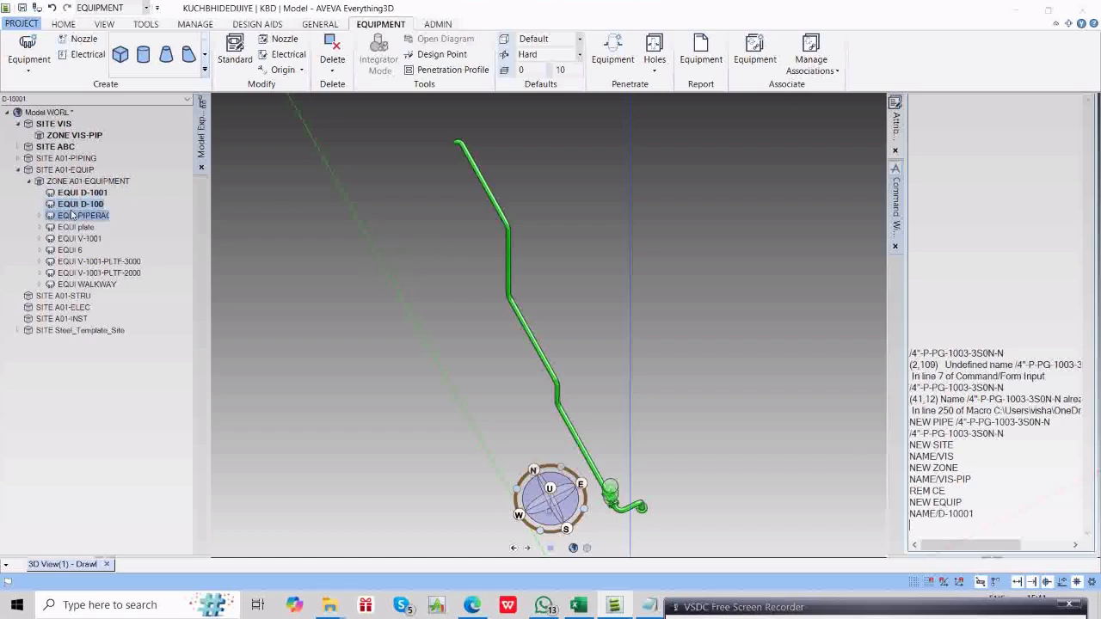
click(75, 205)
click(79, 193)
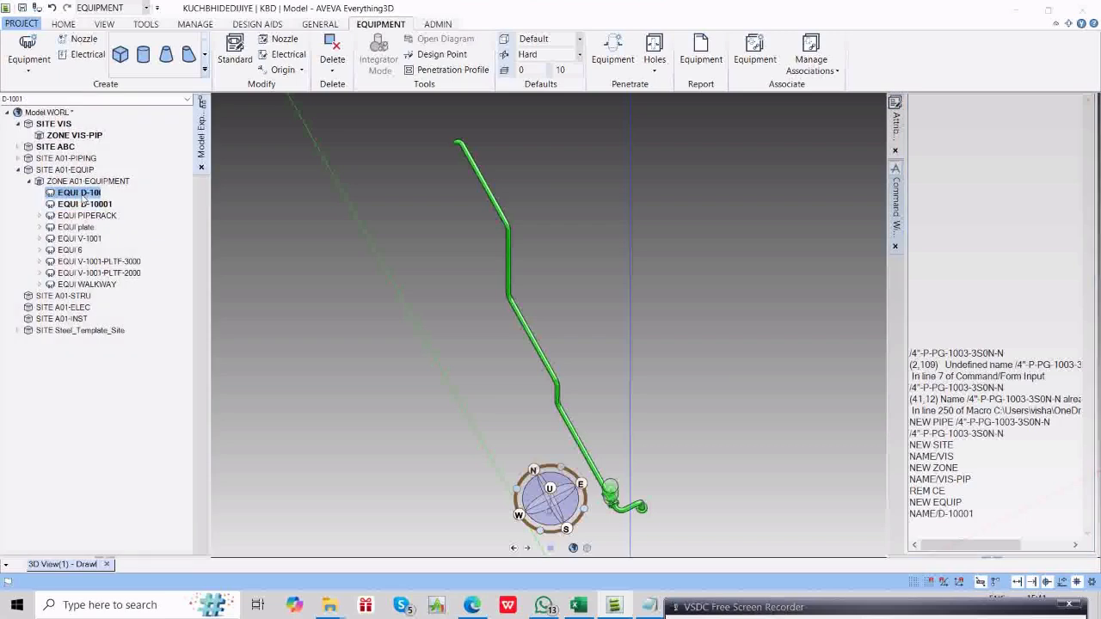
click(932, 531)
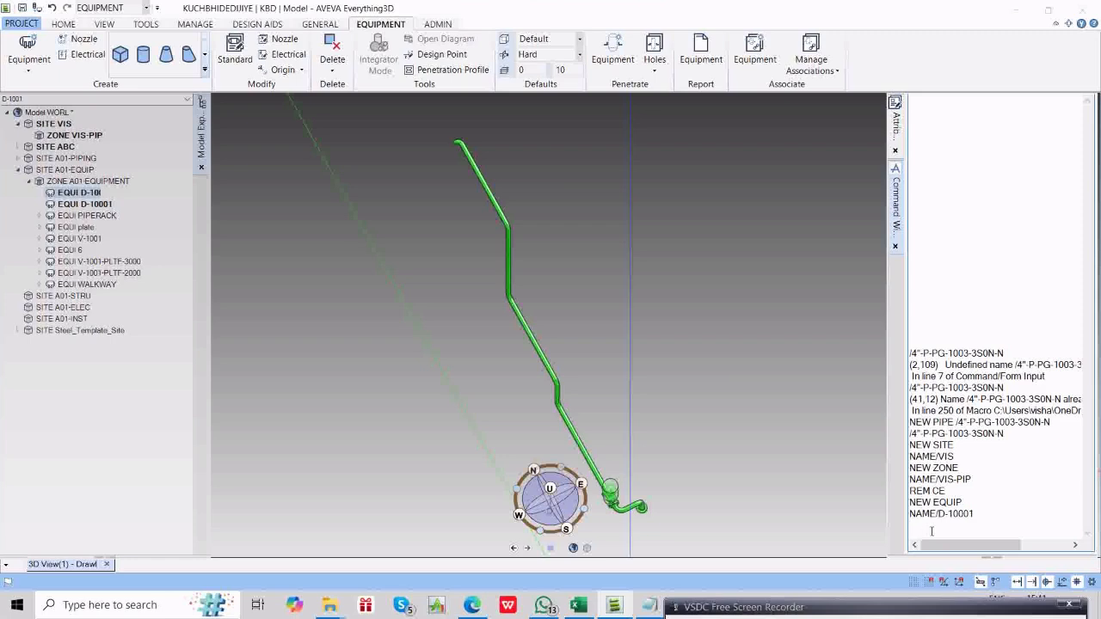
text(REM ALL)
key(Return)
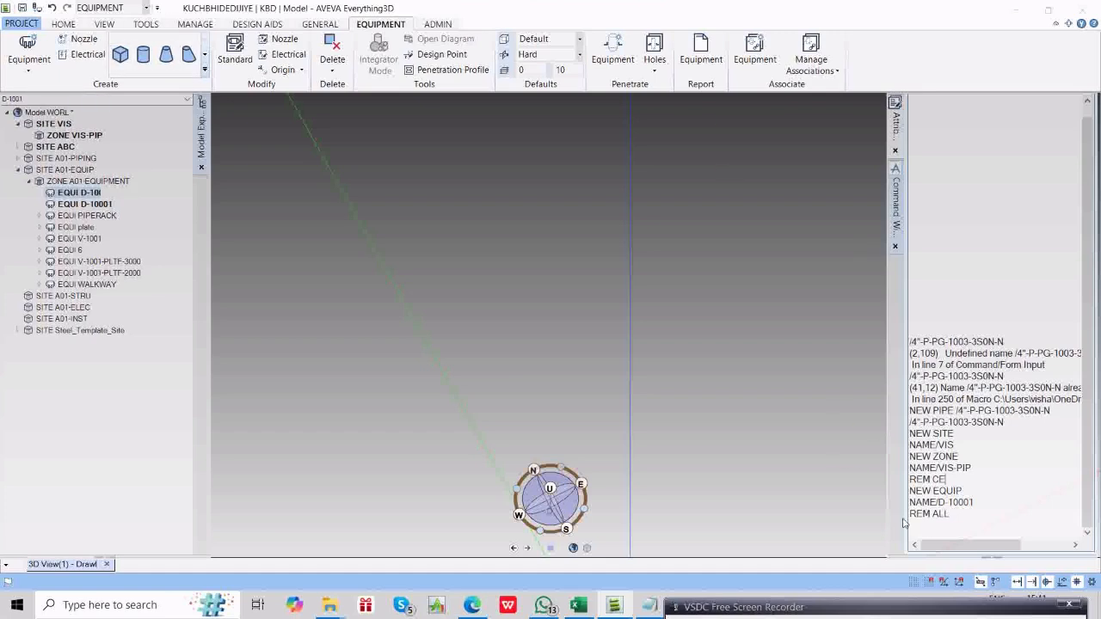
Create a box primitive under equipment D-1001 with the NEW BOX command.
click(930, 528)
text(NEW BOX)
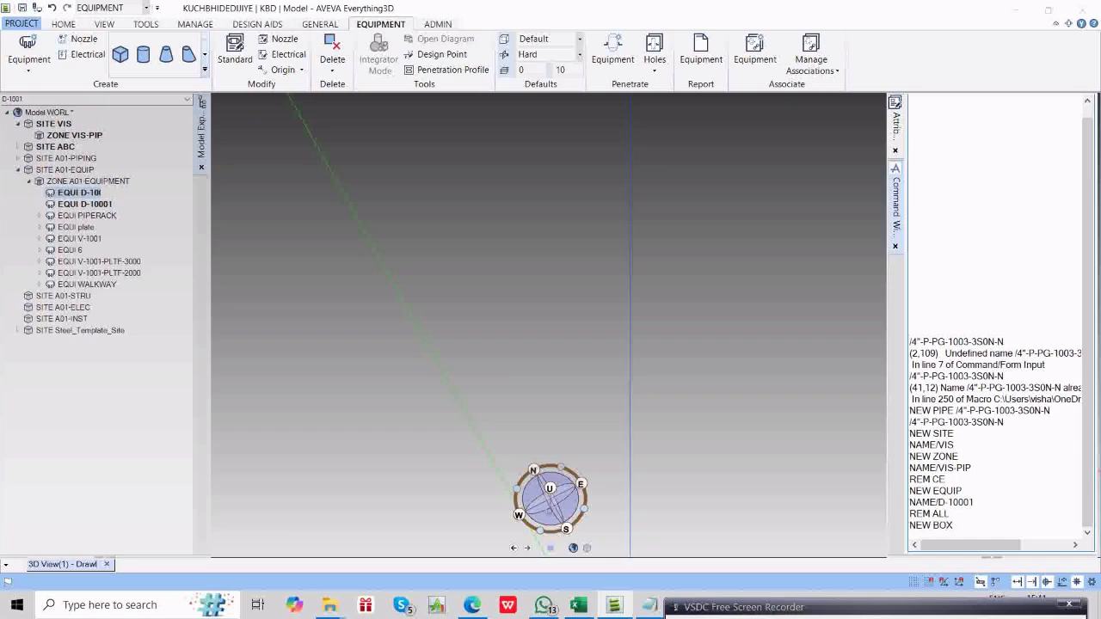
key(Return)
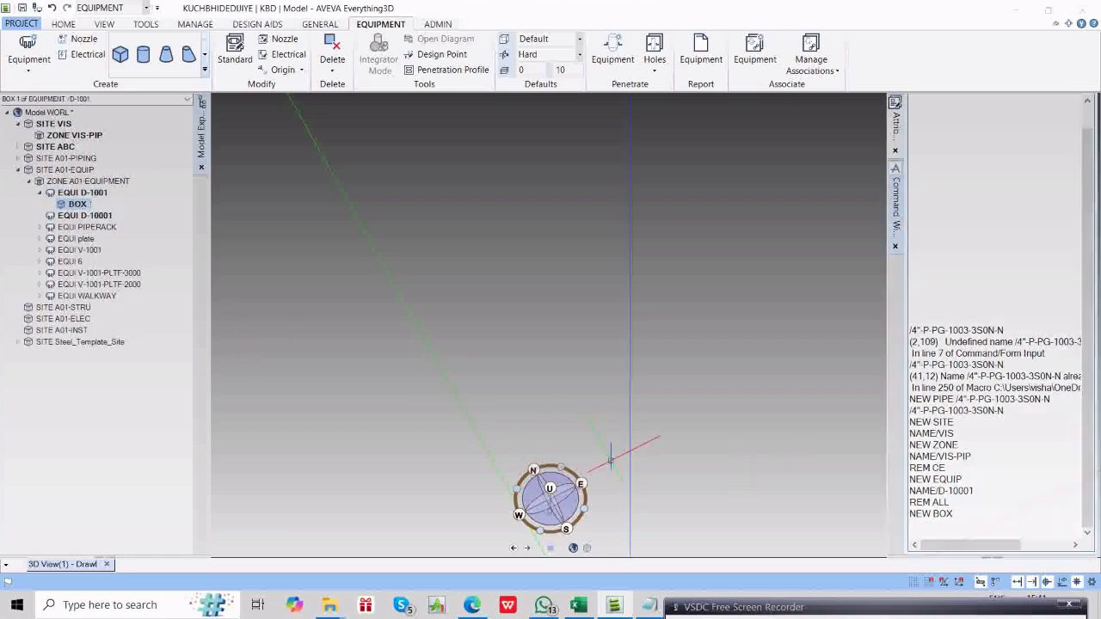
scroll(601, 487, down, 3)
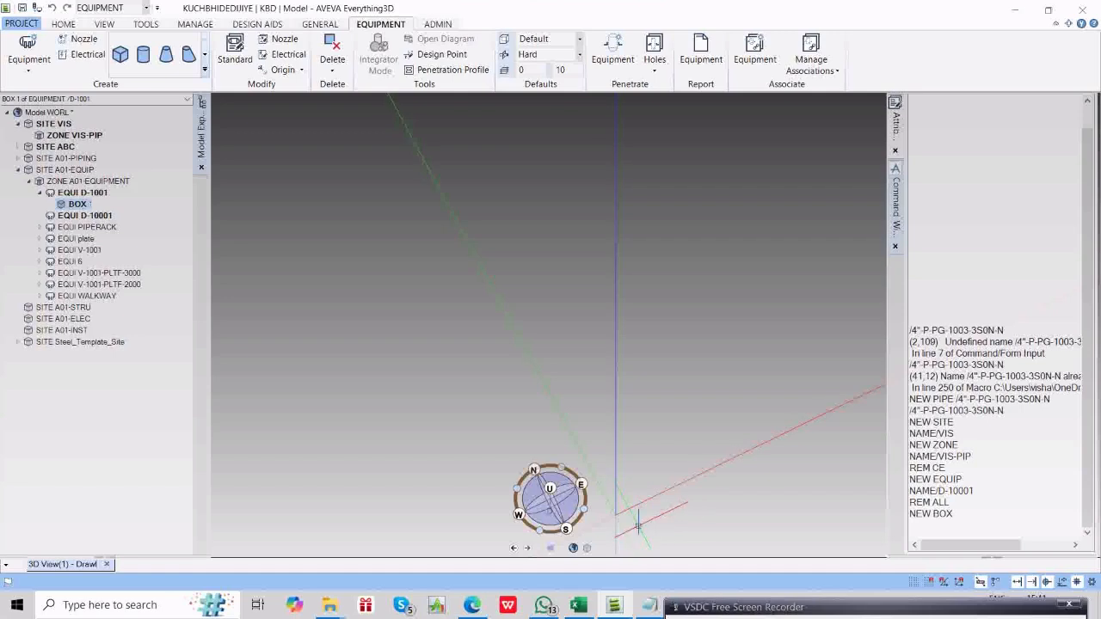
middle_drag(637, 523, 566, 419)
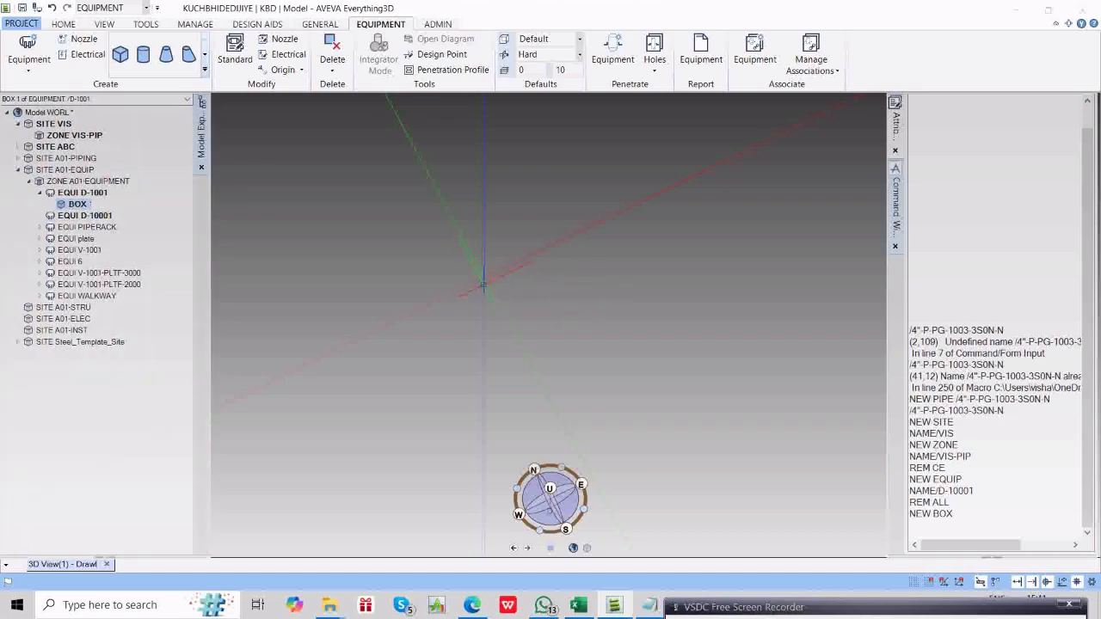
Set the new box's Xlength, Ylength and Zlength attributes to 1000 mm each.
click(895, 125)
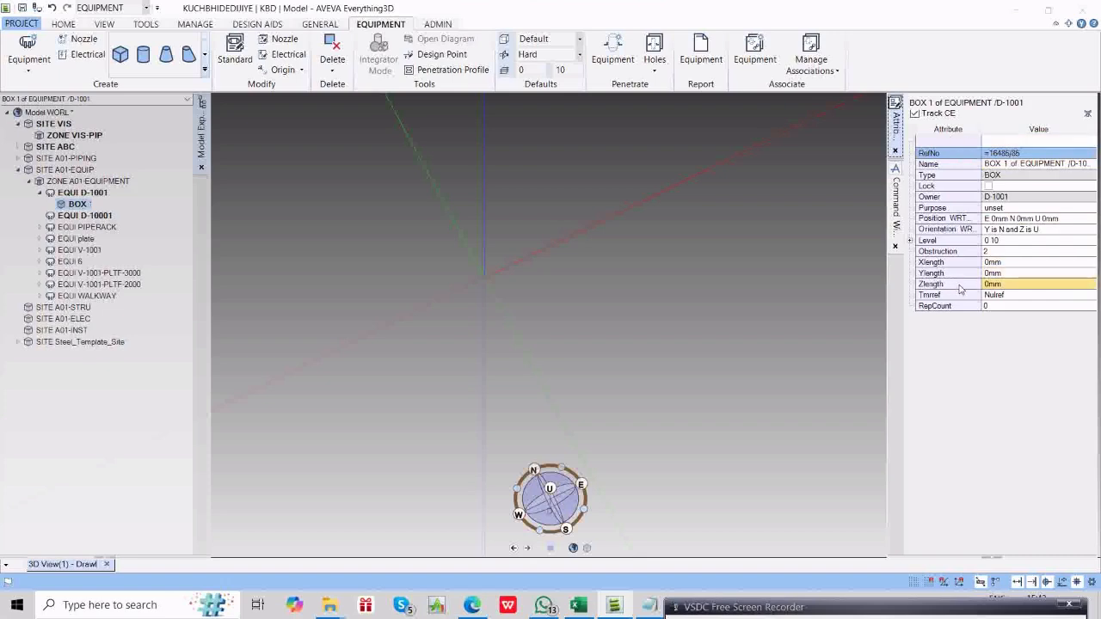
click(1014, 265)
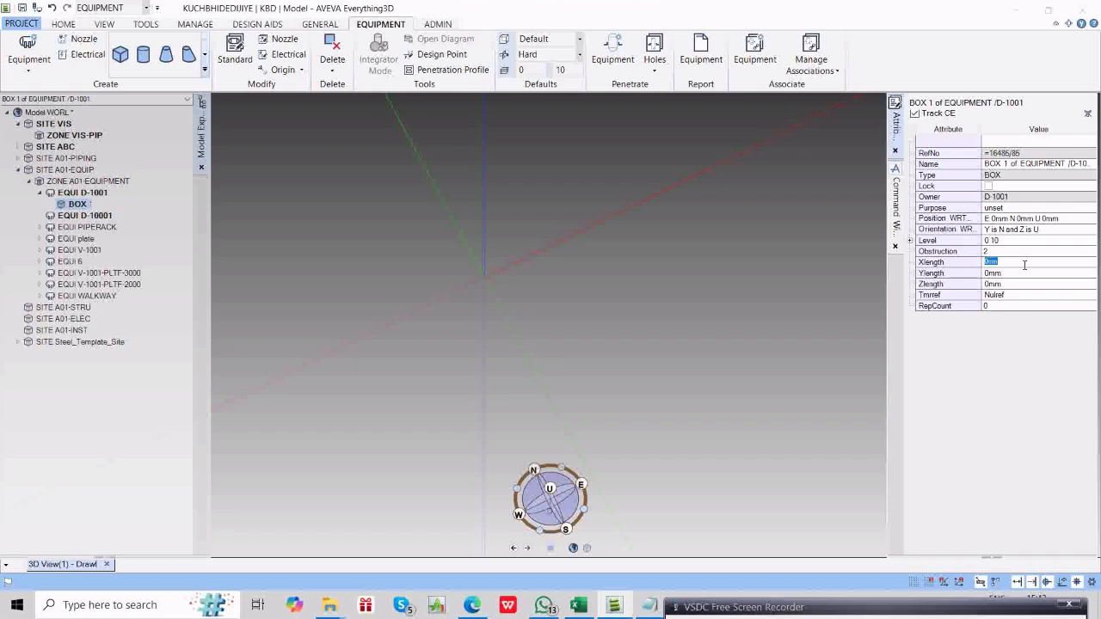
text(1000)
key(Return)
click(1021, 274)
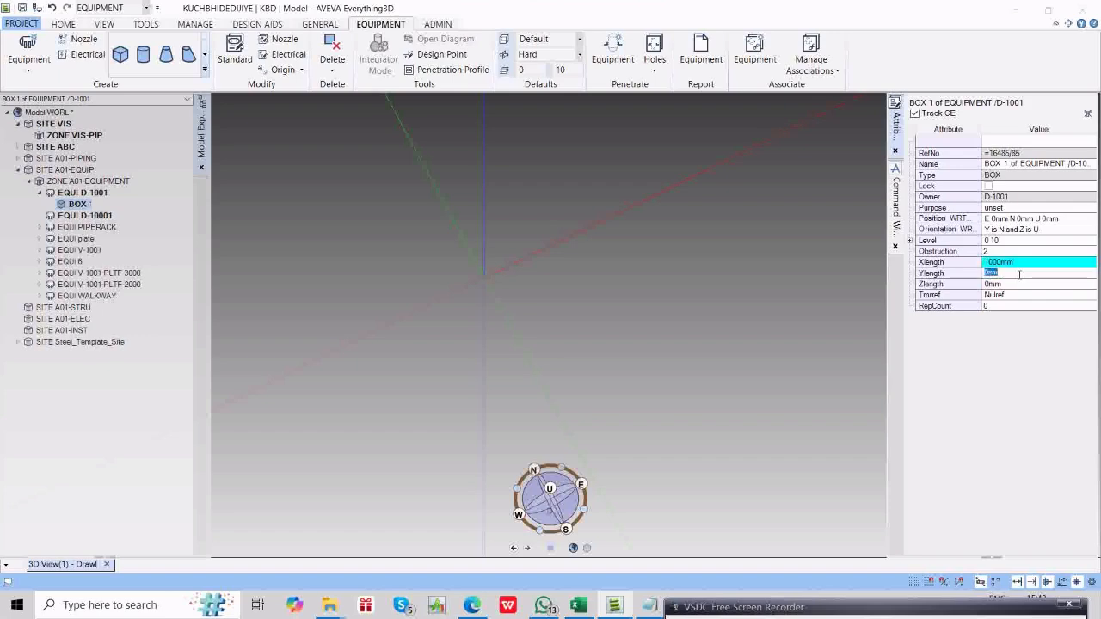
text(1000)
key(Return)
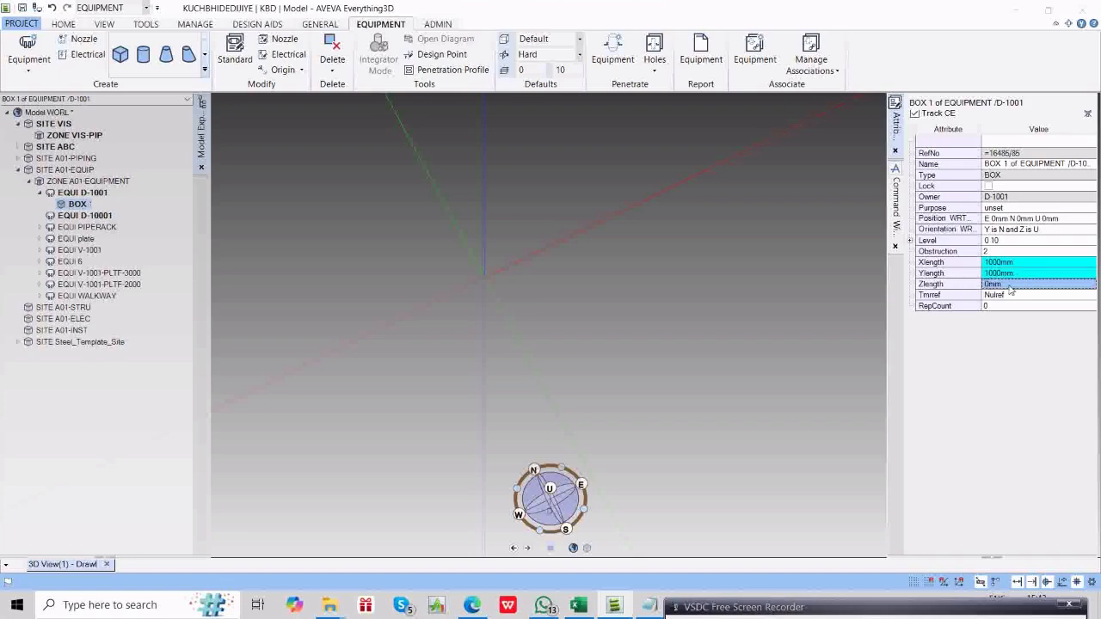
click(1020, 284)
text(100)
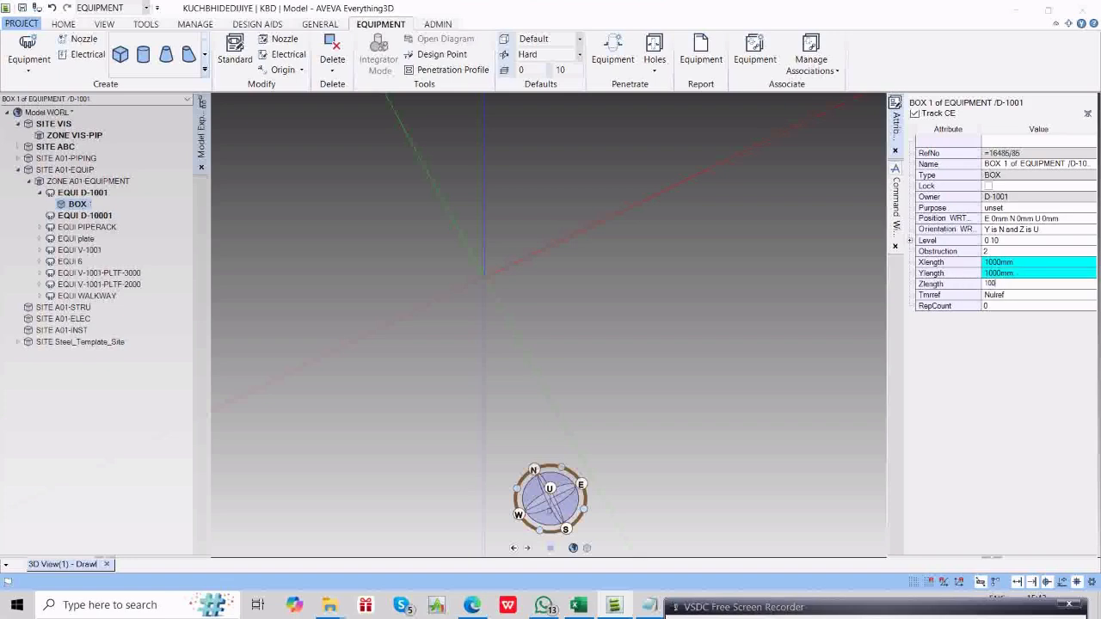
text(0)
key(Return)
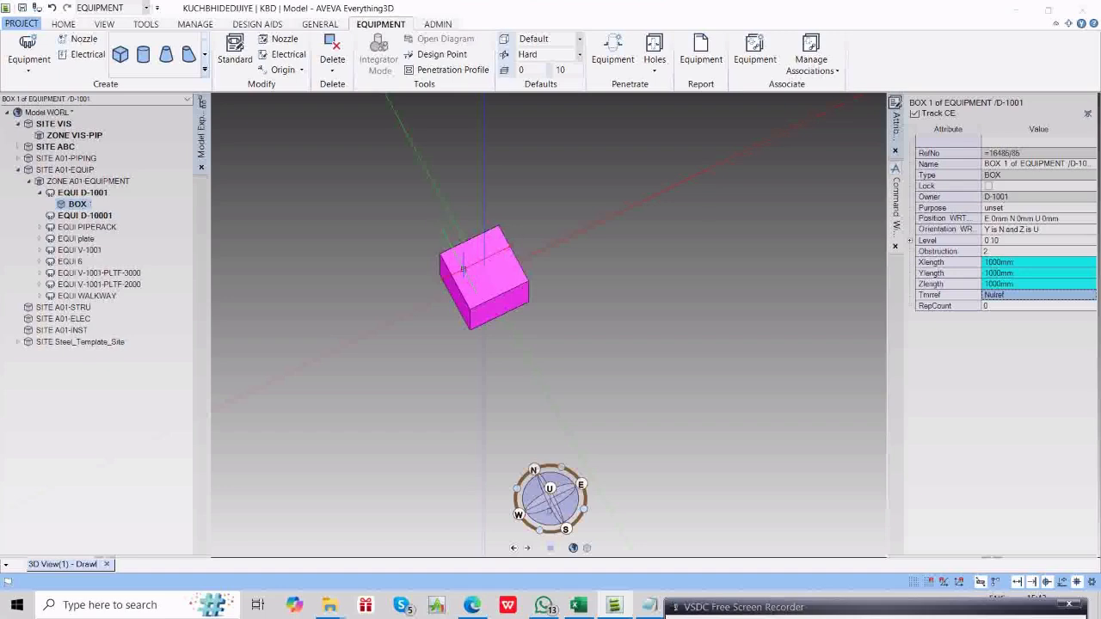
middle_drag(479, 249, 567, 123)
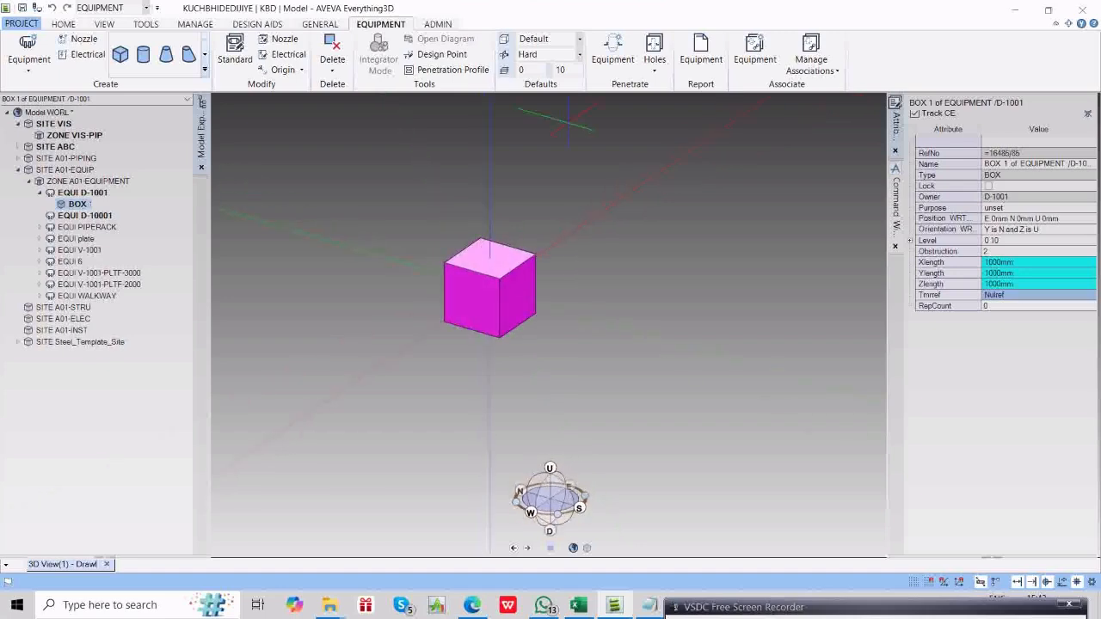
Resize the box with the single command XLEN 2000 YLEN 5000 ZLEN 2000.
click(894, 205)
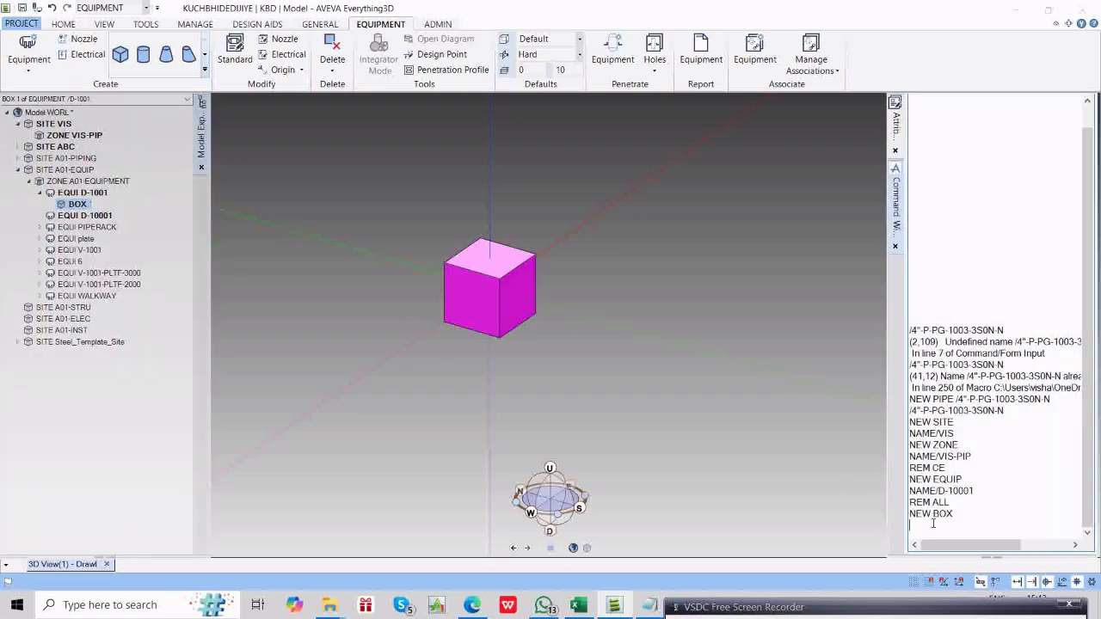
text(XLEN 2000 YLEN 5000 ZLEN 2)
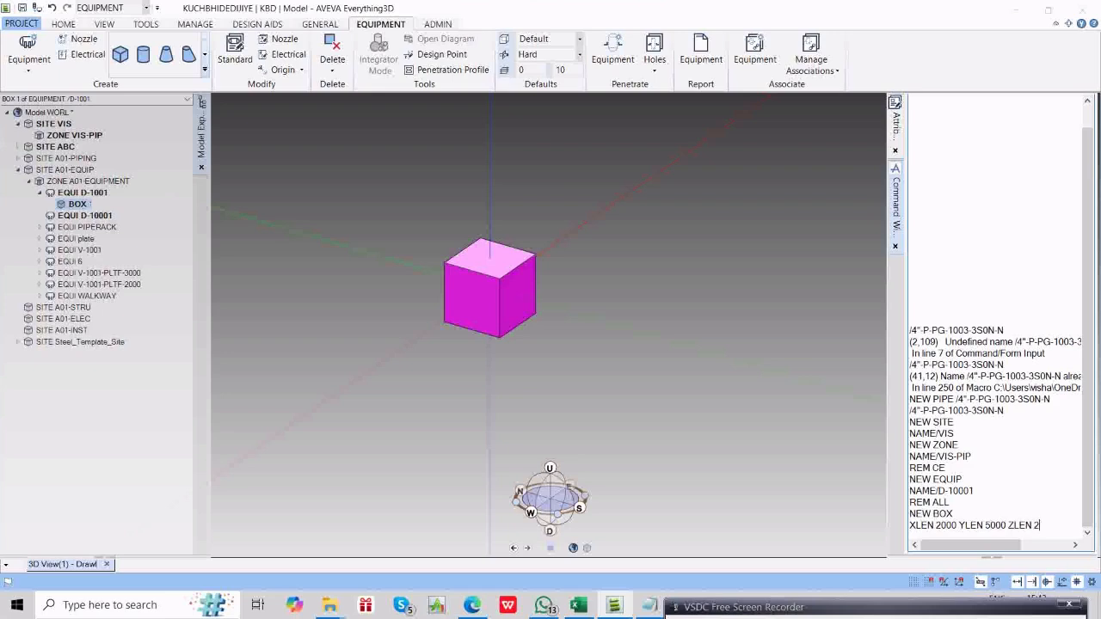
text(000)
key(Return)
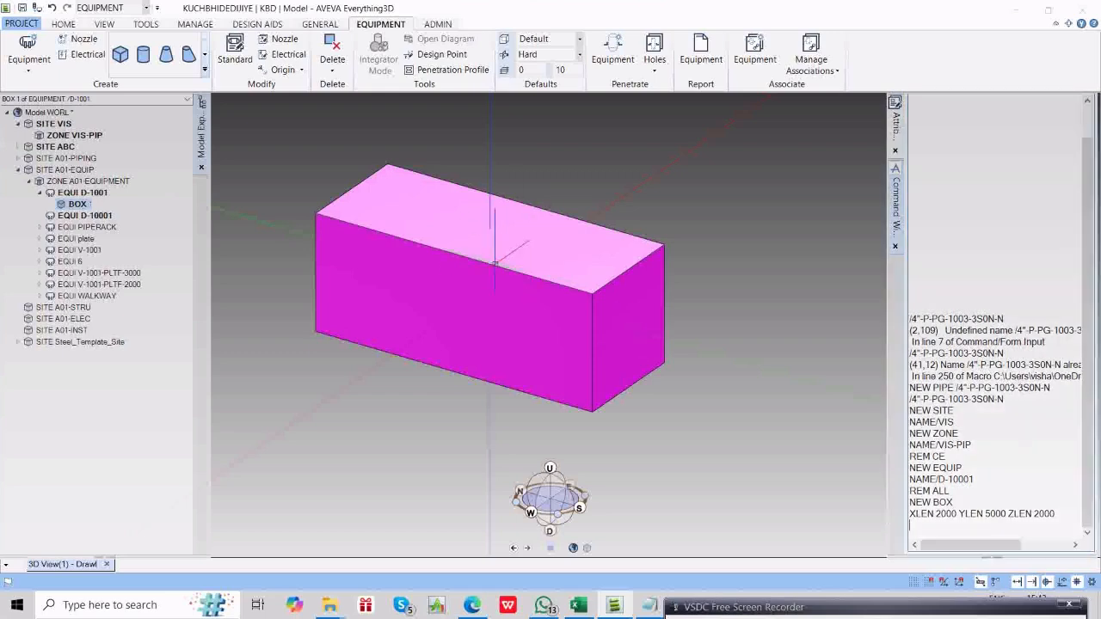
middle_drag(599, 314, 411, 308)
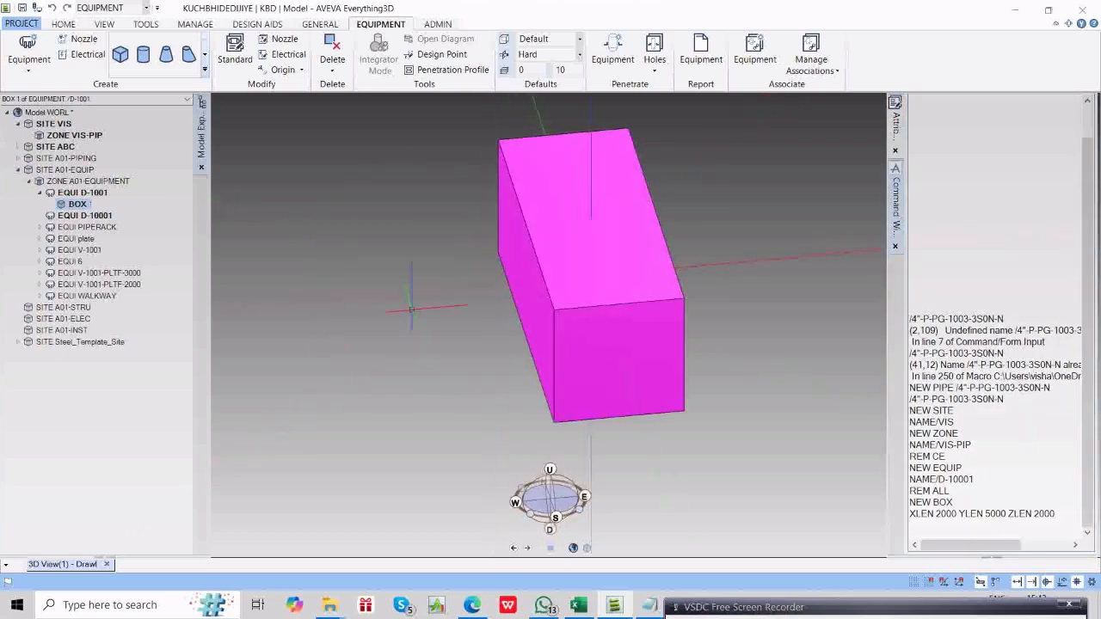
Reuse the previous sizing command for the box with YLEN changed to 7000.
click(1069, 513)
key(Return)
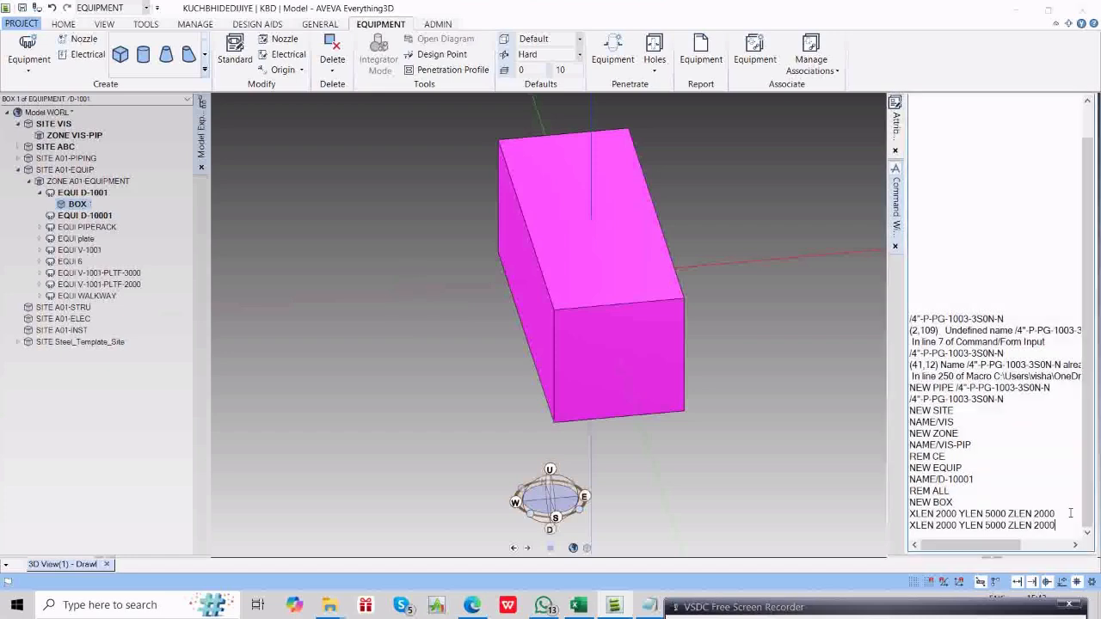
click(992, 524)
key(BackSpace)
text(7)
key(Return)
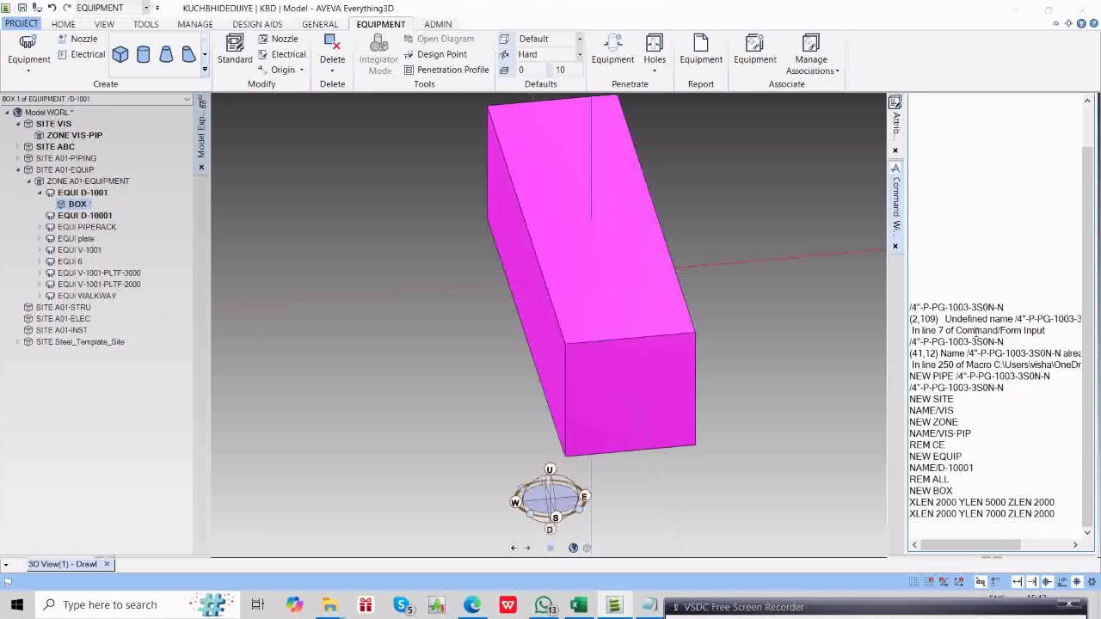
Set the box's Zlength attribute to 5000 mm.
click(896, 124)
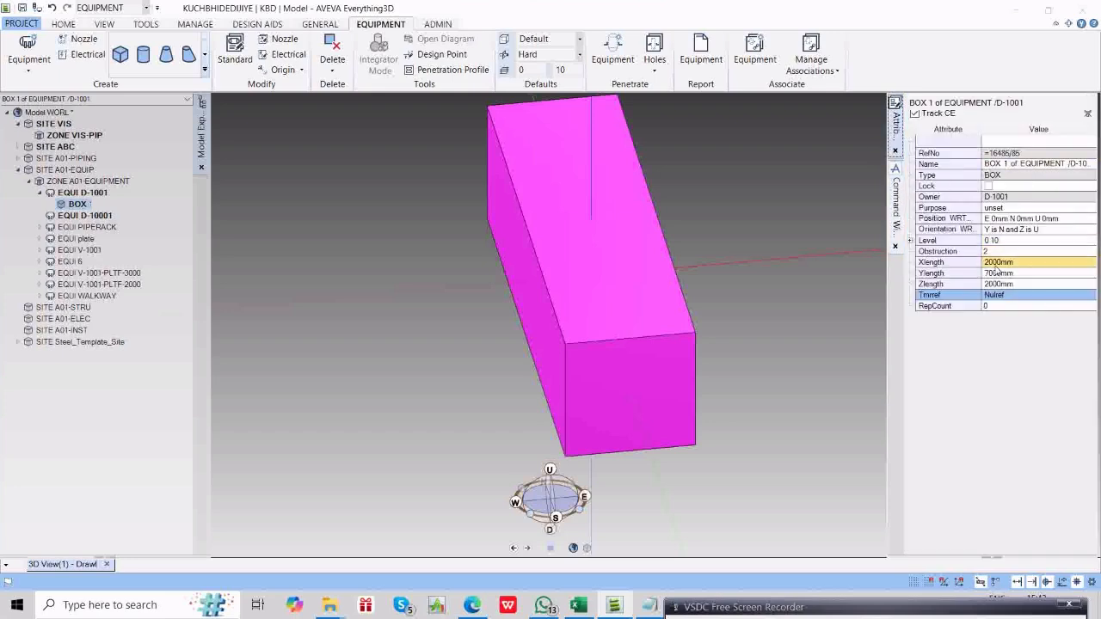
click(995, 284)
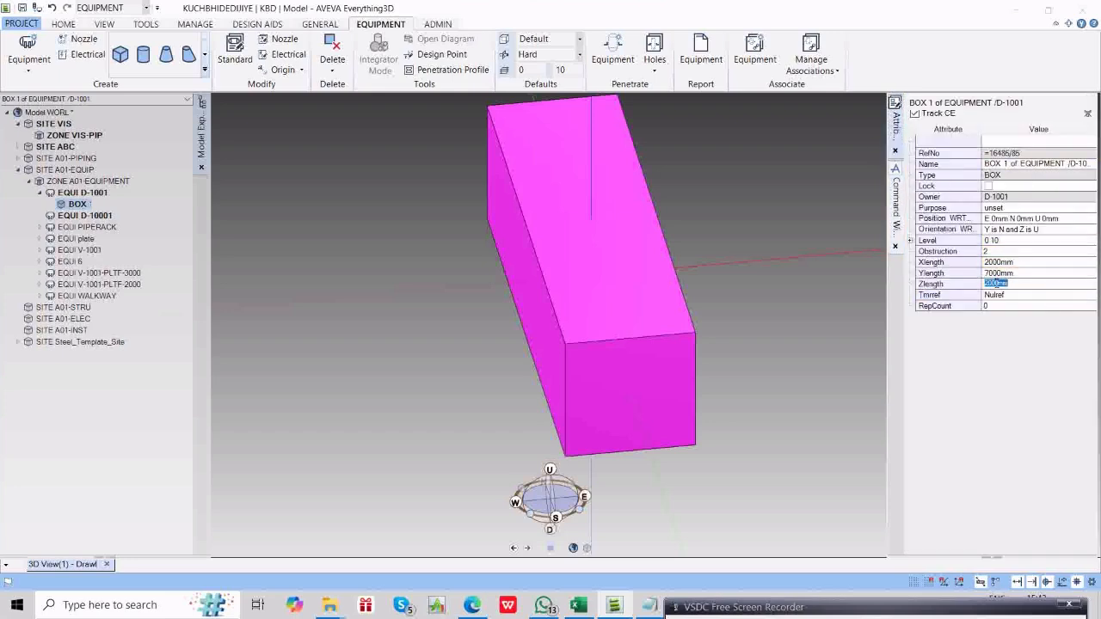
text(5000)
key(Return)
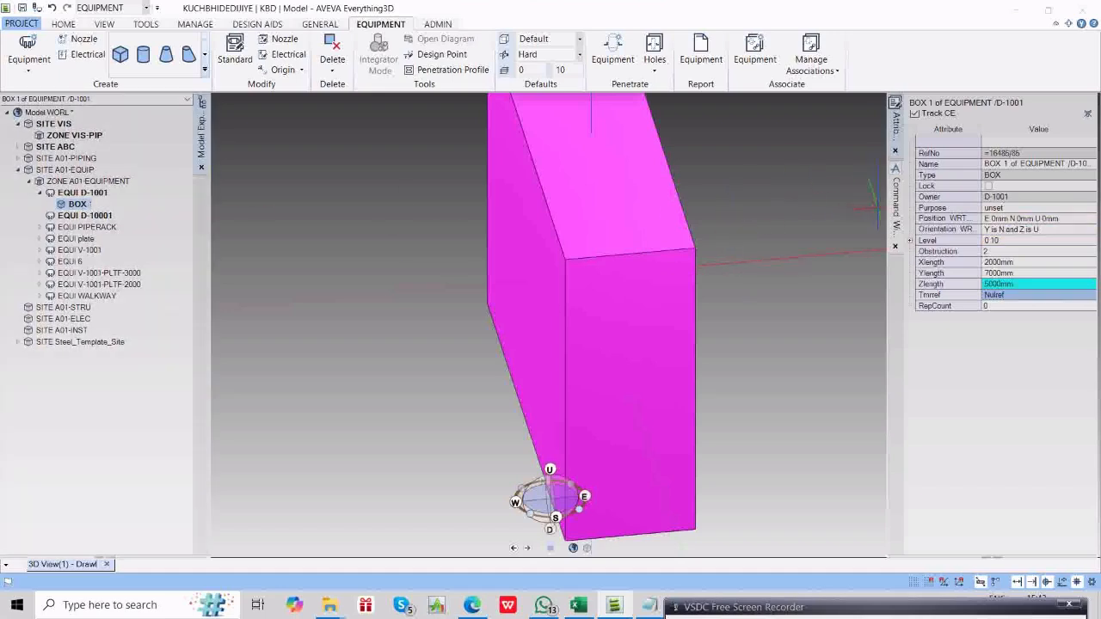
Move the box 5000 mm west relative to the world with the command BY W 5000 WRT/*.
click(894, 214)
scroll(658, 246, down, 5)
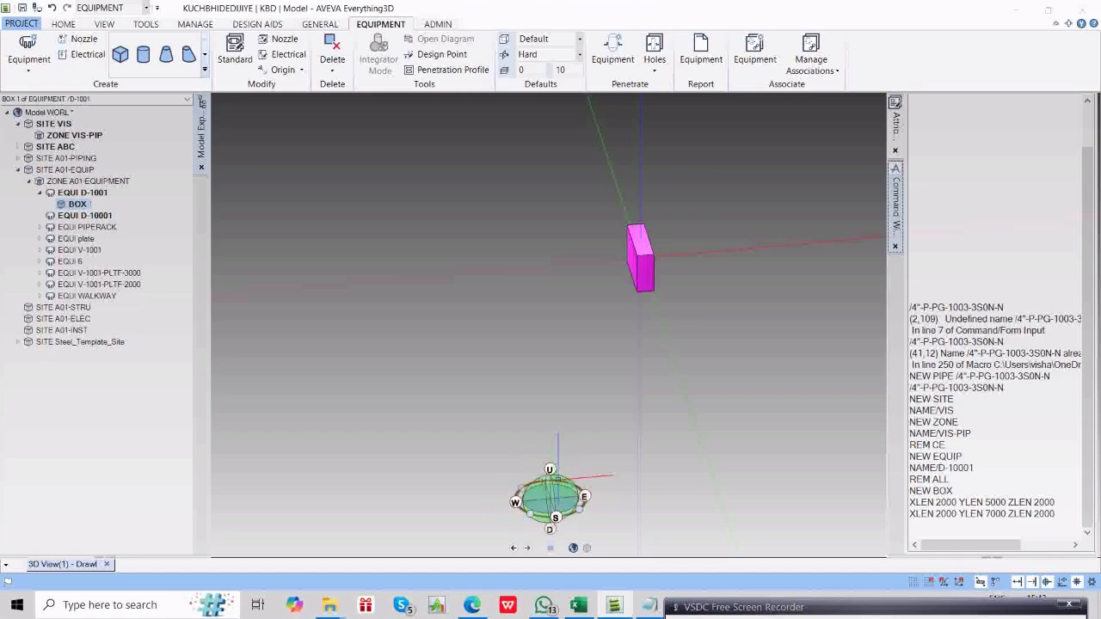
mouse_move(564, 510)
mouse_down()
mouse_move(579, 507)
mouse_move(568, 516)
mouse_up()
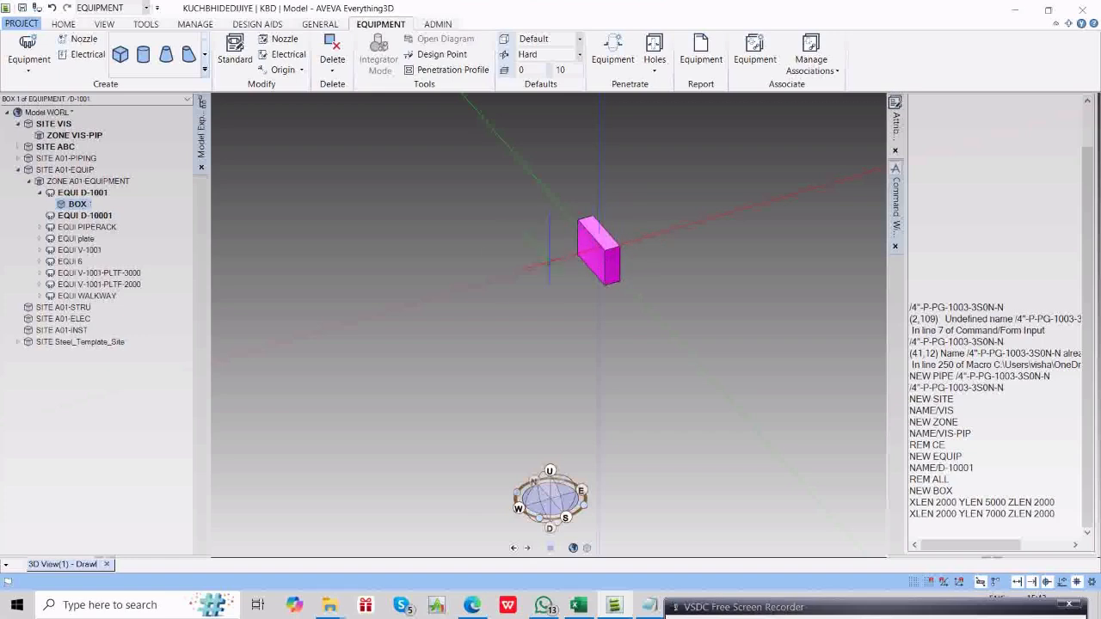
middle_drag(549, 333, 540, 332)
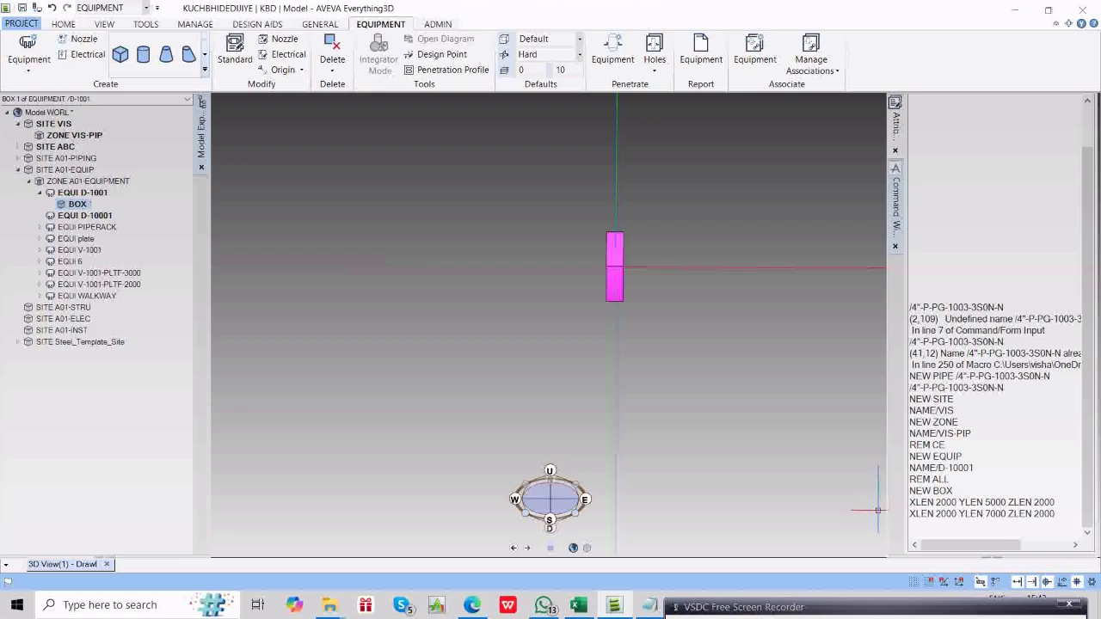
click(1002, 509)
text(BY)
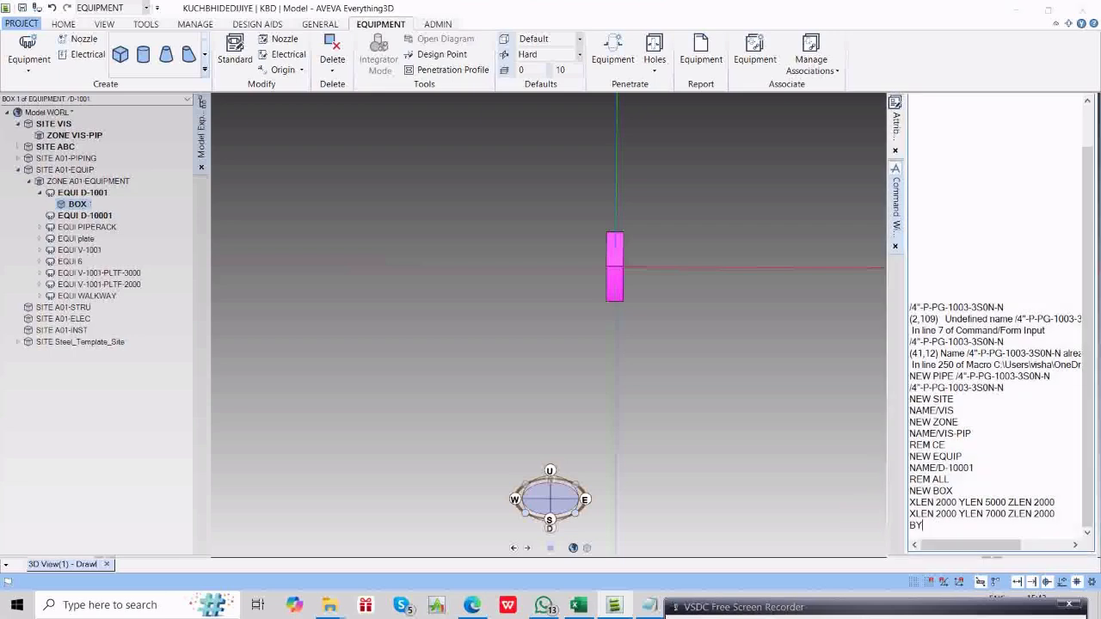
text( W 5000)
text(WRT/*)
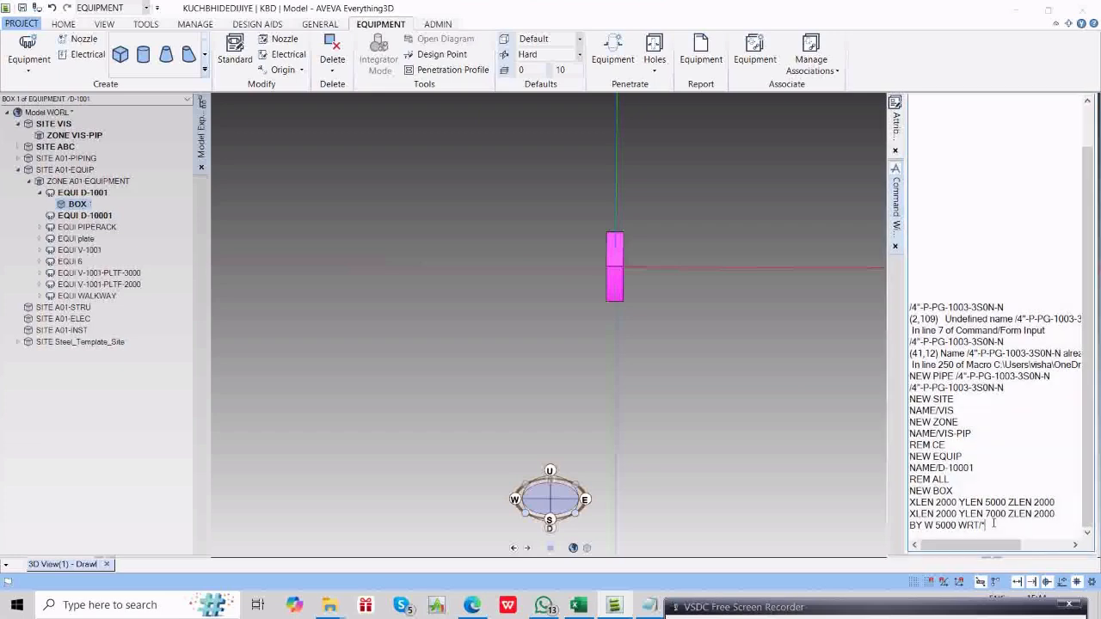
key(Return)
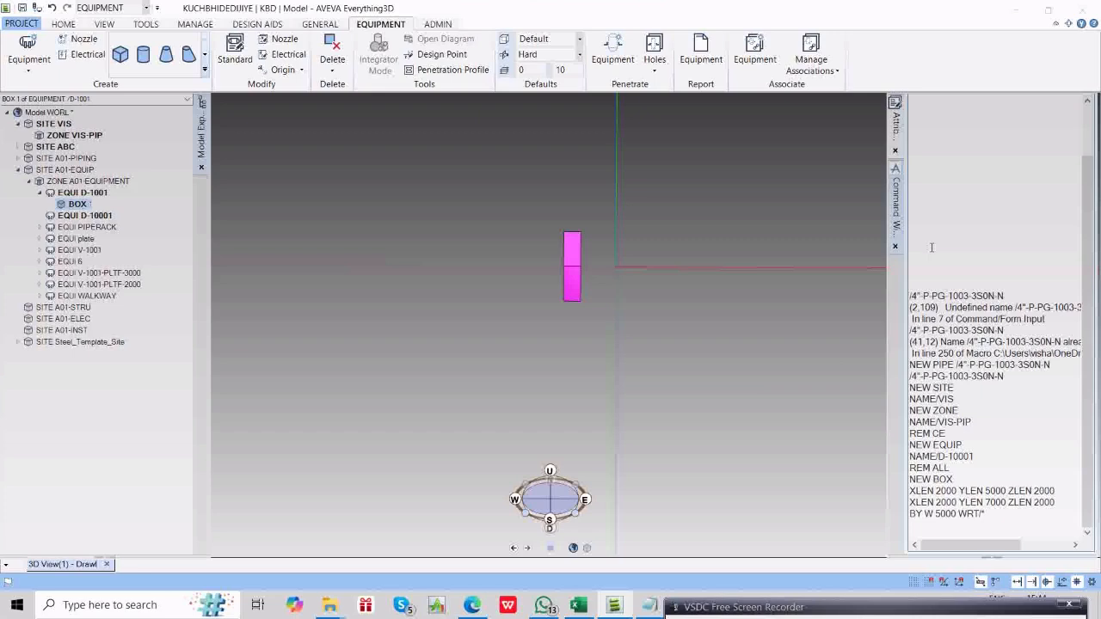
Make the moved box a cube by setting its Zlength, Ylength and Xlength attributes to 1000 mm.
mouse_move(894, 129)
click(1017, 284)
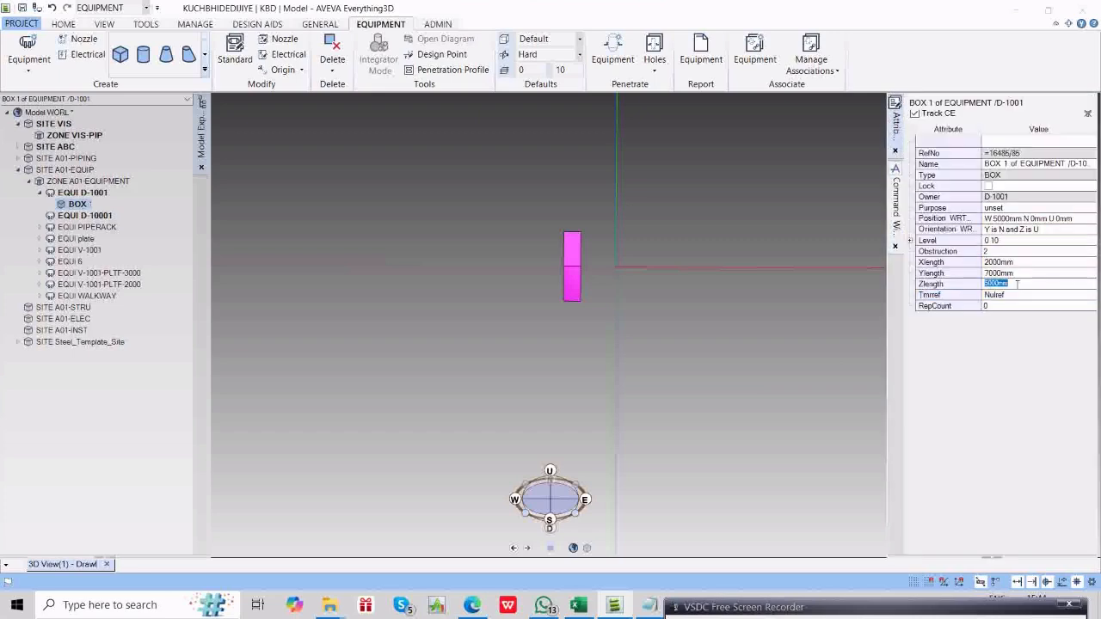
text(10)
click(1021, 272)
text(1)
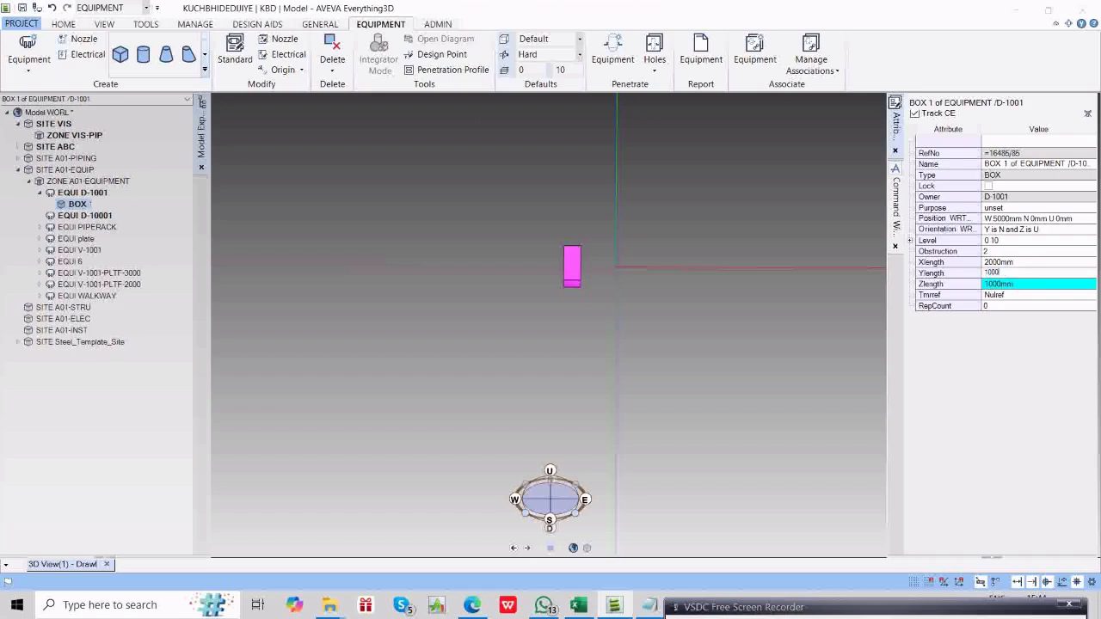
text(000)
click(1018, 261)
text(1000)
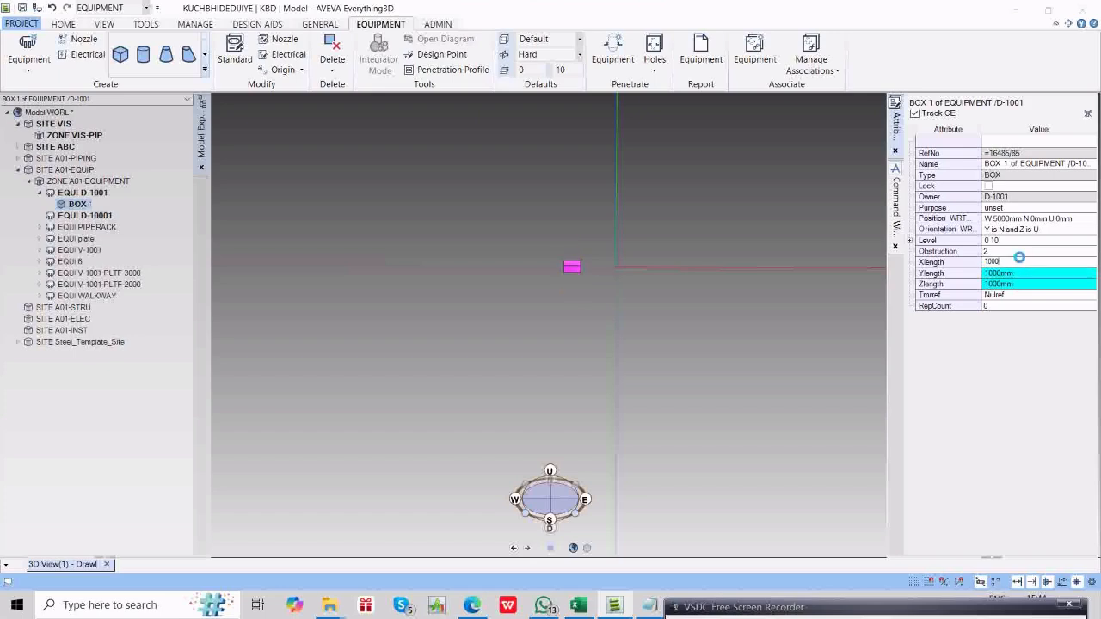
key(Return)
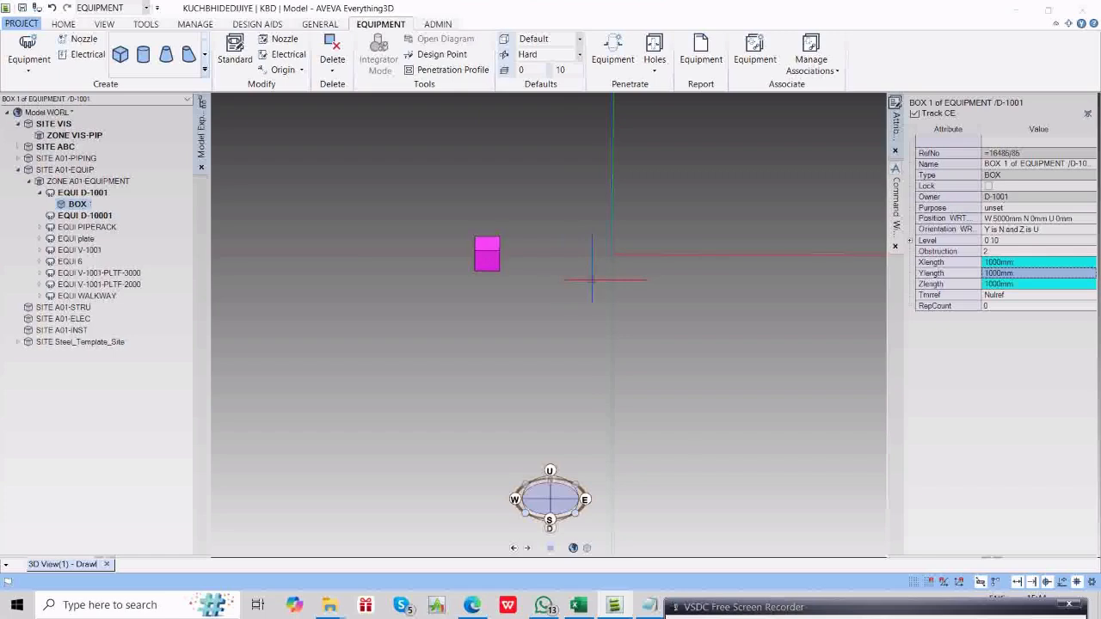
Create a new cylinder primitive under equipment D-1001 with the command NEW CYLI.
middle_drag(577, 274, 583, 275)
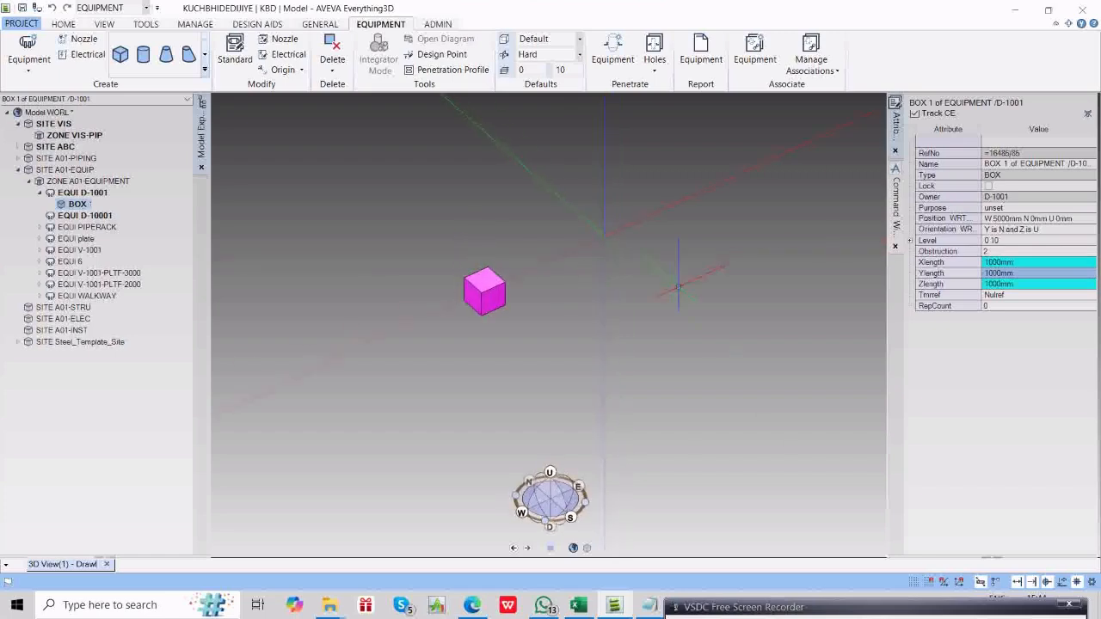
click(896, 204)
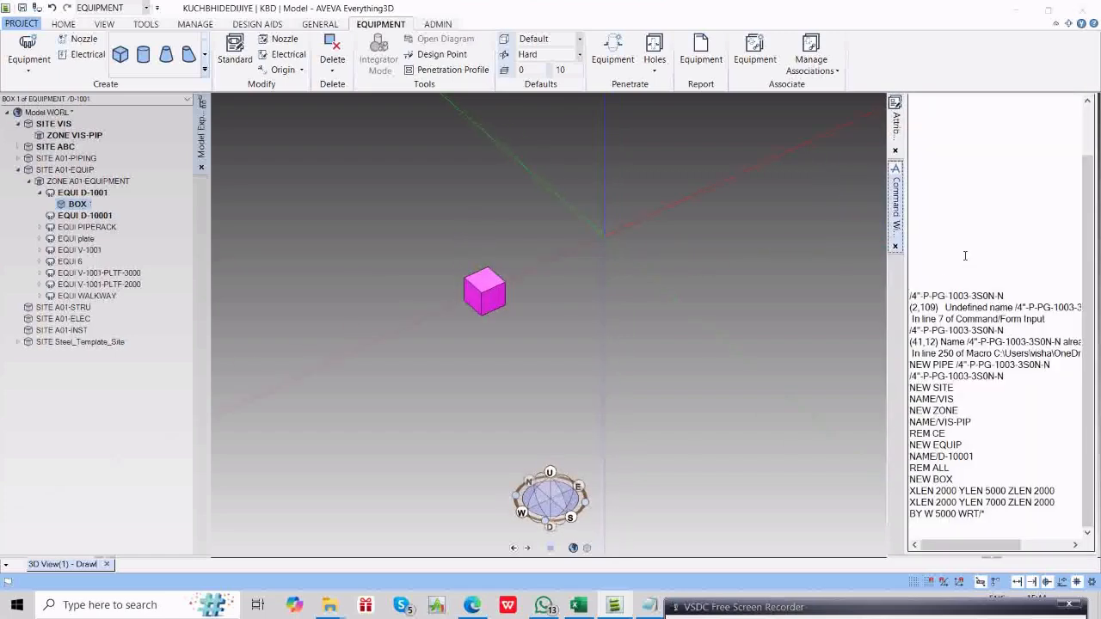
text(NEW)
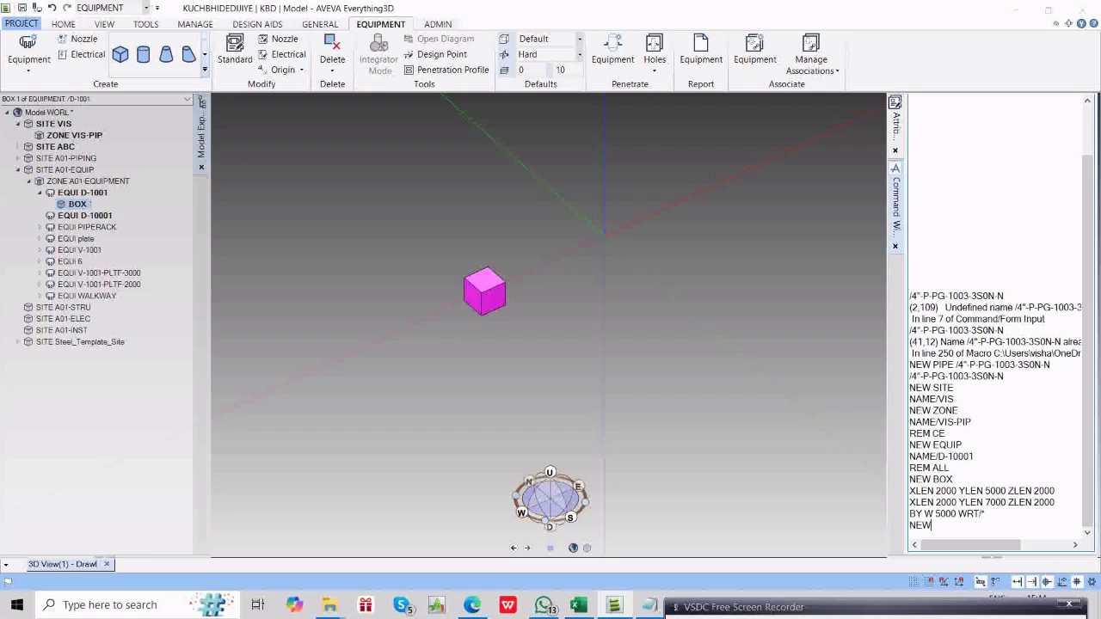
text( CYLI)
key(Return)
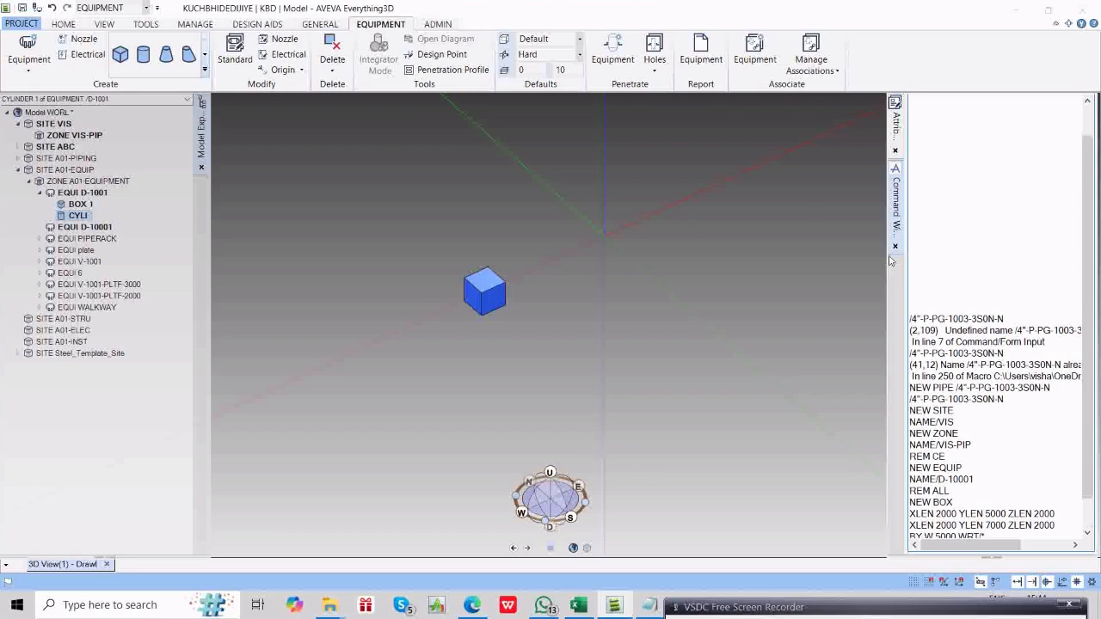
In the Notepad notes, complete the cylinder line as "CYLI - HEI AND DIA", and return to AVEVA Everything3D.
click(649, 604)
click(327, 124)
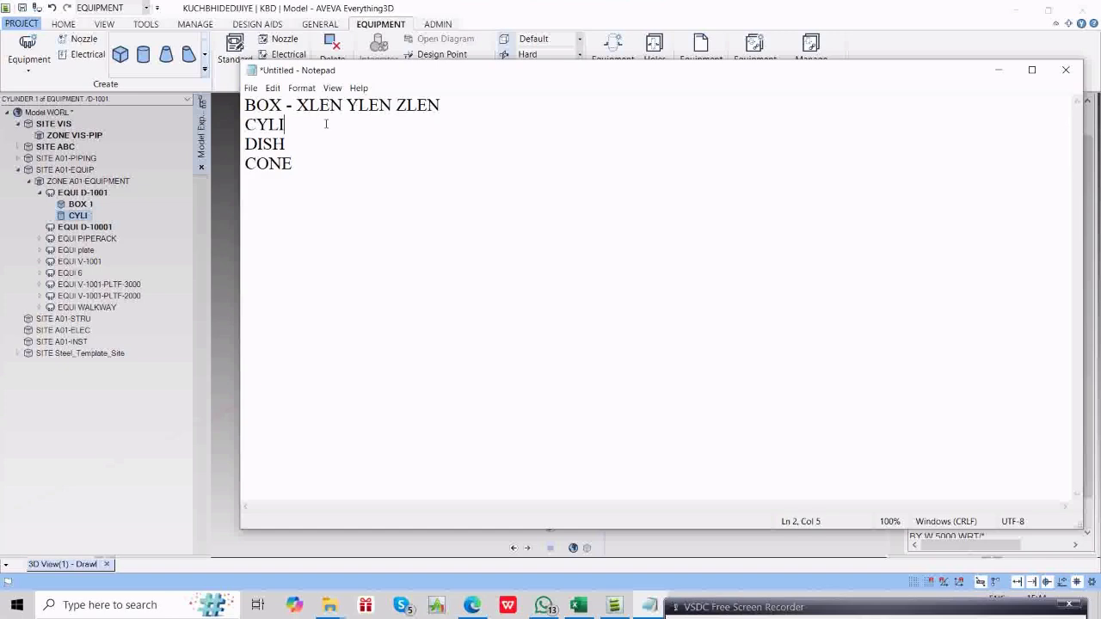
text(- HEI AND DIA)
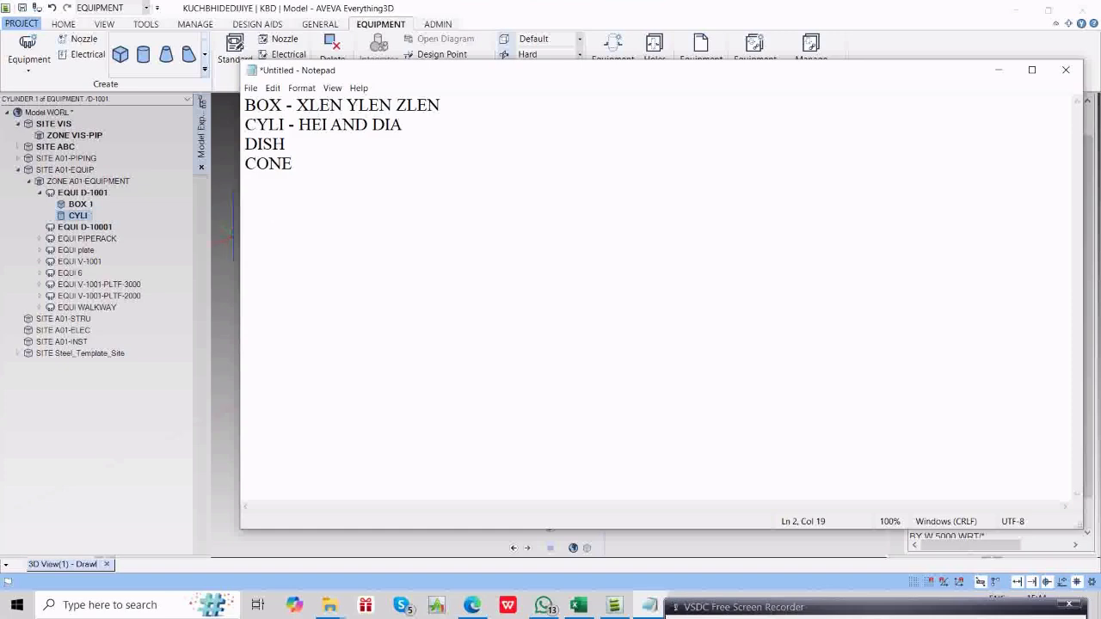
key(alt+Tab)
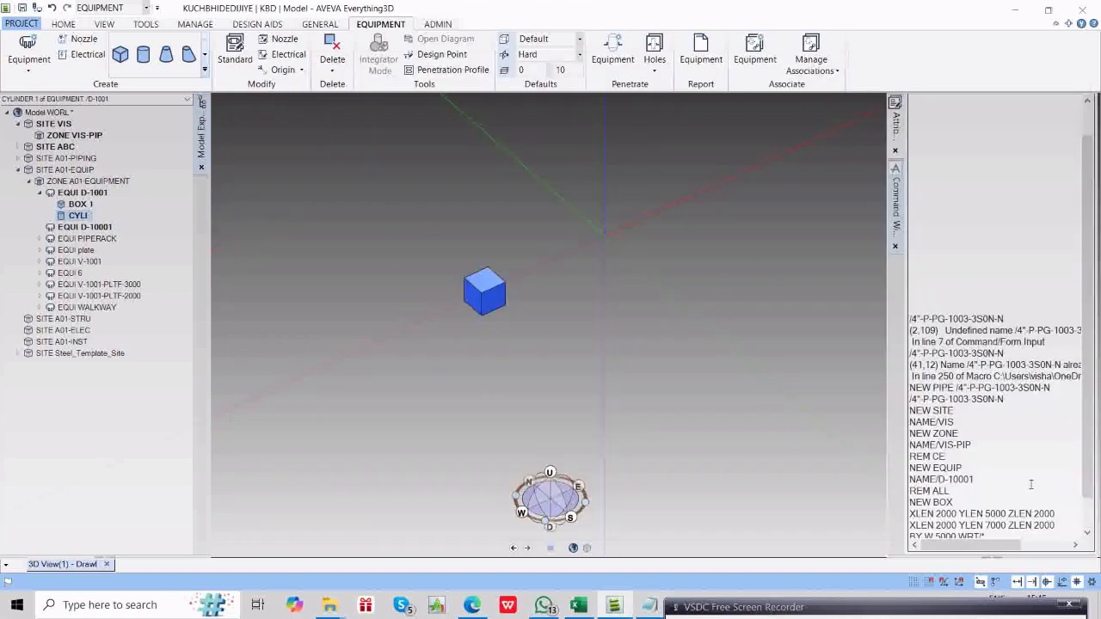
Size the new cylinder with the command HEI 5000 DIA 2000.
click(1030, 484)
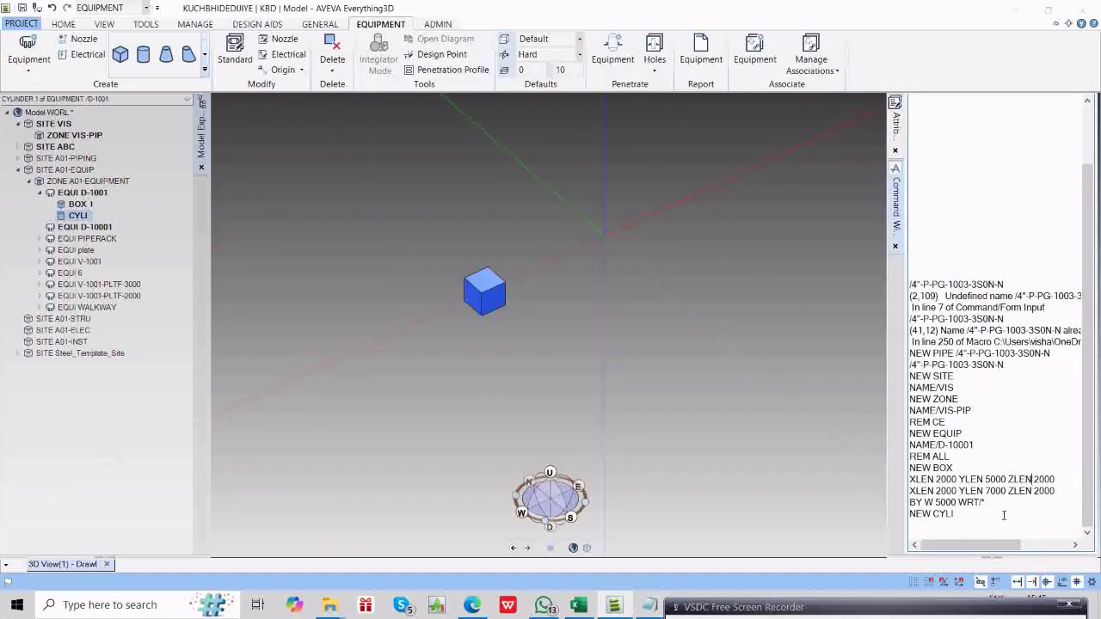
click(942, 533)
text(HEI)
text(5000 DIA 2000)
key(Return)
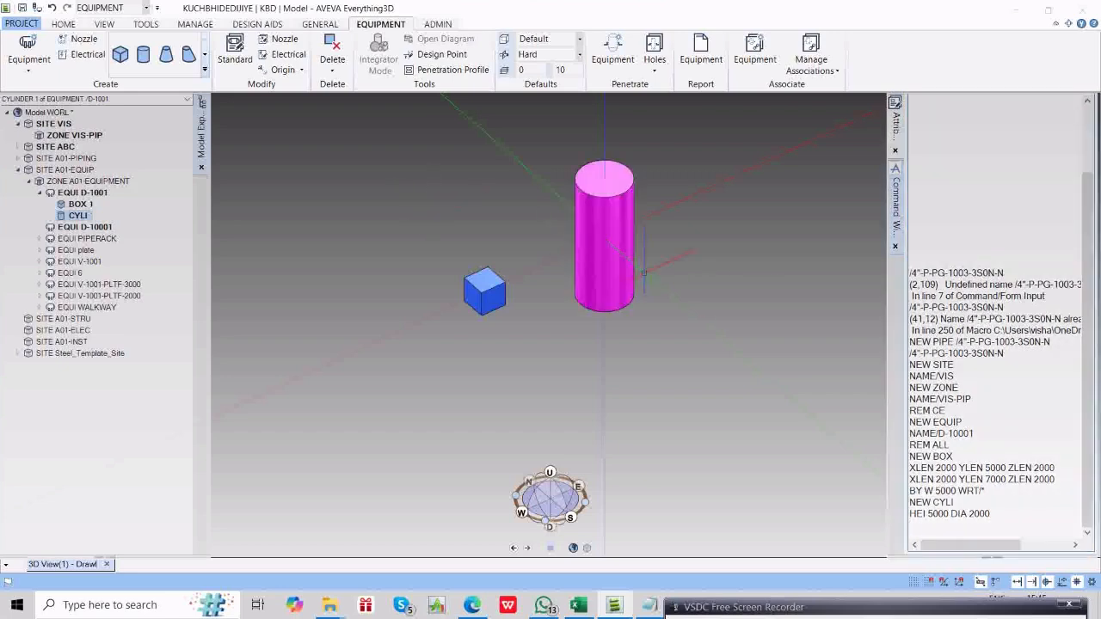
Move the cylinder 5000 mm east relative to the world with the command BY E 5000 WRT/*.
middle_drag(635, 264, 633, 264)
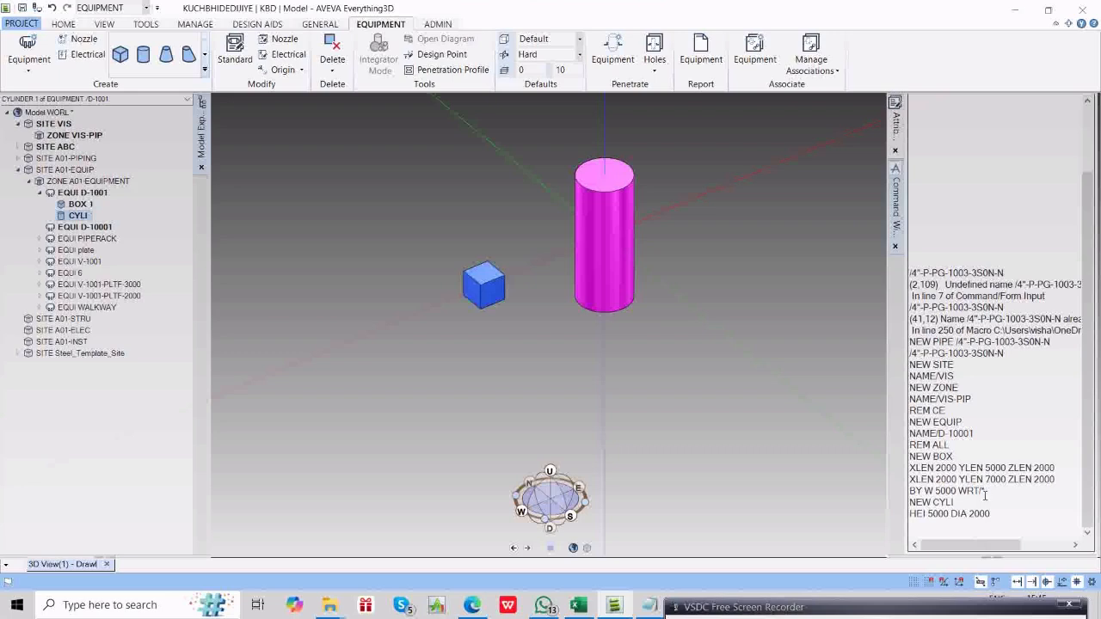
click(925, 528)
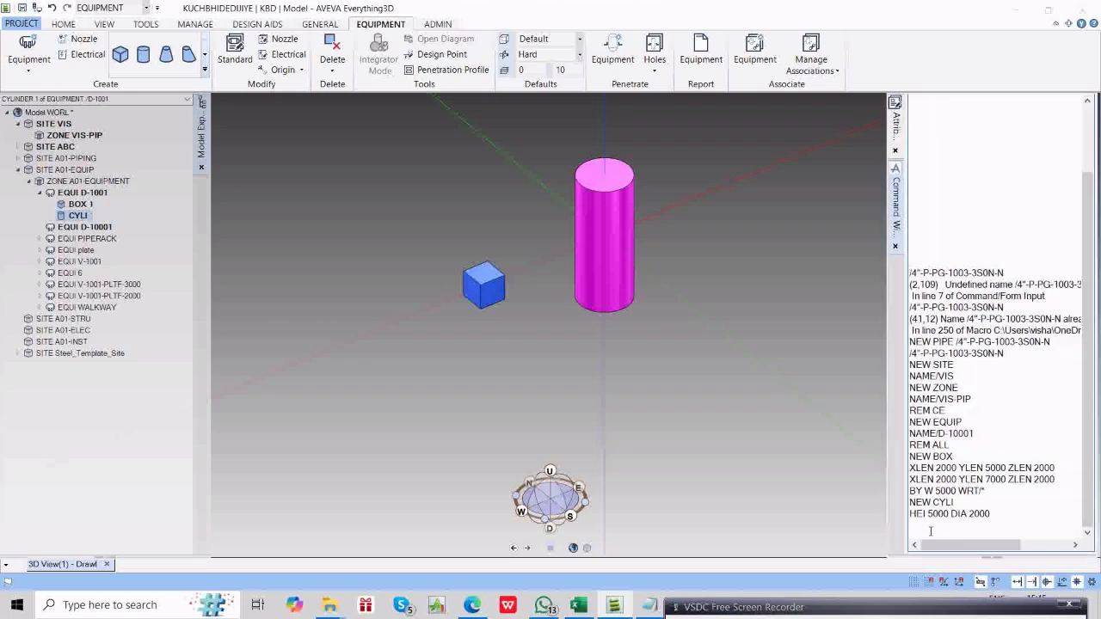
text(BY E 5000 WRT/*)
key(Return)
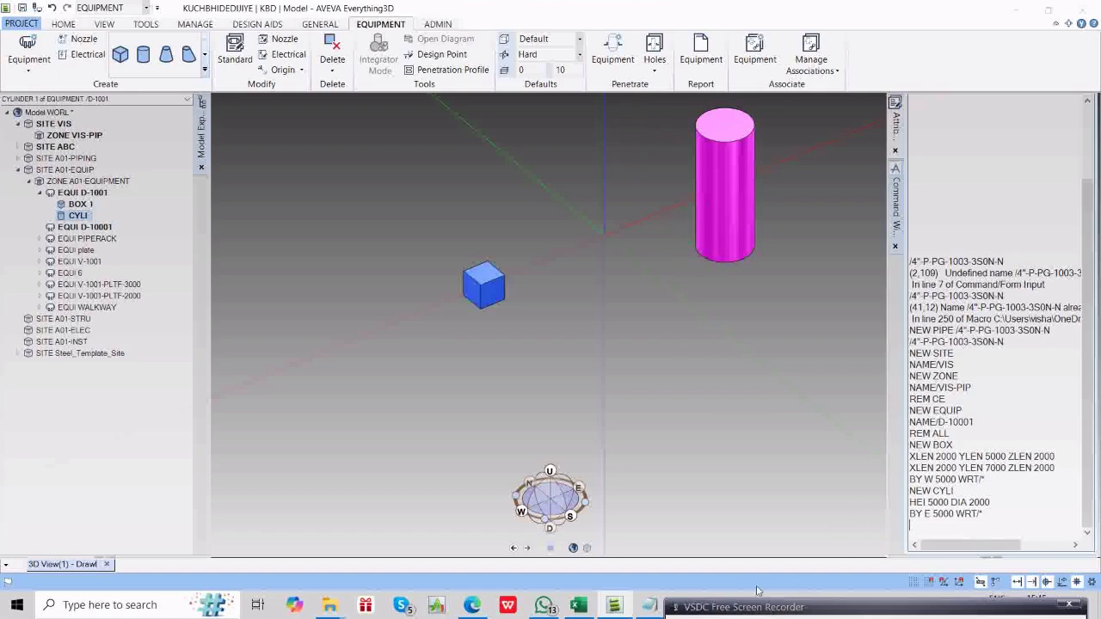
In the Notepad notes, complete the dish line as "DISH - DIA , RADIUS,HEI", and return to AVEVA Everything3D.
click(652, 606)
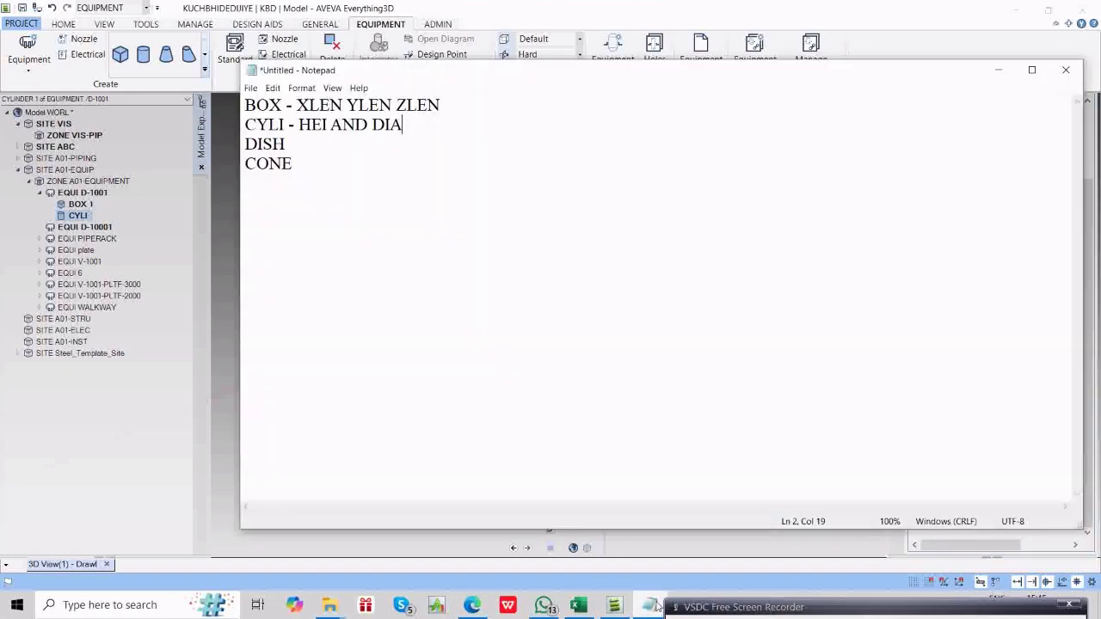
click(307, 146)
text(- DIA , RADIUS,HEI)
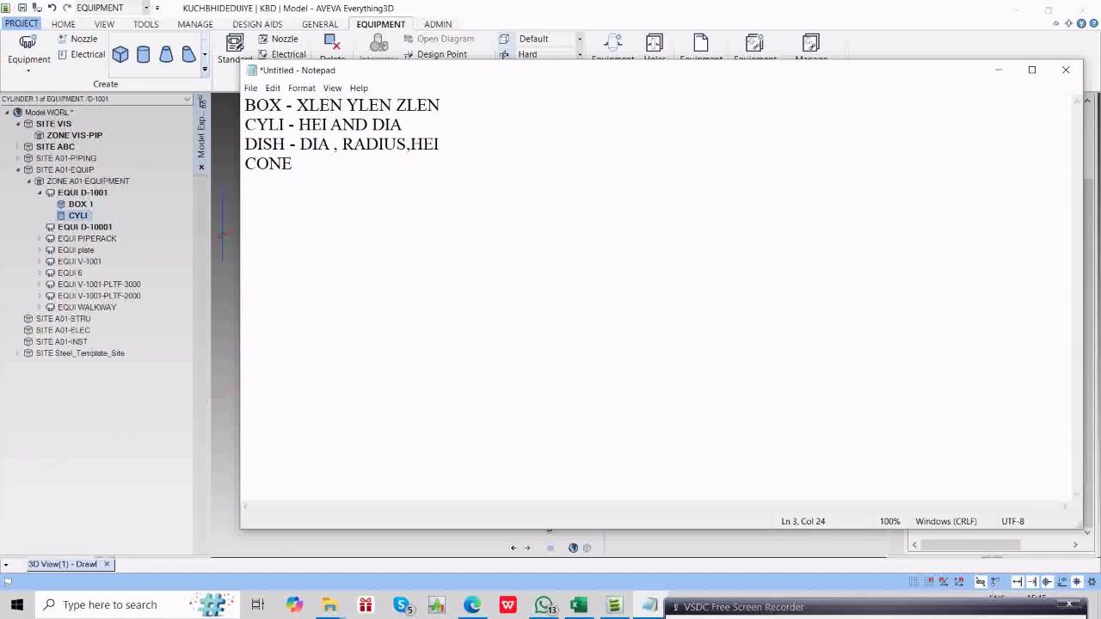
click(225, 244)
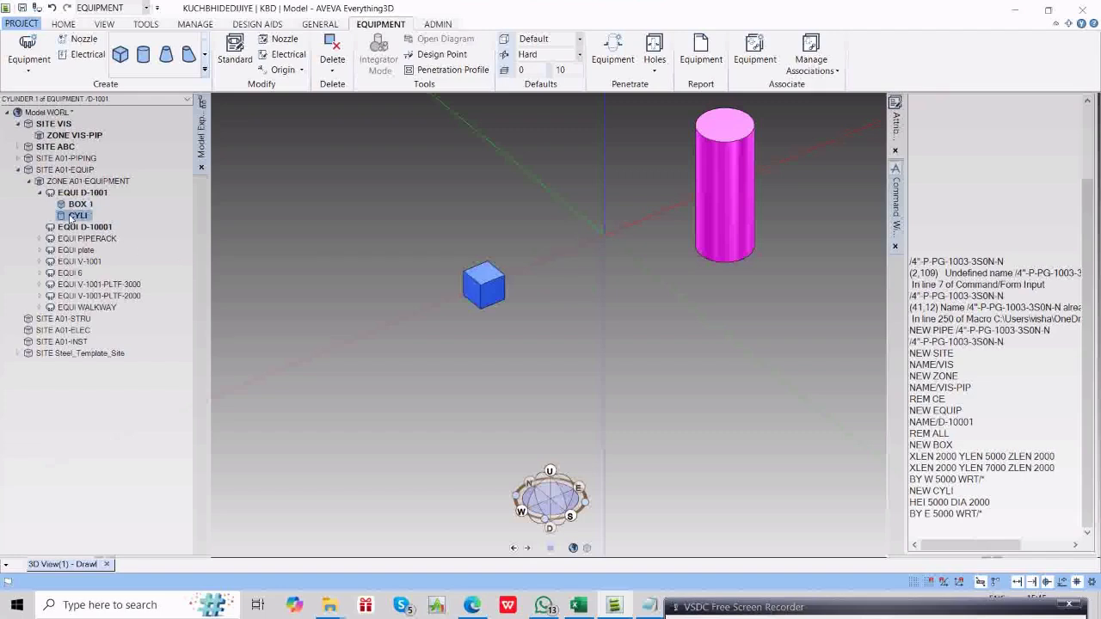
Check the cylinder's attributes and create a dish primitive under D-1001 with the command NEW DISH.
click(896, 128)
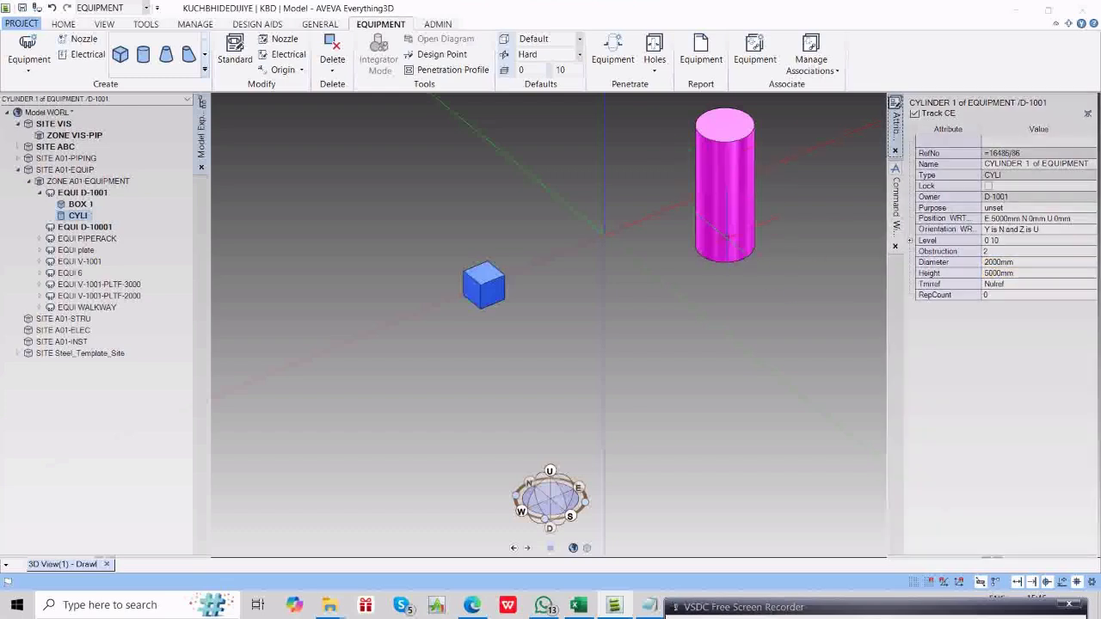
click(896, 207)
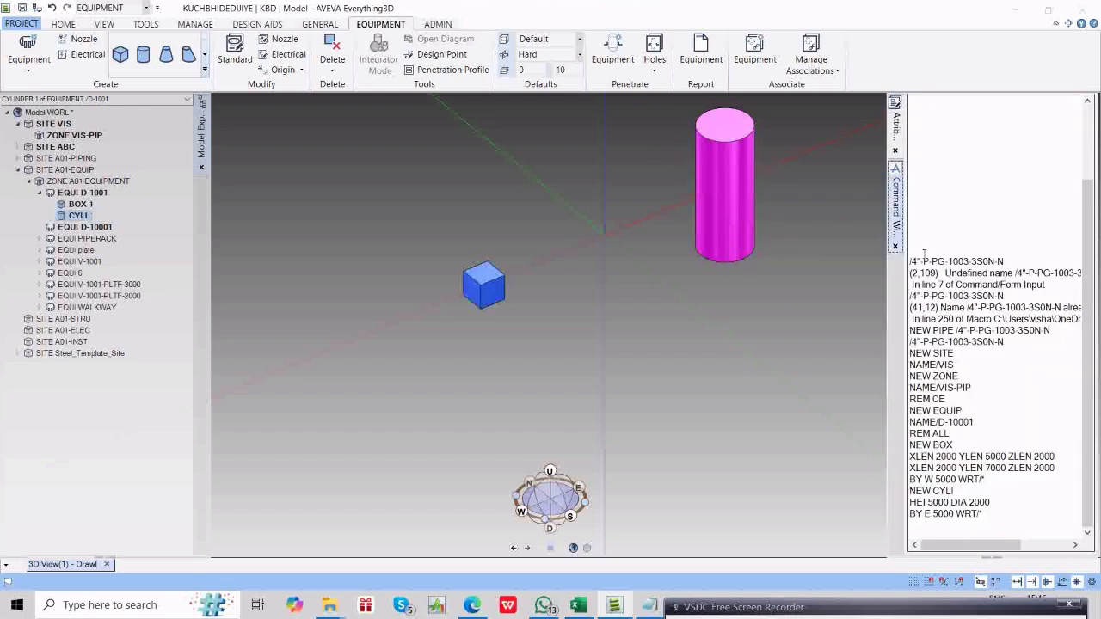
click(1028, 421)
text(NEW DISH)
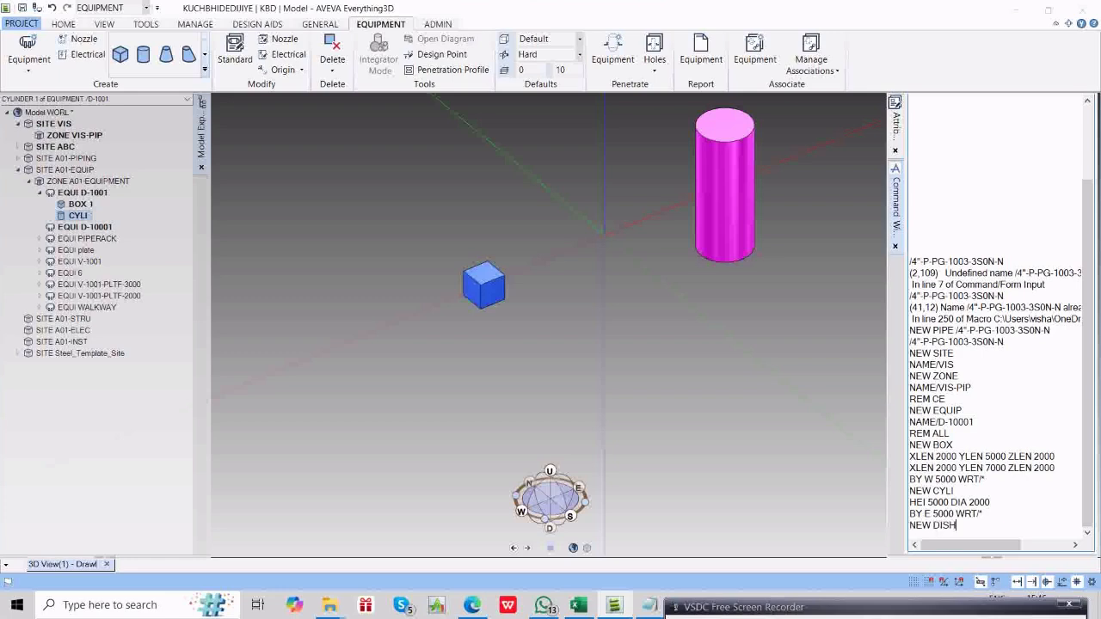
key(Return)
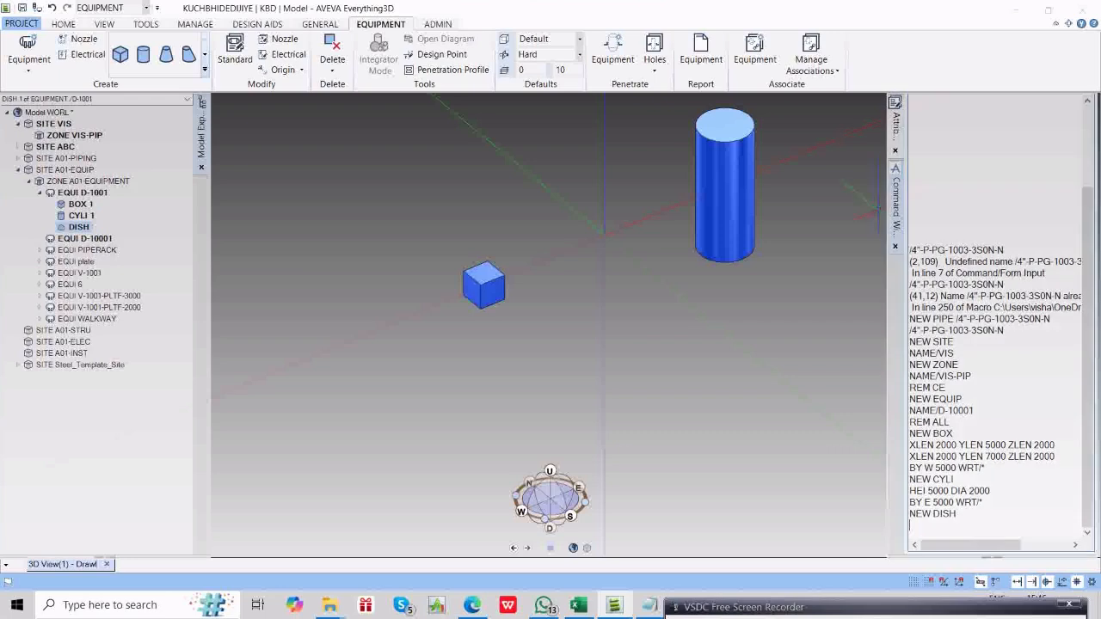
Set the dish's Diameter attribute to 2000 mm, Height to 100 mm and Radius to 50 mm.
mouse_move(895, 129)
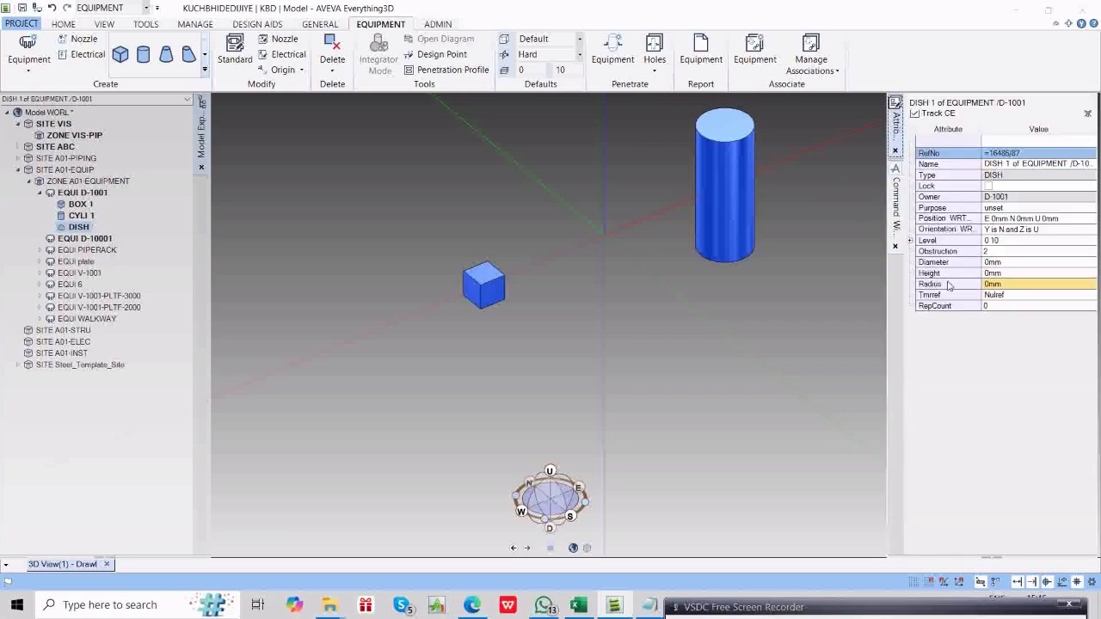
click(996, 262)
text(2000)
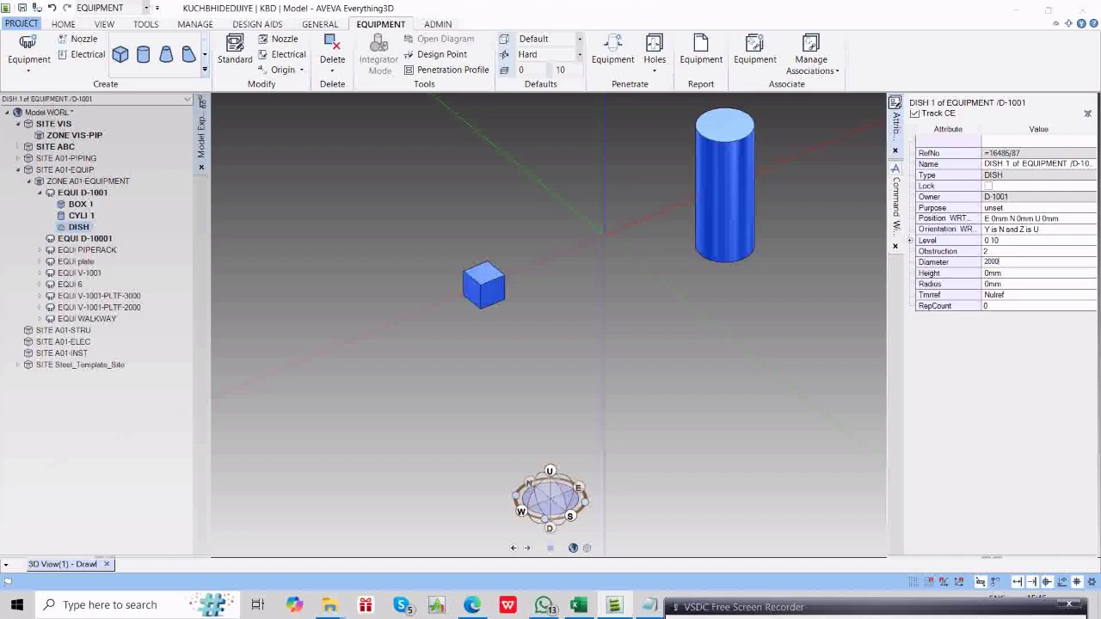
key(Return)
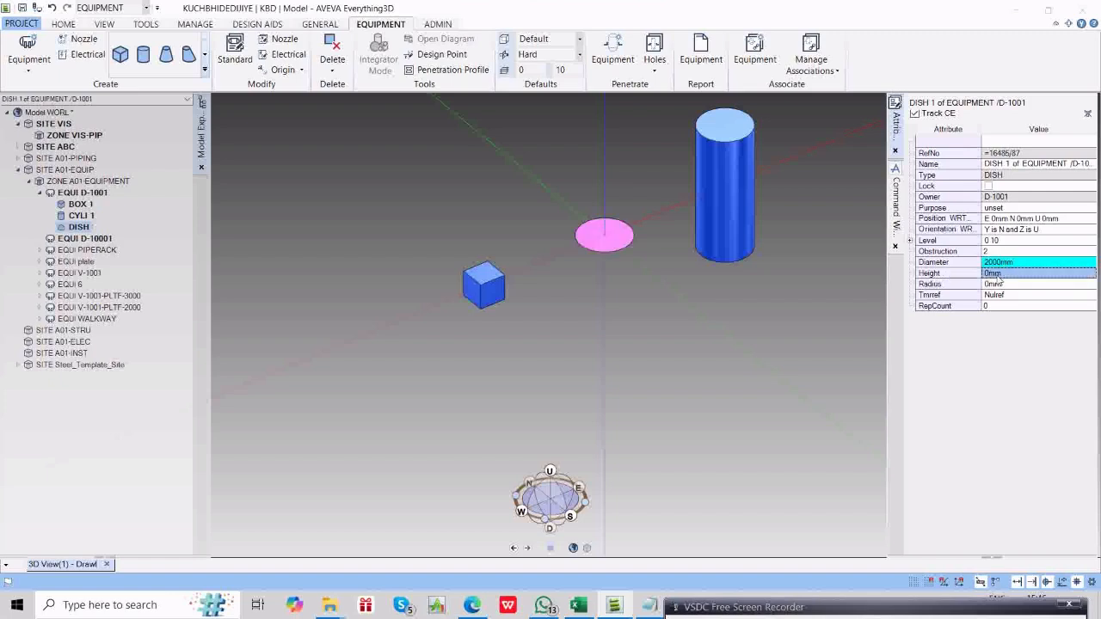
click(997, 273)
text(100)
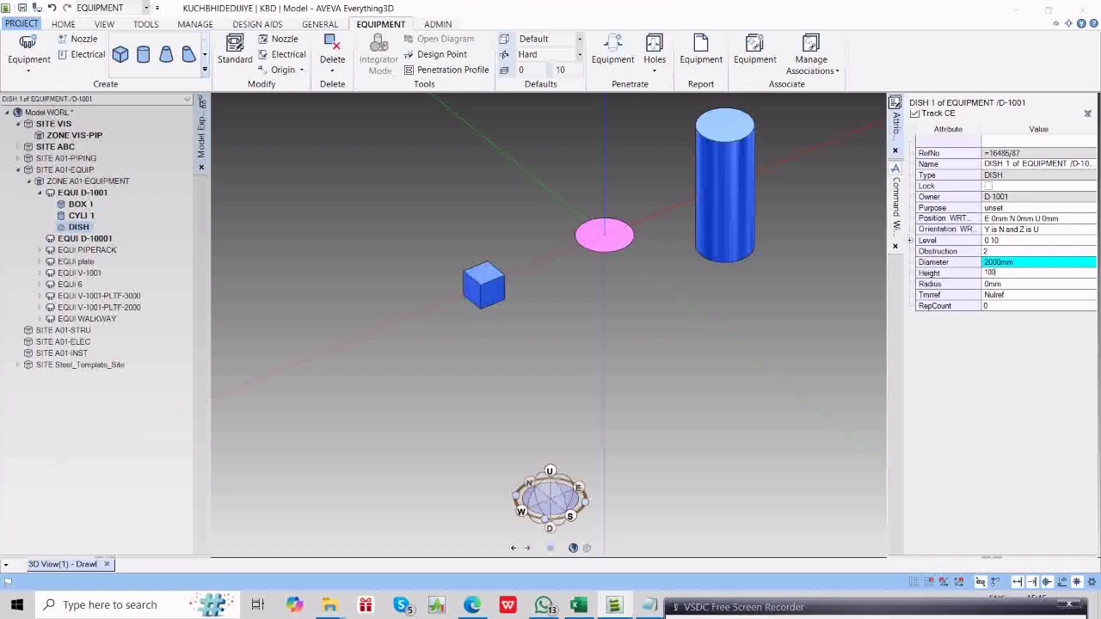
key(Return)
click(1014, 285)
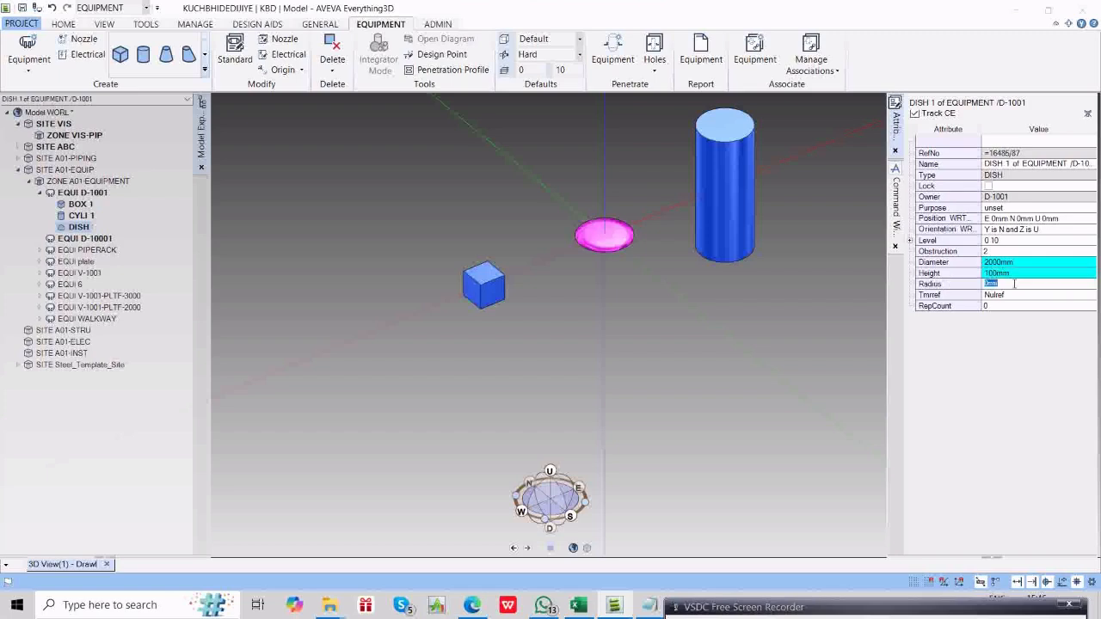
text(50)
key(Return)
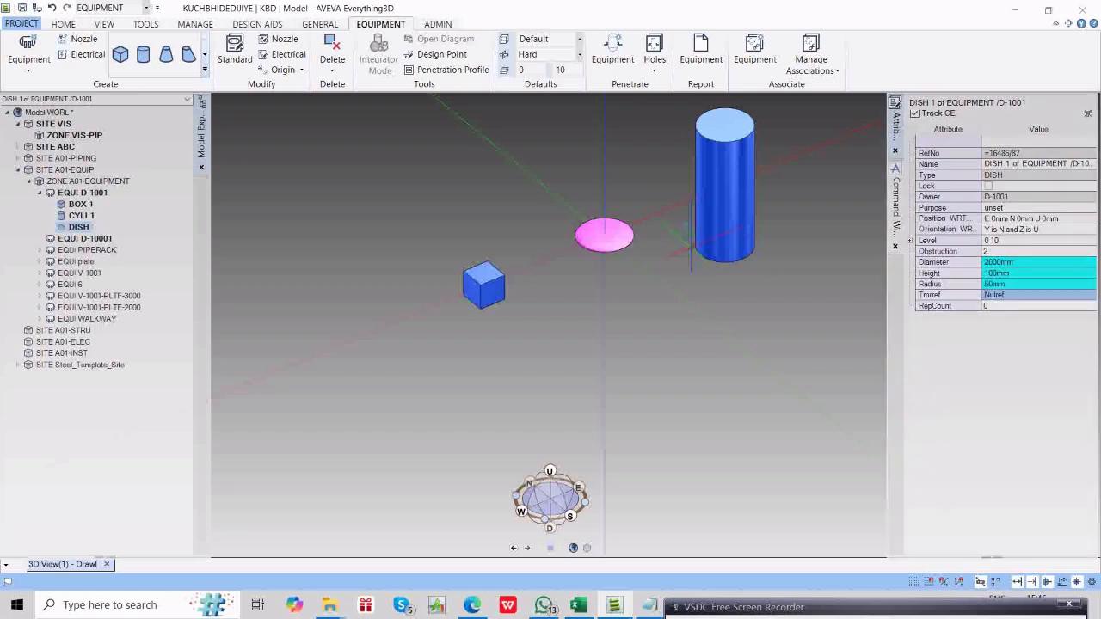
Inspect the dish from the side and write the formula comment --HEIGHT = DIA/4 as a new command line.
middle_drag(693, 244, 659, 129)
scroll(607, 215, up, 5)
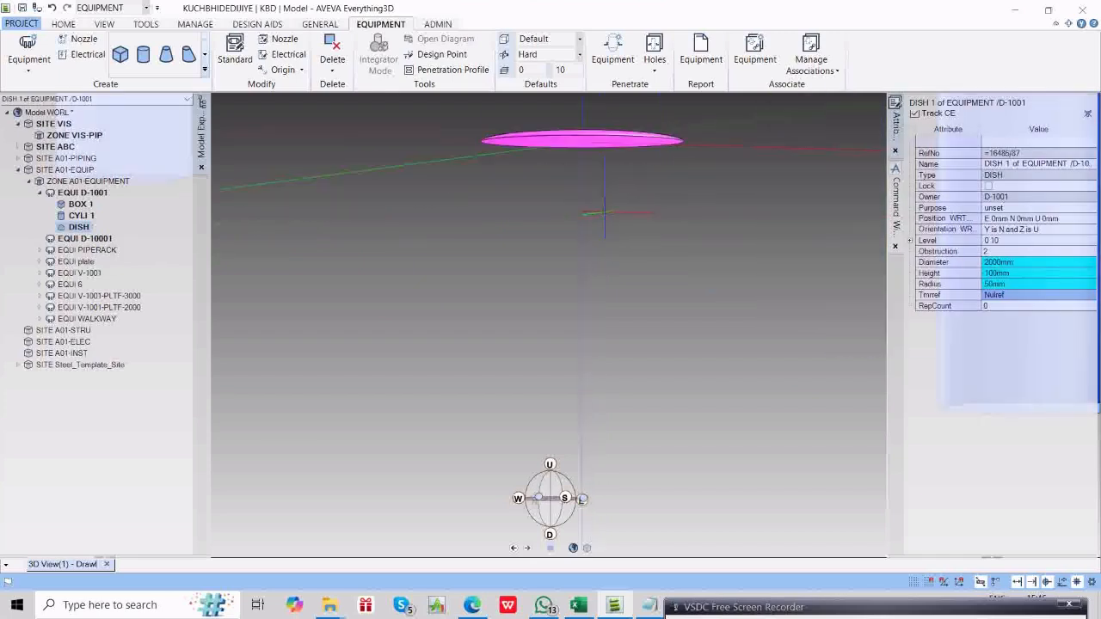
middle_drag(589, 182, 591, 191)
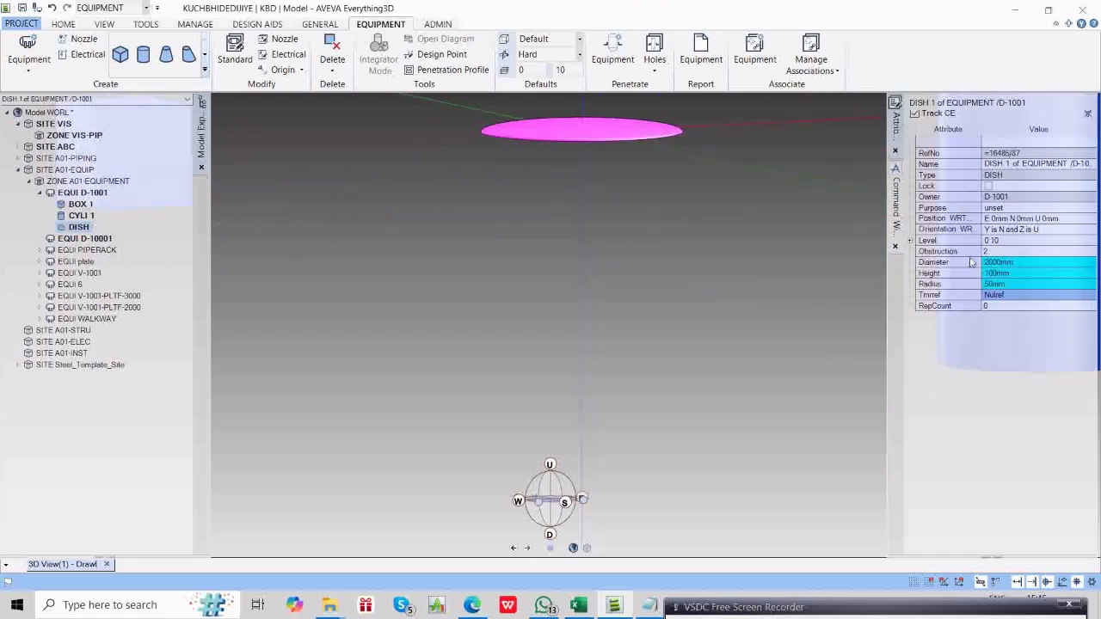
click(896, 220)
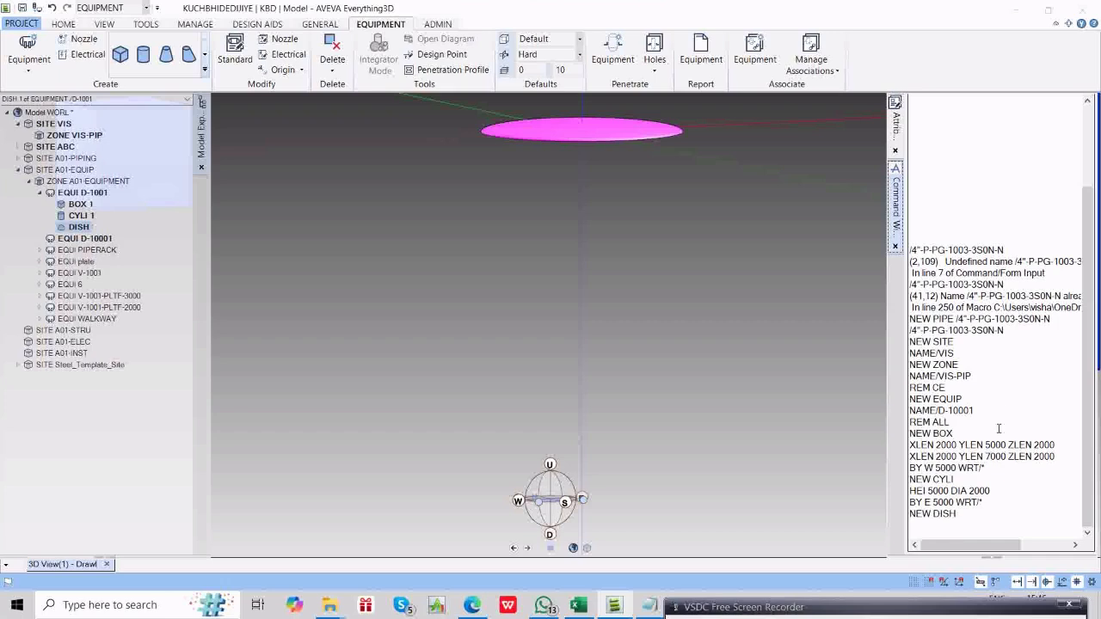
click(930, 530)
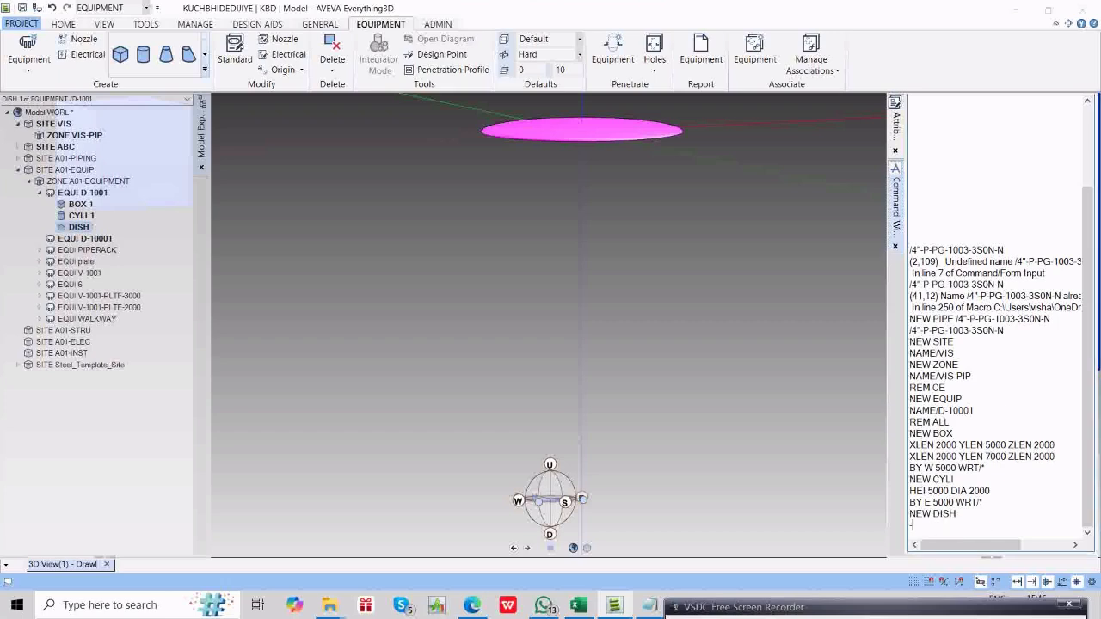
text(HEIGHT = DIA/4)
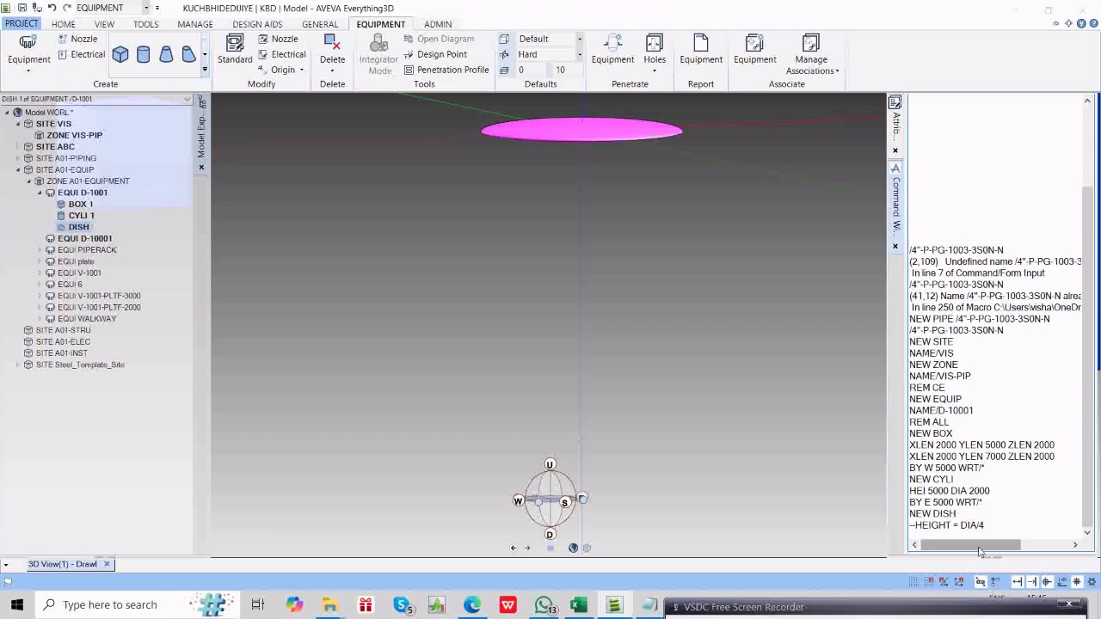
Set the dish's Height attribute to 500 mm, a quarter of its diameter.
click(895, 129)
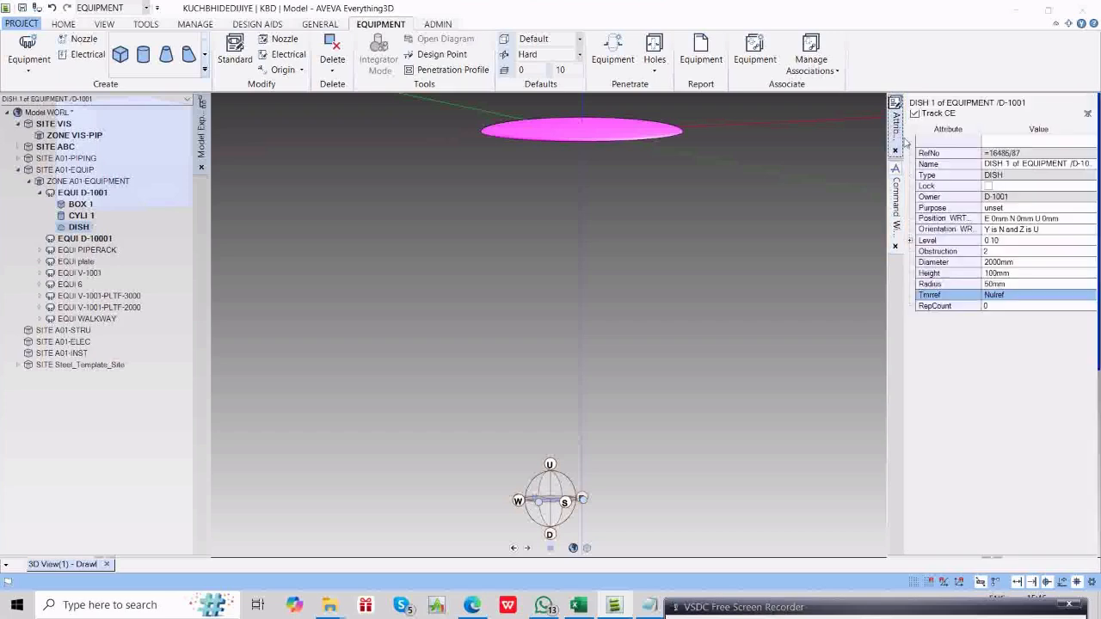
double_click(1014, 273)
text(500)
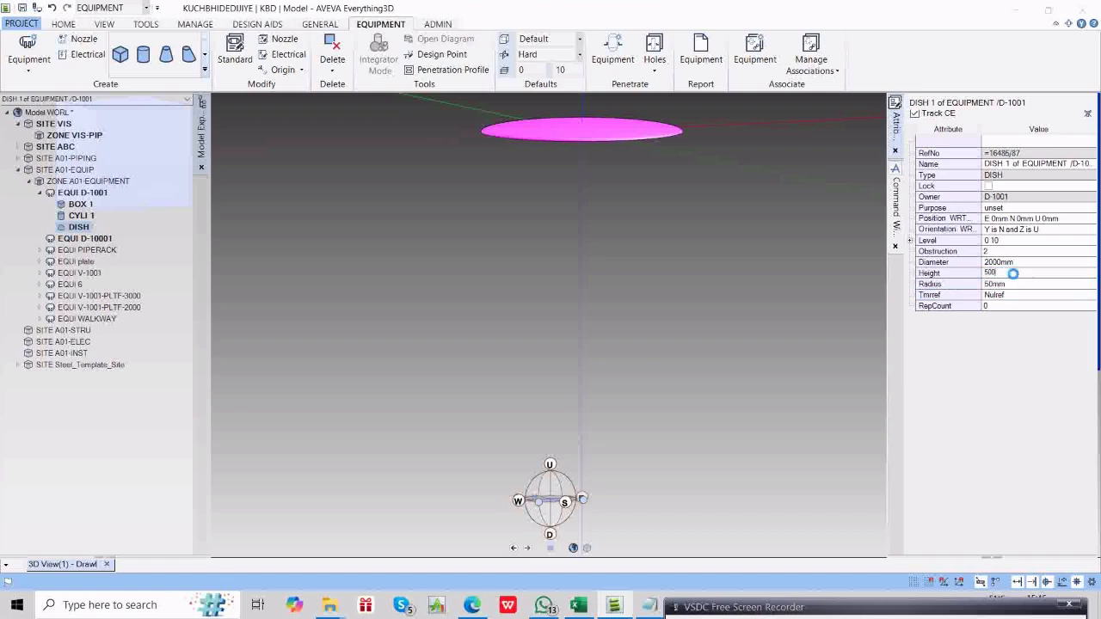
key(Return)
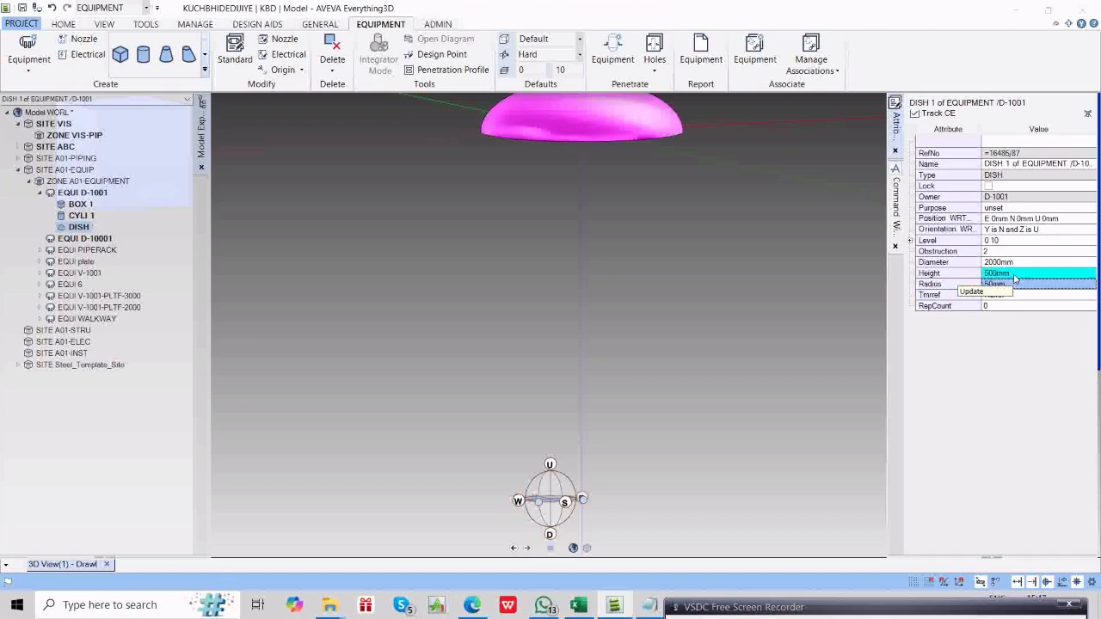
Extend the command-line comment to --HEIGHT = DIA/4, RADIUS = DIA/10.
click(895, 202)
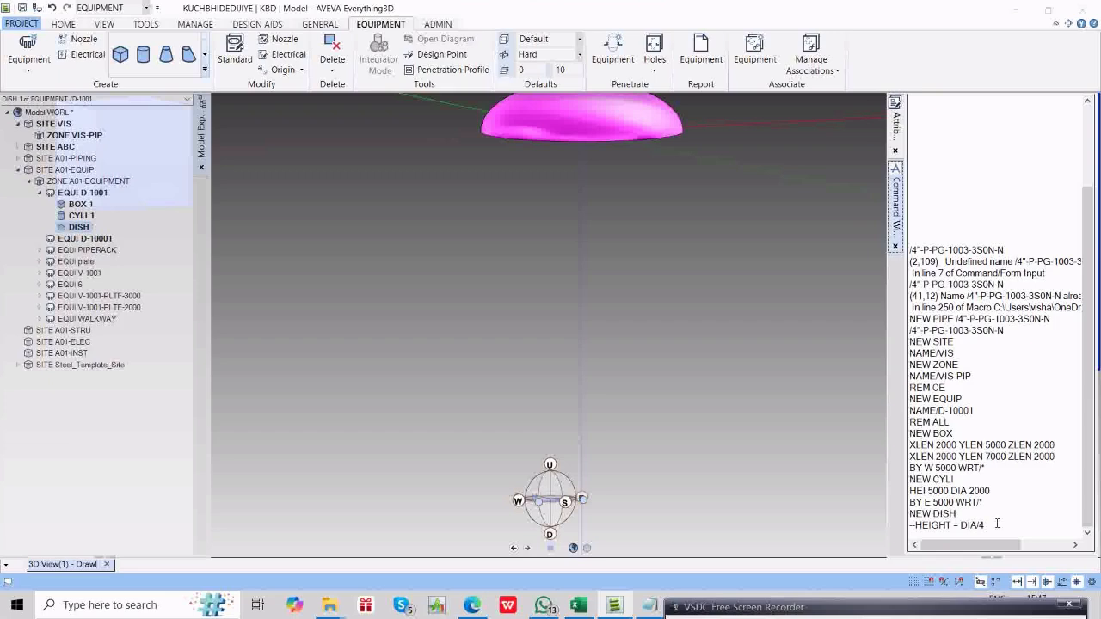
text(R)
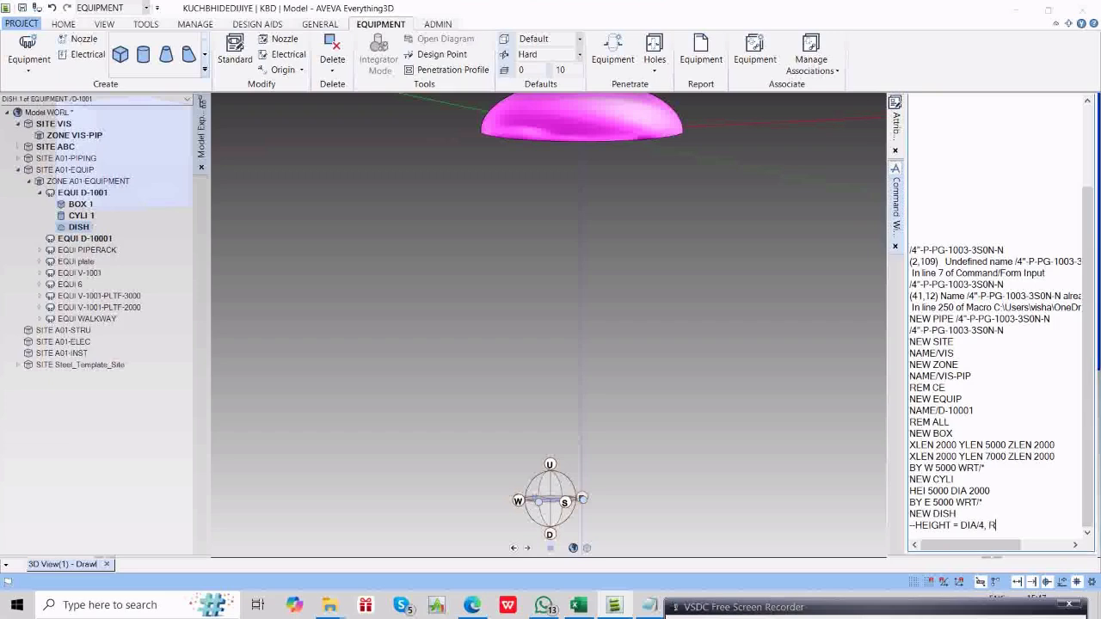
text(ADIUS = DIA/10)
Set the dish's Radius attribute to 200 mm, a tenth of its diameter.
click(896, 205)
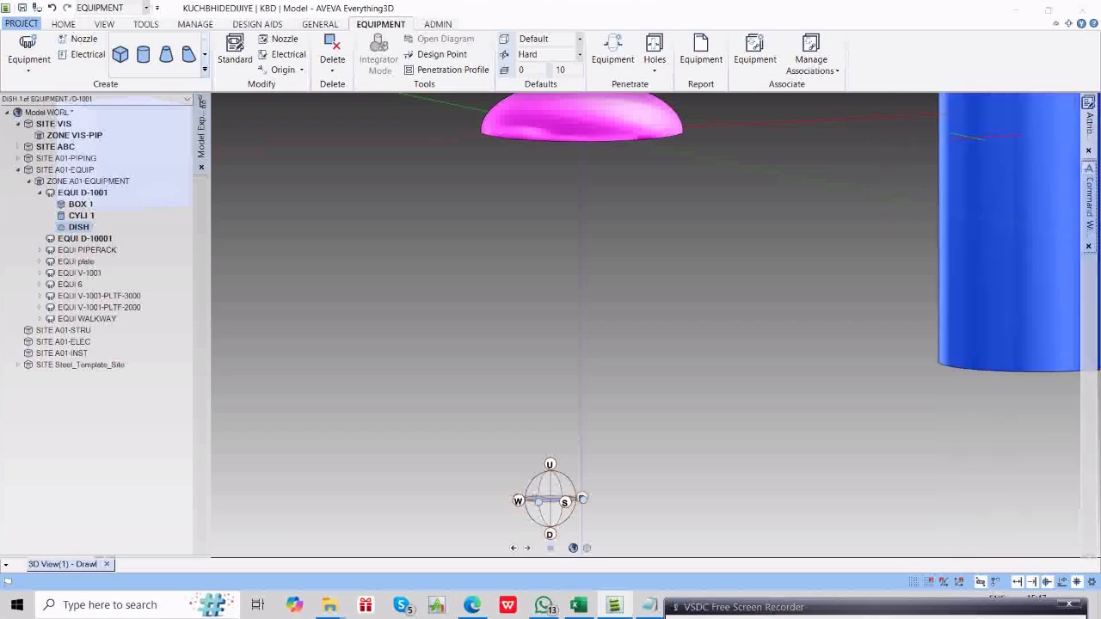
click(1089, 126)
double_click(997, 284)
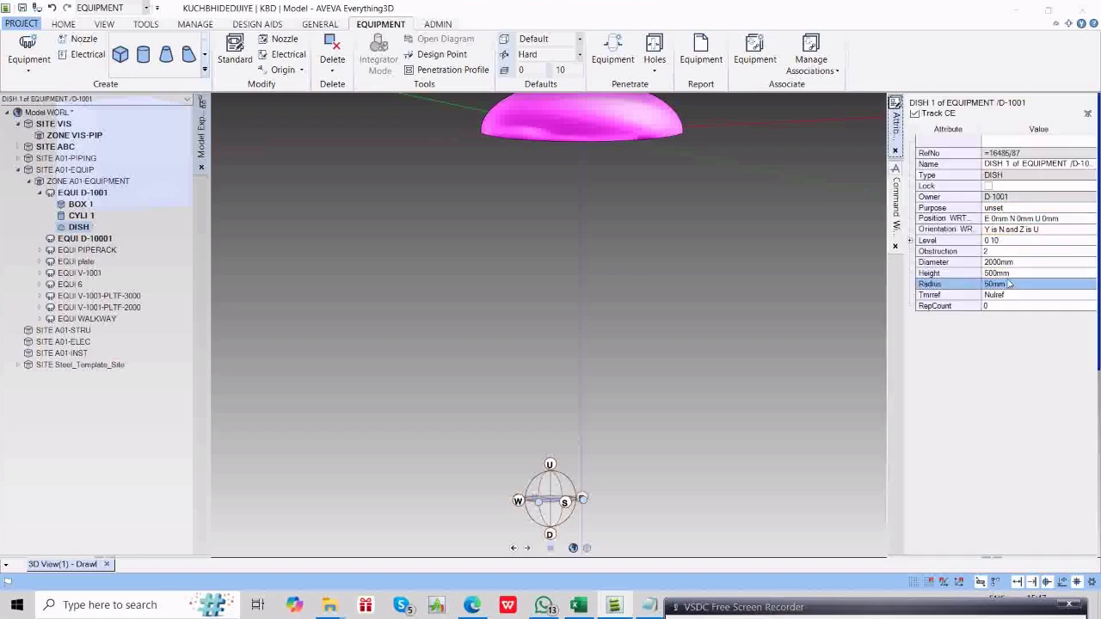
text(200)
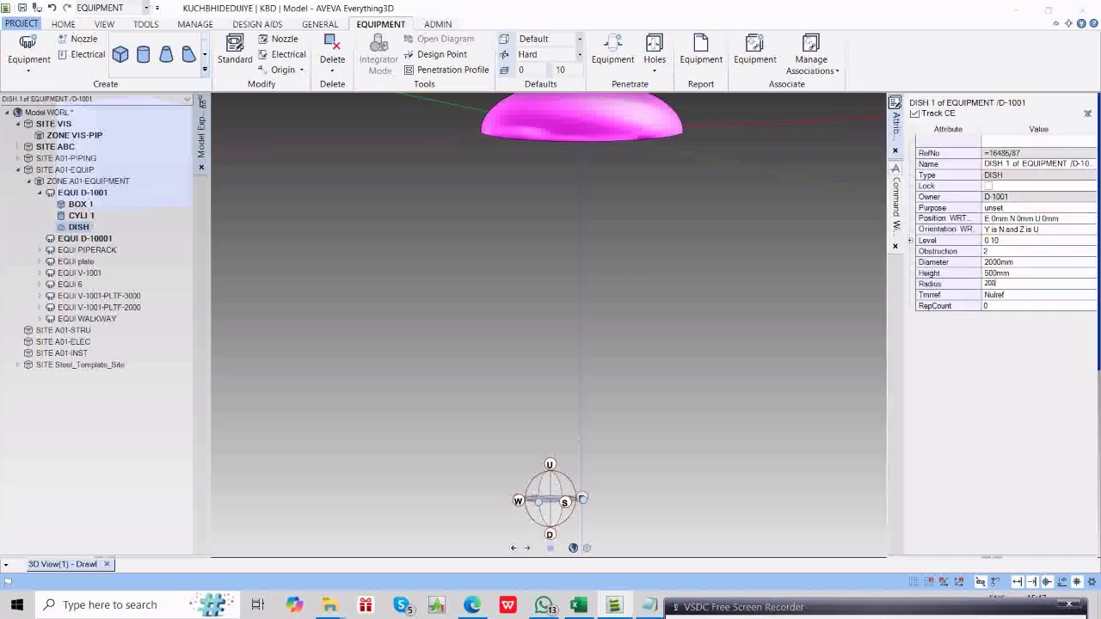
key(Return)
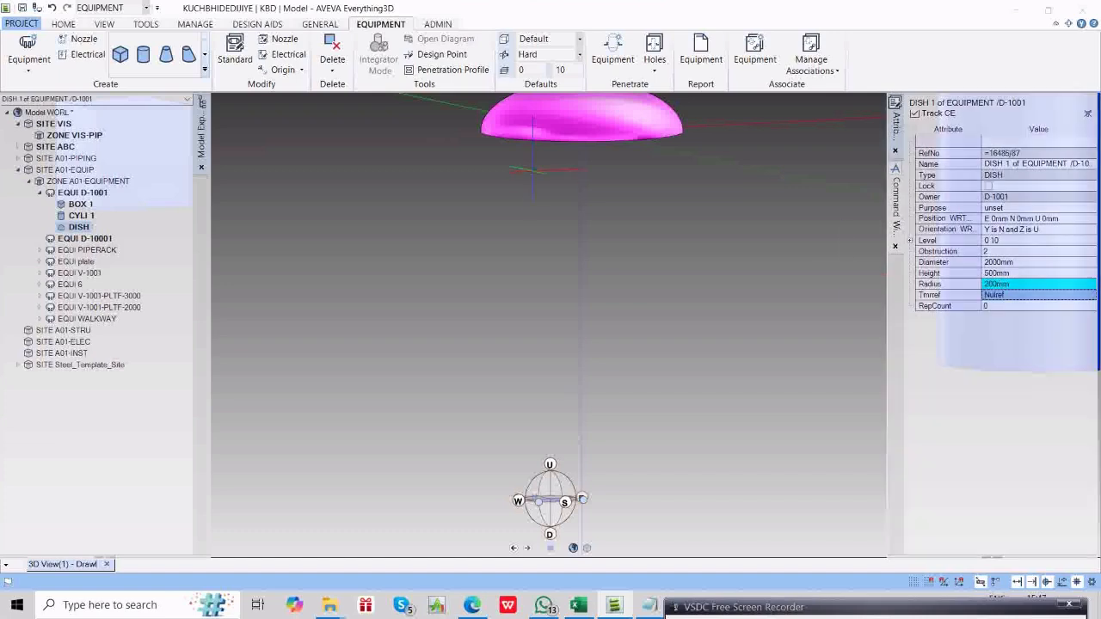
Clear the formula comment from the command line and move the dish 5000 mm north with BY N 5000 WRT/*.
scroll(533, 172, down, 3)
middle_drag(522, 170, 522, 175)
middle_drag(556, 102, 581, 244)
scroll(581, 245, up, 3)
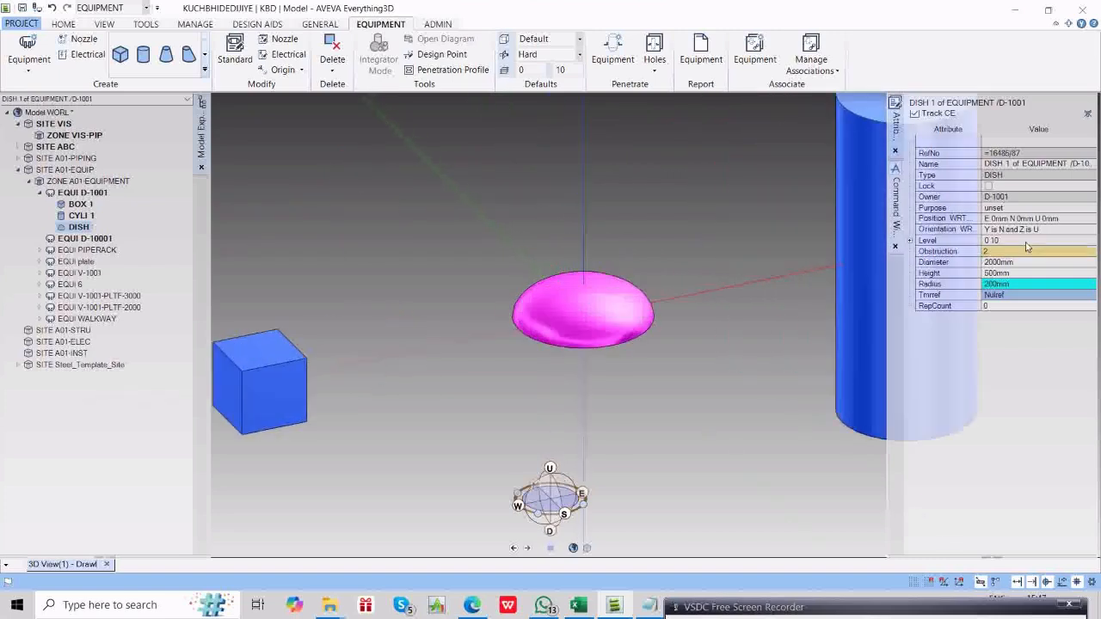
click(894, 205)
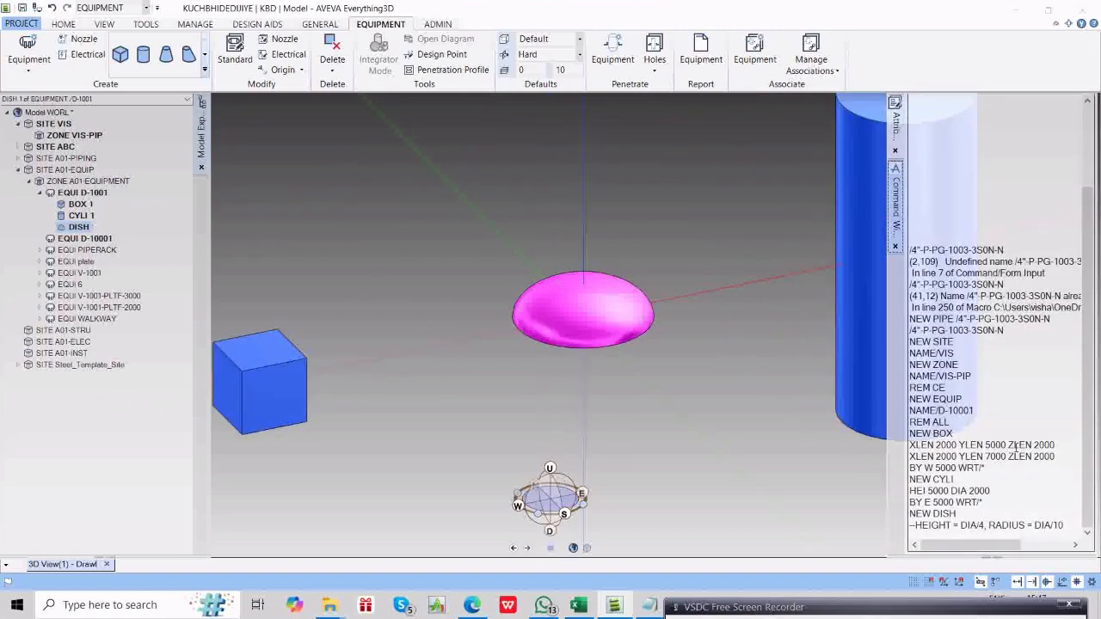
text(BY N)
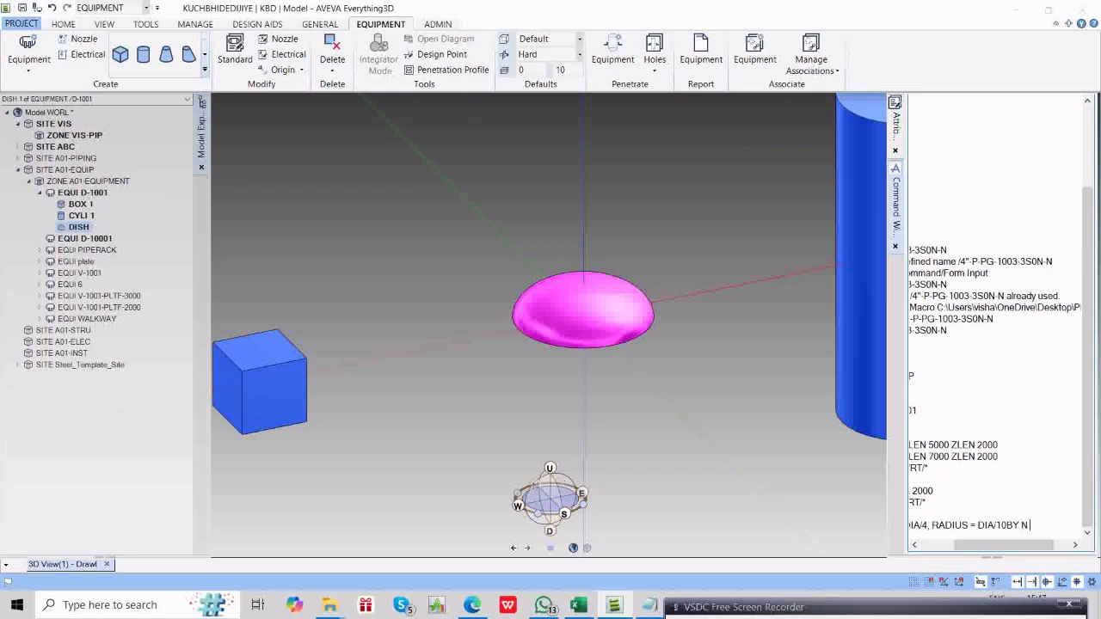
key(BackSpace)
key(BackSpace)
key(BackSpace)
key(BackSpace)
key(BackSpace)
key(BackSpace)
key(BackSpace)
key(BackSpace)
key(BackSpace)
key(BackSpace)
key(BackSpace)
key(BackSpace)
key(BackSpace)
key(BackSpace)
key(BackSpace)
key(BackSpace)
key(BackSpace)
key(BackSpace)
key(BackSpace)
key(BackSpace)
text(BY N)
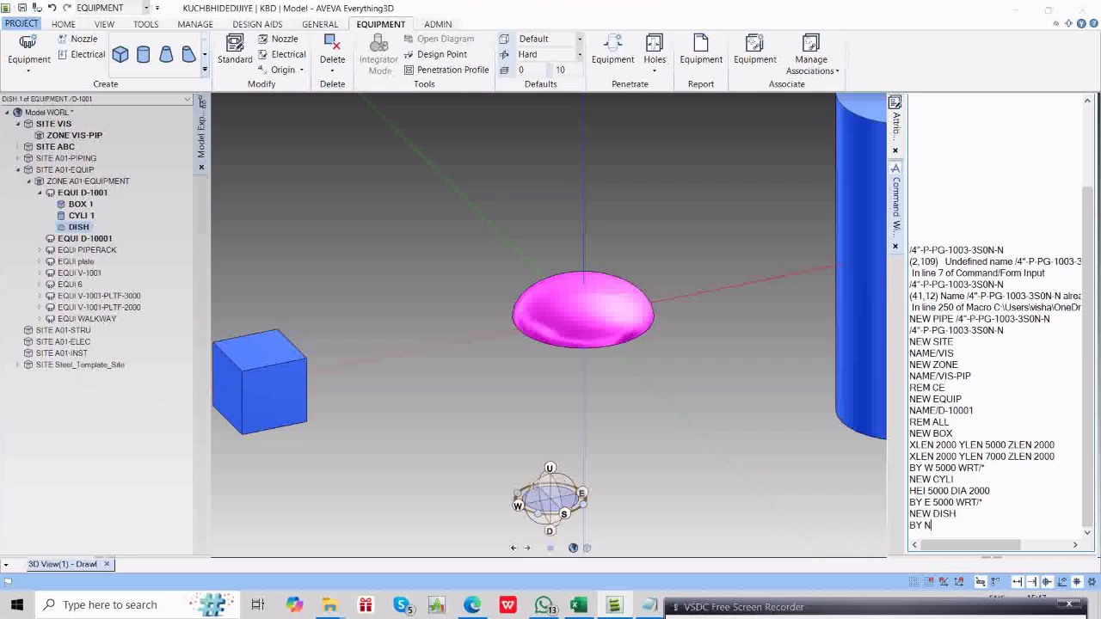
text( 5000 WRT/*)
key(Return)
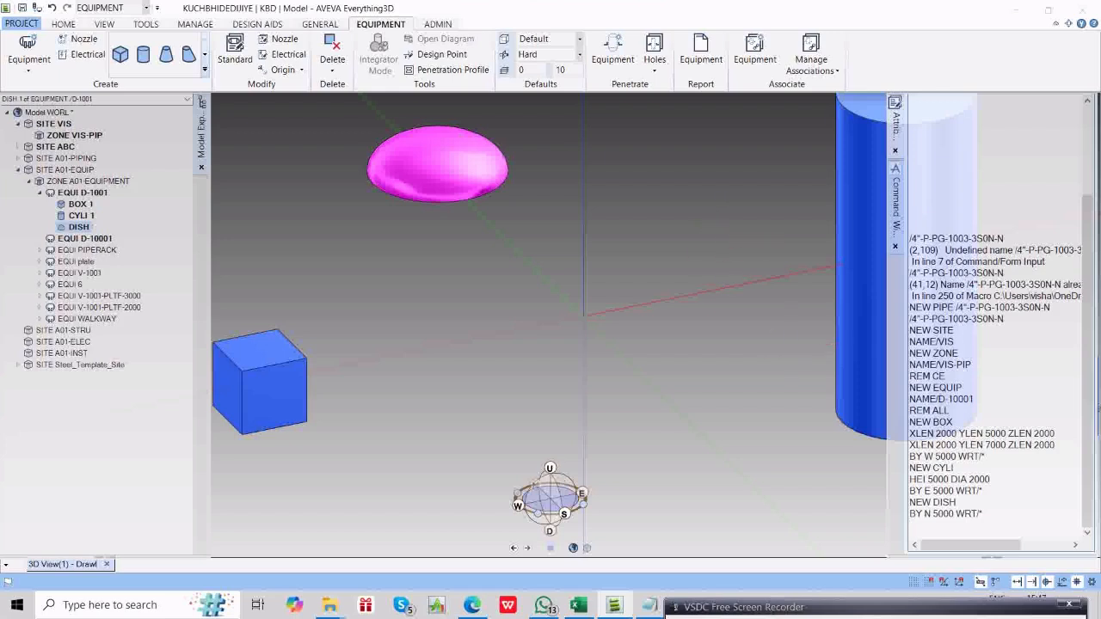
Create a cone primitive under equipment D-1001 with the command NEW CONE.
click(938, 531)
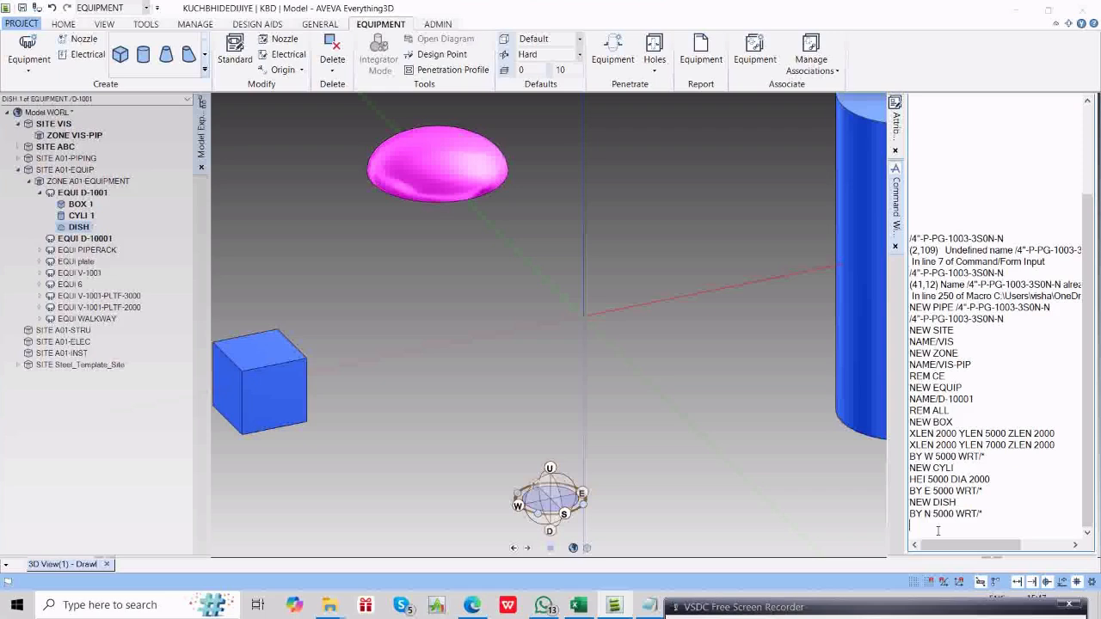
text(NEW CONE)
key(Return)
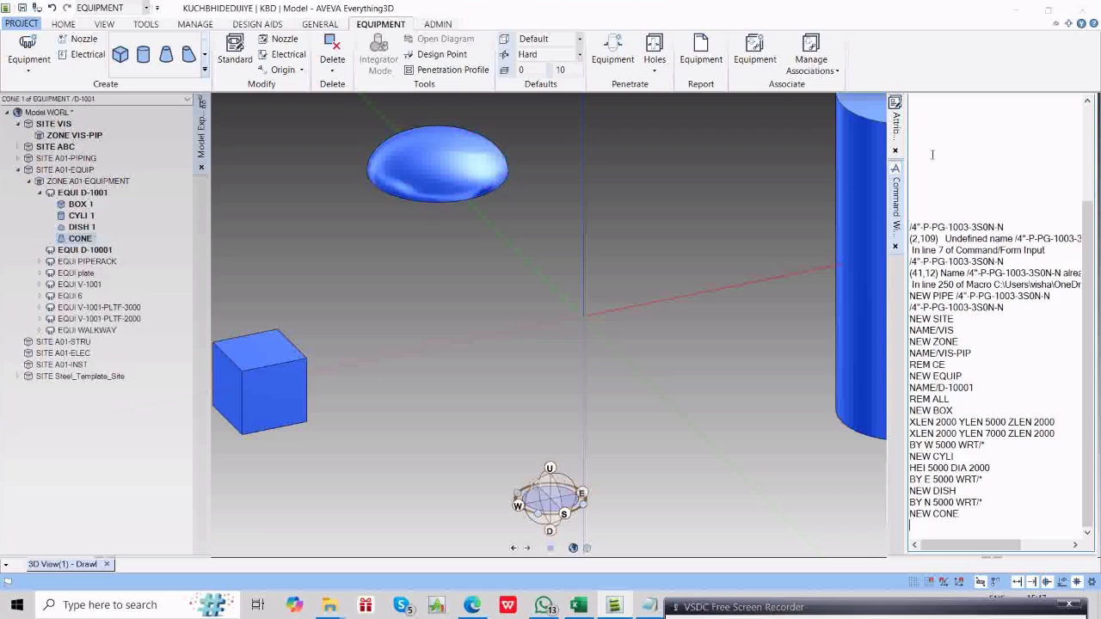
Set the cone's attributes to Dtop 500 mm, Dbottom 1000 mm and Height 500 mm.
click(897, 123)
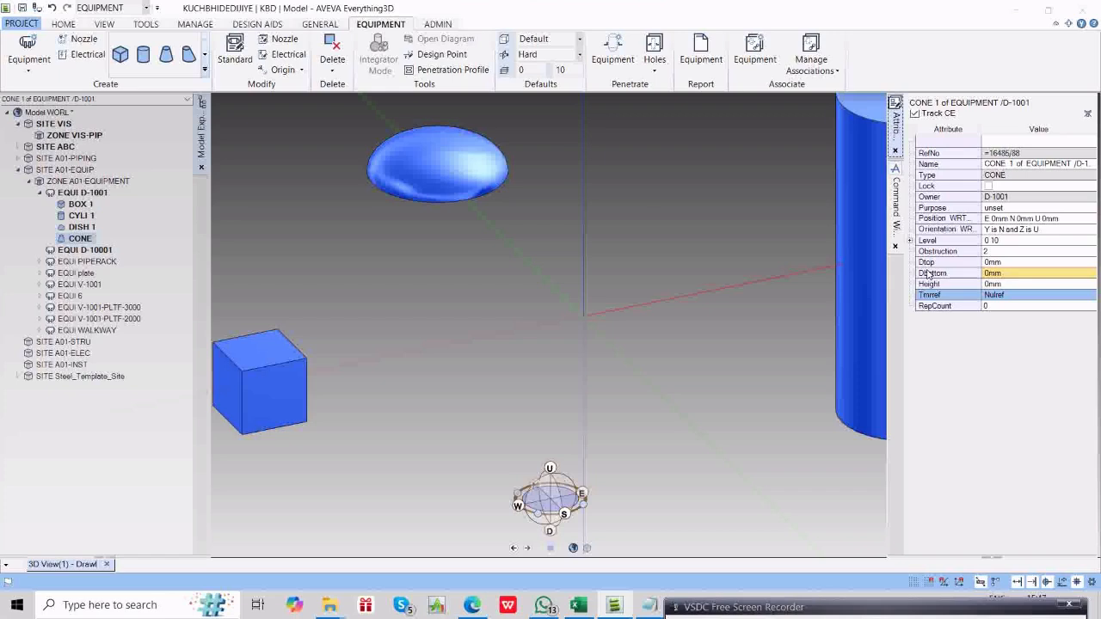
click(998, 261)
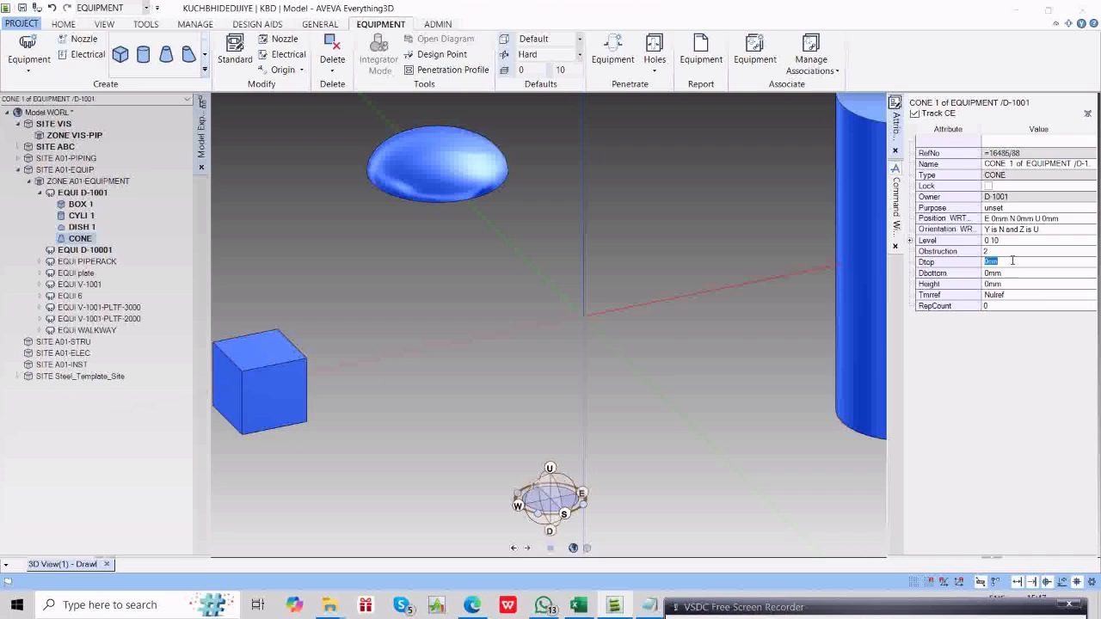
text(500)
key(Return)
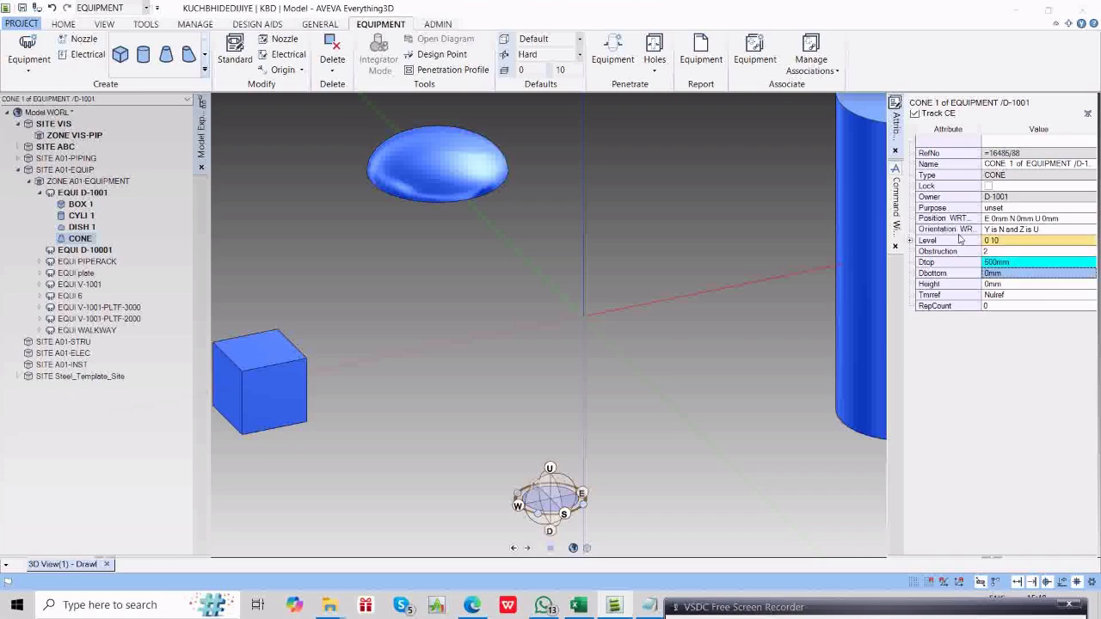
click(1009, 273)
text(1)
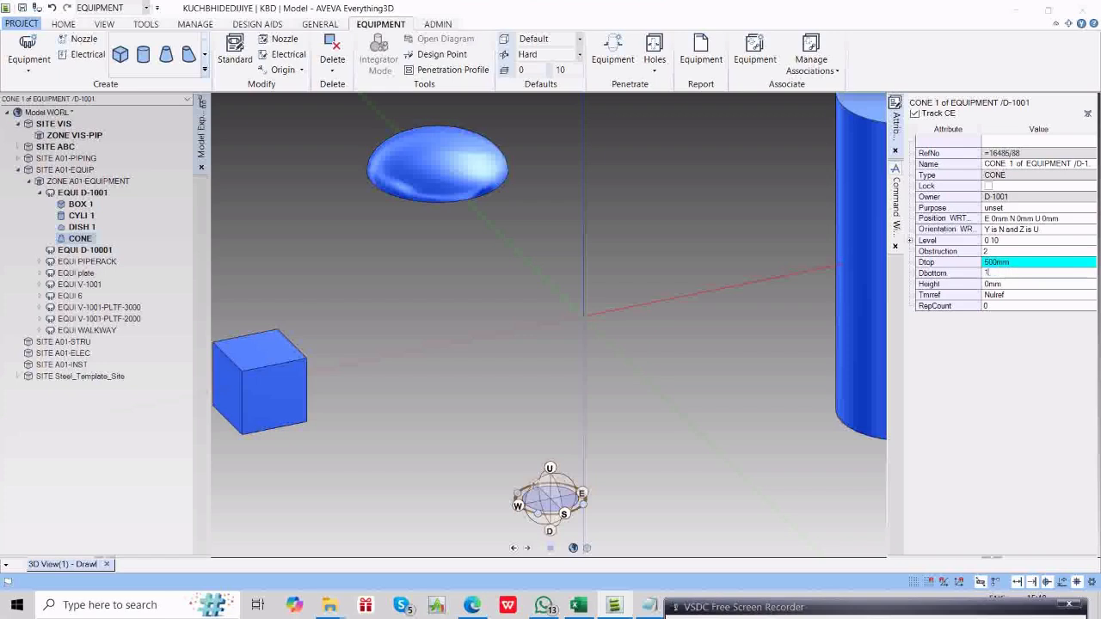
text(000)
key(Return)
click(1011, 284)
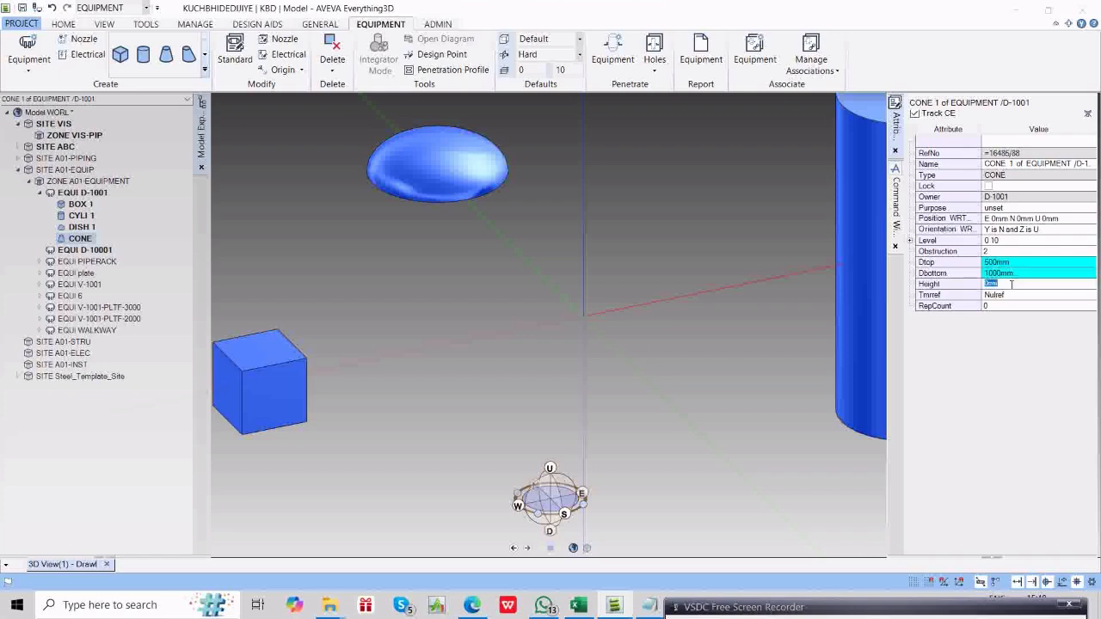
text(500)
key(Return)
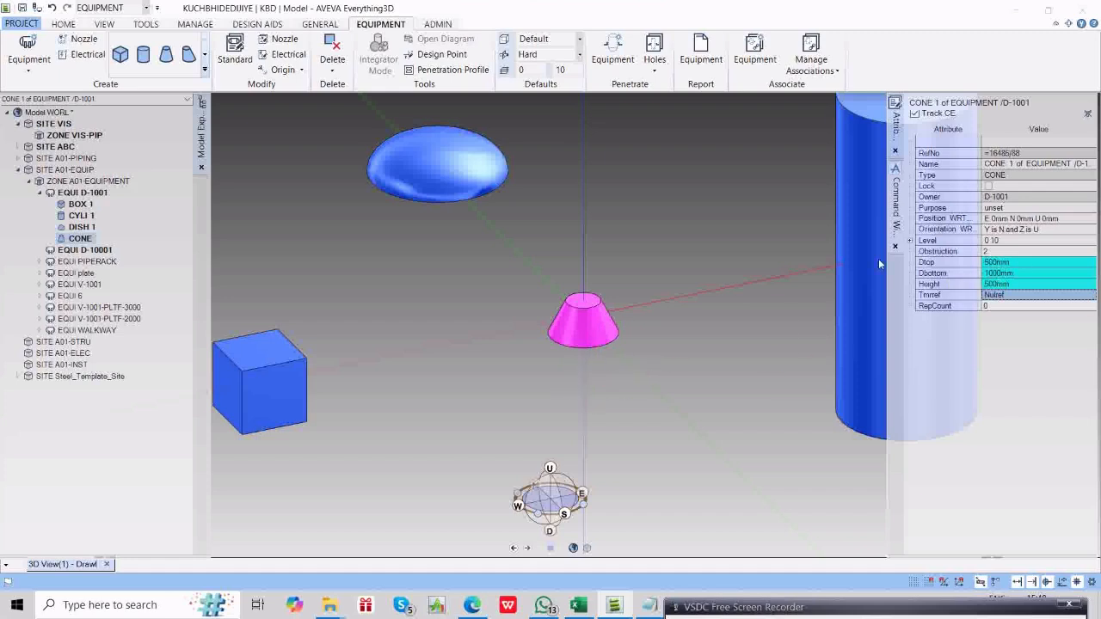
Reuse the earlier BY E command as BY S 5000 WRT/* to move the cone 5000 mm south.
mouse_move(896, 212)
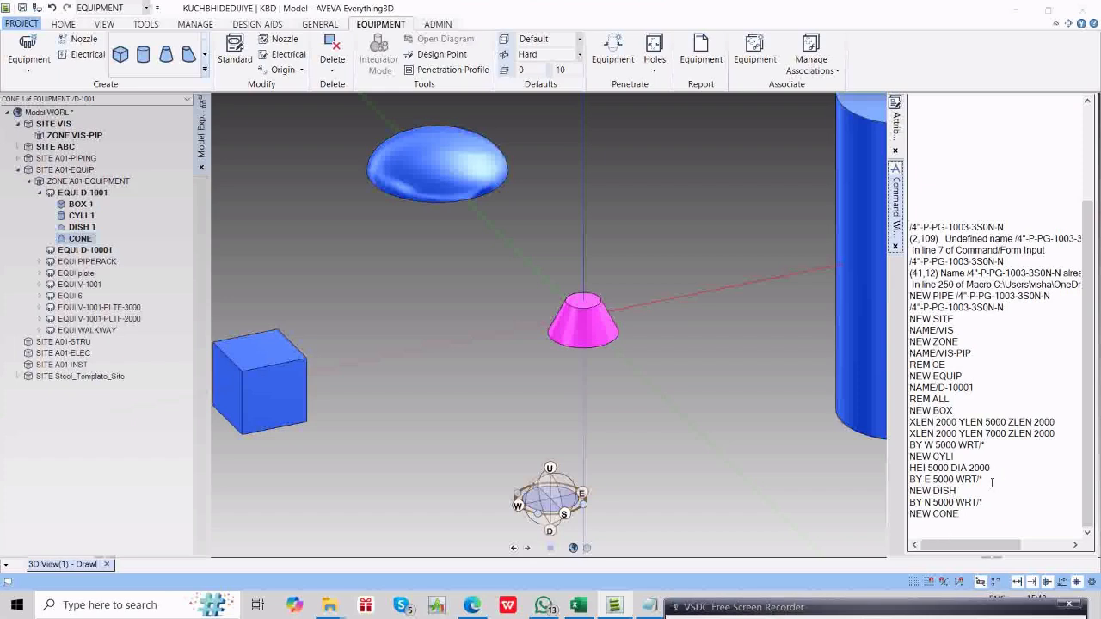
double_click(979, 479)
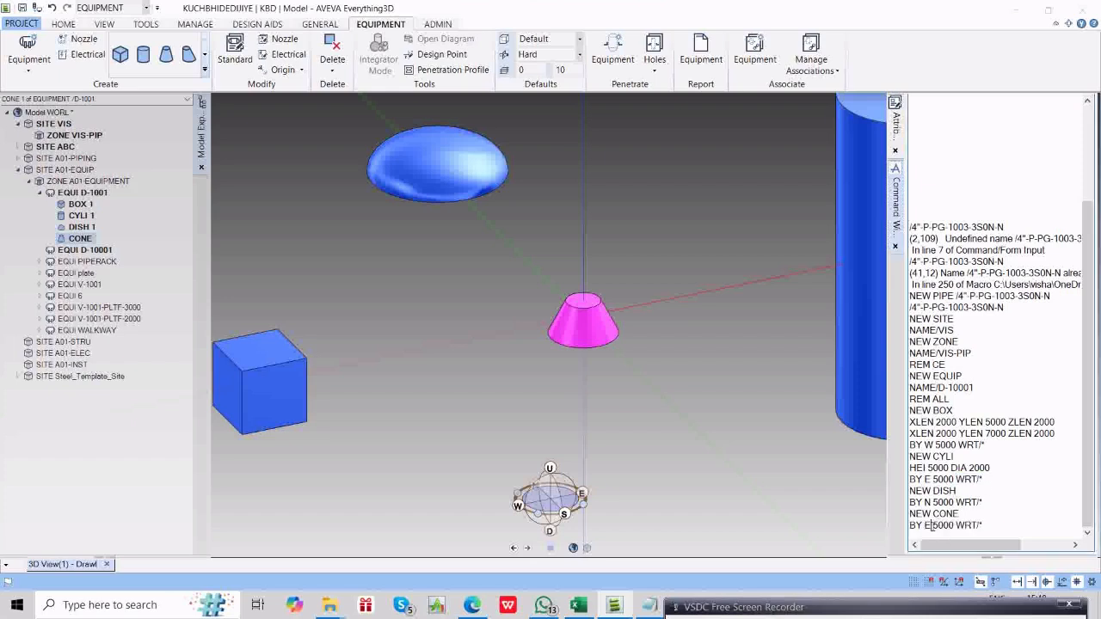
key(BackSpace)
text(S)
key(Return)
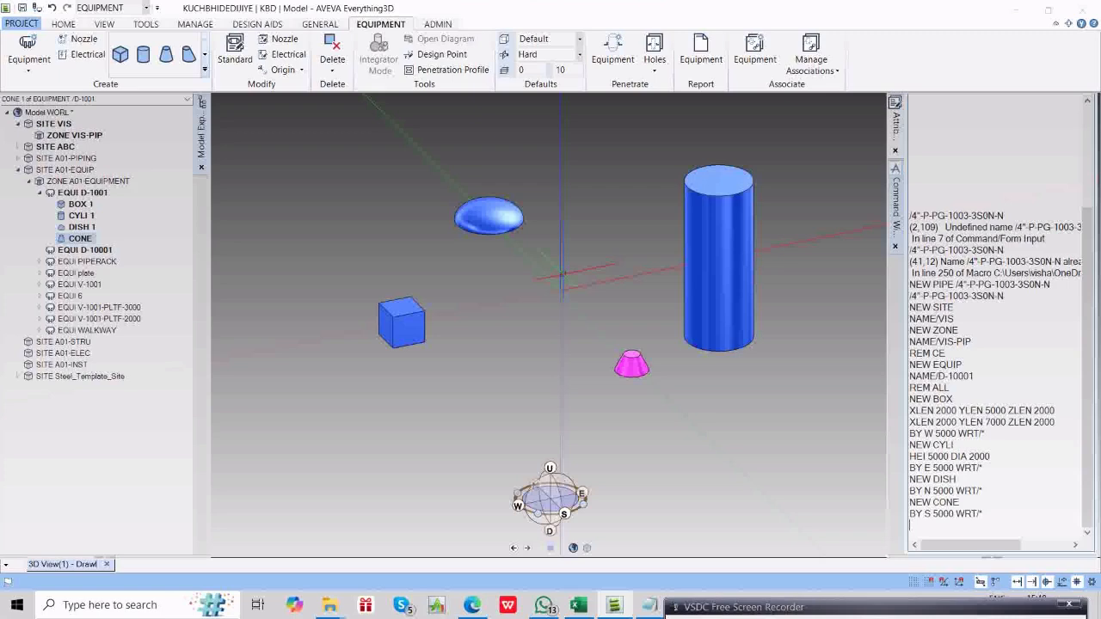
Select equipment D-1001 and clear everything from the 3D view with the command REM ALL.
click(85, 193)
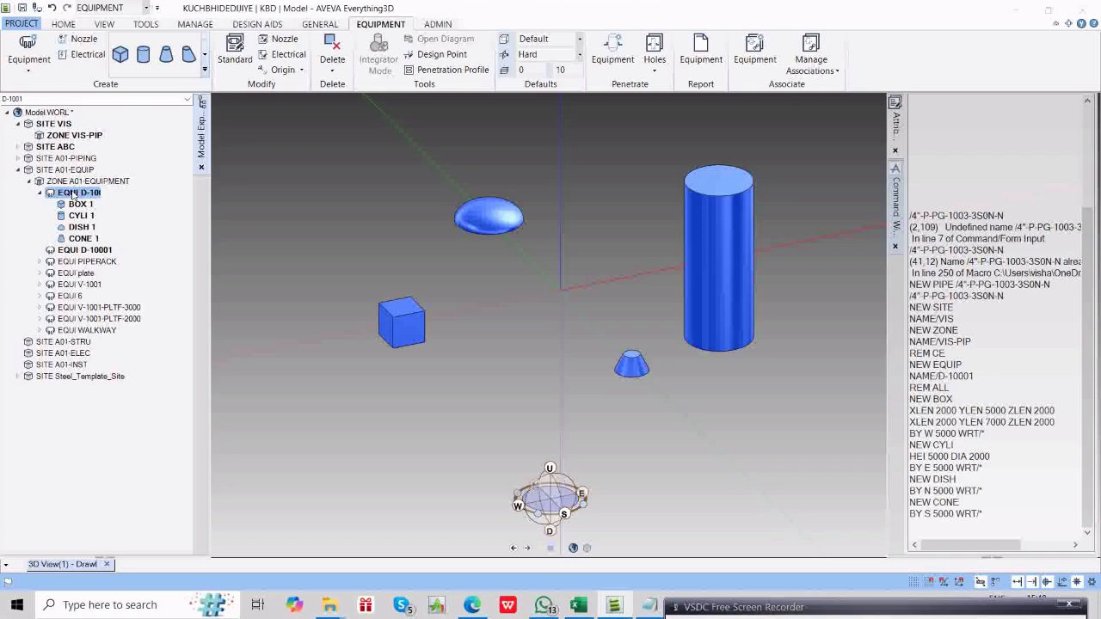
click(958, 153)
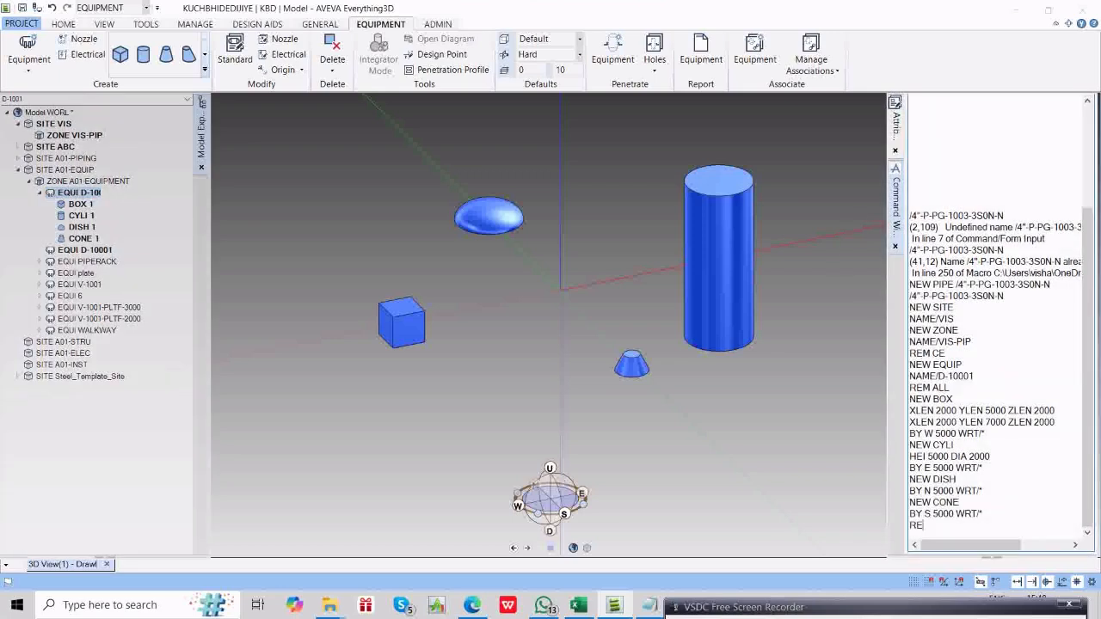
text(REM ALL)
key(Return)
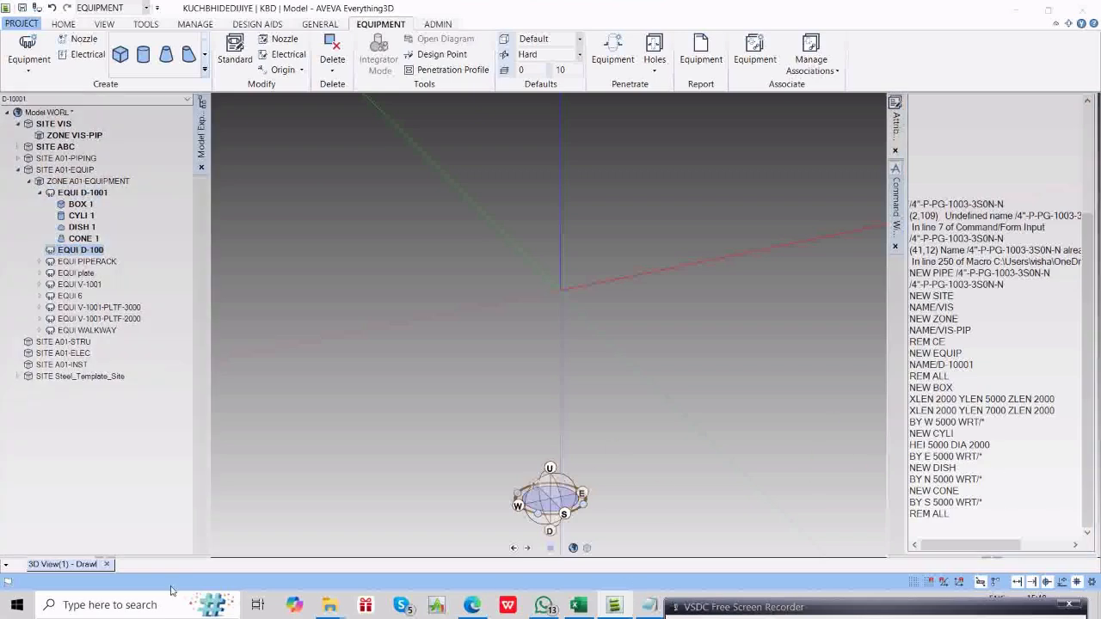
Switch to Paint and draw a wide horizontal rectangle as the vessel body on the blank canvas.
click(135, 604)
text(PAINT)
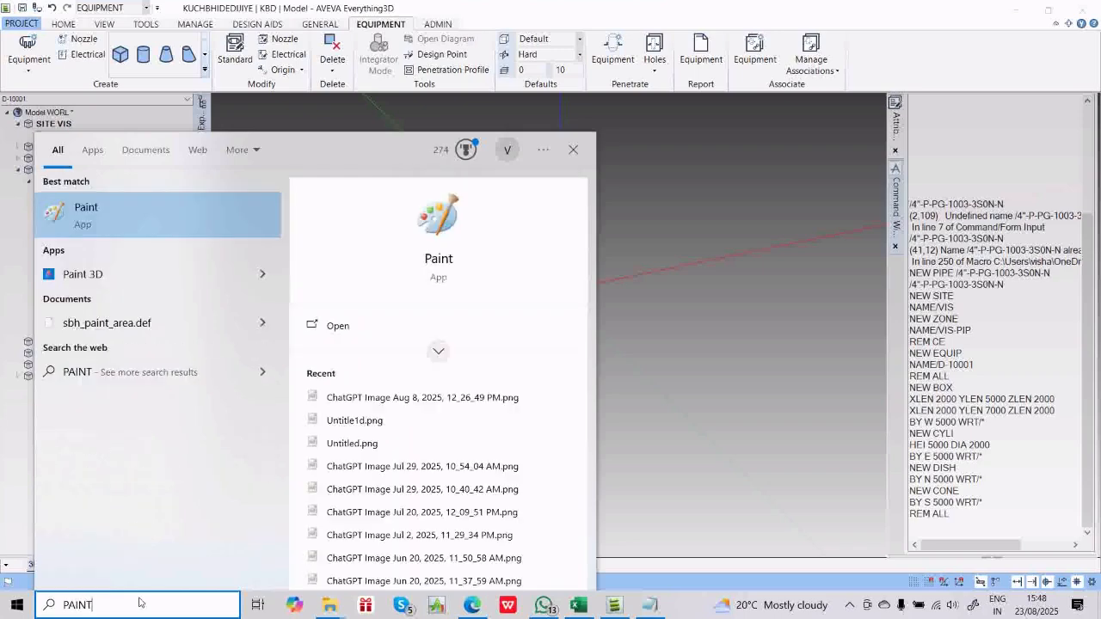
key(Return)
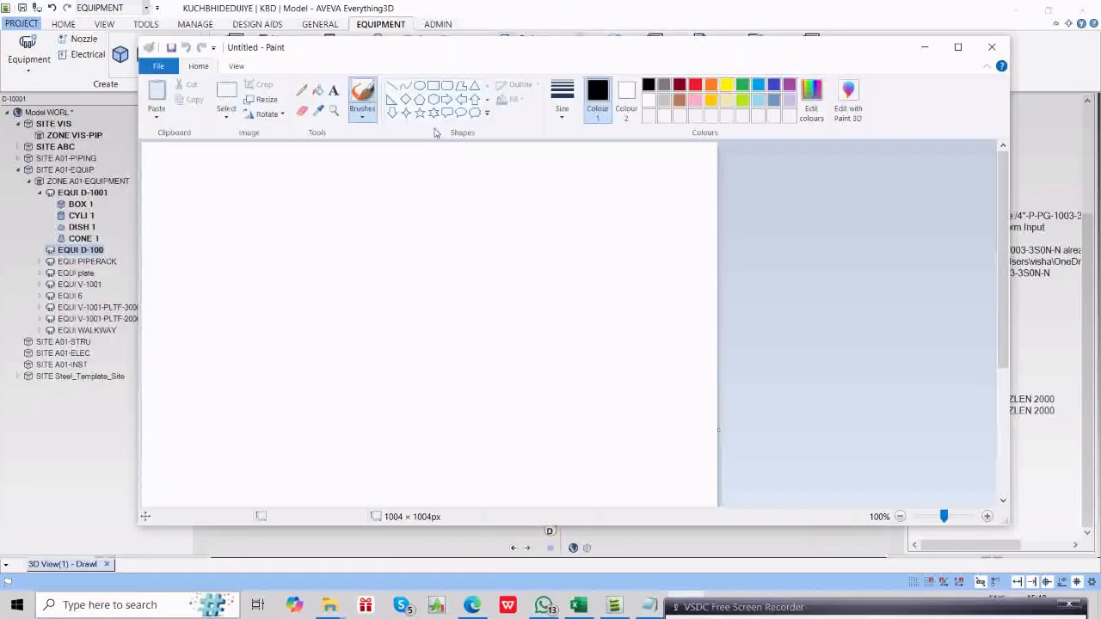
mouse_move(213, 216)
mouse_down()
mouse_move(470, 334)
mouse_move(562, 334)
mouse_move(546, 331)
mouse_up()
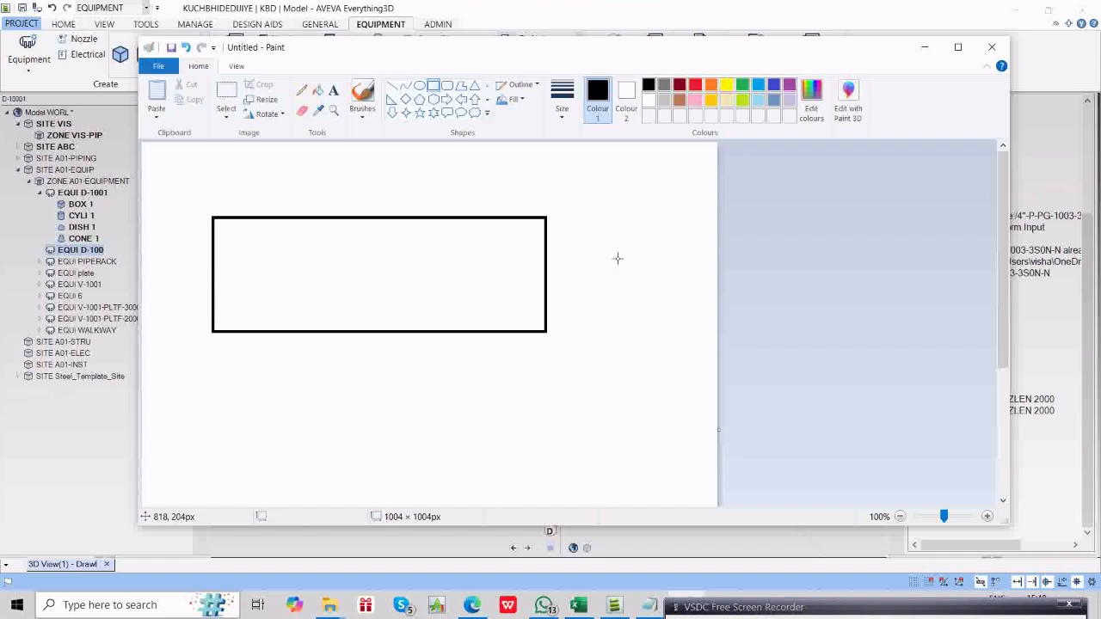
Draw a narrow upright ellipse centred on each end edge of the rectangle, about 55 × 201 px and 66 × 198 px.
click(419, 85)
drag(531, 216, 561, 330)
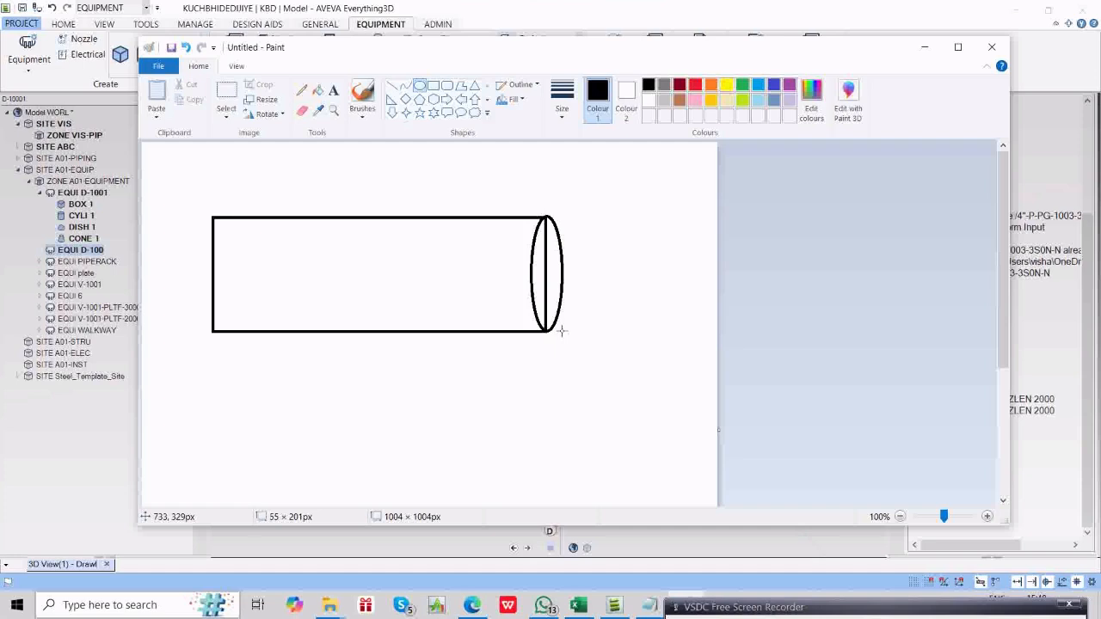
drag(207, 215, 244, 329)
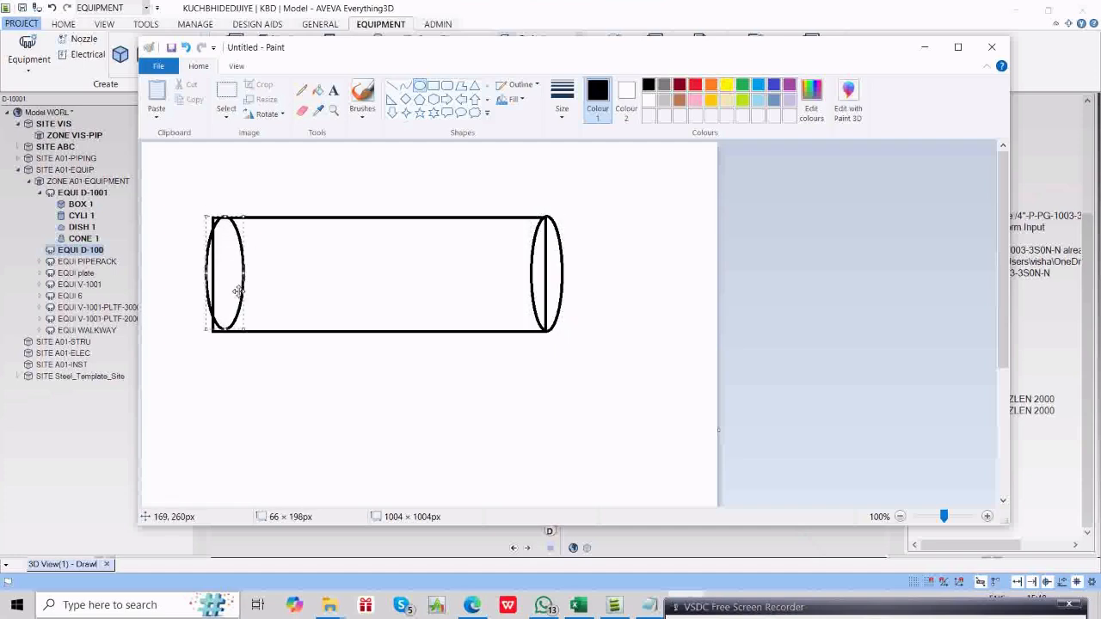
drag(236, 290, 226, 293)
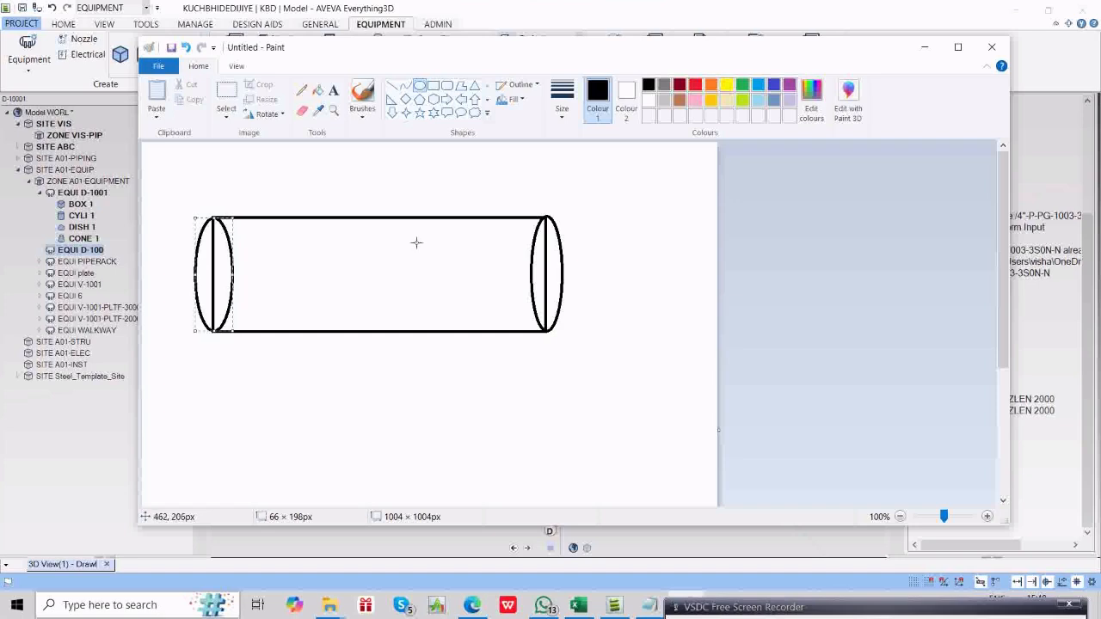
click(414, 210)
Draw two upright support rectangles across the vessel body's lower edge, the first about 60 × 188 px.
click(433, 85)
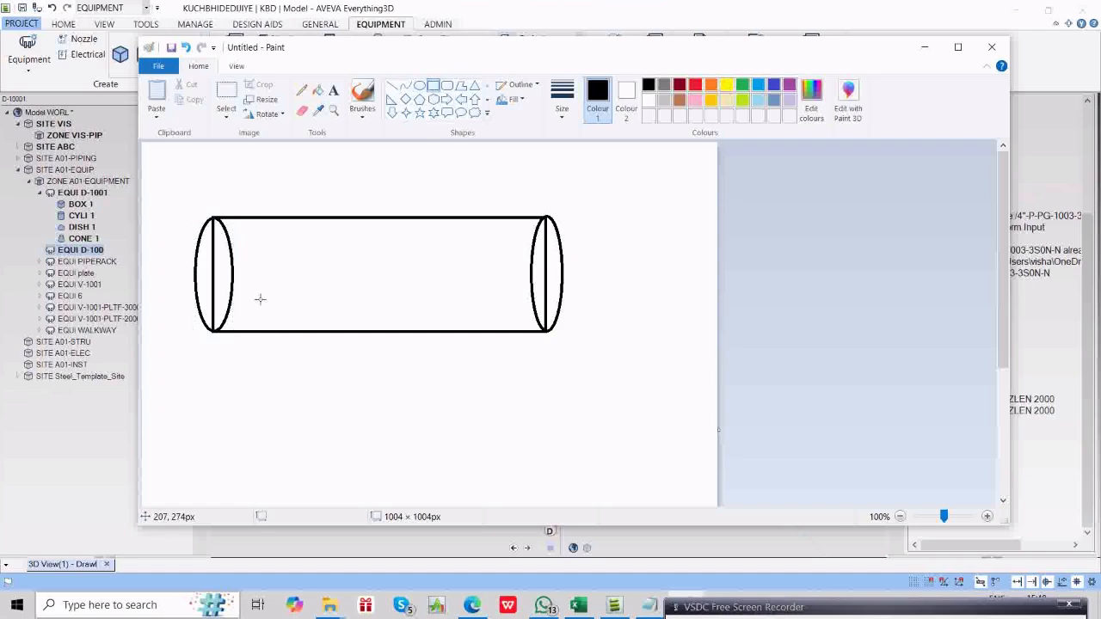
drag(262, 272, 297, 381)
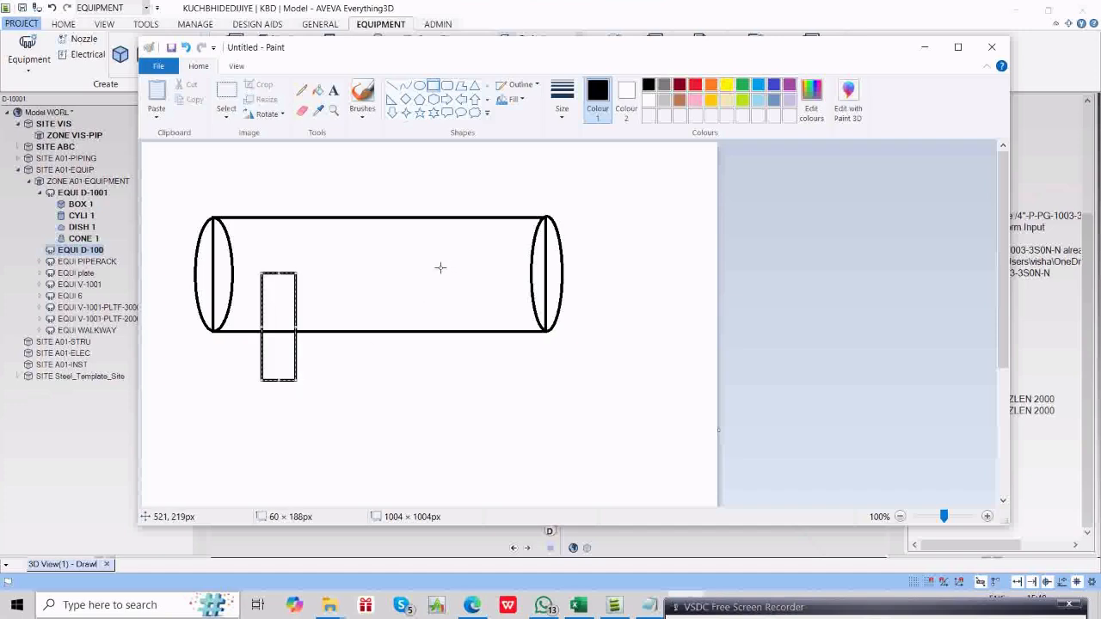
drag(440, 268, 472, 383)
click(522, 384)
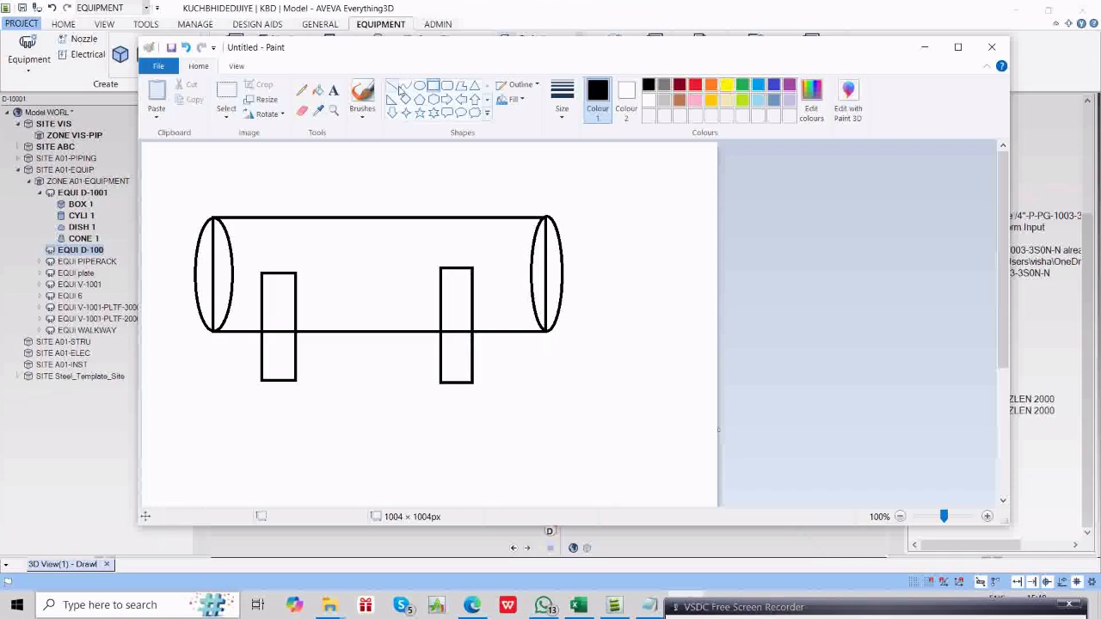
Draw a horizontal dimension line above the vessel body spanning its full length and label it L=5000.
click(393, 87)
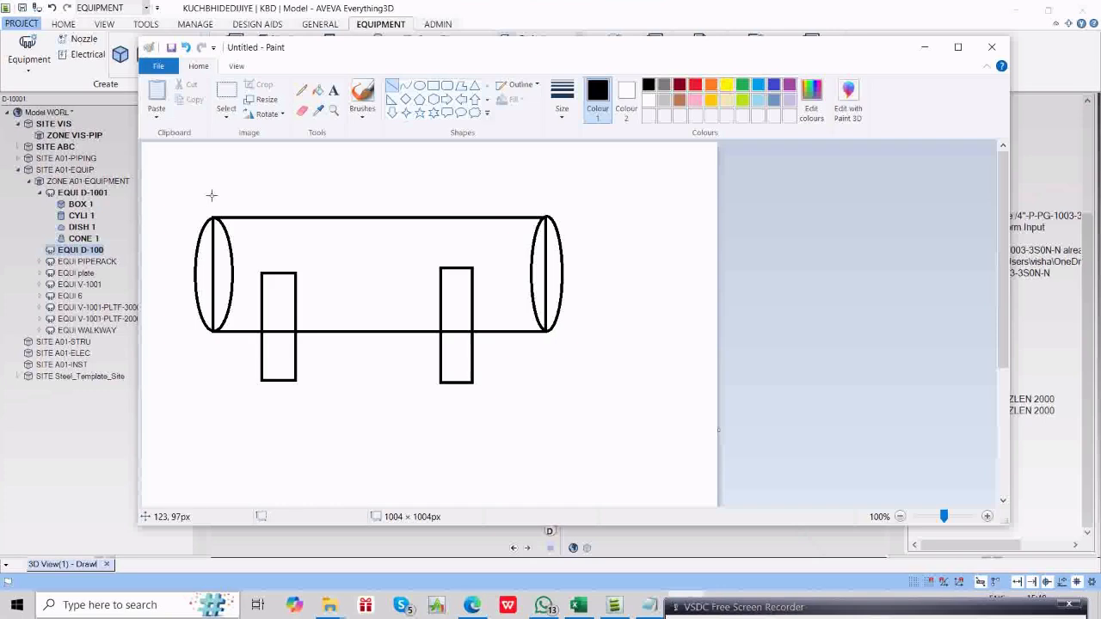
mouse_move(211, 195)
mouse_down()
mouse_move(542, 206)
mouse_move(545, 196)
mouse_move(597, 190)
mouse_up()
click(334, 90)
click(343, 179)
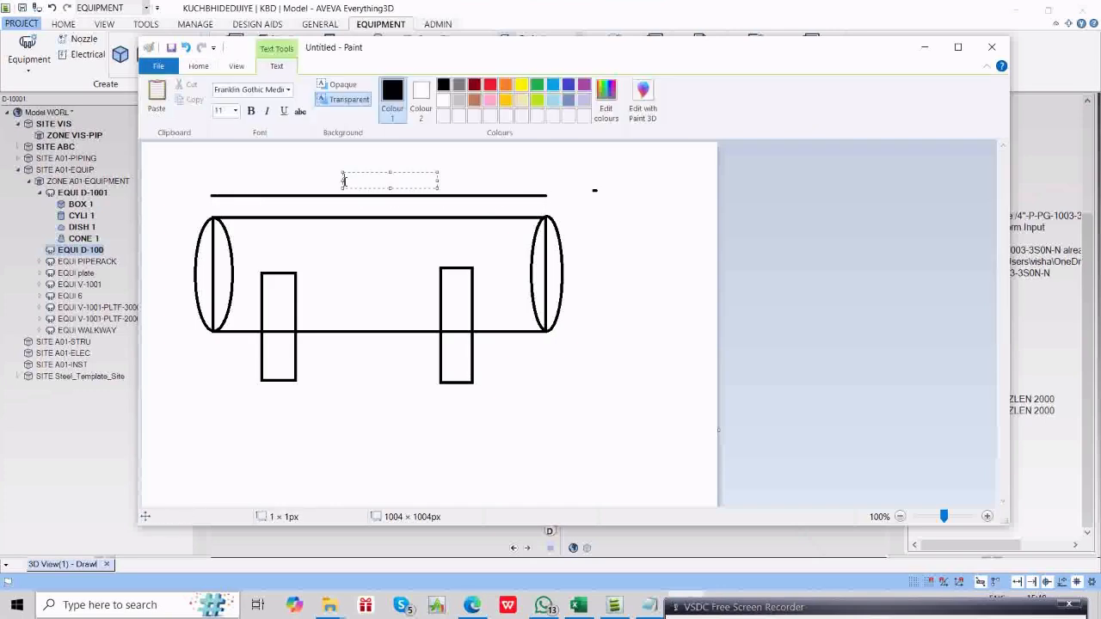
text(5000)
key(ctrl+a)
text(L=)
click(468, 155)
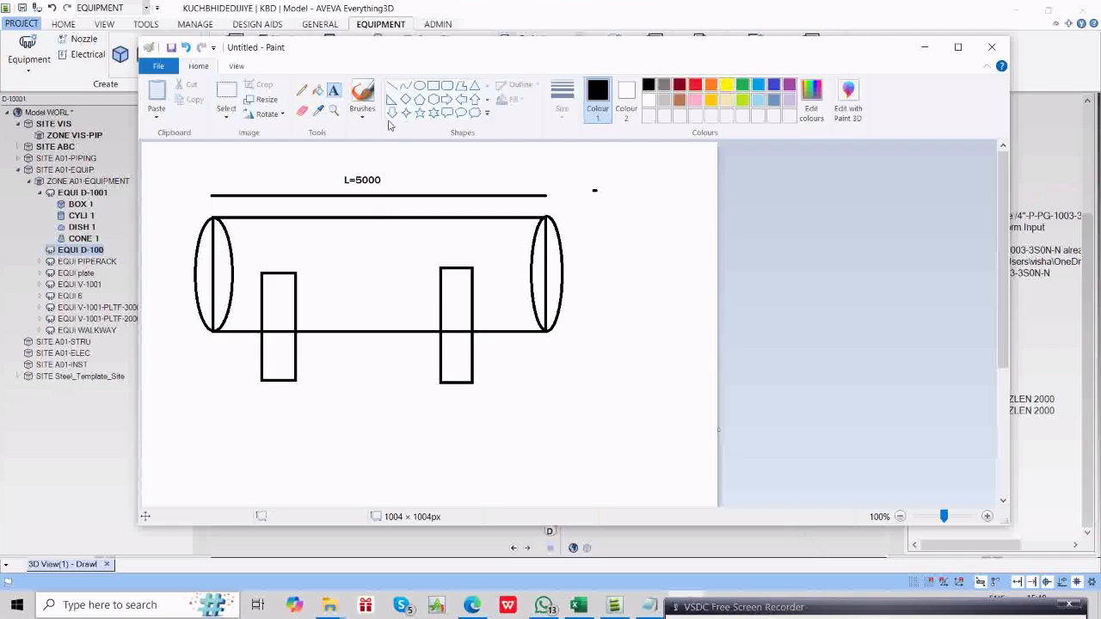
Draw a vertical dimension line about 201 px long across the vessel body and label it OD=2000.
click(392, 85)
drag(361, 216, 359, 332)
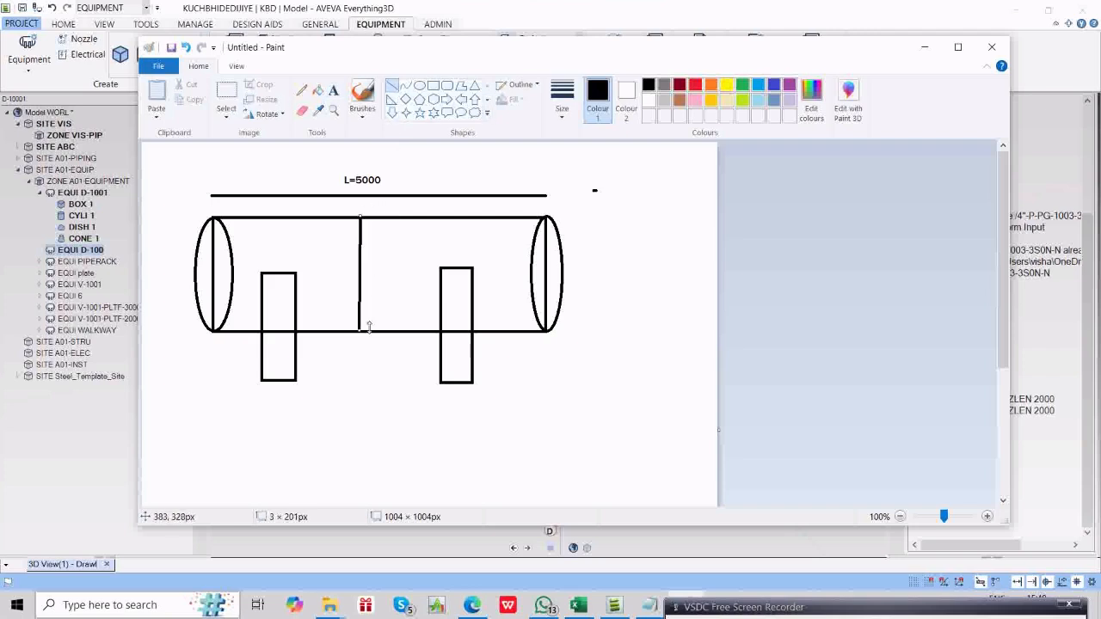
click(333, 90)
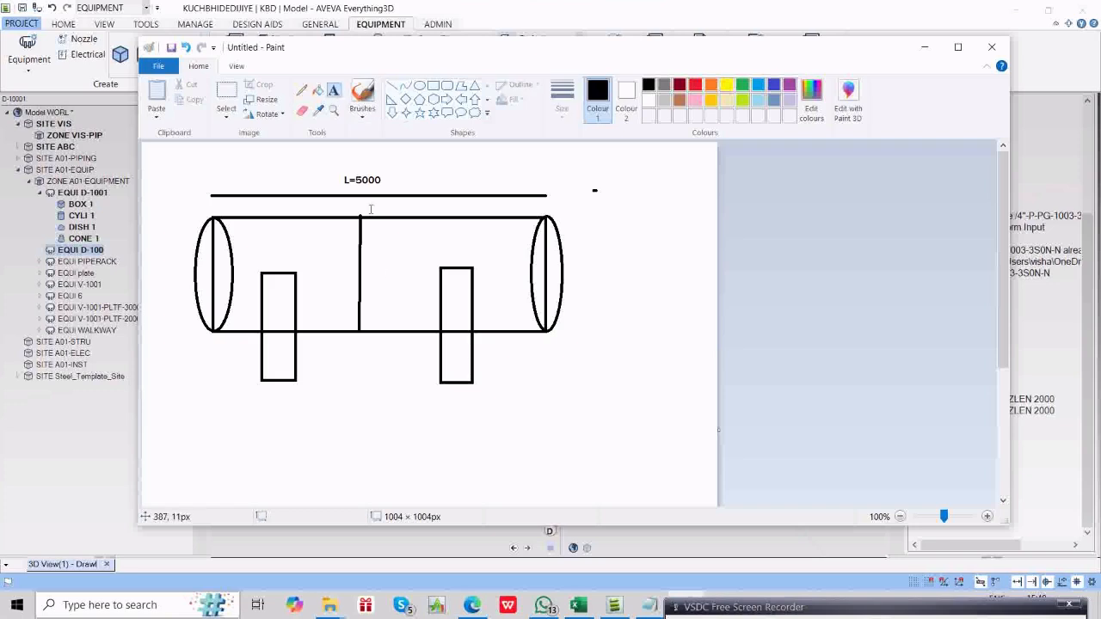
click(365, 265)
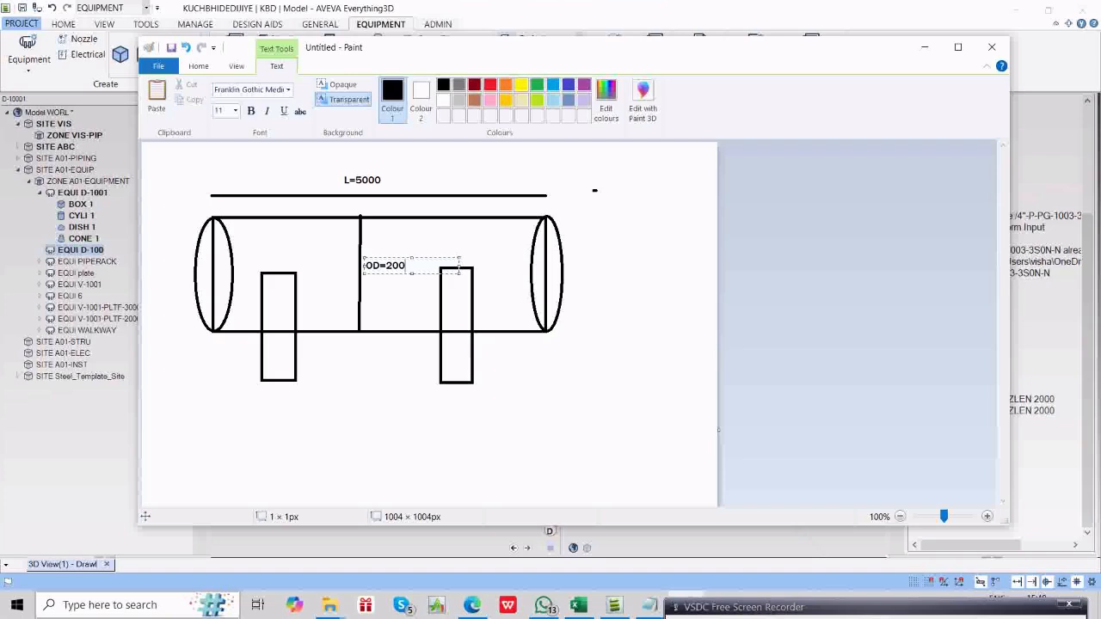
click(551, 405)
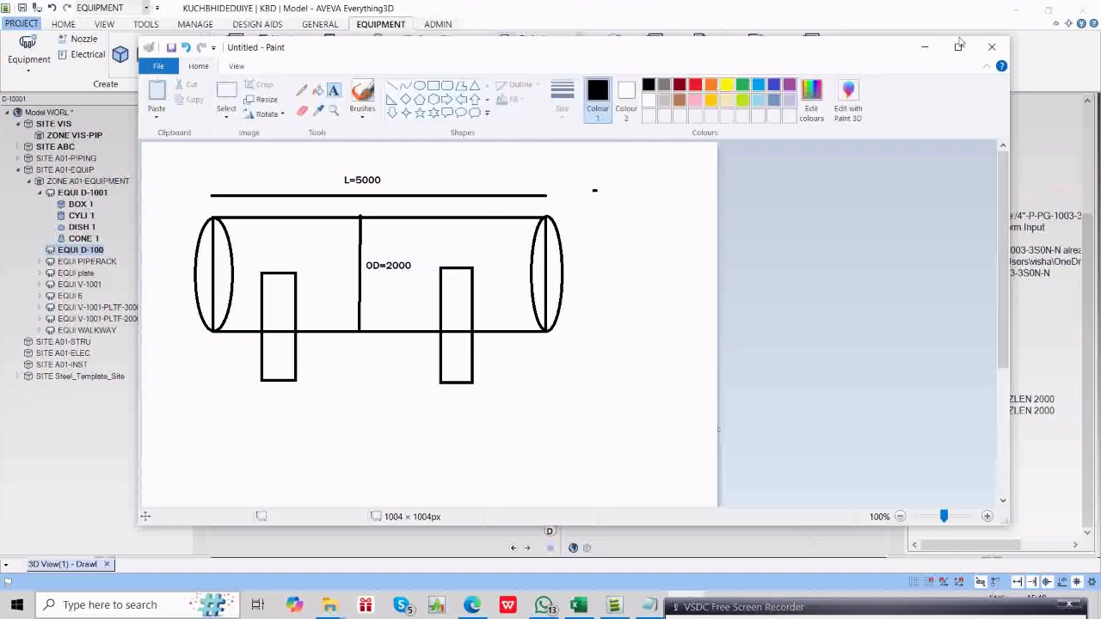
Switch back to AVEVA Everything3D and create a cylinder under D-10001 using NEW CYLI and HEI 5000 DIA 2000.
click(924, 47)
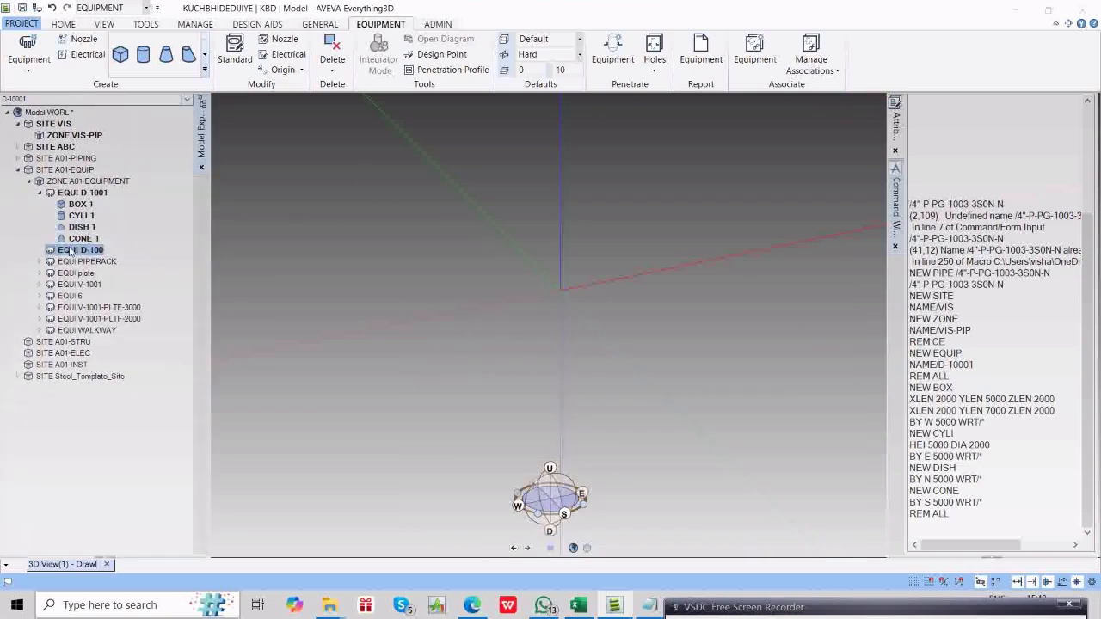
click(1013, 497)
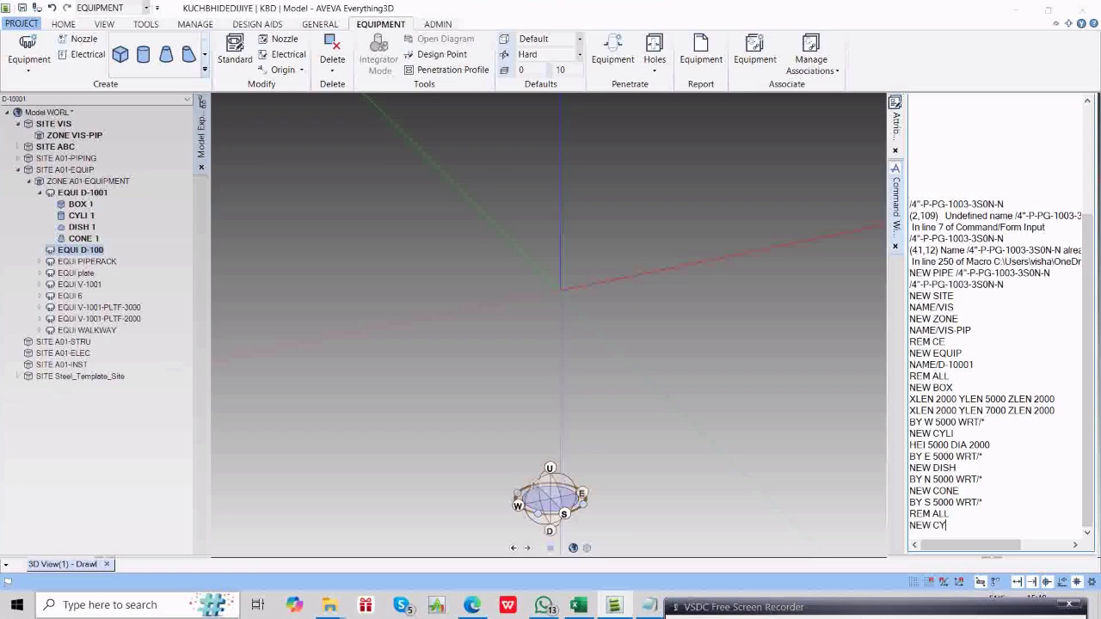
key(Return)
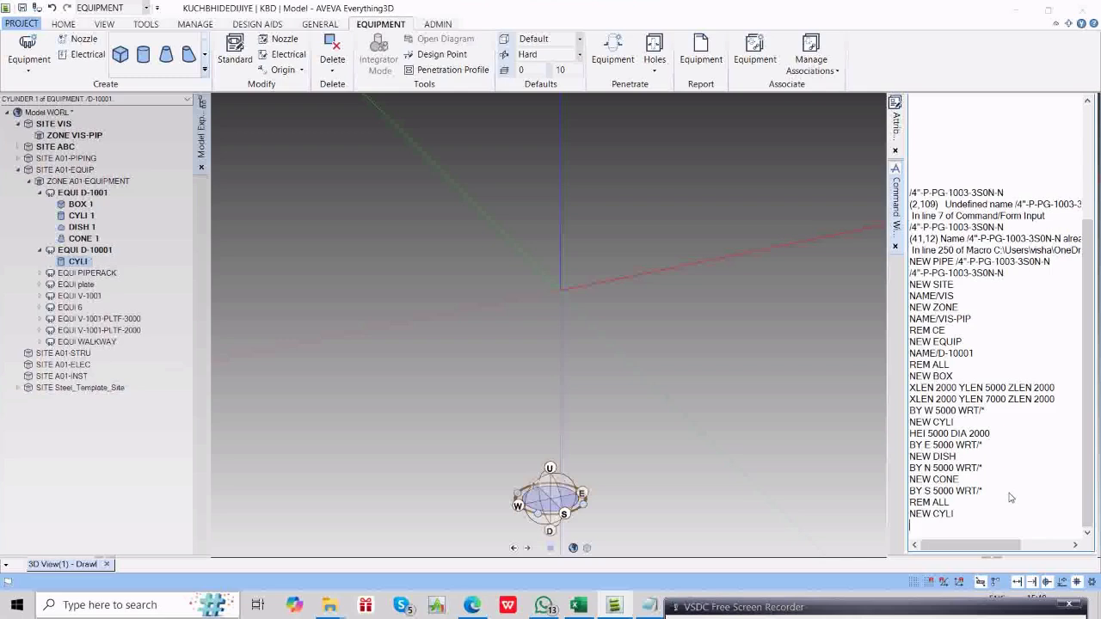
text(HEI 5000 DIA 2000)
key(Return)
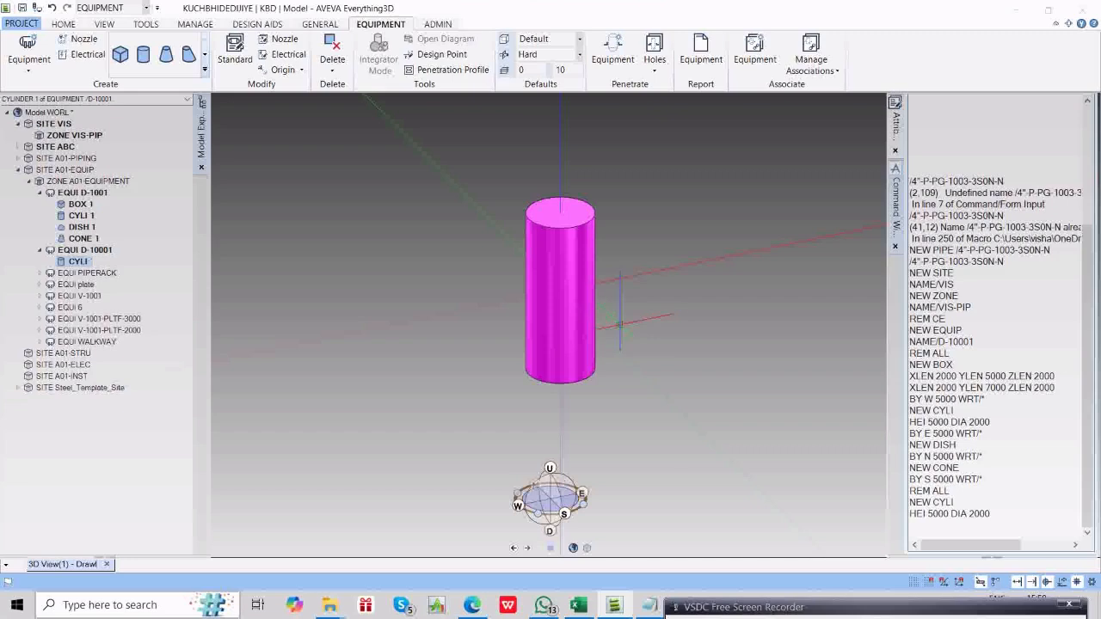
Display the direction axes on the new cylinder with the command AXES AT CE.
middle_drag(635, 325, 635, 325)
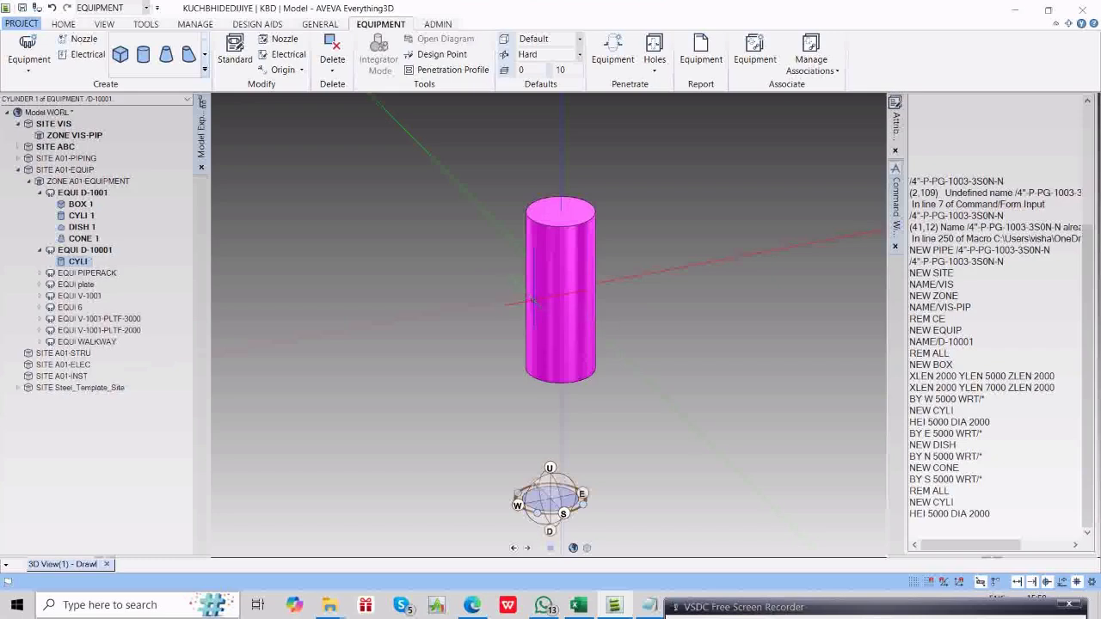
scroll(609, 296, down, 2)
click(997, 487)
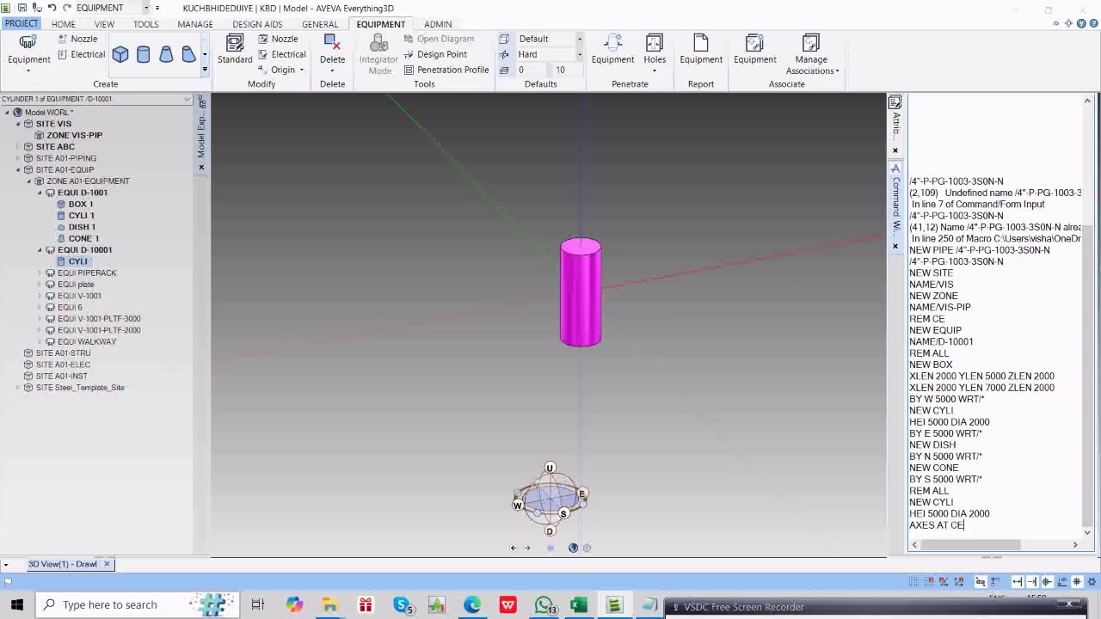
key(Return)
Lay the cylinder horizontally with the command ROTATE BY 90 ABOUT Y.
scroll(602, 296, up, 3)
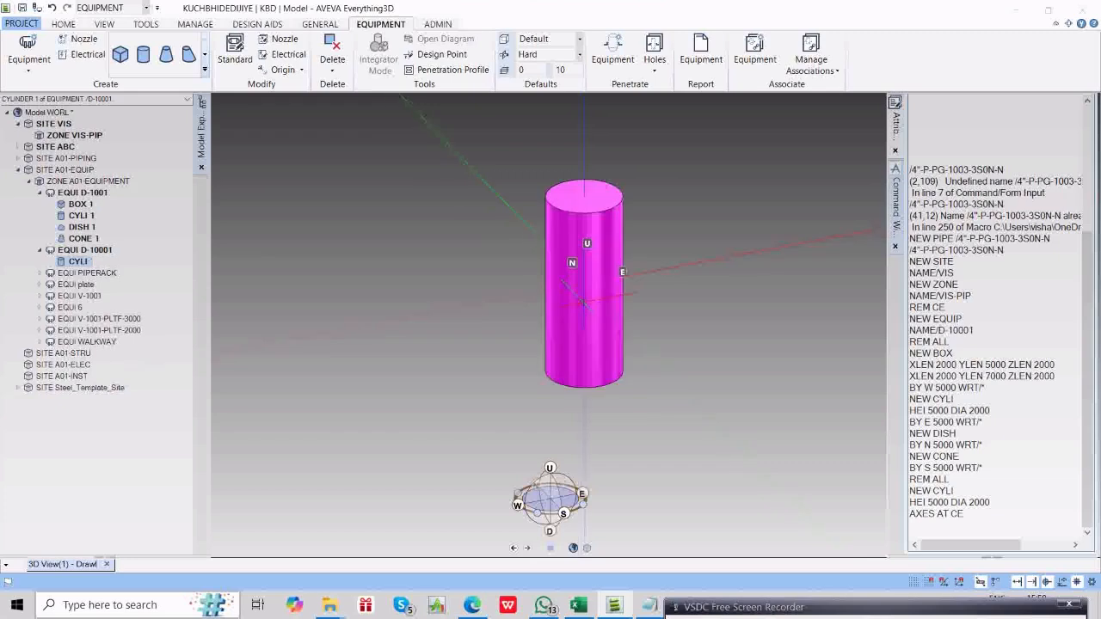
middle_drag(590, 295, 651, 295)
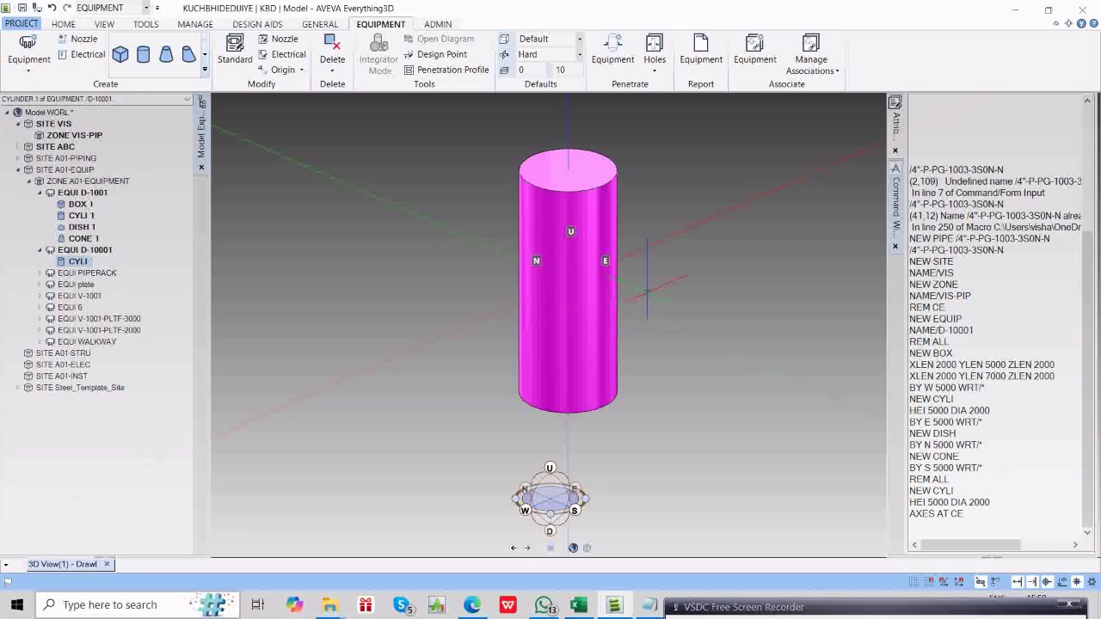
scroll(647, 281, down, 2)
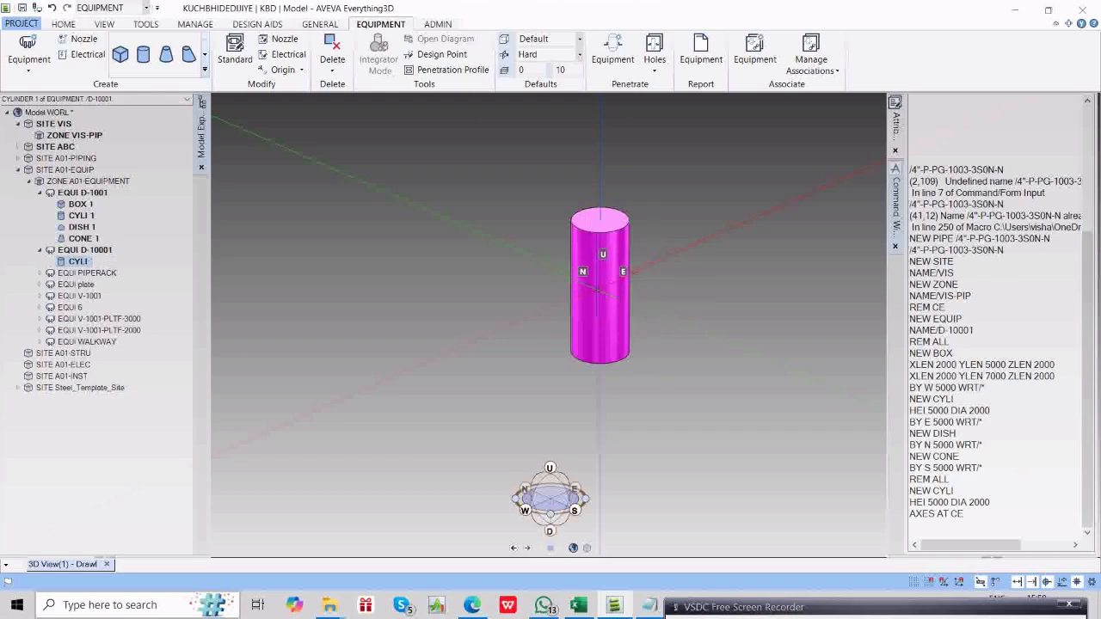
click(948, 535)
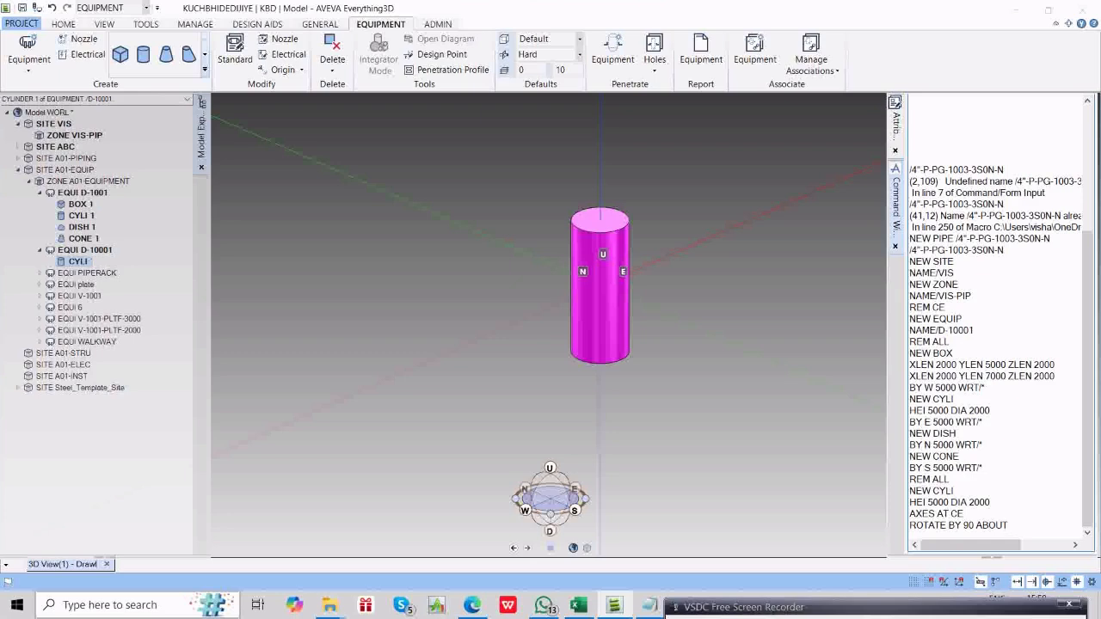
key(Return)
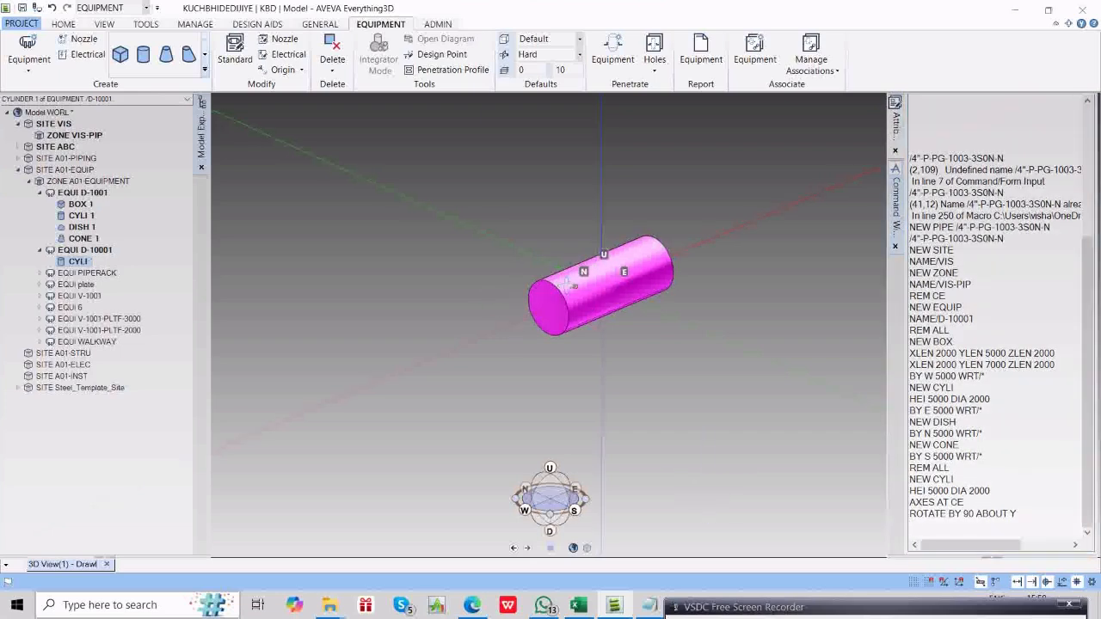
mouse_move(575, 286)
middle_down()
mouse_move(505, 286)
mouse_move(559, 286)
middle_up()
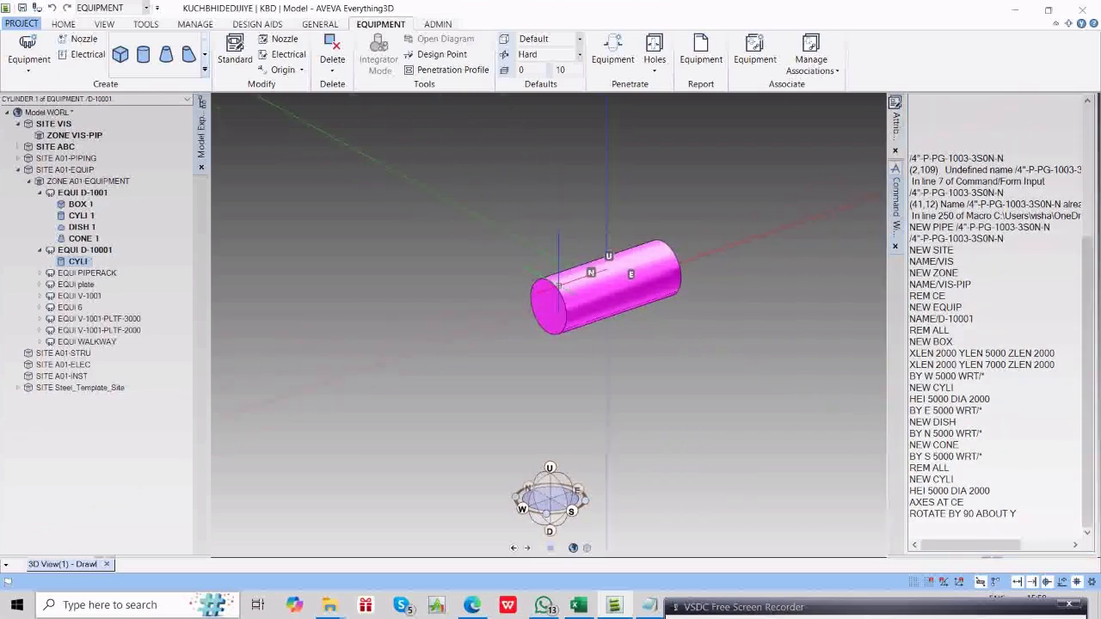
Open the Rotate form for the cylinder, use element picking on it, and set the rotation angle to 90.
click(63, 23)
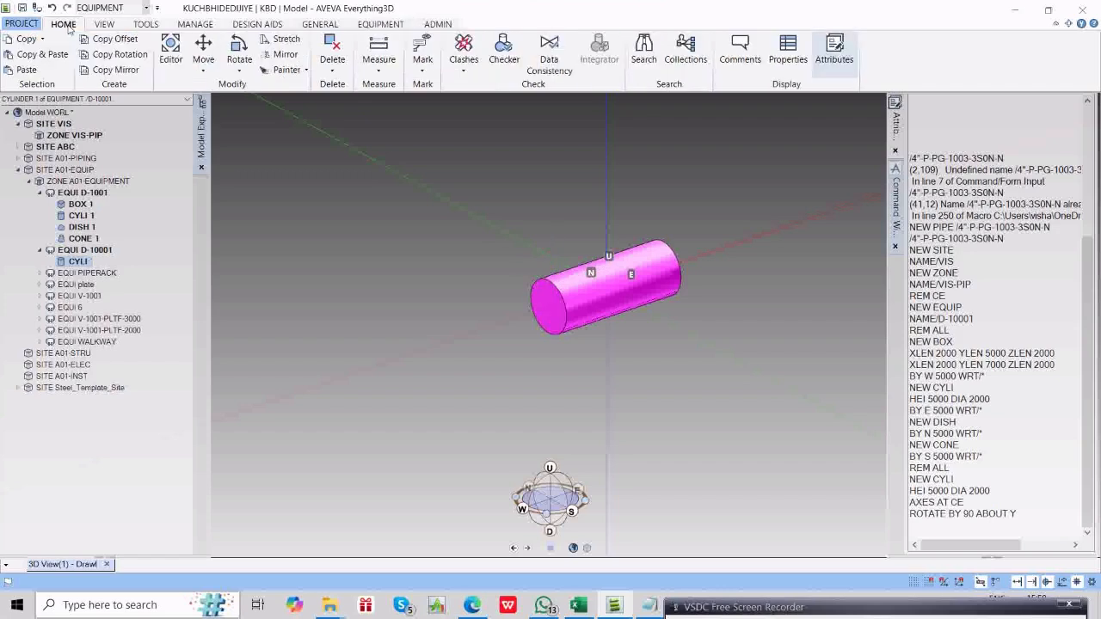
click(238, 71)
click(222, 101)
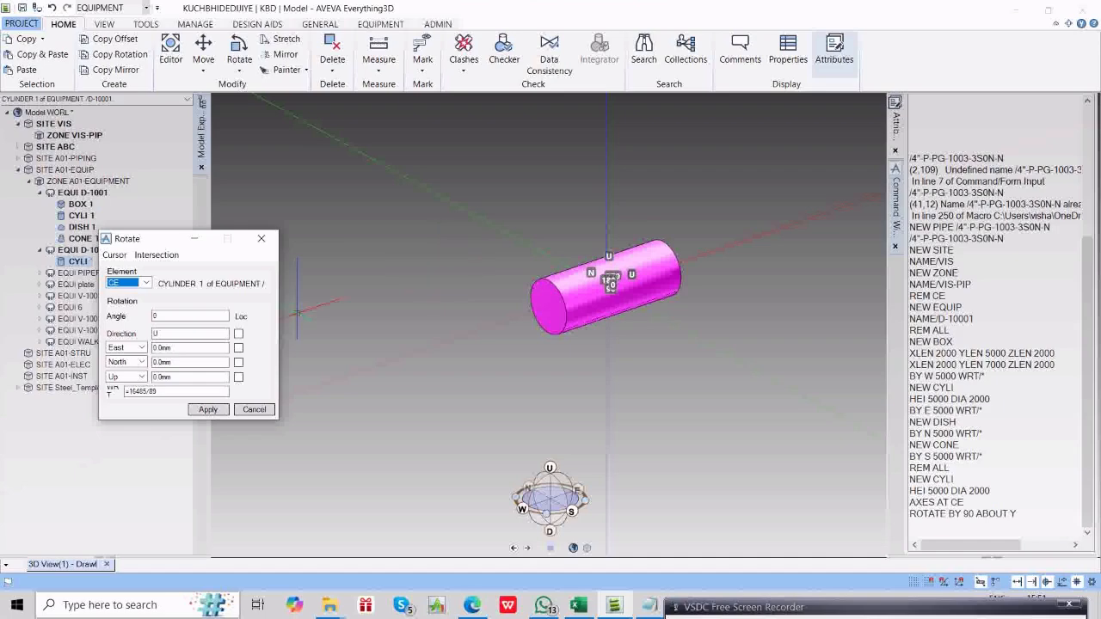
click(114, 256)
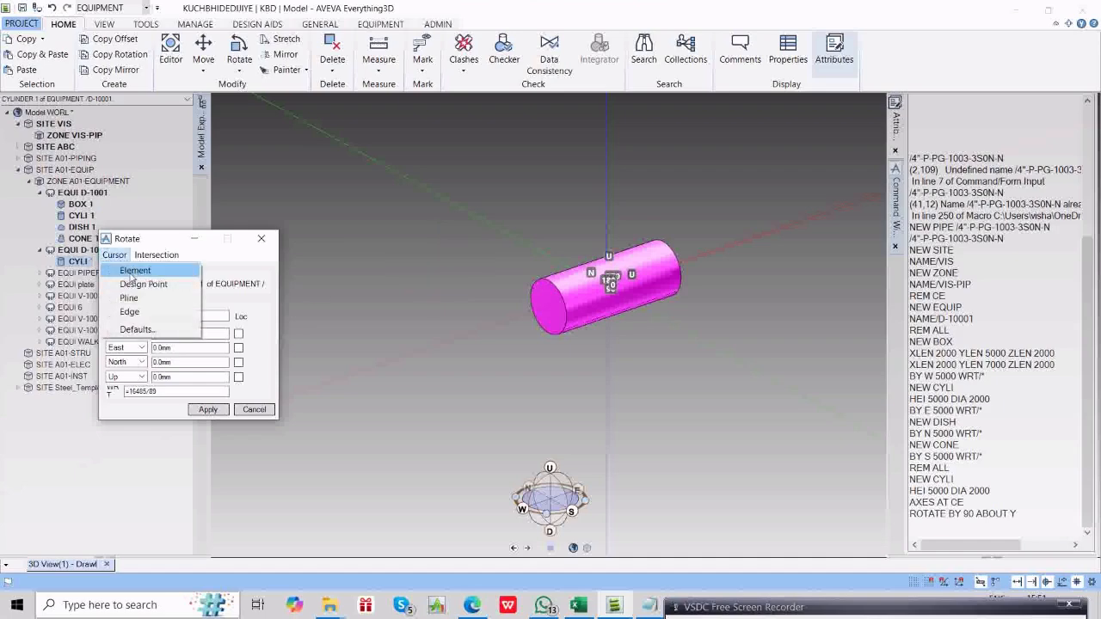
click(135, 271)
click(578, 320)
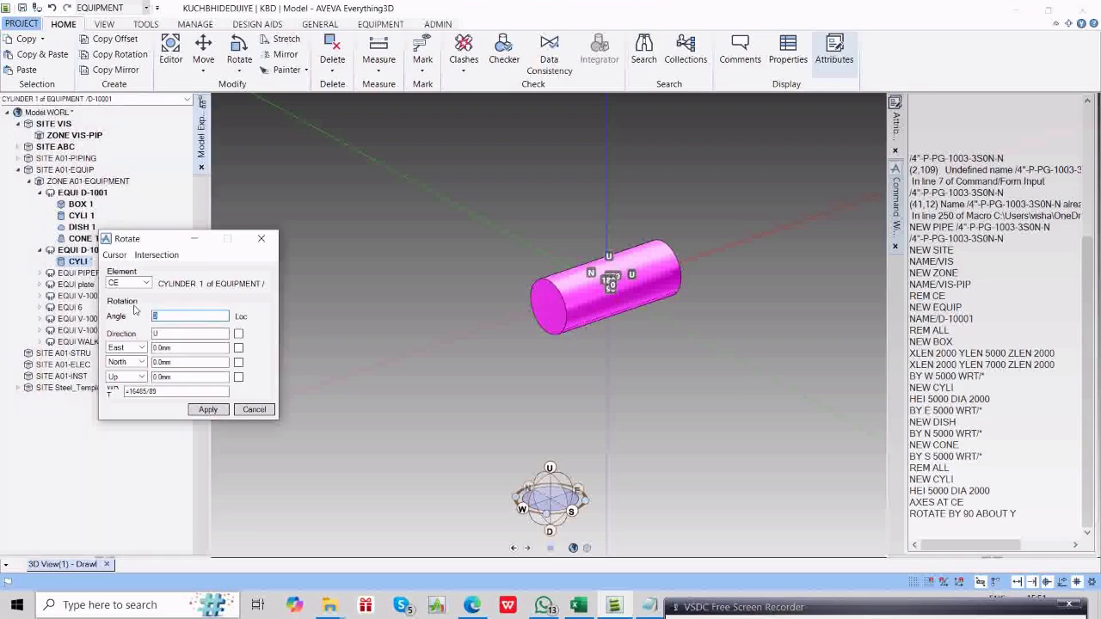
text(90)
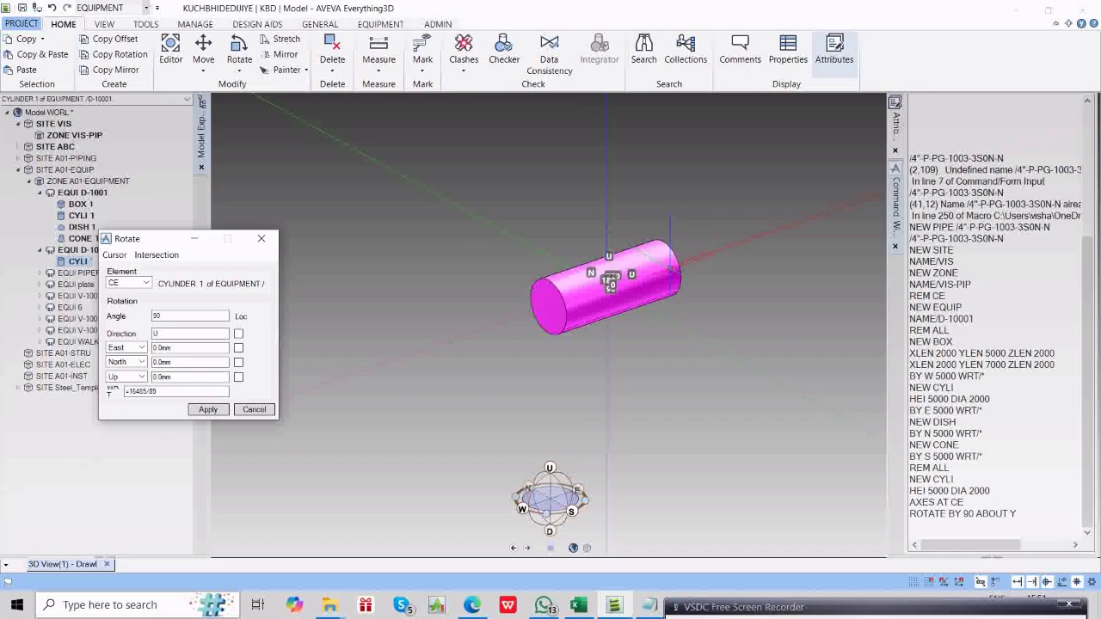
Remove the direction axes from the cylinder with the command AXES OFF.
scroll(609, 282, up, 4)
middle_drag(589, 288, 514, 290)
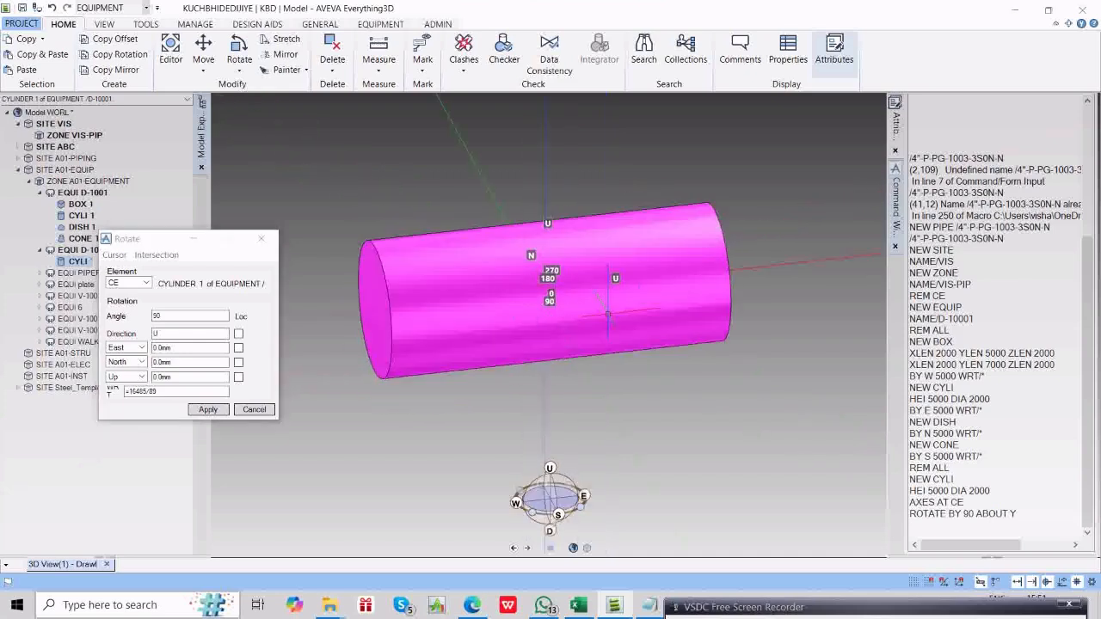
double_click(984, 506)
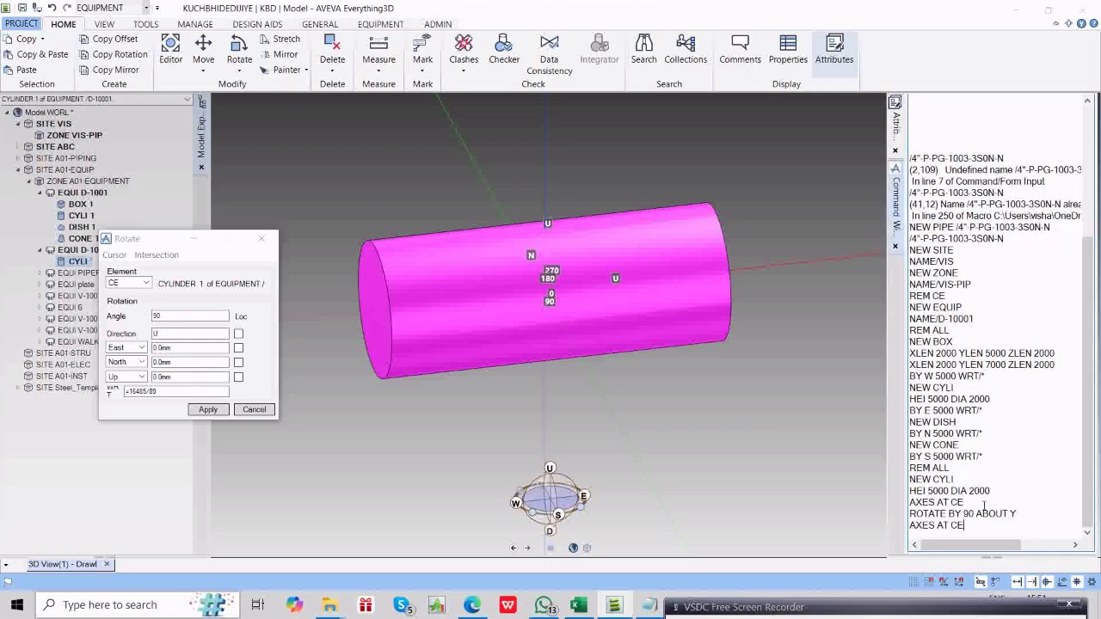
key(BackSpace)
key(BackSpace)
key(BackSpace)
key(BackSpace)
key(BackSpace)
text(OFF)
key(Return)
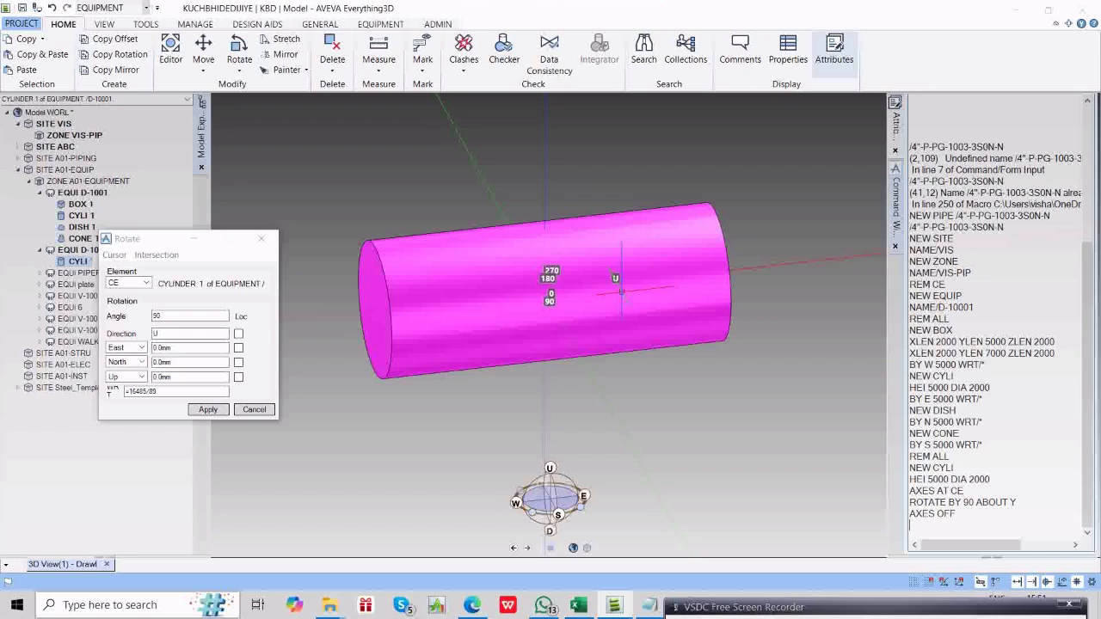
Display the 3D model in wireframe to examine the rotation direction marker inside the cylinder.
middle_drag(559, 301, 626, 285)
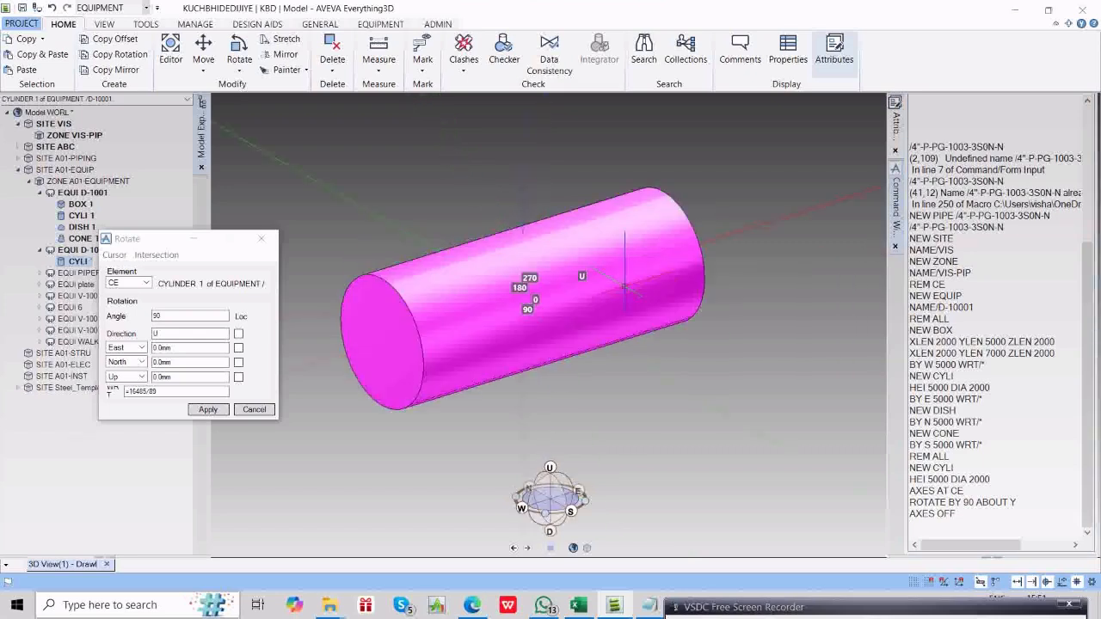
key(F8)
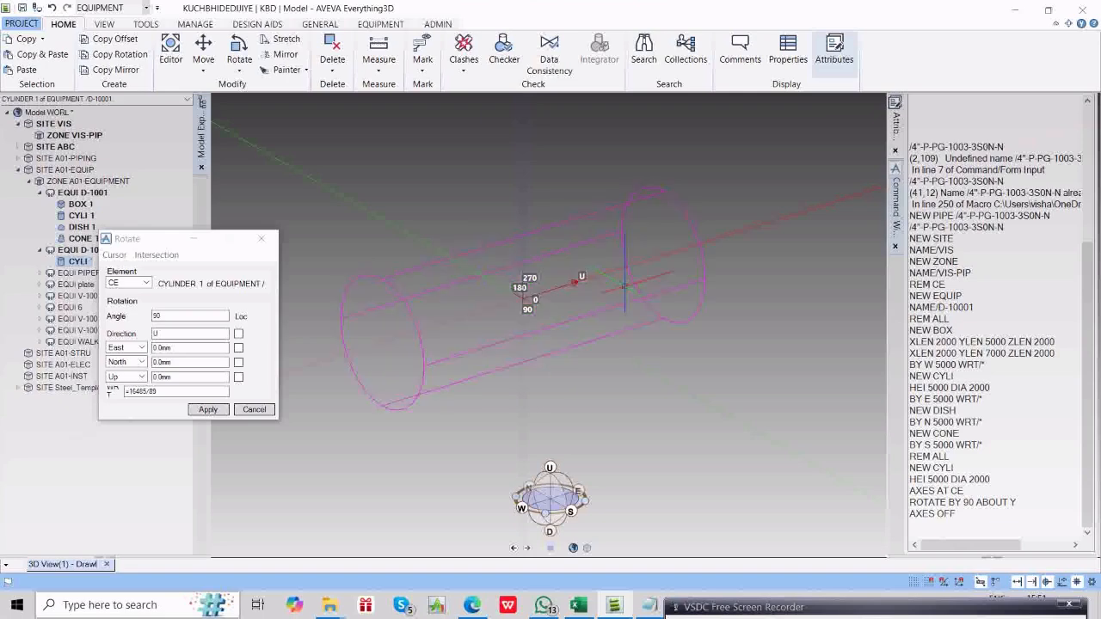
key(F8)
key(F8)
scroll(571, 284, down, 5)
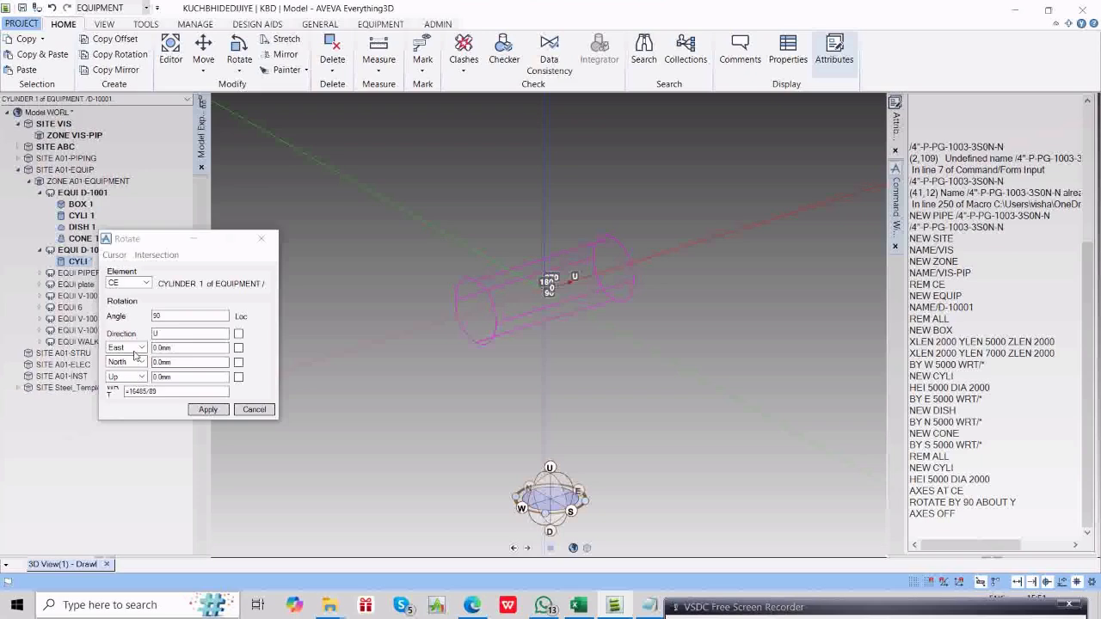
Set the rotation direction to N, apply the 90° rotation to the cylinder twice, and close the Rotate form.
click(171, 334)
double_click(160, 334)
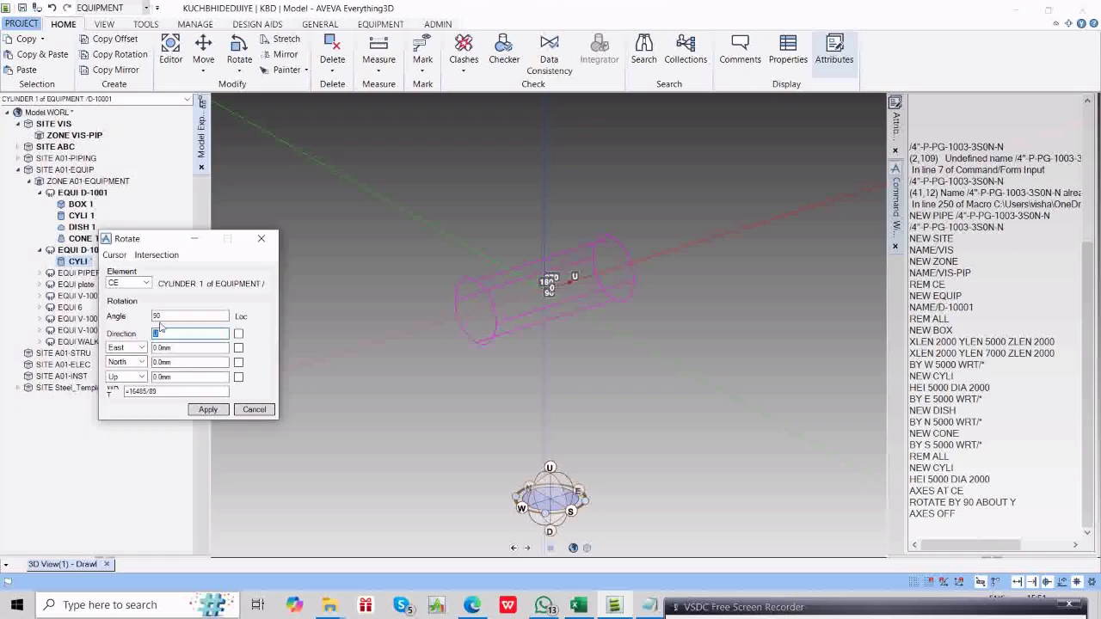
text(N)
key(Tab)
click(209, 410)
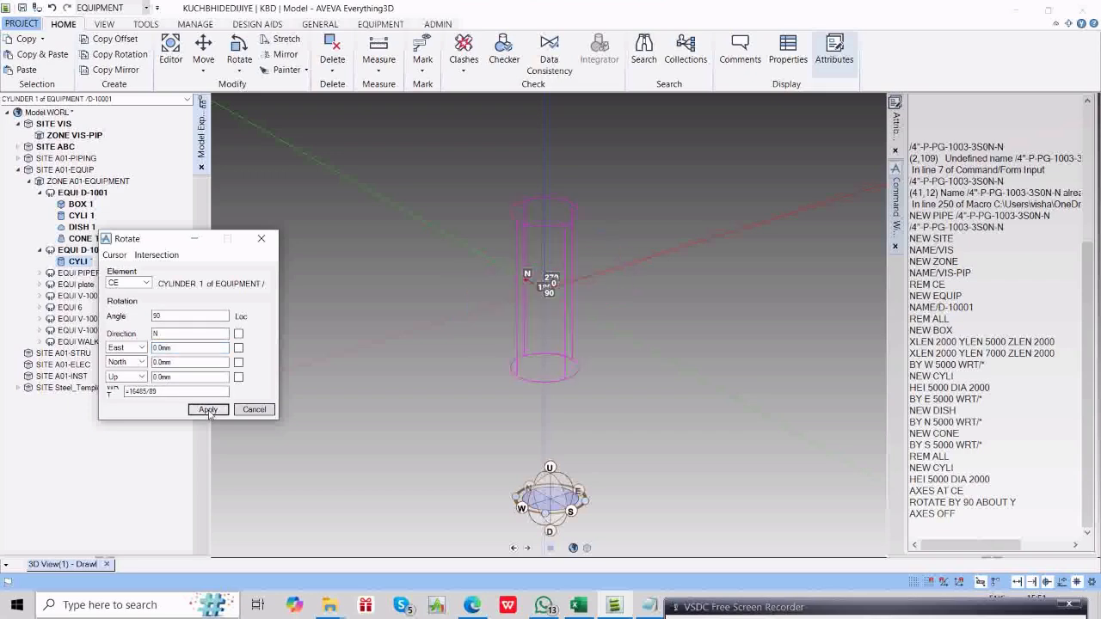
click(208, 411)
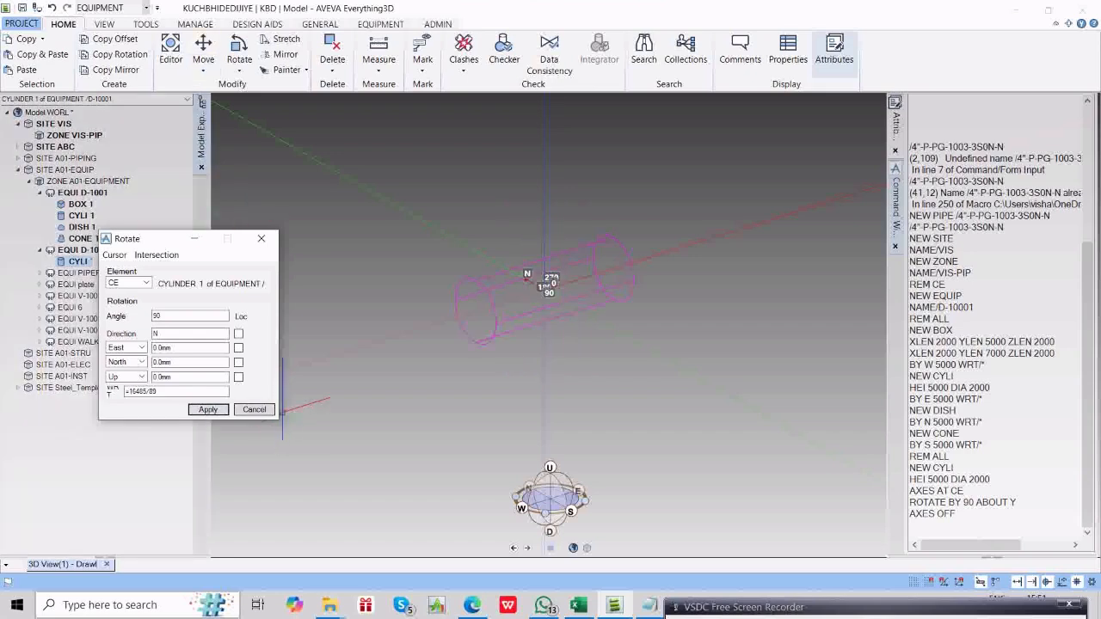
click(253, 410)
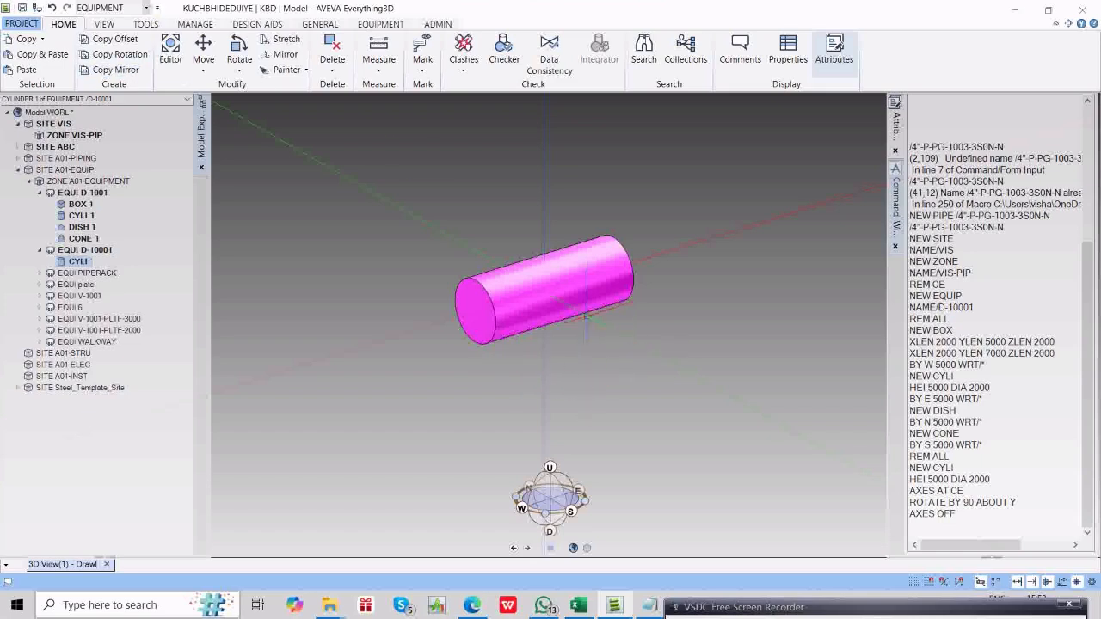
middle_drag(608, 328, 551, 337)
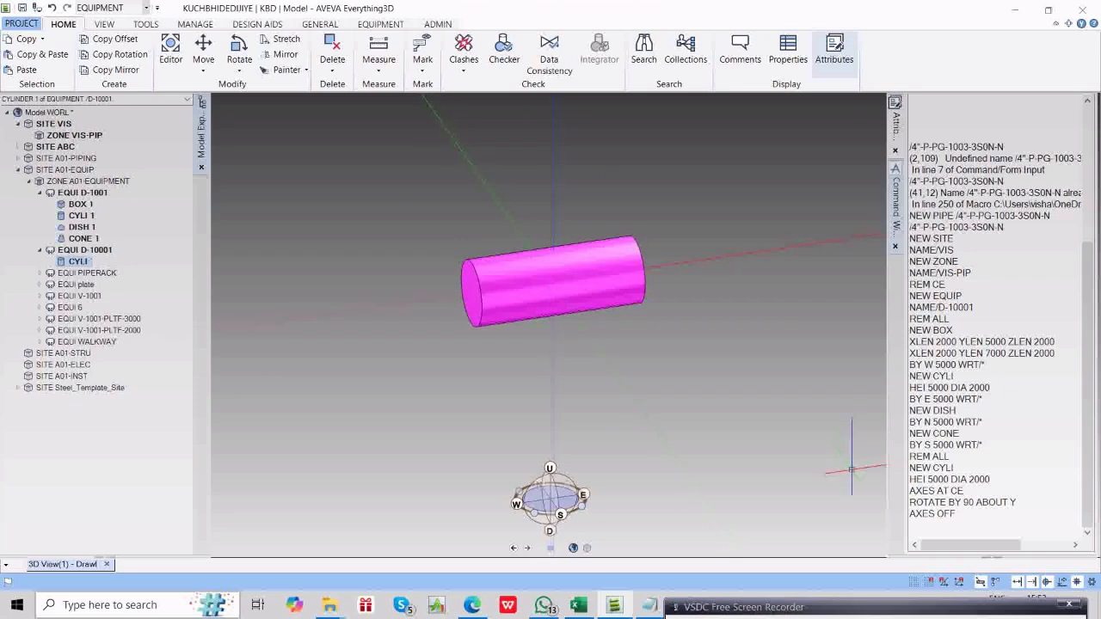
Create a dish under D-10001 with NEW DISH and size it with DIA 2000 HEI 500 RADIUS 200.
click(939, 534)
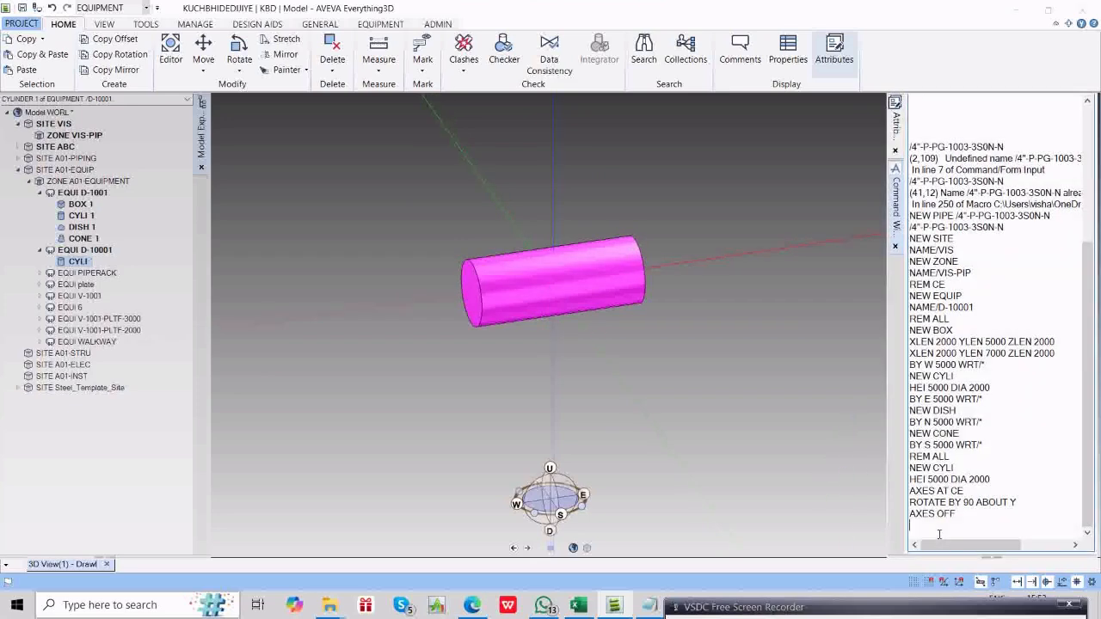
text(NEW DISH)
key(Return)
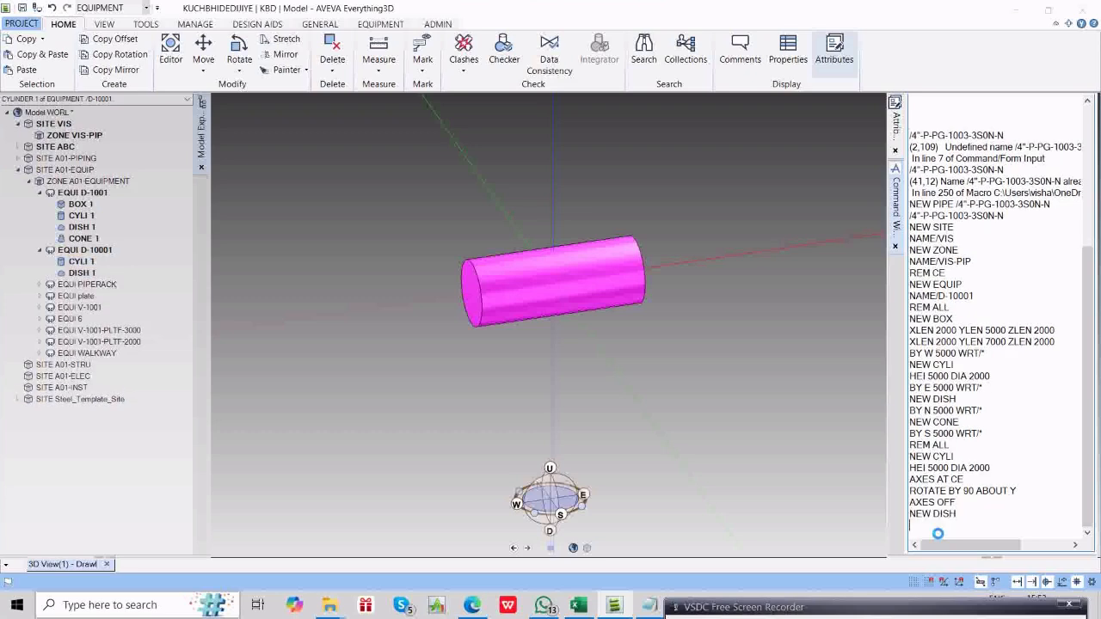
text(DIA)
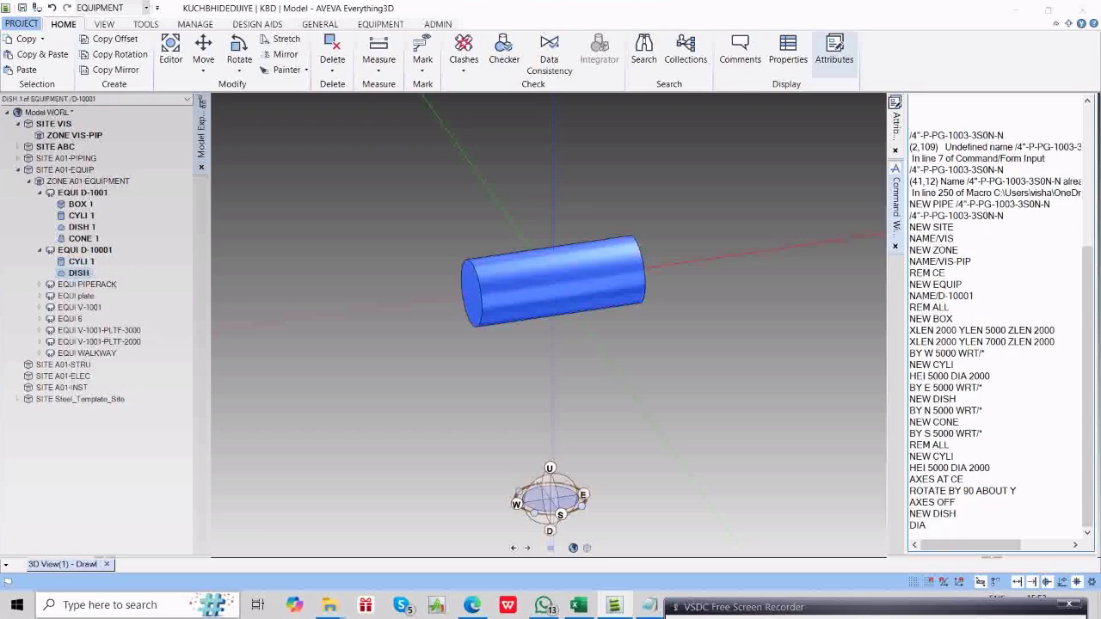
text( 2000 HEI 500 RADIUS )
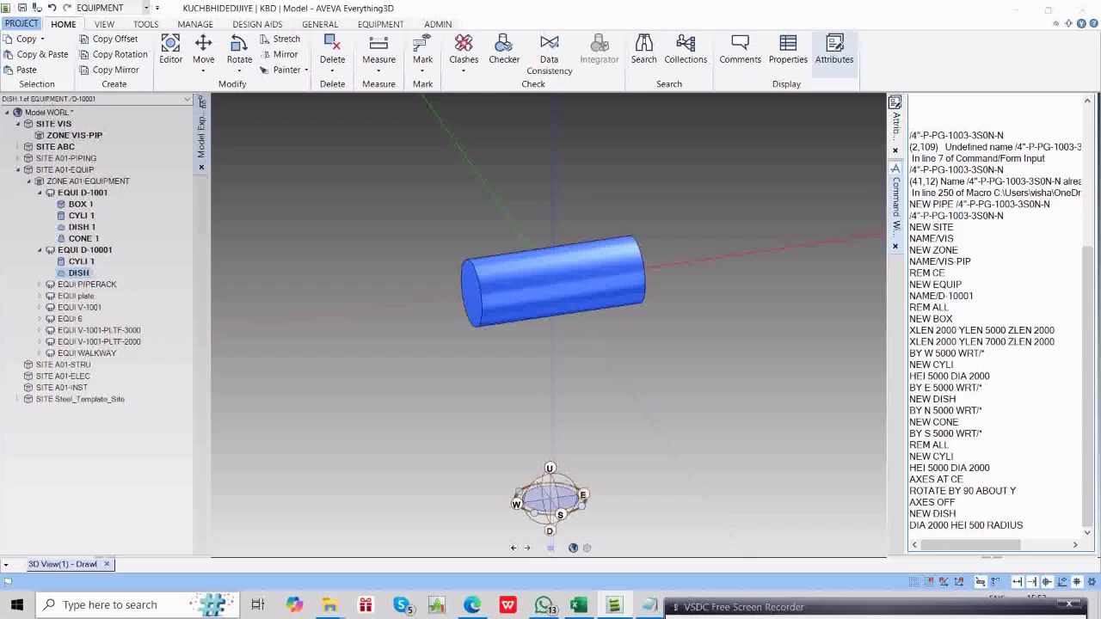
text(200)
key(Return)
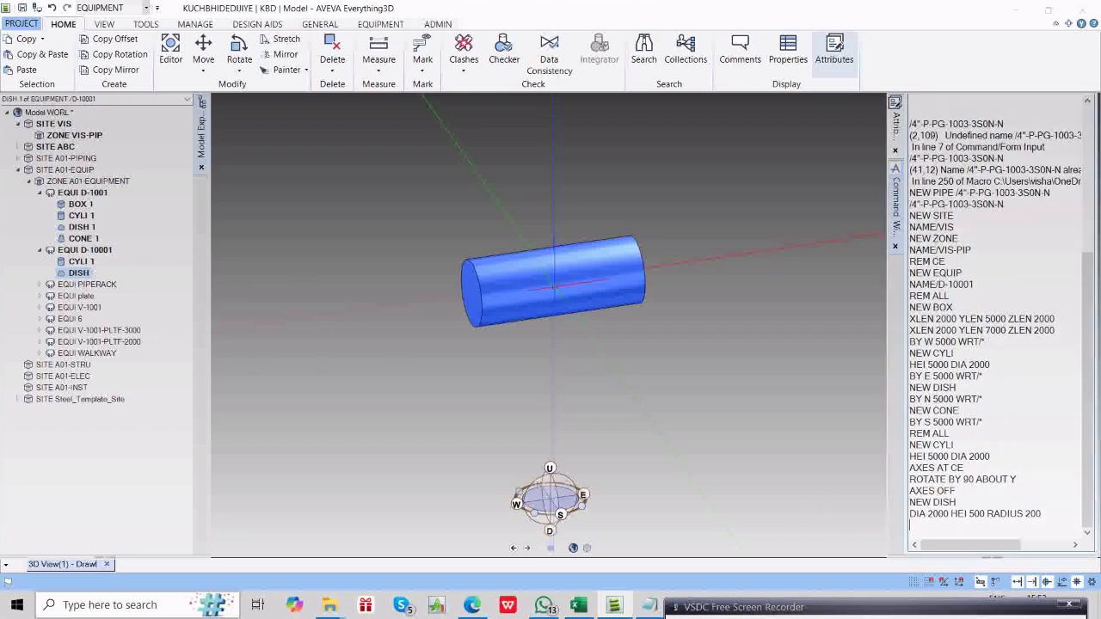
Display the vessel in wireframe and rotate the new dish with ROTATE BY 90 ABOUT Y.
scroll(554, 284, up, 5)
scroll(553, 284, down, 4)
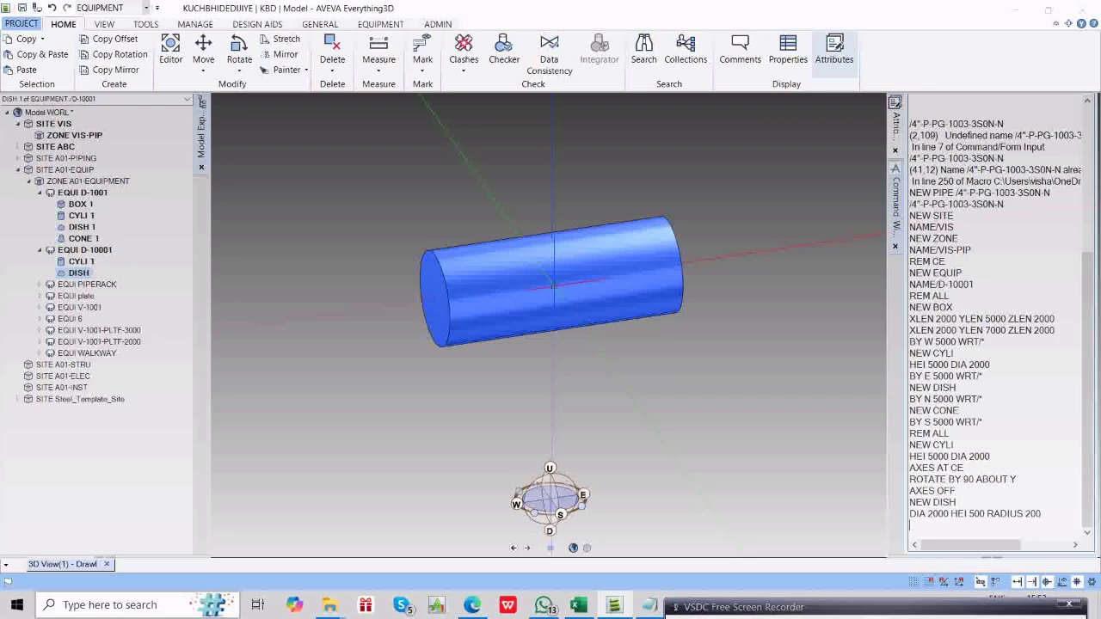
key(F8)
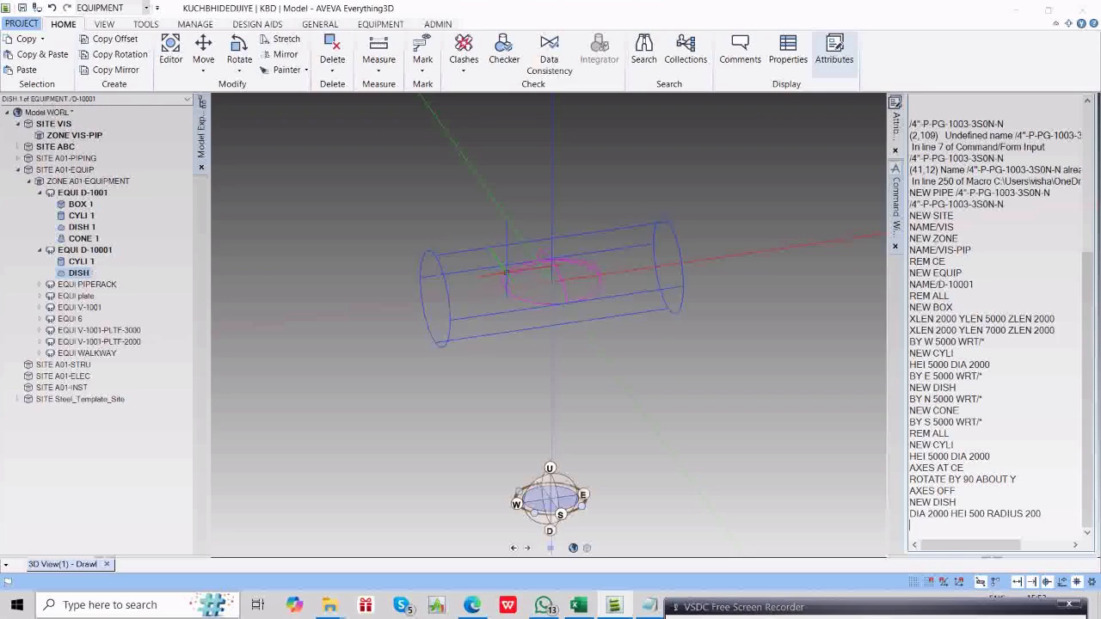
middle_drag(511, 269, 497, 264)
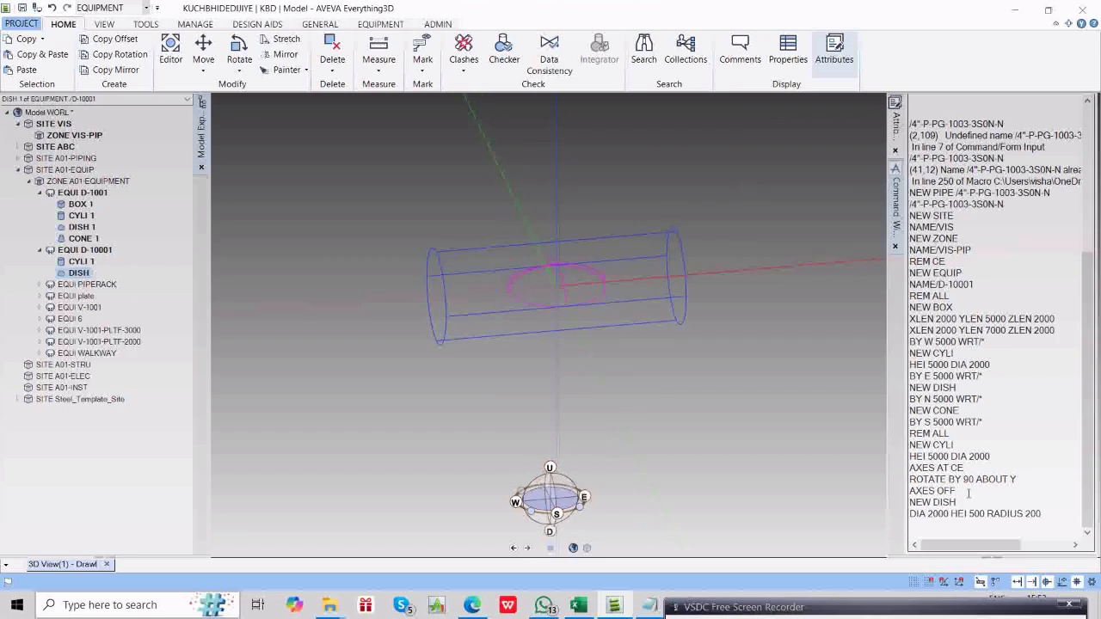
double_click(1023, 484)
key(Return)
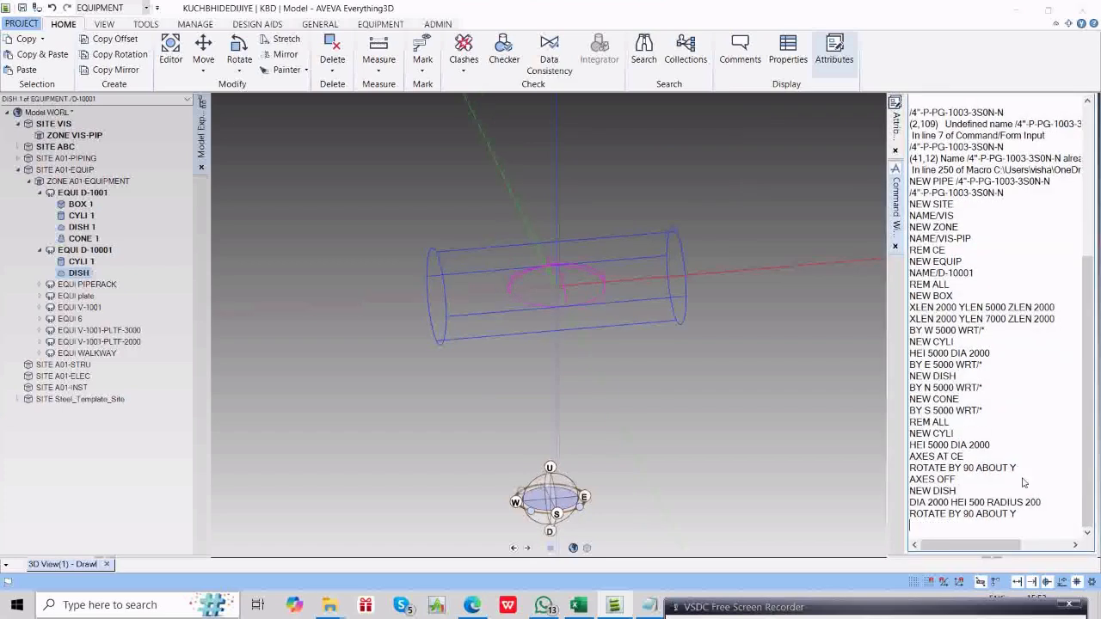
mouse_move(709, 353)
middle_down()
mouse_move(684, 359)
mouse_move(694, 353)
middle_up()
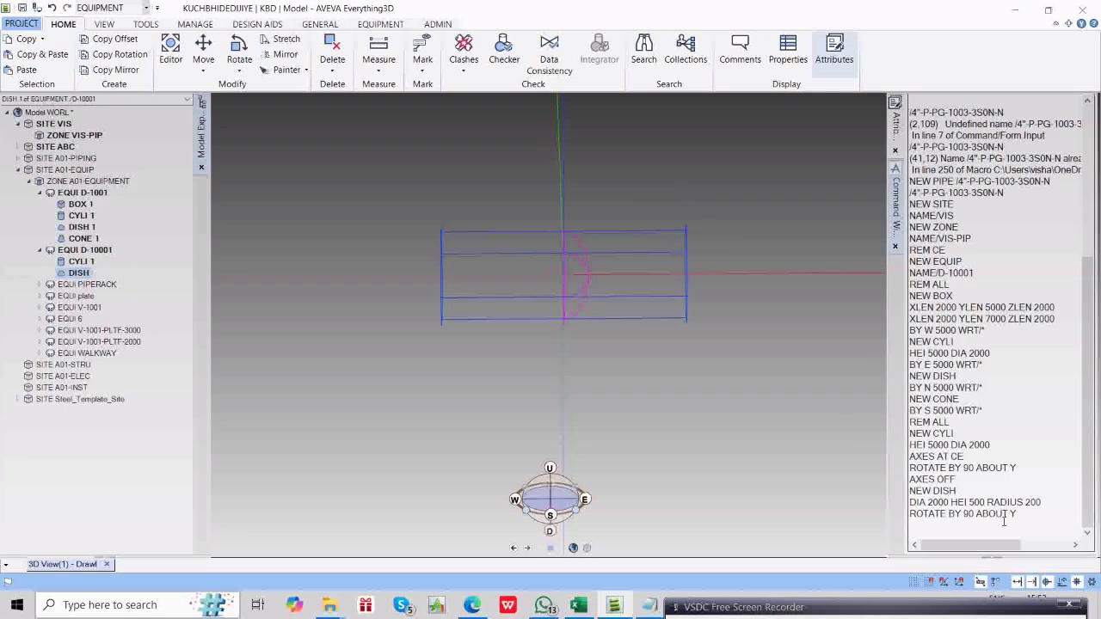
Move the dish to the cylinder's east end with BY E 2500 WRT/* and return the model to shaded display.
click(939, 527)
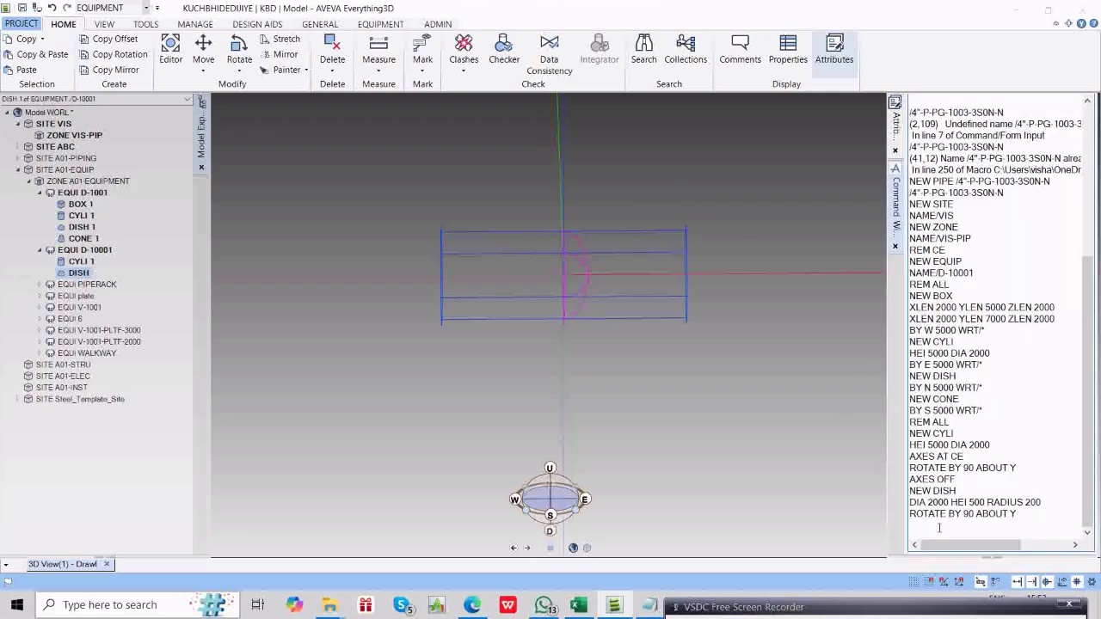
text(BY E 2500 WRT/*)
key(Return)
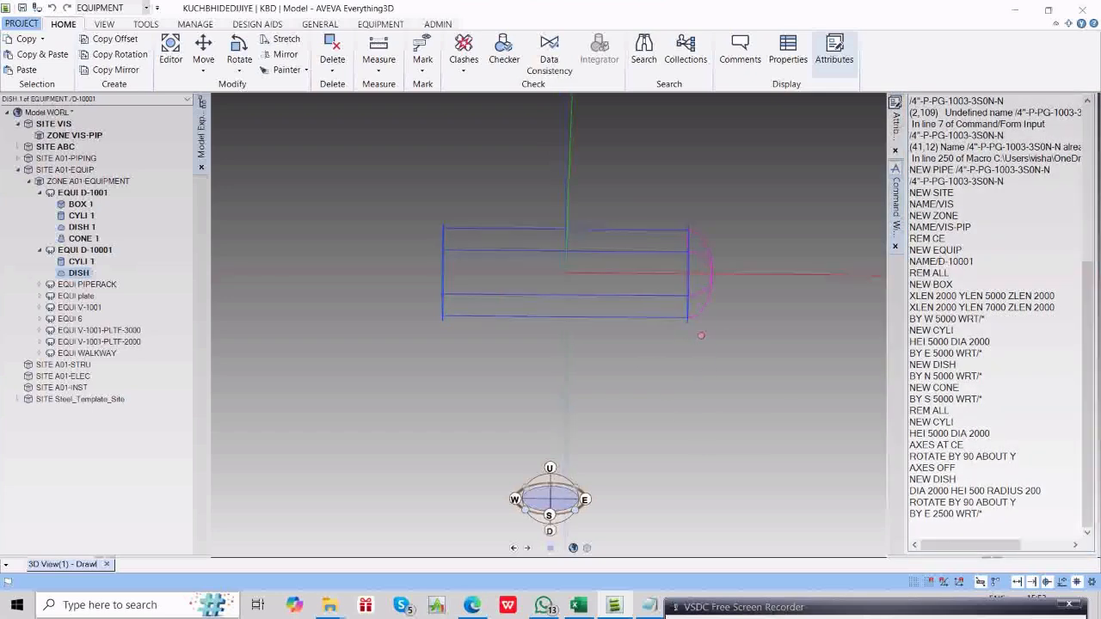
middle_drag(701, 335, 654, 341)
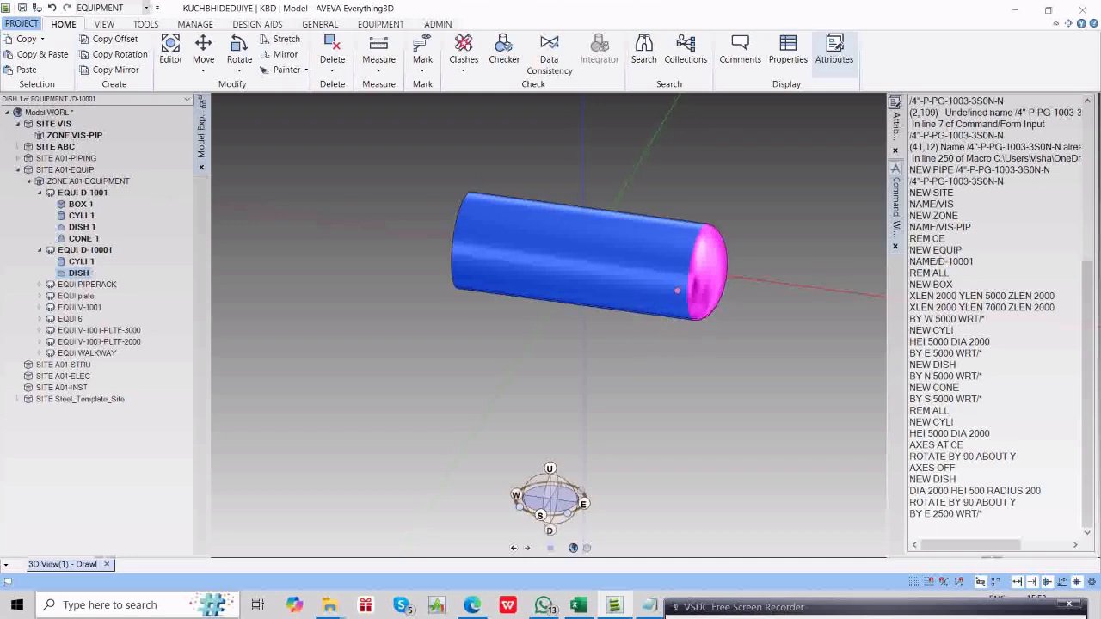
middle_drag(652, 338, 683, 288)
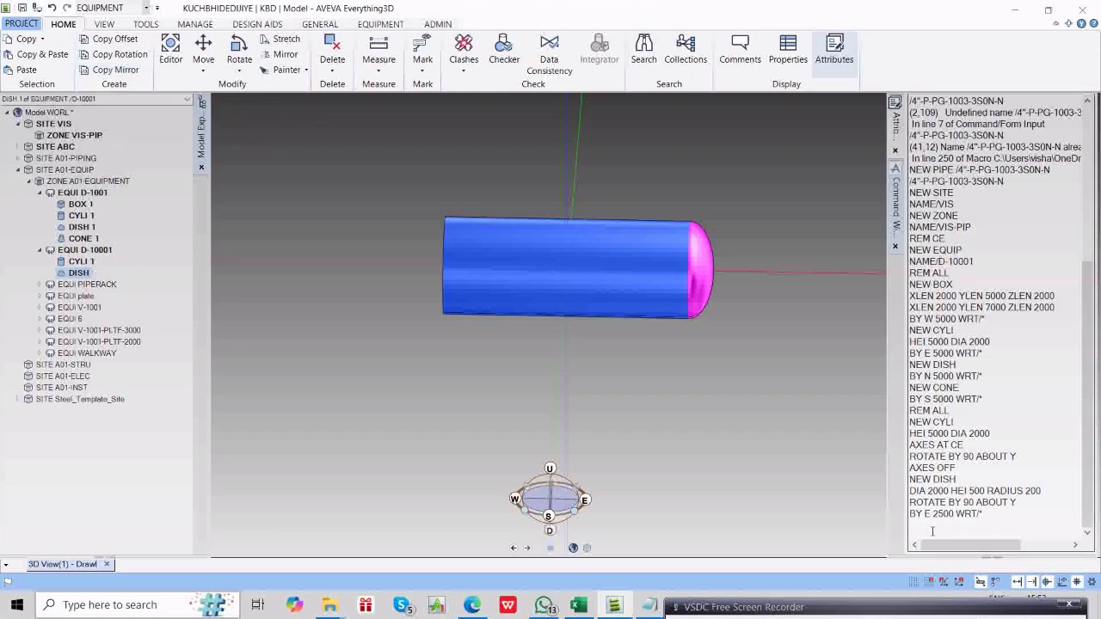
Try a mirror copy of the dish about the picked cylinder with plane direction W, then discard the copy and close the Mirror form.
click(118, 72)
click(122, 256)
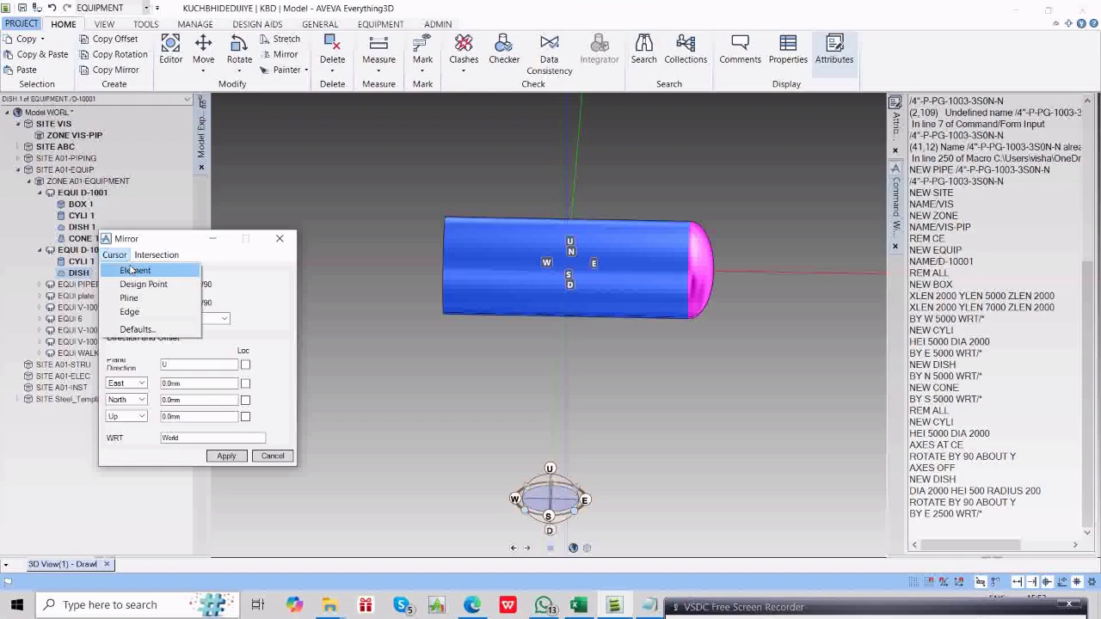
click(135, 270)
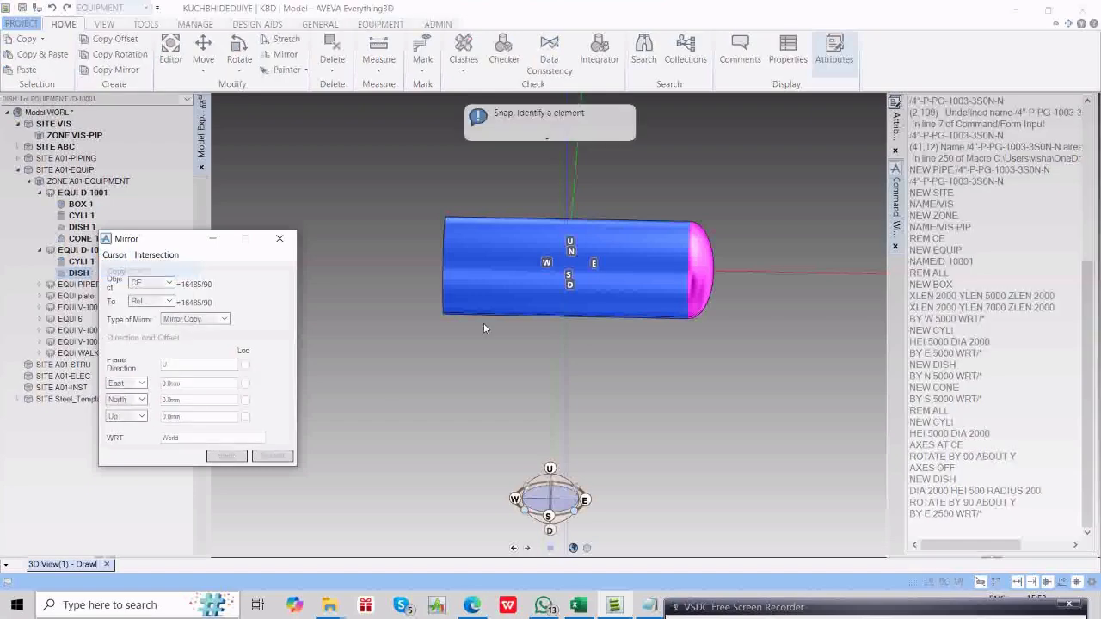
click(534, 291)
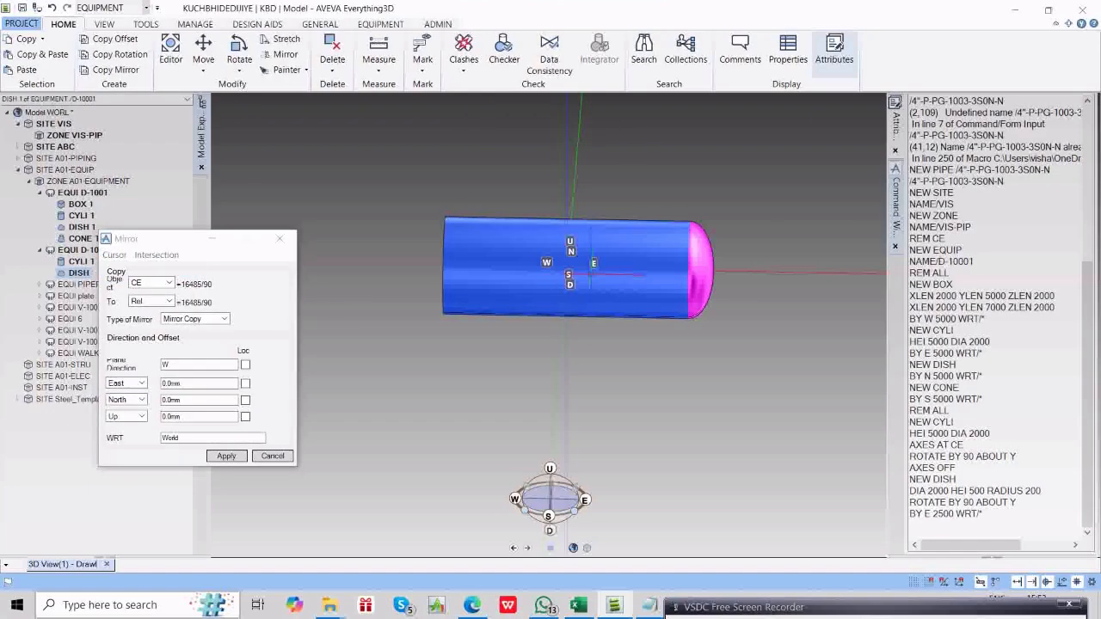
key(F8)
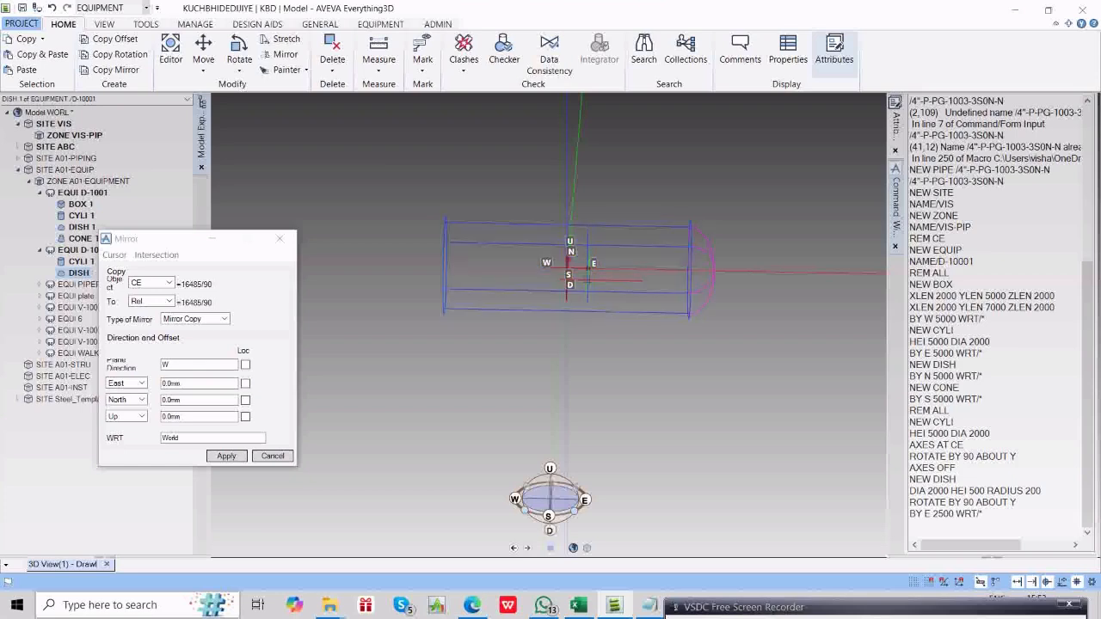
middle_drag(585, 280, 555, 283)
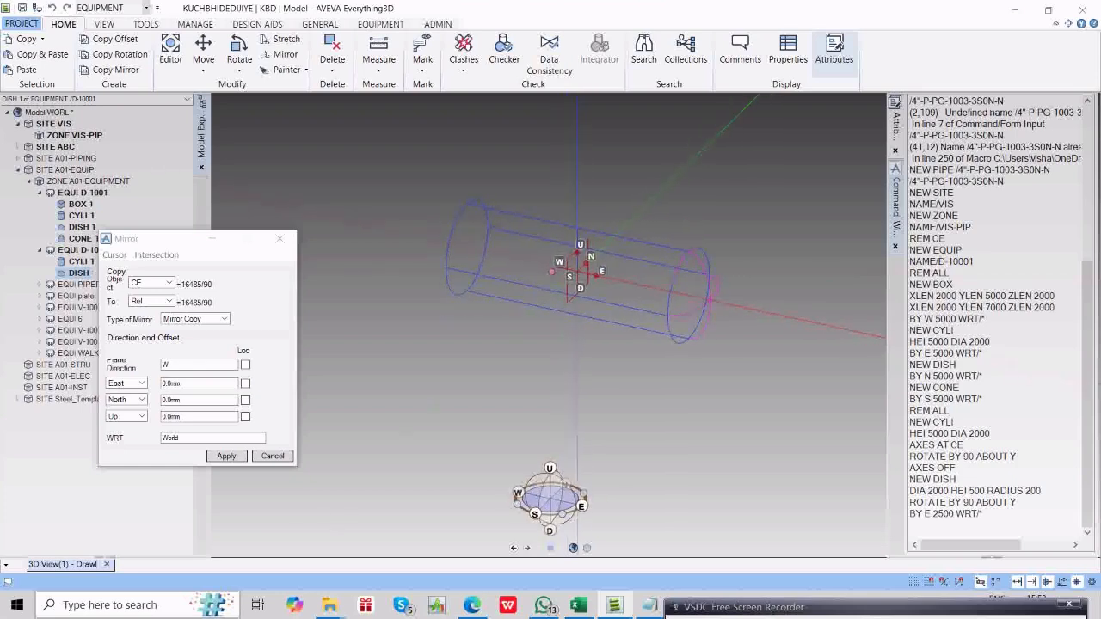
click(226, 456)
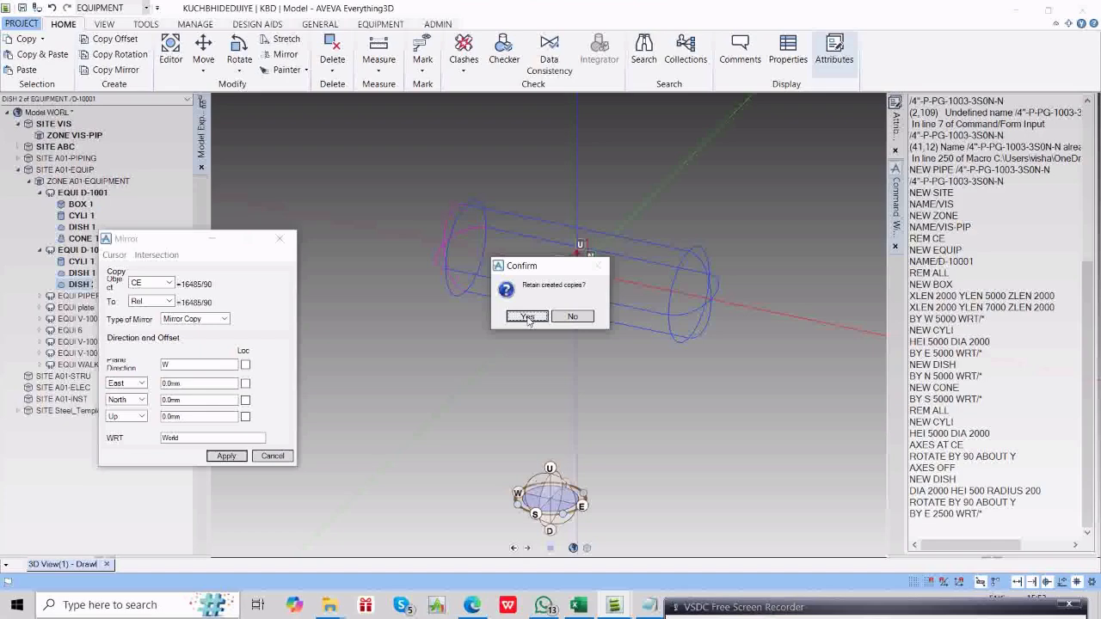
click(573, 316)
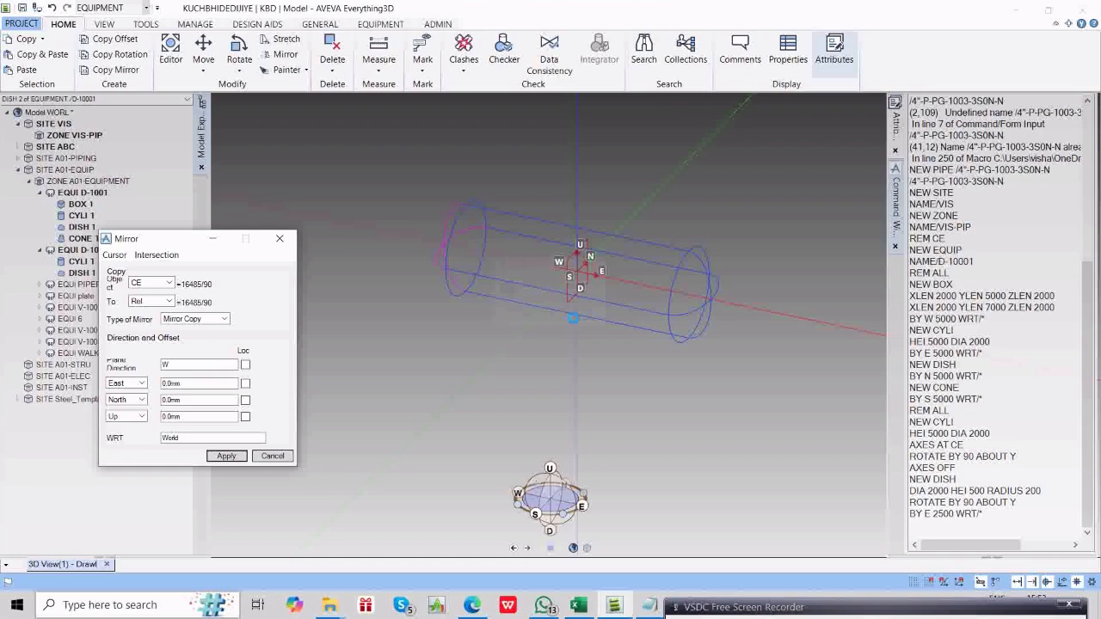
click(272, 456)
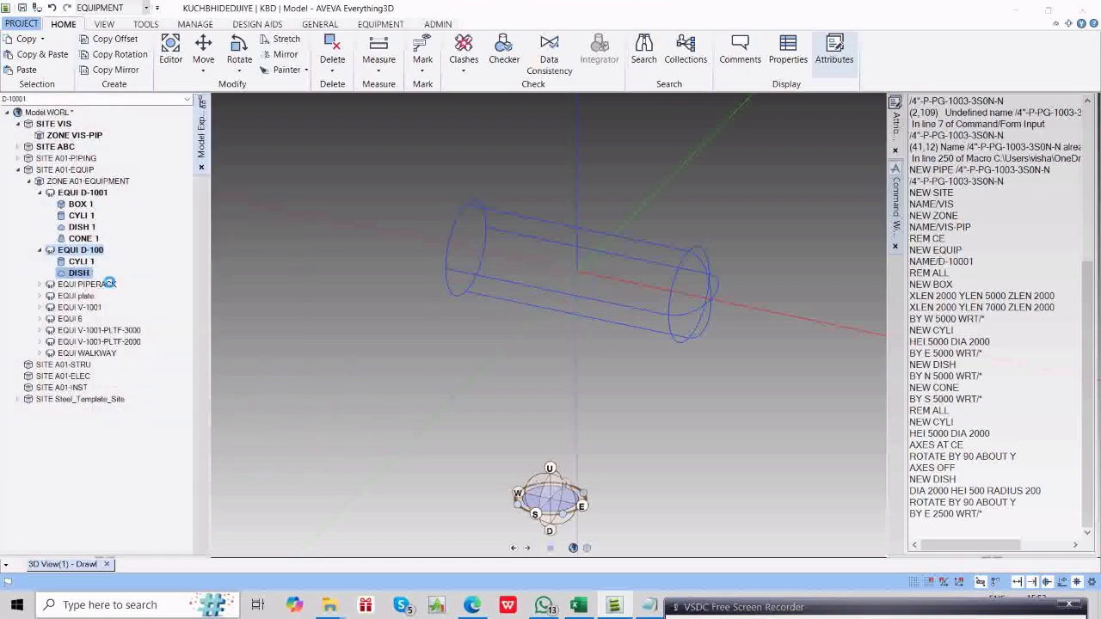
Duplicate the east-end dish of D-10001 with the command NEW DISH COPY PREV.
click(78, 273)
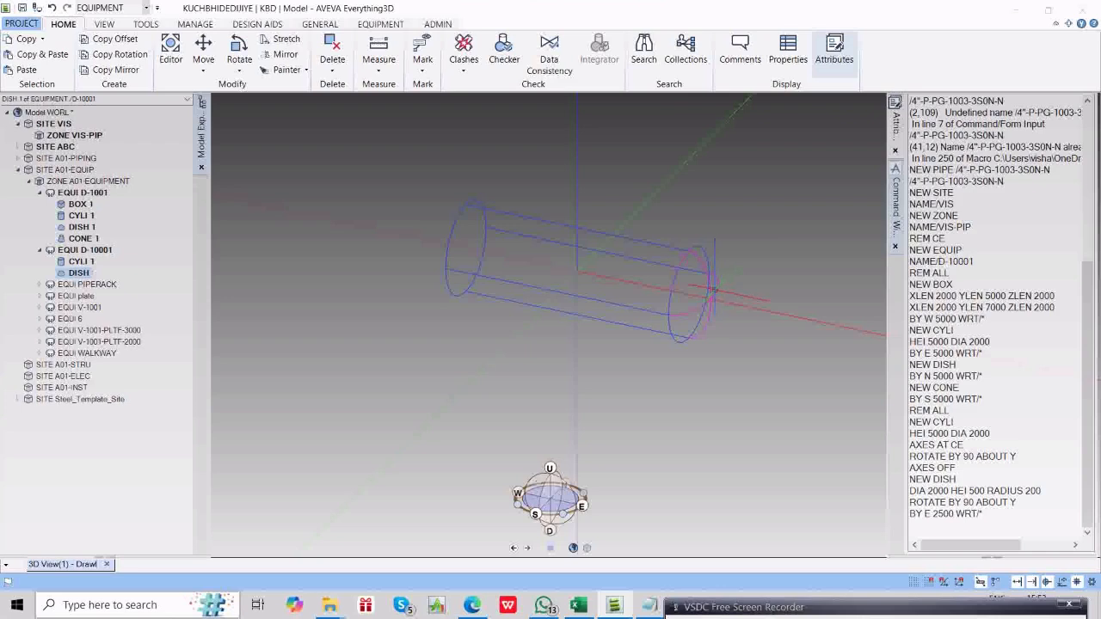
click(920, 533)
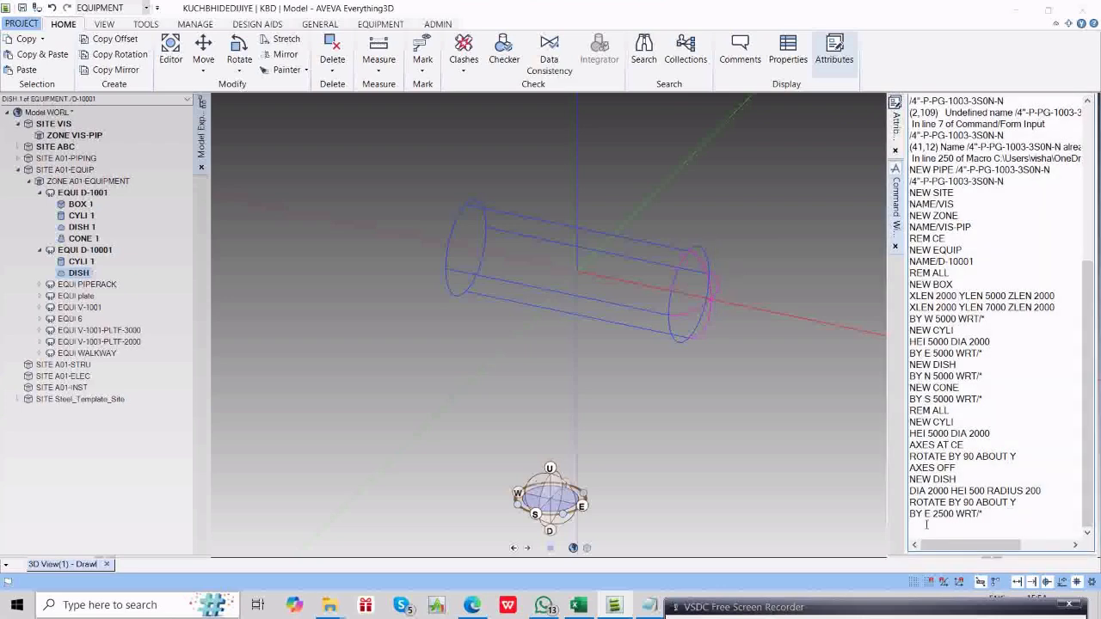
text(NEW DISH COPY PPREV)
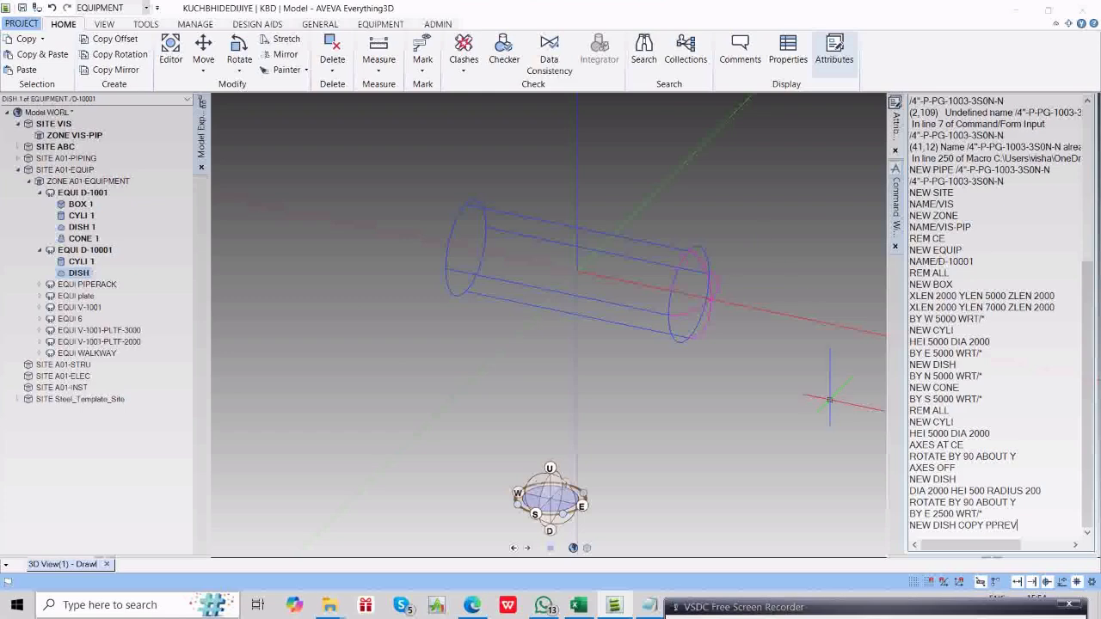
click(998, 528)
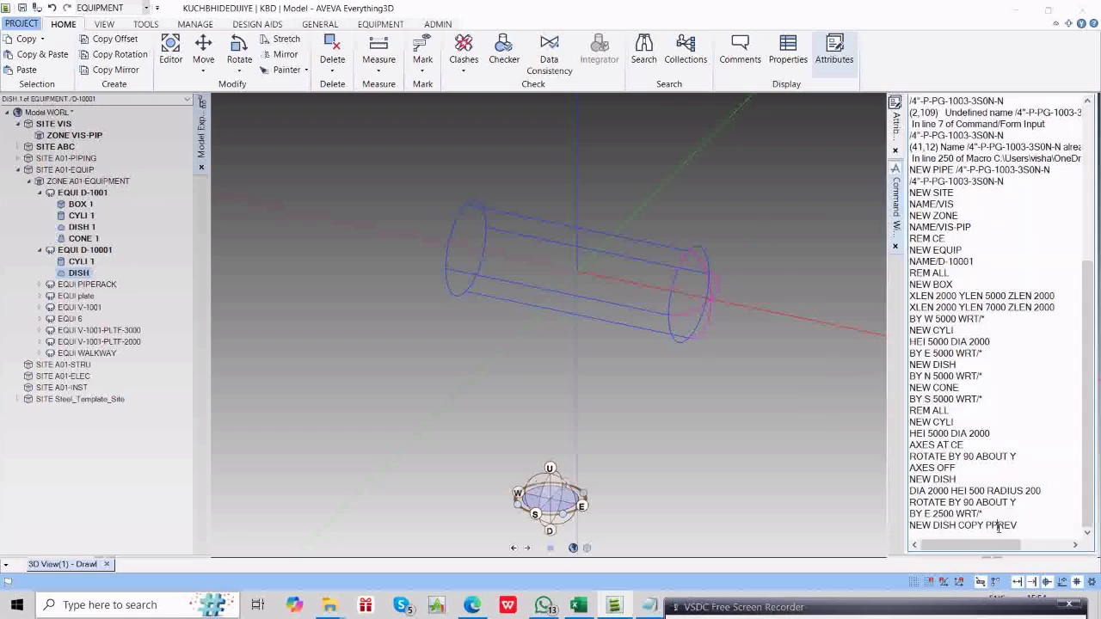
key(BackSpace)
key(Return)
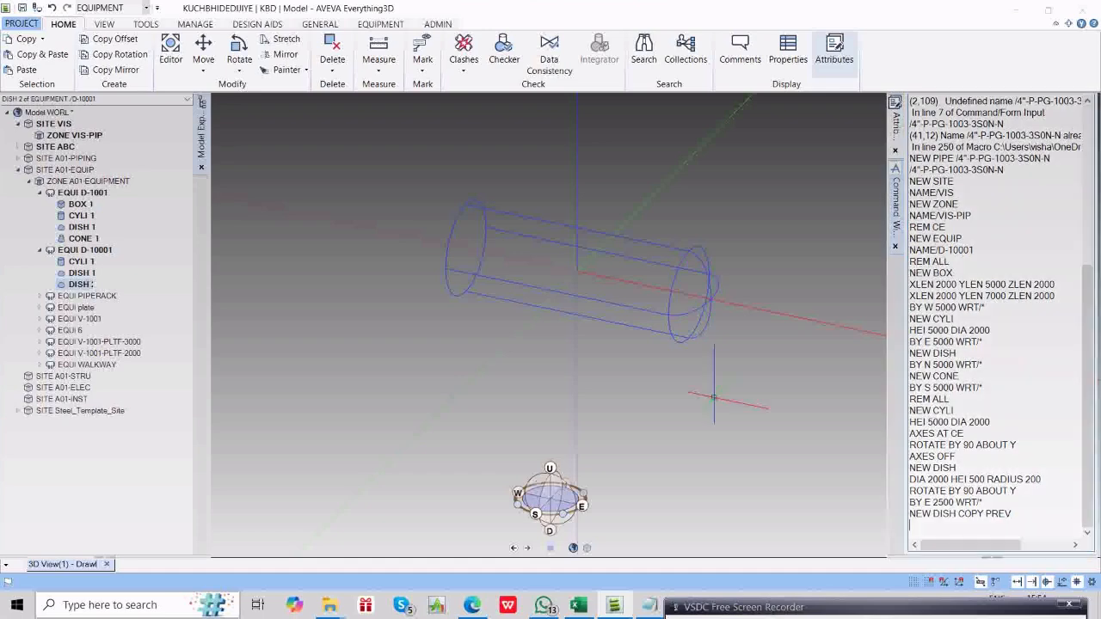
Turn the copied dish to face west by applying ROTATE BY 90 ABOUT Y twice.
click(82, 284)
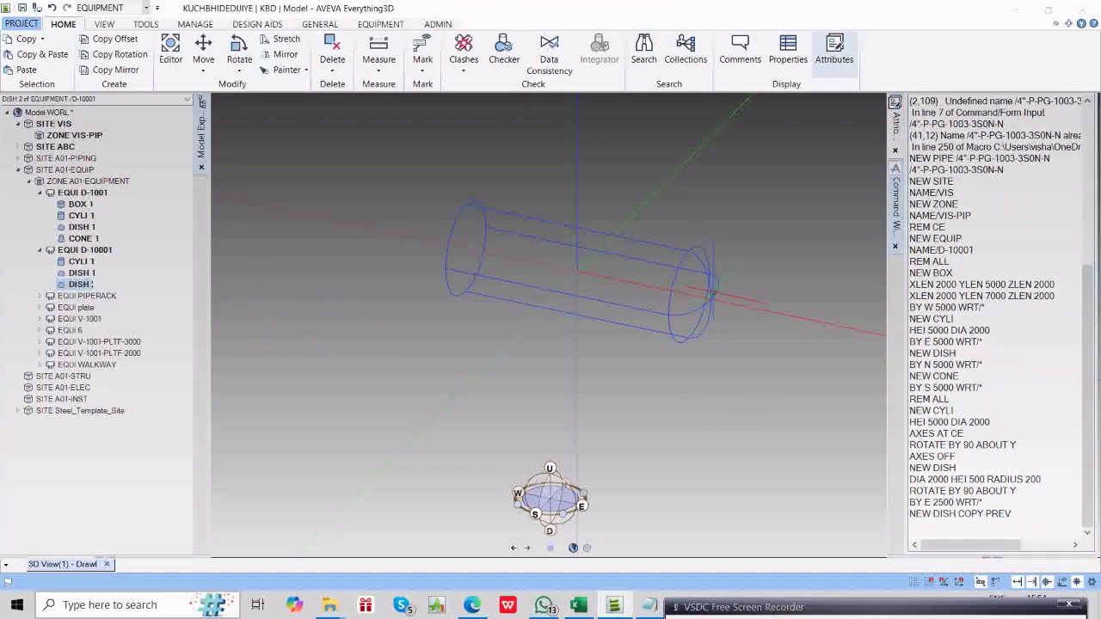
click(1028, 442)
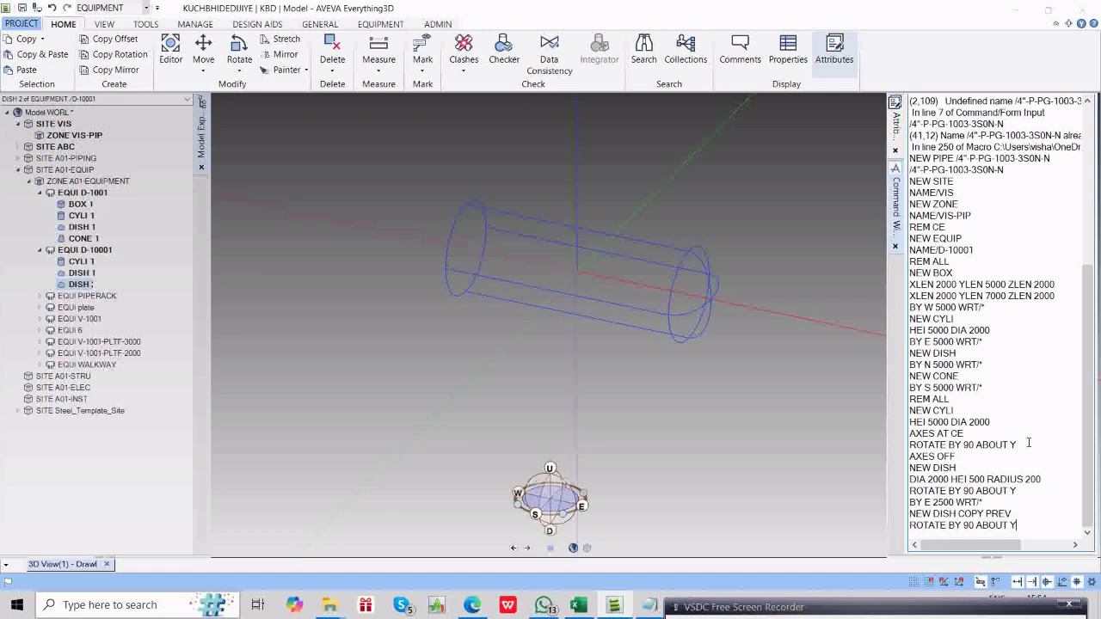
key(Return)
click(1020, 434)
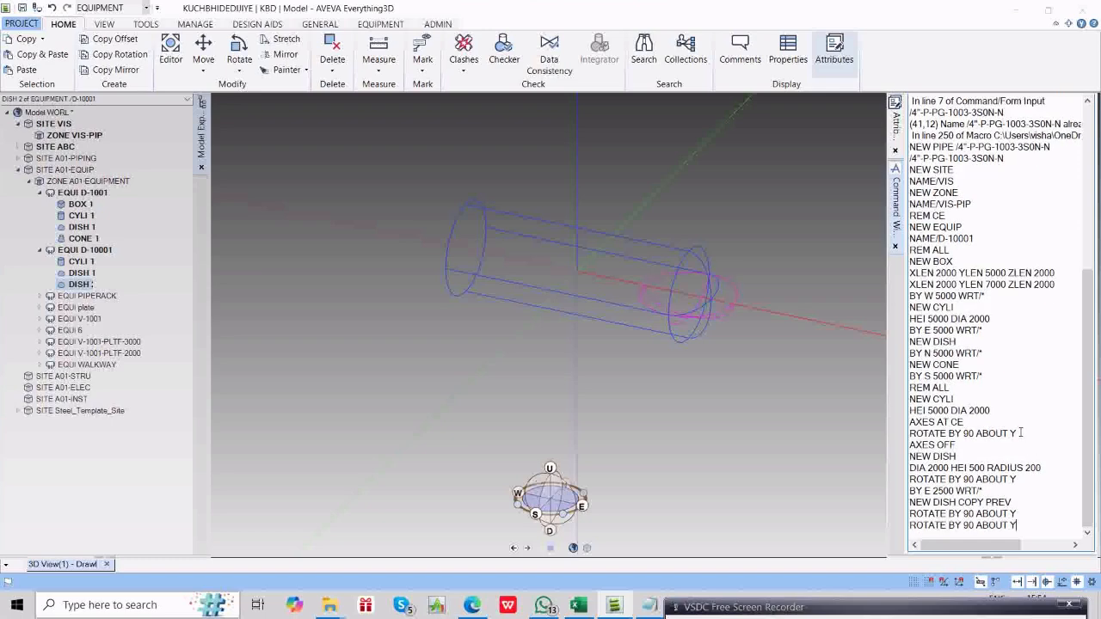
key(Return)
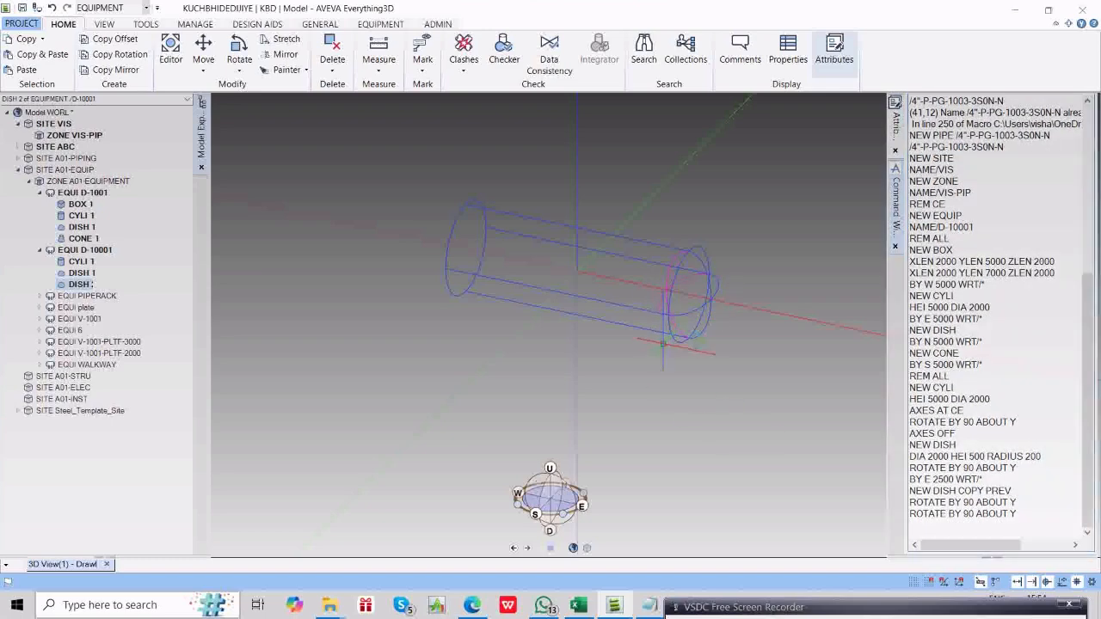
middle_drag(675, 343, 688, 341)
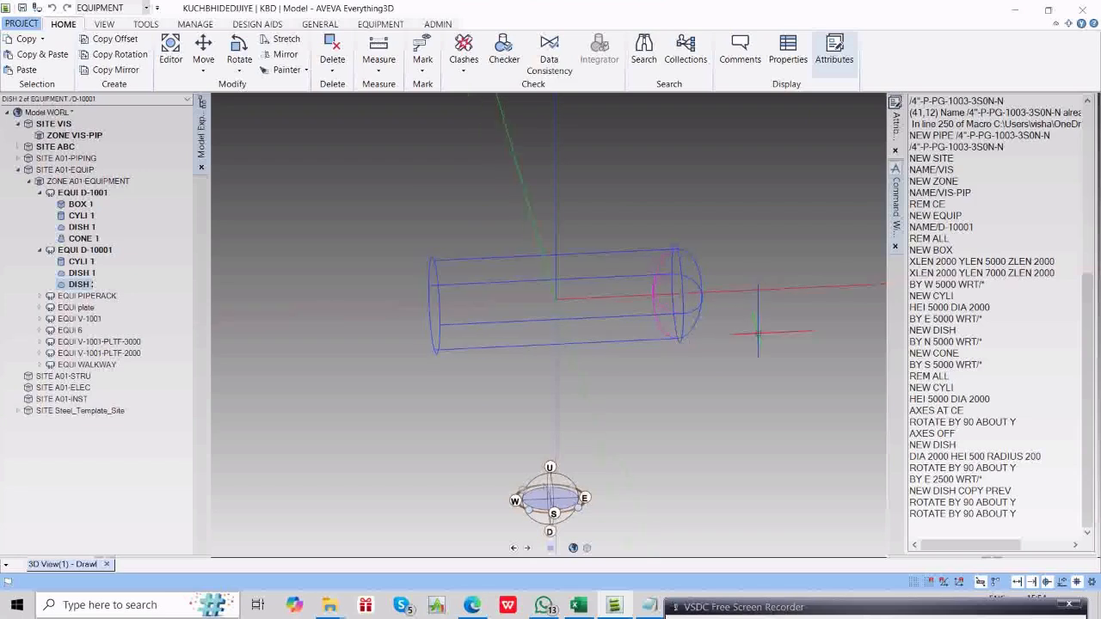
Move the copied dish to the cylinder's west end with the command BY W 5000 WRT/*.
click(1050, 517)
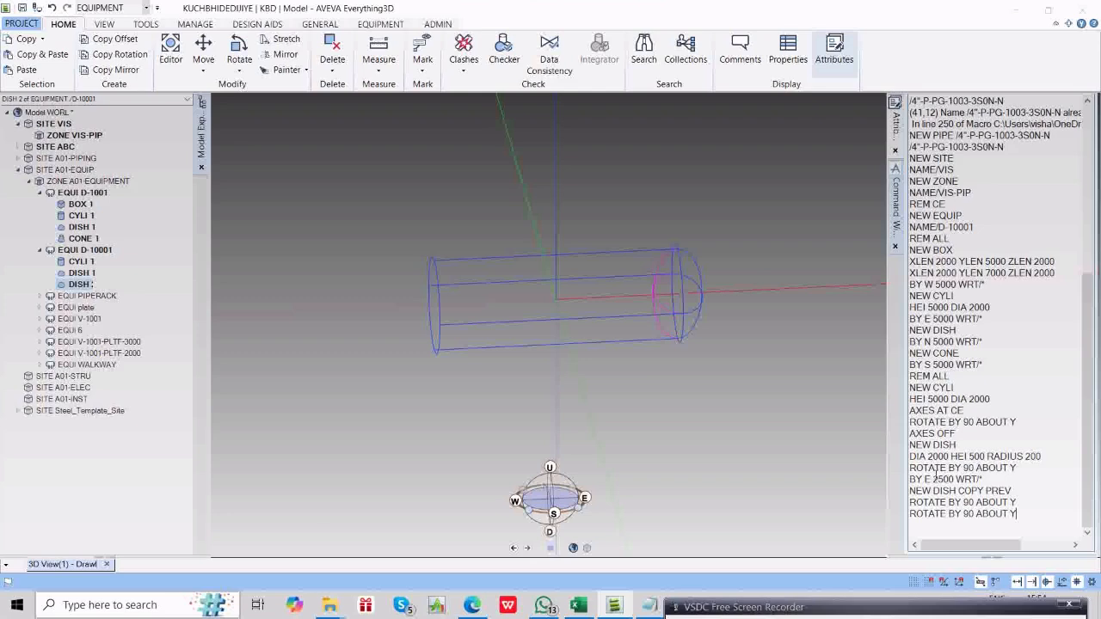
click(928, 524)
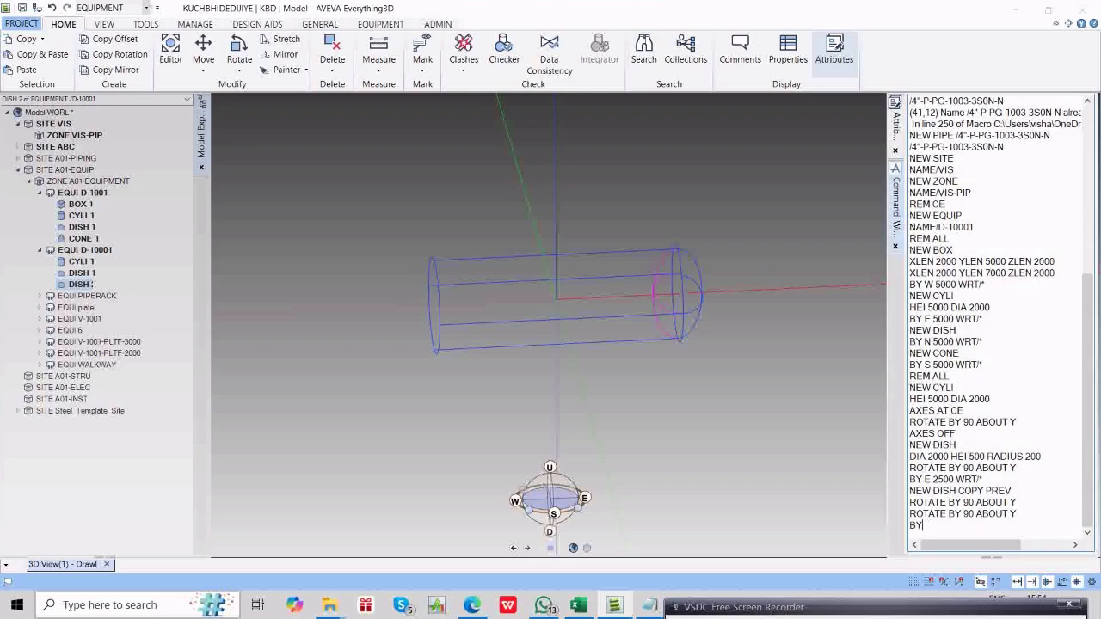
text(BY W 5000 WRT/*)
key(Return)
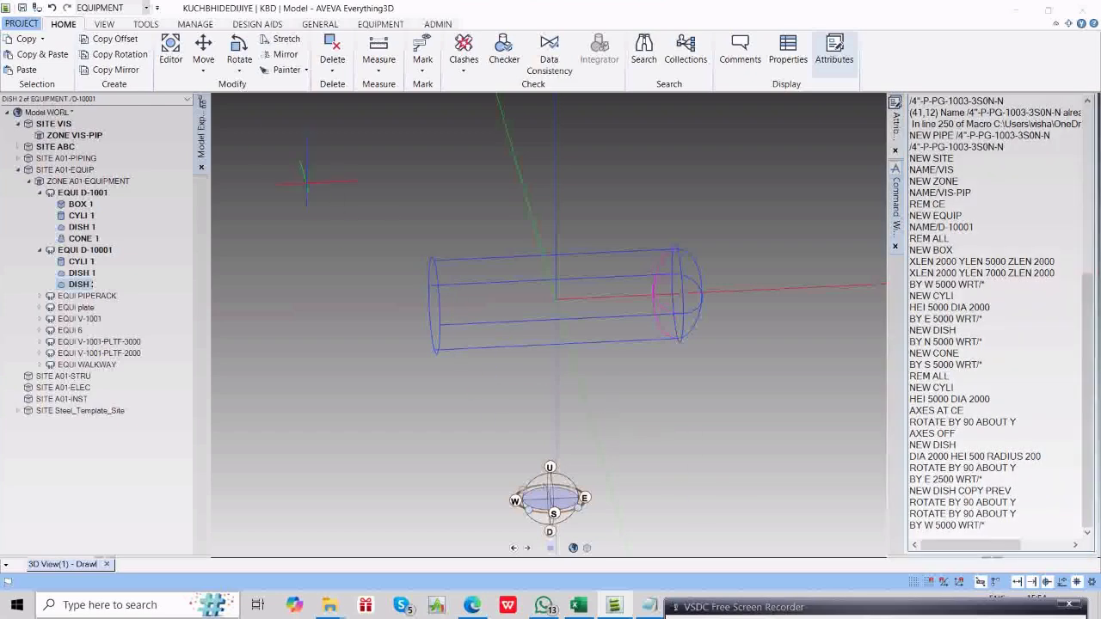
Start explicit positioning of the west-facing dish copy and designate the centre of its flat face as the position datum.
click(209, 73)
click(182, 101)
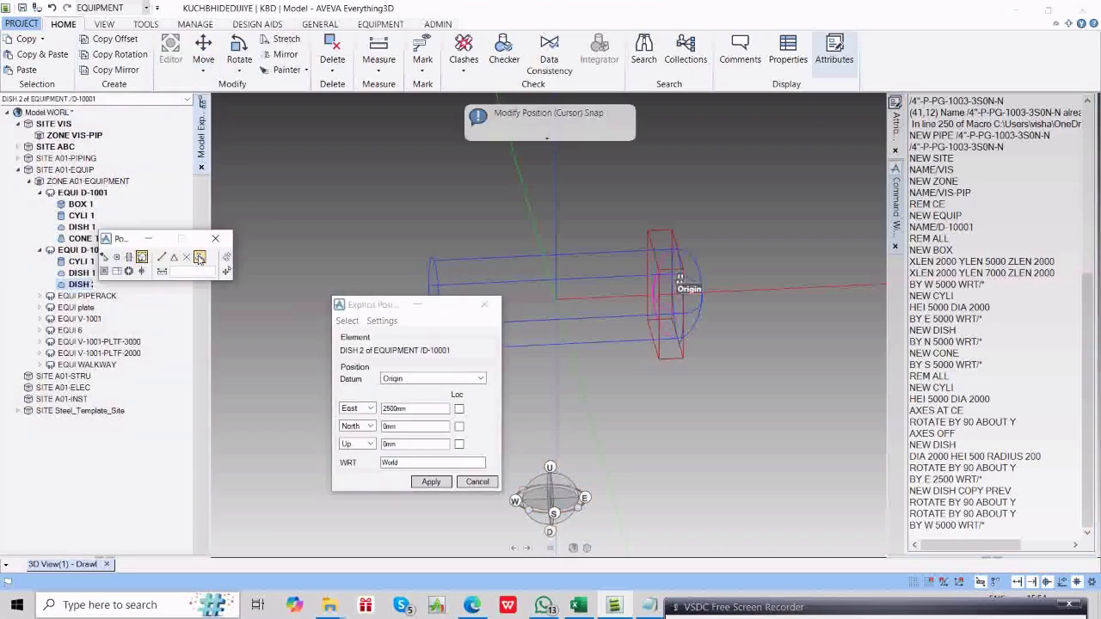
click(418, 380)
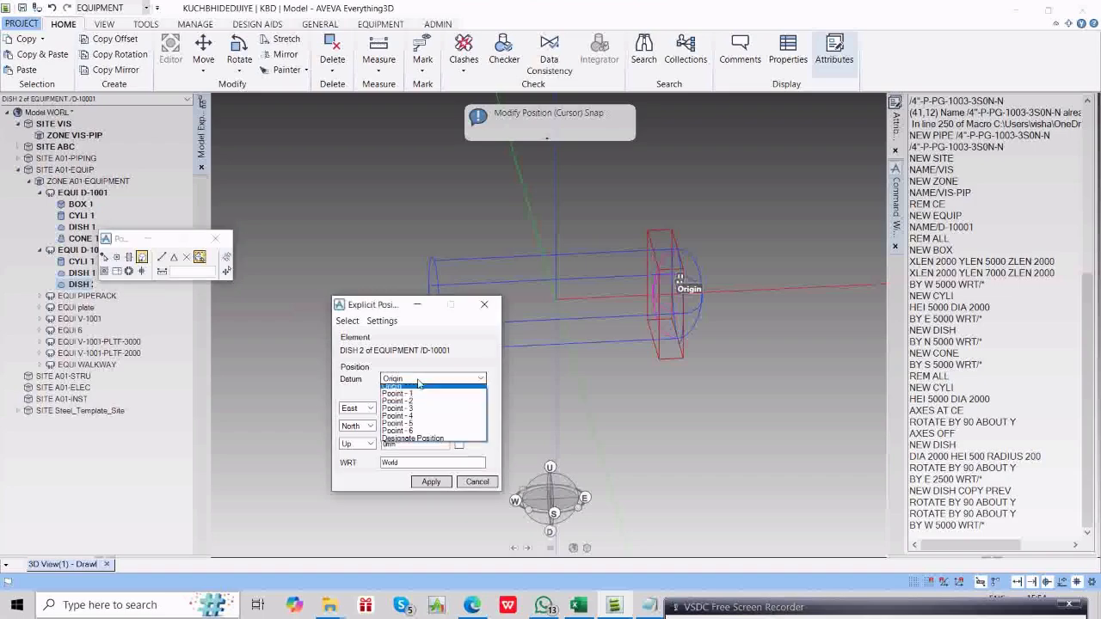
click(404, 441)
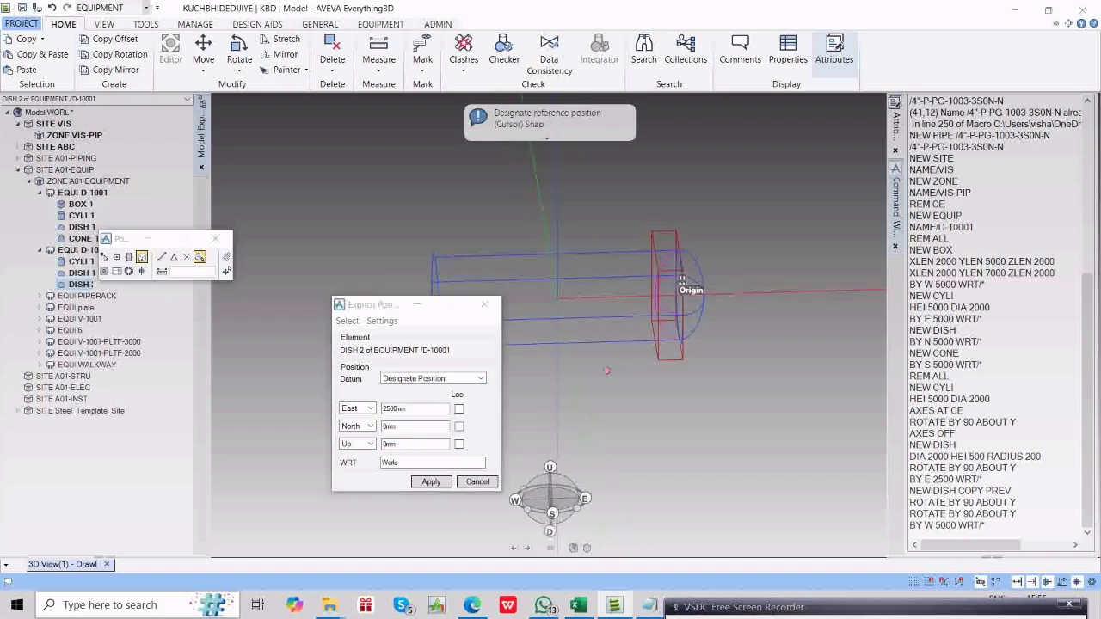
scroll(656, 312, up, 3)
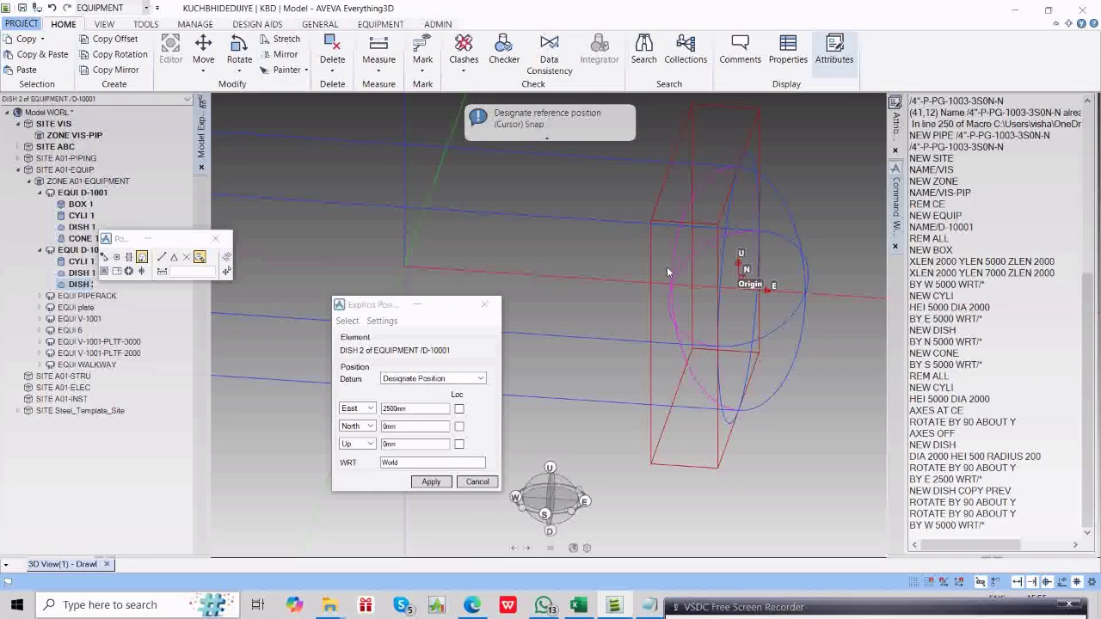
click(737, 289)
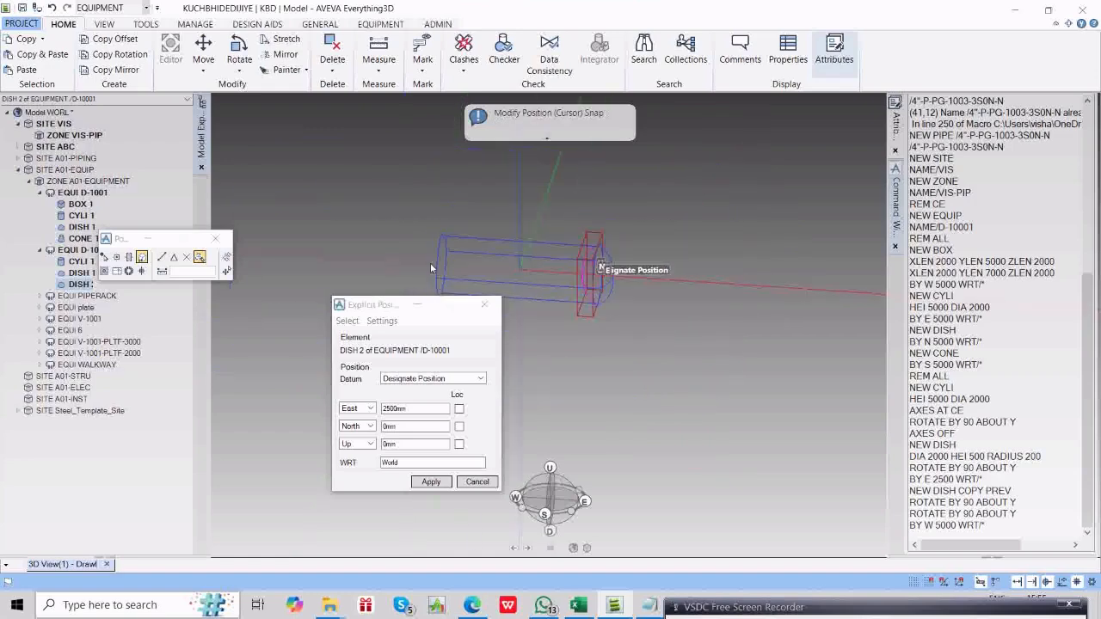
Snap the copied dish to point P1 at the cylinder's west end, West 2500mm, apply the position and close the form.
scroll(459, 256, up, 5)
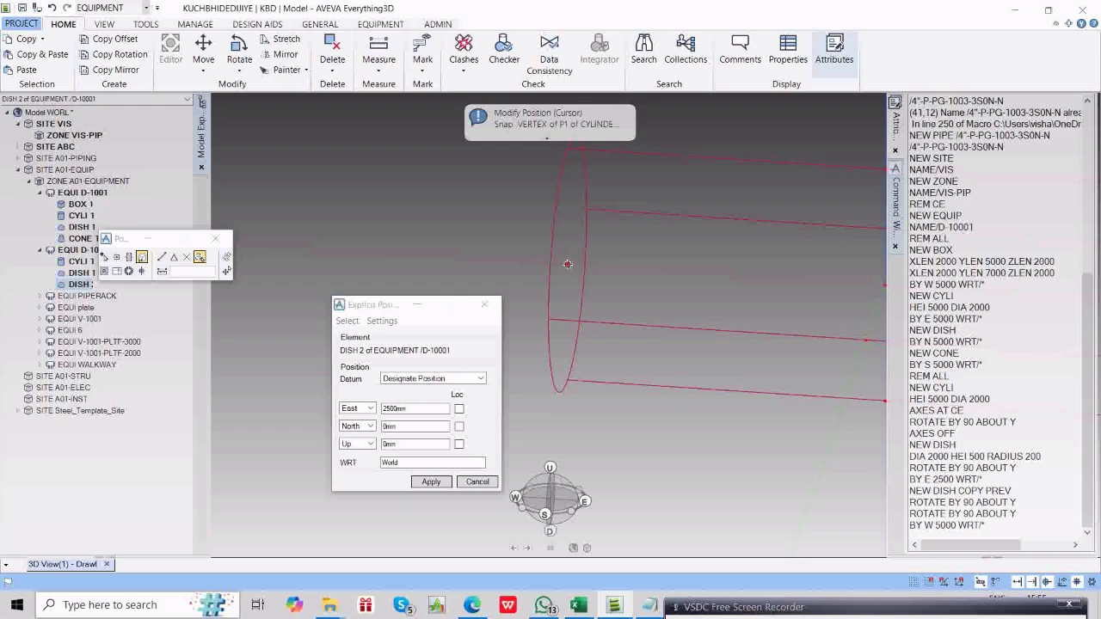
click(567, 264)
click(434, 482)
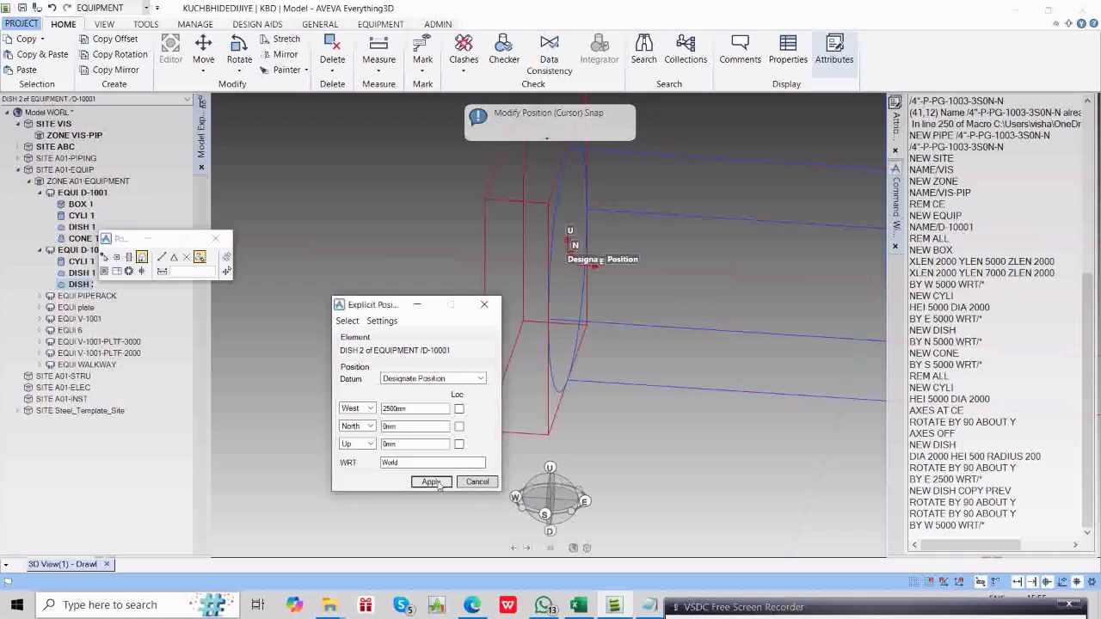
click(478, 481)
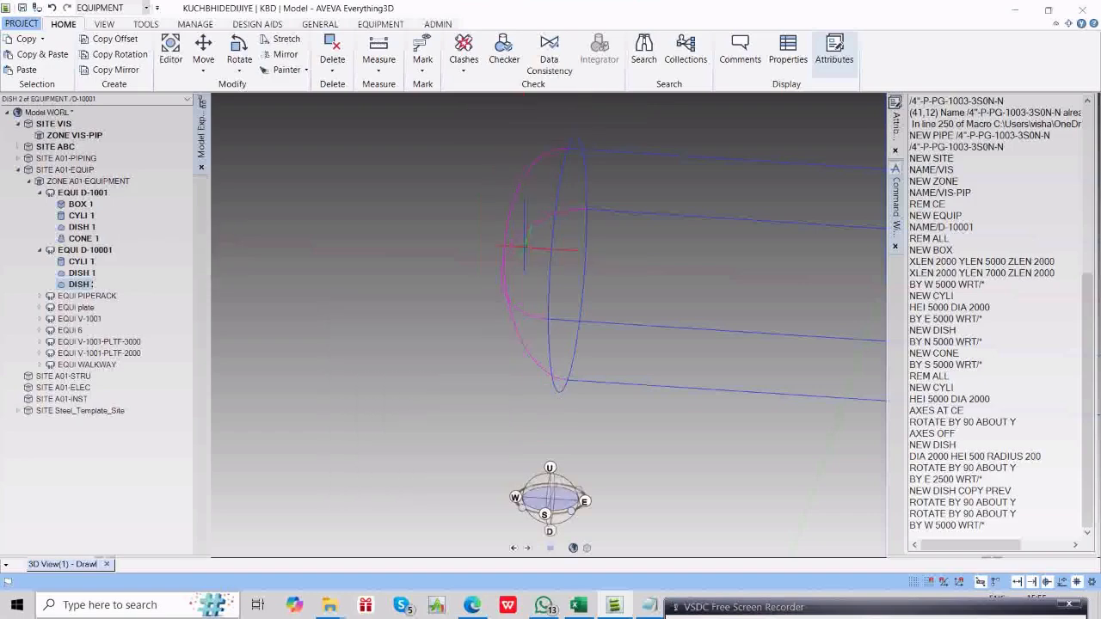
Show vessel D-10001 in shaded display and examine the dished ends on both sides of the cylinder.
scroll(619, 292, down, 6)
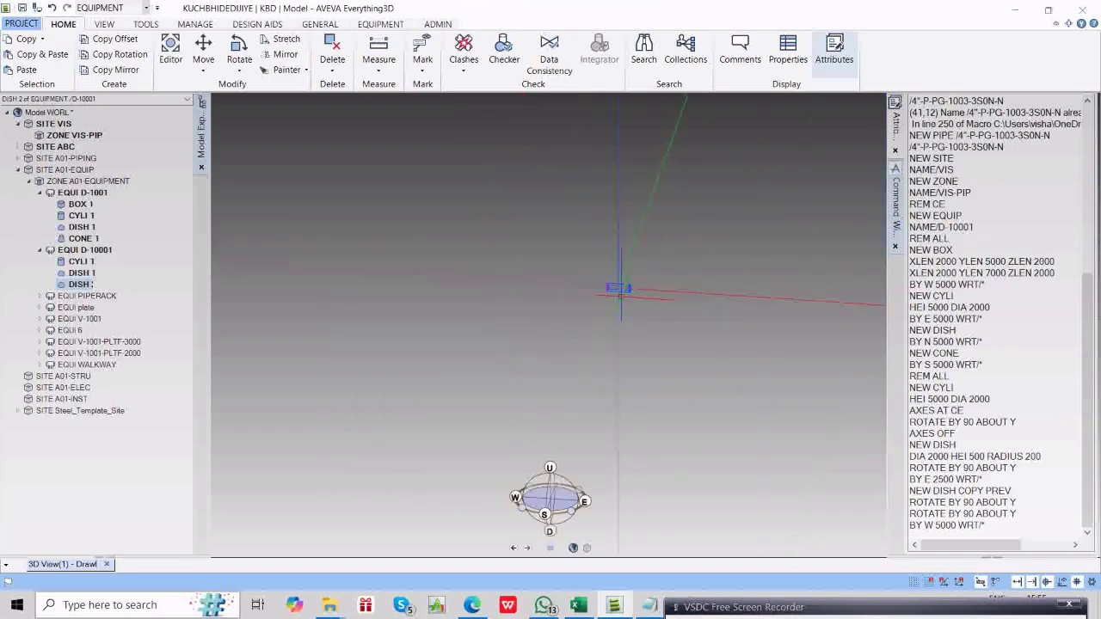
scroll(621, 294, up, 5)
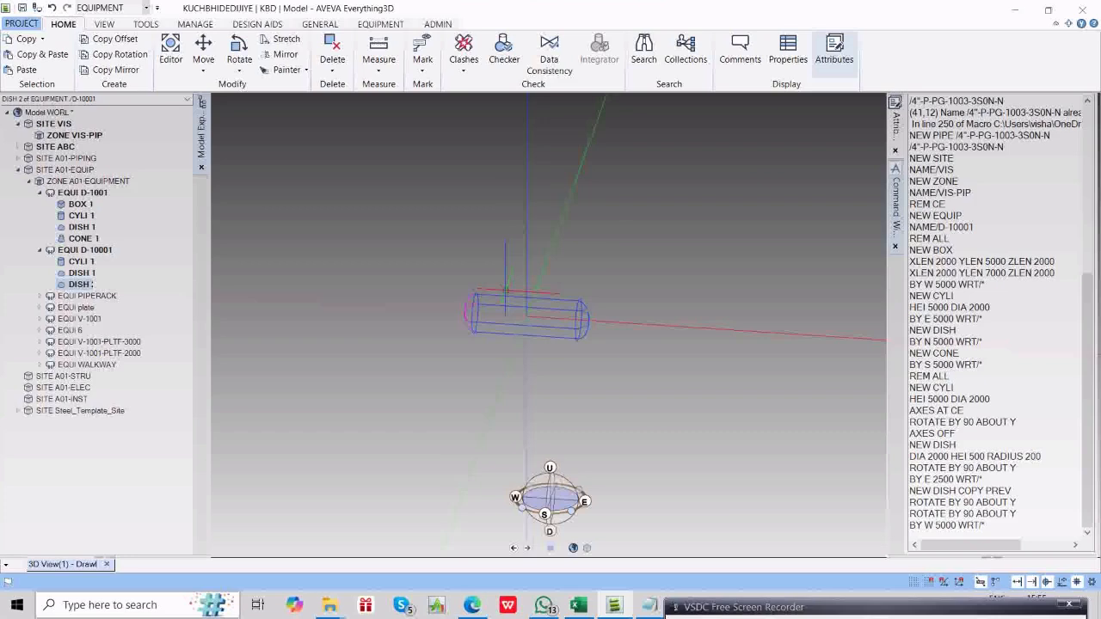
scroll(507, 284, up, 2)
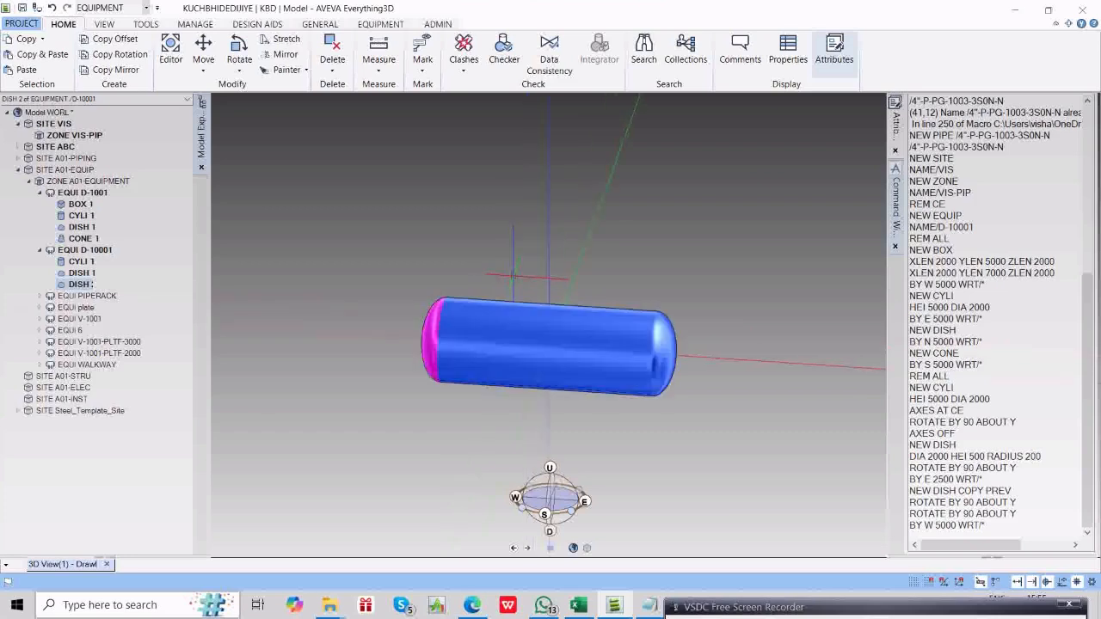
middle_drag(371, 327, 517, 319)
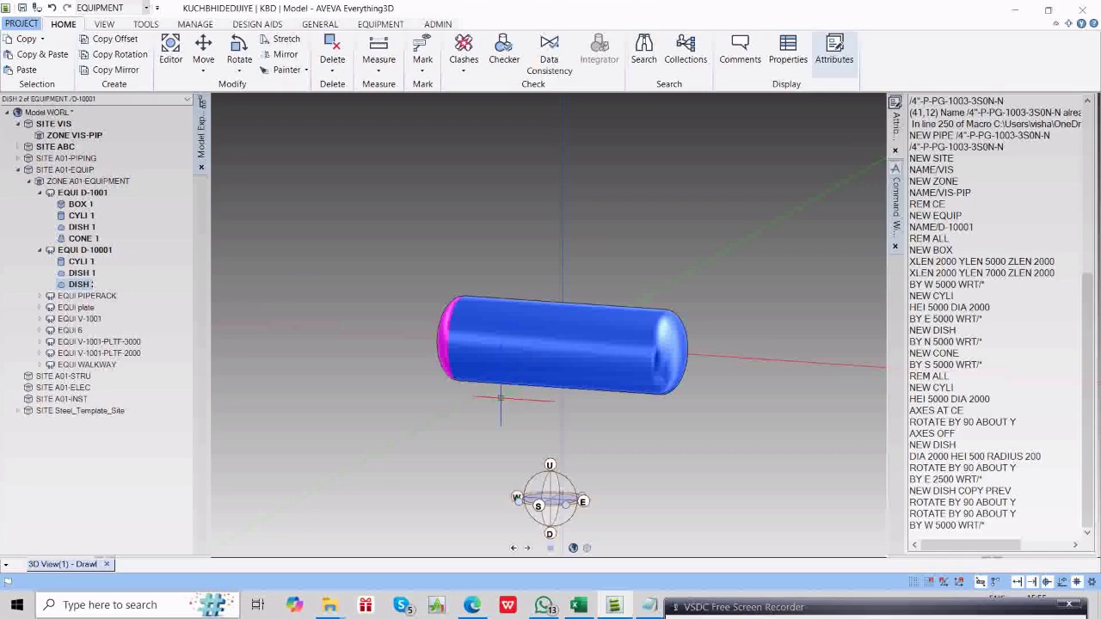
Create a new box primitive under equipment D-10001 with the command NEW BOX.
click(82, 285)
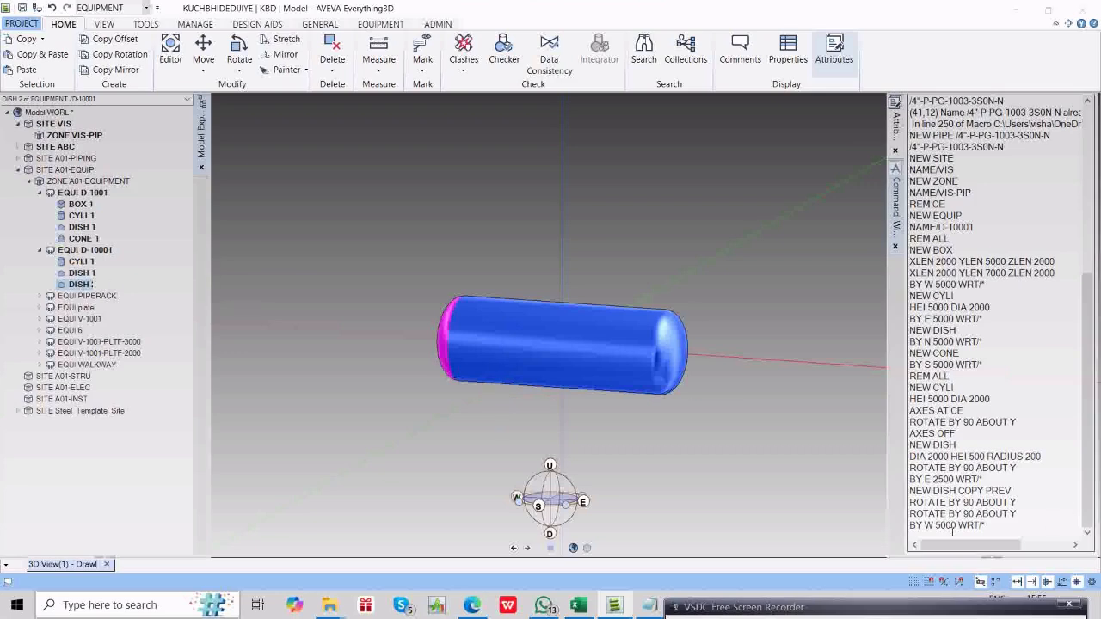
click(952, 531)
drag(987, 525, 913, 525)
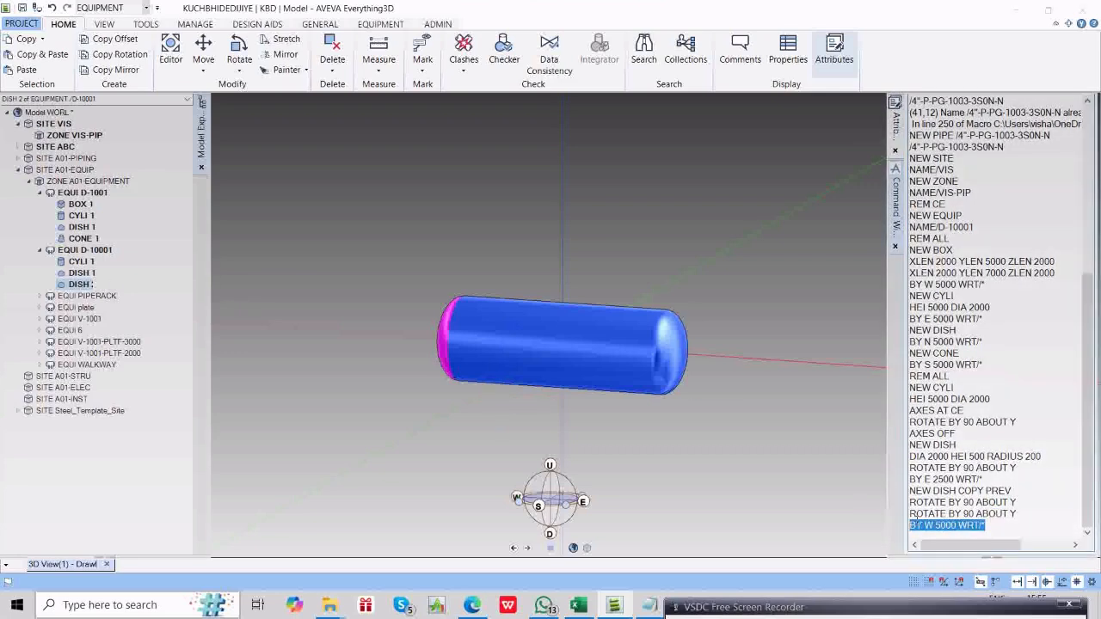
text(NEW)
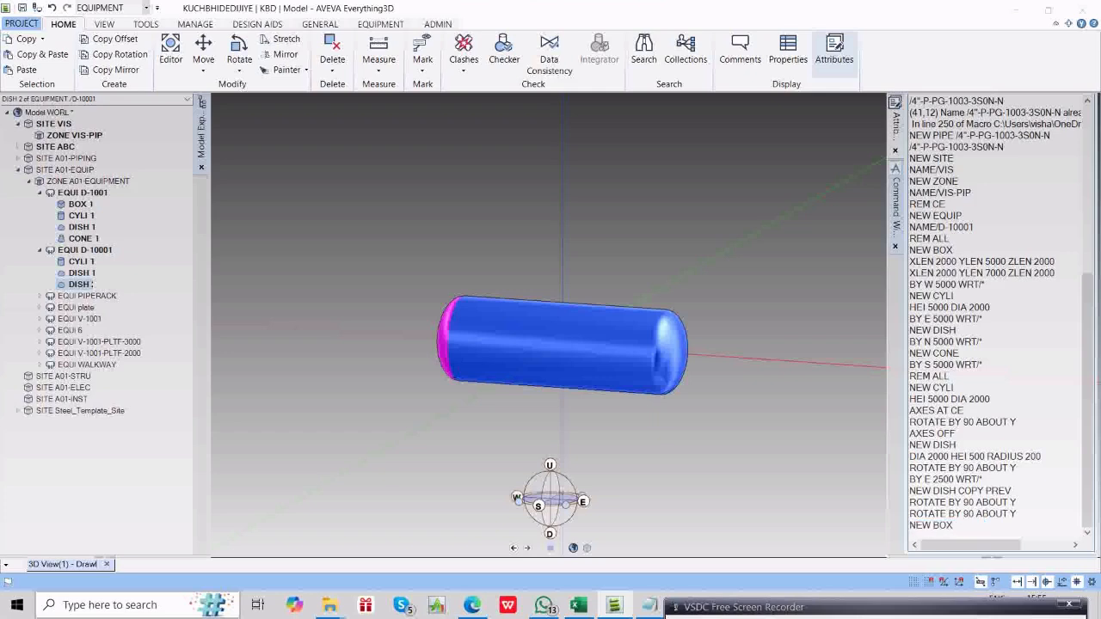
text( BOX)
key(Return)
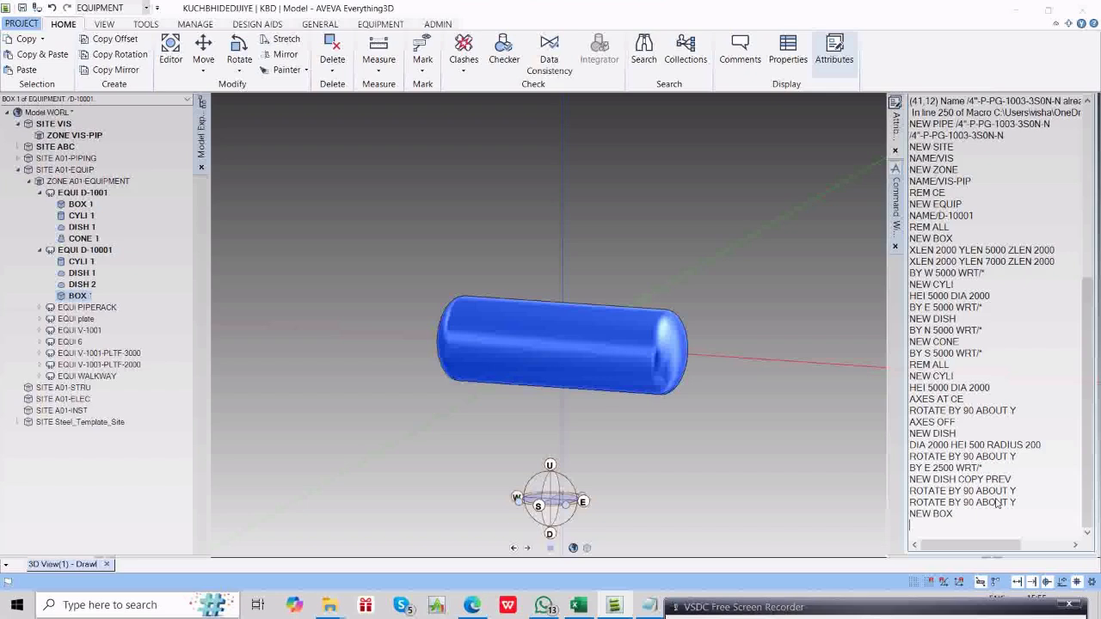
Size the new box with XLEN 300, YLEN 2000 and ZLEN 1500.
text(XLEN)
text(300 YLEN 2000 ZLEN)
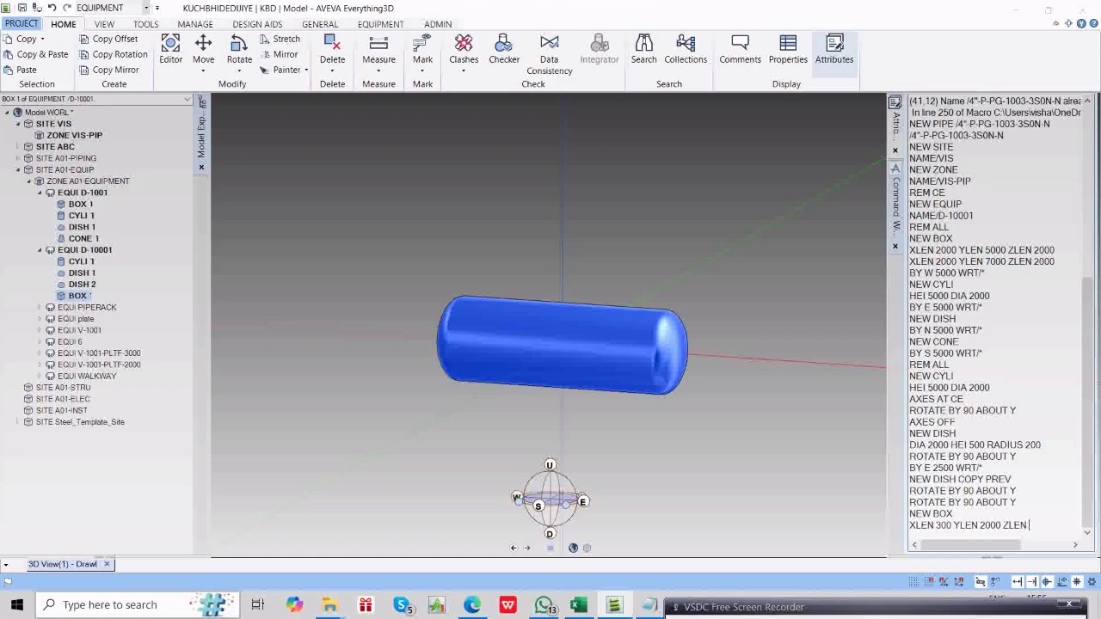
text( 1500)
key(Return)
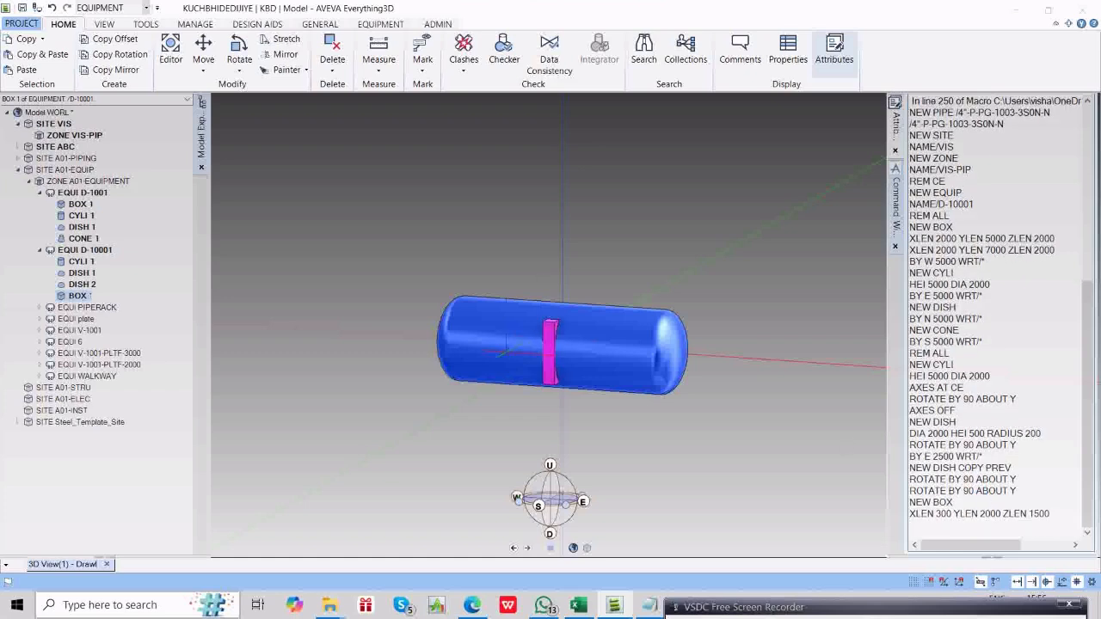
Move the support box down by 750 with the command BY D 750 WRT/*.
middle_drag(558, 351, 664, 330)
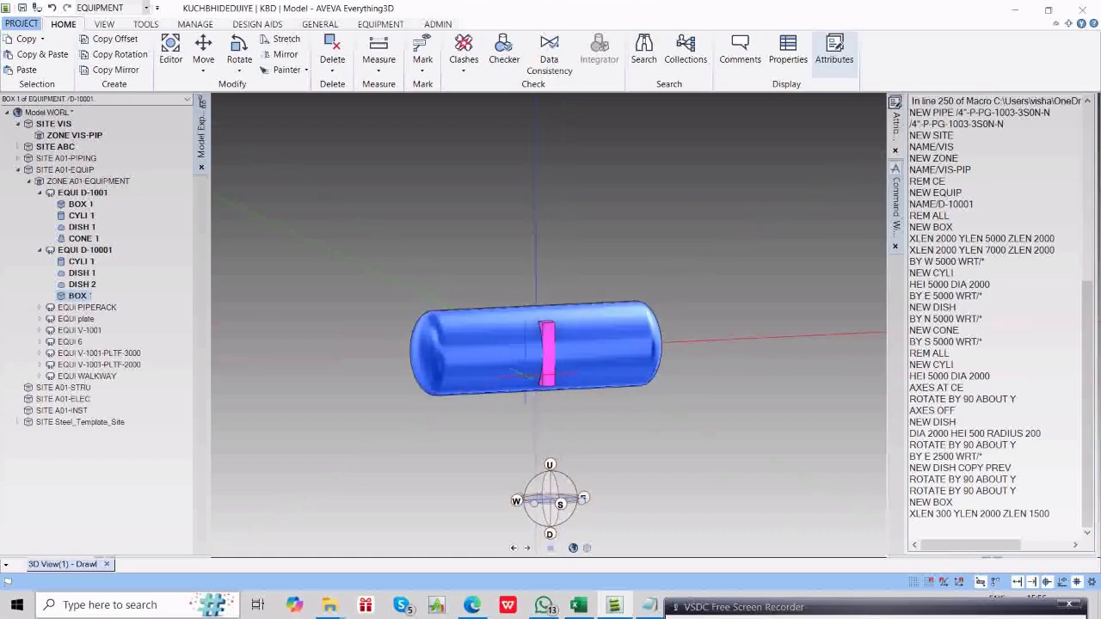
scroll(551, 315, up, 4)
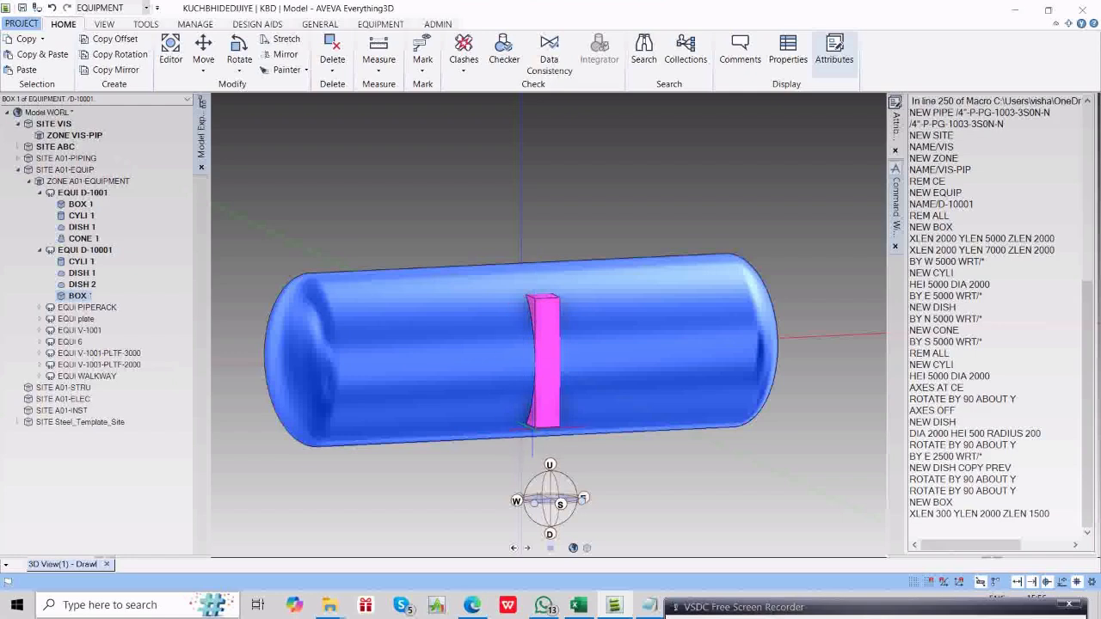
click(935, 529)
text(BY)
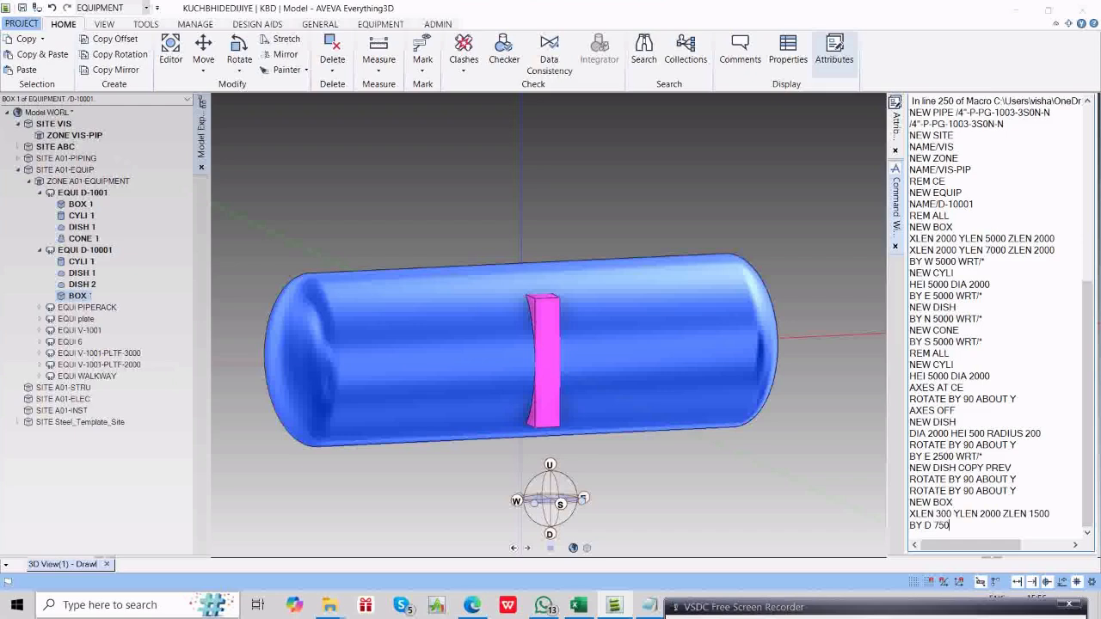
text(D 750 WRT/*)
key(Return)
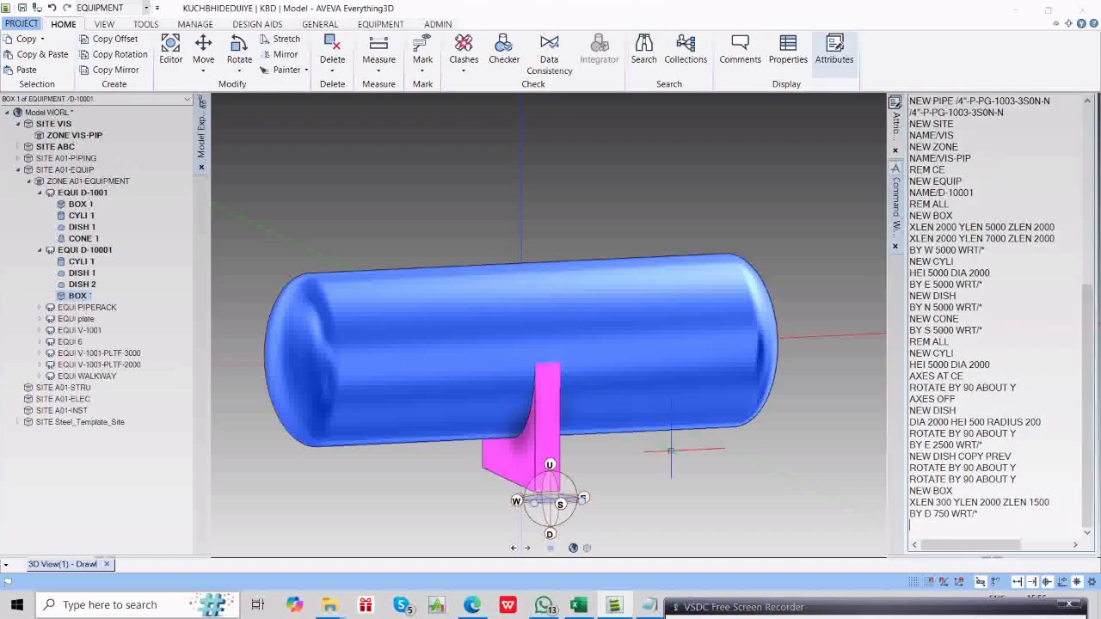
Move the support box east by 1500 with the command BY E 1500 WRT/*.
middle_drag(629, 387, 573, 397)
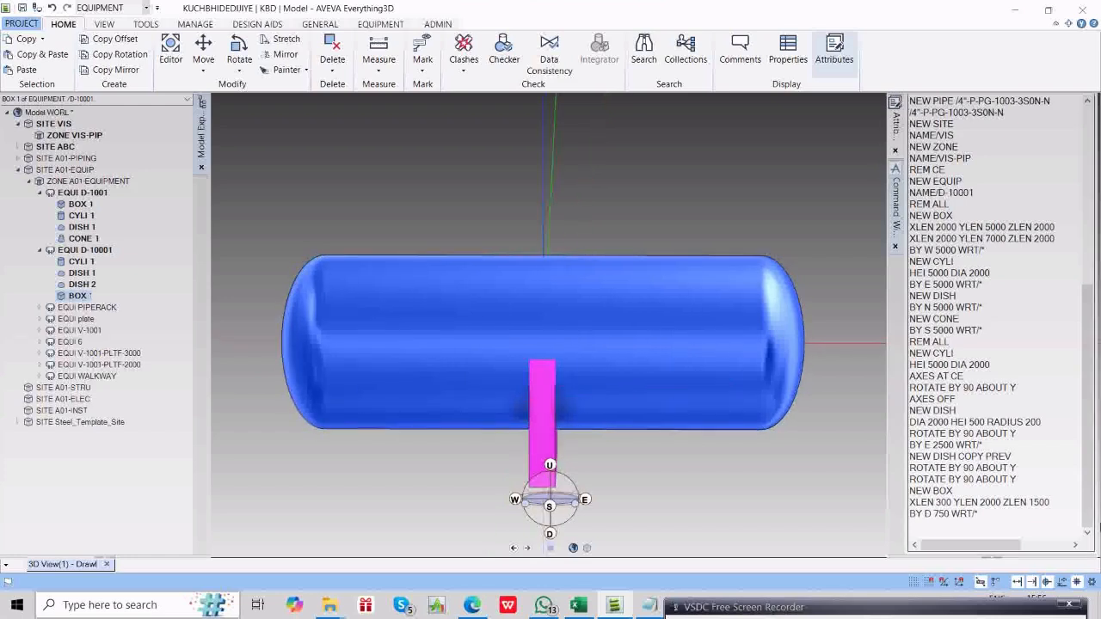
click(941, 533)
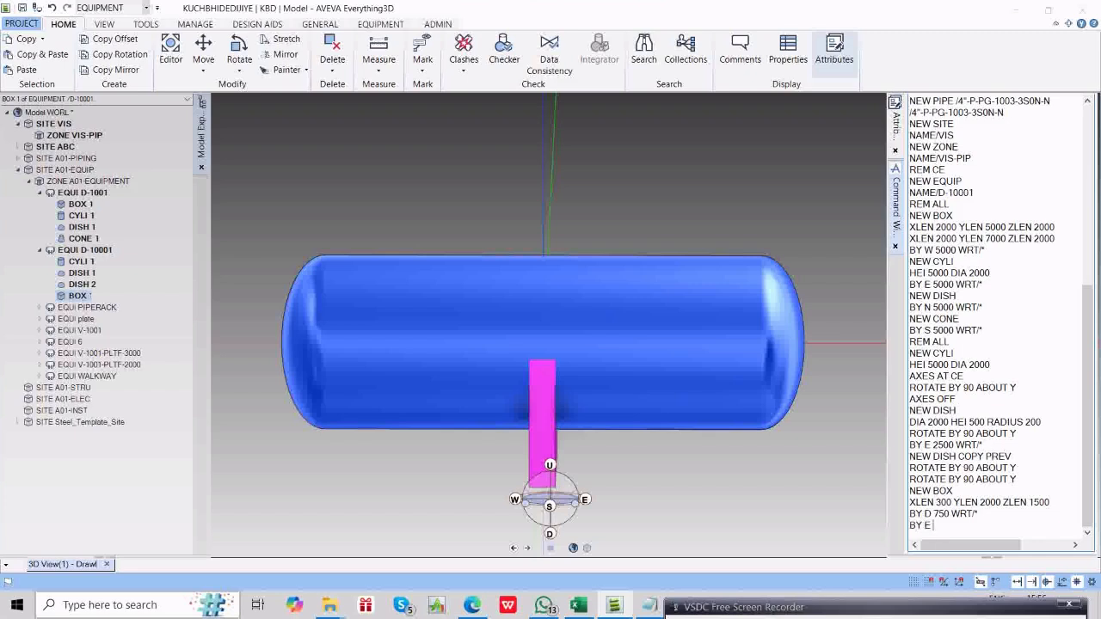
text(BY E 1500 WRT/*)
key(Return)
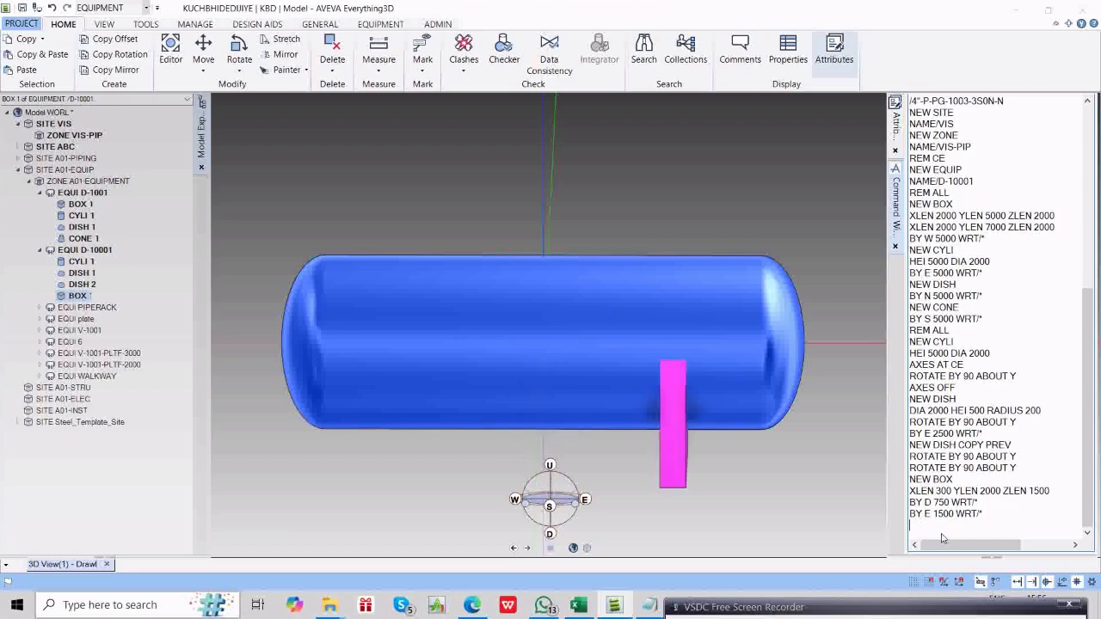
Mirror-copy the support box about the vessel's cylinder with plane direction W and retain the created copy.
mouse_move(715, 342)
middle_down()
mouse_move(698, 344)
mouse_move(723, 344)
mouse_move(723, 335)
mouse_move(710, 343)
middle_up()
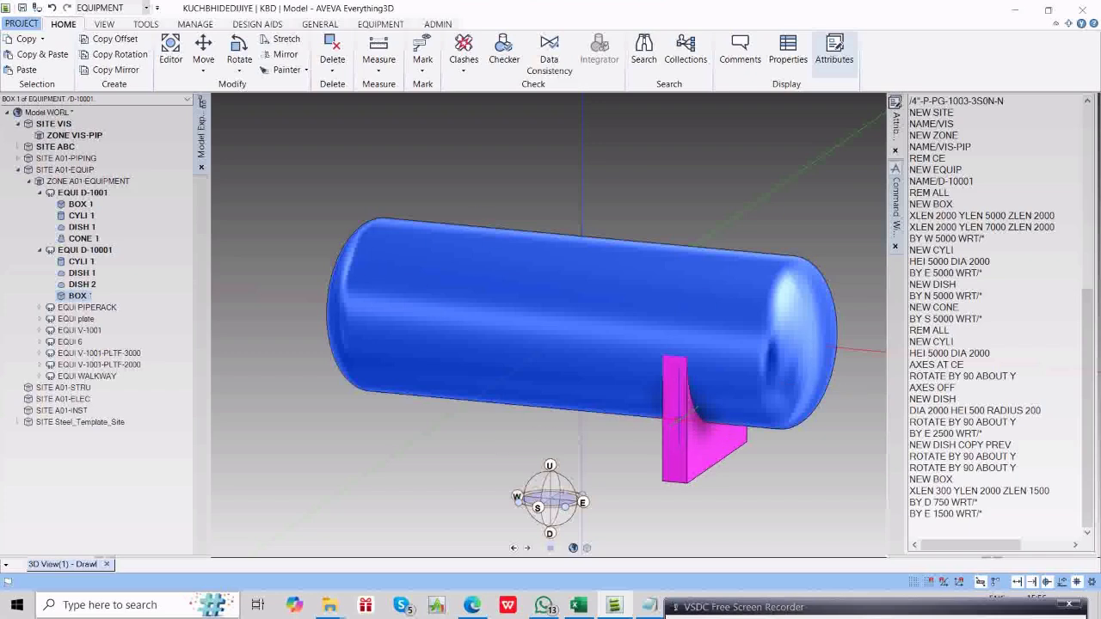
click(117, 71)
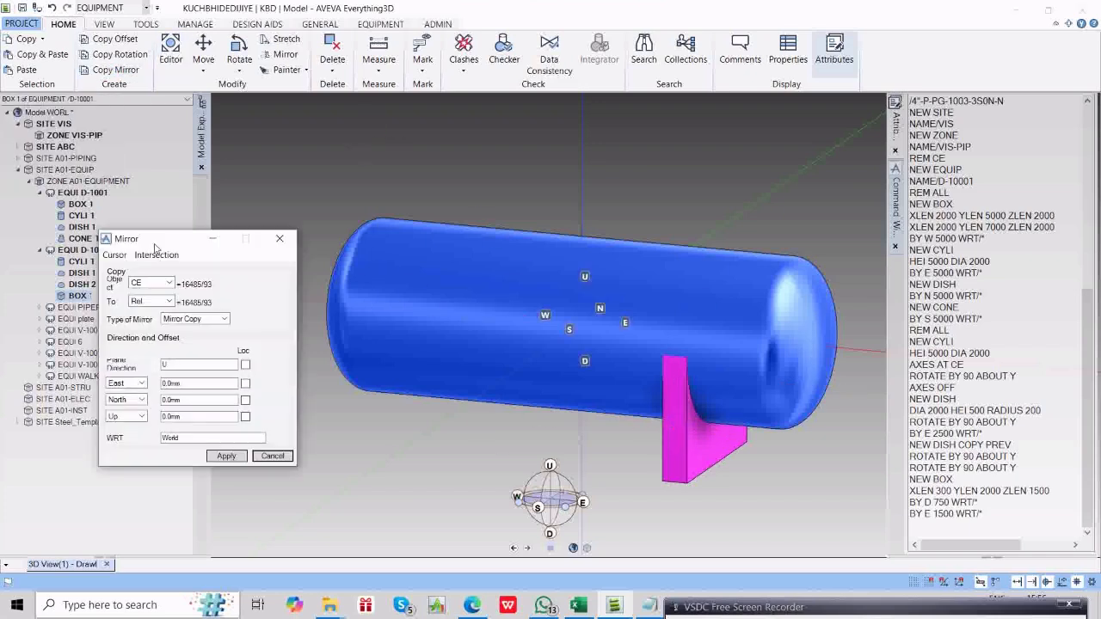
click(115, 254)
click(125, 271)
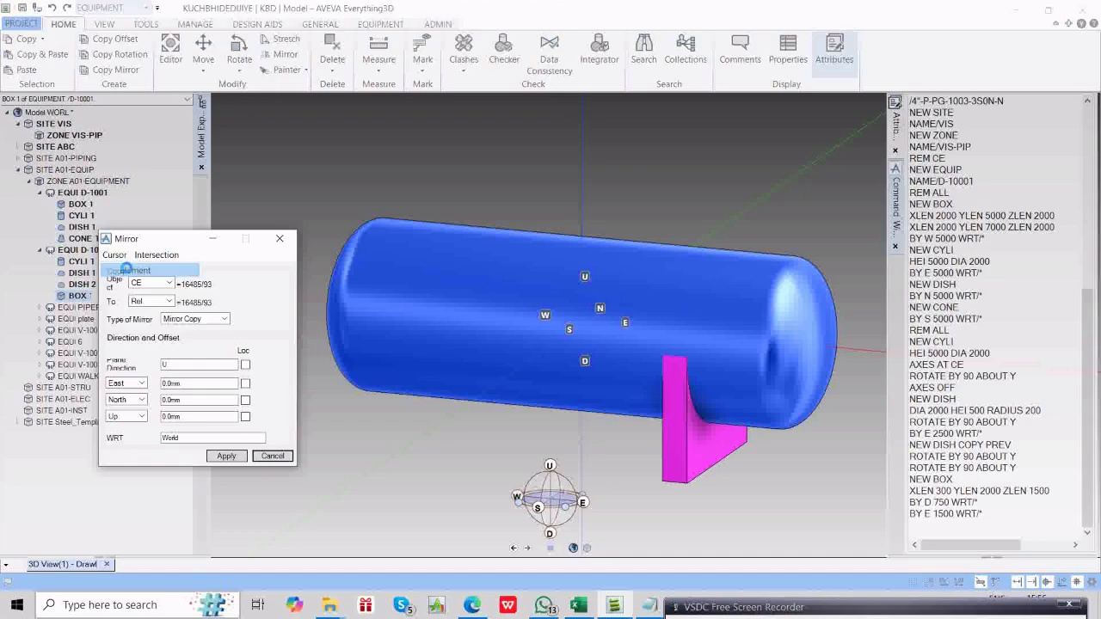
click(493, 300)
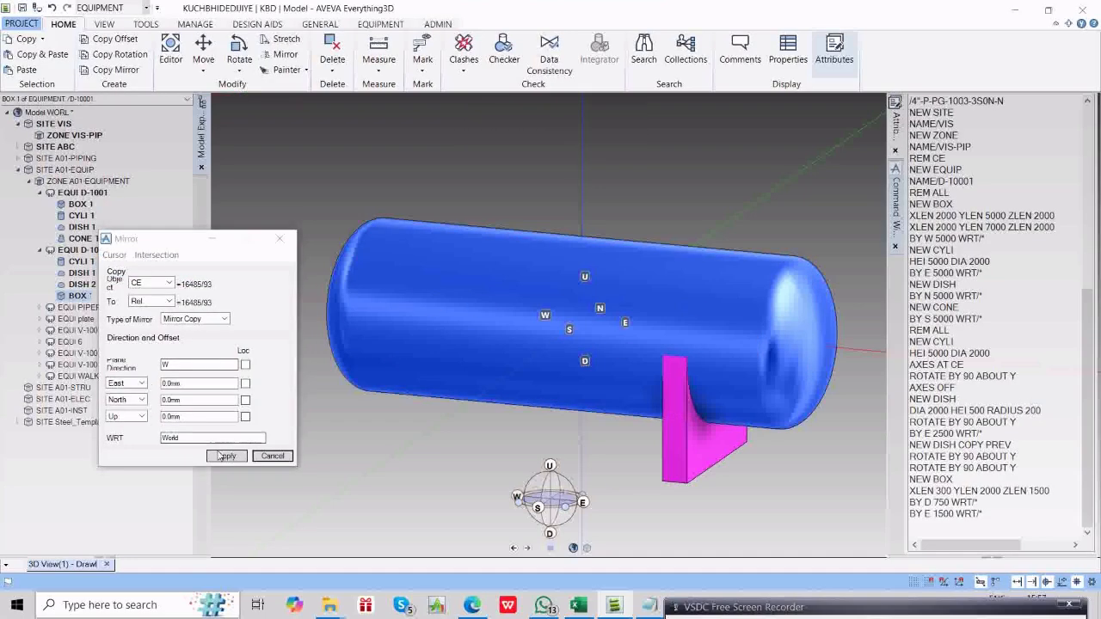
click(222, 456)
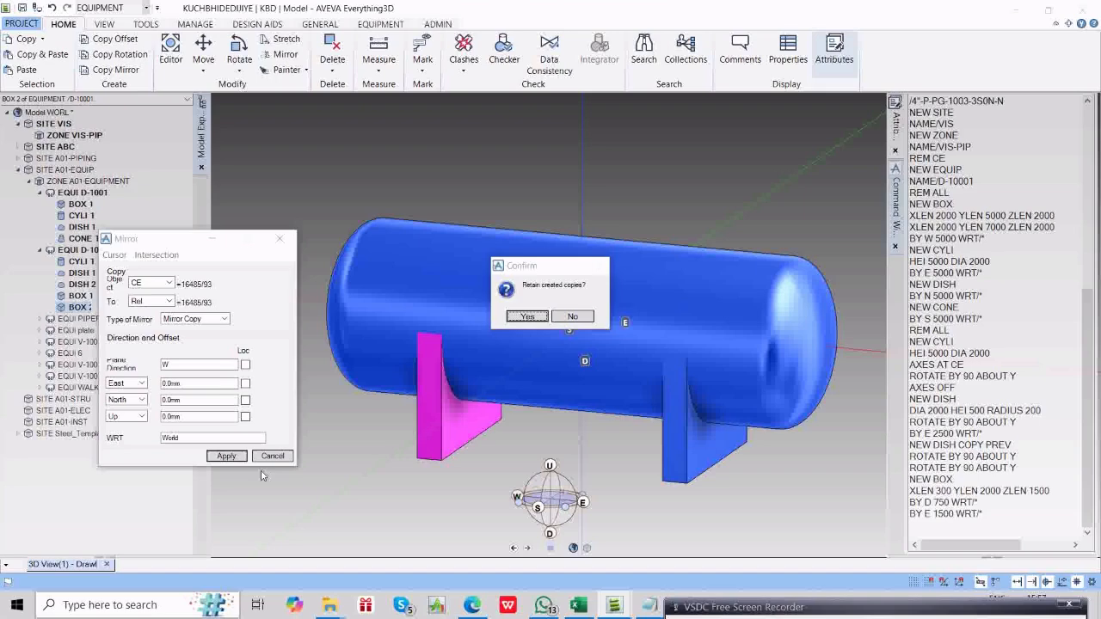
click(527, 317)
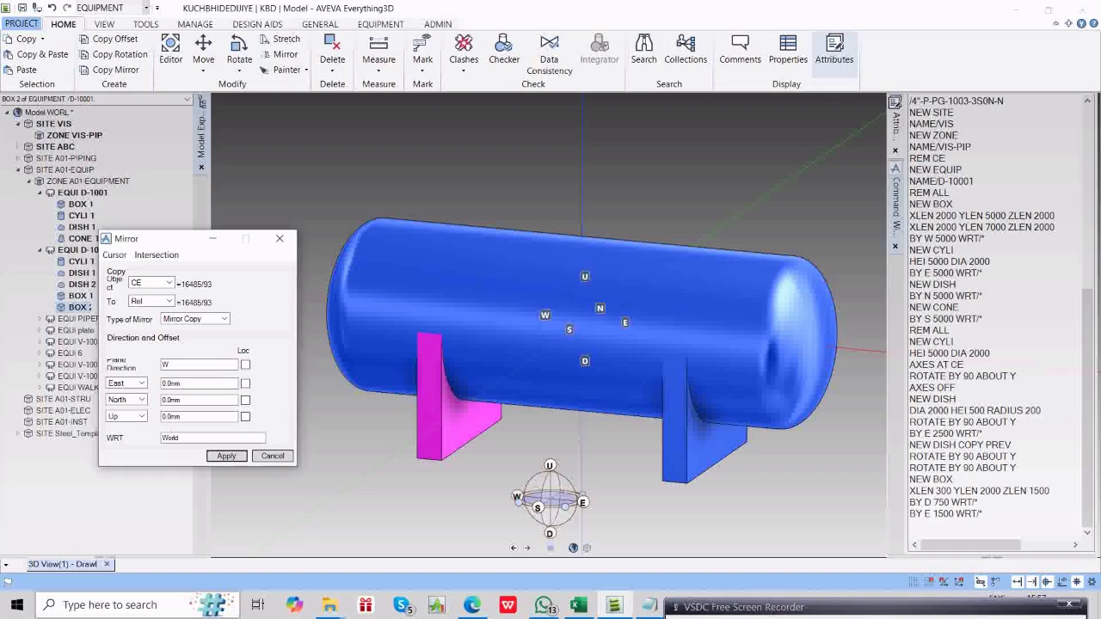
click(288, 456)
Start a new nozzle on the vessel and name it D-10001/N1.
scroll(596, 306, down, 6)
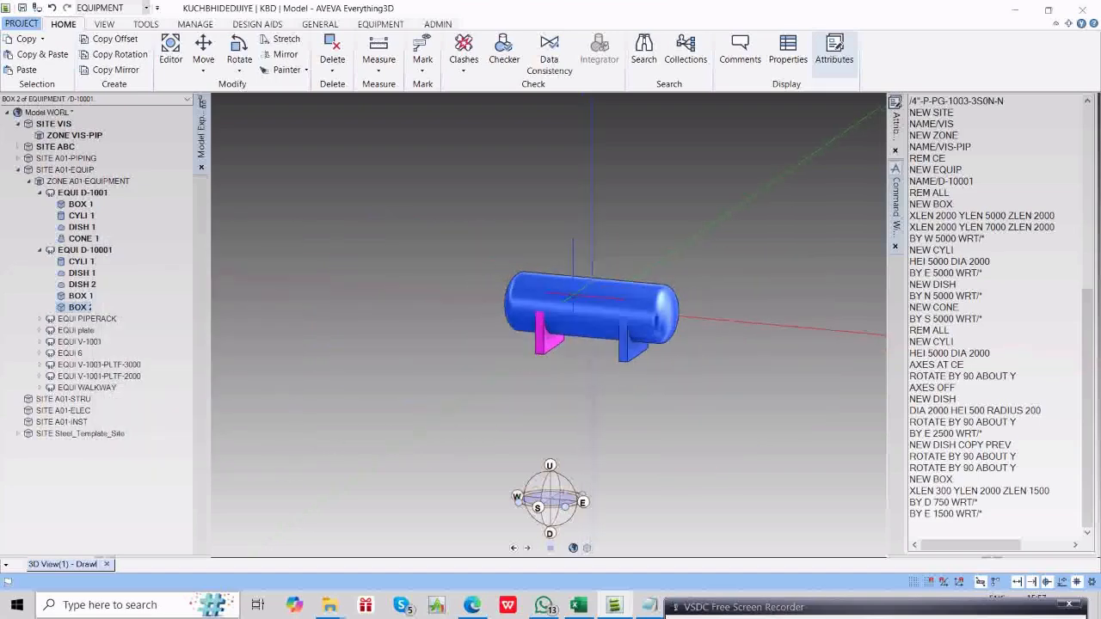
middle_drag(593, 304, 503, 318)
scroll(556, 297, up, 5)
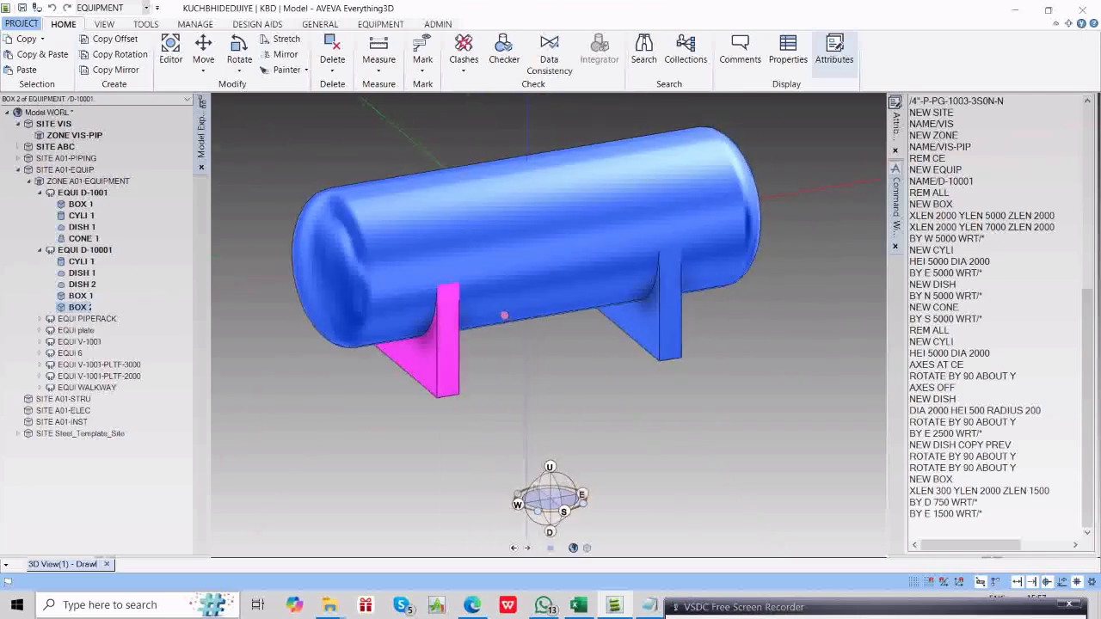
click(380, 23)
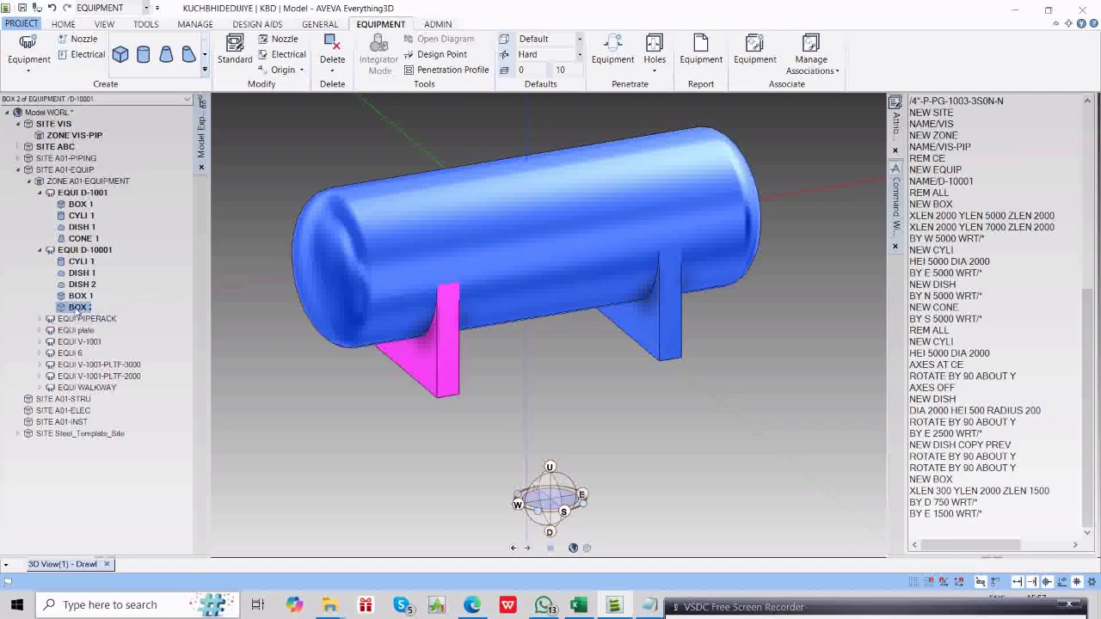
click(79, 39)
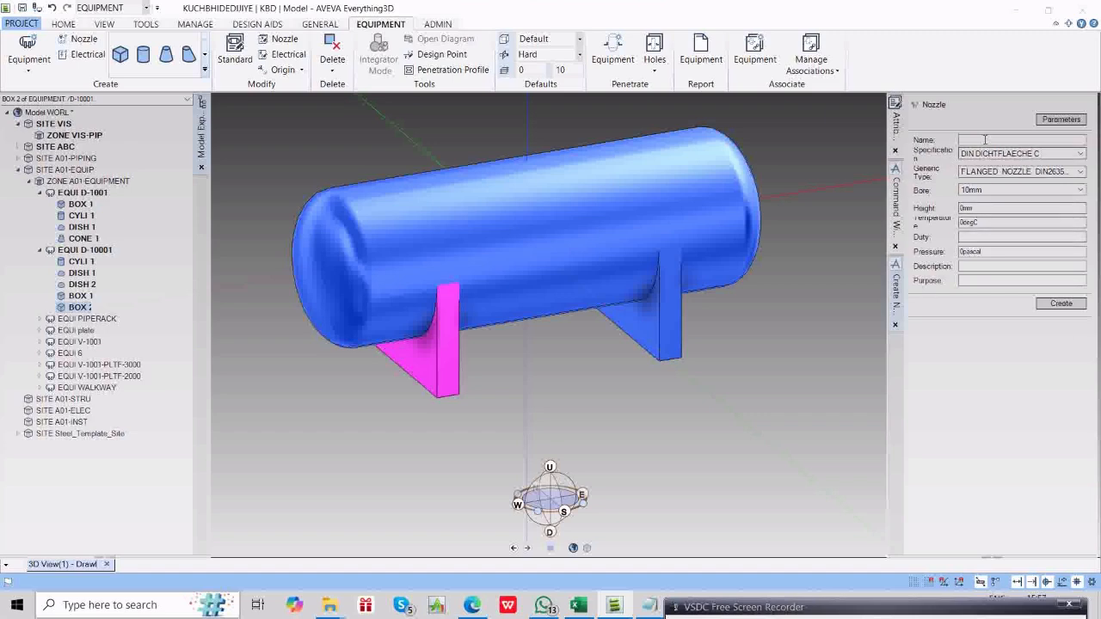
click(983, 140)
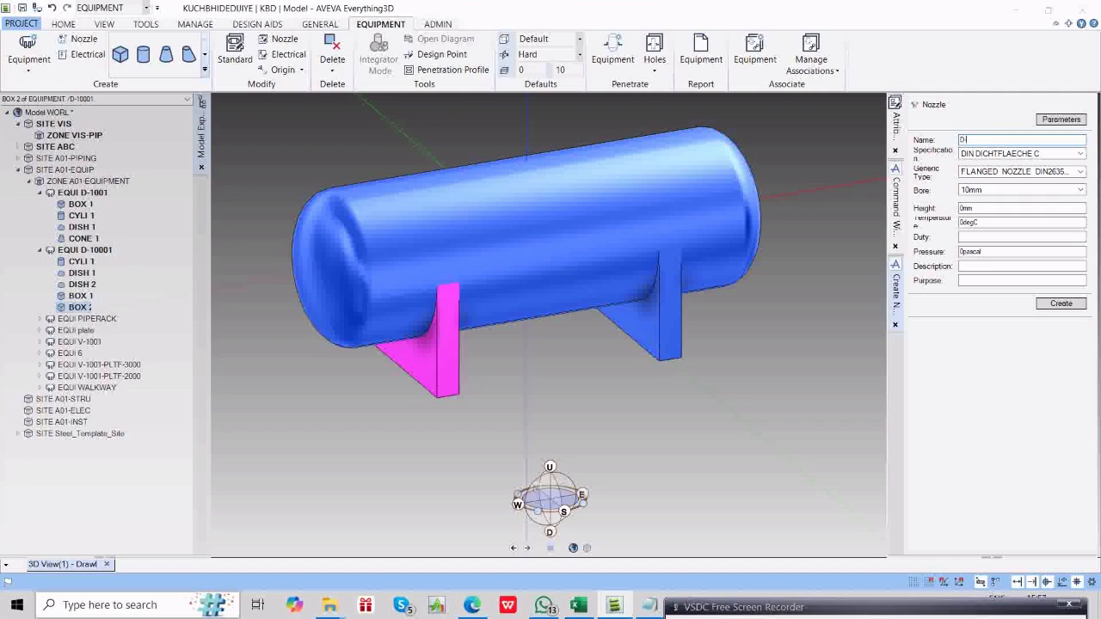
text(D-10001/N1)
key(Tab)
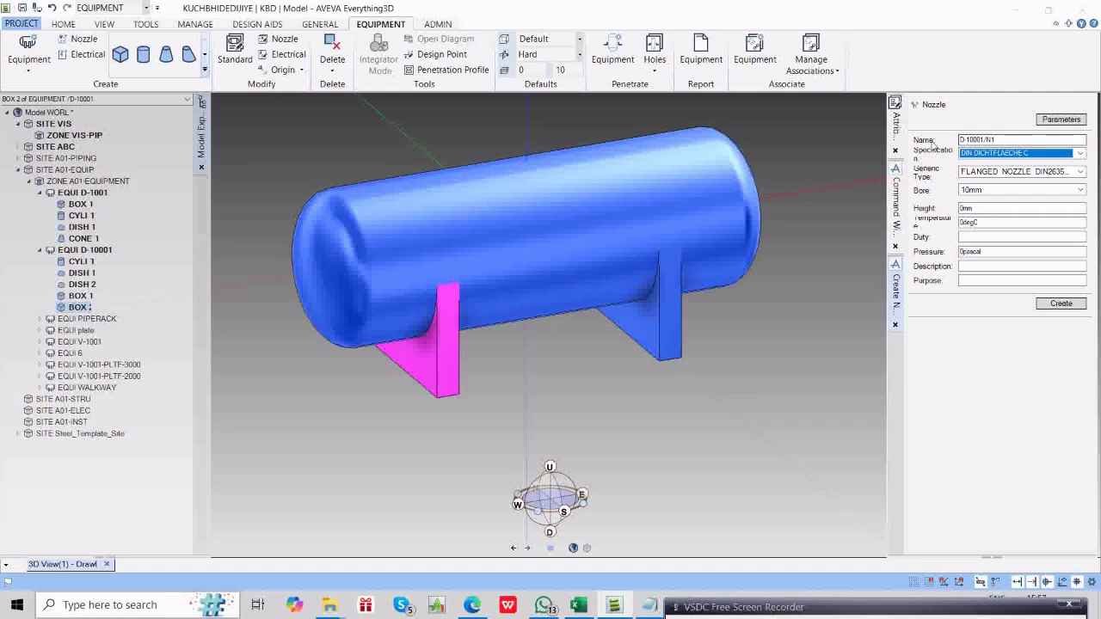
Set the nozzle's specification to ANSI-NOZZLES and its generic type to 300lb Ansi Flanges.
click(1080, 155)
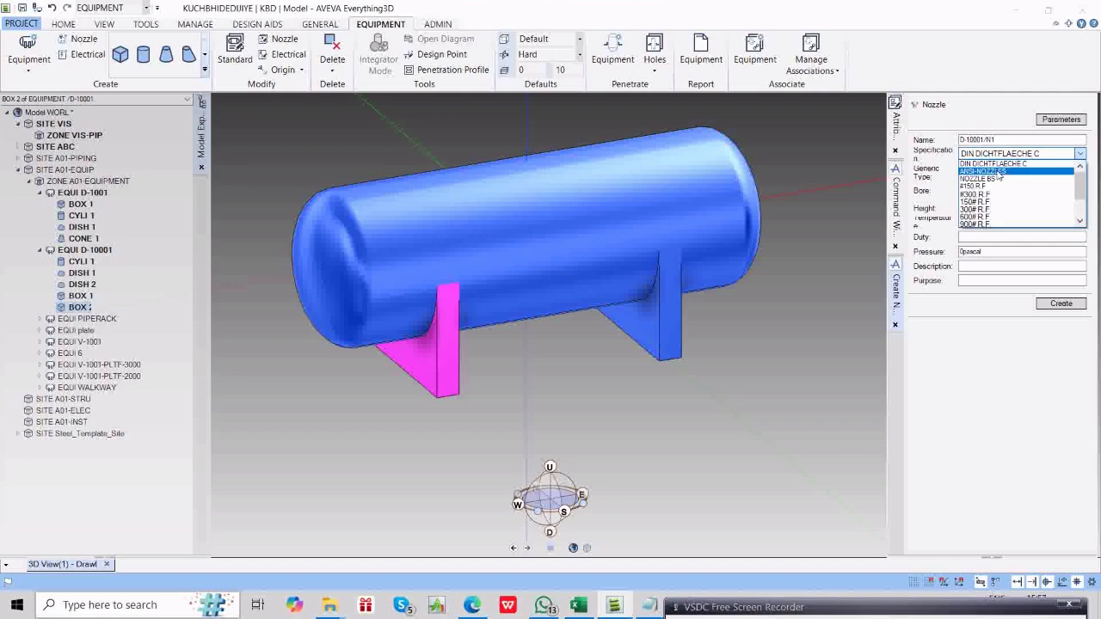
click(998, 172)
click(1000, 173)
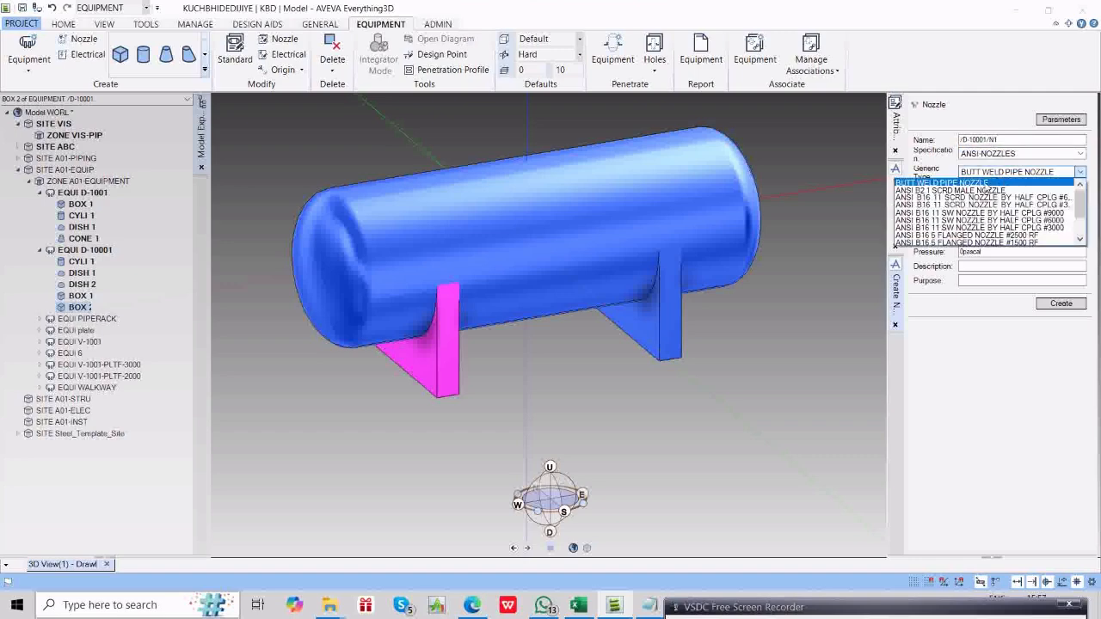
scroll(983, 224, down, 1)
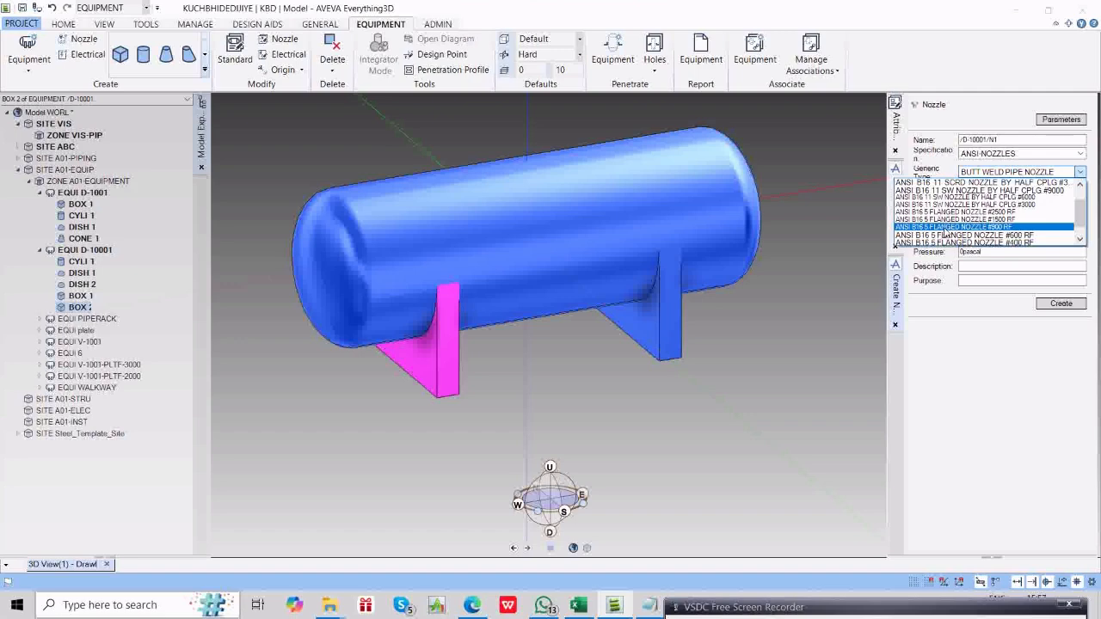
scroll(1030, 240, down, 1)
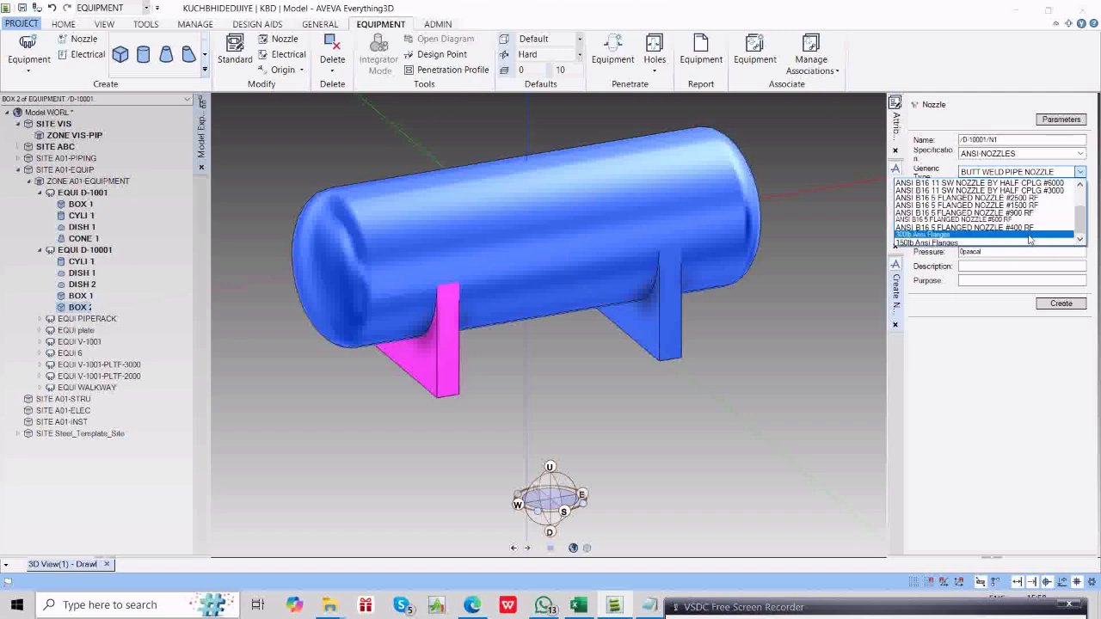
click(1015, 235)
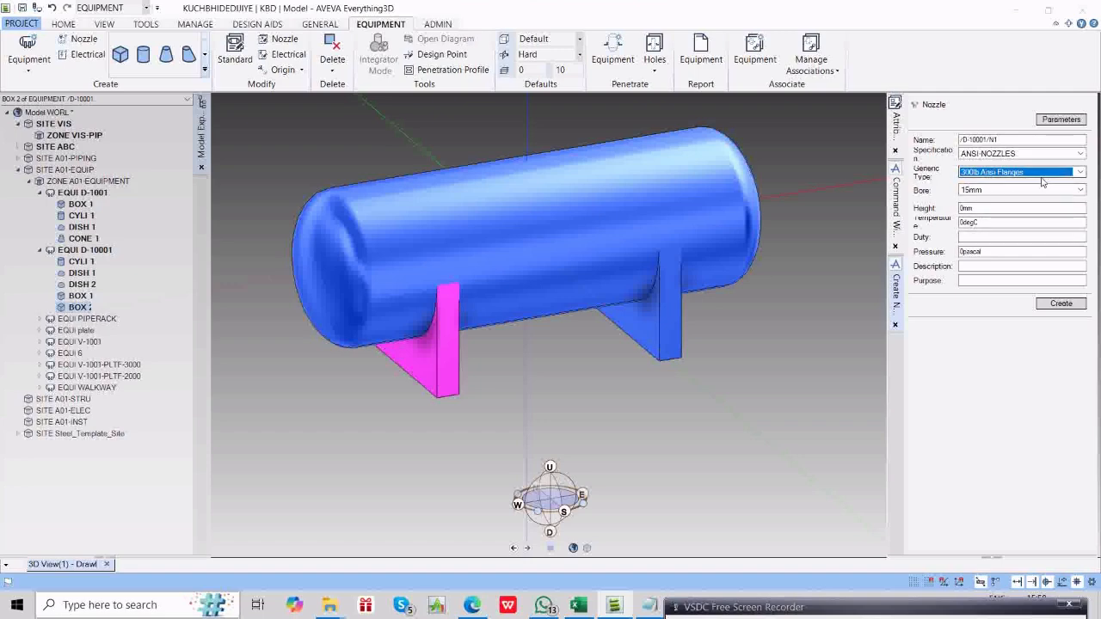
Set the nozzle's bore to 100mm and open its height value for editing.
click(995, 194)
scroll(995, 207, down, 2)
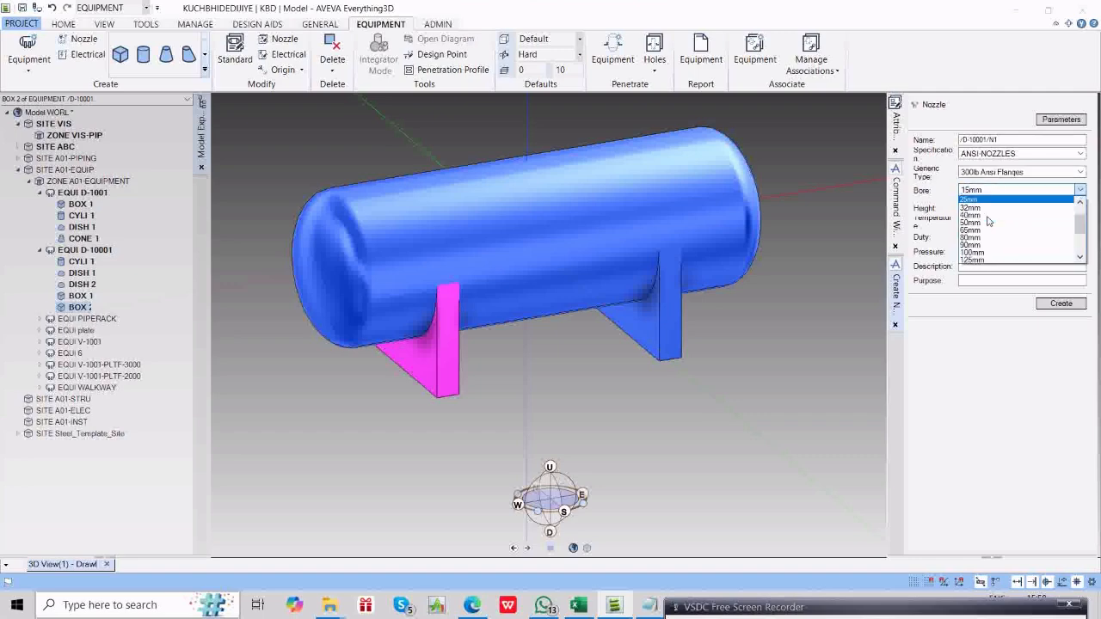
click(989, 222)
double_click(987, 208)
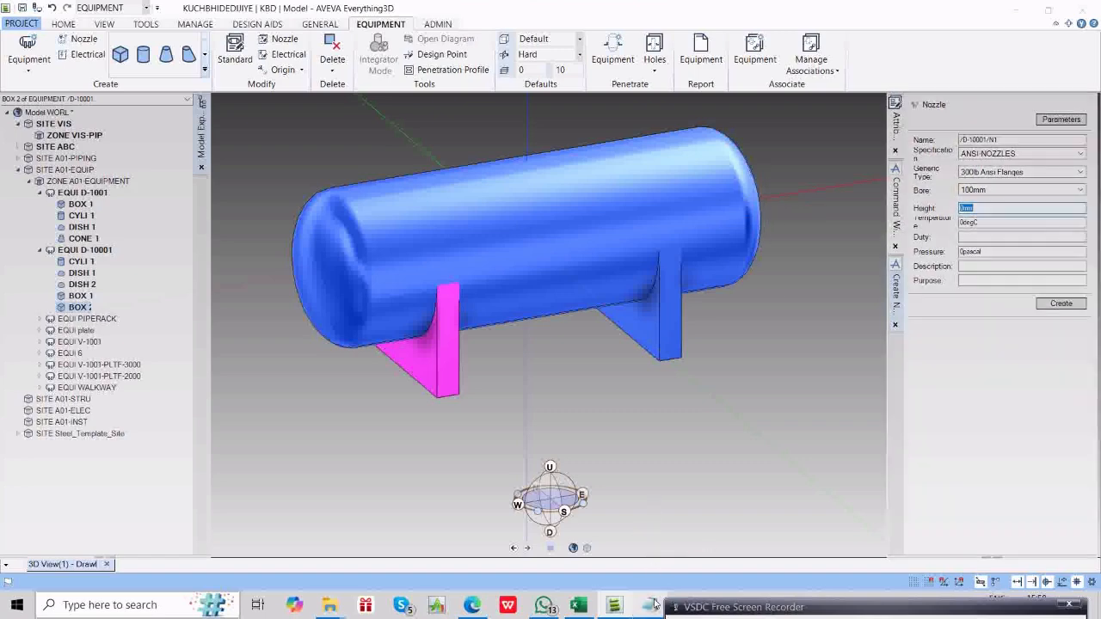
Switch to the Paint sketch and draw a horizontal centre line about 724 px long through the vessel.
drag(700, 608, 749, 608)
click(688, 607)
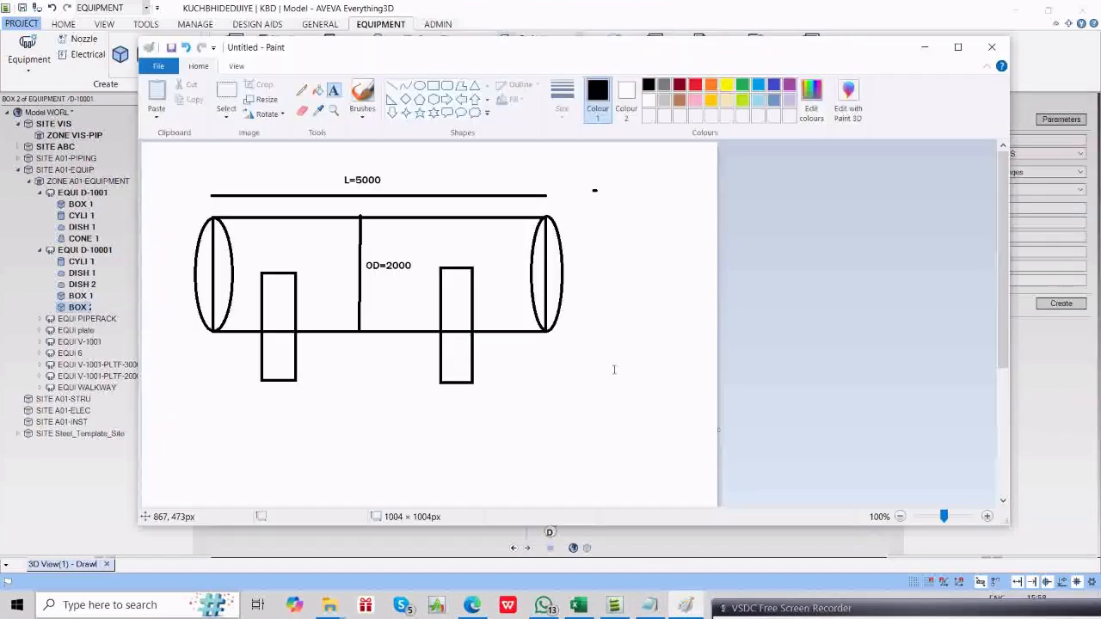
click(392, 86)
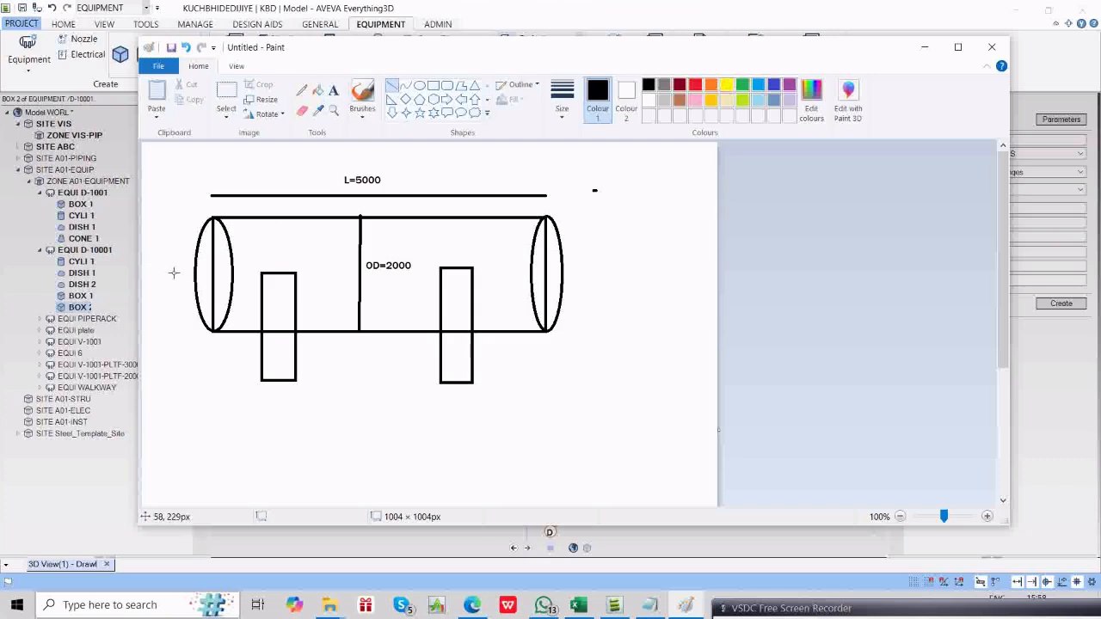
drag(172, 273, 589, 274)
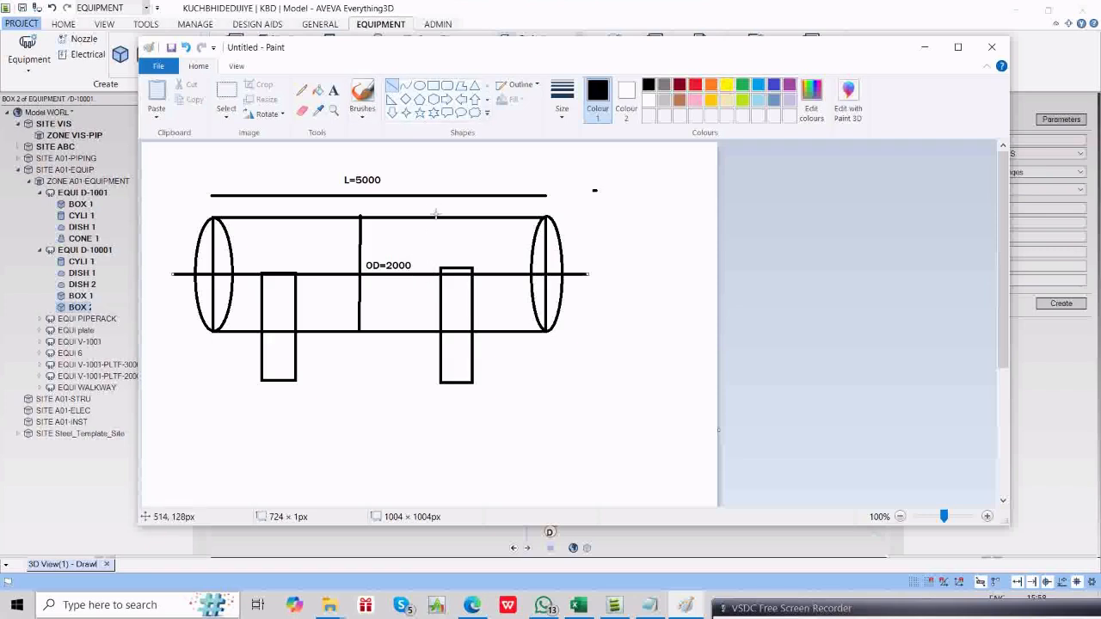
Sketch a nozzle on the vessel's upper edge with a vertical line and a short horizontal flange line, then return to AVEVA Everything3D.
drag(423, 199, 426, 268)
drag(412, 200, 431, 200)
click(924, 47)
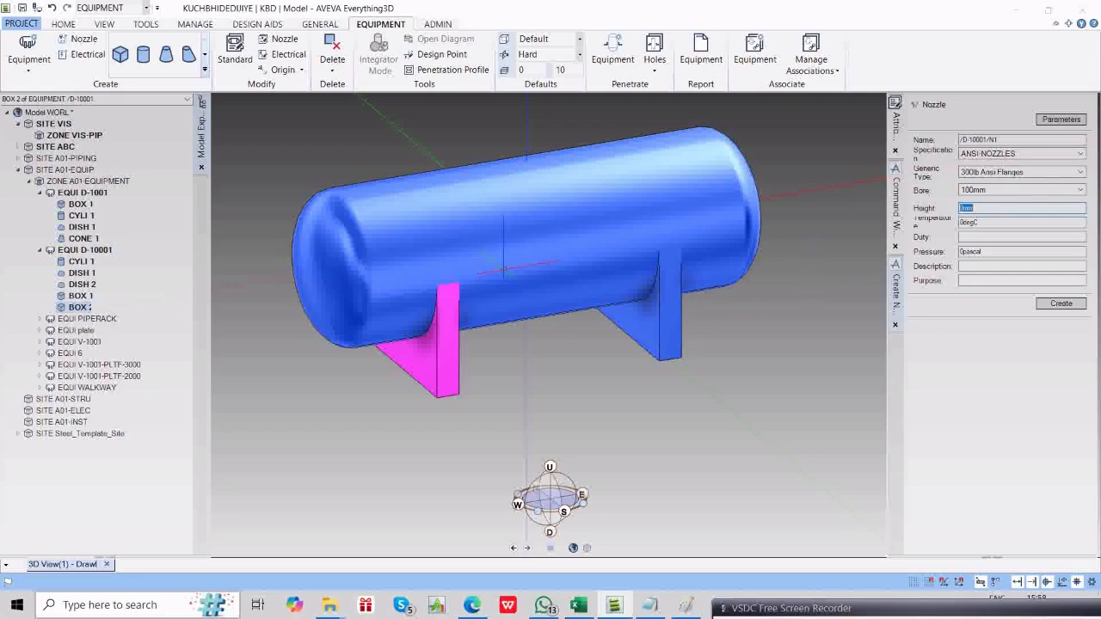
Set the nozzle's height to 1300mm and create it on the vessel.
middle_drag(503, 269, 508, 217)
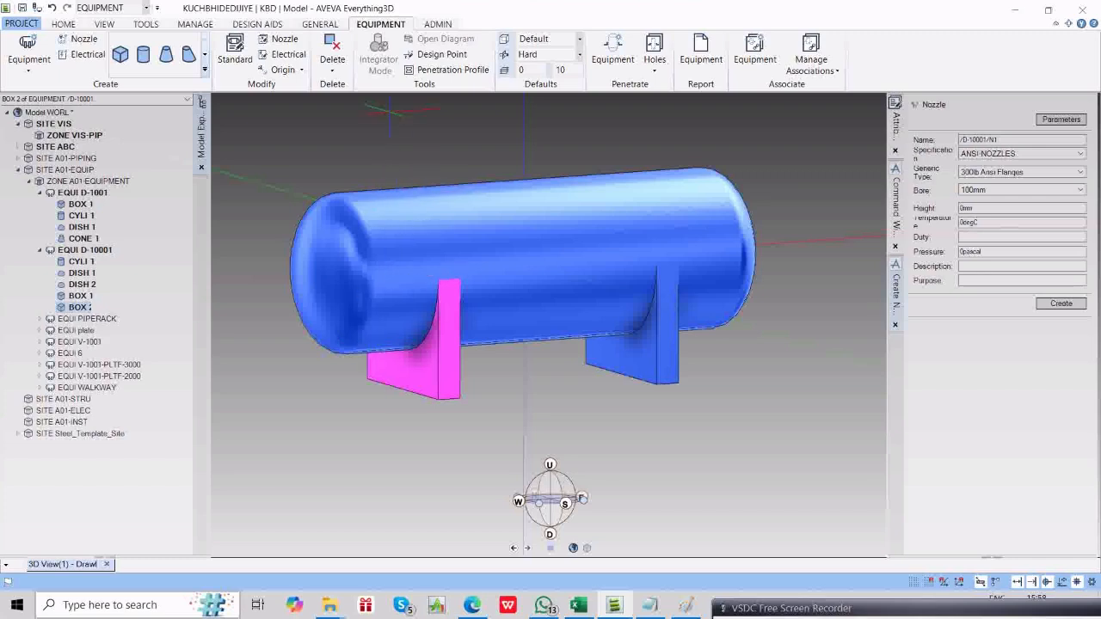
click(1051, 302)
double_click(981, 208)
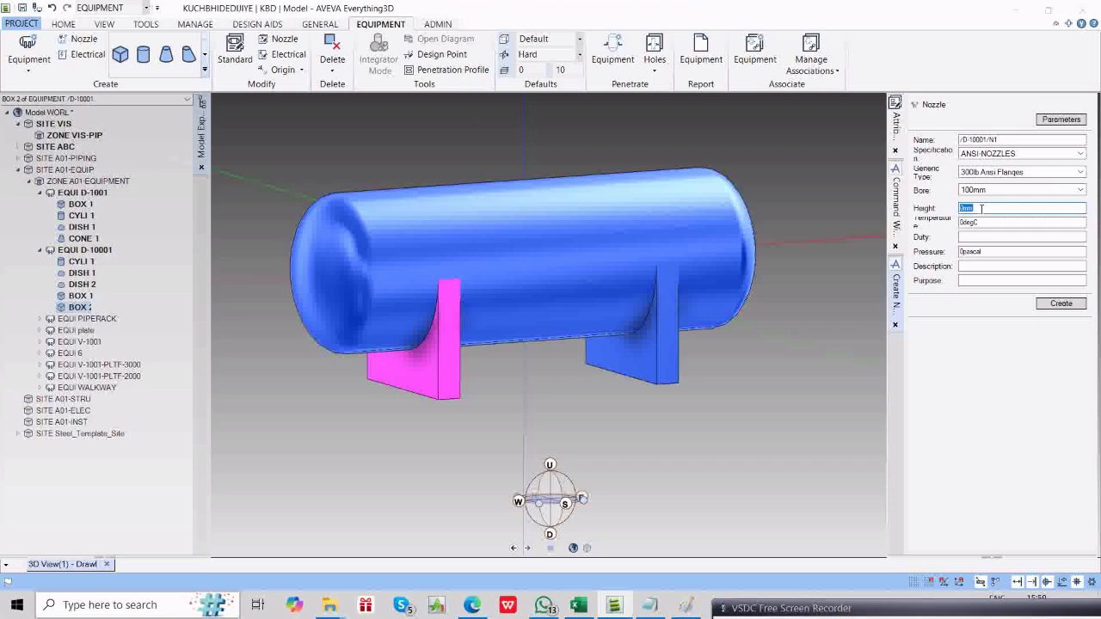
key(Tab)
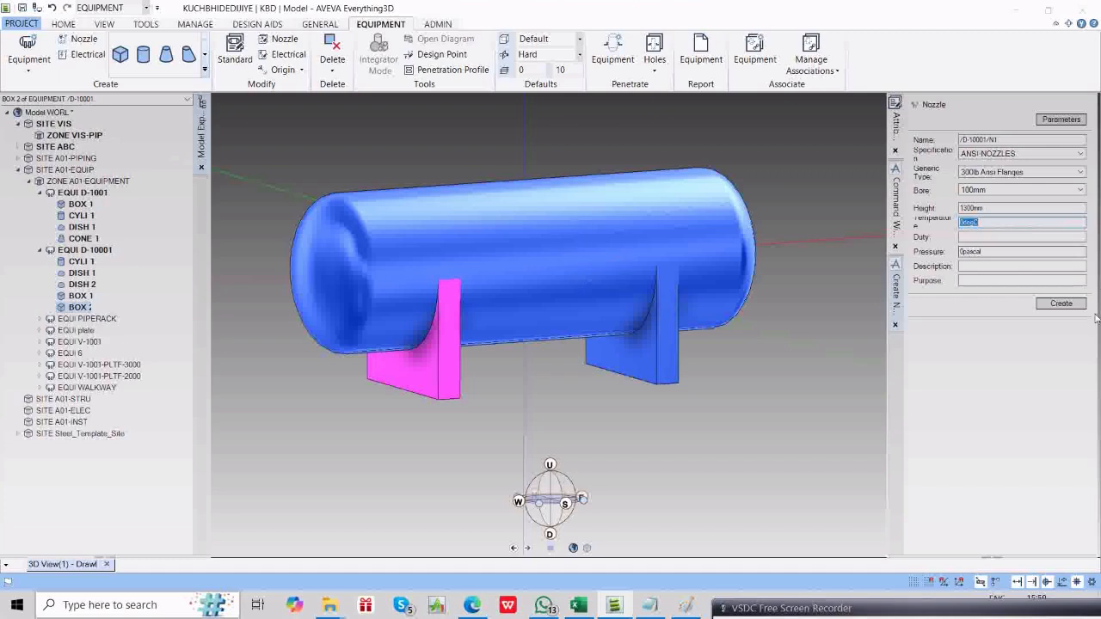
click(1065, 306)
click(1062, 306)
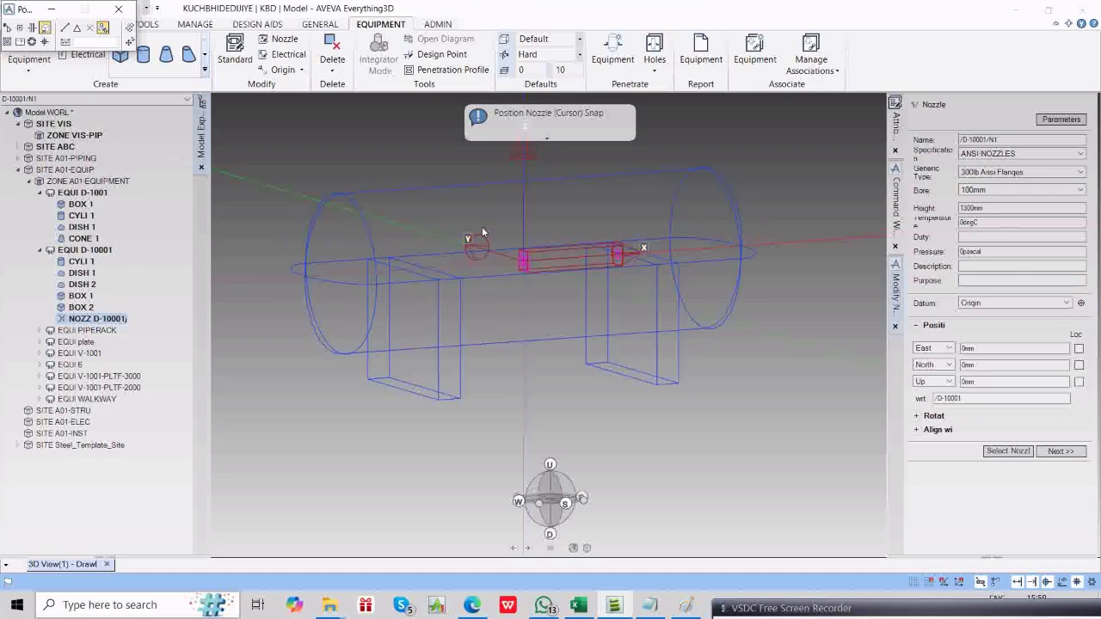
Rotate nozzle D-10001/N1 by 90 degrees about Y.
scroll(518, 266, up, 3)
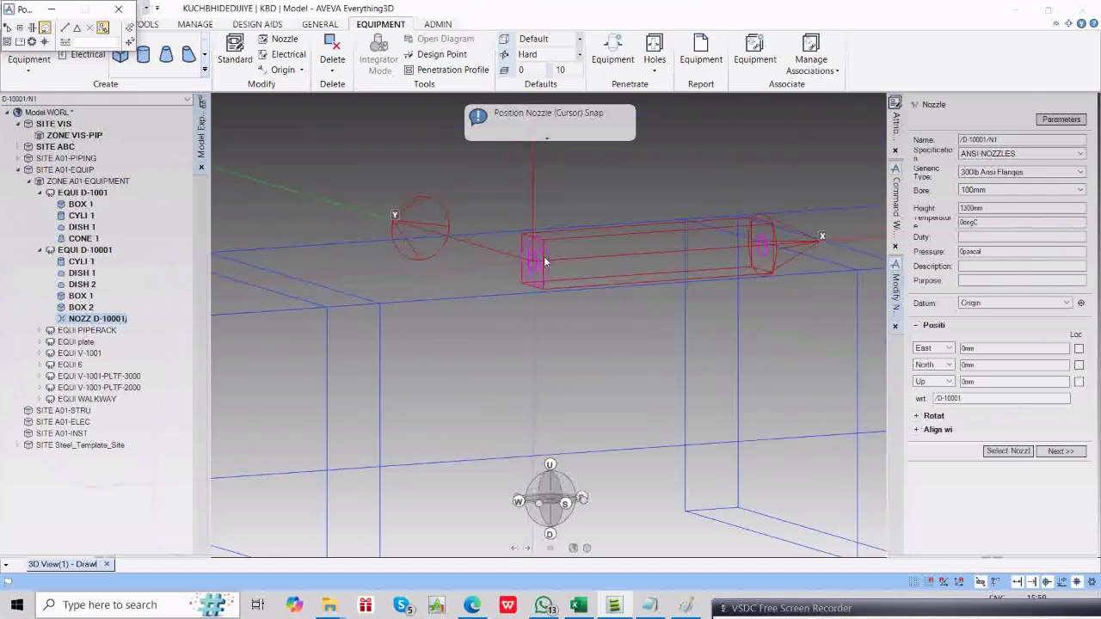
scroll(636, 254, down, 5)
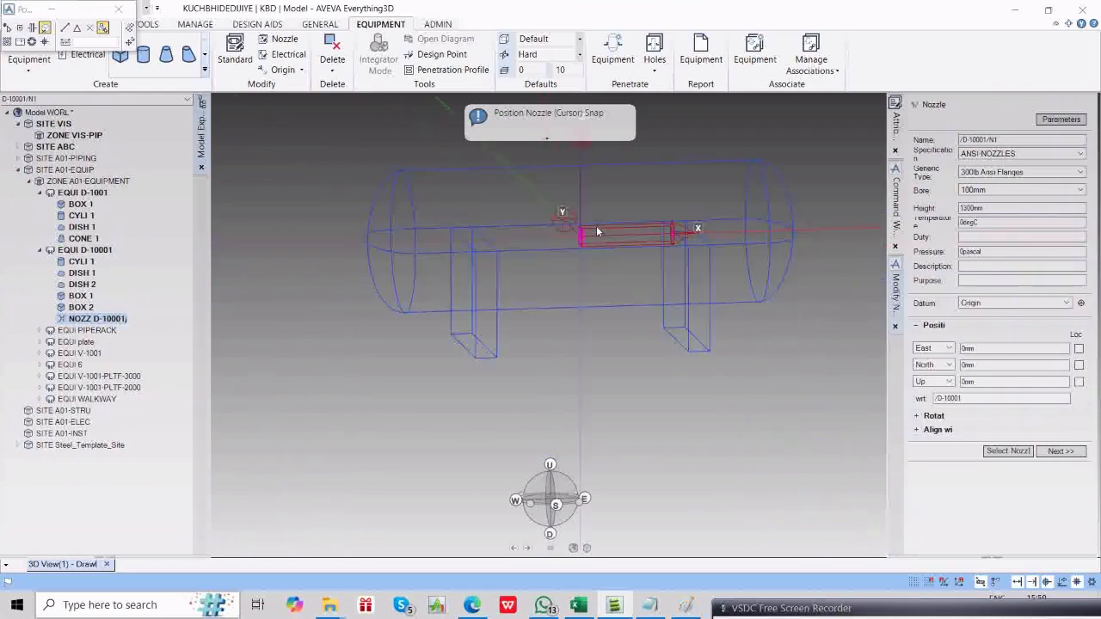
middle_drag(561, 237, 597, 245)
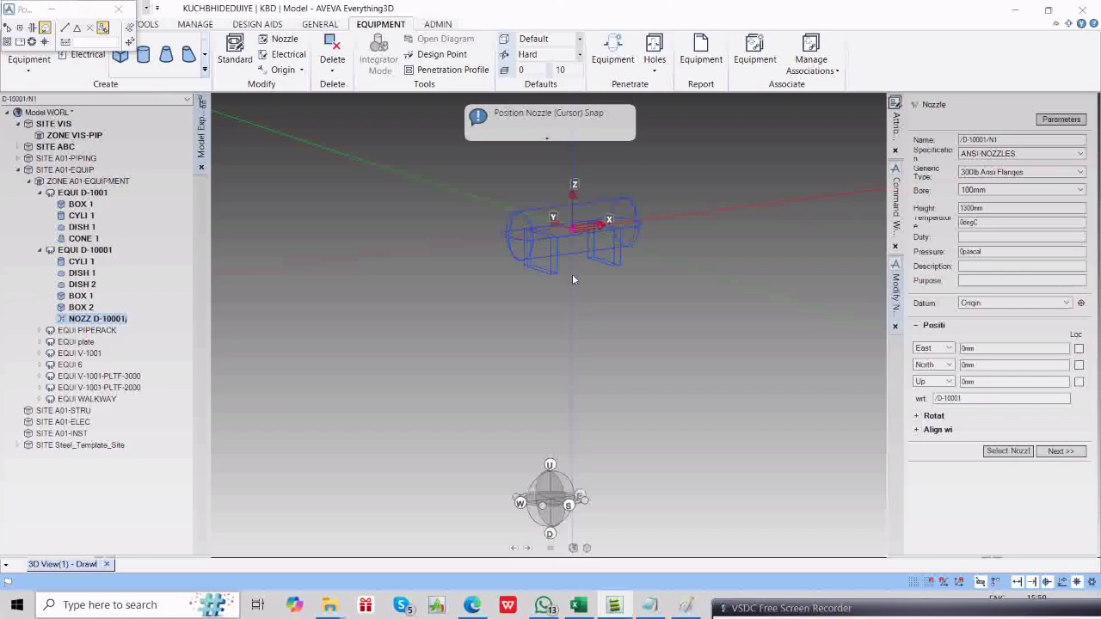
scroll(570, 232, up, 5)
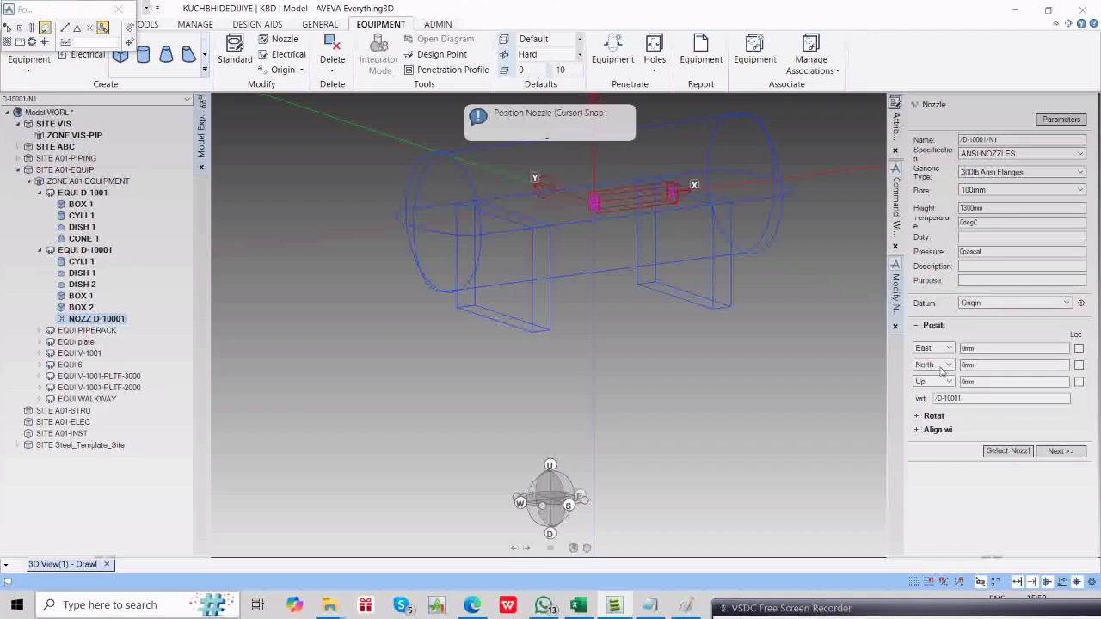
click(922, 417)
click(994, 431)
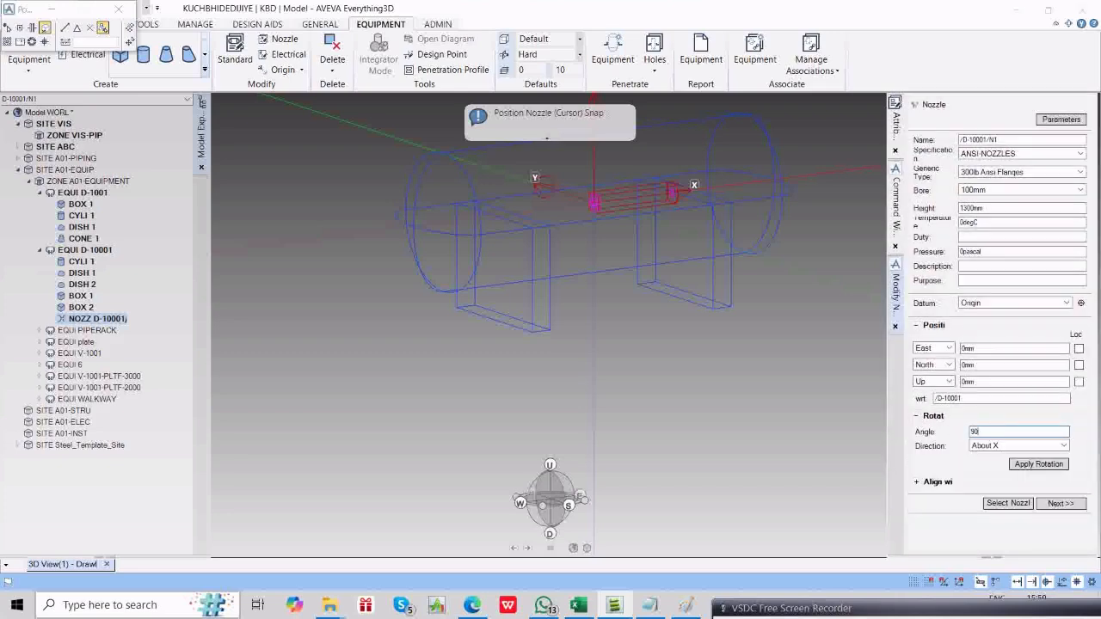
key(Tab)
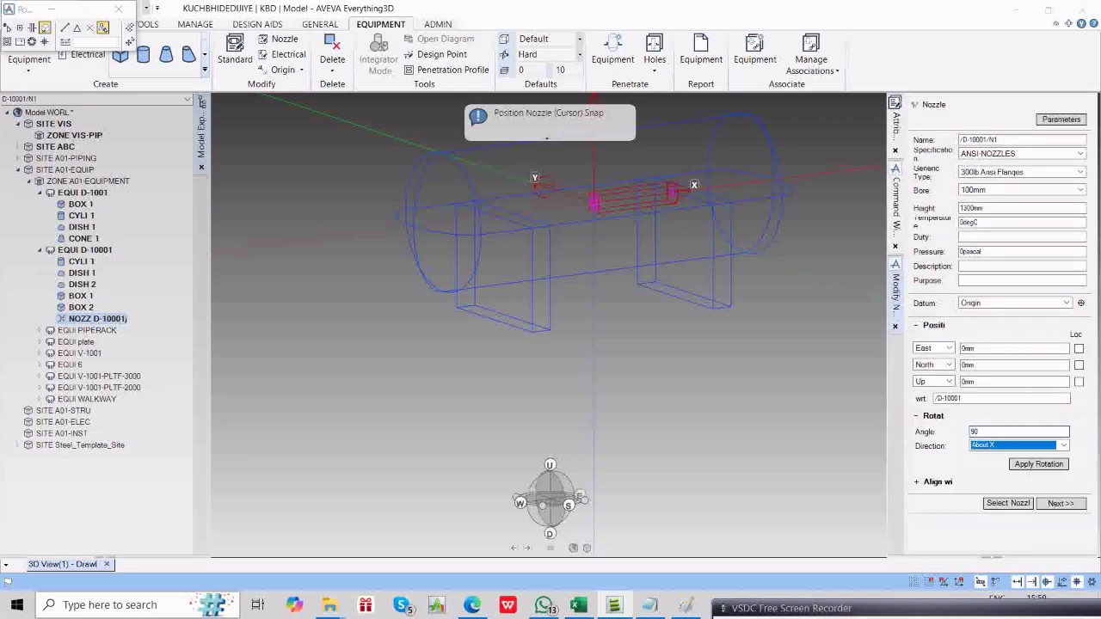
click(1051, 447)
click(992, 463)
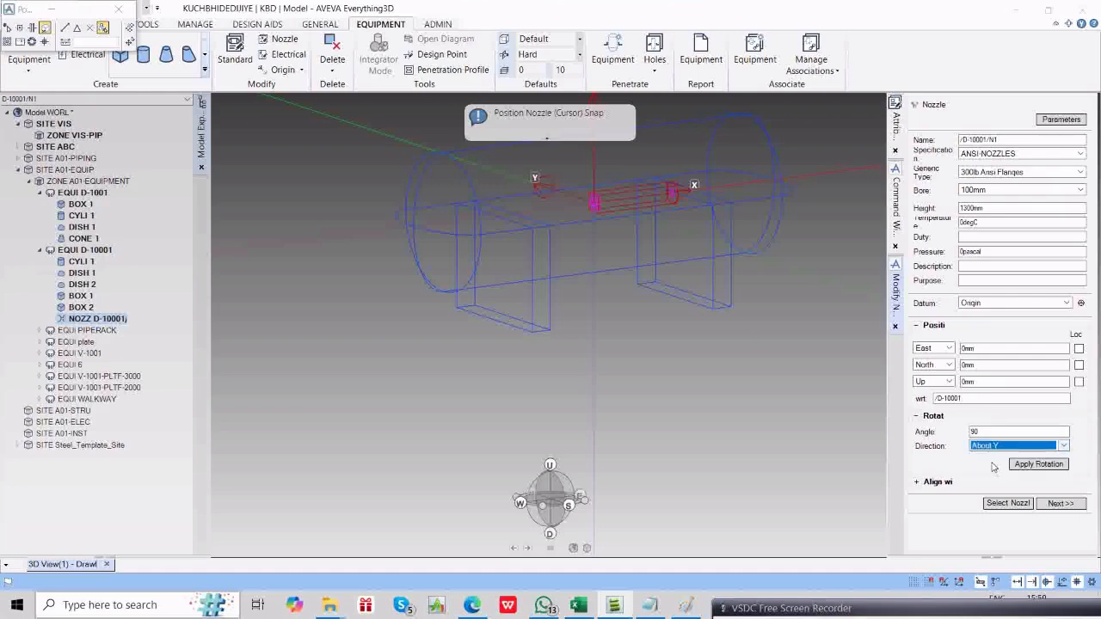
click(1042, 468)
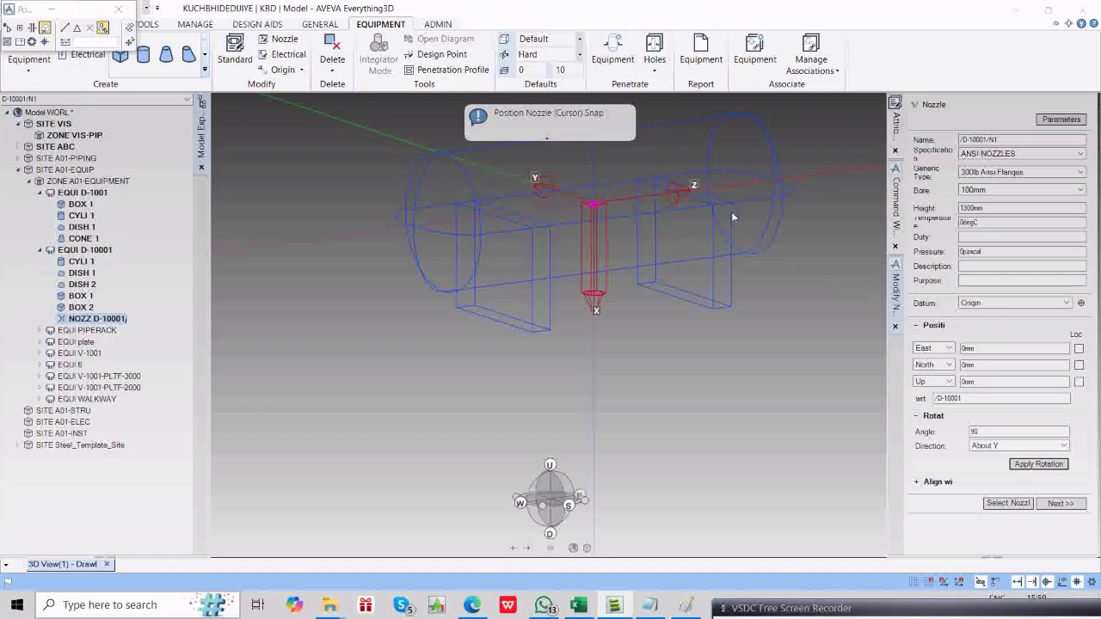
Set the nozzle's Up position to 1300mm with respect to vessel D-10001.
double_click(987, 382)
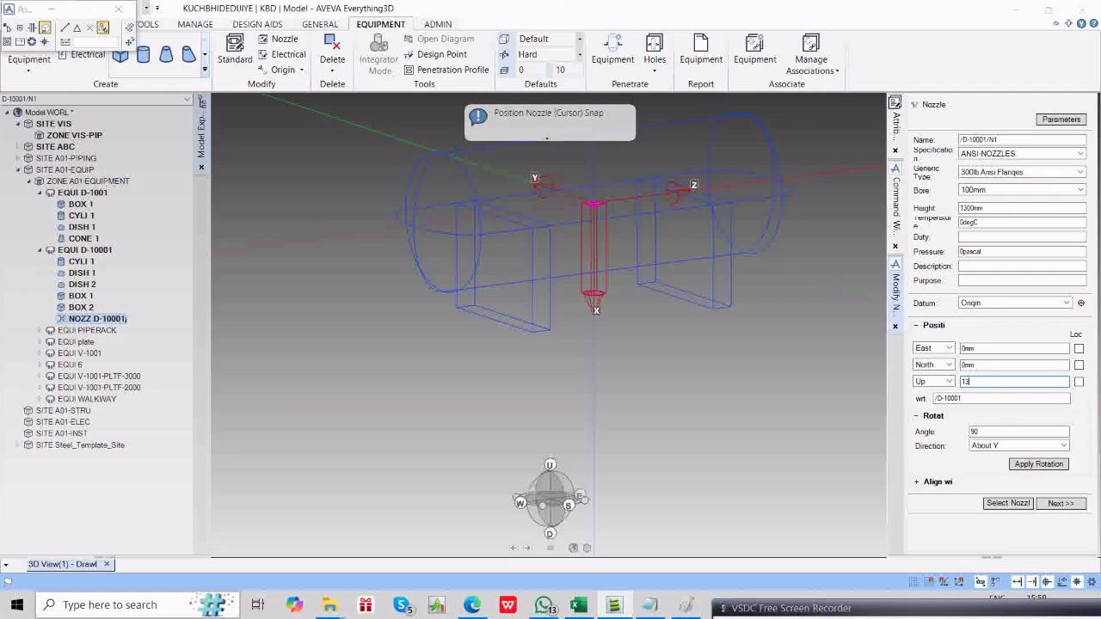
key(Return)
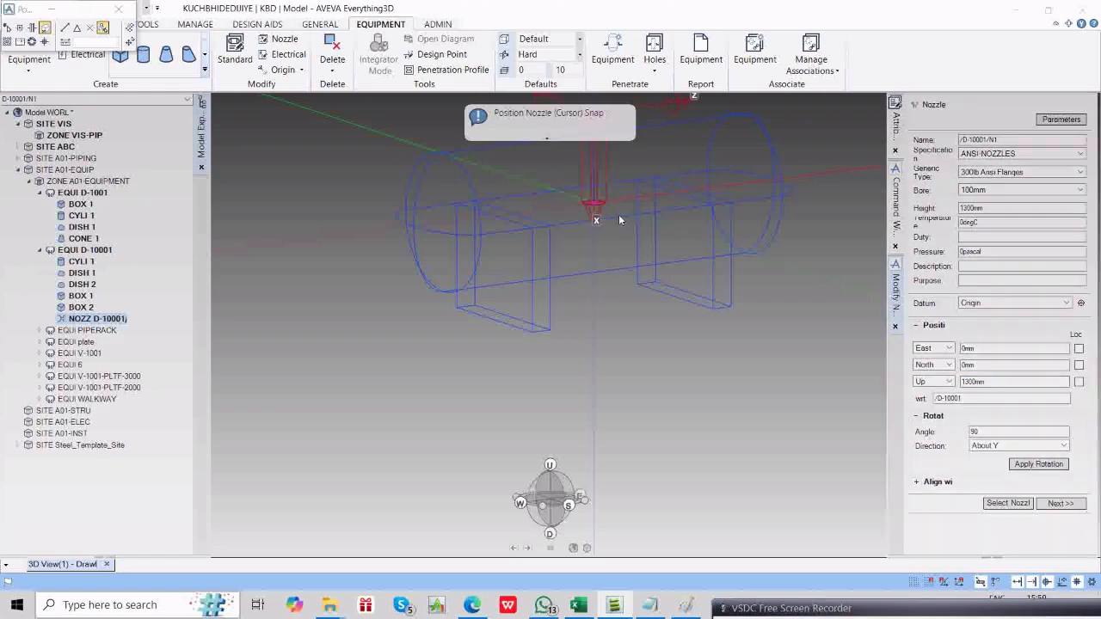
scroll(619, 219, down, 3)
middle_click(603, 213)
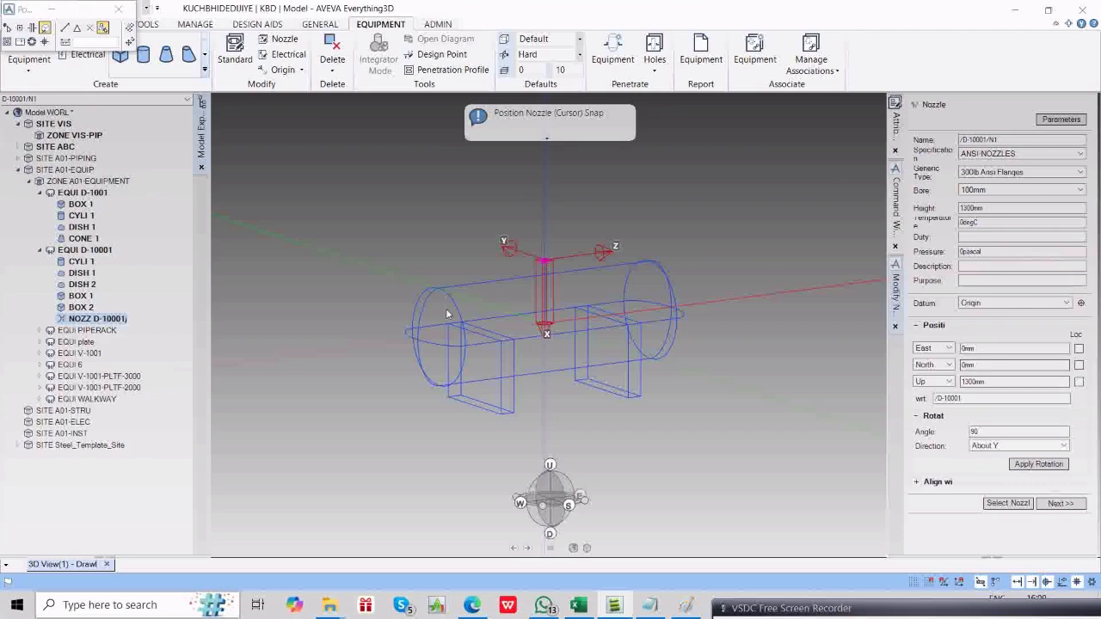
Set the nozzle's East position to 1000mm and finish placing it.
middle_drag(570, 316, 557, 308)
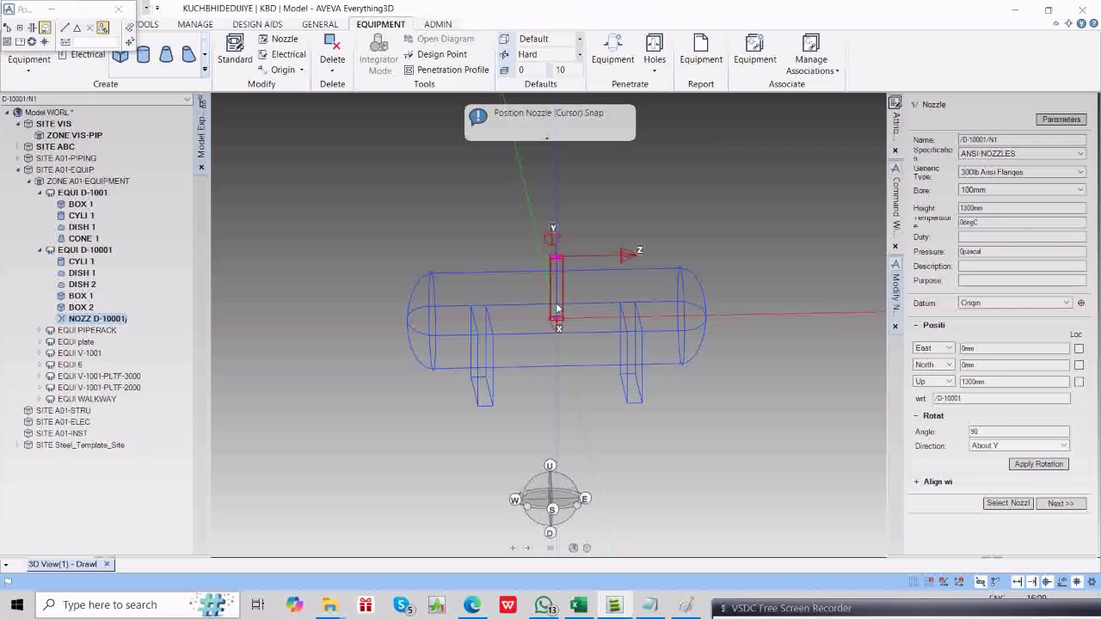
double_click(985, 349)
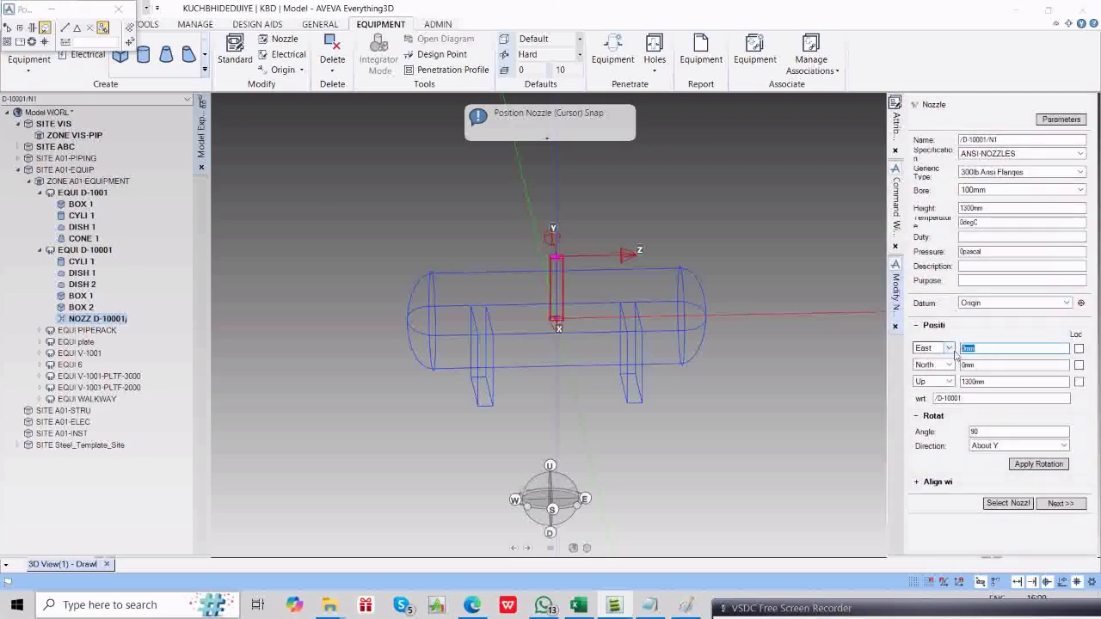
key(Return)
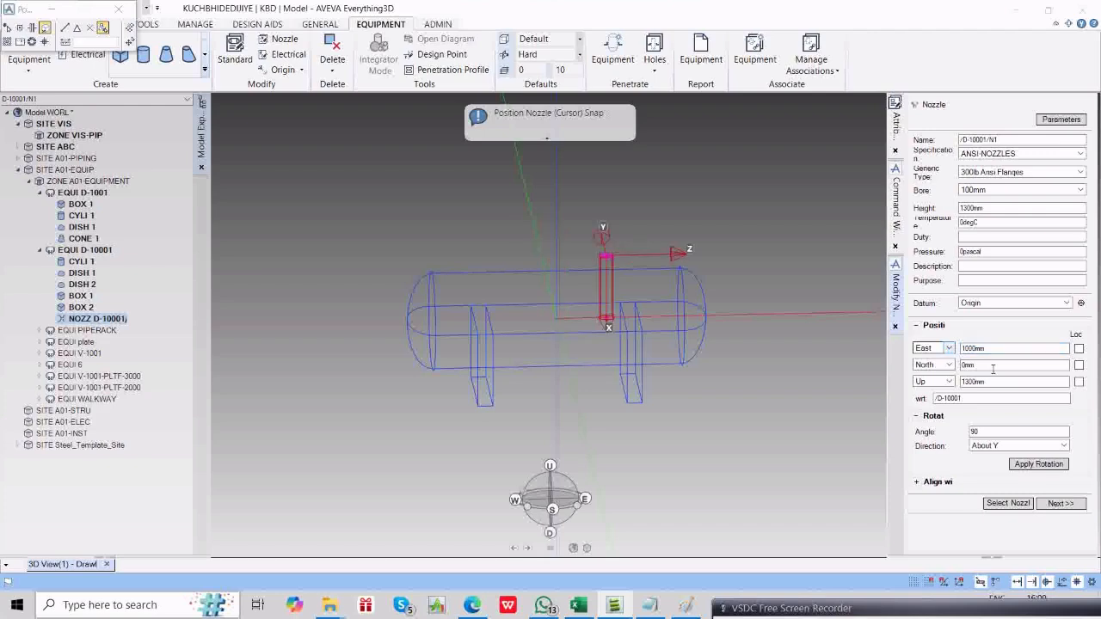
click(1060, 503)
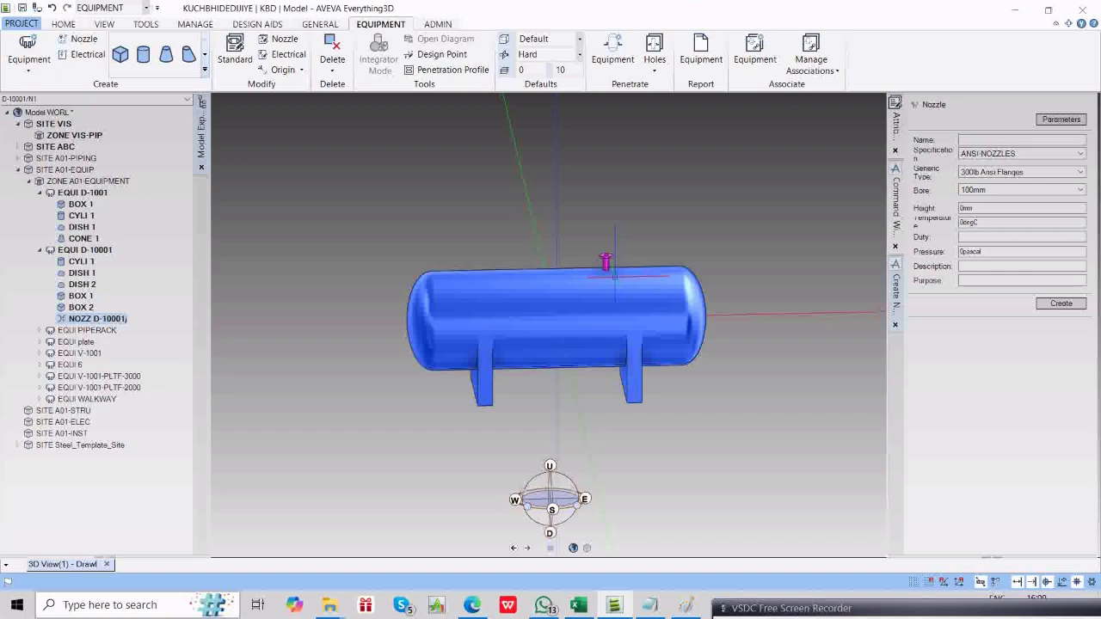
Mirror-copy nozzle D-10001/N1 to the vessel's underside, using the vessel body as reference and plane direction D, and retain the copy.
scroll(614, 277, up, 2)
scroll(613, 277, down, 2)
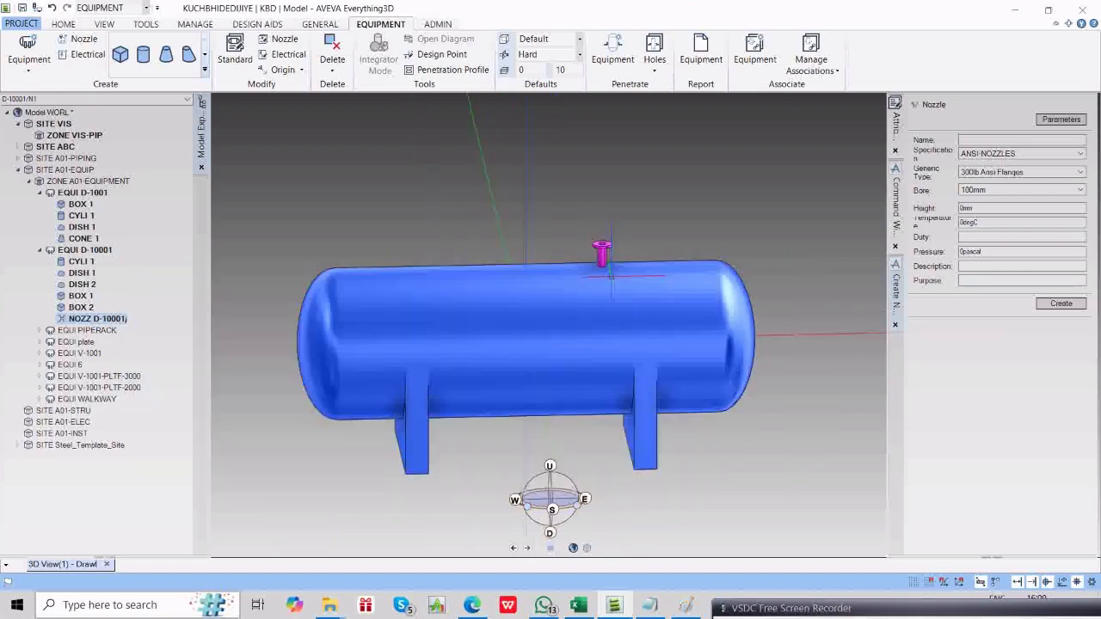
middle_drag(534, 271, 617, 245)
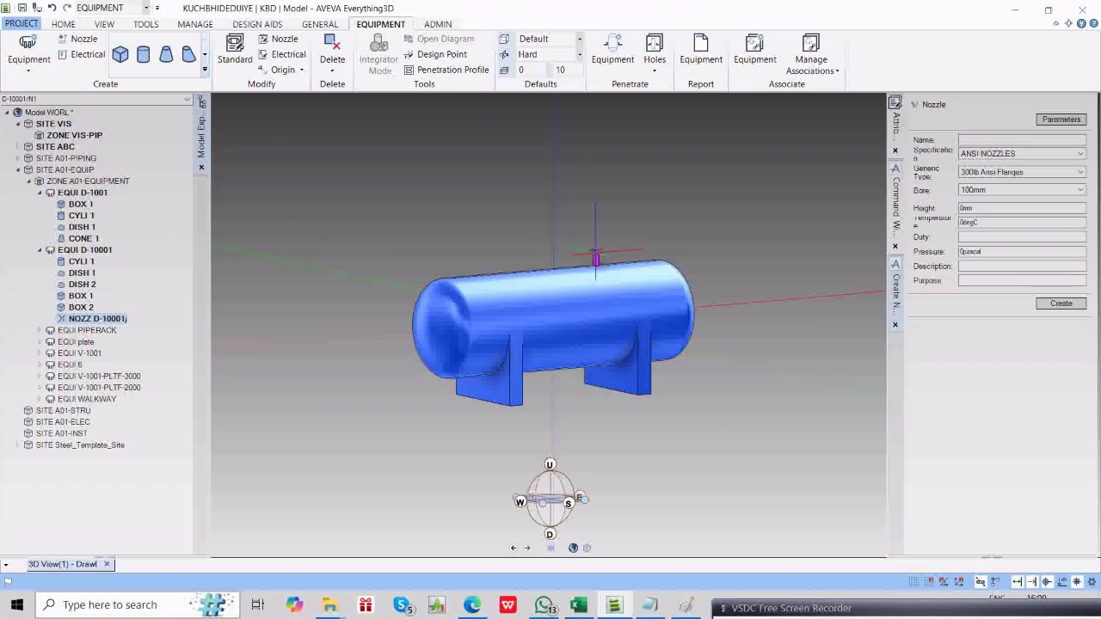
click(72, 25)
click(114, 70)
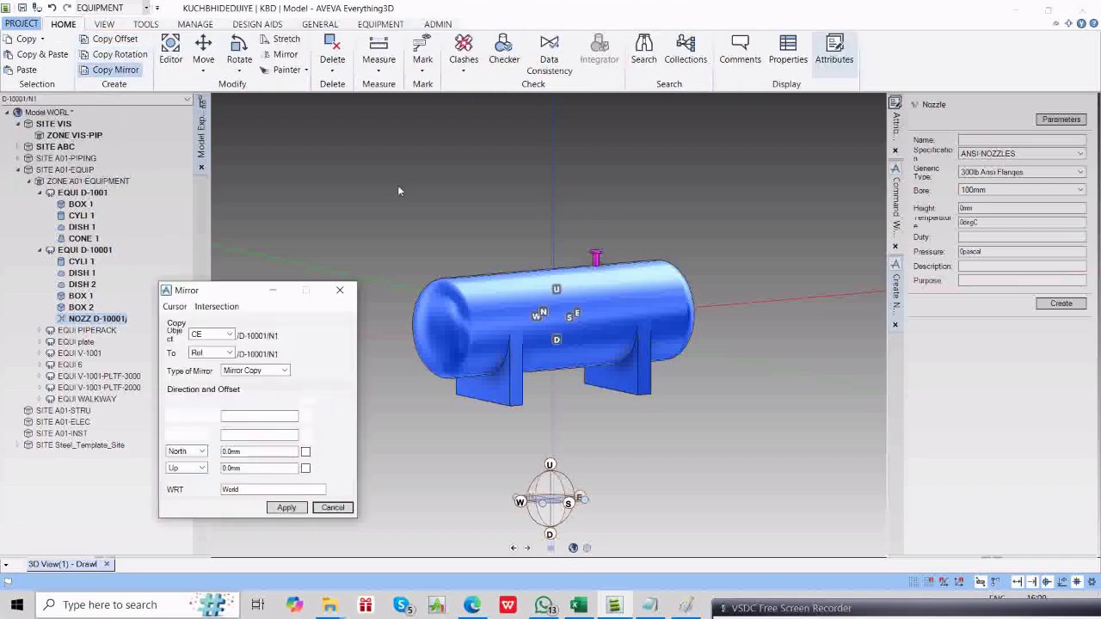
click(177, 307)
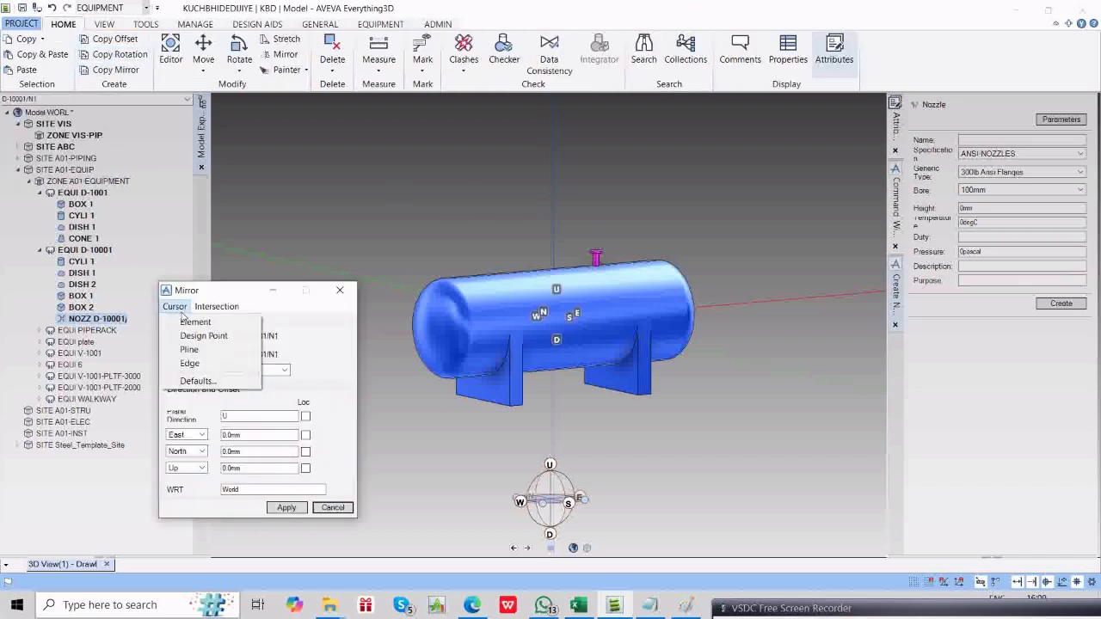
click(194, 323)
click(507, 318)
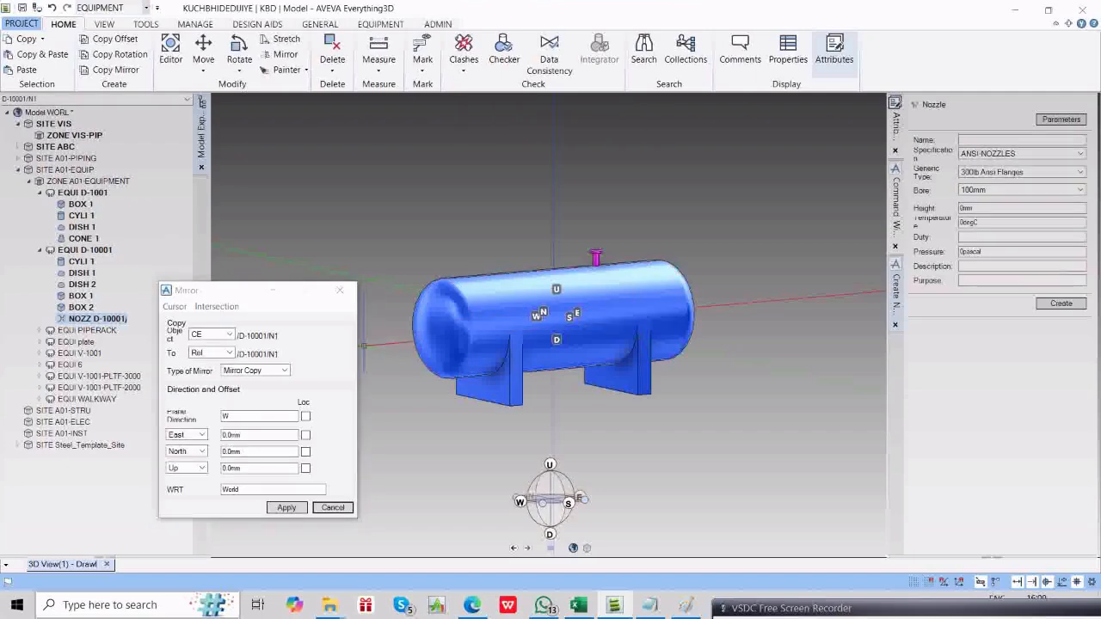
drag(258, 417, 216, 416)
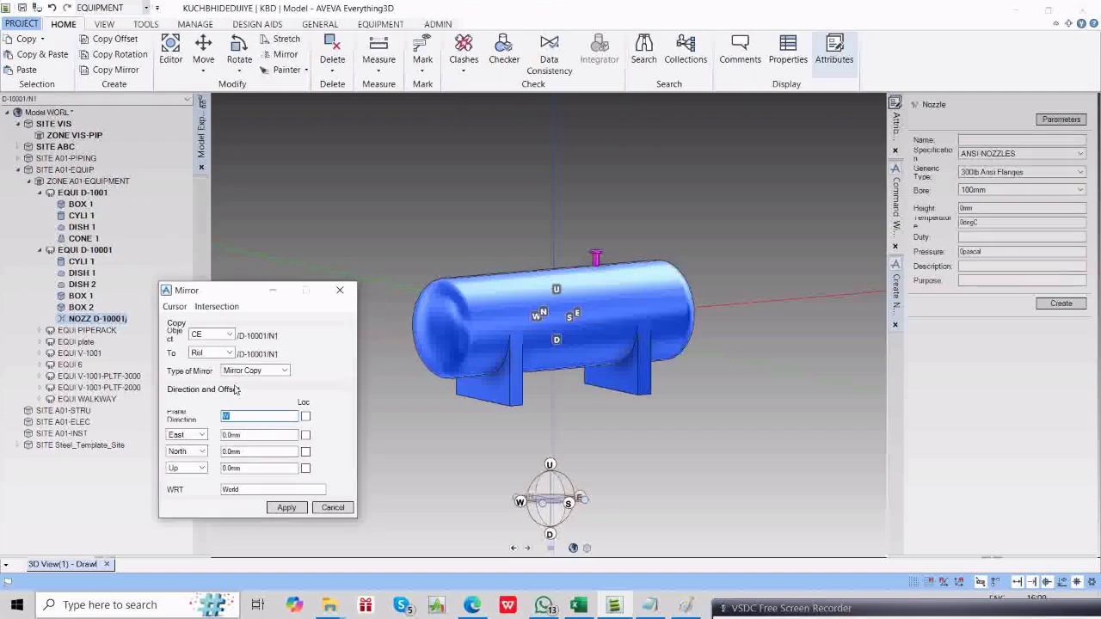
click(286, 508)
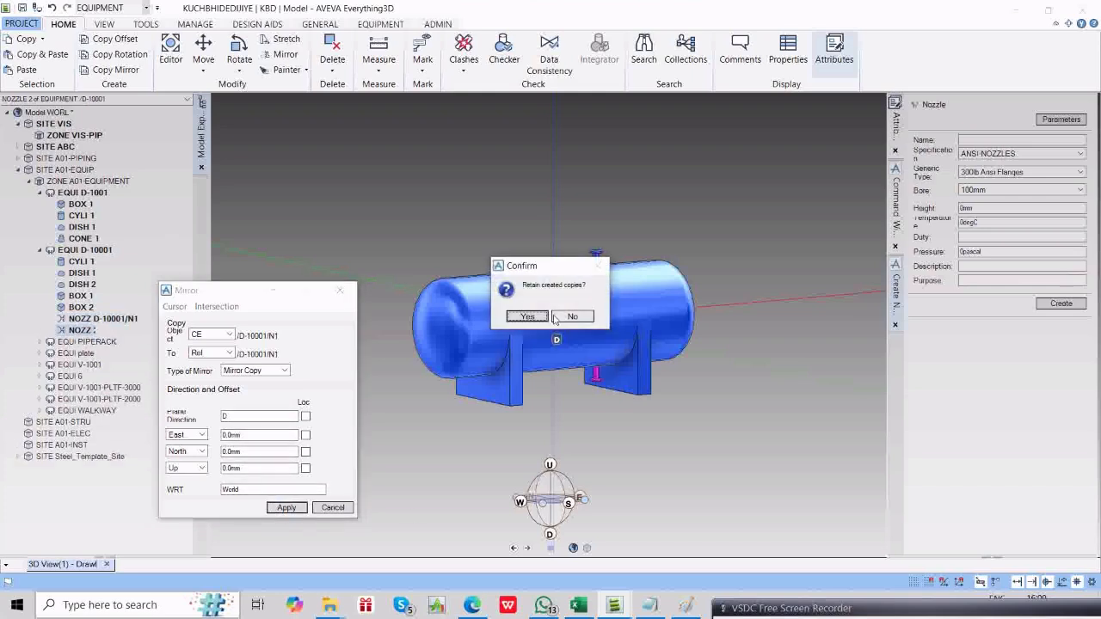
click(532, 318)
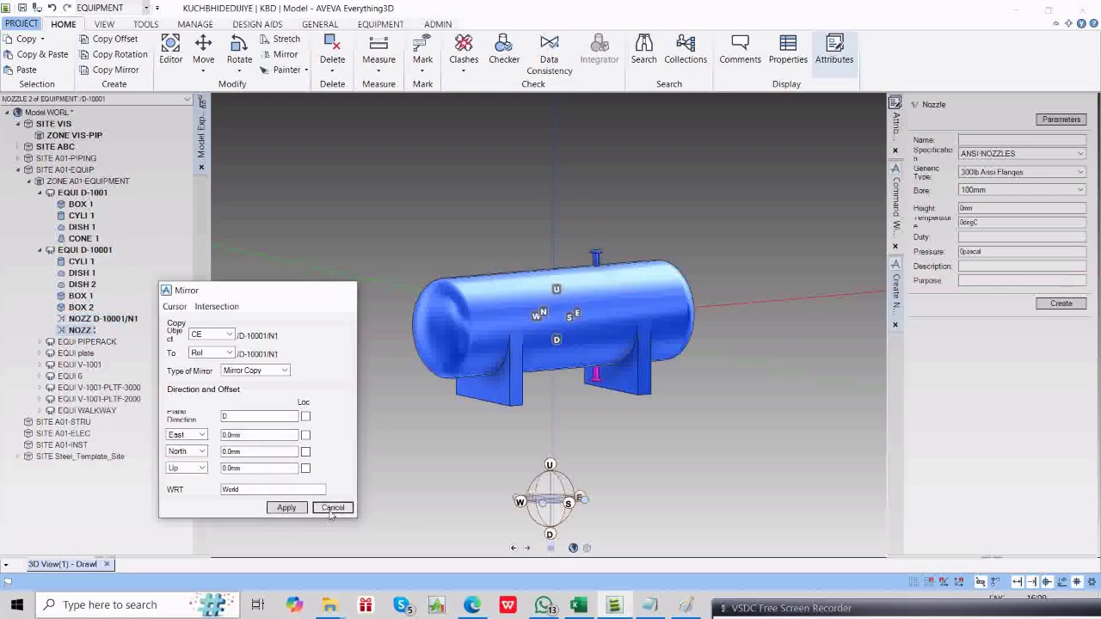
click(332, 507)
Modify the nozzle on the vessel's underside to generic type 150lb Ansi Flanges with an 80mm bore.
scroll(626, 374, up, 3)
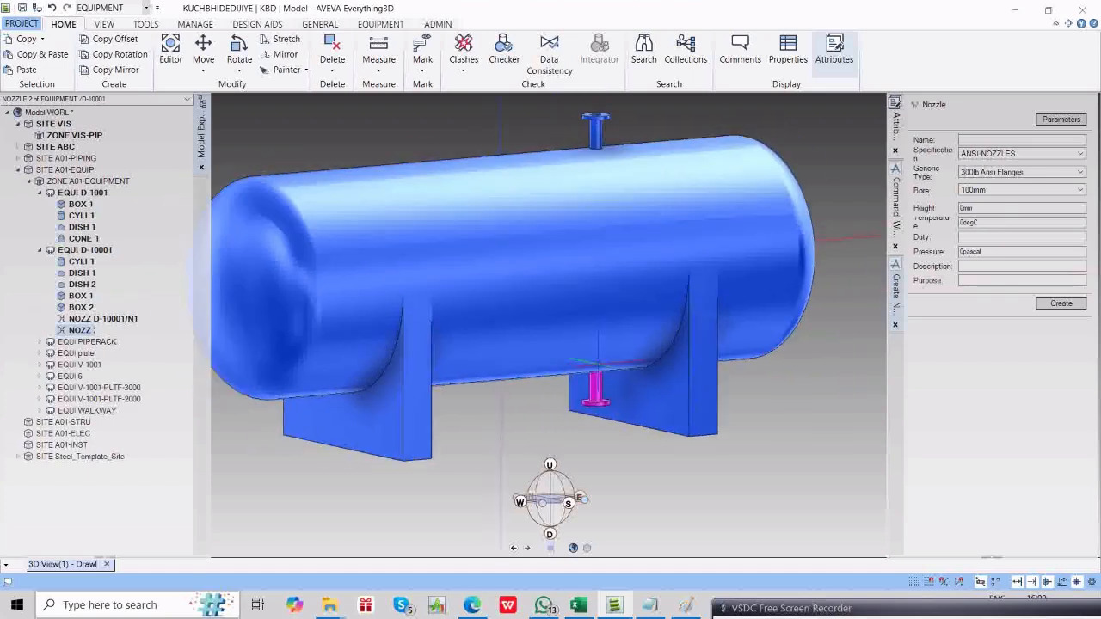
scroll(626, 374, down, 5)
middle_drag(614, 356, 496, 354)
scroll(608, 362, up, 3)
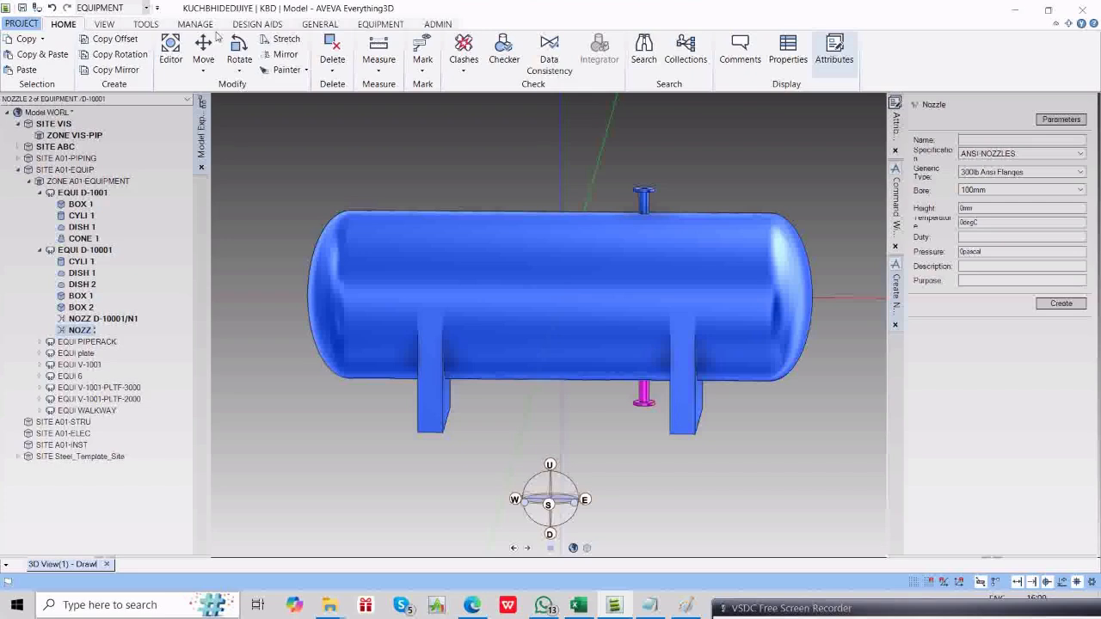
click(372, 26)
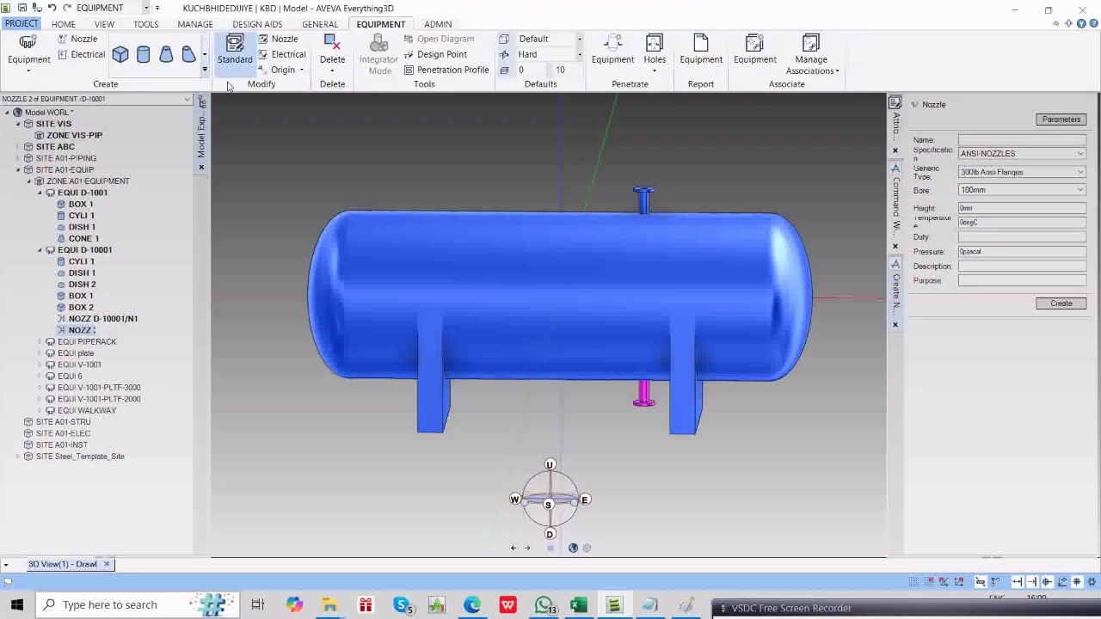
click(289, 43)
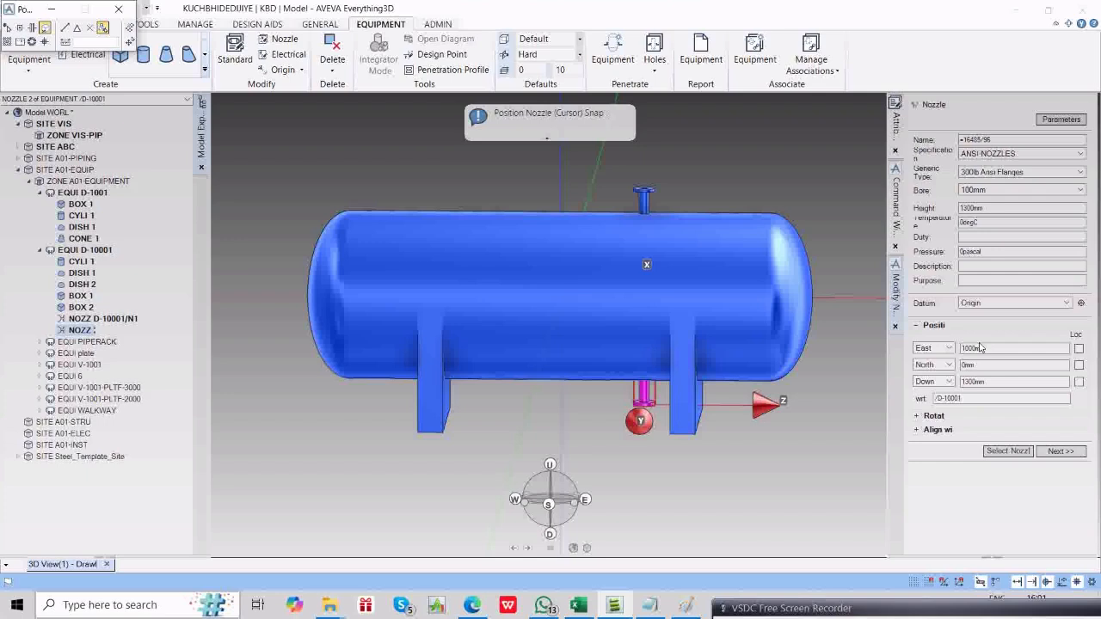
click(1052, 174)
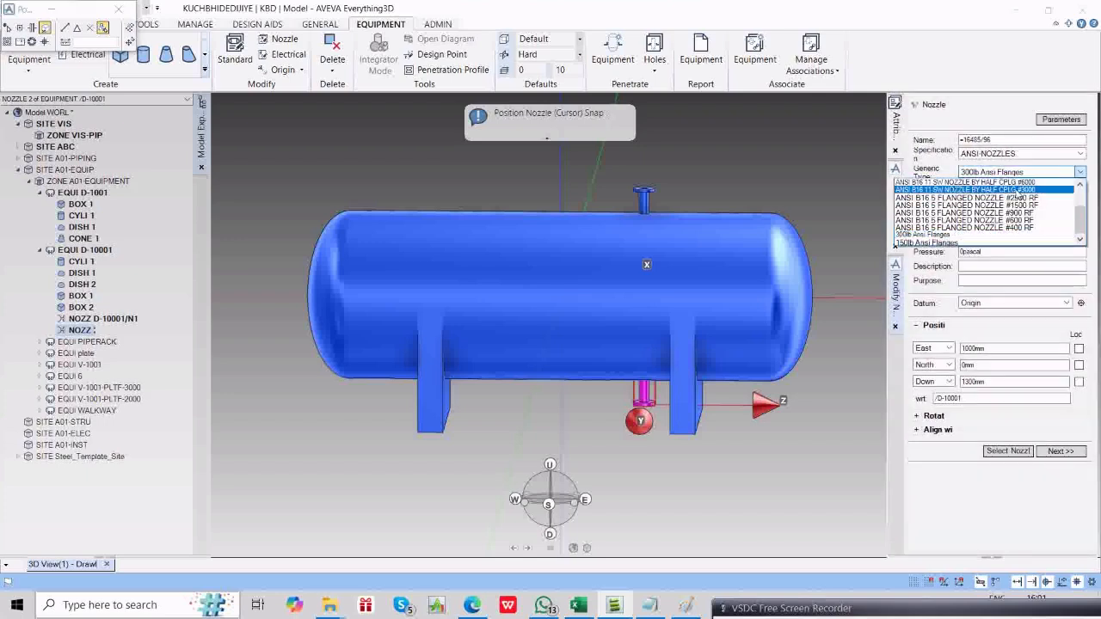
click(920, 242)
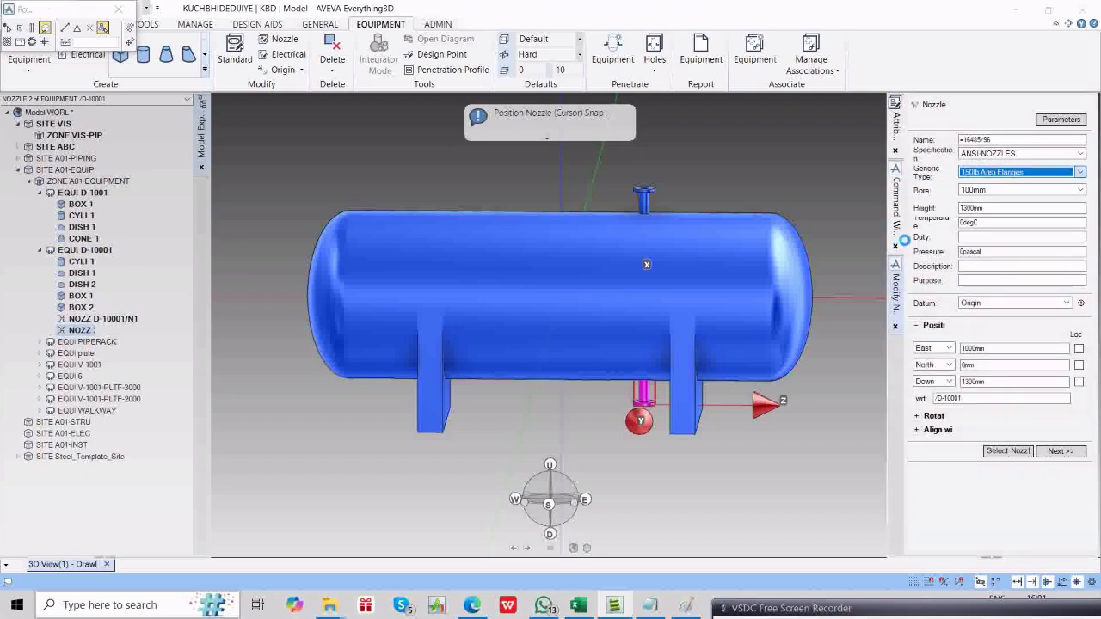
click(1000, 191)
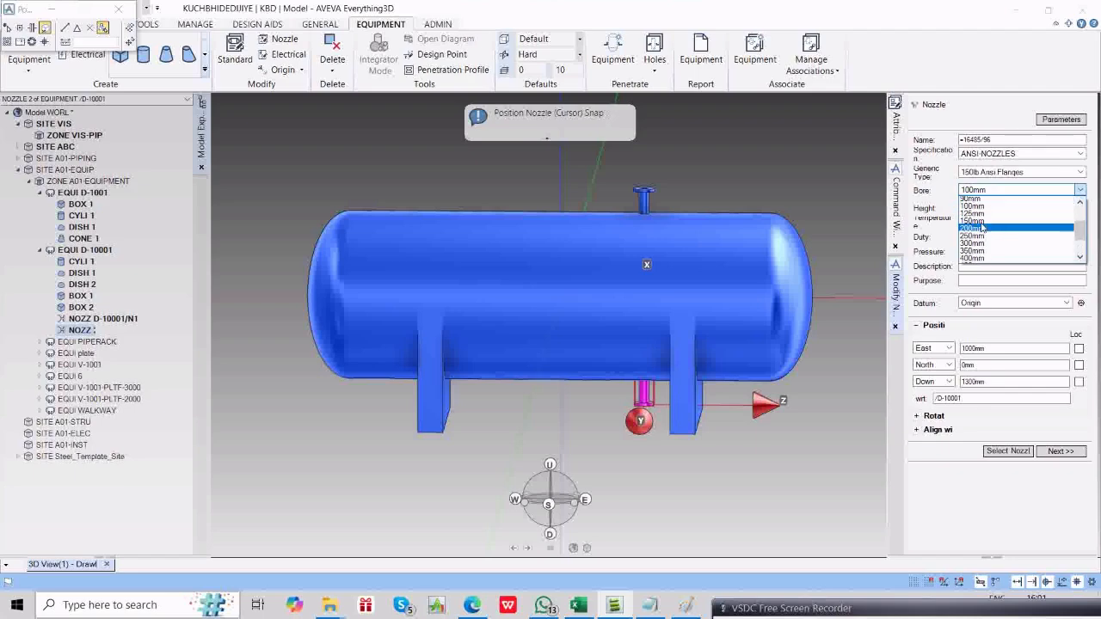
click(970, 209)
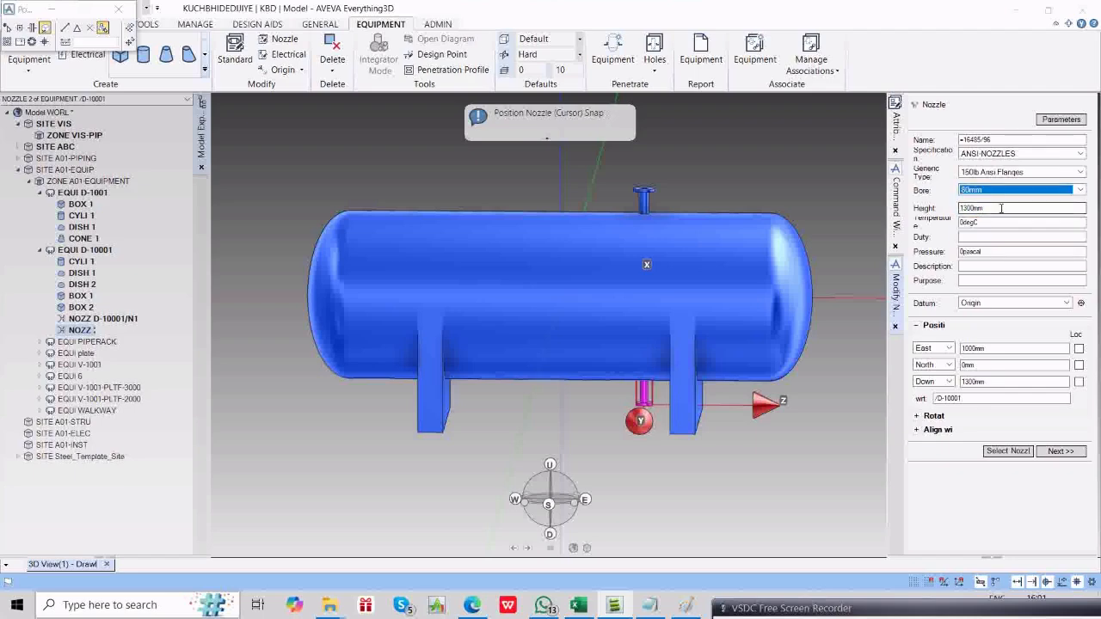
key(Tab)
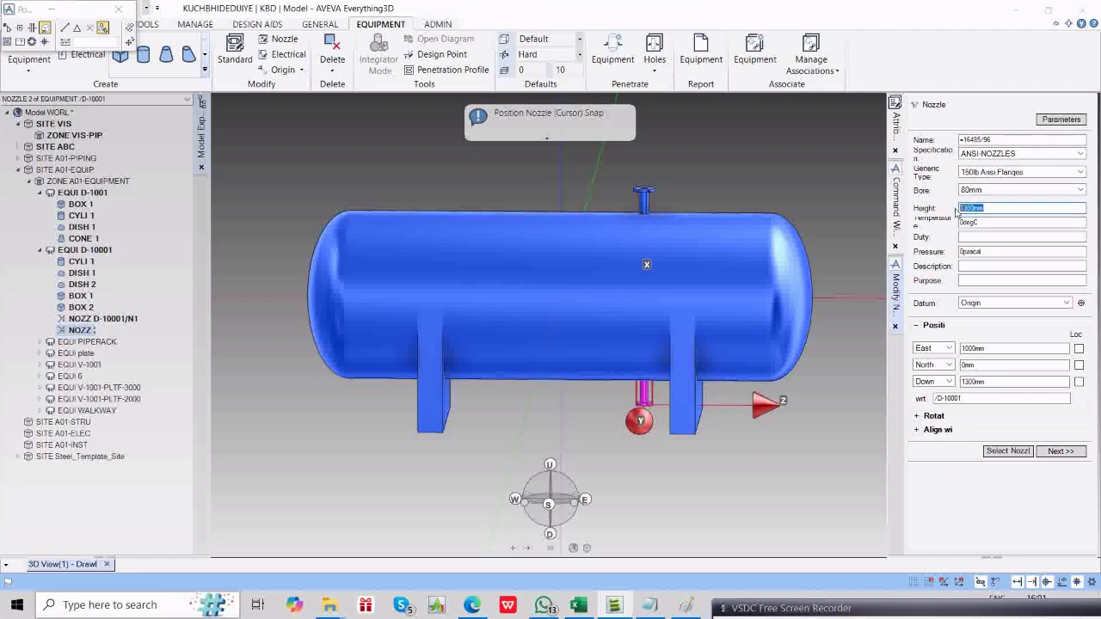
click(1060, 451)
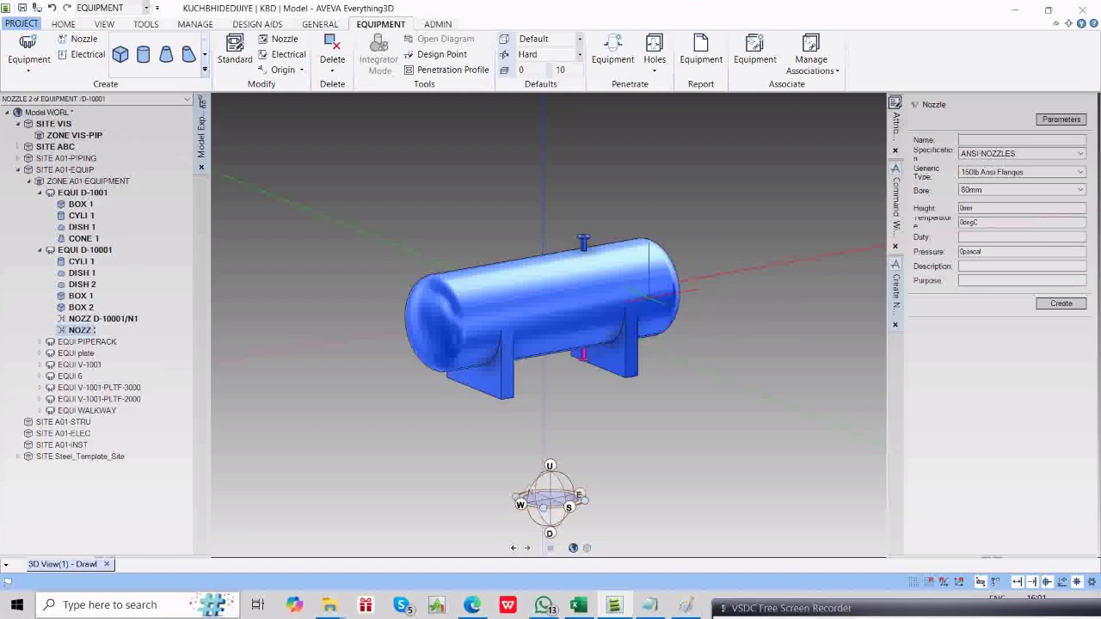
Select top nozzle D-10001/N1 and open the advanced Rotate settings for it.
scroll(583, 241, up, 3)
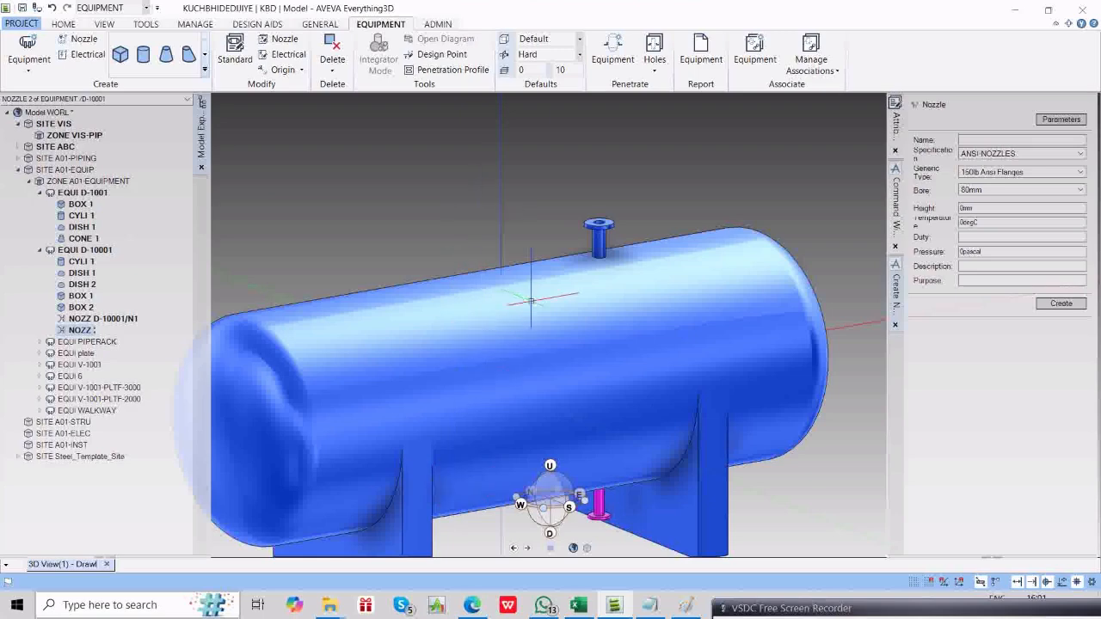
scroll(568, 310, down, 3)
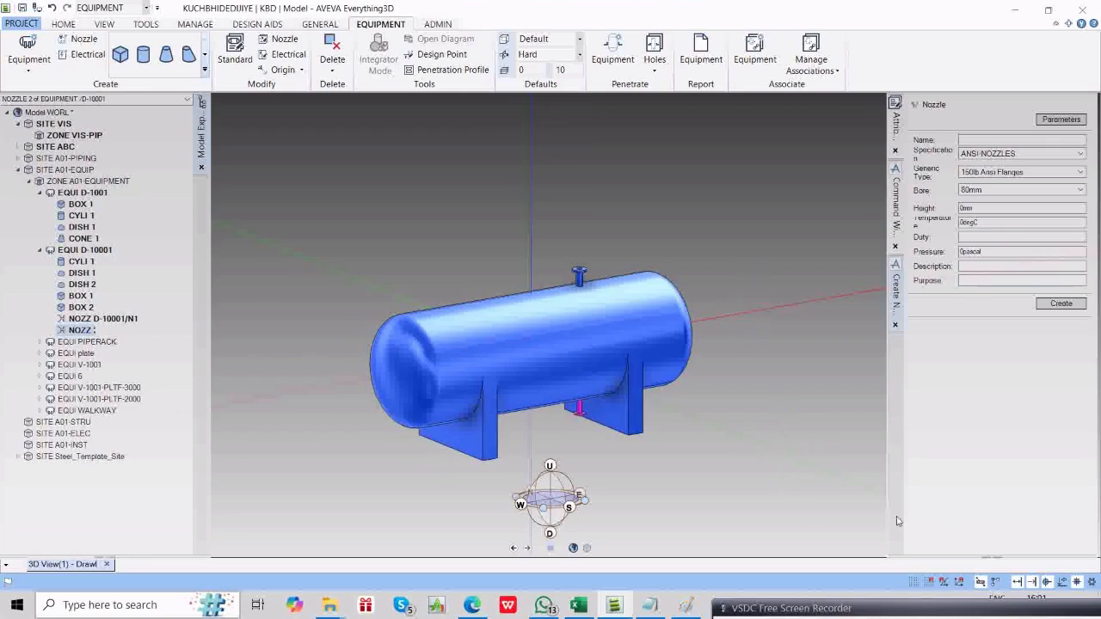
scroll(587, 293, up, 4)
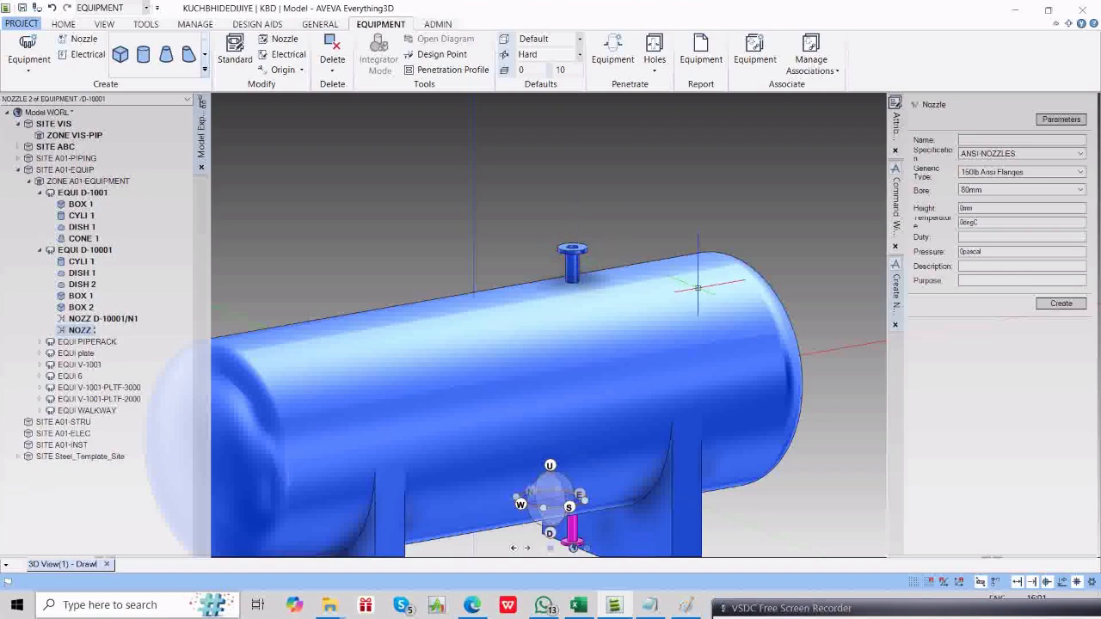
click(81, 319)
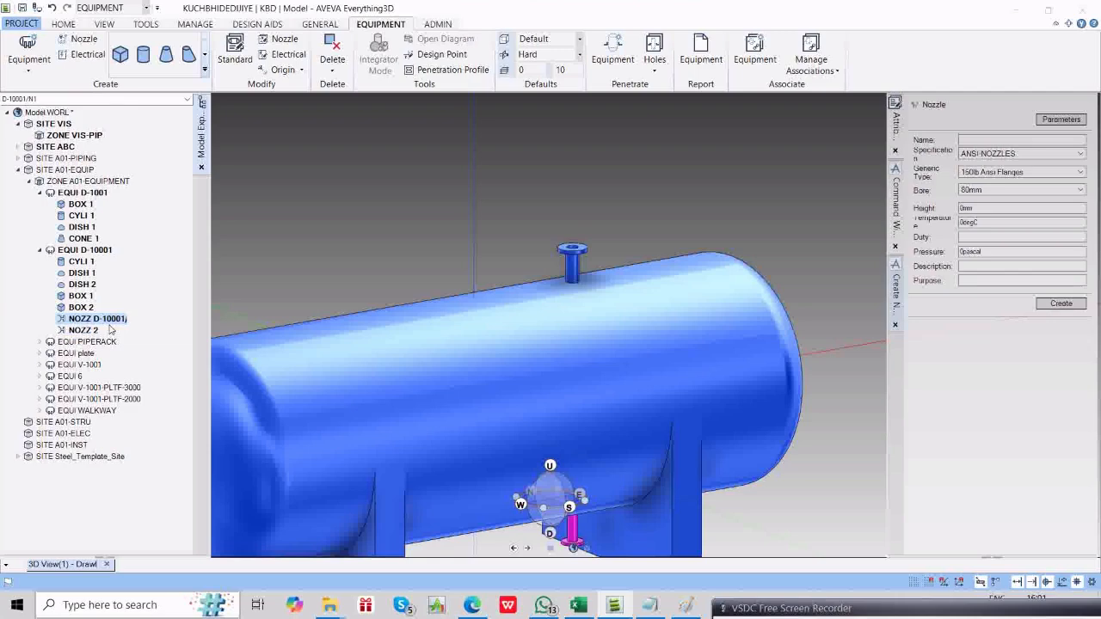
click(896, 327)
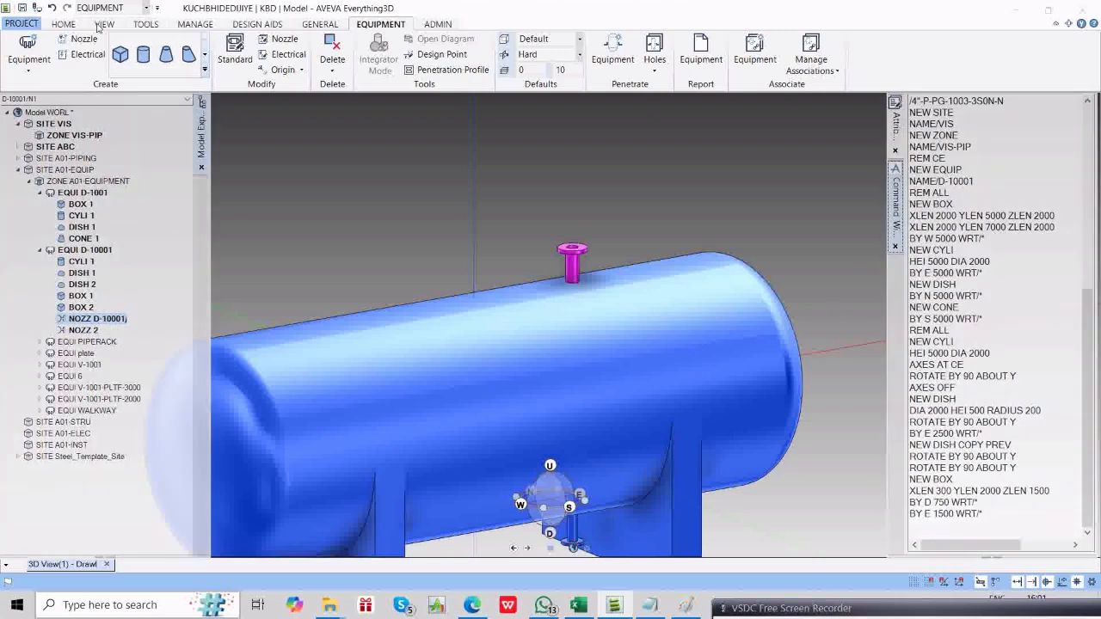
click(63, 23)
click(241, 72)
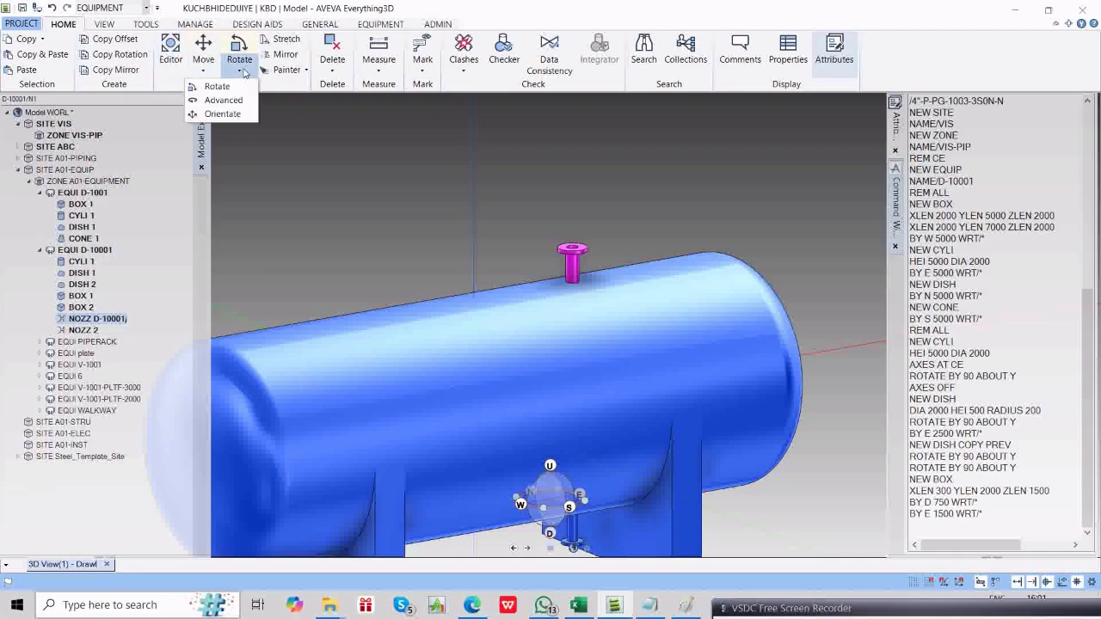
click(222, 100)
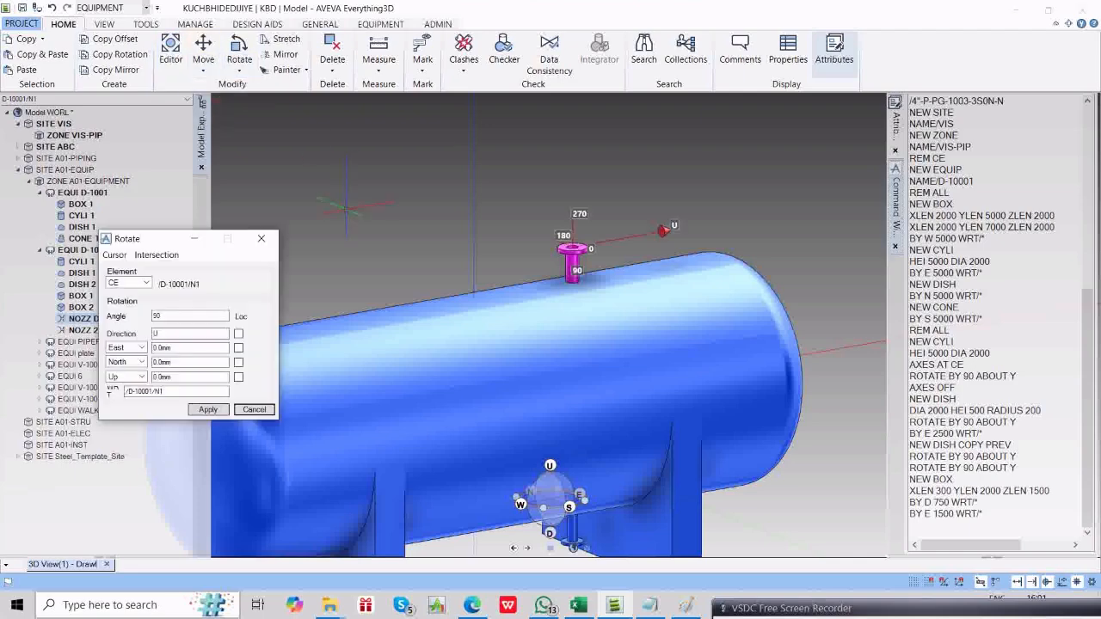
click(120, 257)
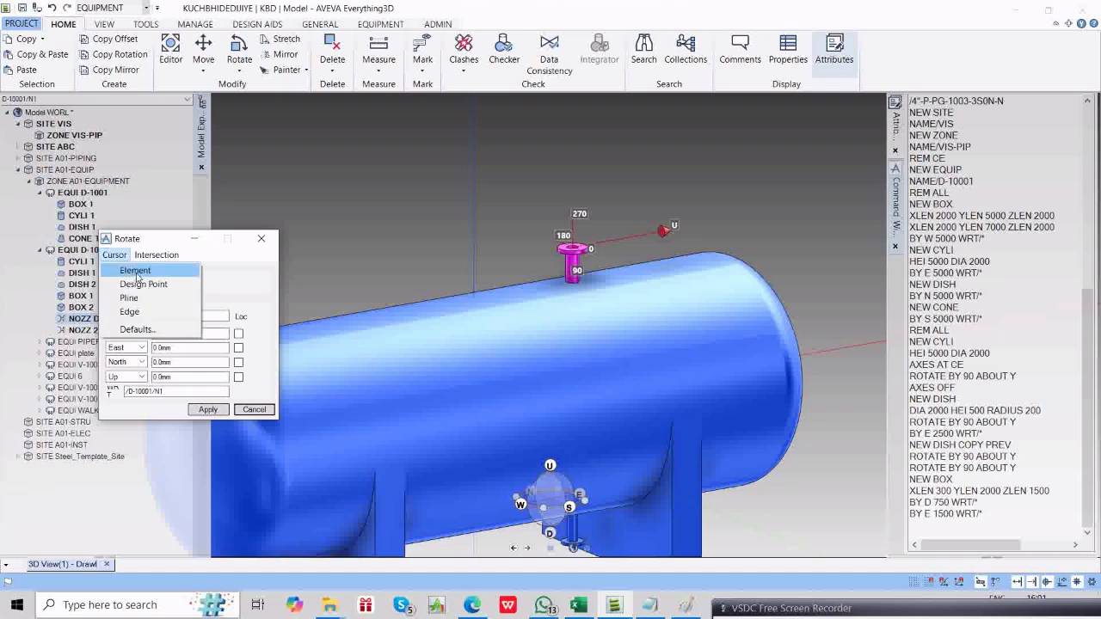
click(138, 285)
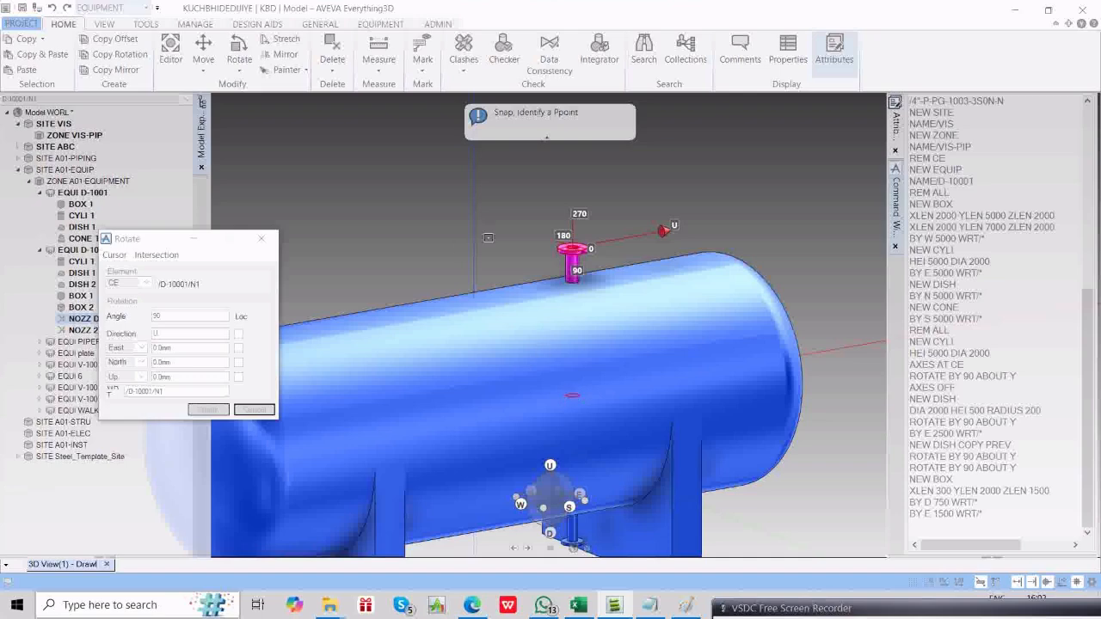
scroll(540, 384, up, 5)
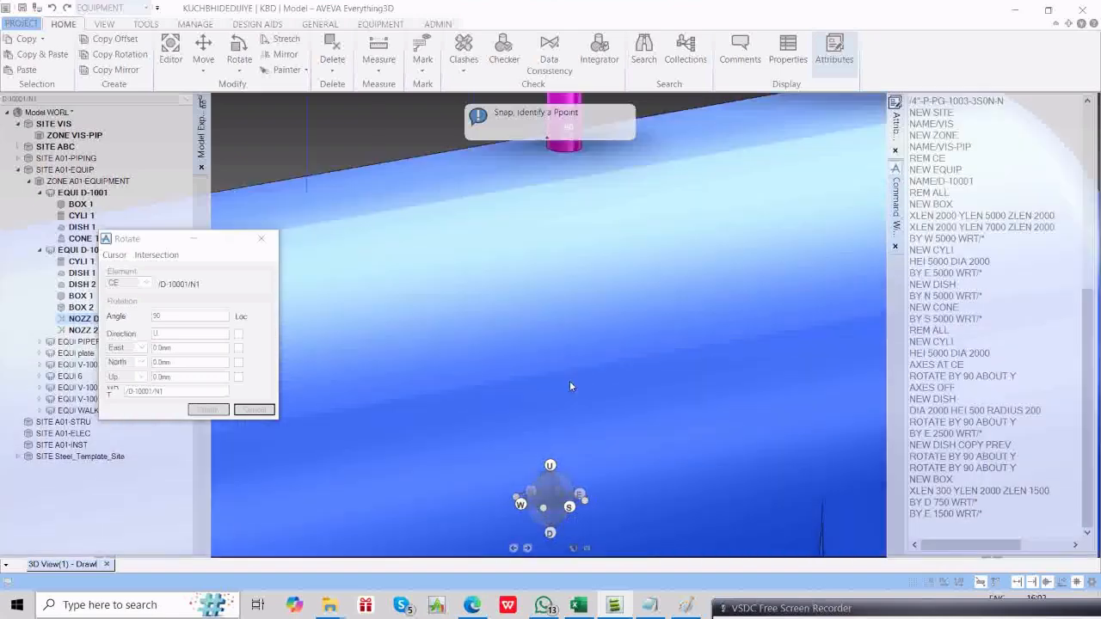
scroll(566, 327, down, 8)
middle_drag(565, 327, 570, 307)
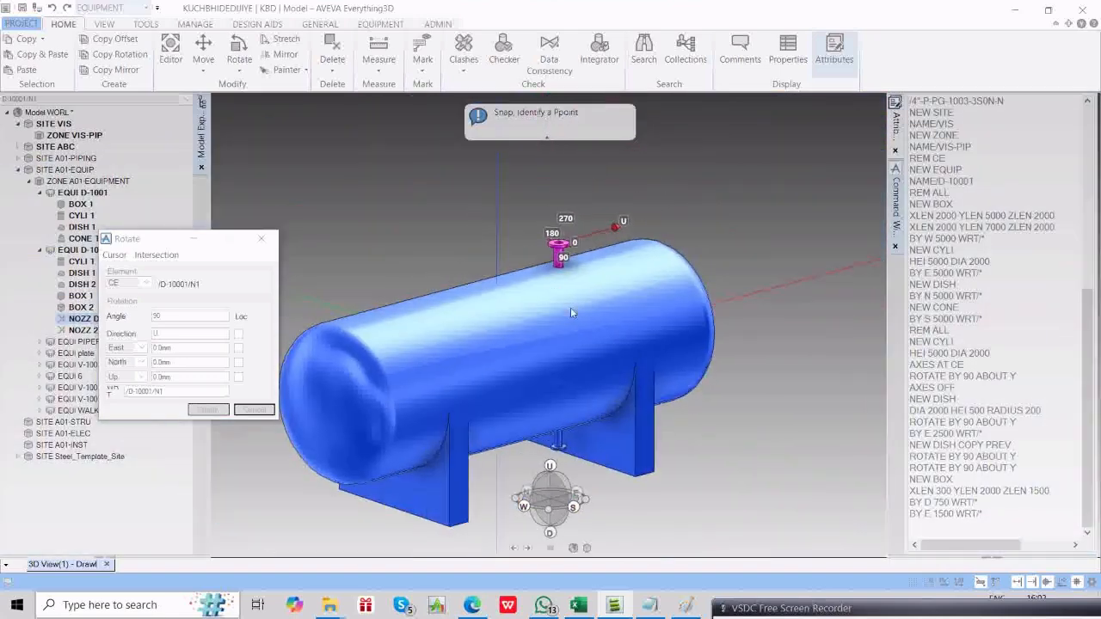
scroll(570, 308, up, 2)
key(Escape)
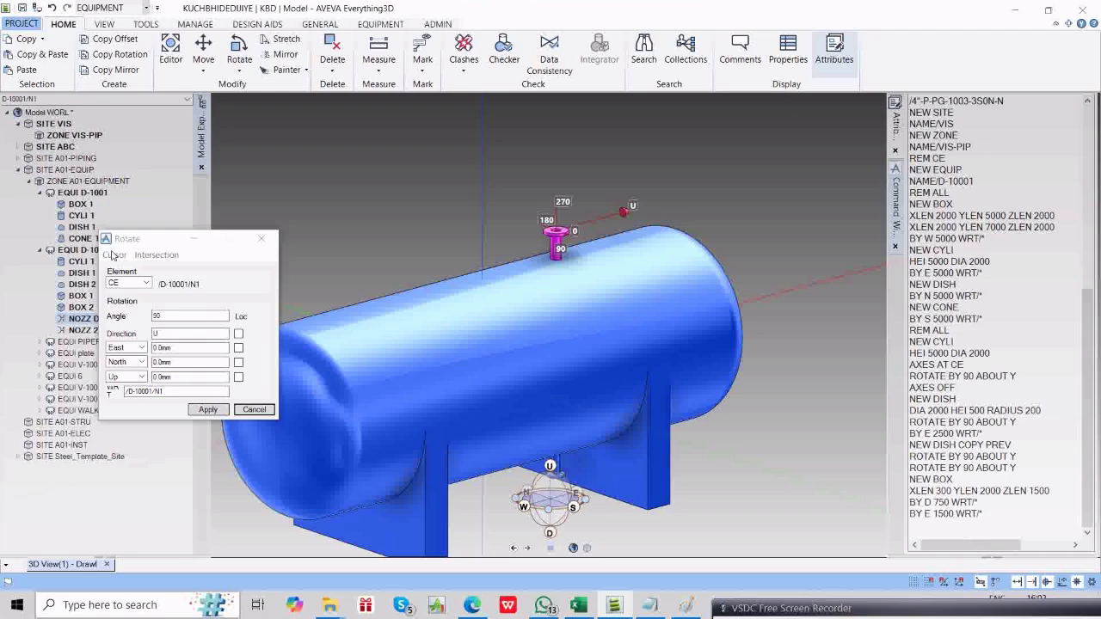
click(113, 255)
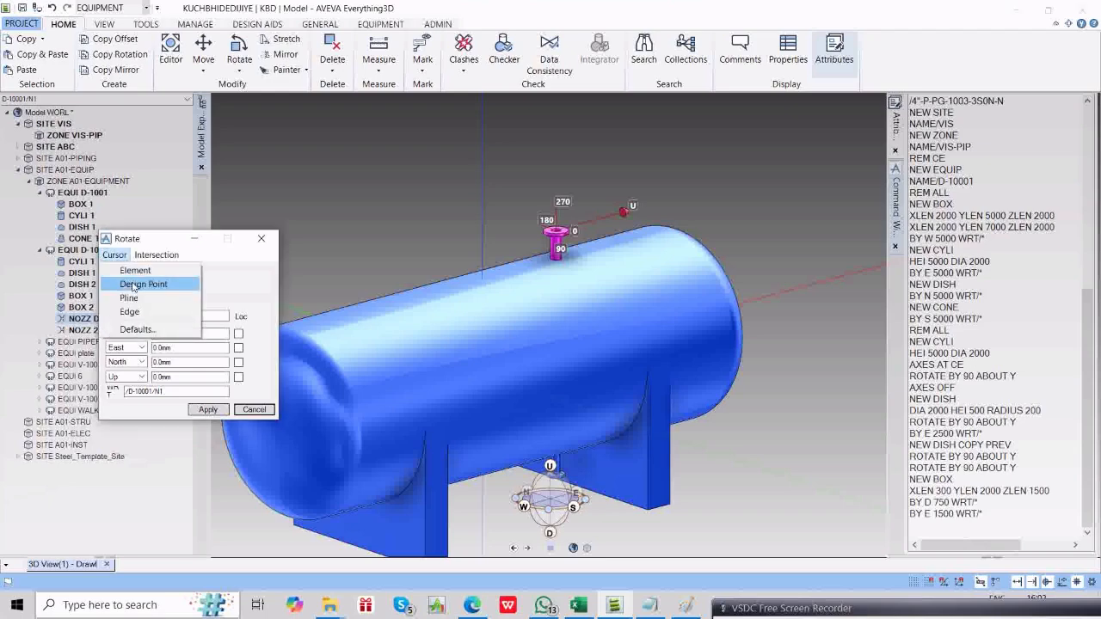
click(138, 283)
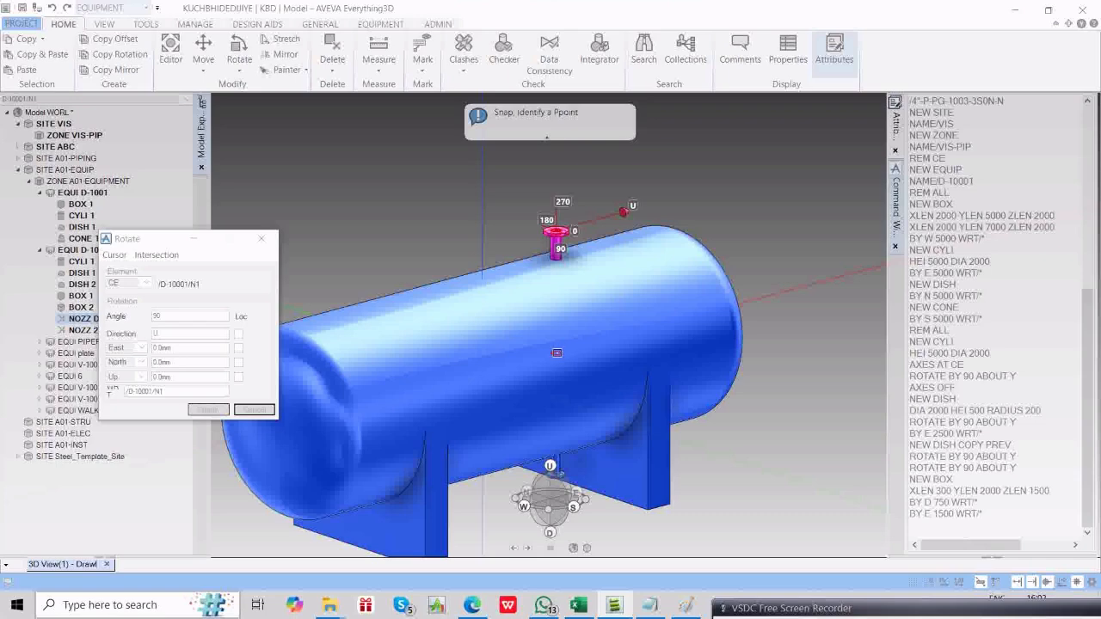
click(515, 232)
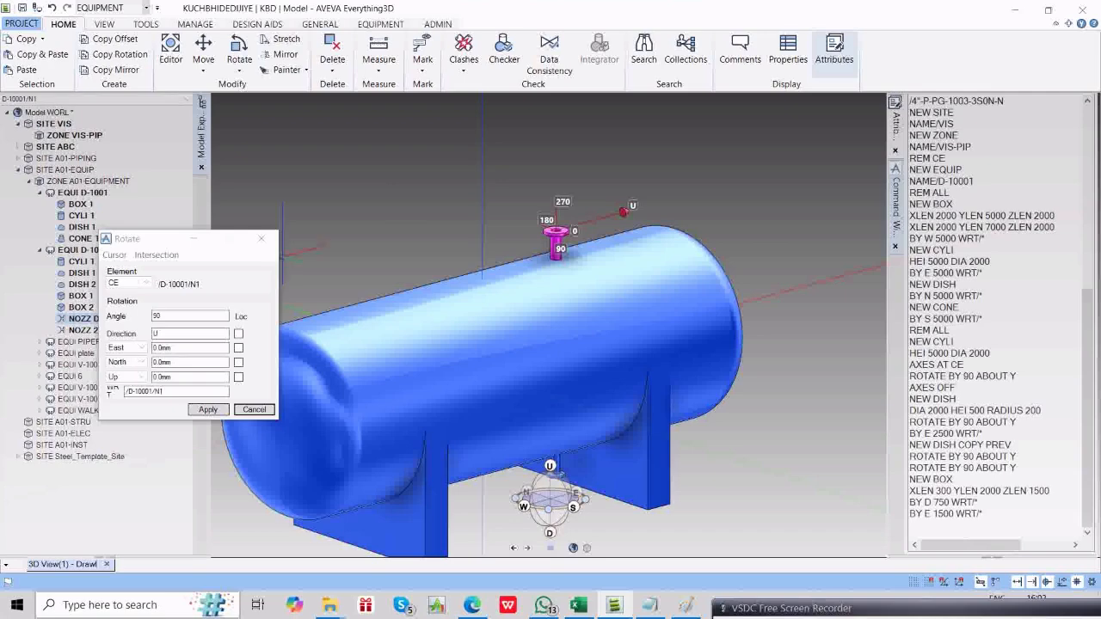
Pick the design point at the vessel's centre as the rotation origin and set the rotation angle to 45.
click(114, 255)
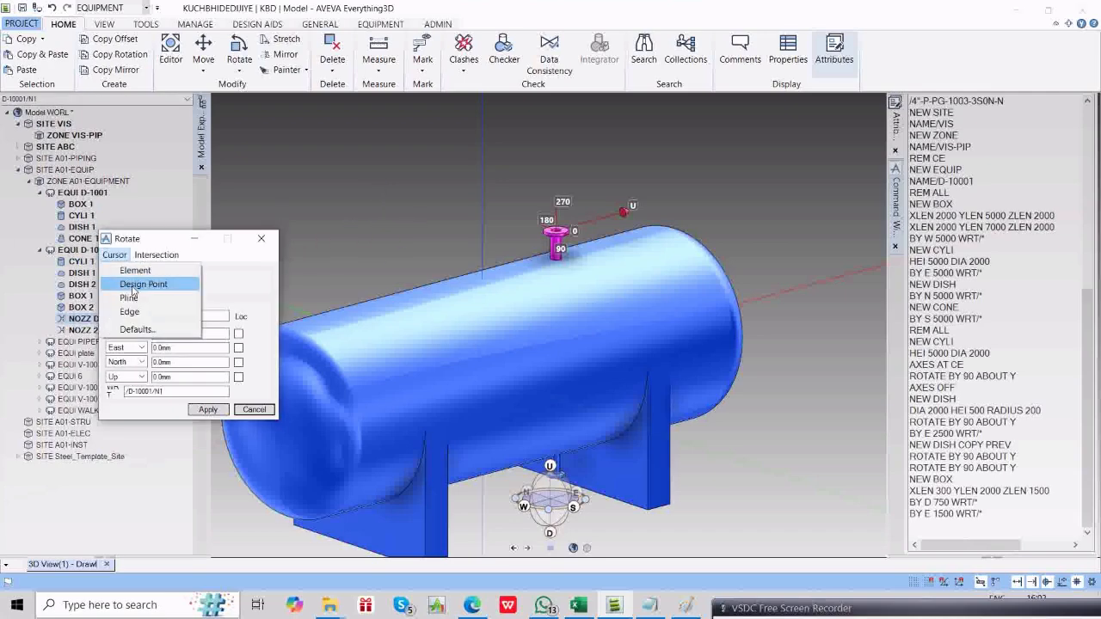
click(134, 286)
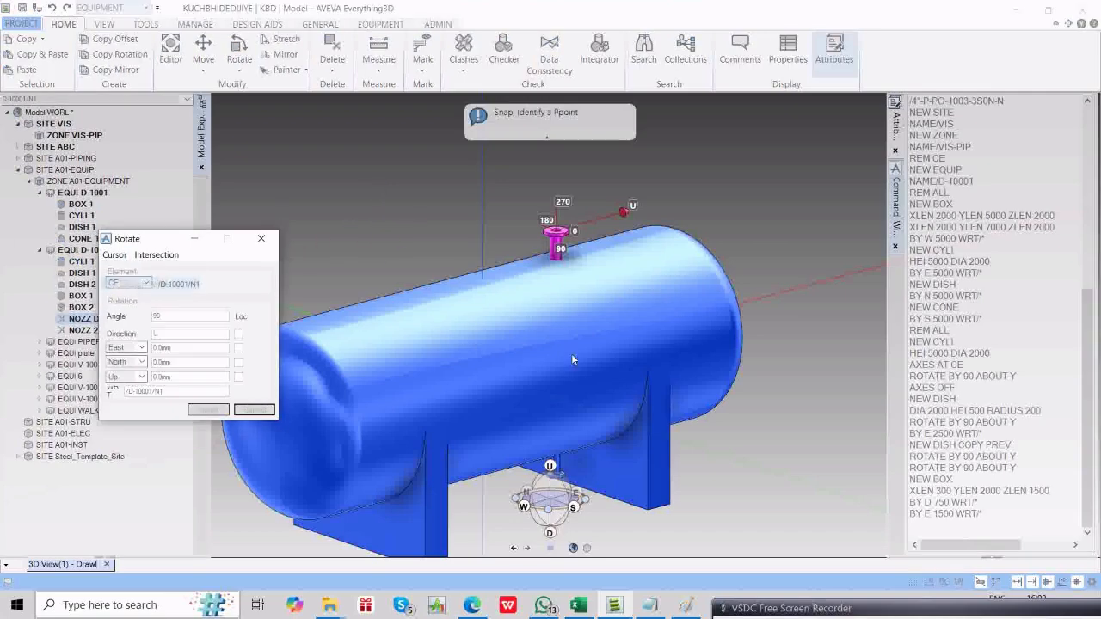
click(488, 372)
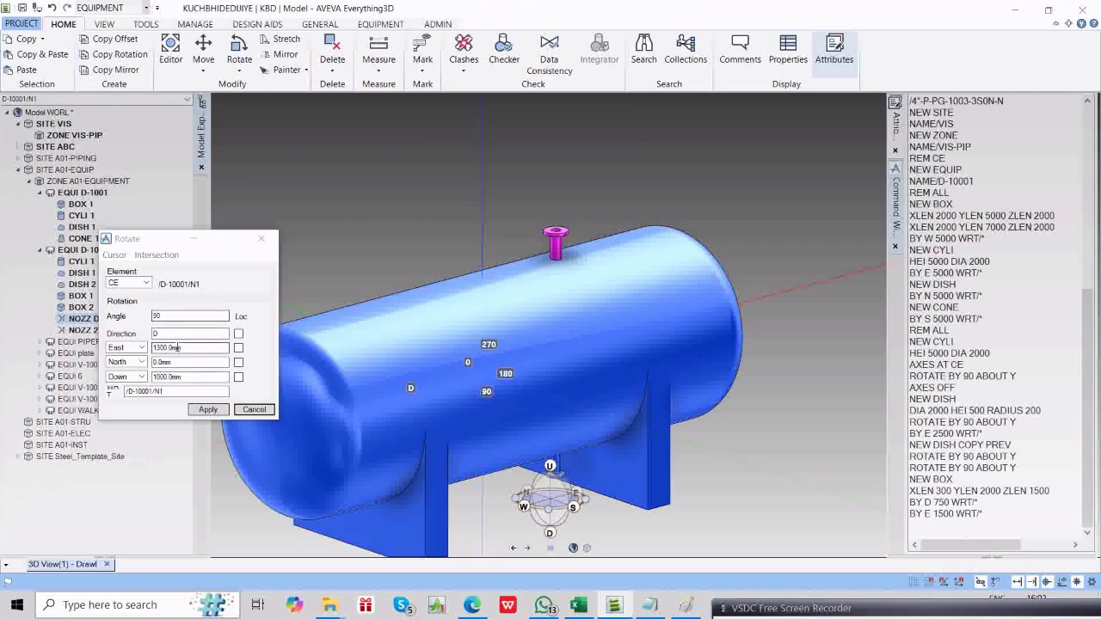
drag(164, 316, 147, 320)
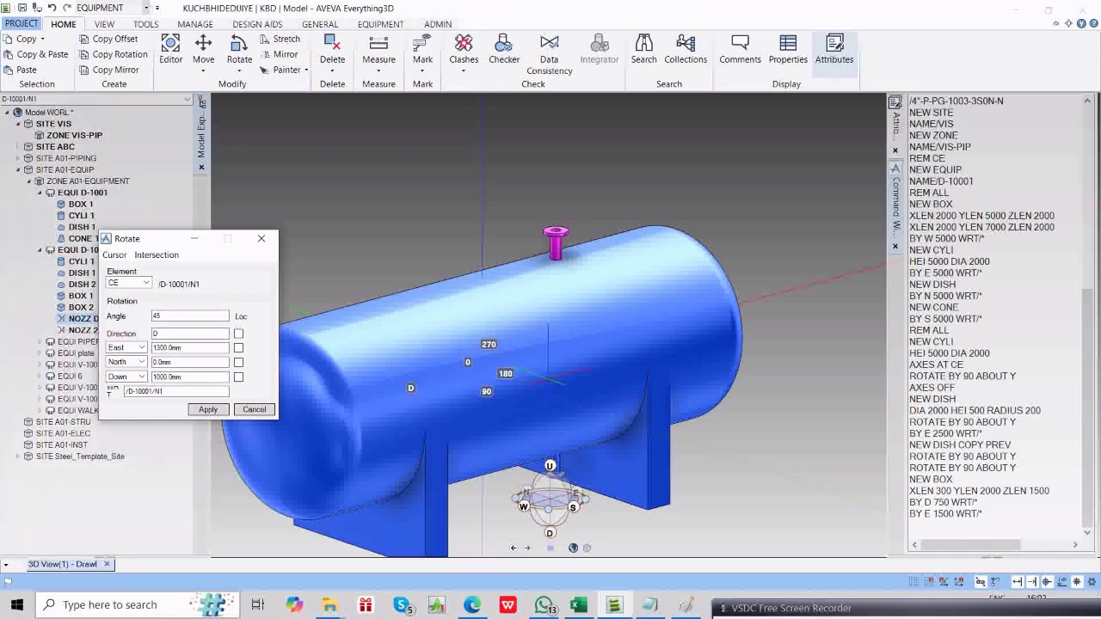
Rotate nozzle D-10001/N1 about direction D in repeated 45-degree increments around the vessel, bringing it back to the top.
key(F8)
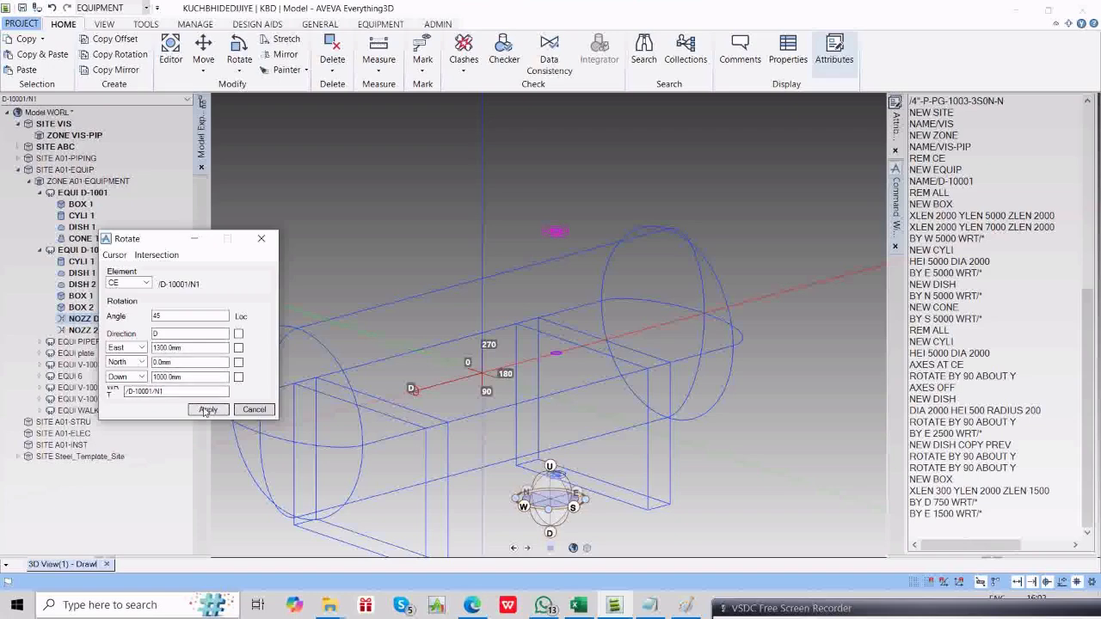
click(207, 411)
click(206, 410)
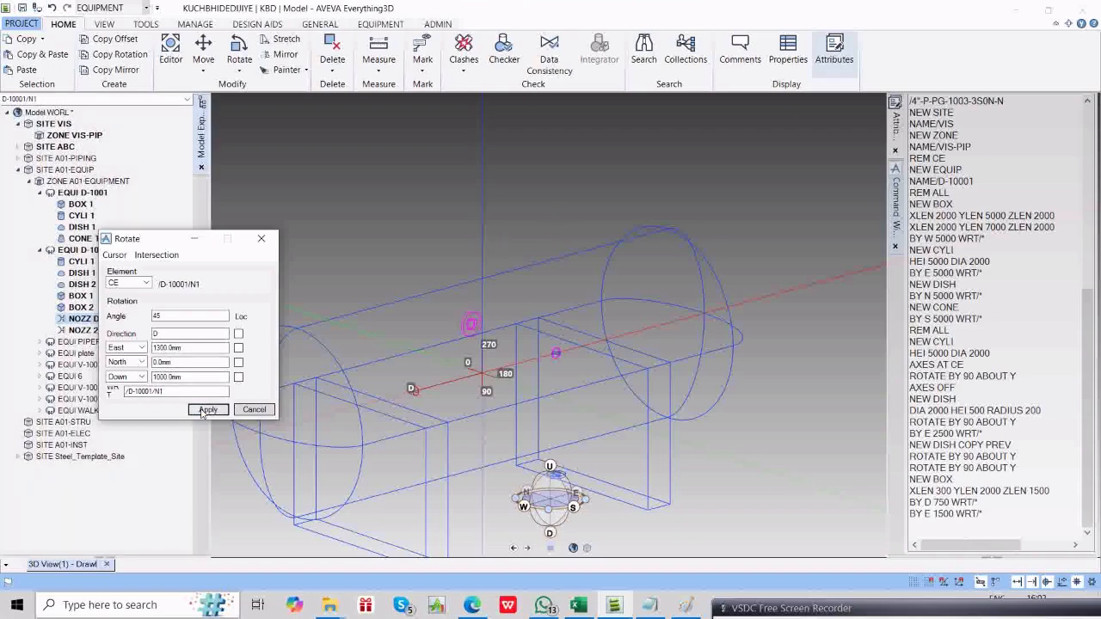
click(207, 410)
click(206, 410)
click(207, 410)
click(206, 410)
click(206, 410)
click(206, 410)
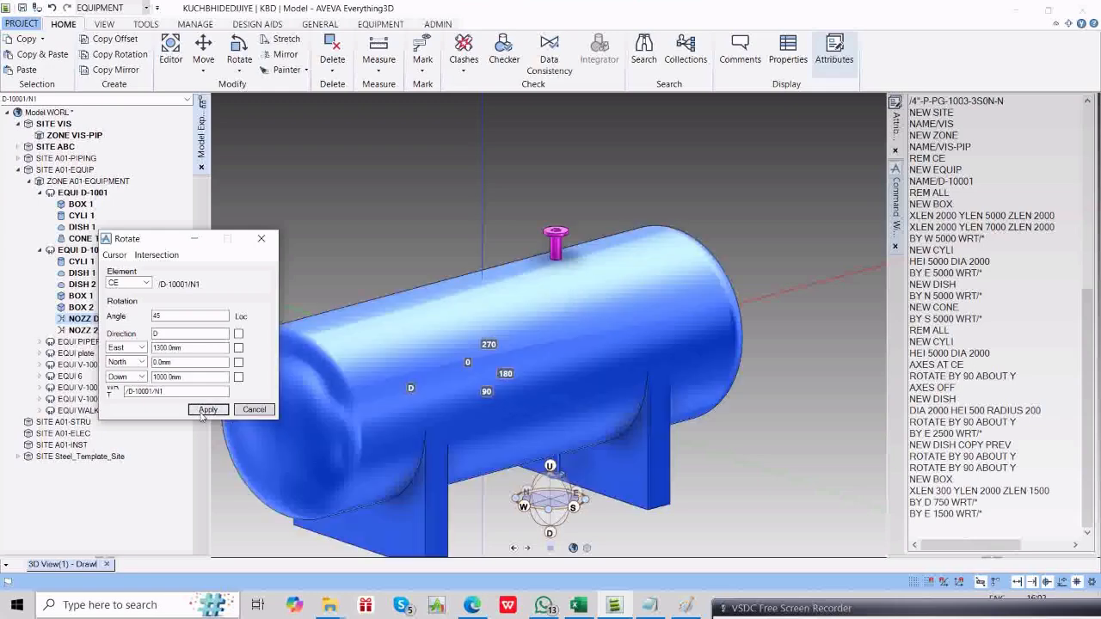
click(206, 410)
click(207, 410)
click(206, 410)
click(207, 410)
click(207, 410)
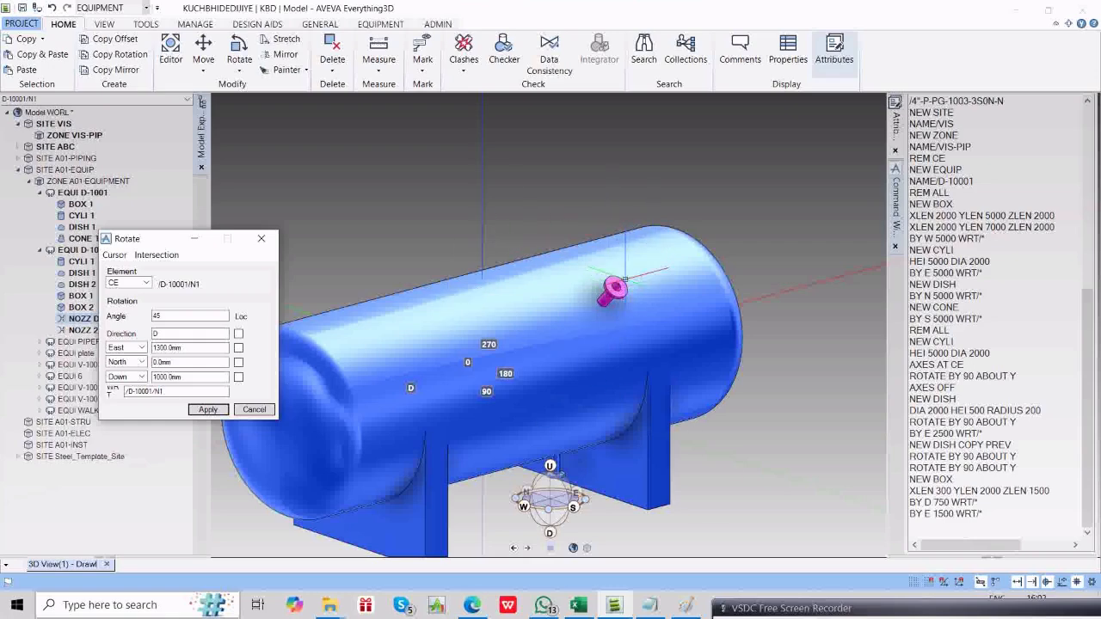
click(209, 411)
Set the rotation direction for nozzle D-10001/N1 to N.
double_click(168, 332)
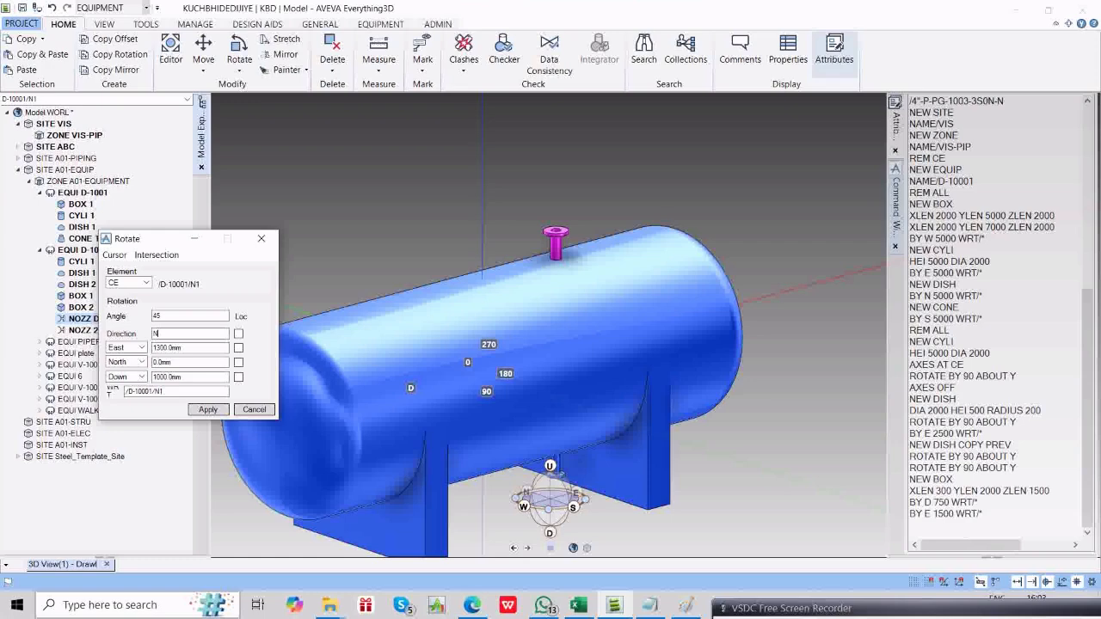
text(N)
key(Tab)
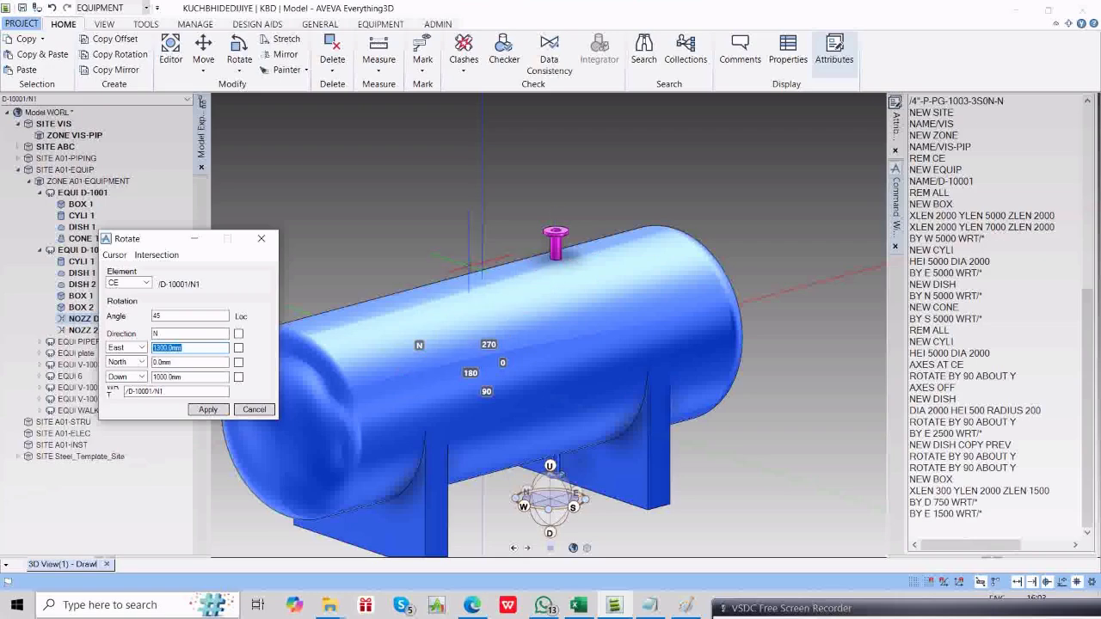
Rotate nozzle D-10001/N1 about direction N in repeated 45-degree increments, bringing it back to the vessel's top.
click(206, 410)
key(F8)
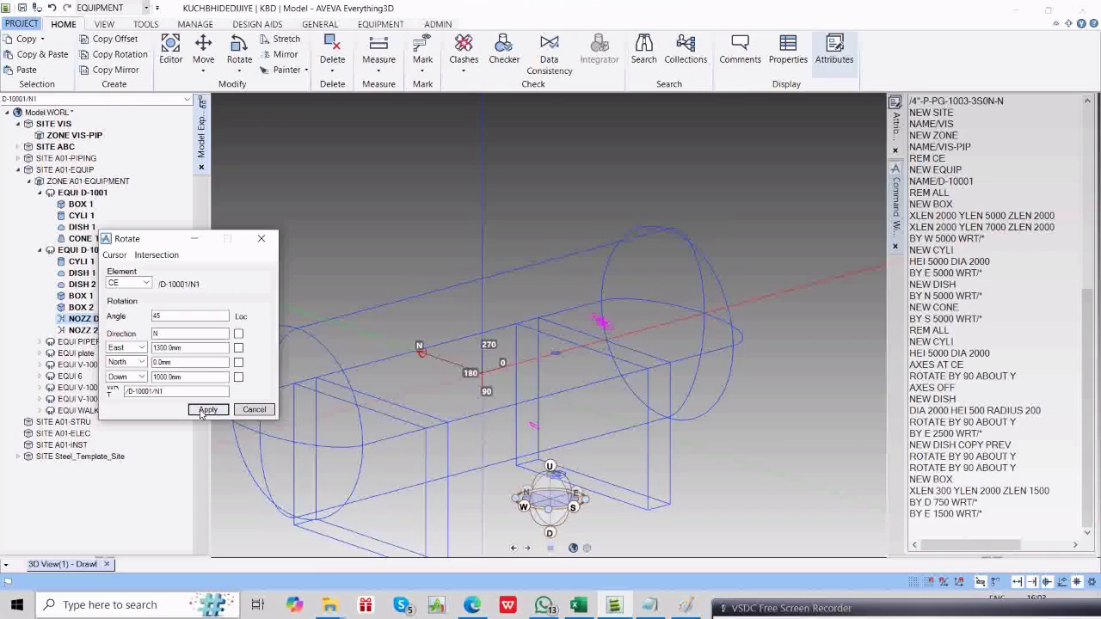
click(205, 410)
click(206, 411)
click(206, 410)
click(206, 410)
click(206, 410)
click(207, 411)
click(205, 410)
click(205, 410)
click(204, 410)
click(204, 411)
click(205, 410)
click(204, 410)
click(205, 410)
click(205, 410)
click(205, 410)
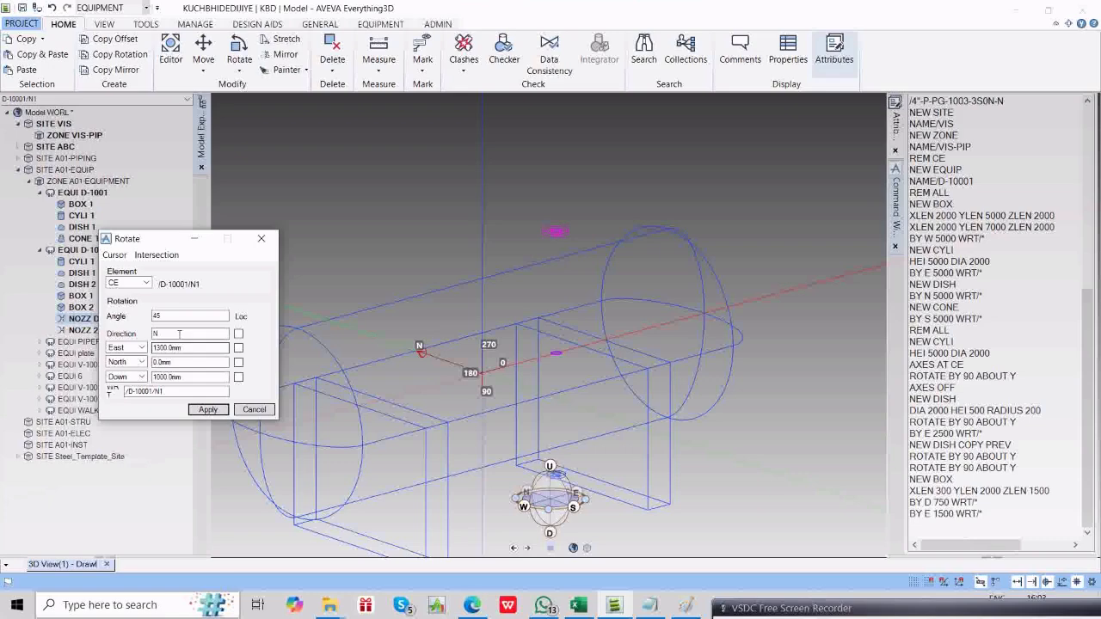
Set the rotation direction to D and rotate nozzle D-10001/N1 in repeated 45-degree increments to the vessel's upper south side.
click(177, 334)
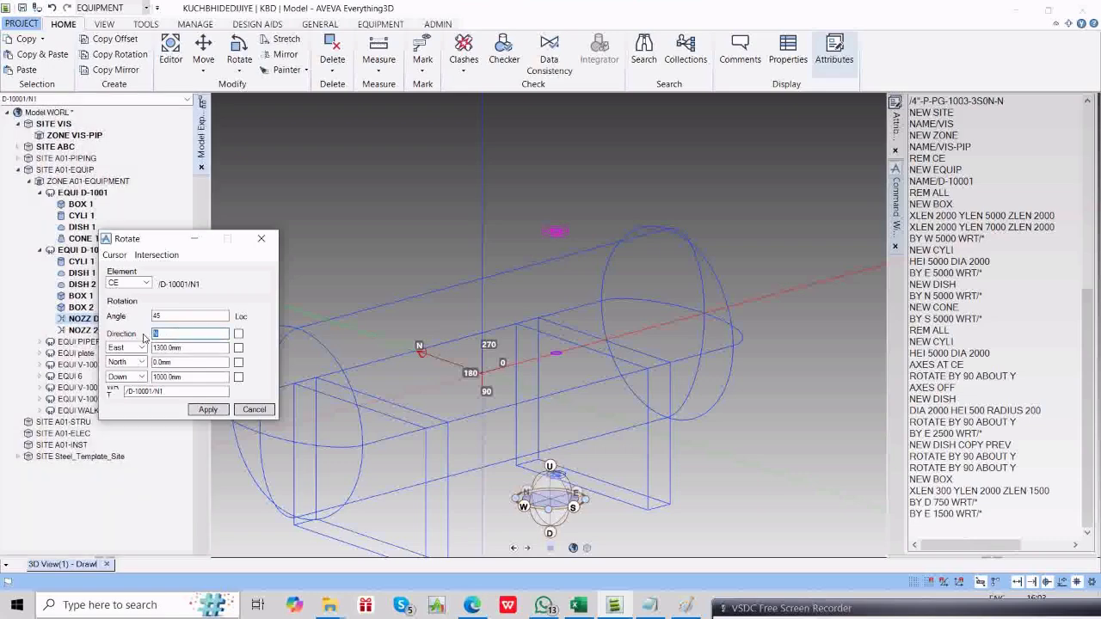
text(D)
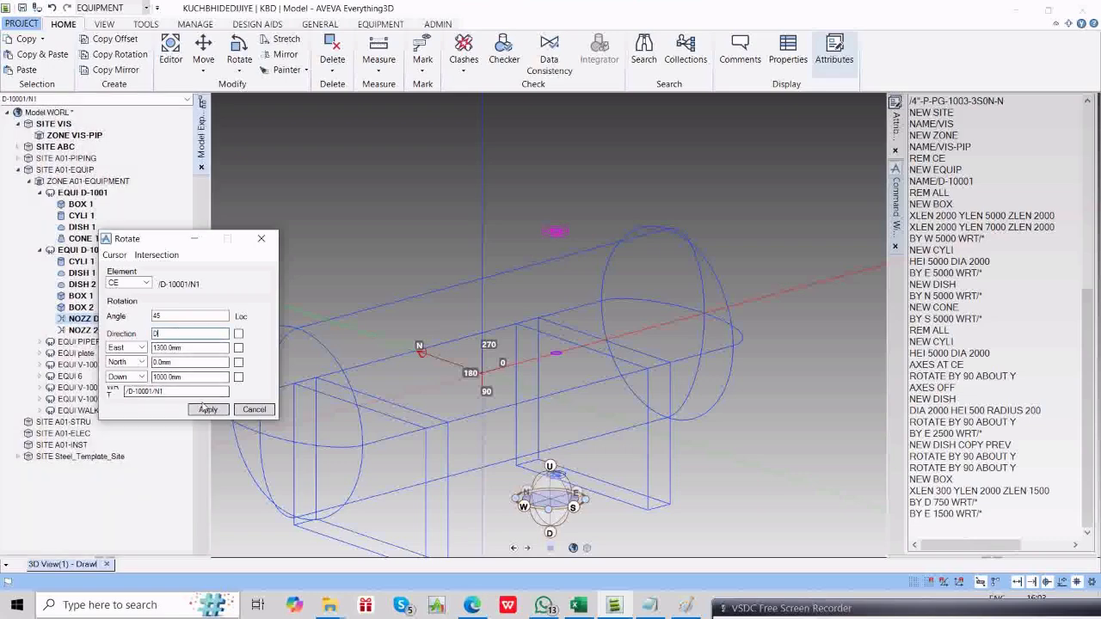
click(206, 409)
click(206, 409)
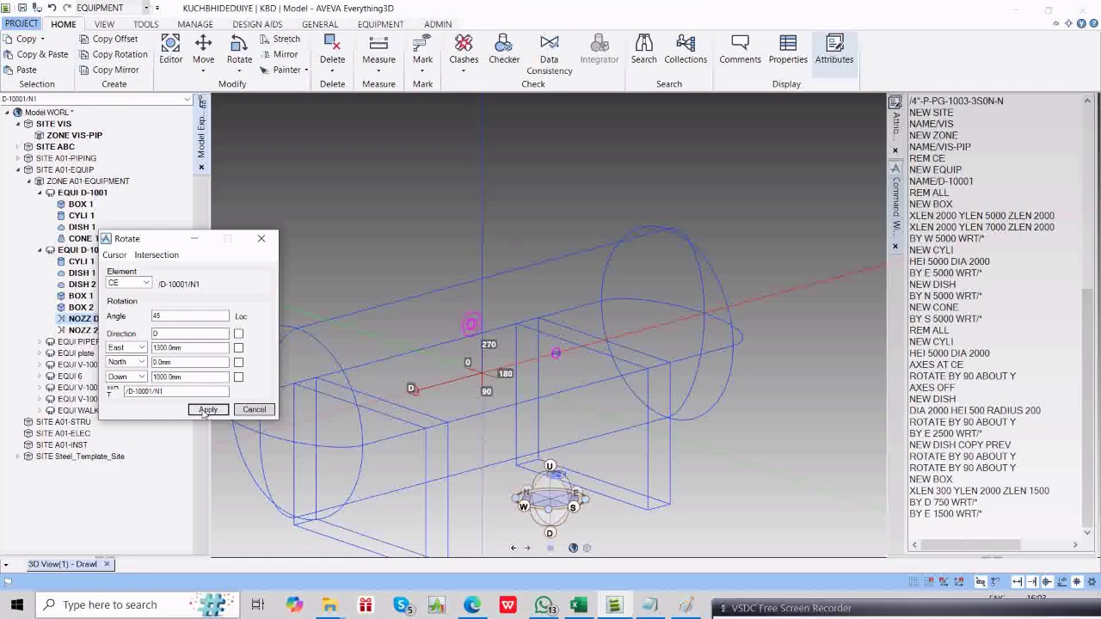
click(206, 409)
click(206, 409)
click(207, 410)
click(206, 409)
click(206, 410)
click(207, 410)
click(207, 410)
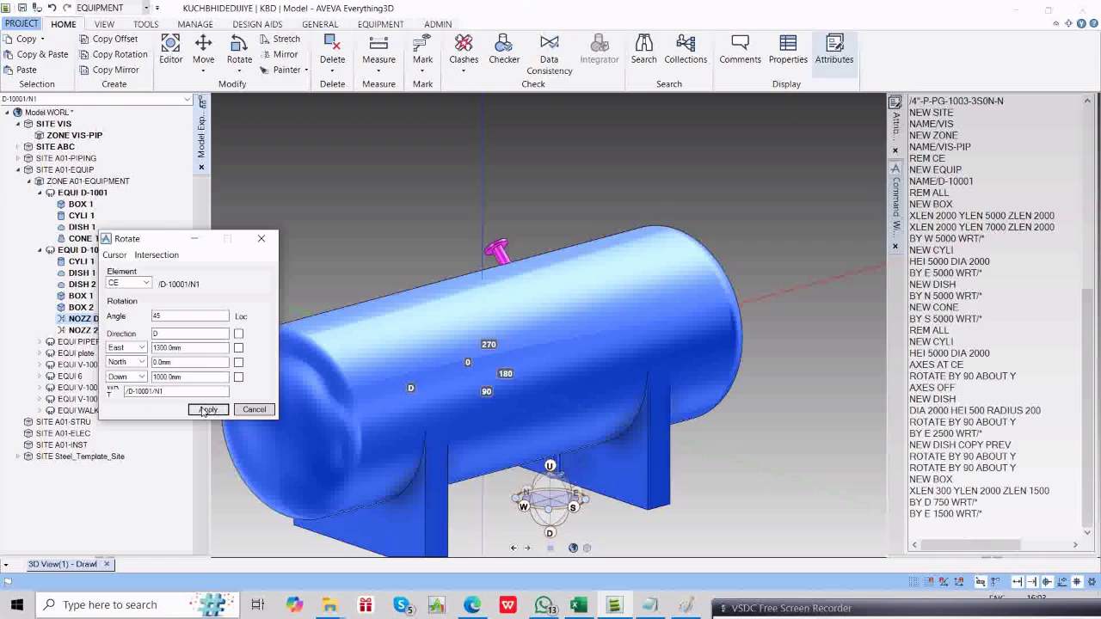
click(206, 409)
click(207, 409)
click(206, 409)
click(206, 409)
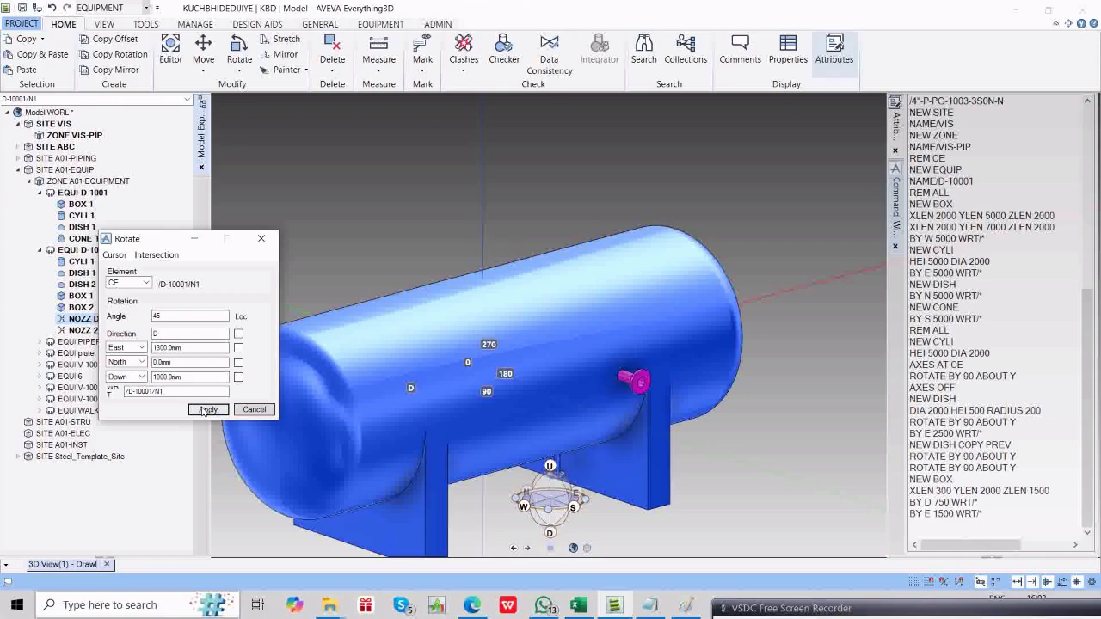
click(206, 409)
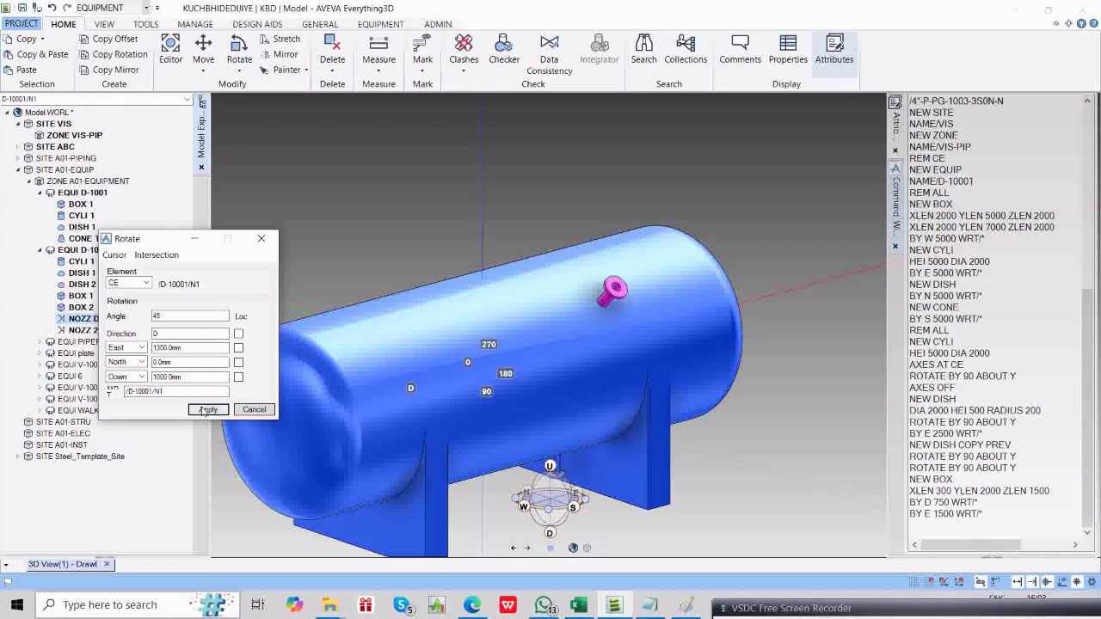
click(254, 409)
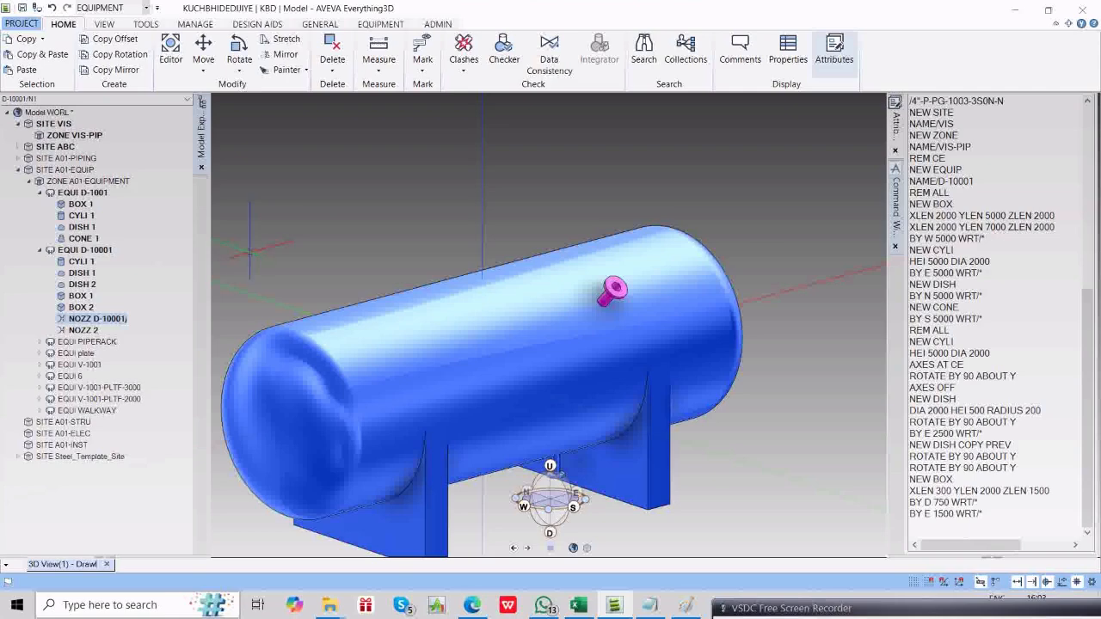
Select equipment D-10001 and display the axes at its origin with the command AXES AT CE.
double_click(73, 252)
scroll(582, 280, down, 8)
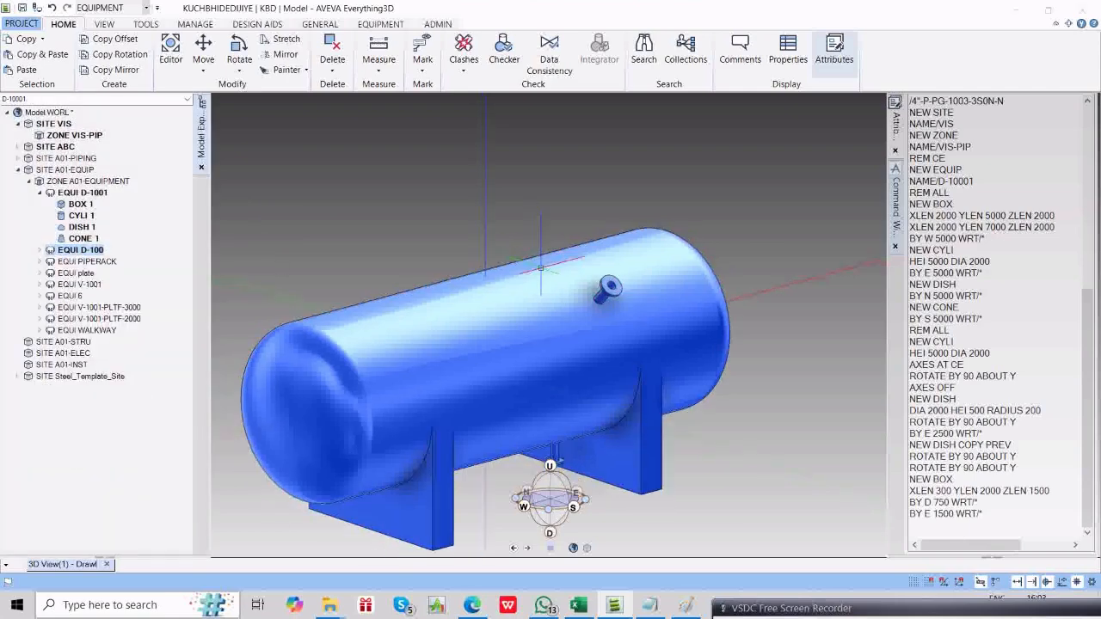
mouse_move(587, 295)
middle_down()
mouse_move(516, 297)
mouse_move(582, 293)
mouse_move(567, 286)
middle_up()
scroll(568, 293, up, 3)
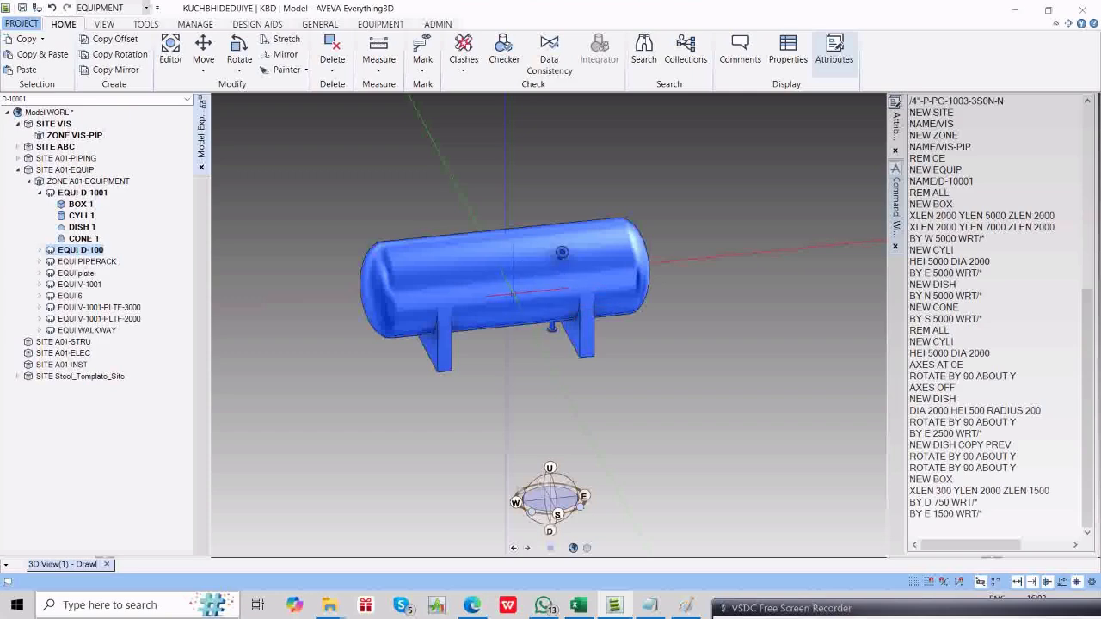
scroll(513, 288, down, 2)
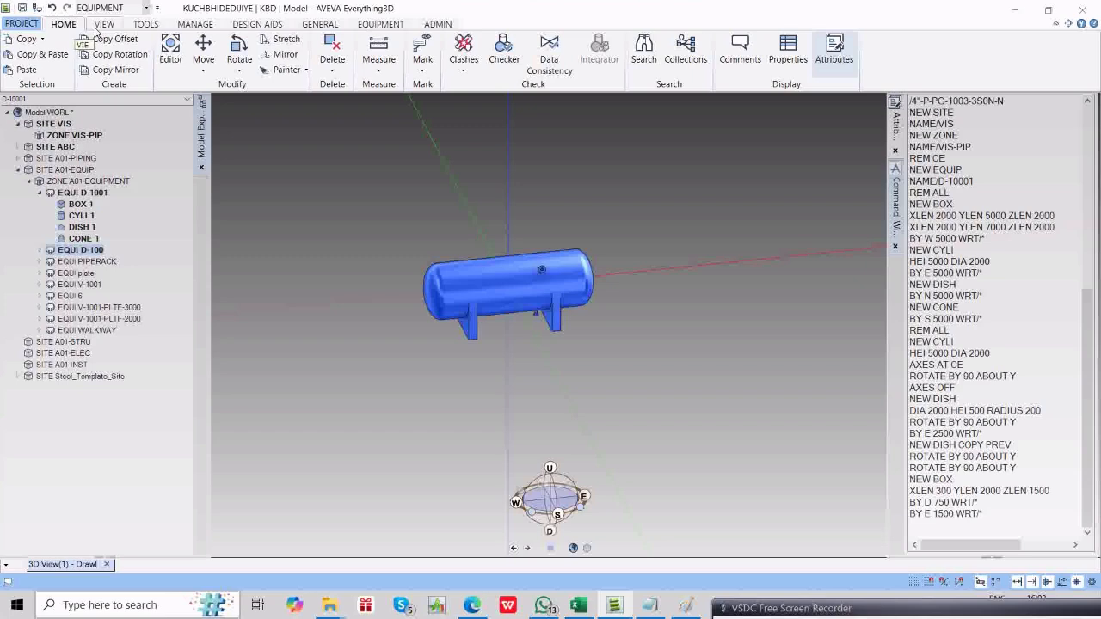
click(381, 23)
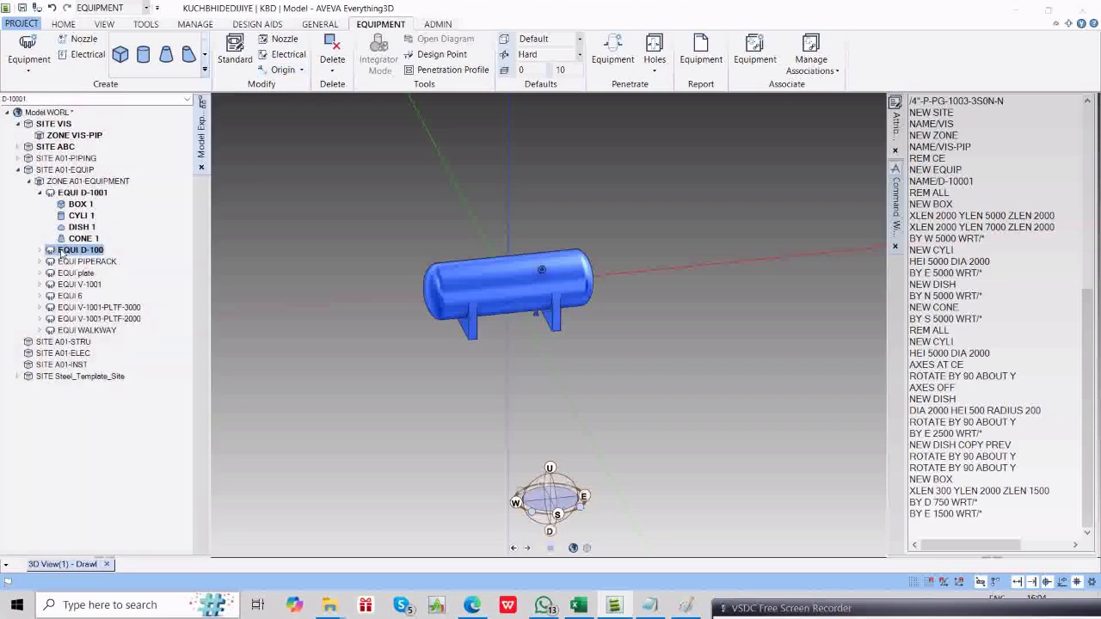
click(946, 532)
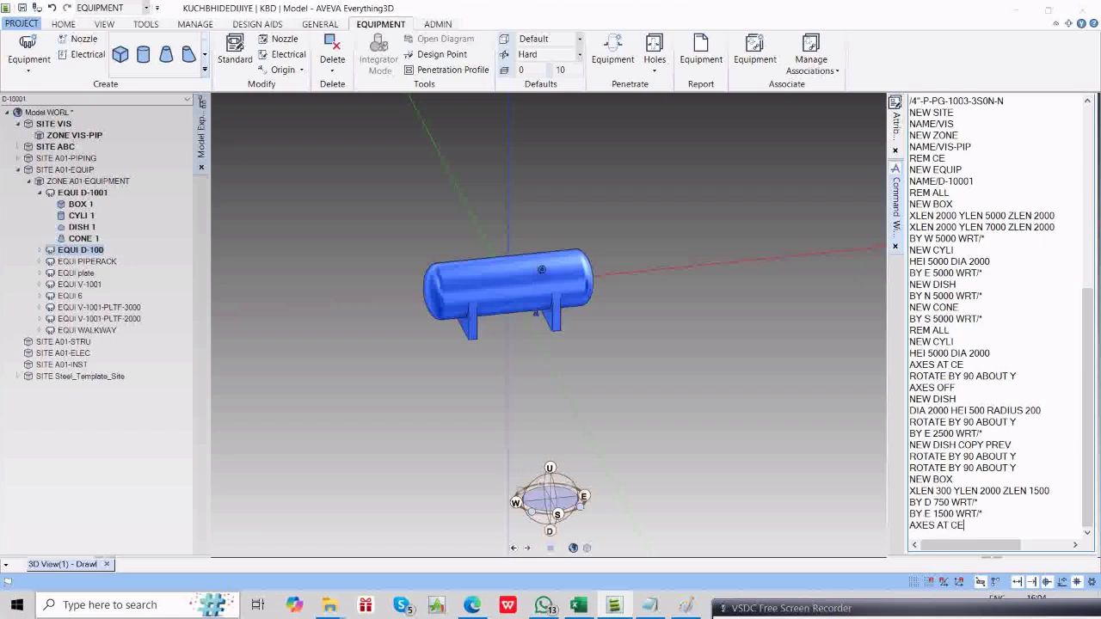
key(Return)
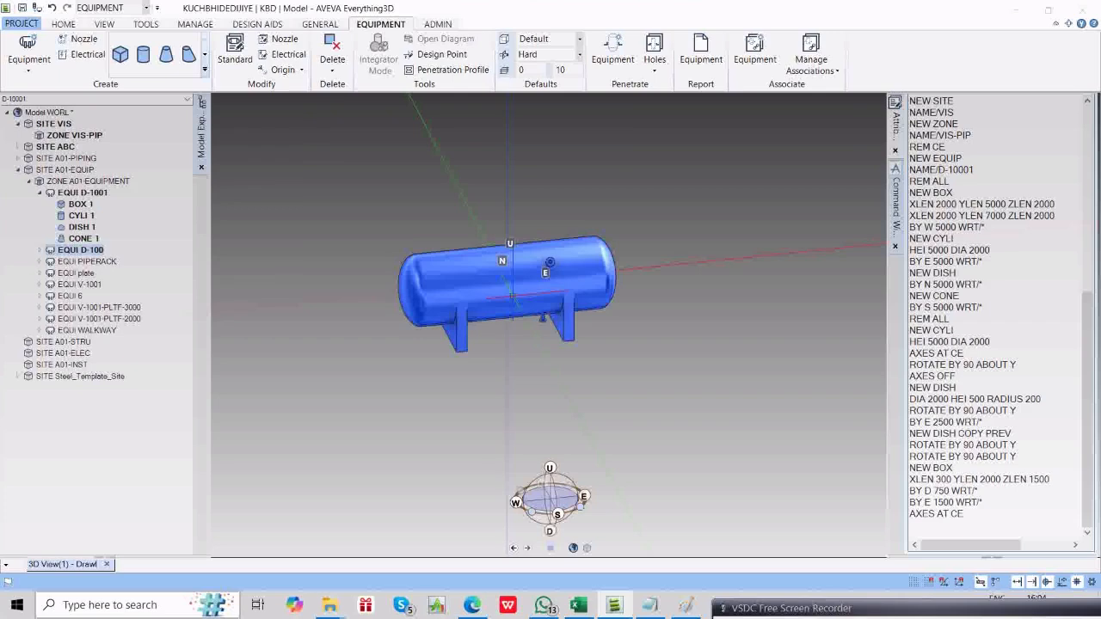
Move the origin of equipment D-10001 by ID point to the cylinder's east end and decline returning to the initial origin.
click(283, 70)
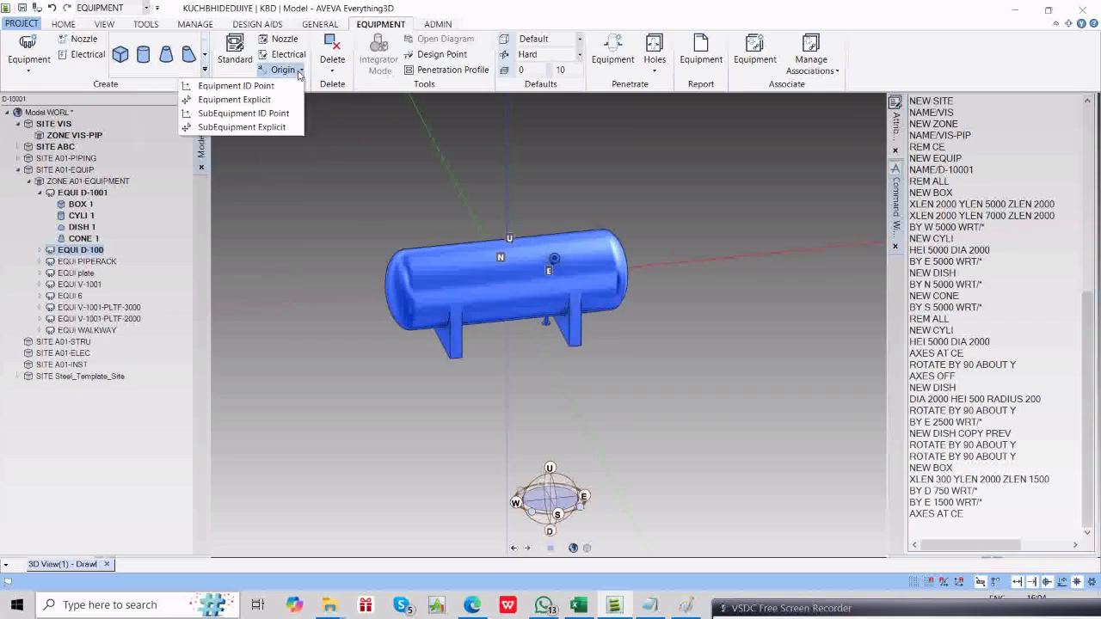
click(209, 90)
scroll(602, 267, up, 3)
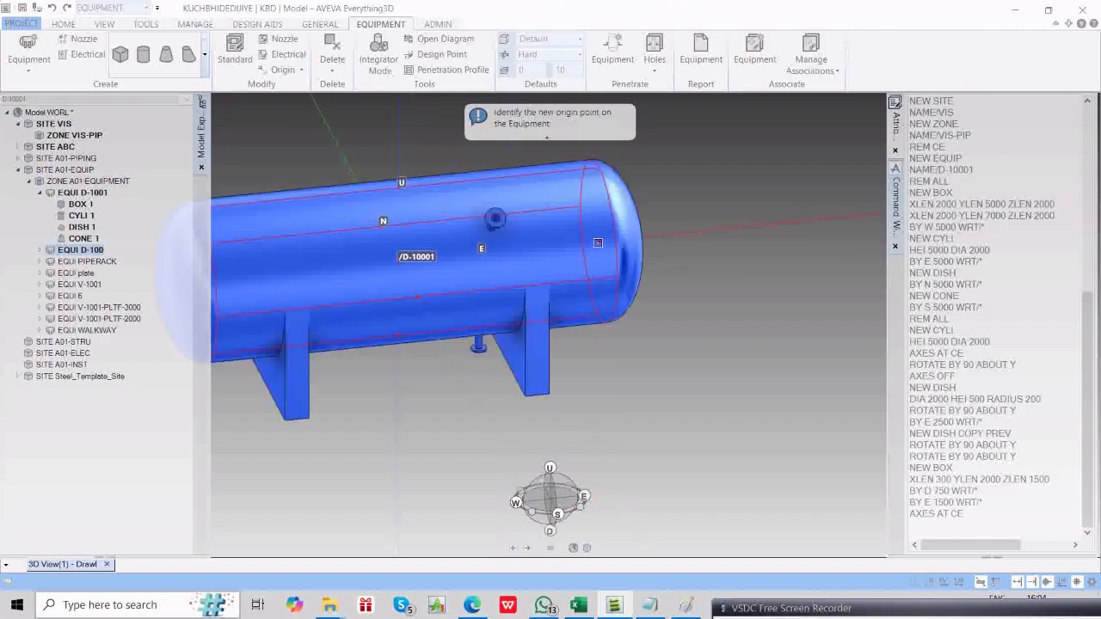
click(598, 242)
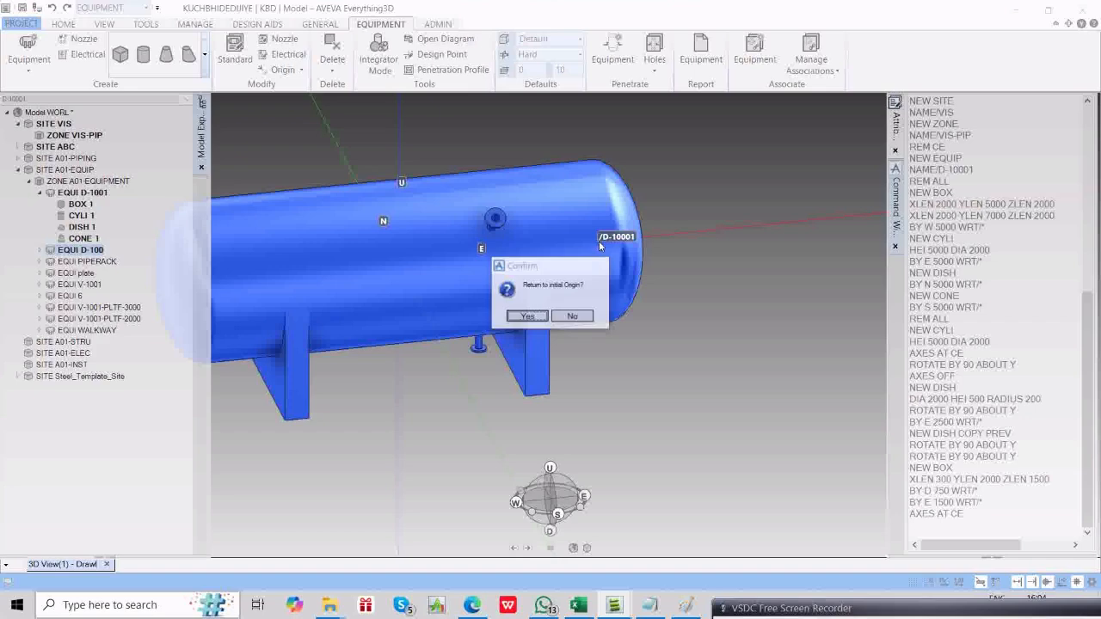
click(571, 316)
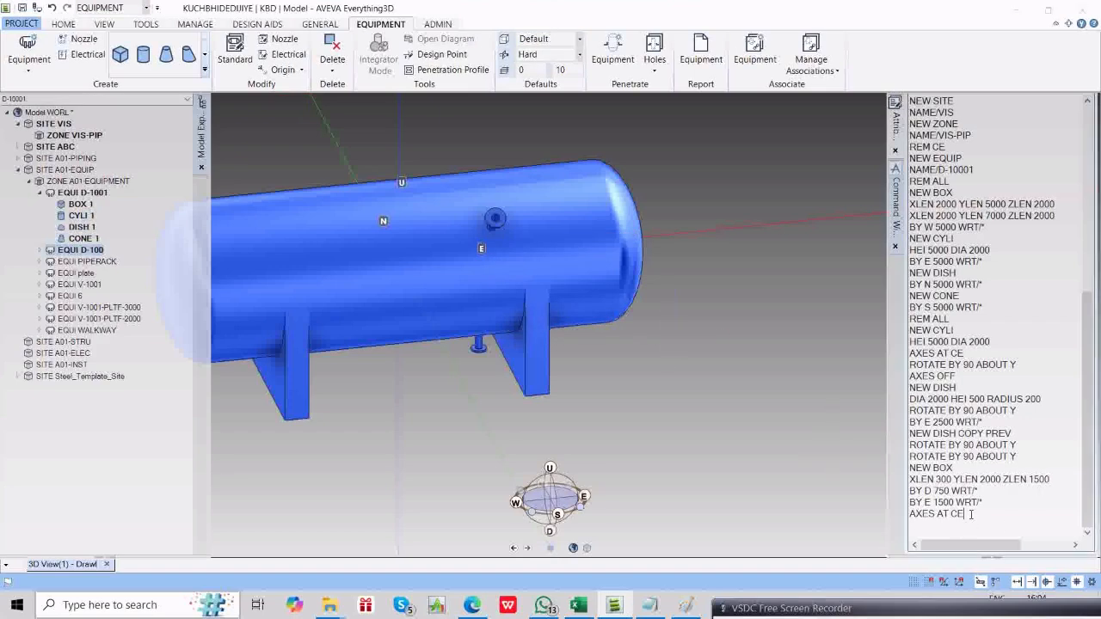
Redisplay the axes at the new equipment origin by repeating the command AXES AT CE.
key(Up)
key(Return)
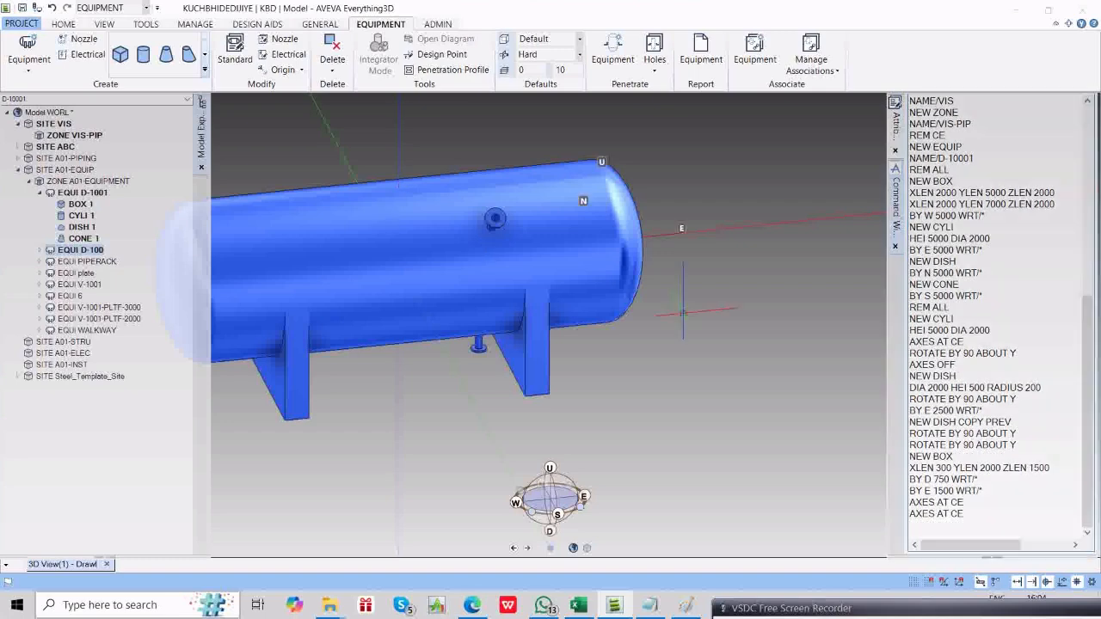
scroll(614, 251, down, 5)
middle_drag(662, 292, 597, 299)
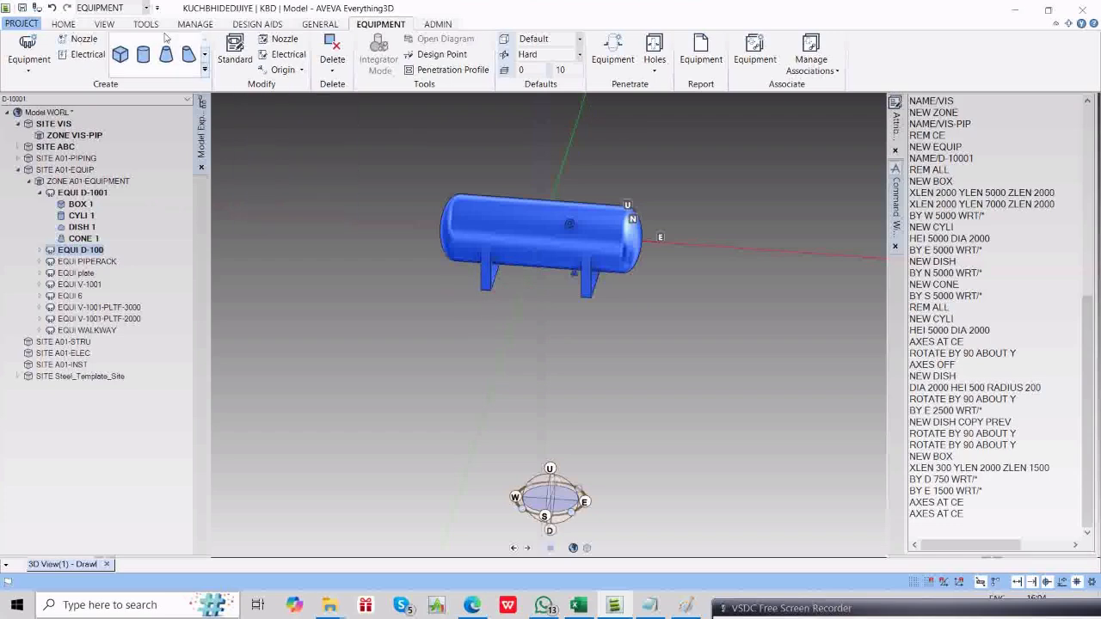
Open the Move Offset settings for vessel D-10001 with Current Element as the element to offset.
click(64, 24)
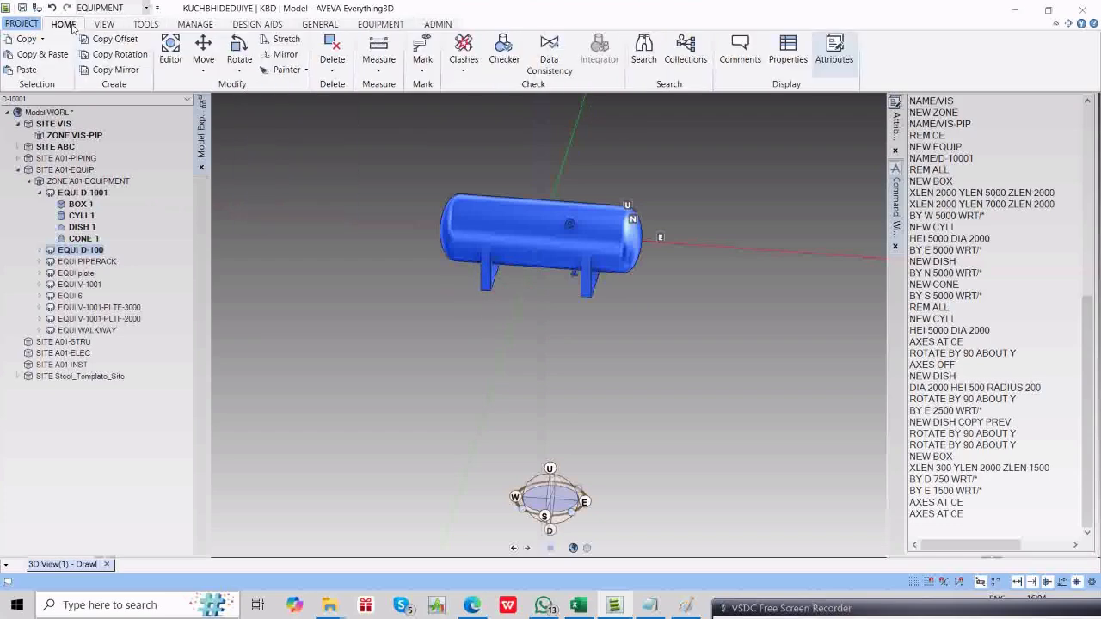
click(207, 79)
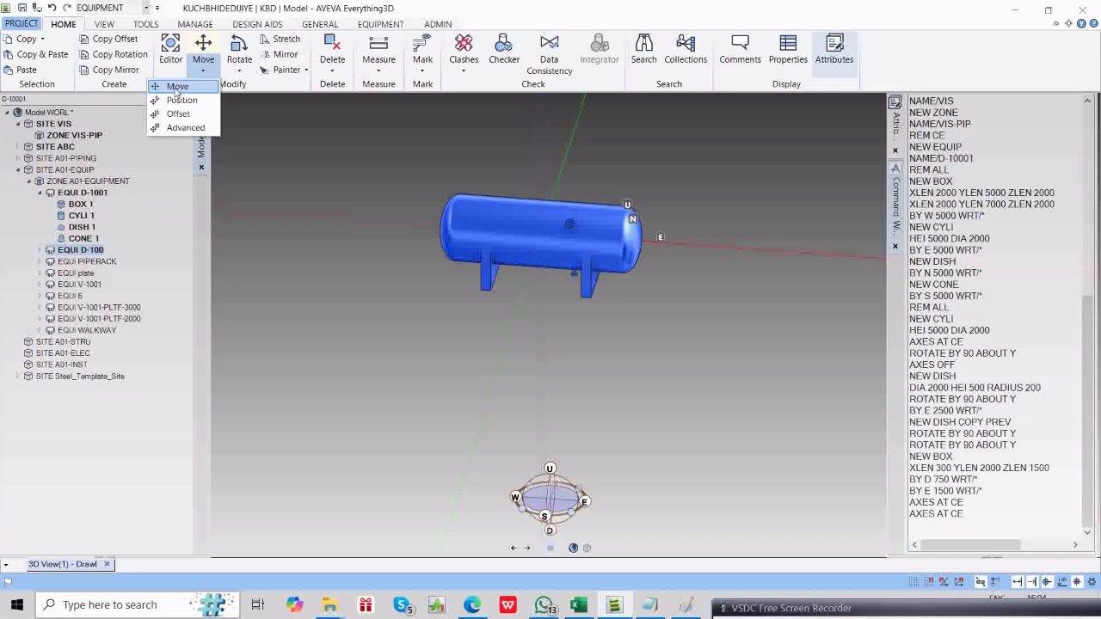
click(177, 87)
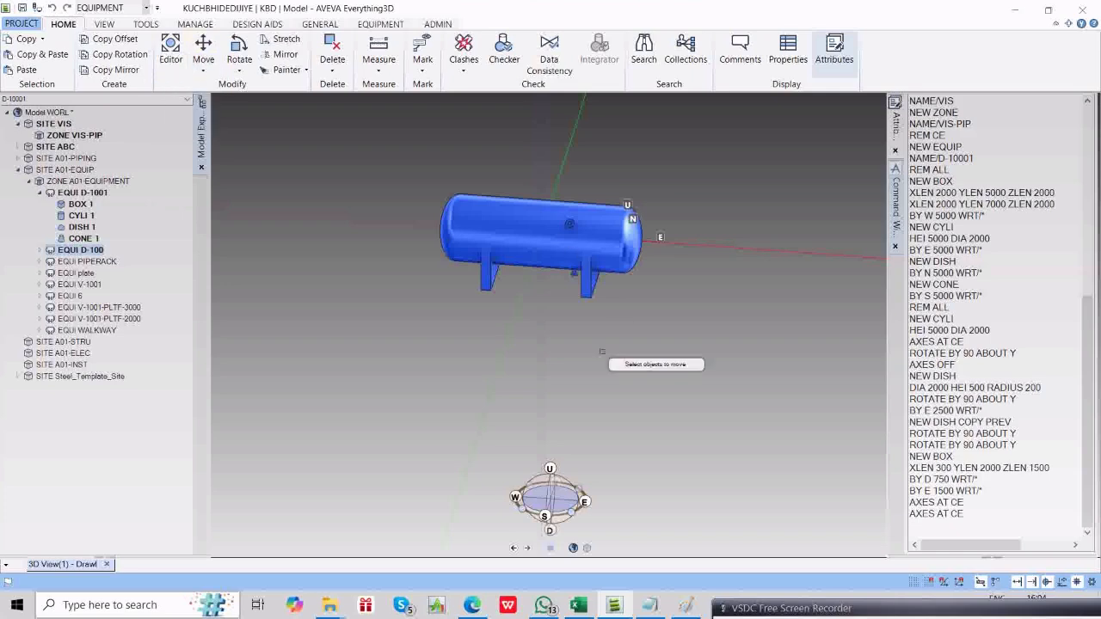
click(203, 72)
click(195, 116)
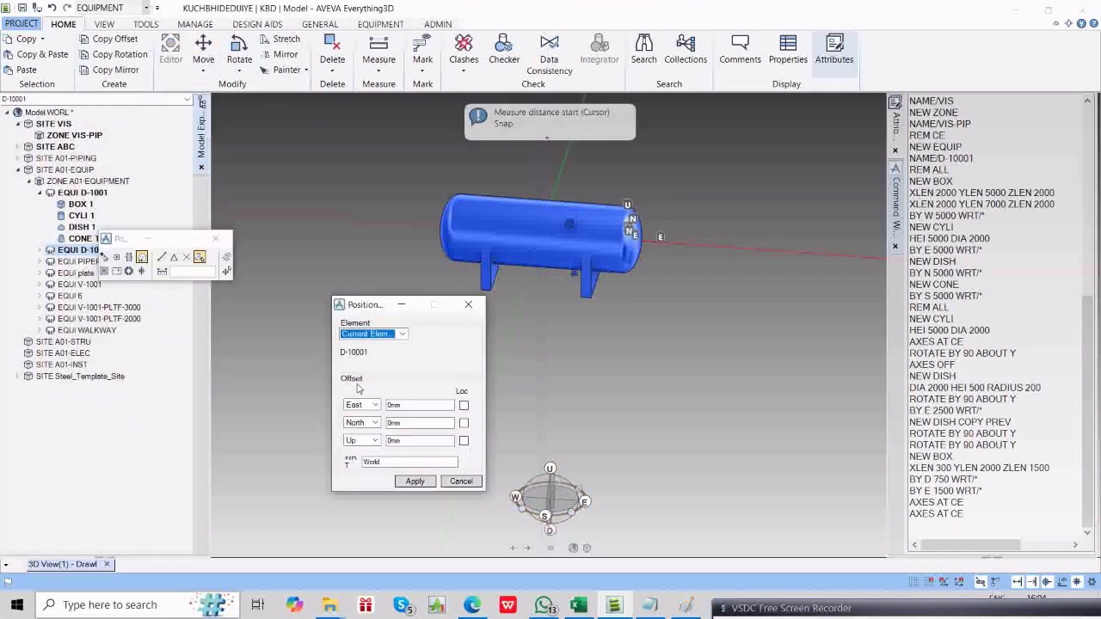
click(374, 338)
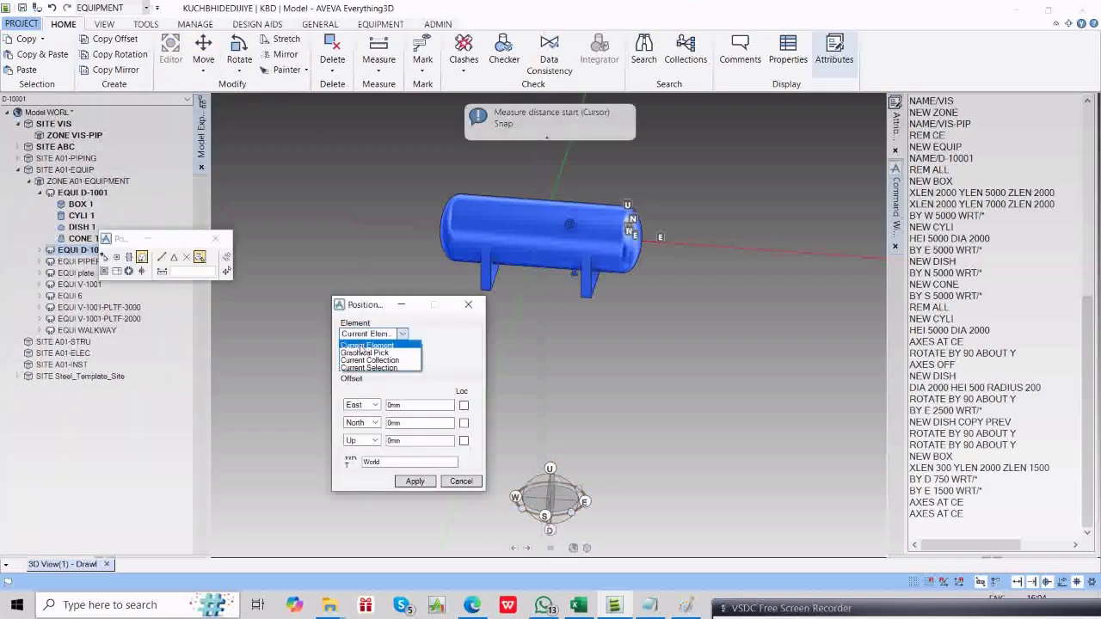
click(365, 343)
Offset vessel D-10001 by 5000 mm East, 5000 mm North and 2000 mm Up relative to World, and close the offset settings.
double_click(437, 410)
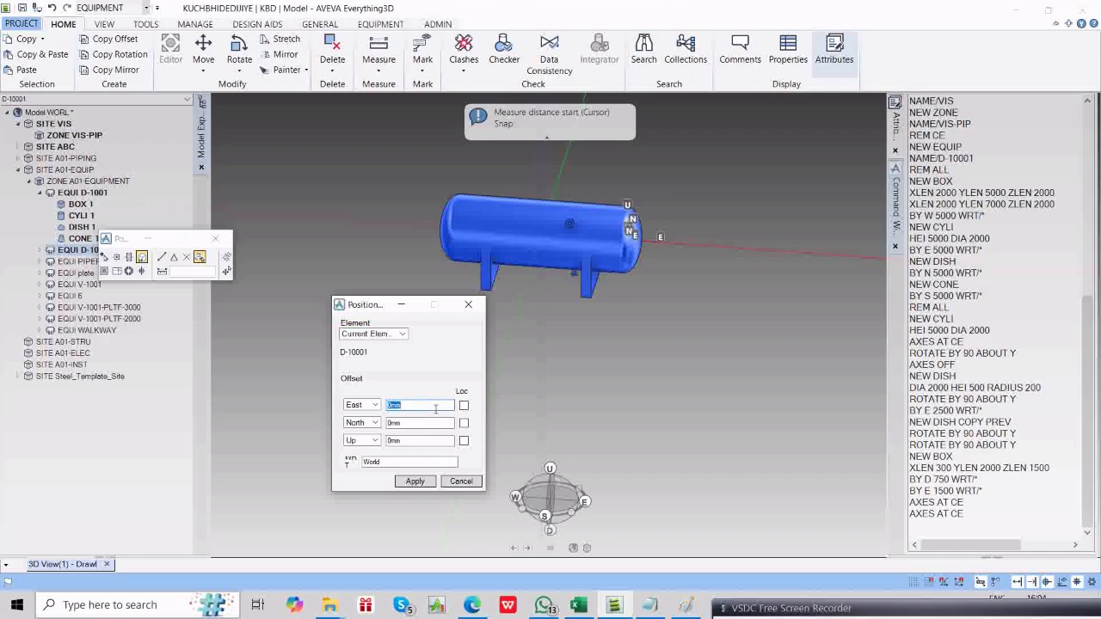
text(5000)
key(Tab)
text(5)
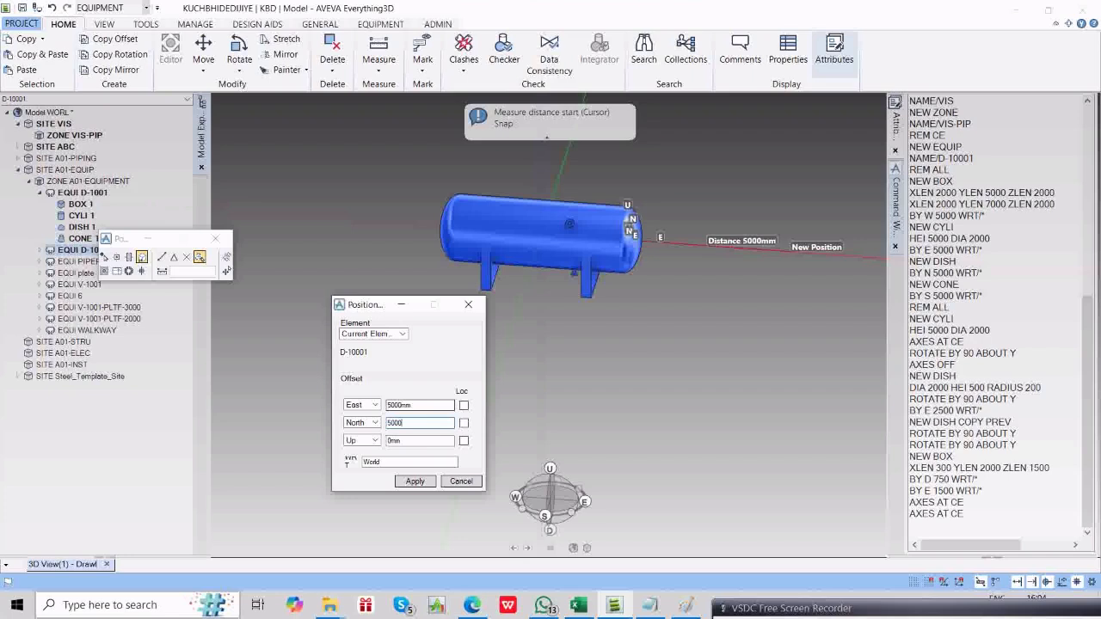
key(Tab)
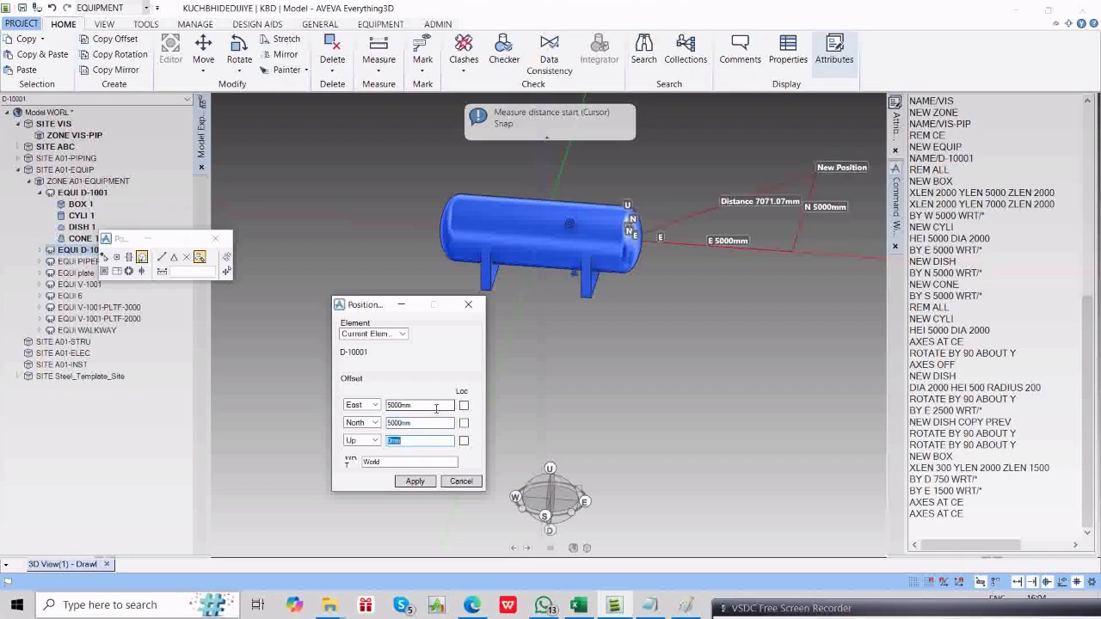
text(2000)
key(Tab)
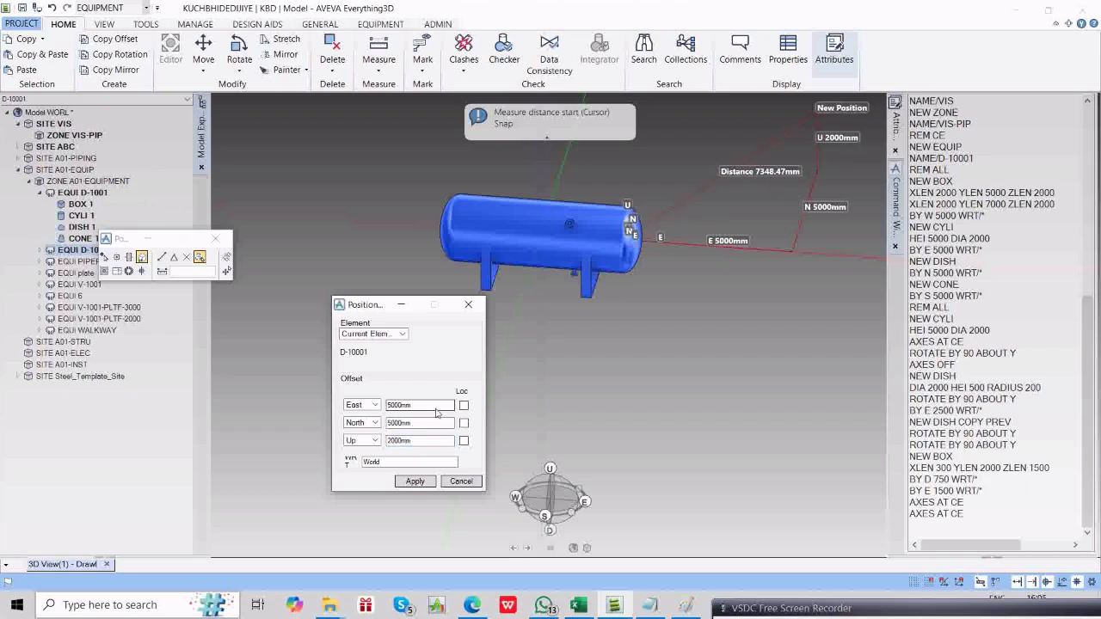
click(414, 481)
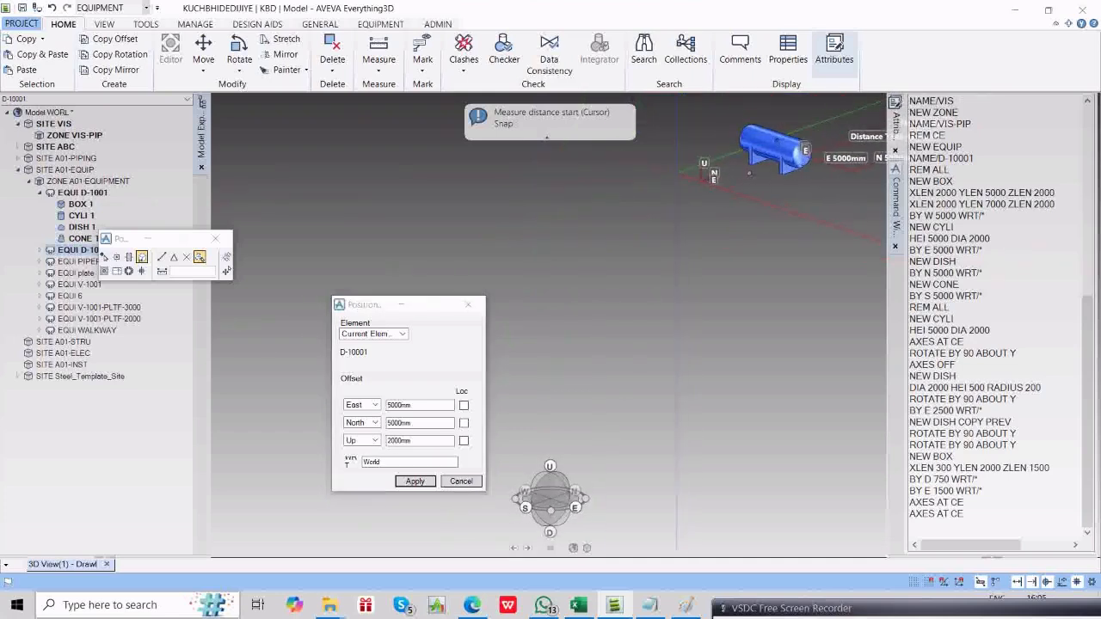
click(462, 482)
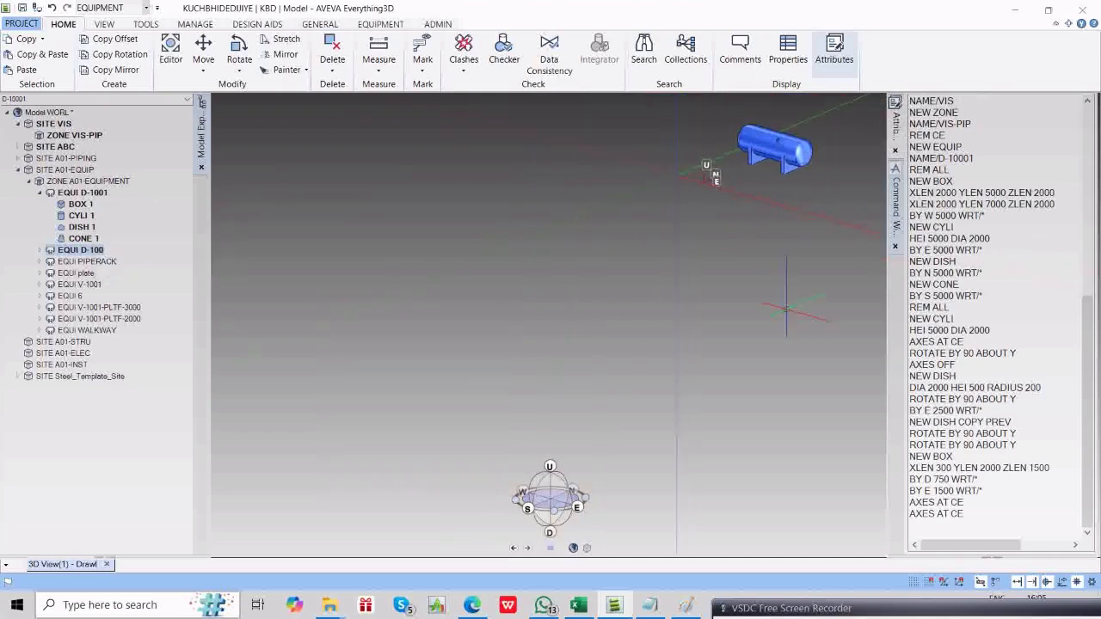
scroll(726, 206, down, 2)
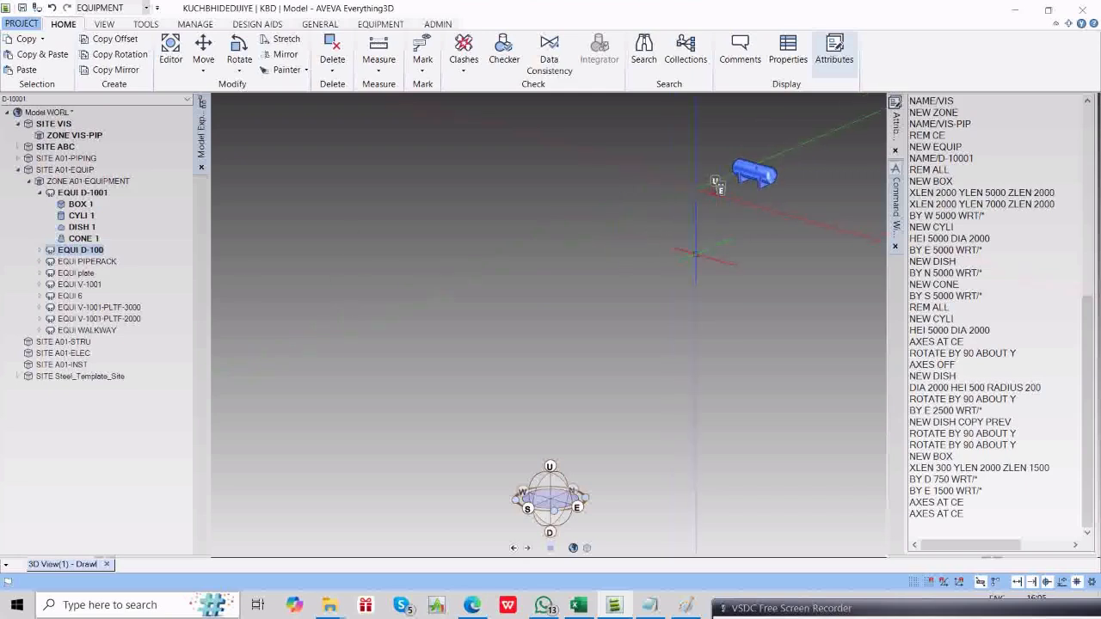
scroll(688, 184, down, 3)
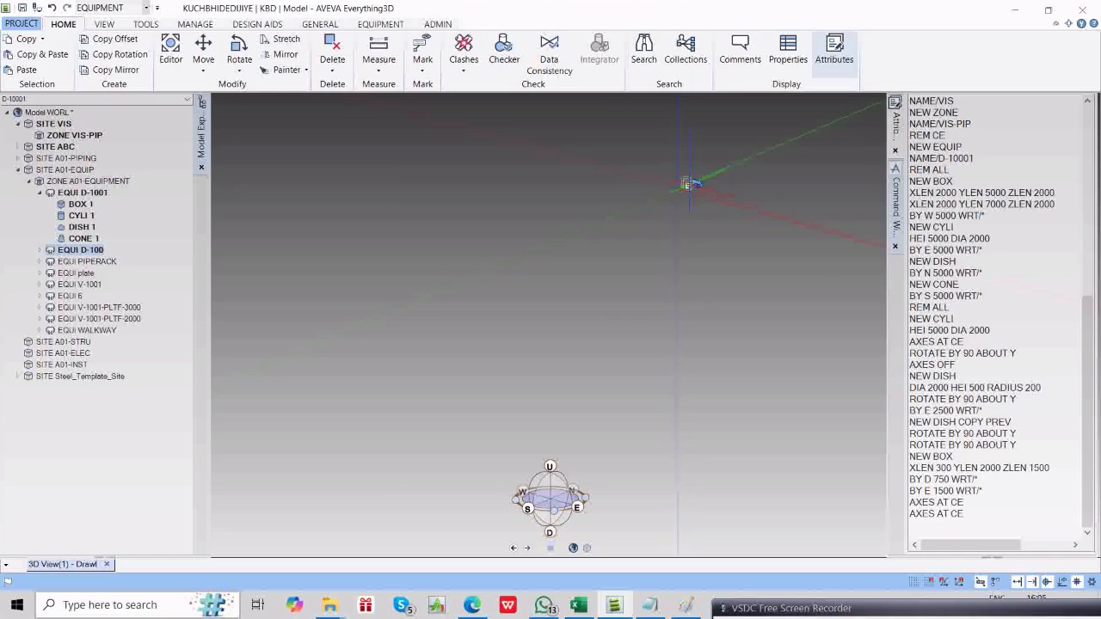
scroll(703, 177, up, 5)
middle_drag(679, 164, 724, 99)
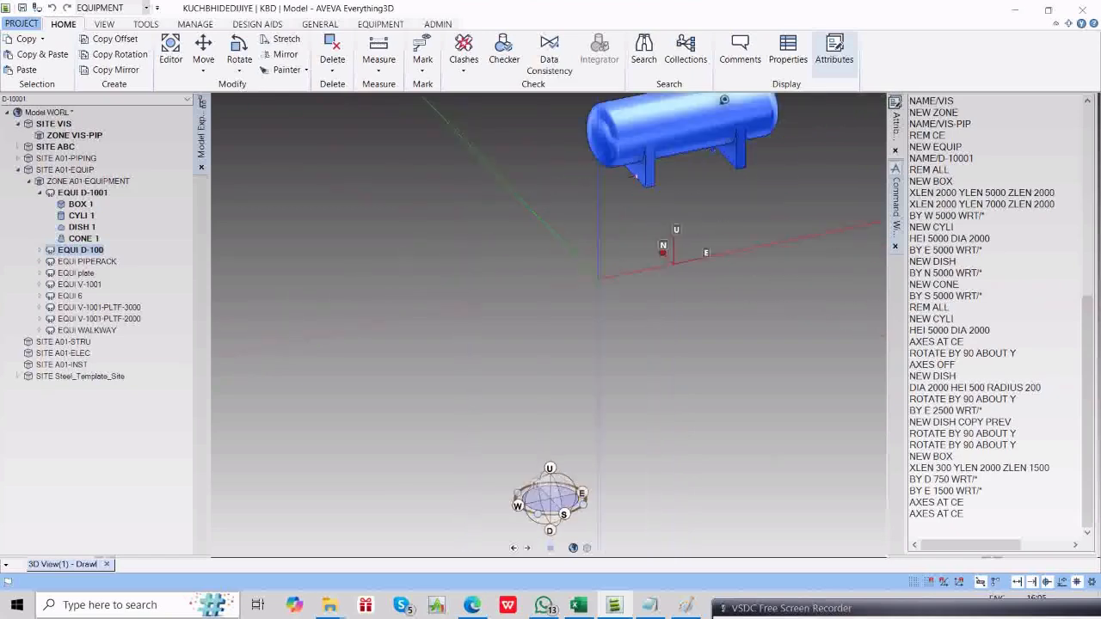
Inspect the repositioned vessel against the world axes and collapse equipment D-1001 in the model tree.
middle_drag(762, 178, 583, 307)
scroll(765, 172, down, 3)
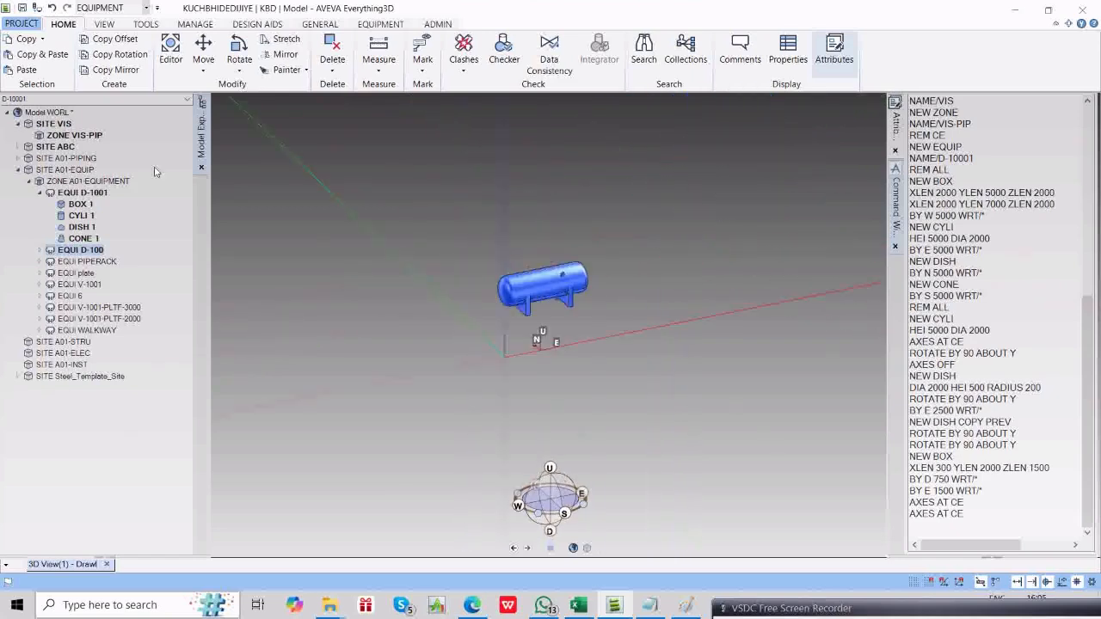
double_click(76, 193)
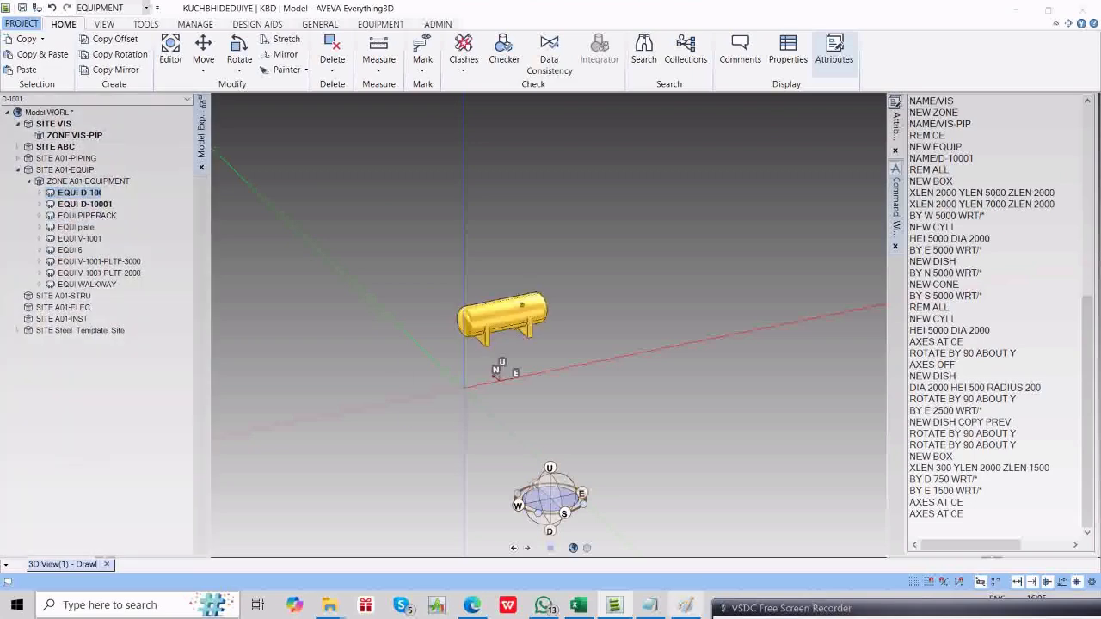
Switch to the Notepad notes and add the lines SITE and ZONE below CONE.
click(649, 605)
click(330, 168)
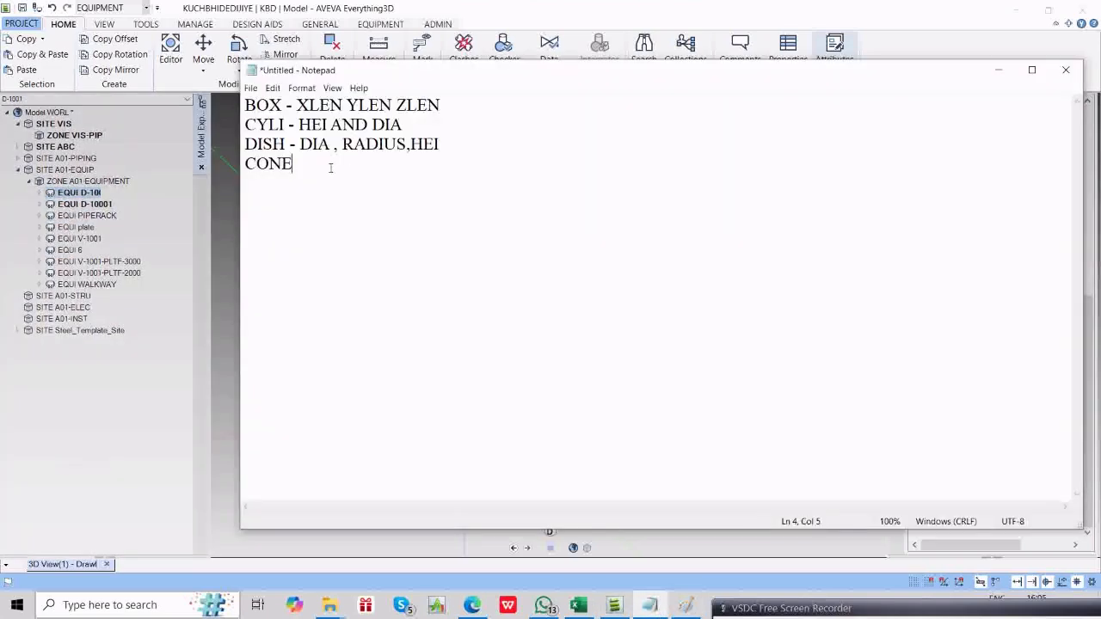
key(Return)
text(SITE)
text(ZONE)
key(Return)
key(BackSpace)
key(BackSpace)
key(BackSpace)
key(BackSpace)
key(BackSpace)
key(Return)
text(ZONE)
key(Return)
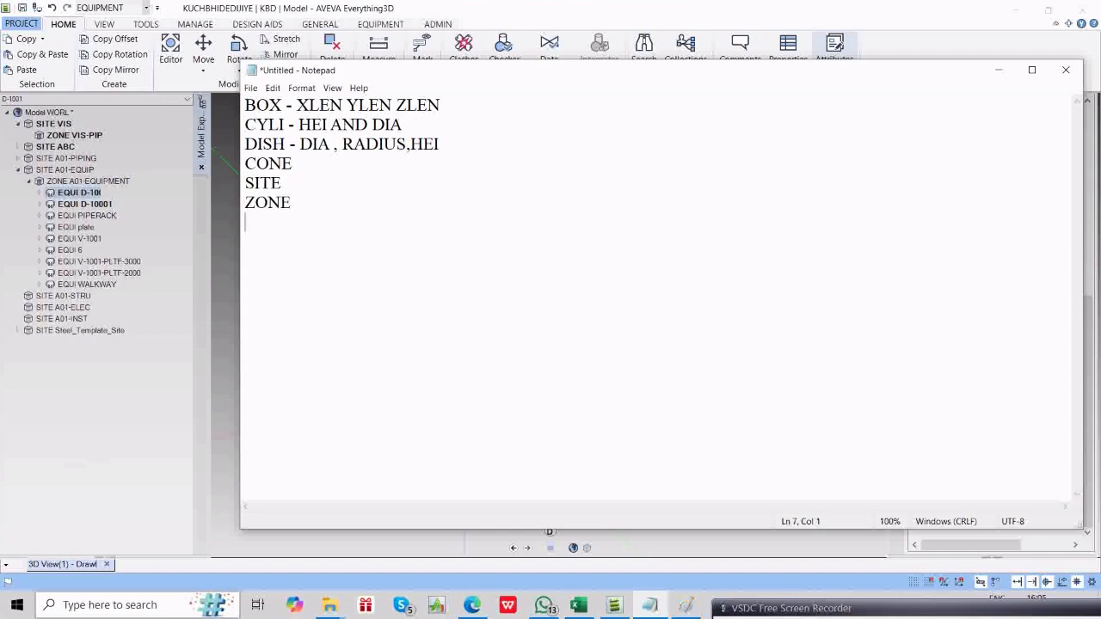
Continue the equipment hierarchy list in the notes with the lines EQUI, SUBE, PRIMITIVE and NOZZLE.
text(EQUI)
key(Return)
text(SUBE)
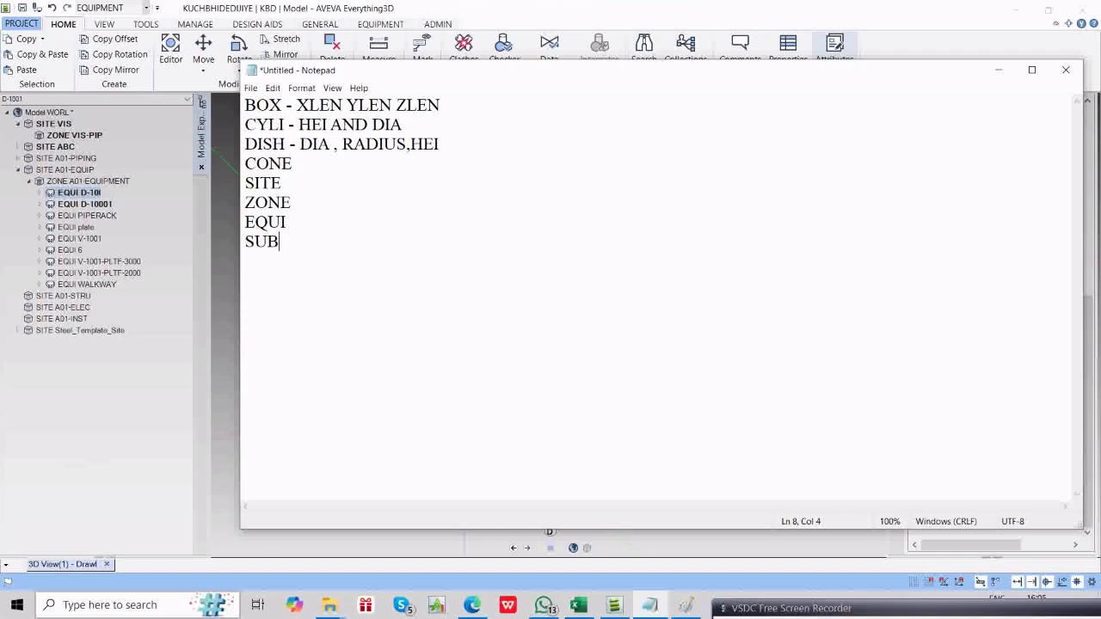
key(Return)
text(PRIMITIVE)
key(Return)
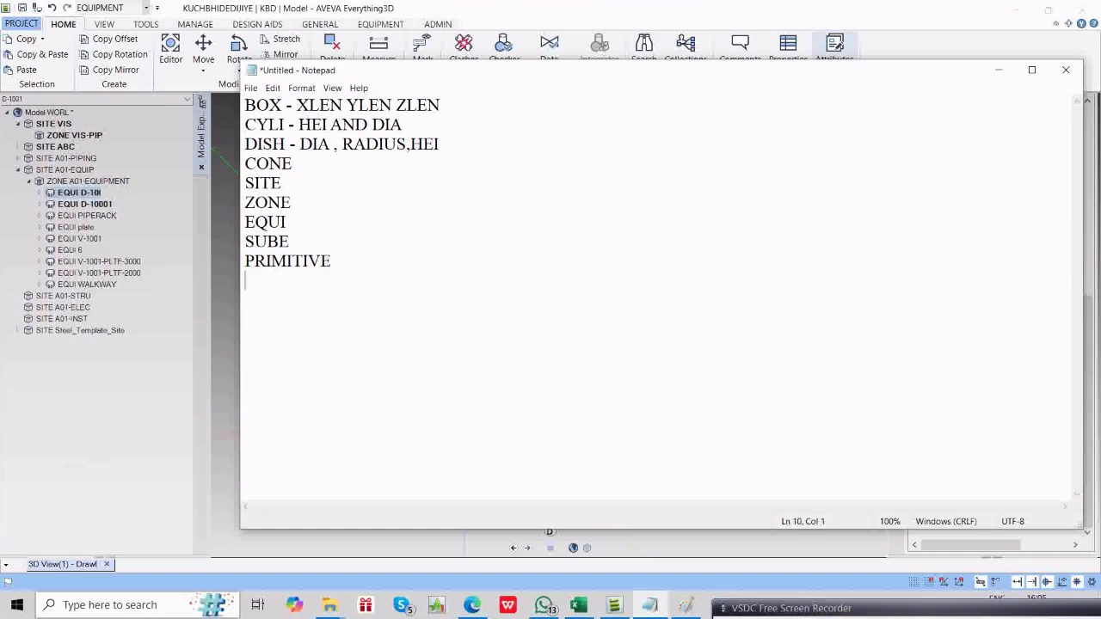
text(NOZZLE)
key(Return)
List the piping levels SITE, ZONE, PIPE, BRANCH and COMPONENT on separate lines below NOZZLE.
text(SITE)
key(Return)
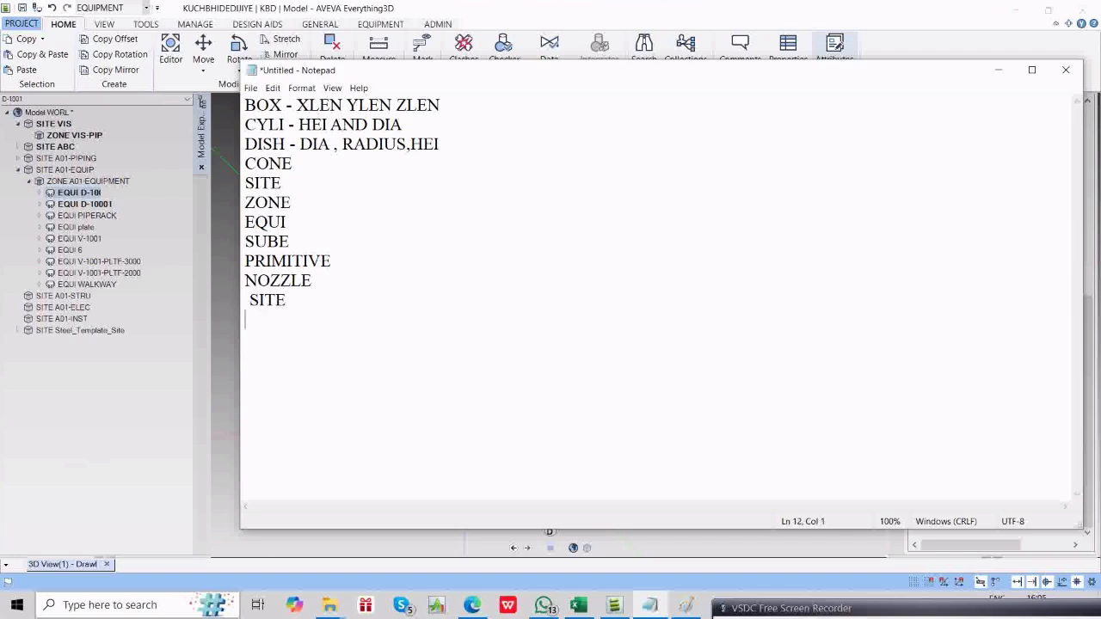
text(ZONE)
key(Return)
text(PIPE)
key(Return)
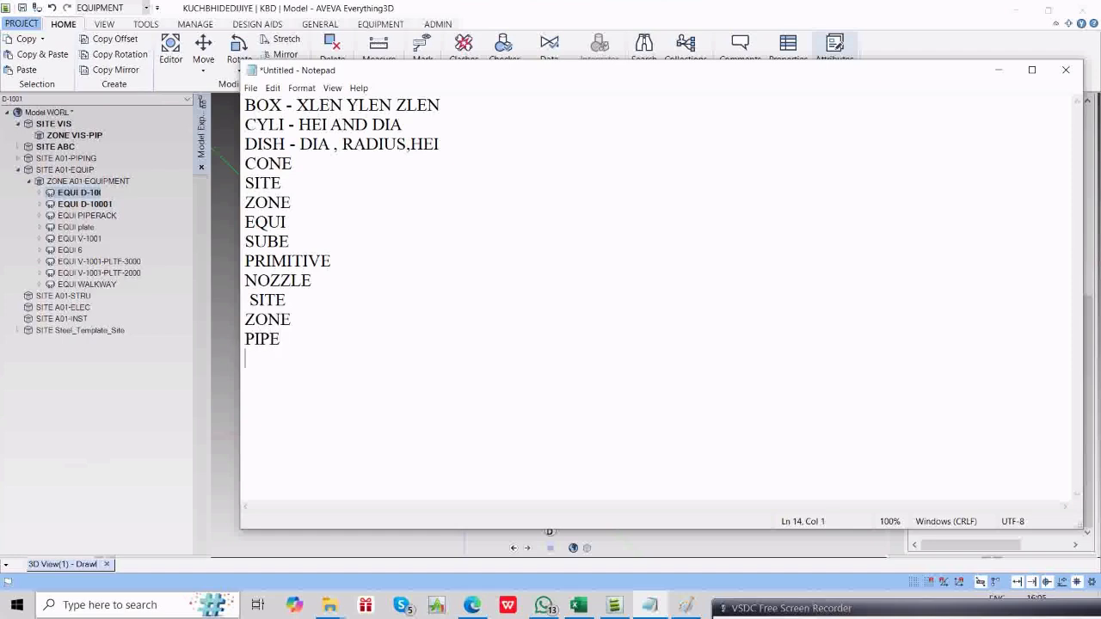
text(BRANCH)
key(Return)
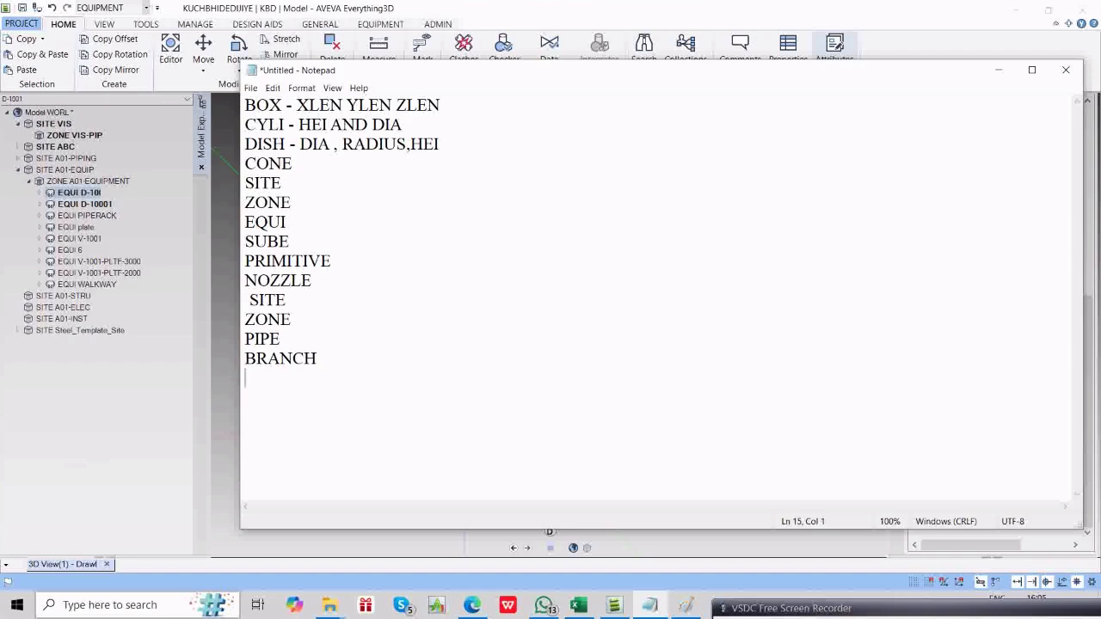
text(COMPONENT)
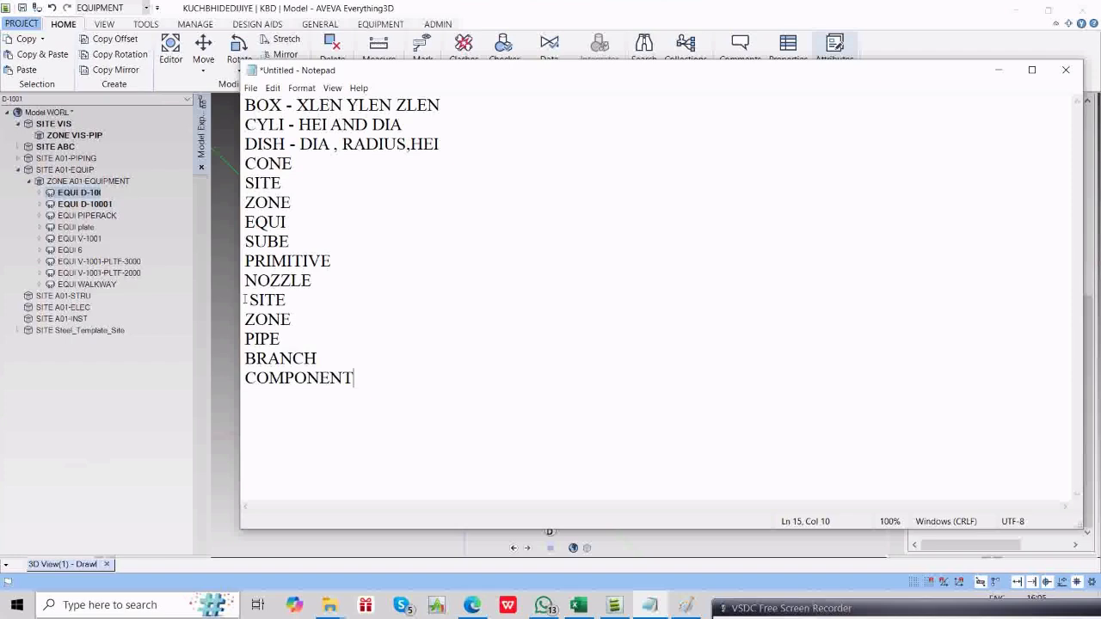
Insert a blank line and the heading PIPING HIERARCHY above the second SITE entry in the notes.
key(Return)
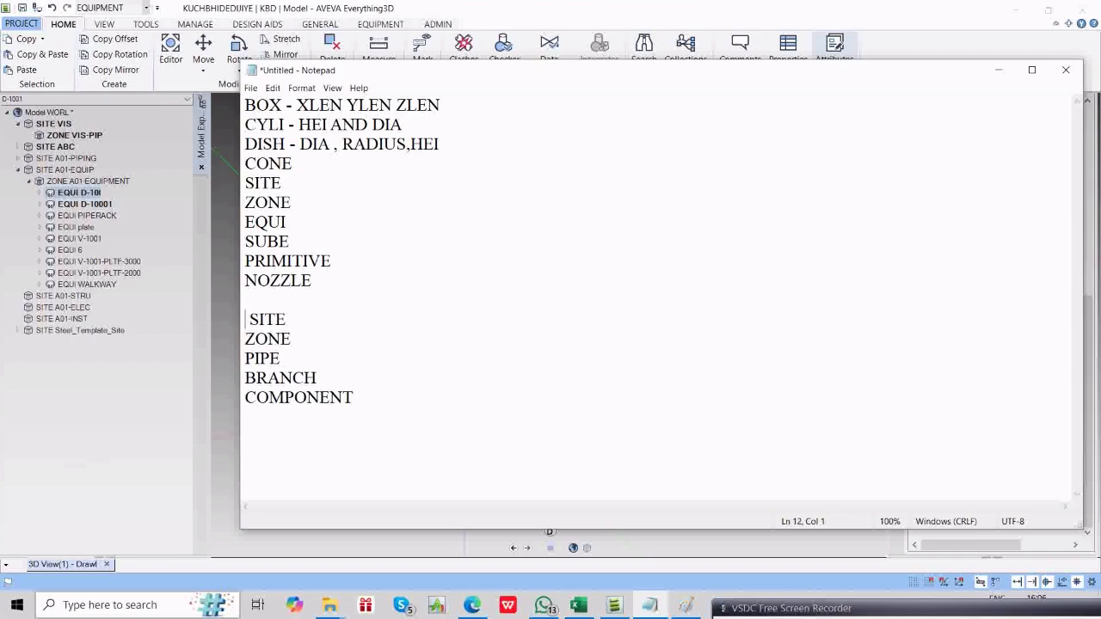
text(PIPING HIERARCHY)
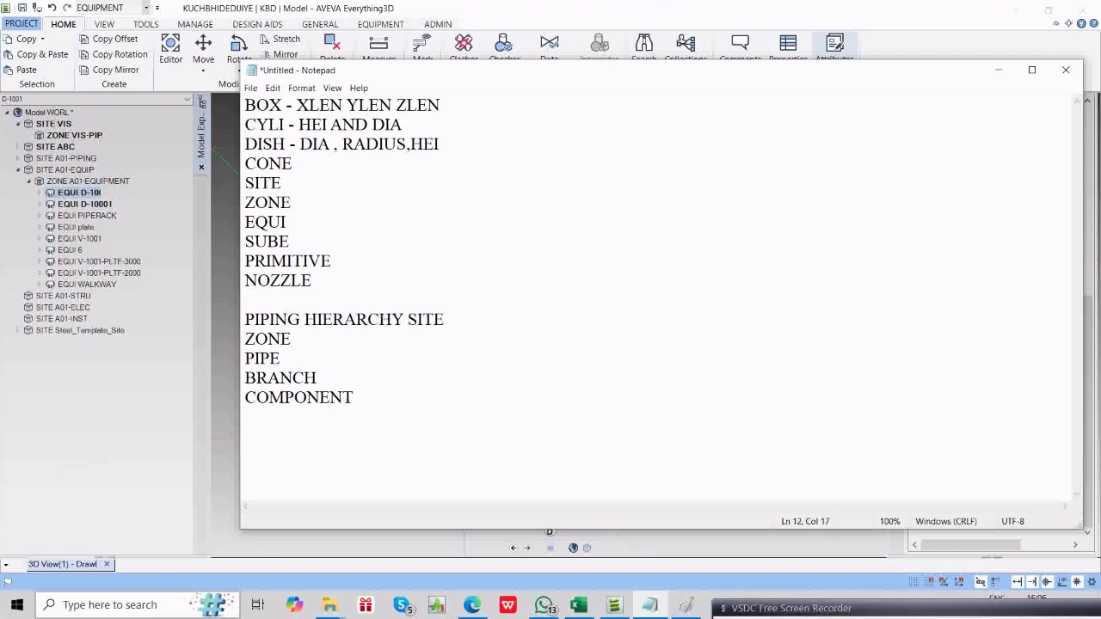
key(Return)
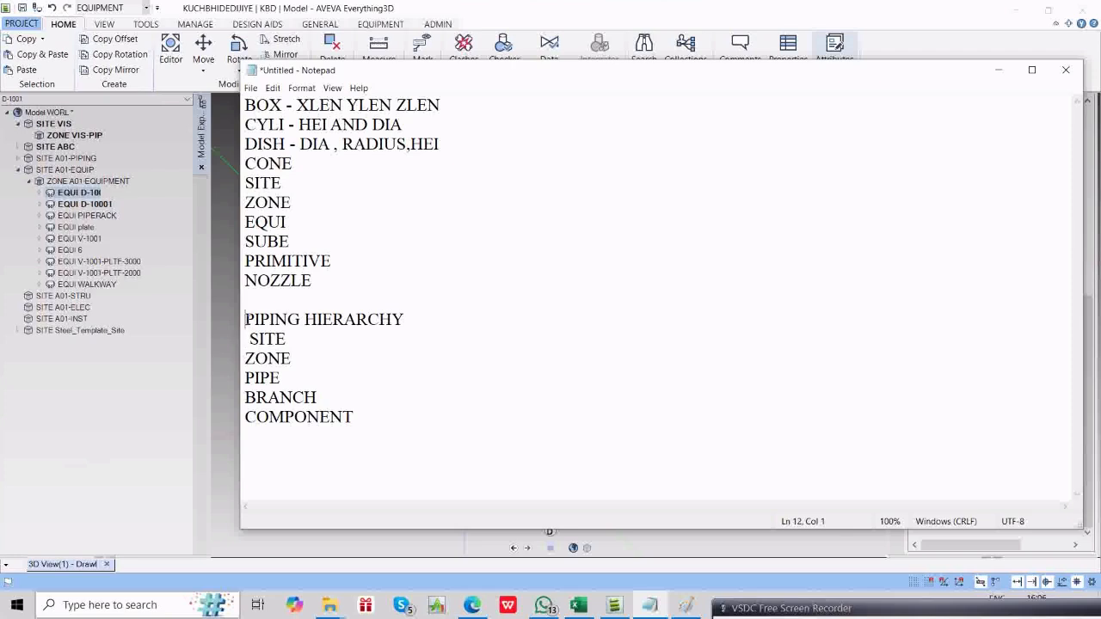
drag(246, 319, 400, 415)
click(437, 388)
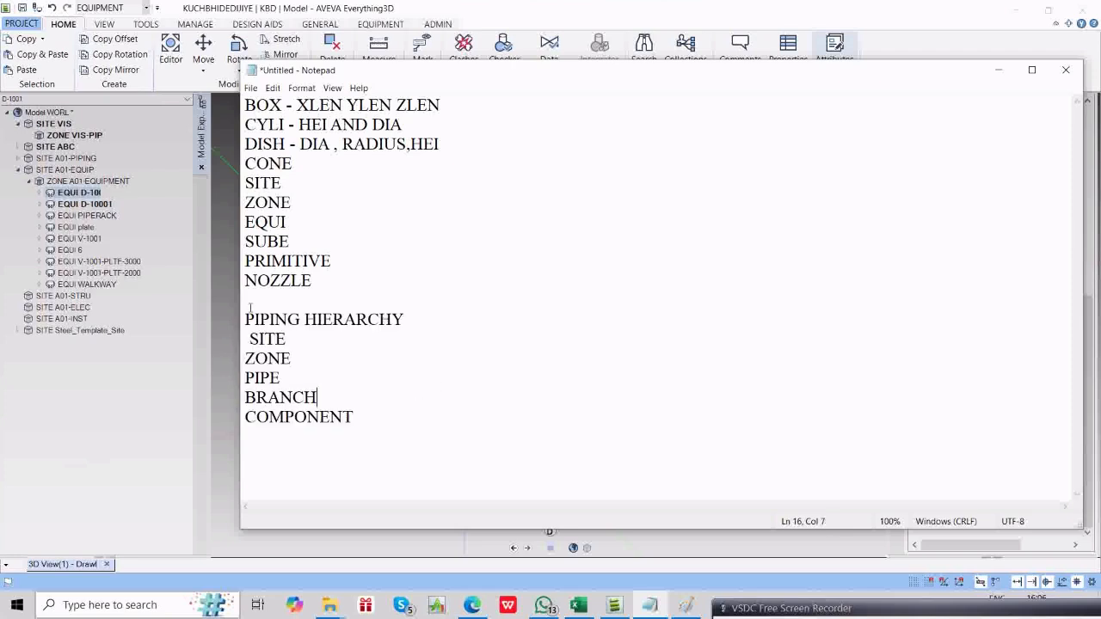
Return to AVEVA Everything3D, collapse zone A01-EQUIPMENT and select ZONE 1 under SITE A01-PIPING.
click(86, 182)
double_click(71, 184)
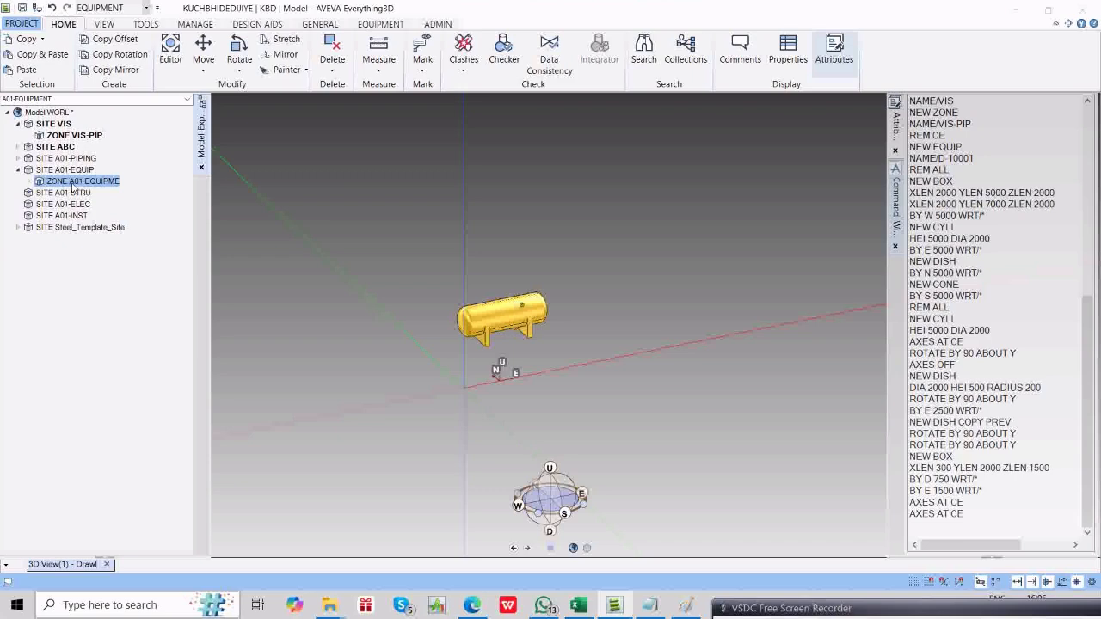
click(74, 170)
double_click(60, 159)
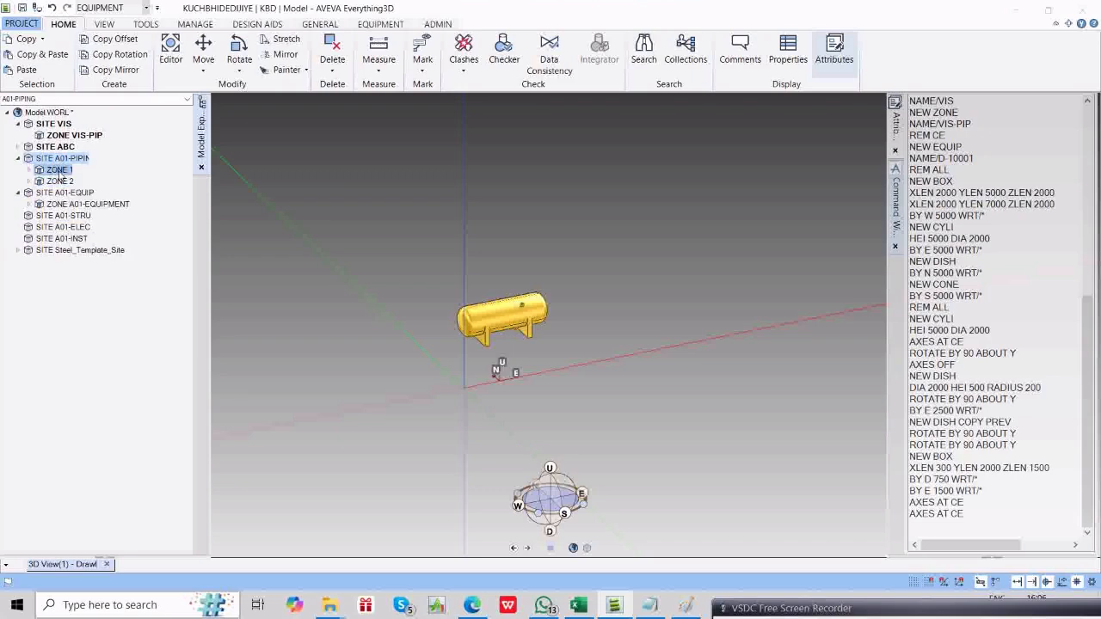
click(58, 171)
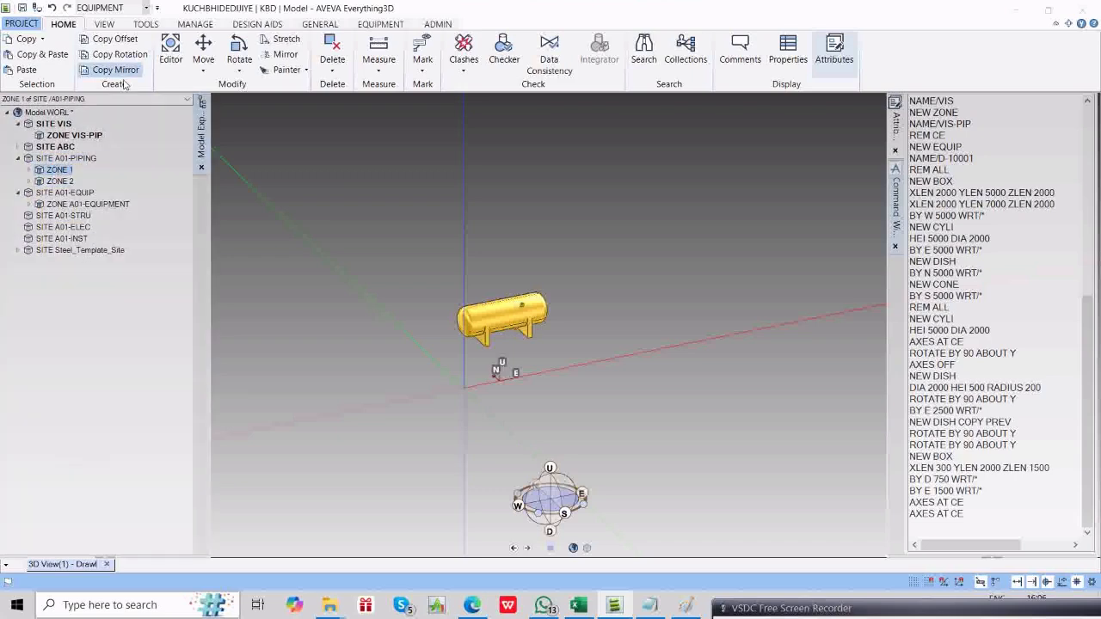
Switch to the PIPING discipline, expand ZONE 1 and start creating a new pipe.
click(147, 8)
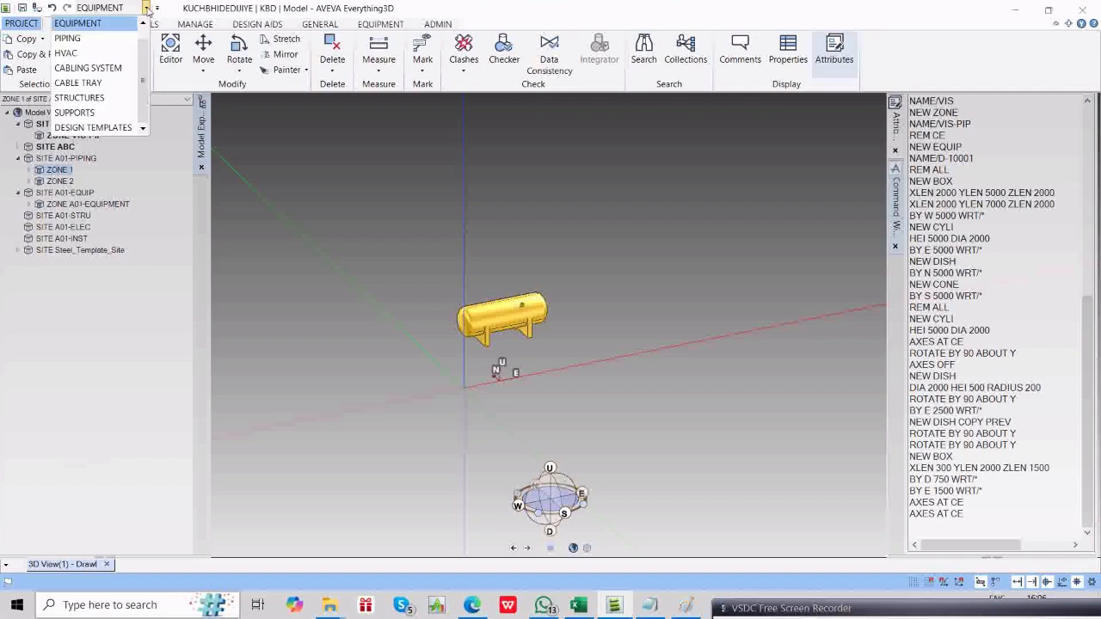
click(69, 38)
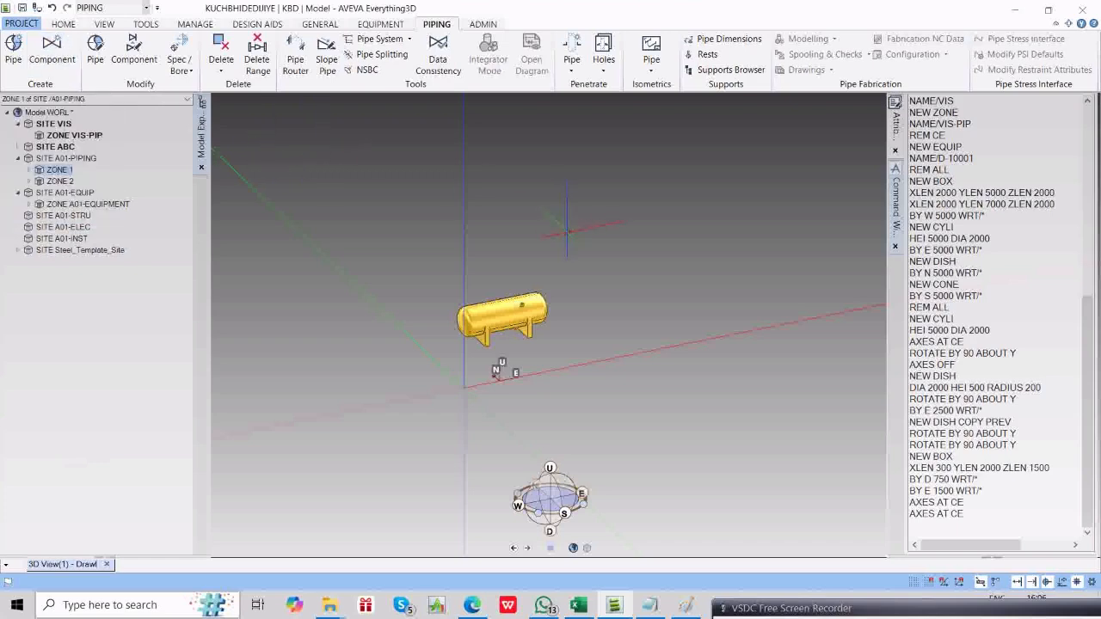
double_click(55, 171)
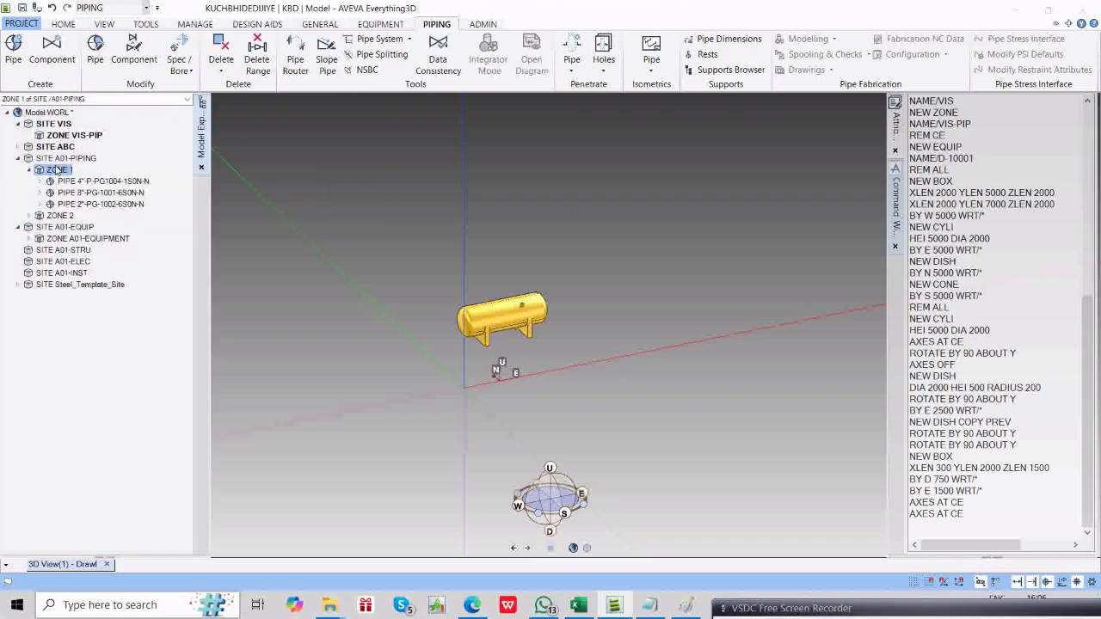
click(13, 51)
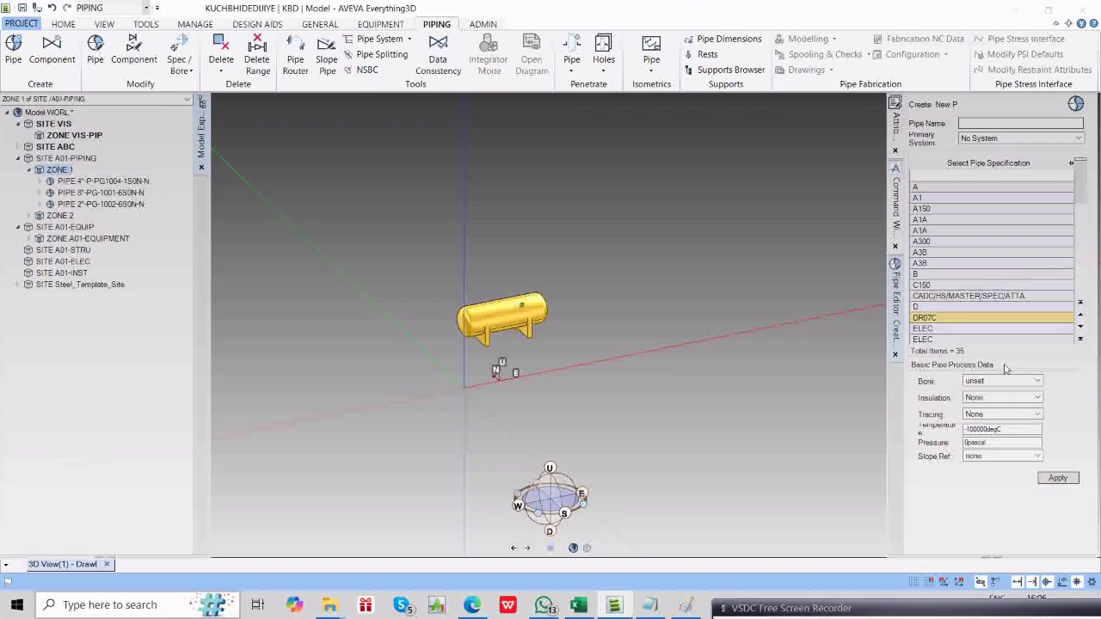
Switch to Notepad and add the line PIPE NAME = PID (4"-PG-1500-A1A-IH) below COMPONENT.
click(649, 604)
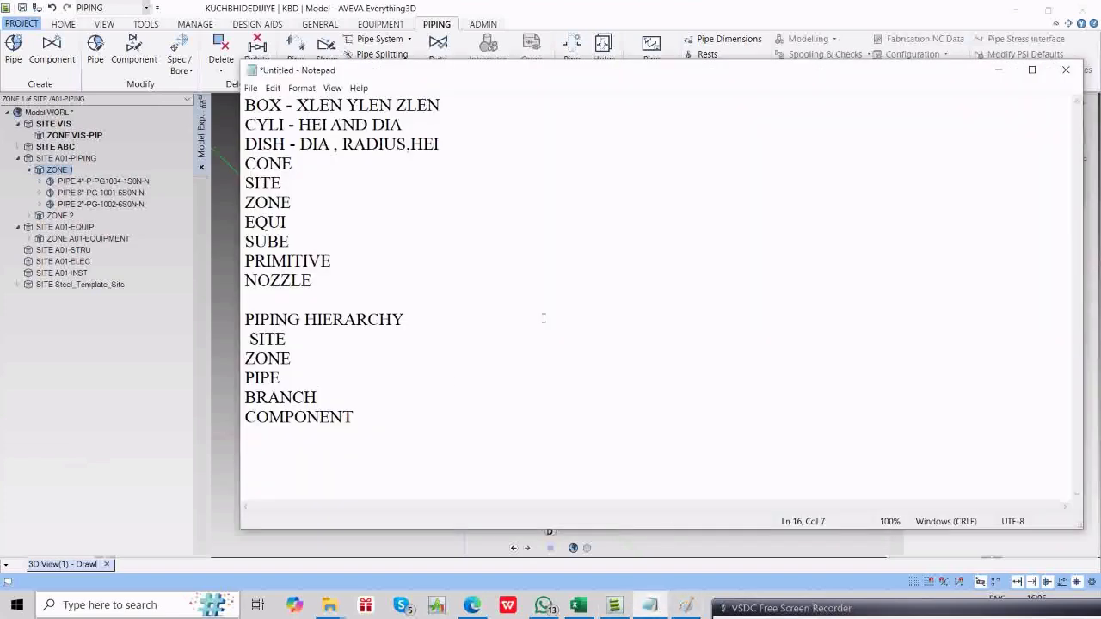
click(386, 424)
key(Return)
text(PIPE NAME )
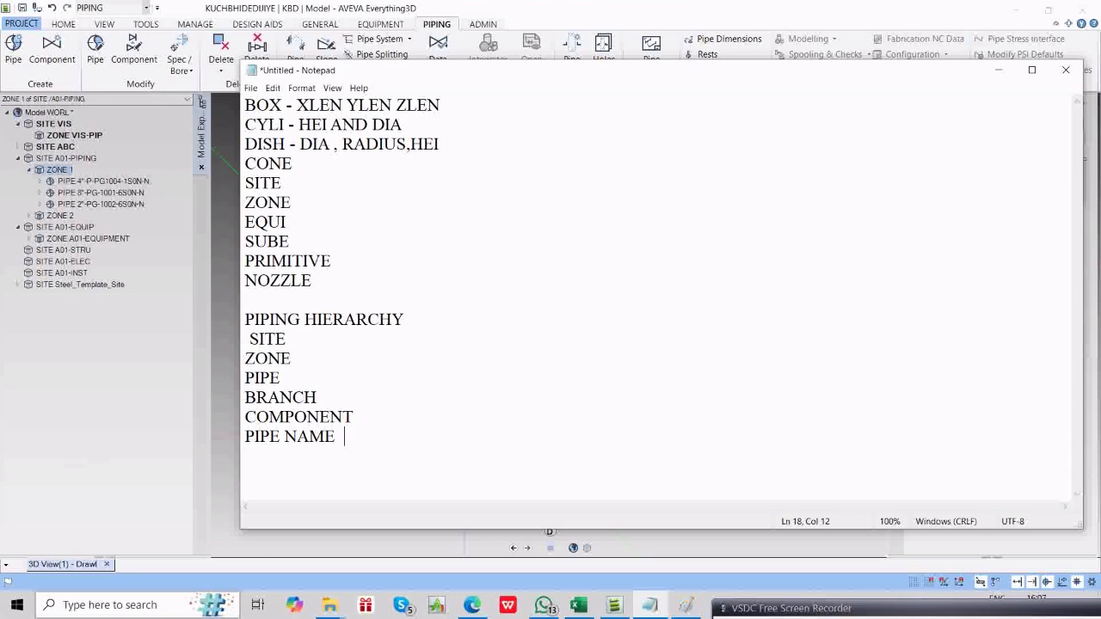
text( = PID4")
key(BackSpace)
text((4"-PG)
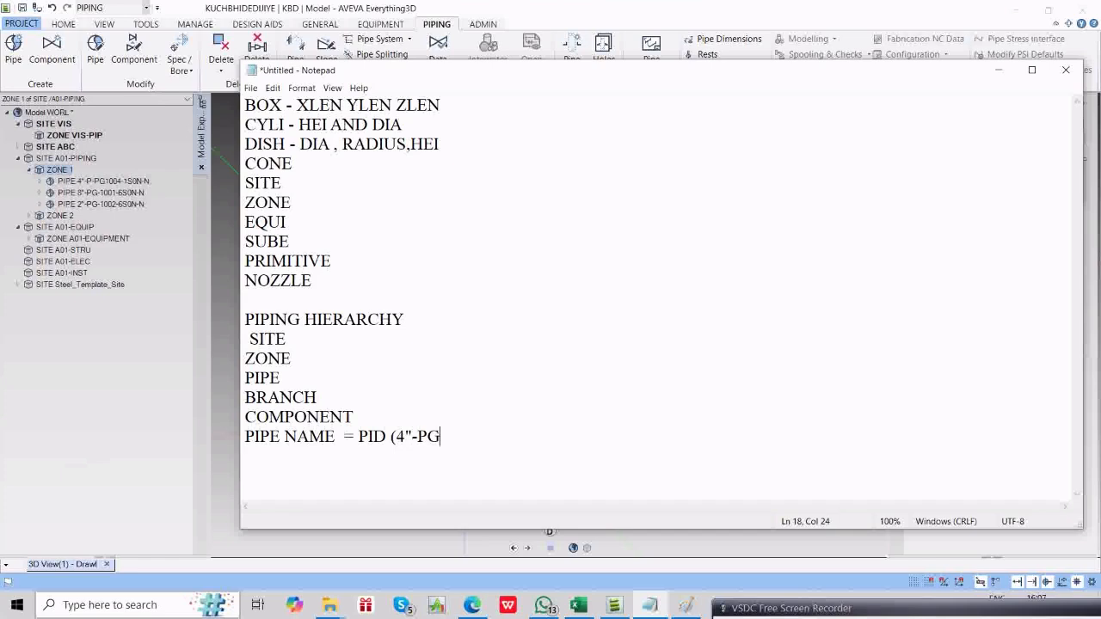
text(-1500-A1A-IH)
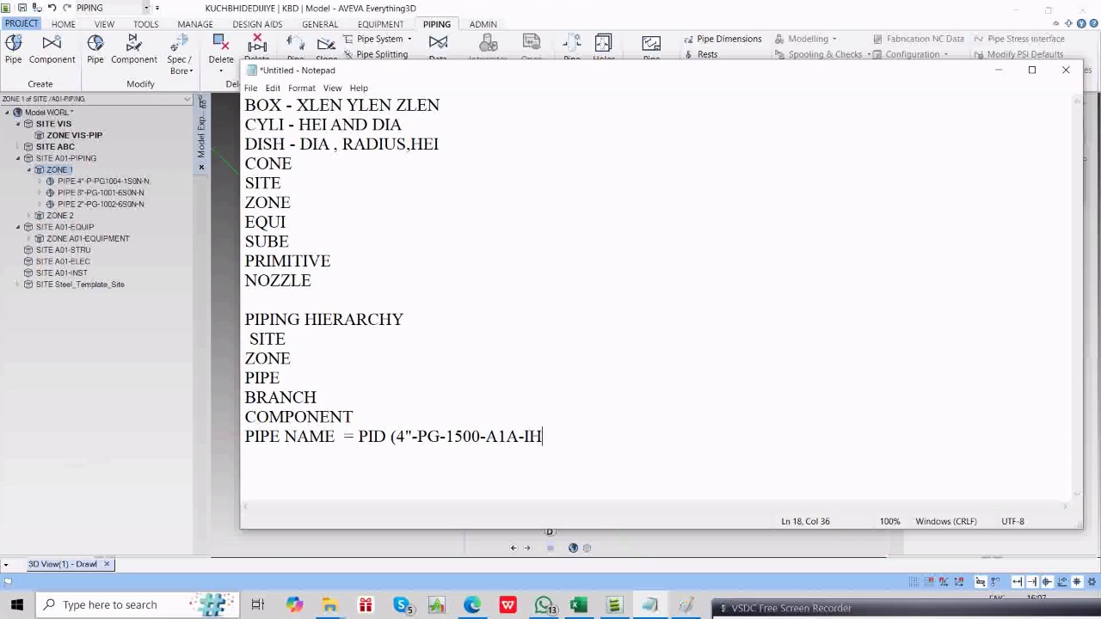
text())
Review the parts of the noted pipe name and enter 4"-PG-1500-A1A-IH as the new pipe's name in AVEVA Everything3D.
drag(414, 436, 445, 436)
mouse_move(521, 436)
mouse_down()
mouse_move(486, 436)
mouse_move(534, 436)
mouse_move(523, 436)
mouse_up()
drag(413, 436, 397, 436)
drag(550, 436, 395, 436)
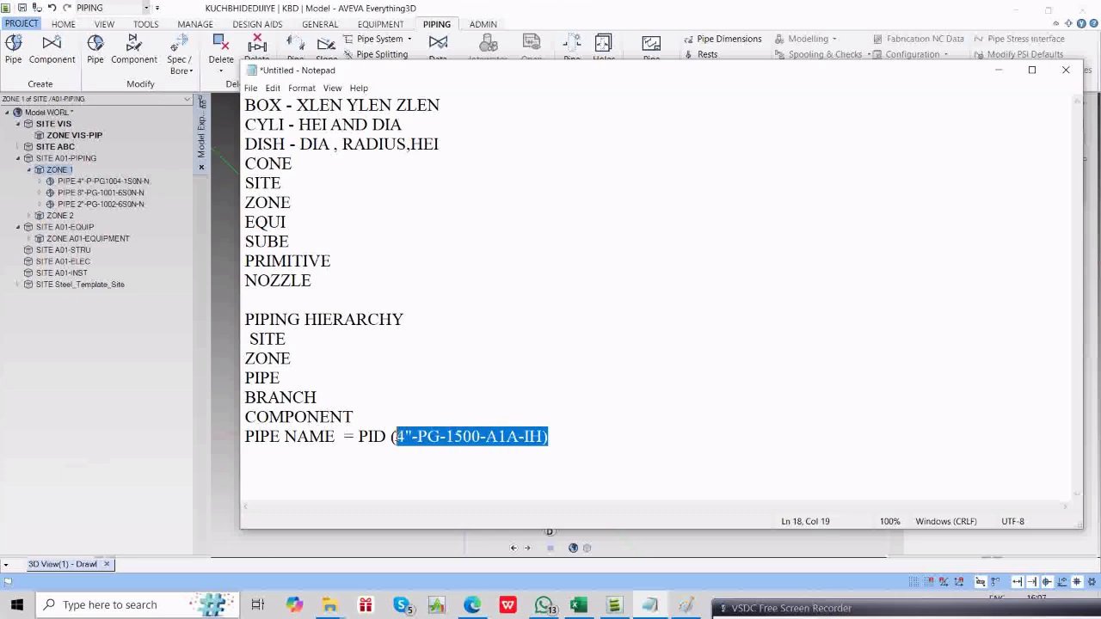
click(226, 357)
click(980, 123)
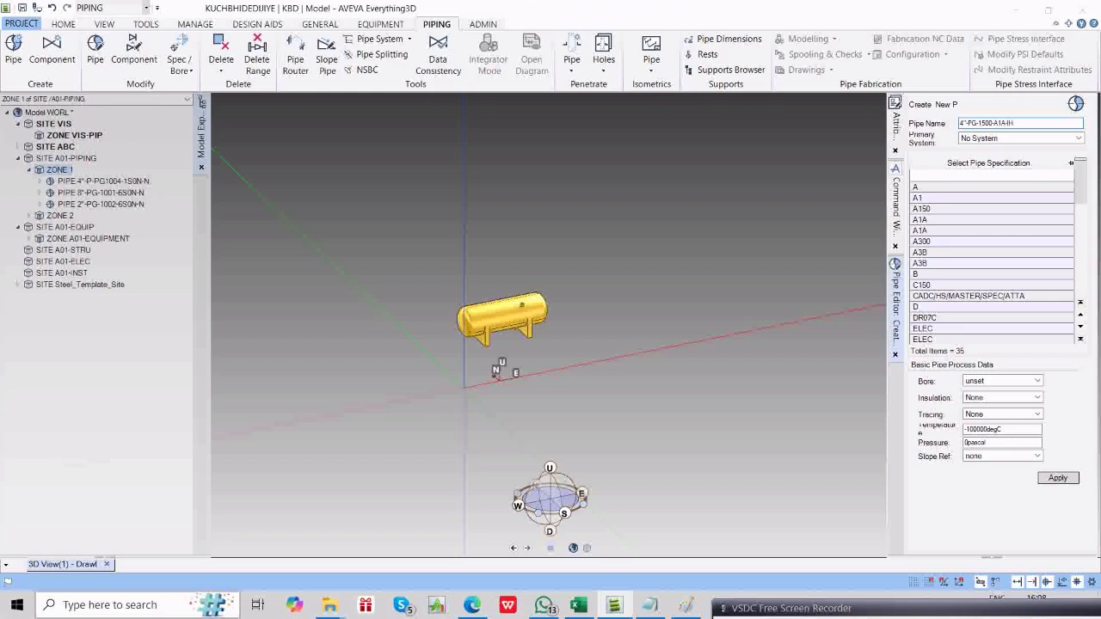
Choose the first A1A entry as the pipe specification and set the bore to 102mm.
click(929, 231)
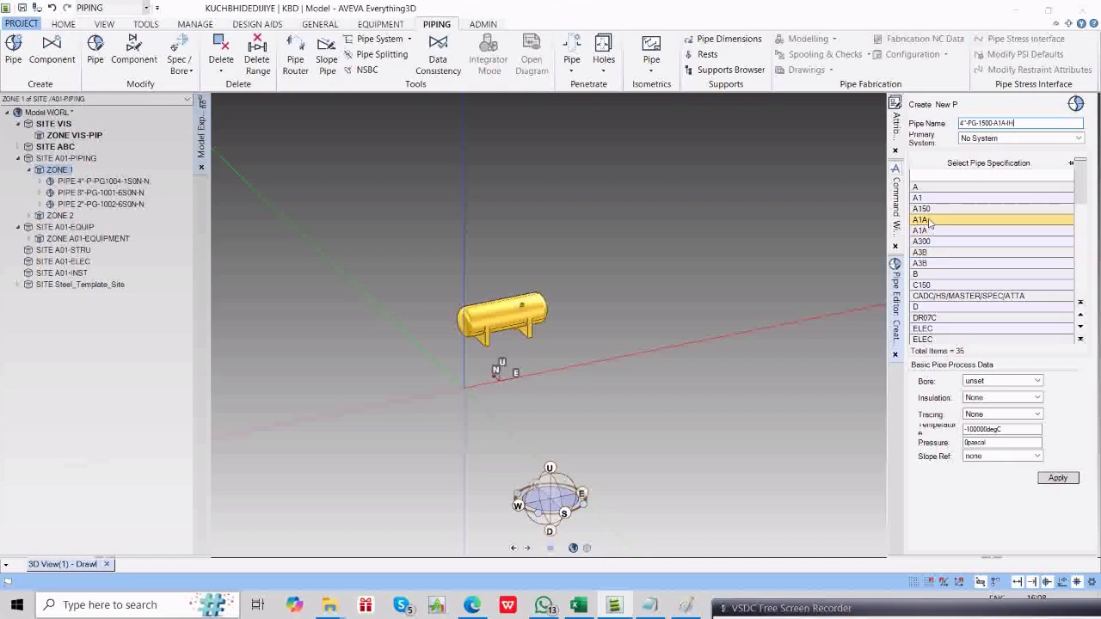
click(929, 221)
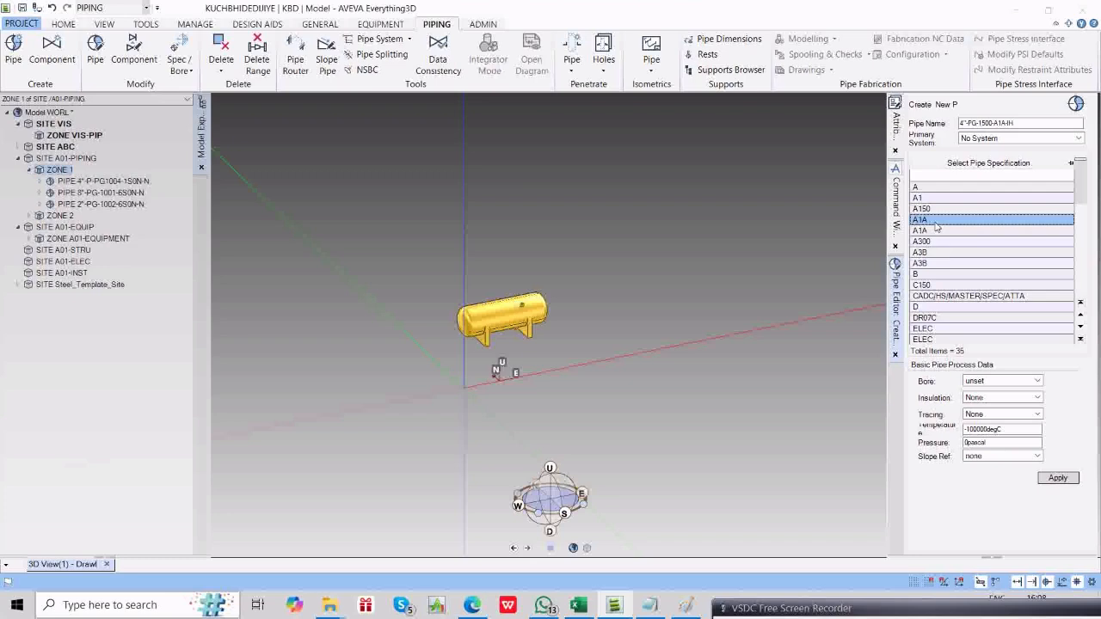
click(1003, 381)
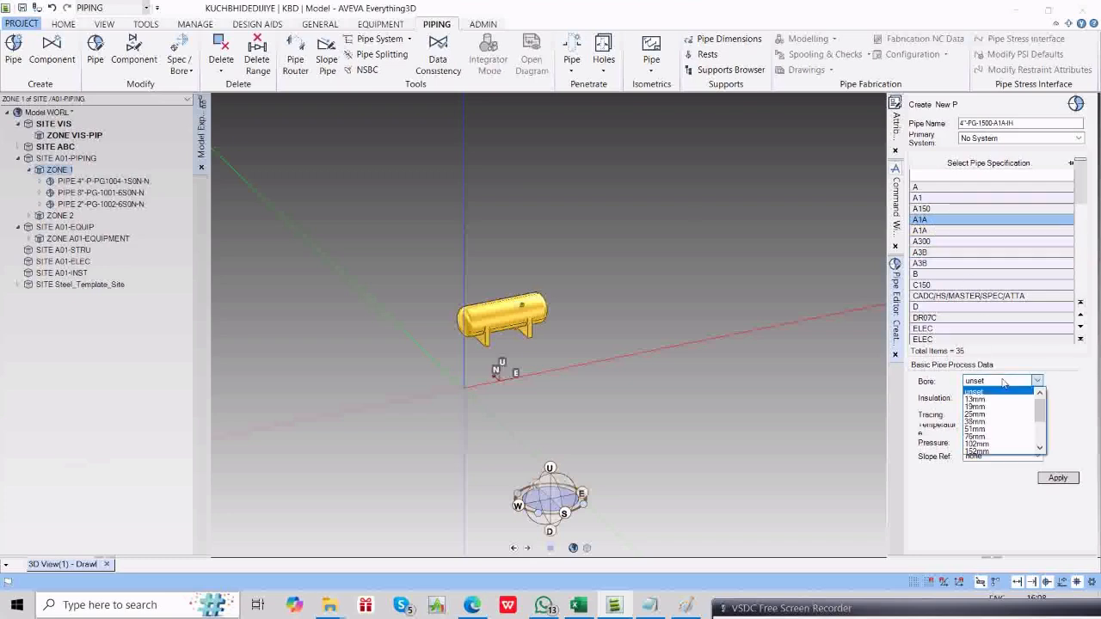
key(Down)
key(Down)
key(Down)
key(Down)
key(Down)
key(Down)
key(Down)
key(Return)
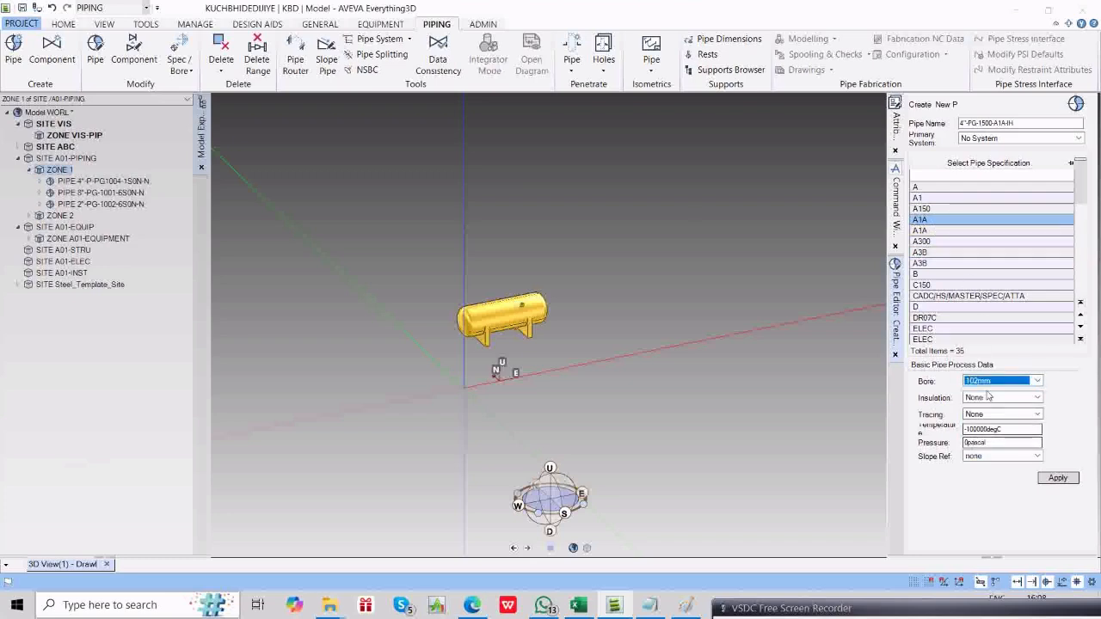
Set the new pipe's insulation to IH.
click(989, 397)
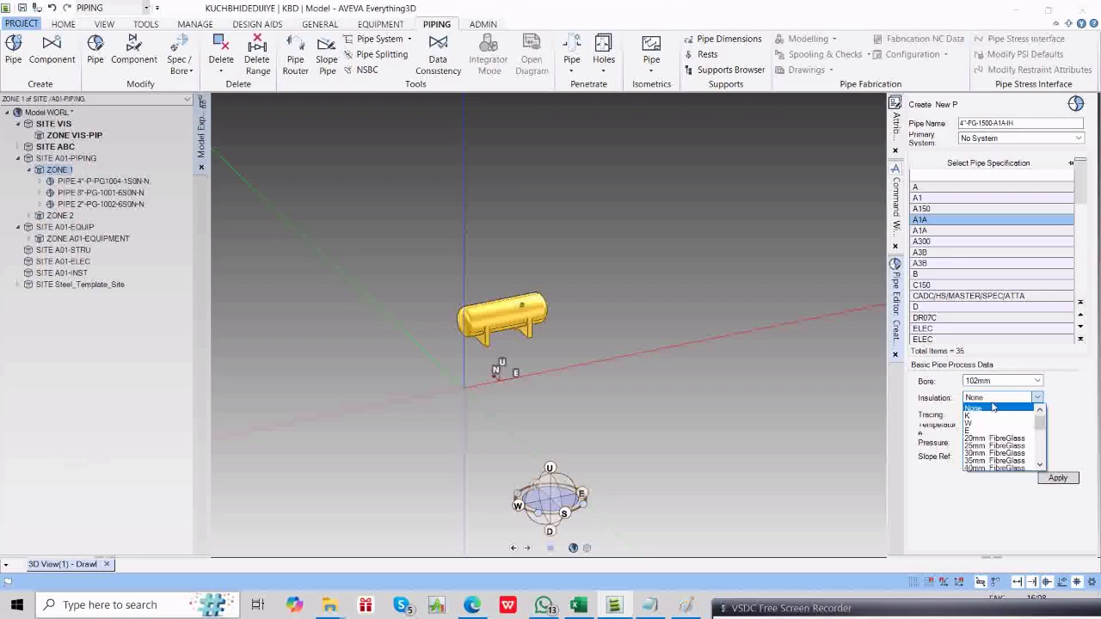
scroll(995, 439, down, 5)
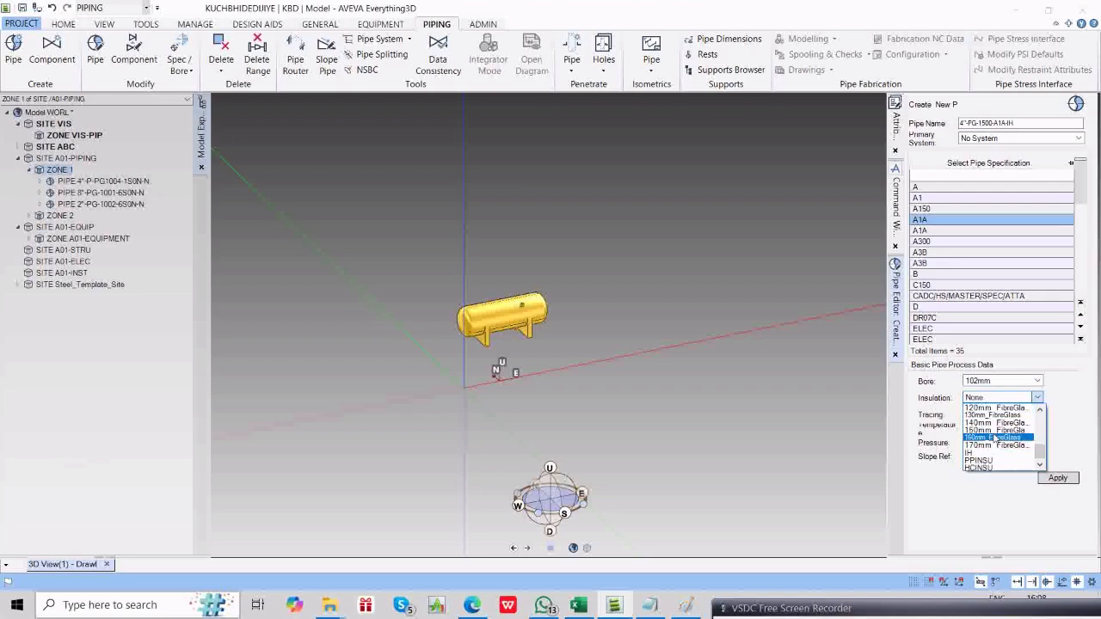
click(972, 453)
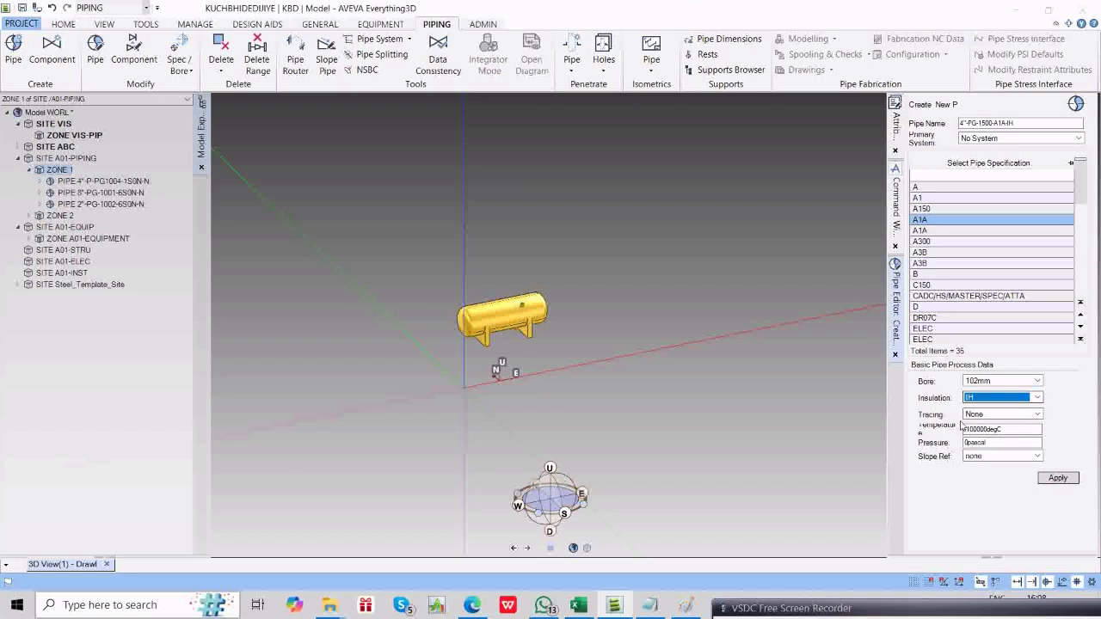
Set the new pipe's temperature to 100degC and create the pipe with the entered settings.
drag(1005, 430, 959, 433)
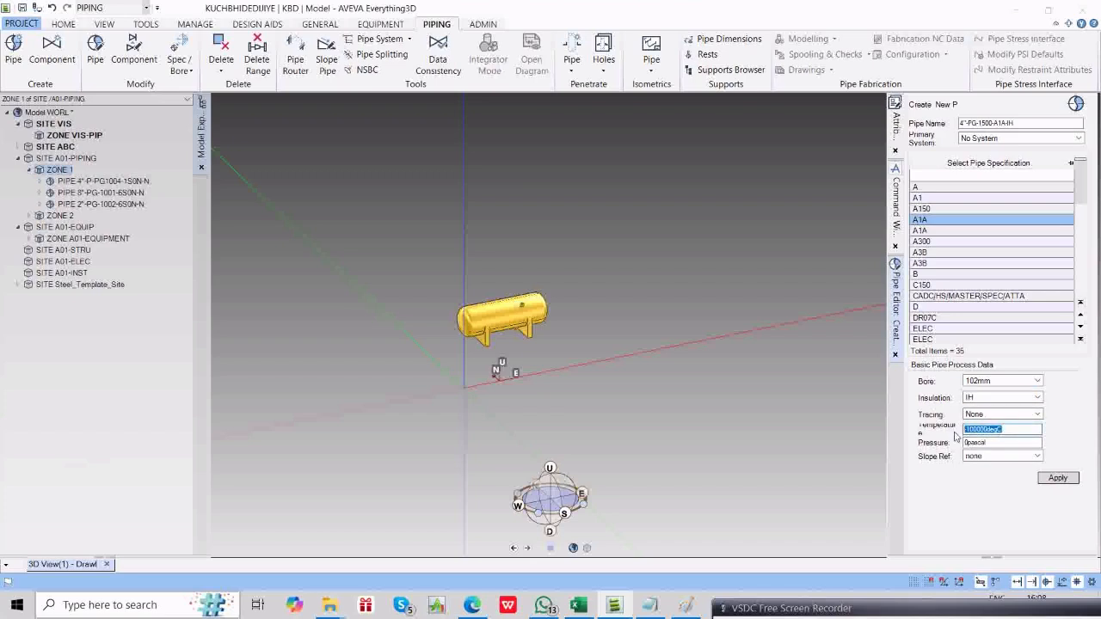
text(100degC)
key(Tab)
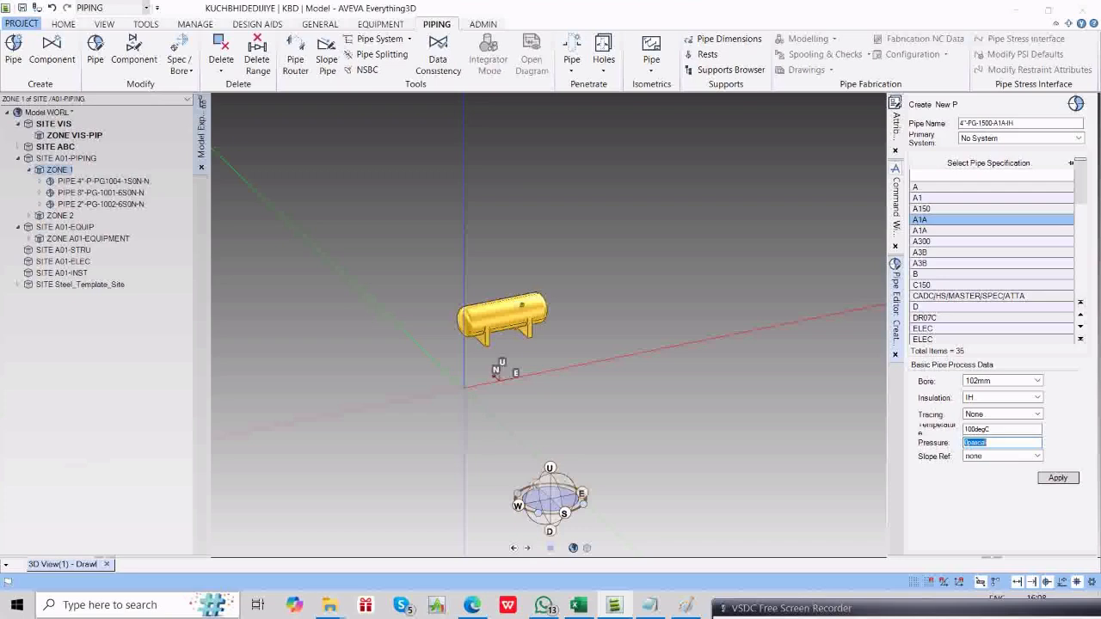
click(1054, 479)
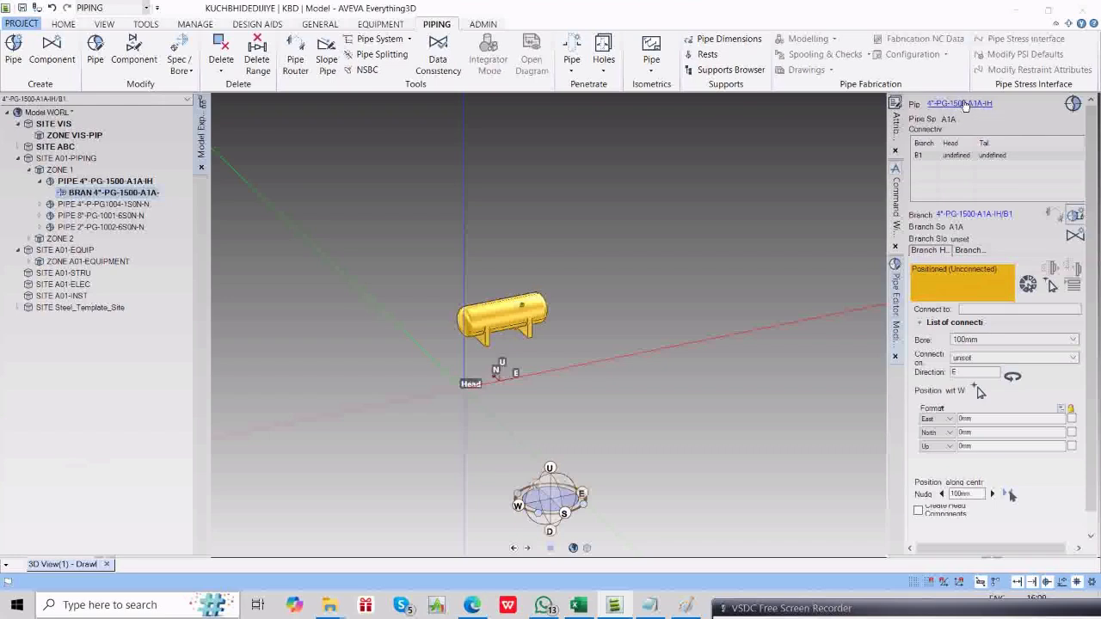
Review the new pipe's settings and try to create components in its branch before returning to the branch definition.
click(963, 104)
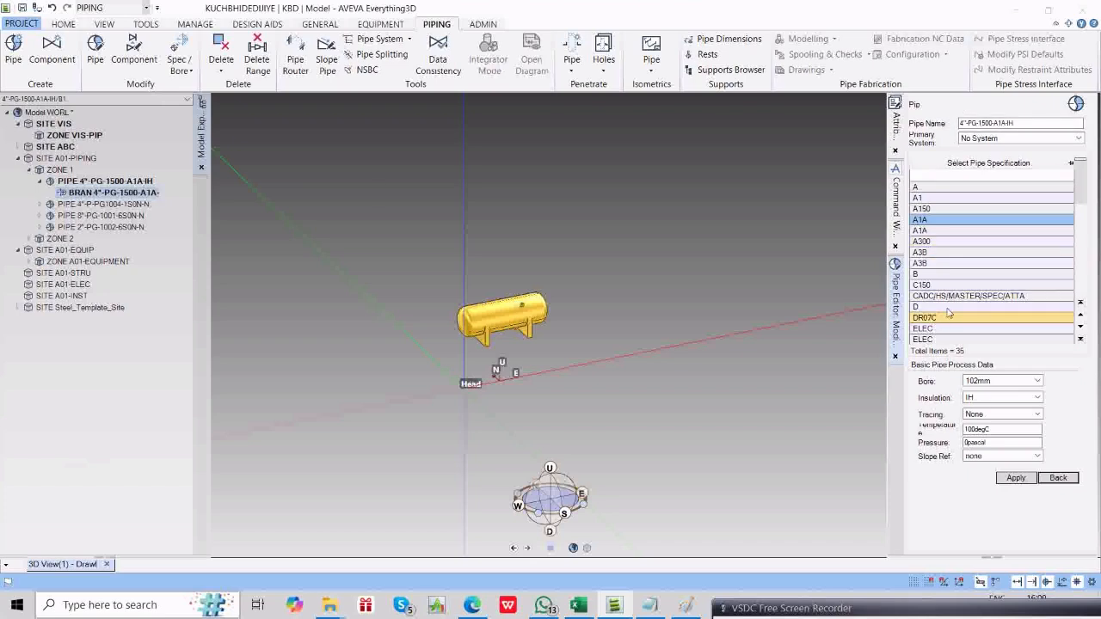
click(45, 62)
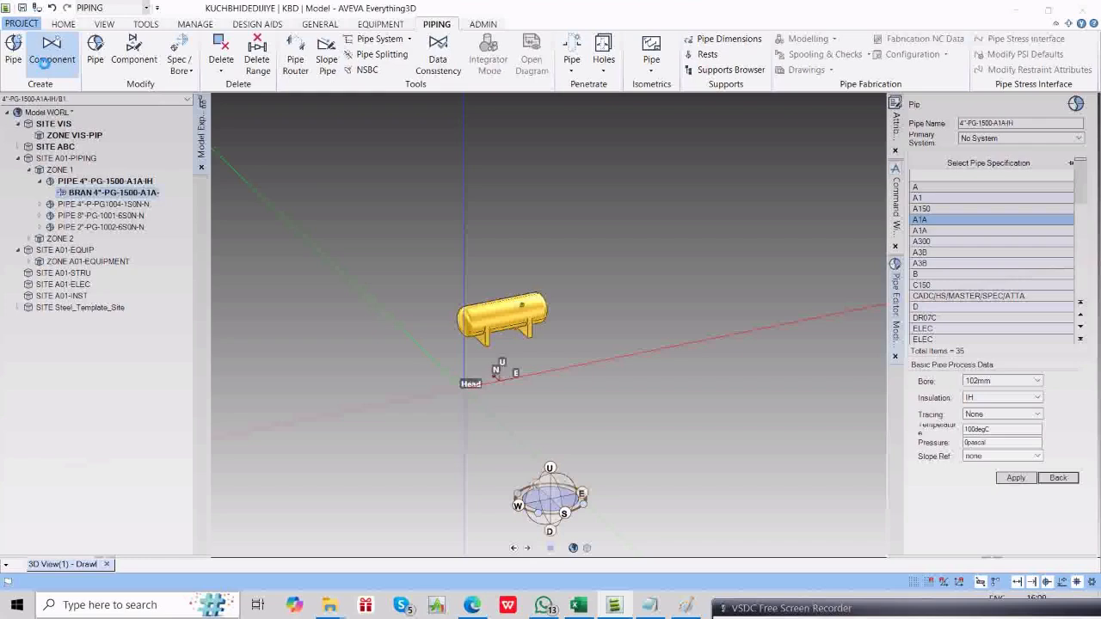
click(1051, 479)
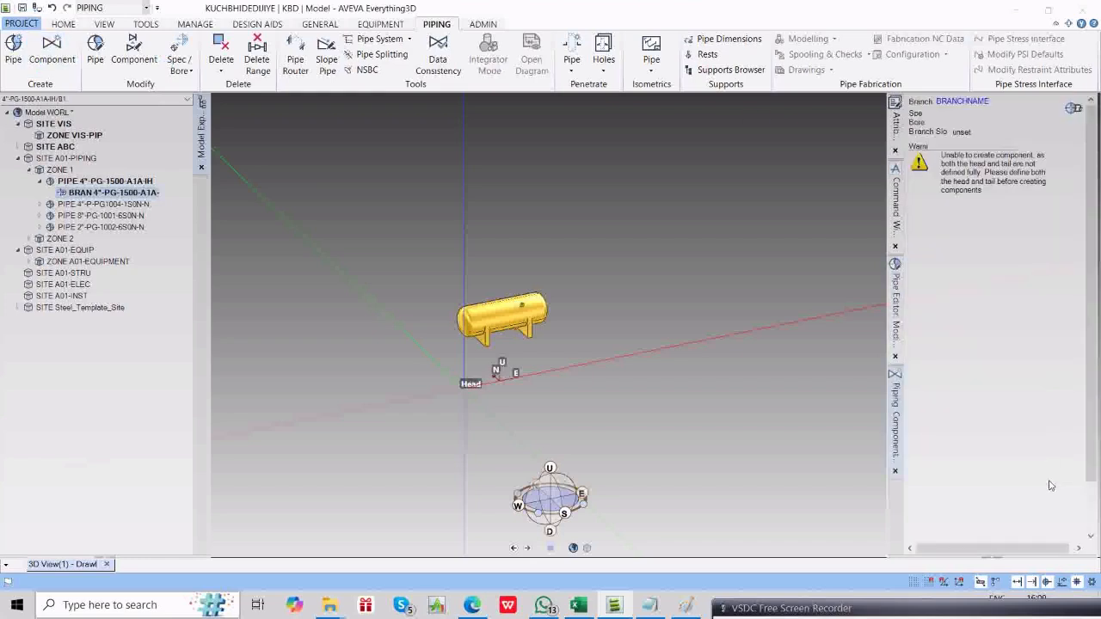
click(952, 102)
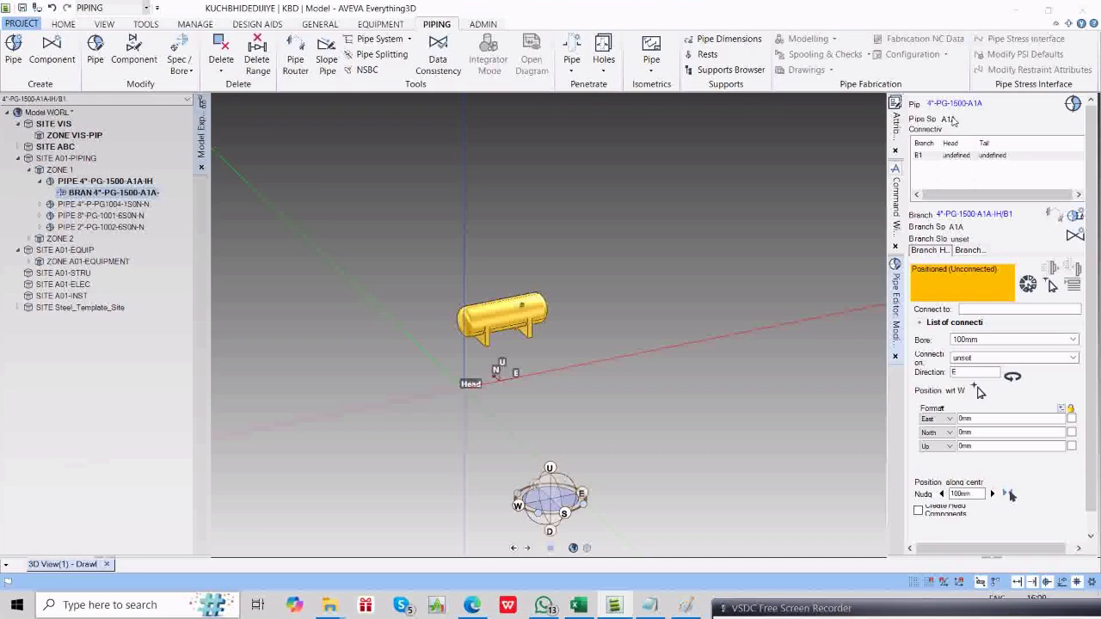
Review the settings of branch B1 and apply the first A1A entry as its branch specification.
click(928, 157)
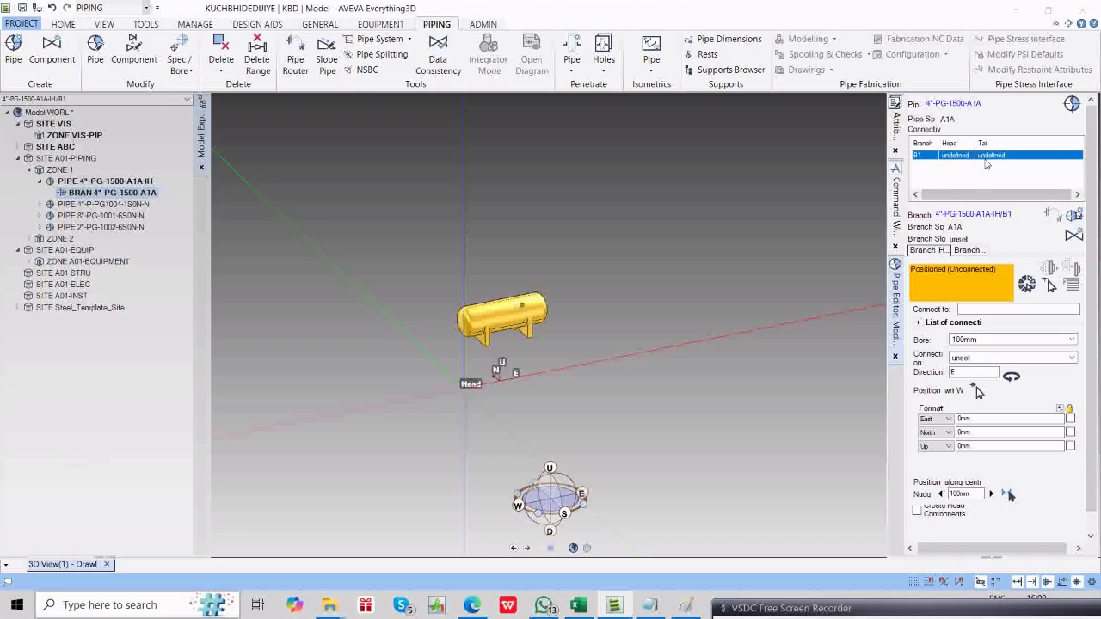
click(965, 217)
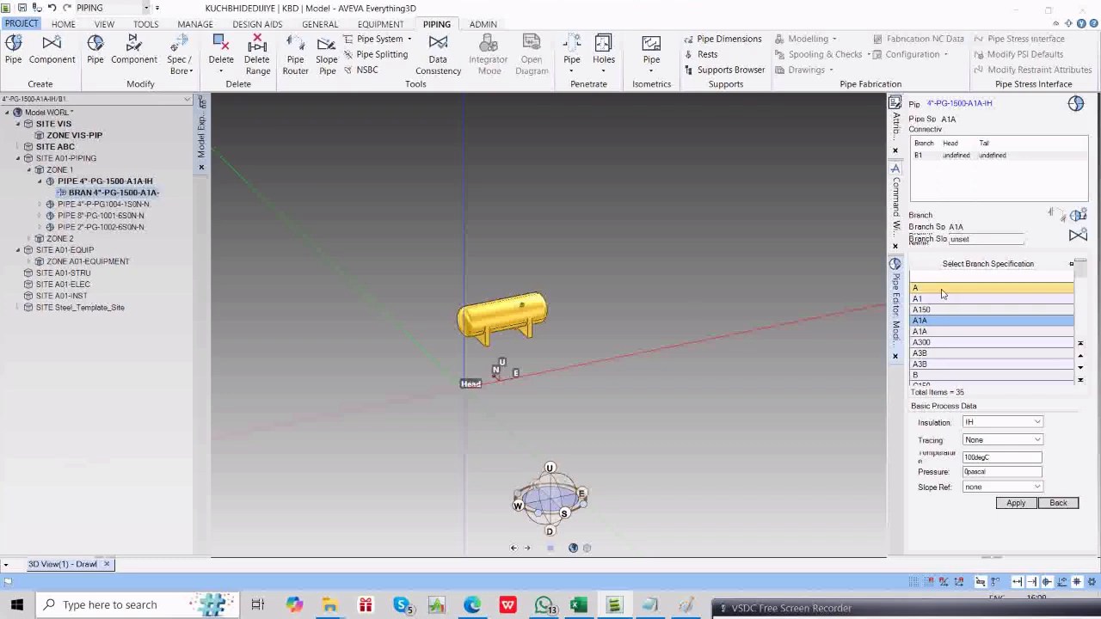
click(1058, 503)
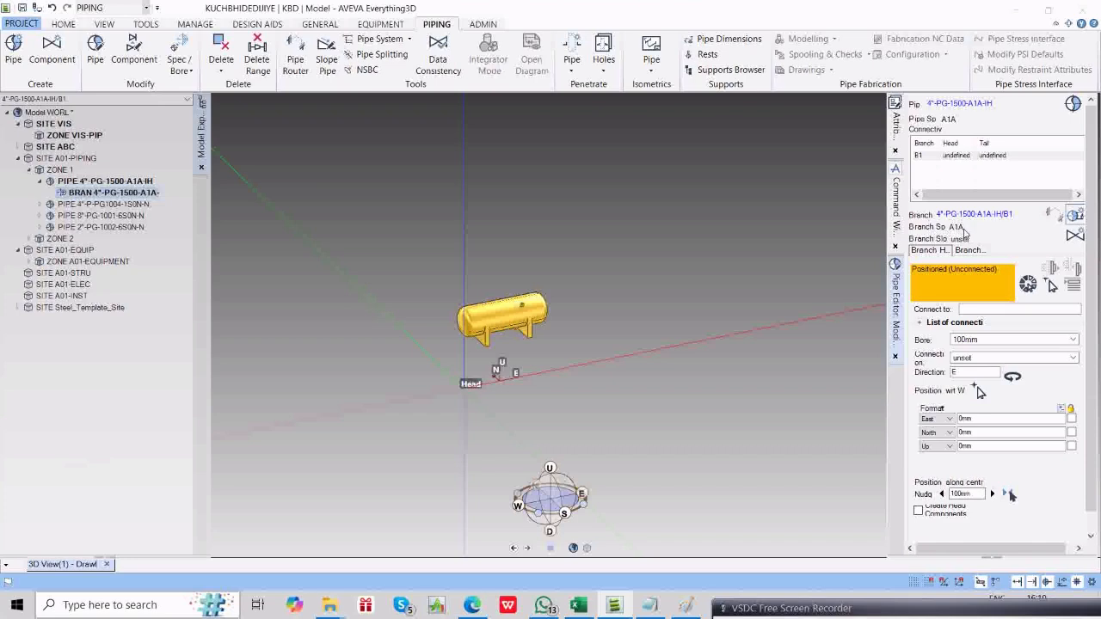
click(963, 228)
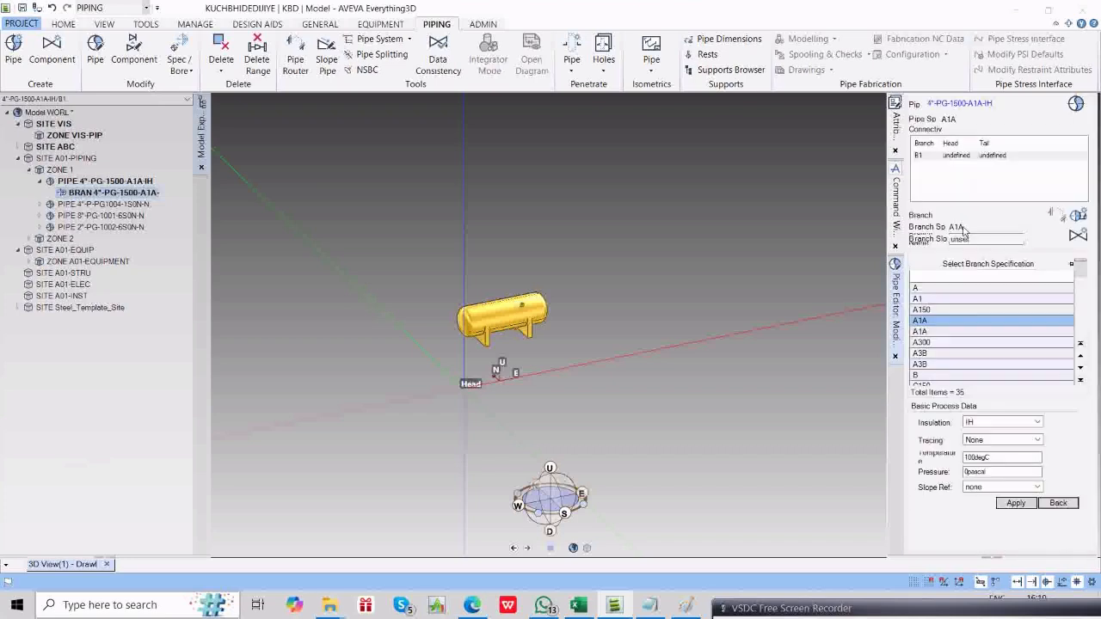
click(935, 322)
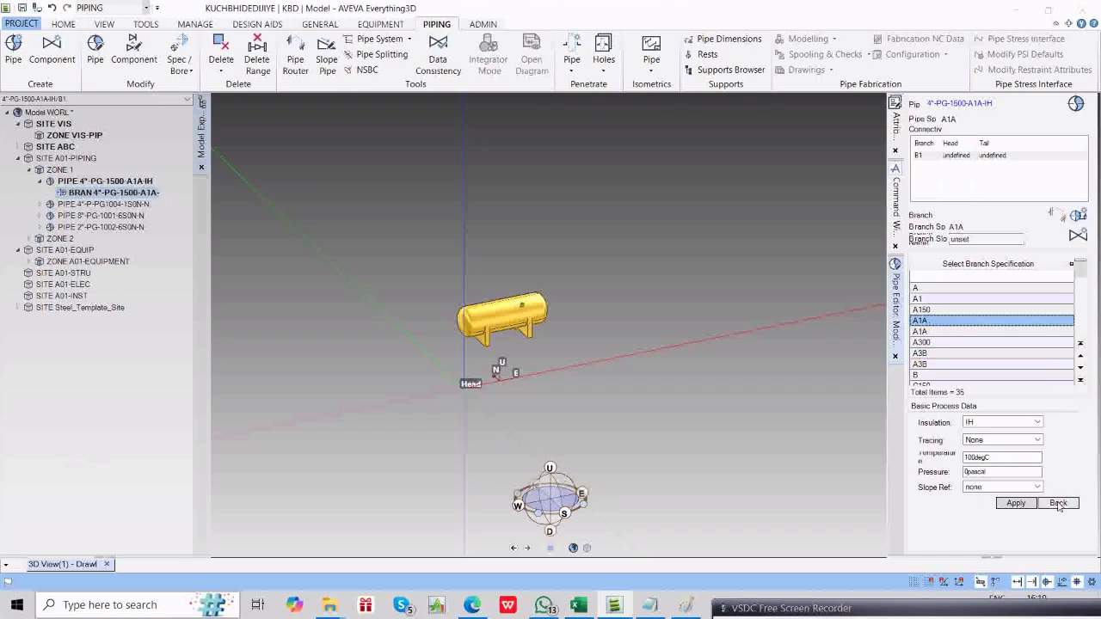
click(1016, 503)
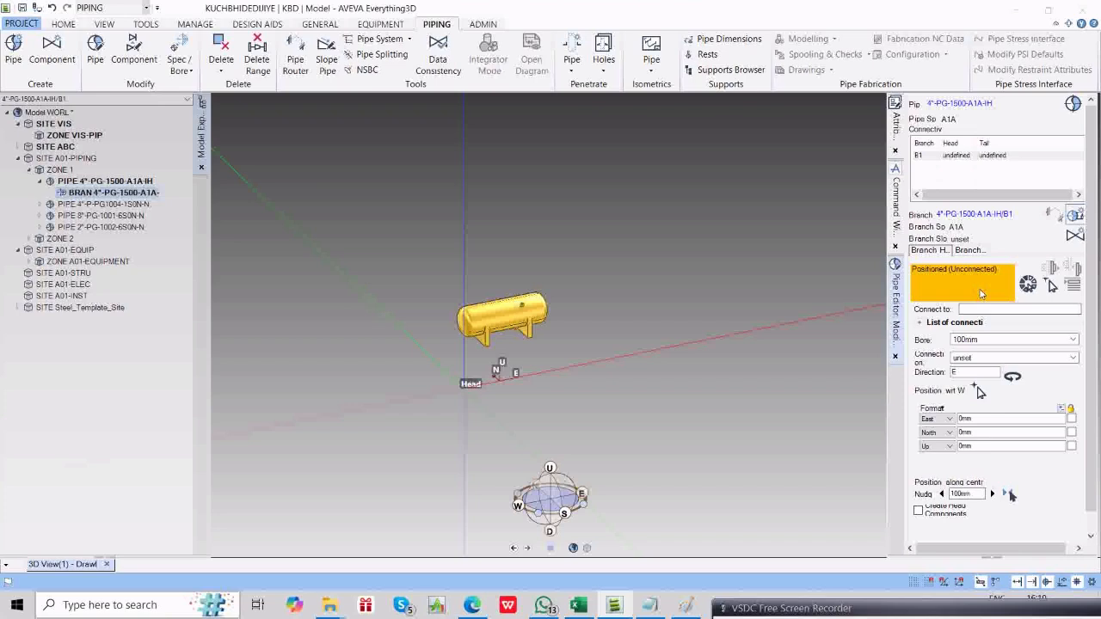
Connect the head of branch B1 to nozzle N1 on the side of vessel D-10001.
click(933, 256)
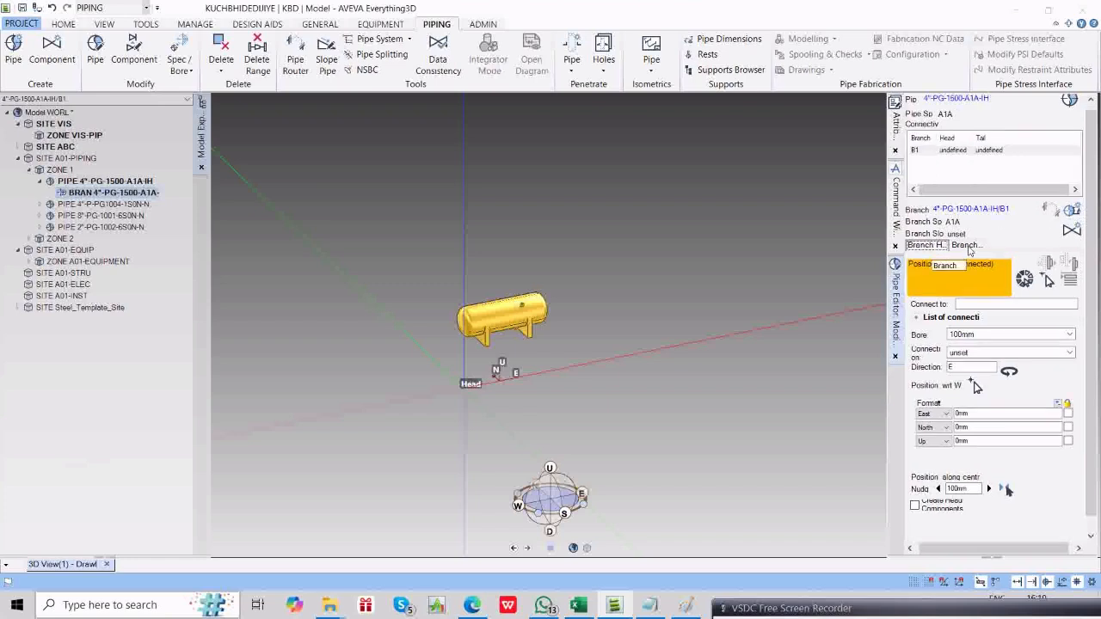
click(967, 251)
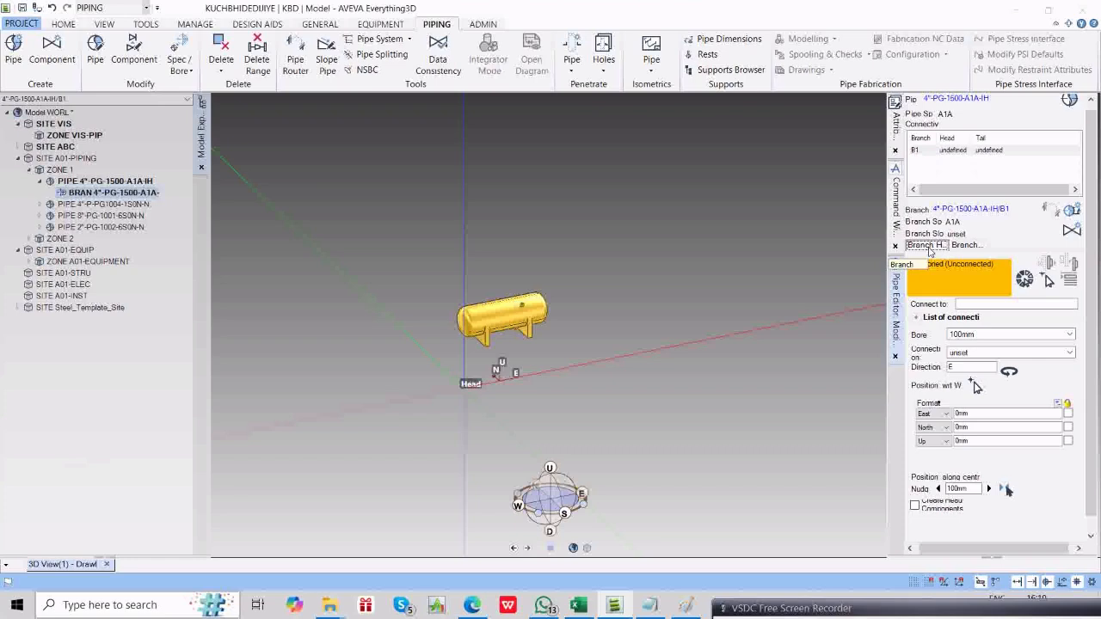
click(927, 247)
click(944, 282)
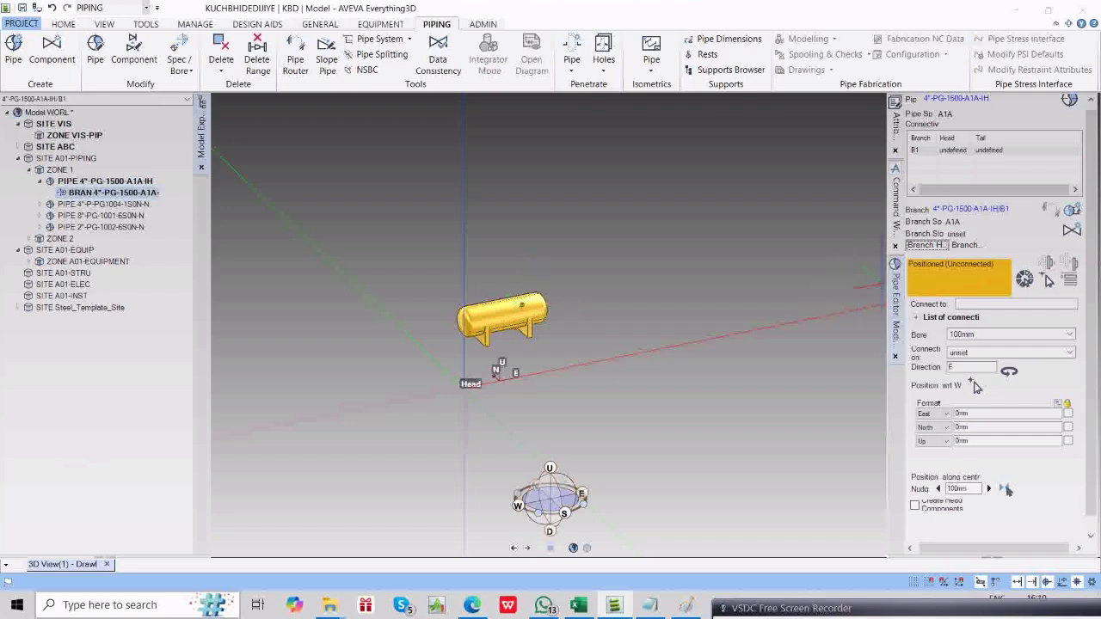
click(931, 248)
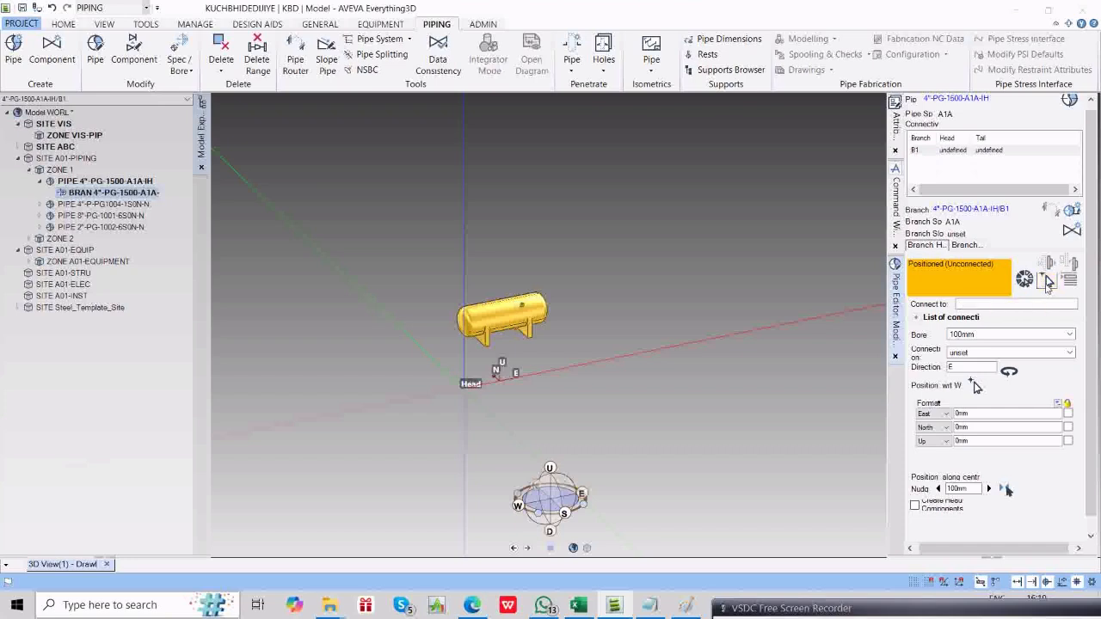
click(1047, 282)
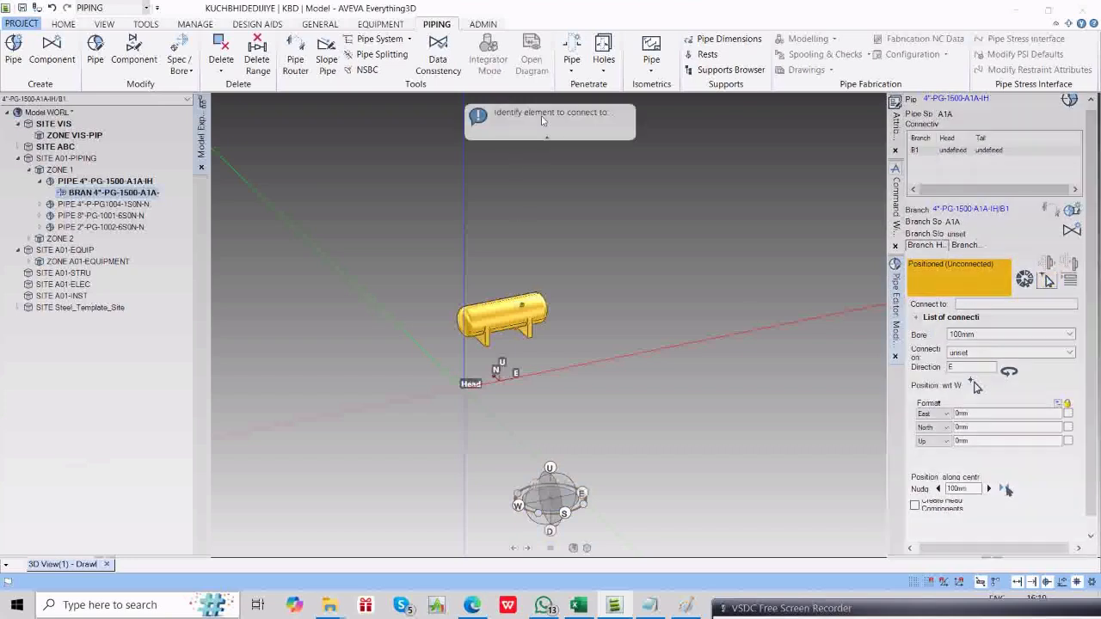
scroll(516, 295, up, 3)
scroll(520, 298, up, 3)
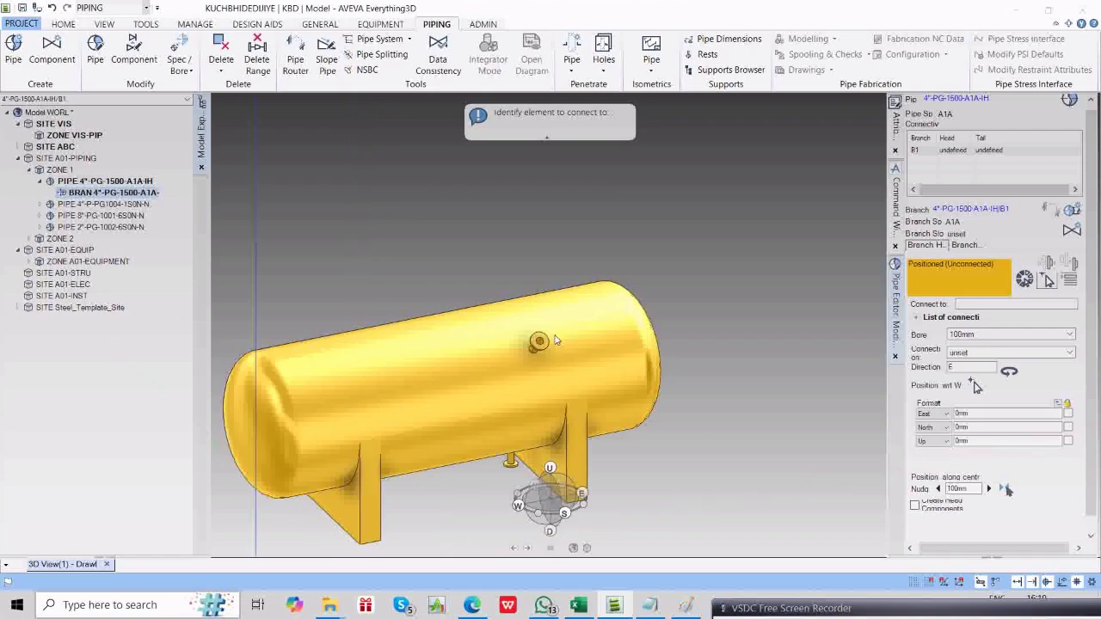
click(536, 343)
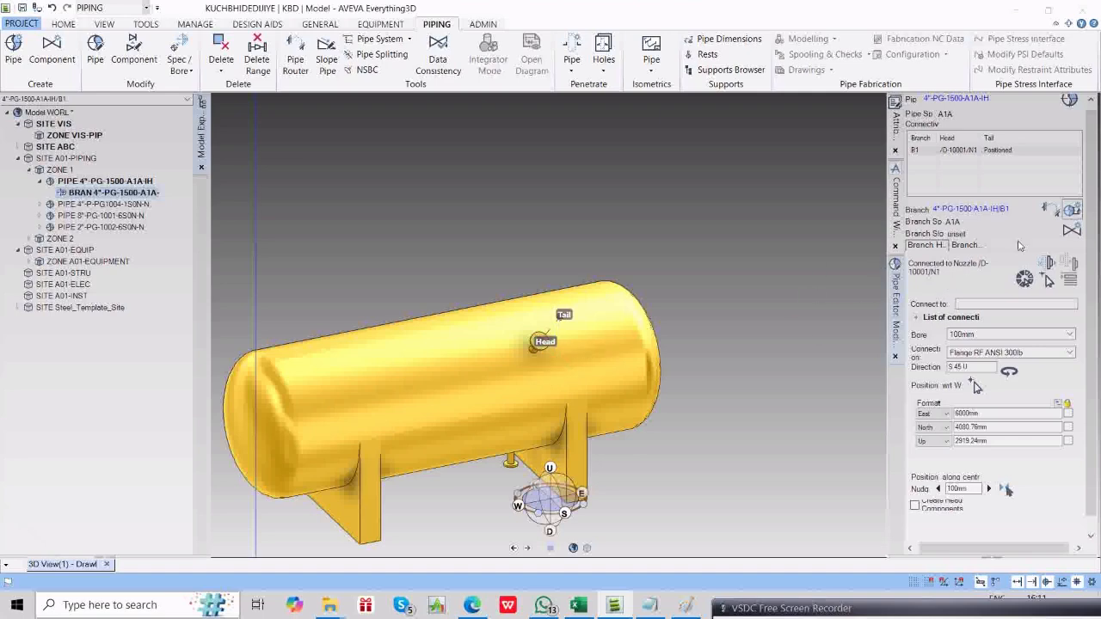
Connect the tail of branch B1 to the nozzle on the underside of vessel D-10001.
click(965, 246)
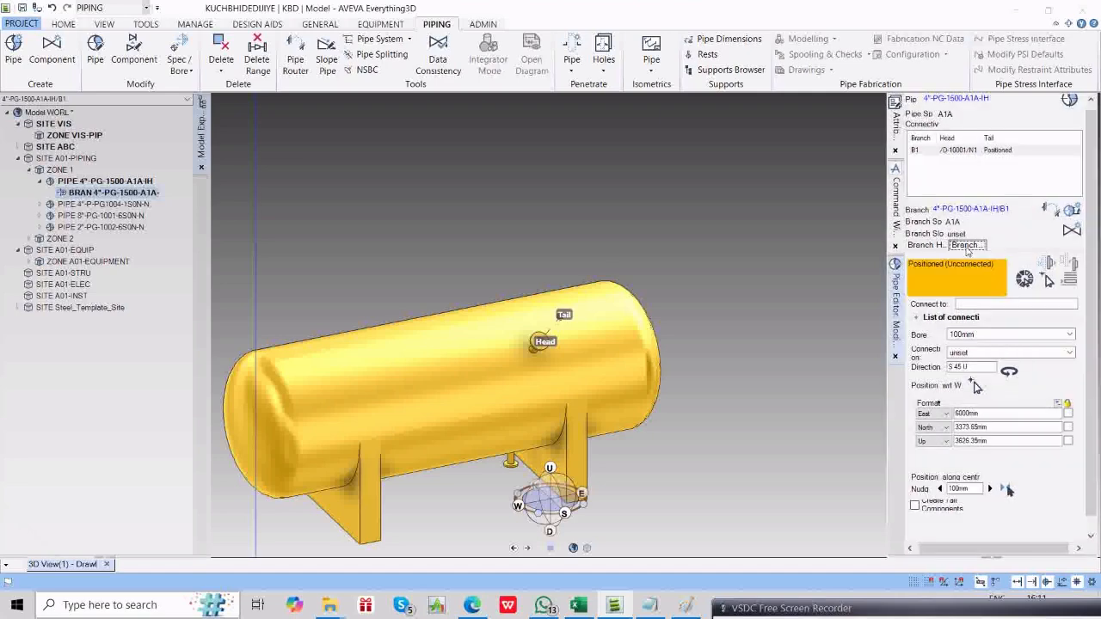
click(1046, 282)
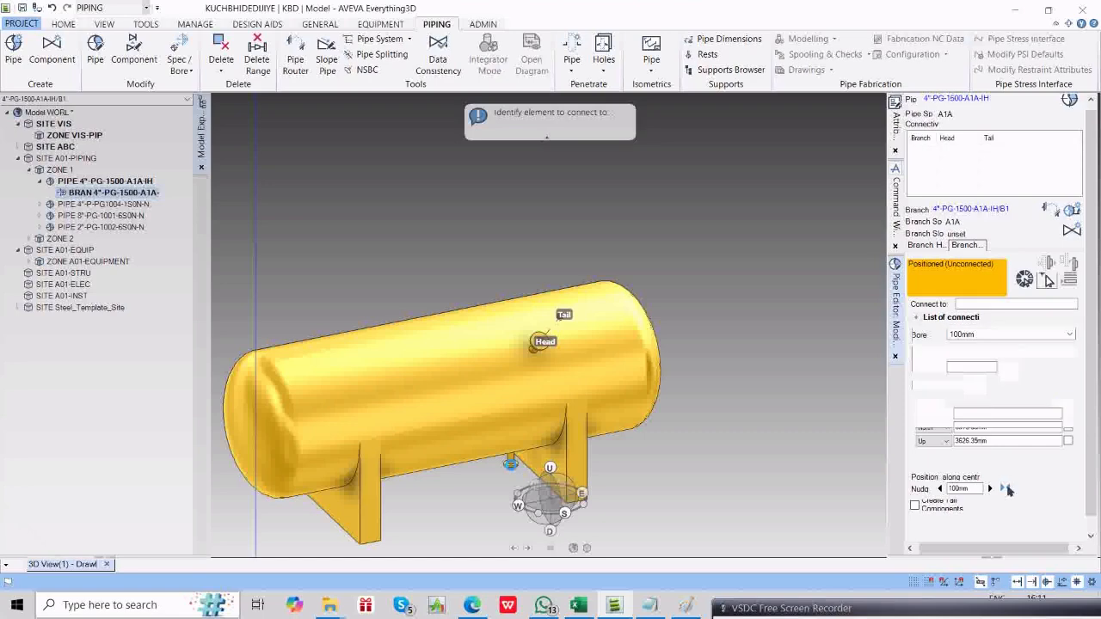
click(510, 462)
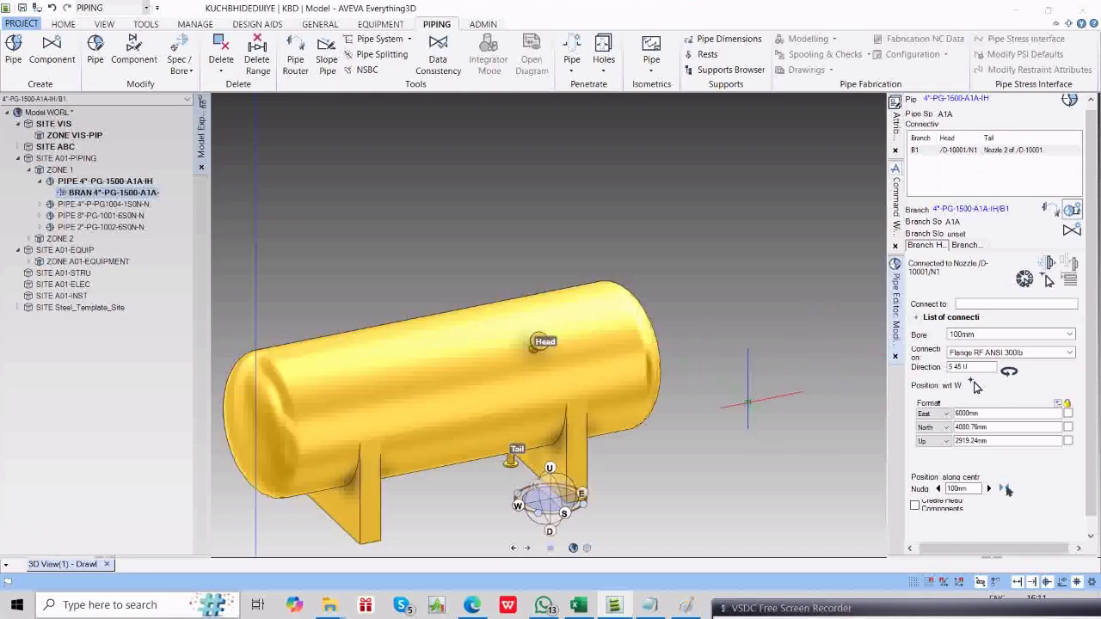
Start component creation for branch B1 and review the available standard and additional component types.
click(93, 181)
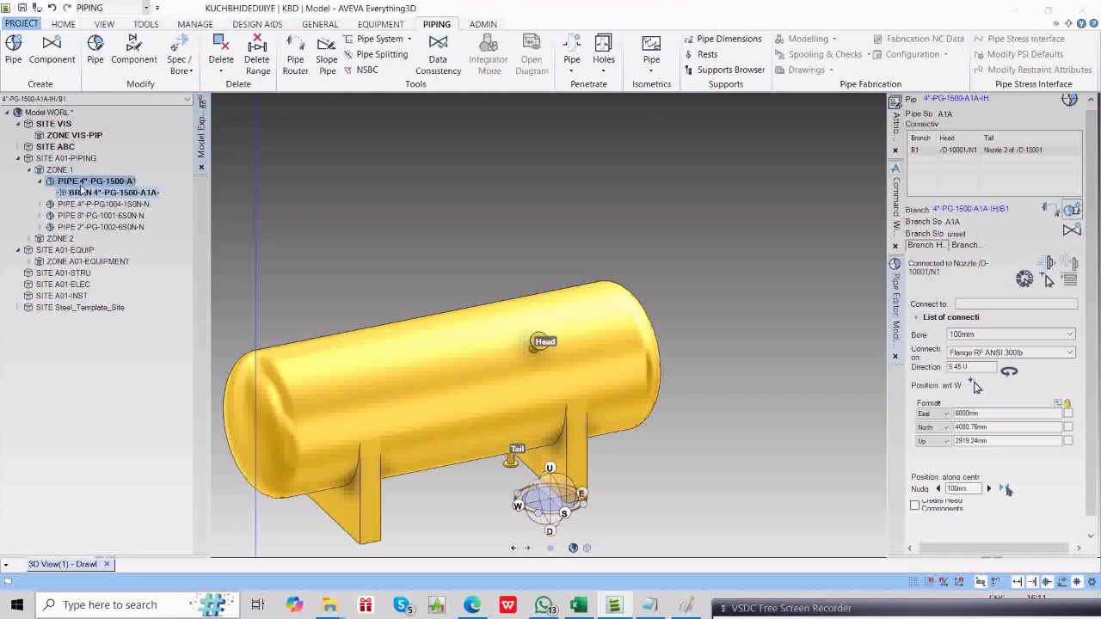
click(82, 194)
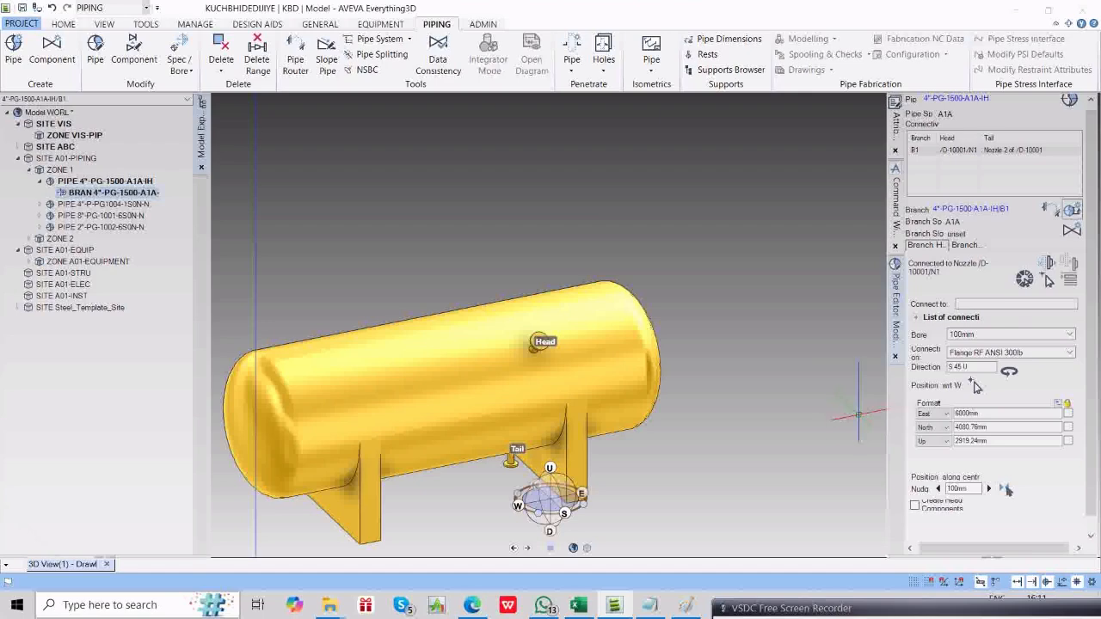
click(932, 247)
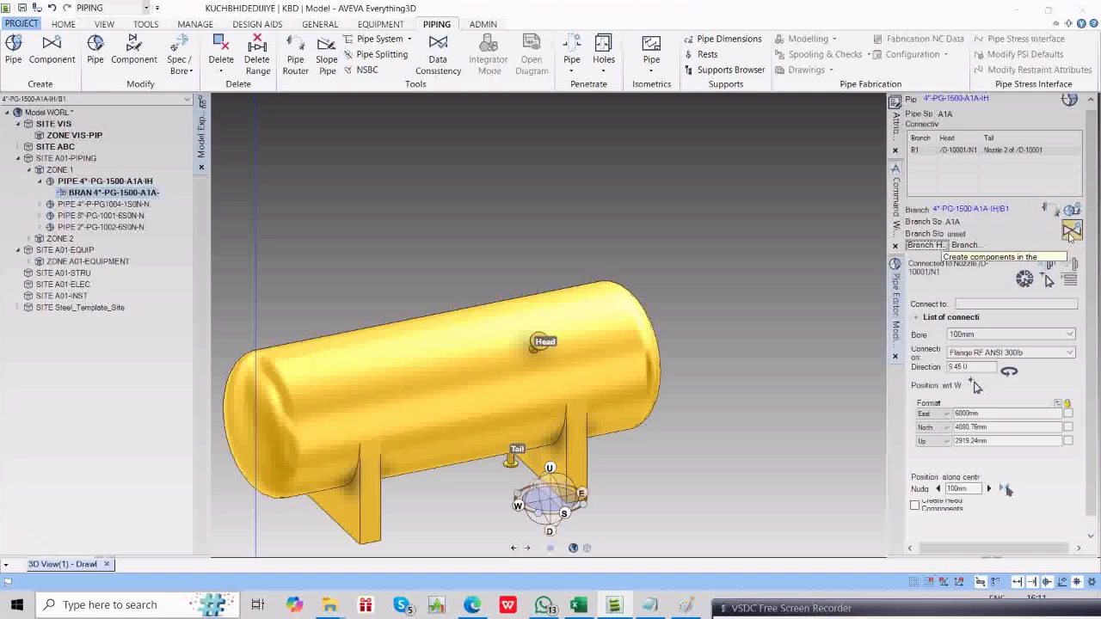
click(1071, 232)
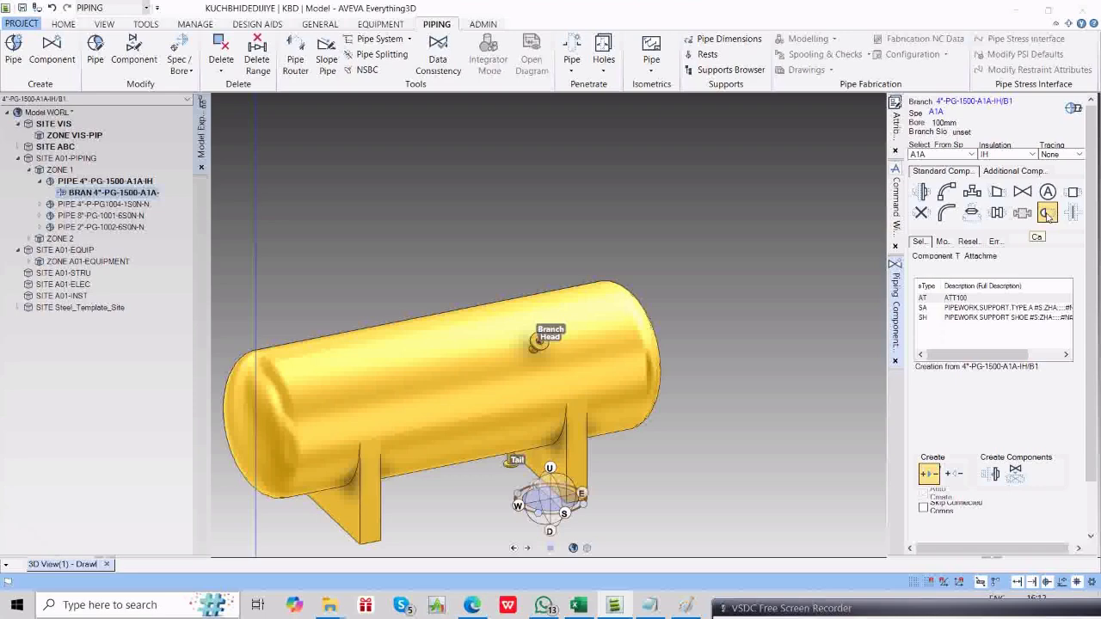
click(1009, 176)
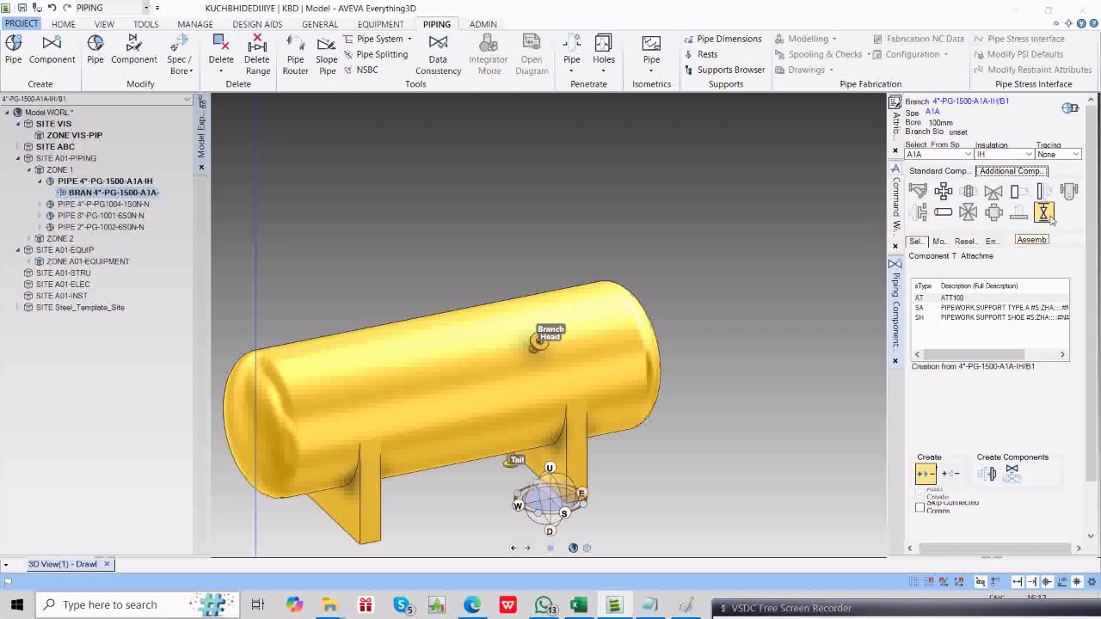
click(937, 171)
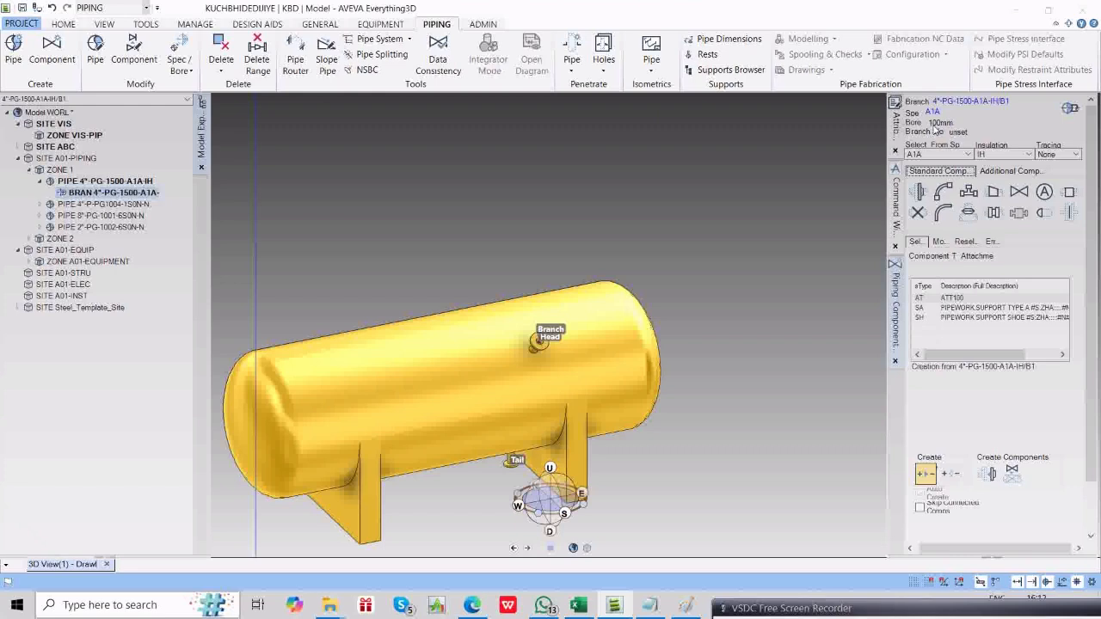
Create the G gasket, RF 1.5MM ANSI B16.5 #150, at the branch head and dismiss the connection error.
click(1067, 215)
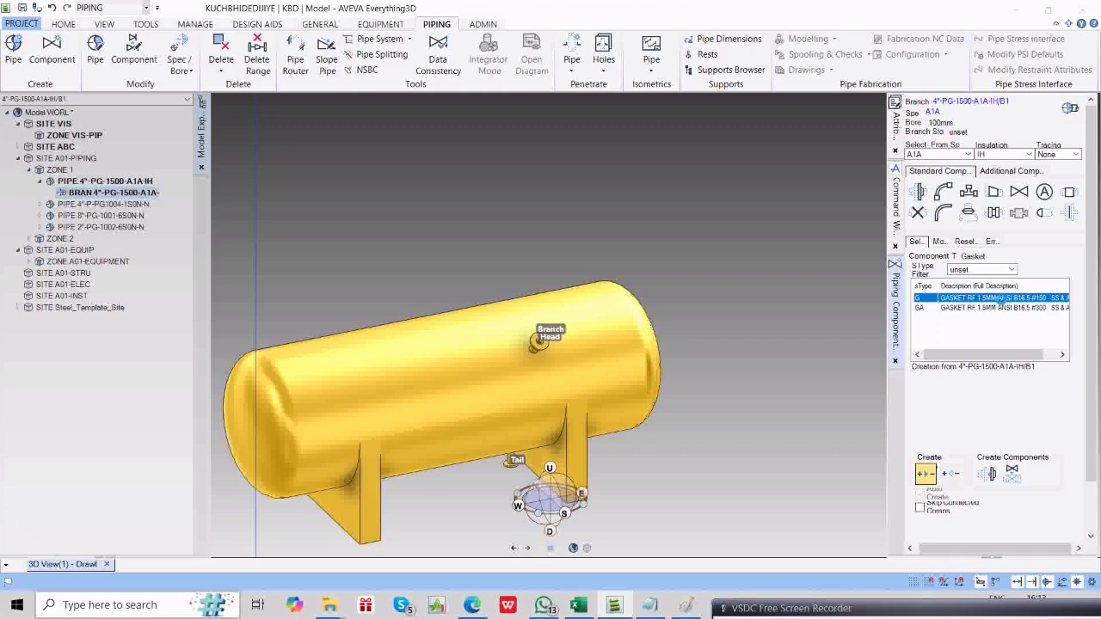
click(992, 475)
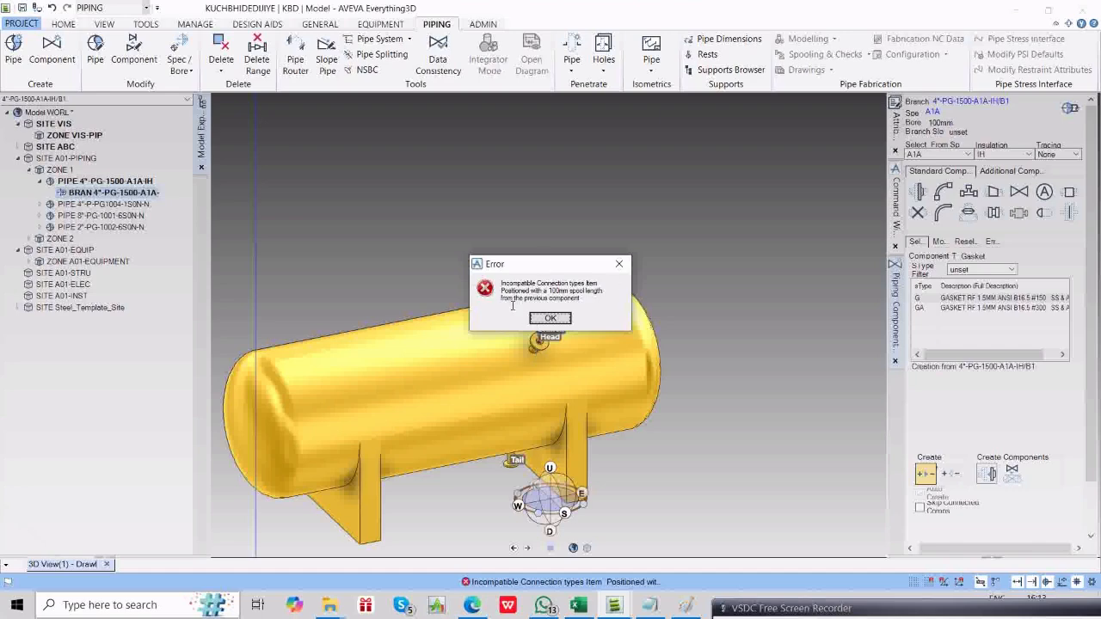
click(555, 321)
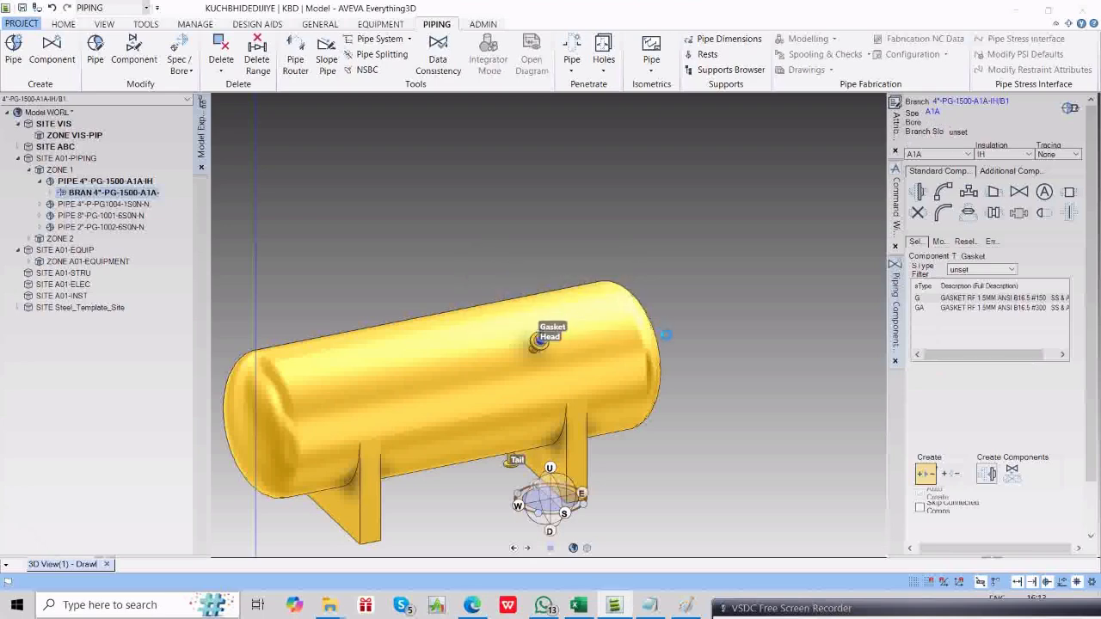
Turn off the insulation and obstruction translucency in the graphics representation settings and apply the change.
scroll(547, 336, up, 5)
middle_drag(570, 277, 603, 241)
scroll(603, 242, up, 3)
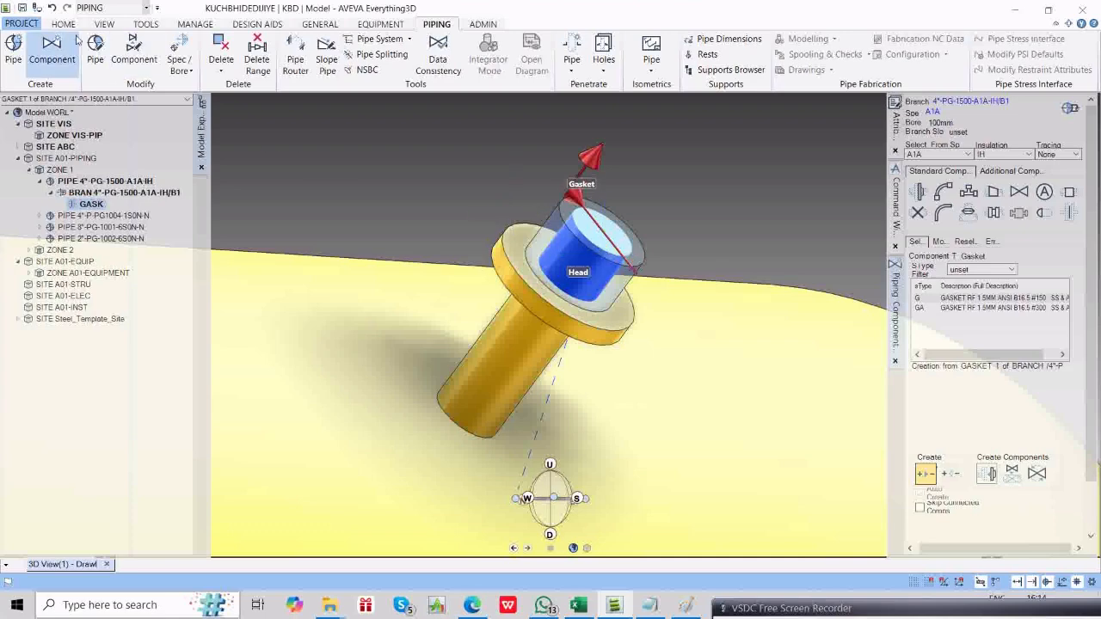
click(104, 26)
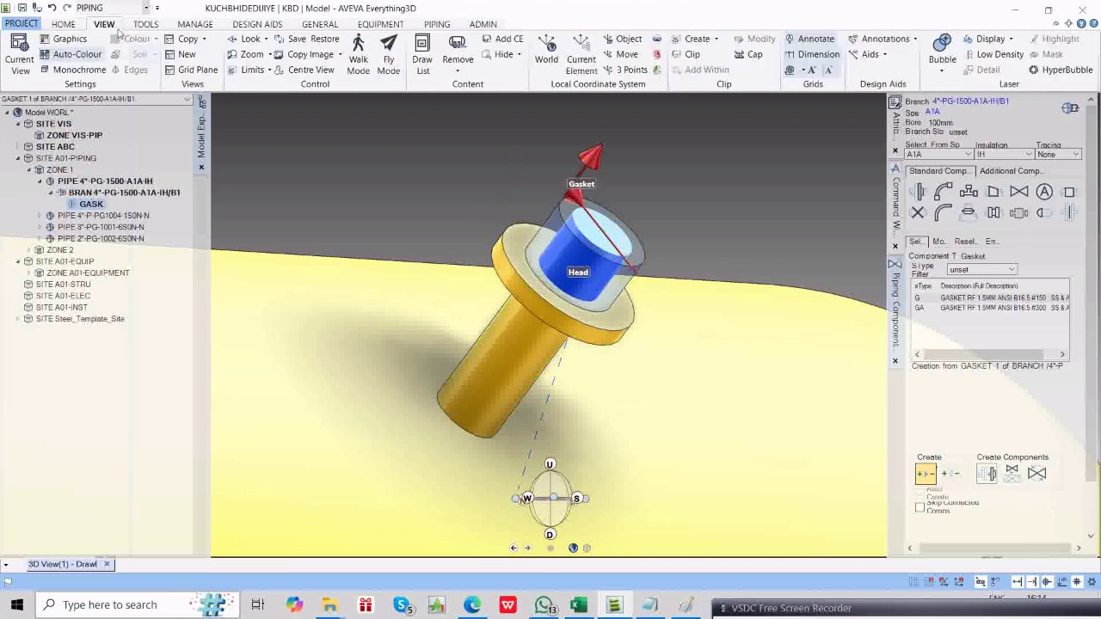
click(69, 39)
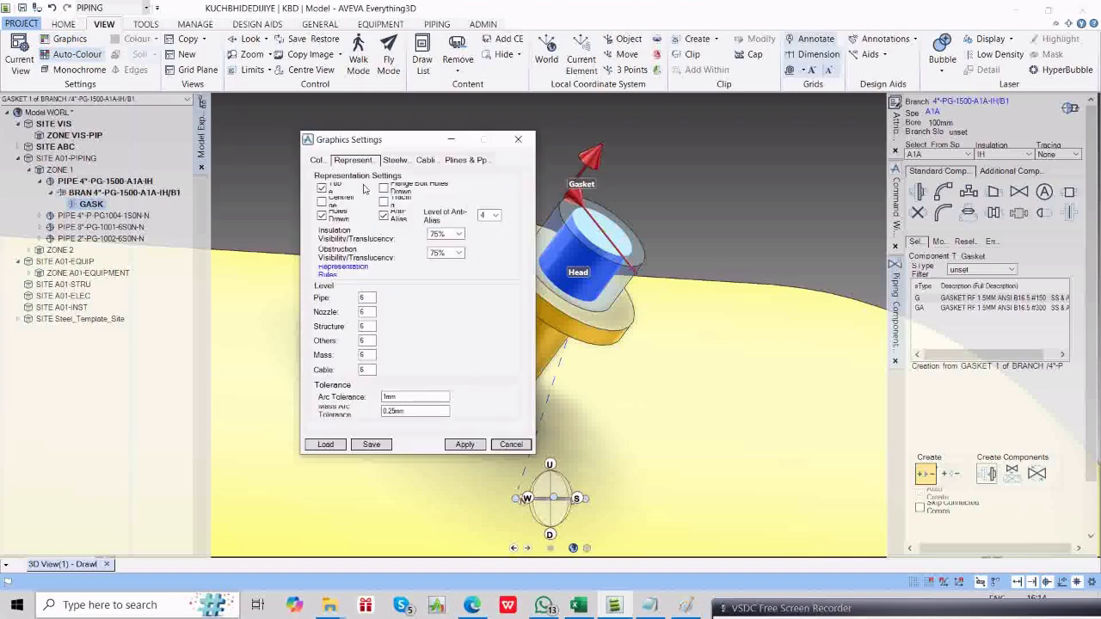
click(460, 235)
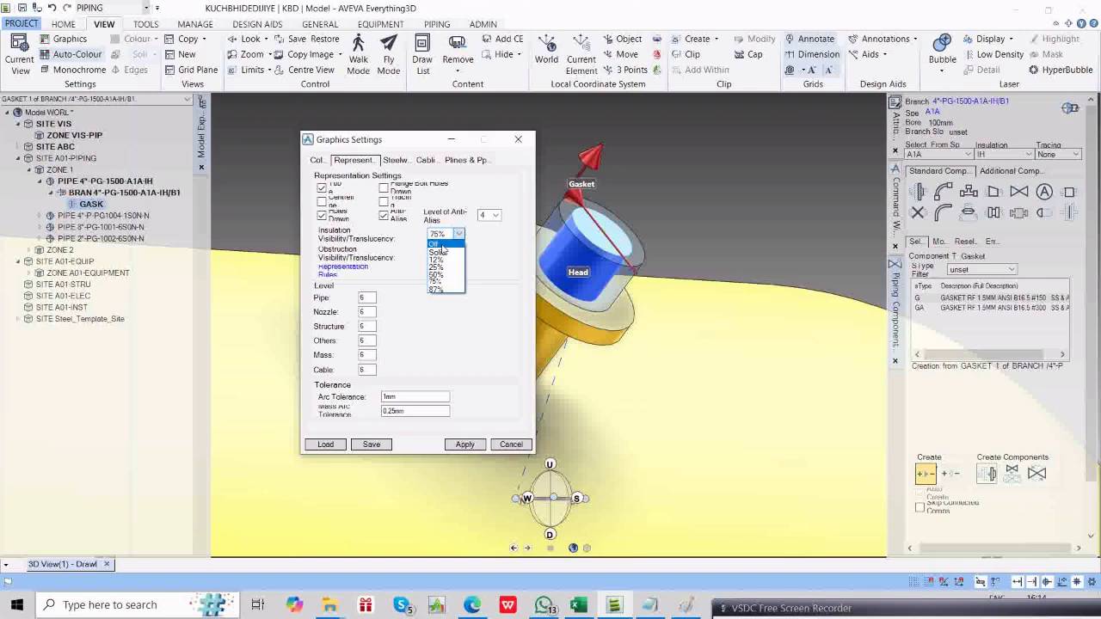
click(435, 245)
click(458, 253)
click(435, 264)
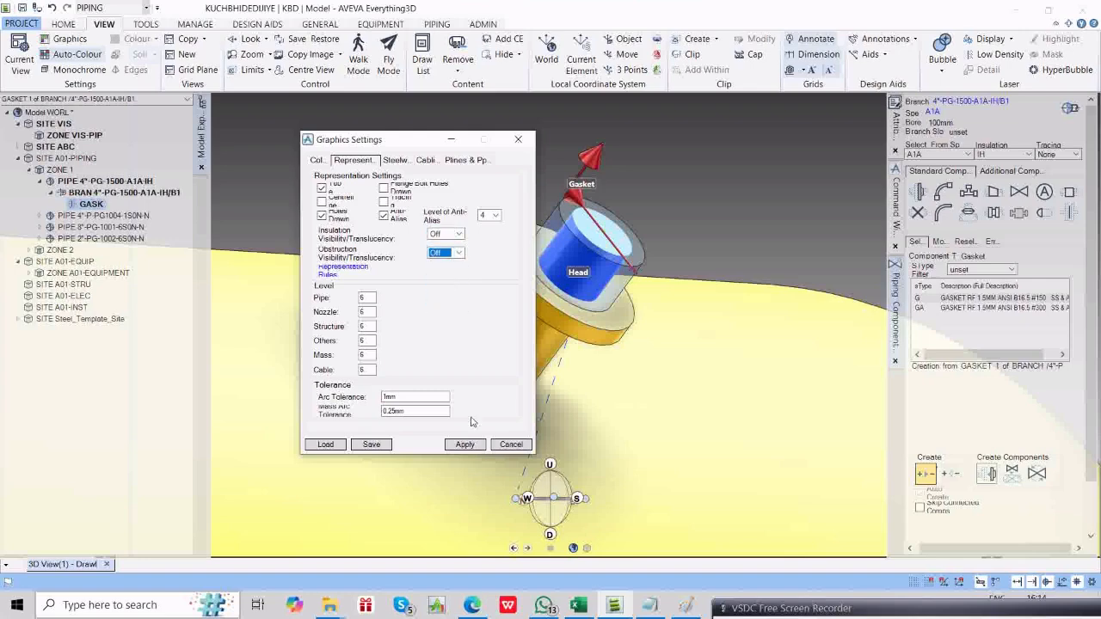
click(463, 444)
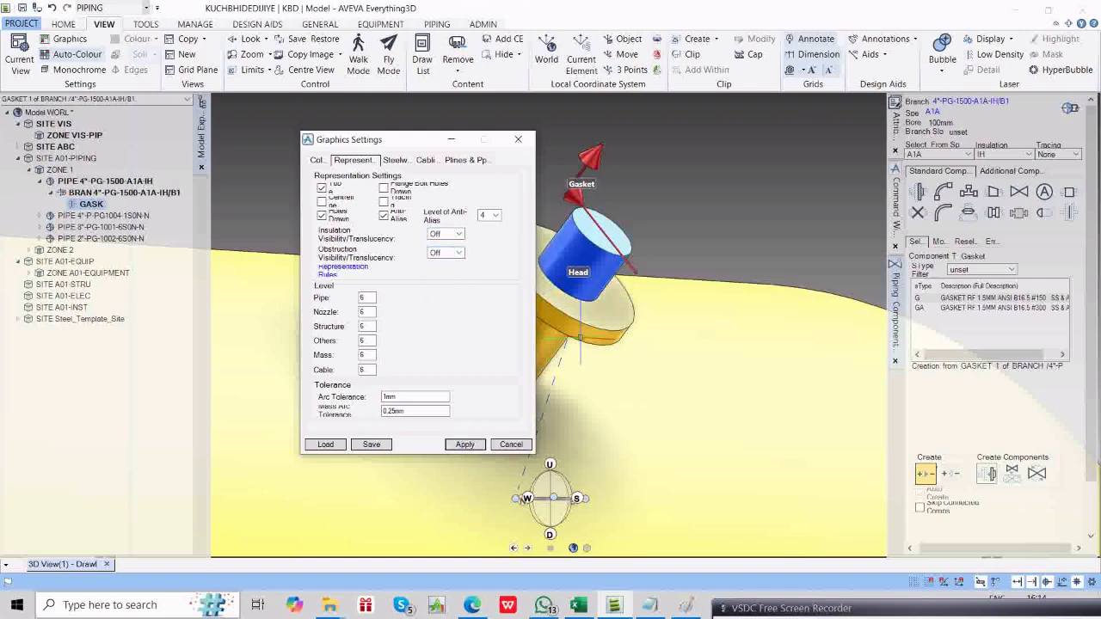
click(511, 444)
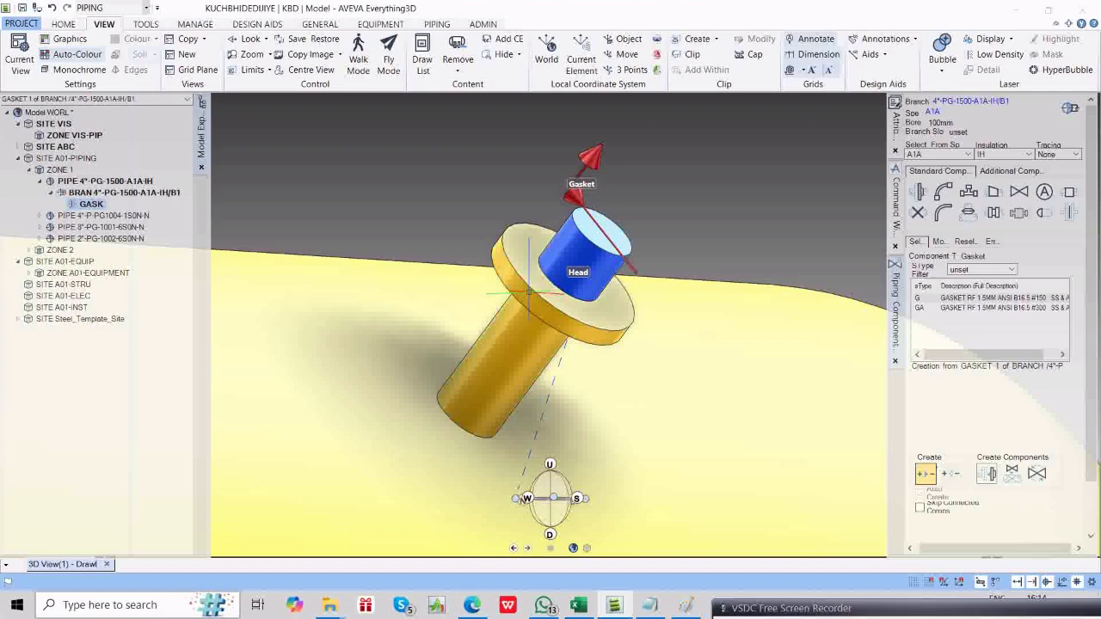
Modify nozzle N1 of vessel D-10001 to generic type 150lb Ansi Flanges with a 100mm bore, and close the nozzle form.
click(528, 294)
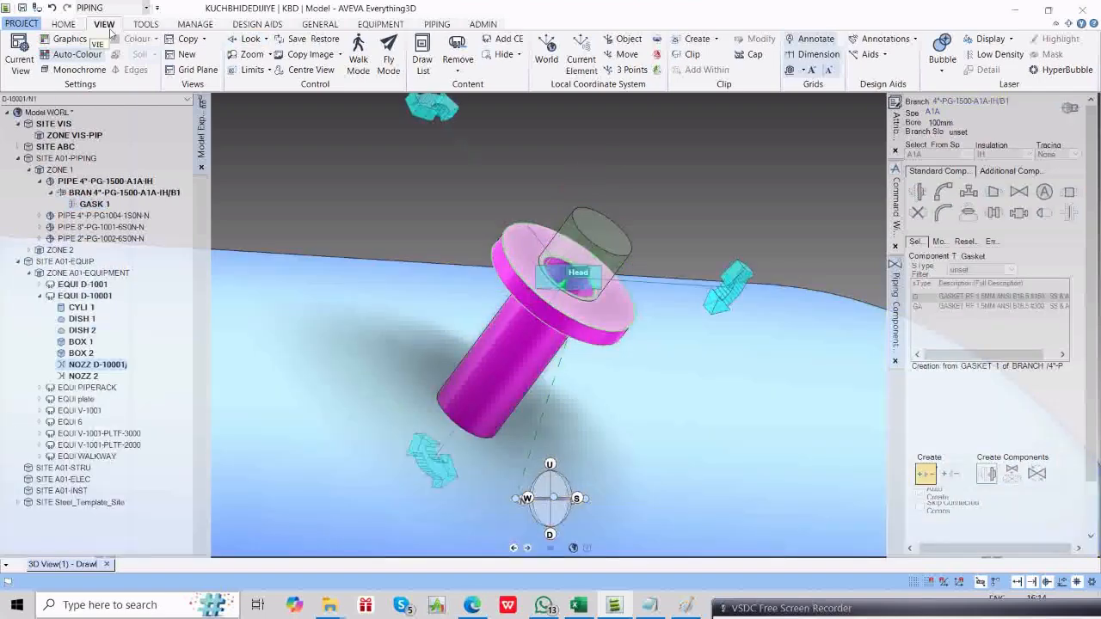
click(374, 24)
click(277, 39)
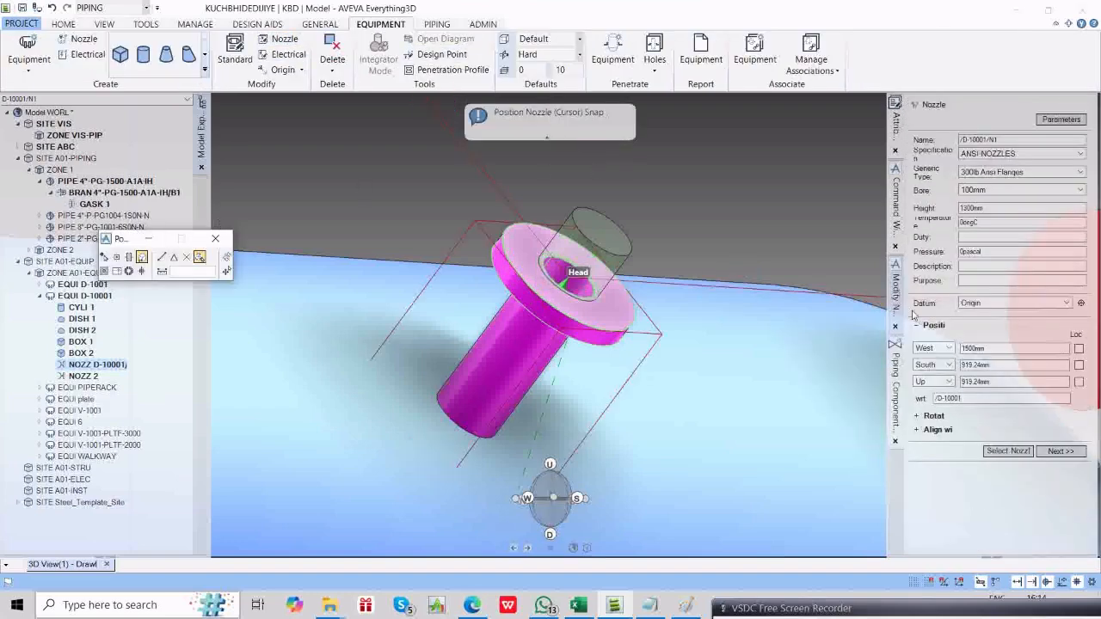
click(1010, 173)
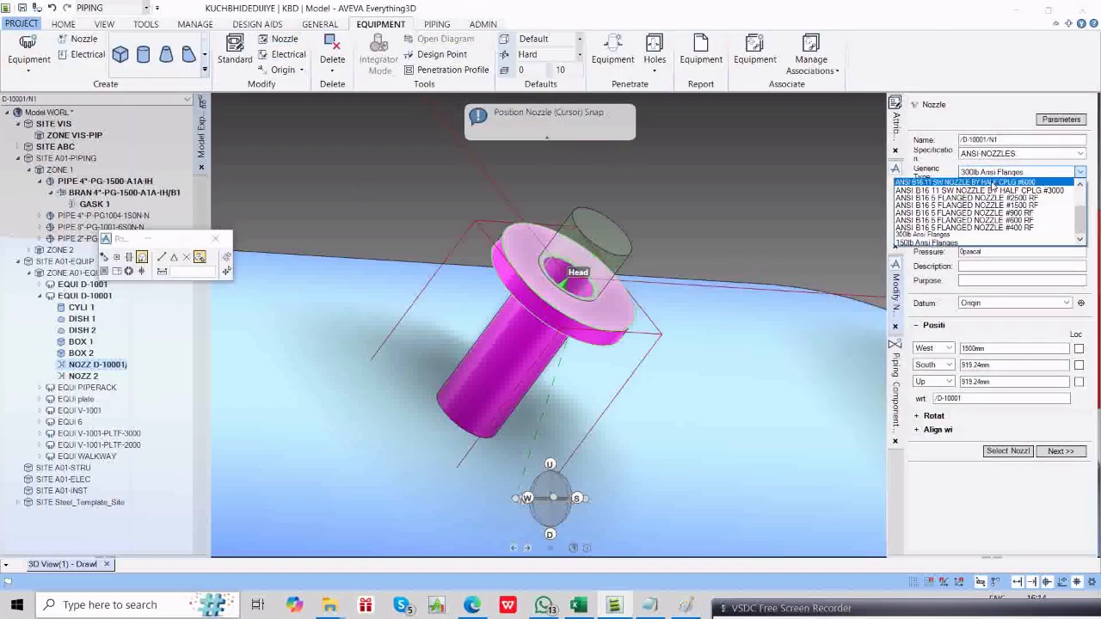
click(918, 241)
click(992, 191)
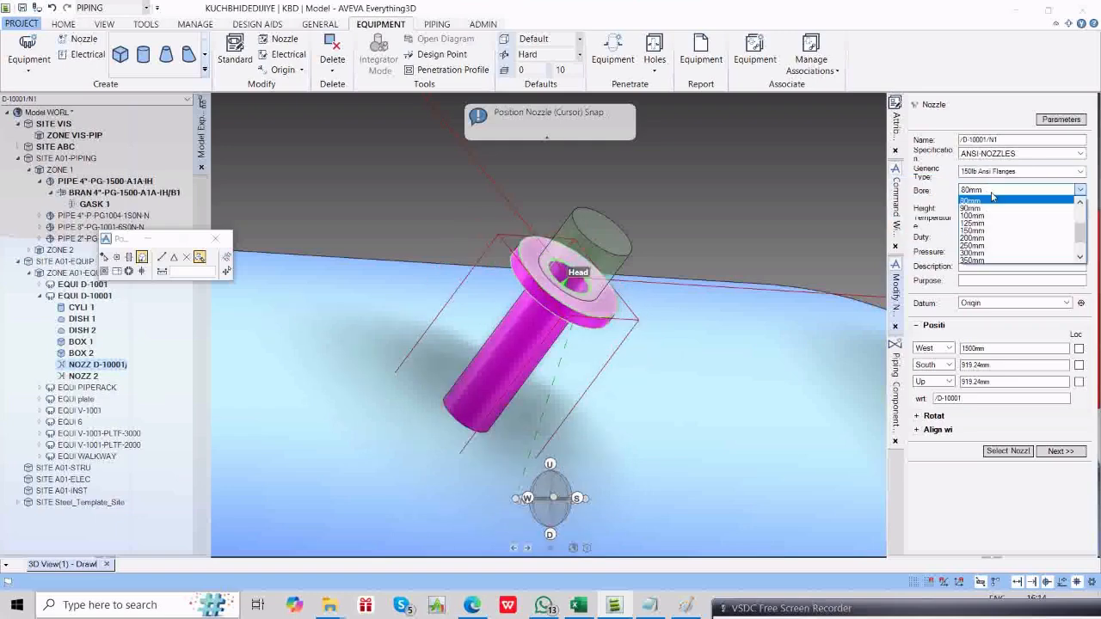
click(978, 215)
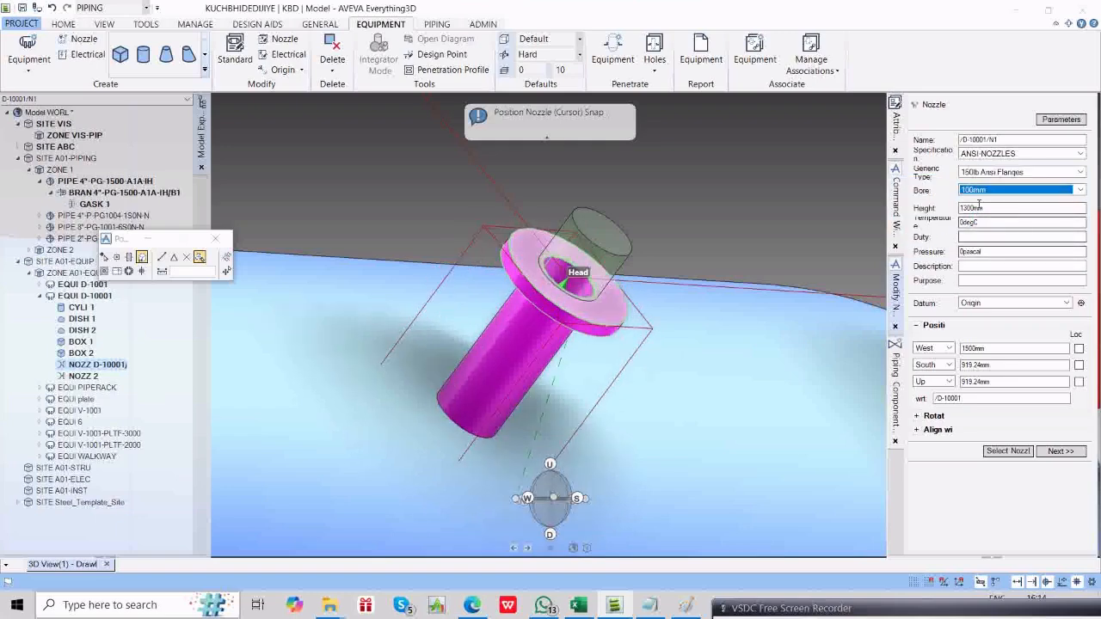
click(1056, 452)
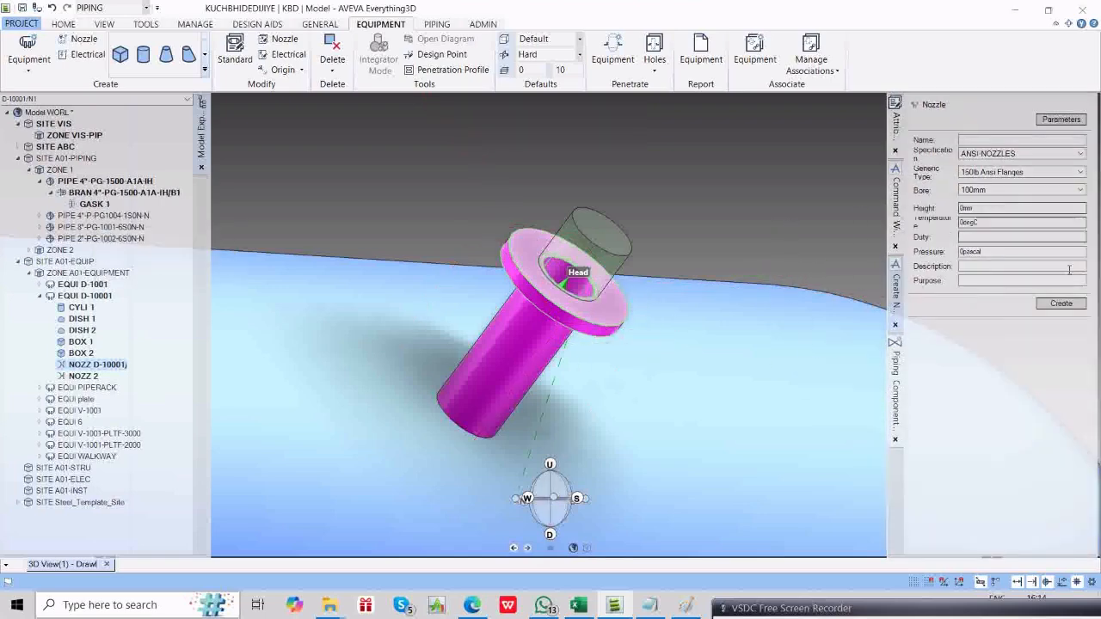
click(895, 325)
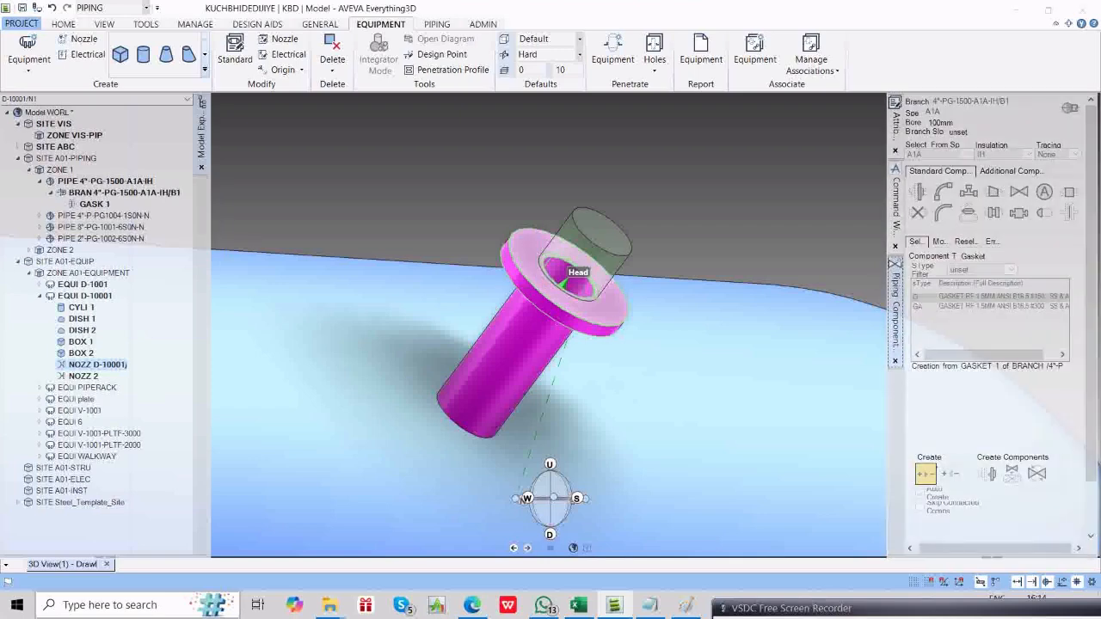
Disconnect the head of branch B1 and reconnect it to nozzle N1 of vessel D-10001.
click(69, 193)
click(86, 203)
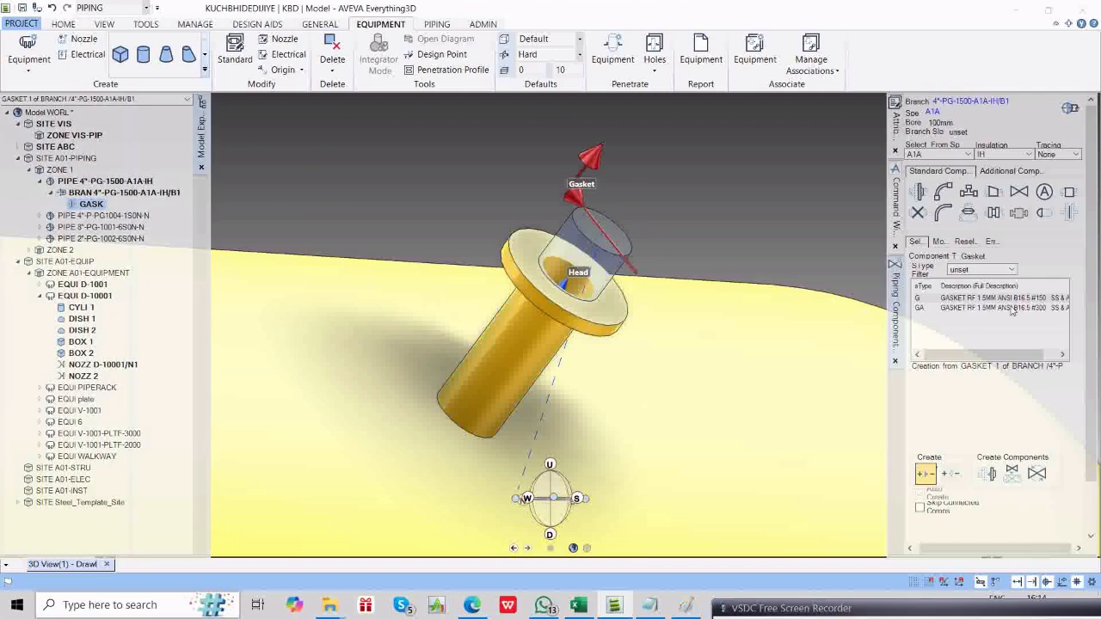
click(100, 195)
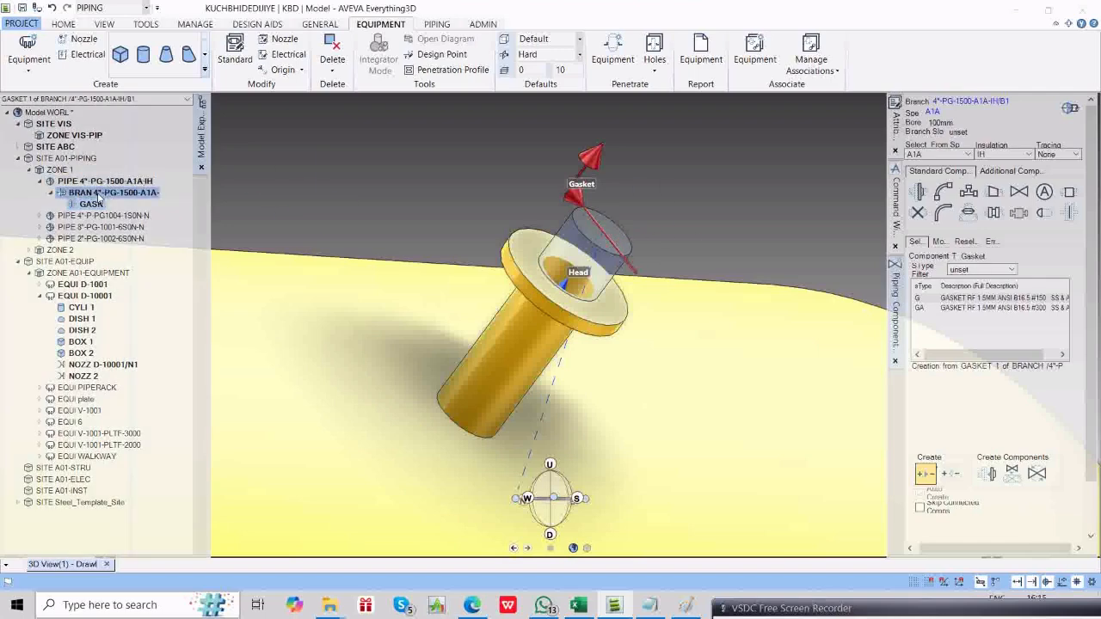
click(970, 101)
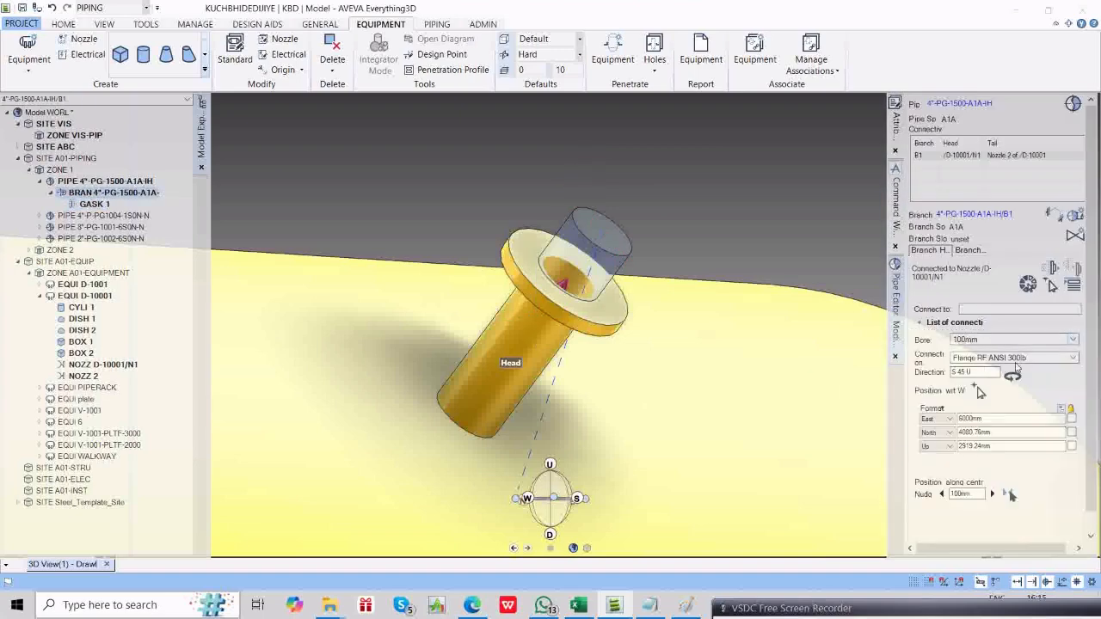
click(1052, 274)
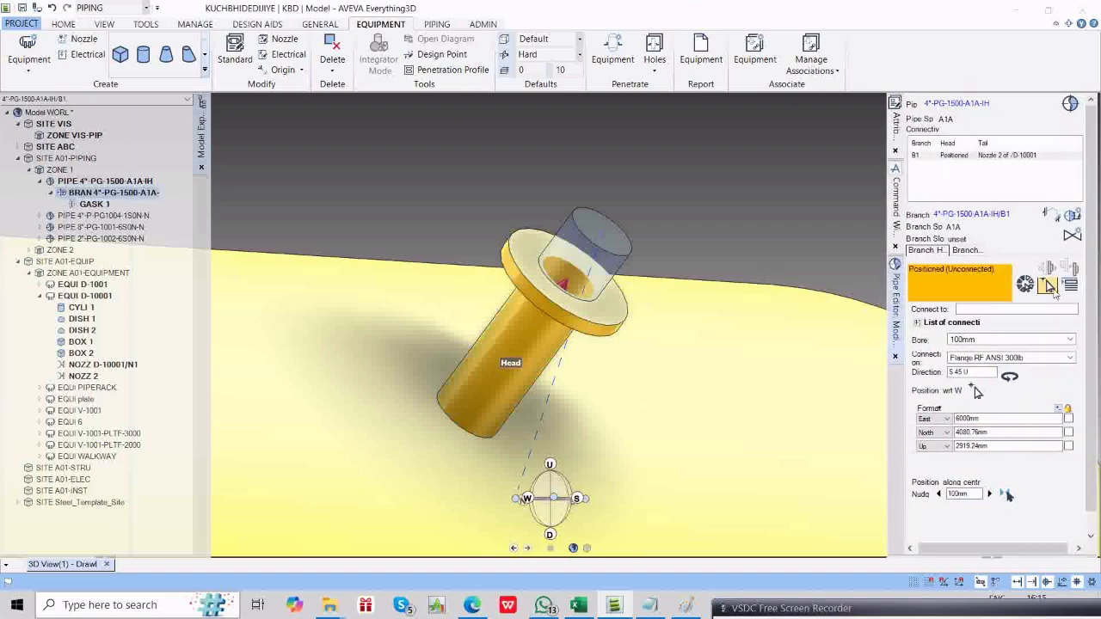
click(1048, 286)
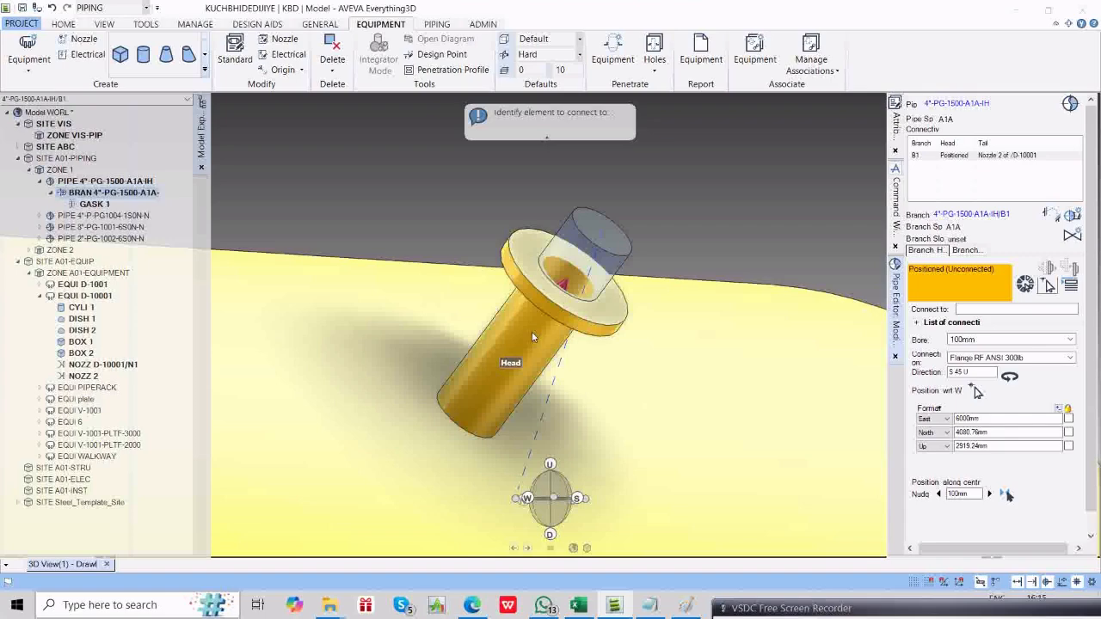
click(589, 245)
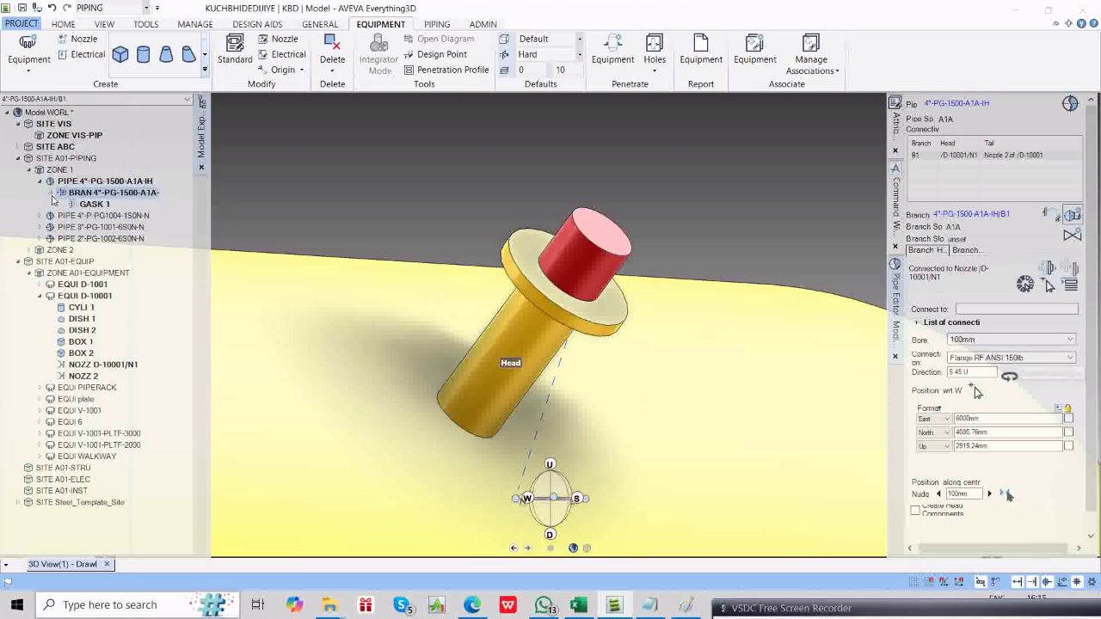
Reselect the branch's gasket as type G, RF 1.5MM ANSI B16.5 #150.
click(91, 204)
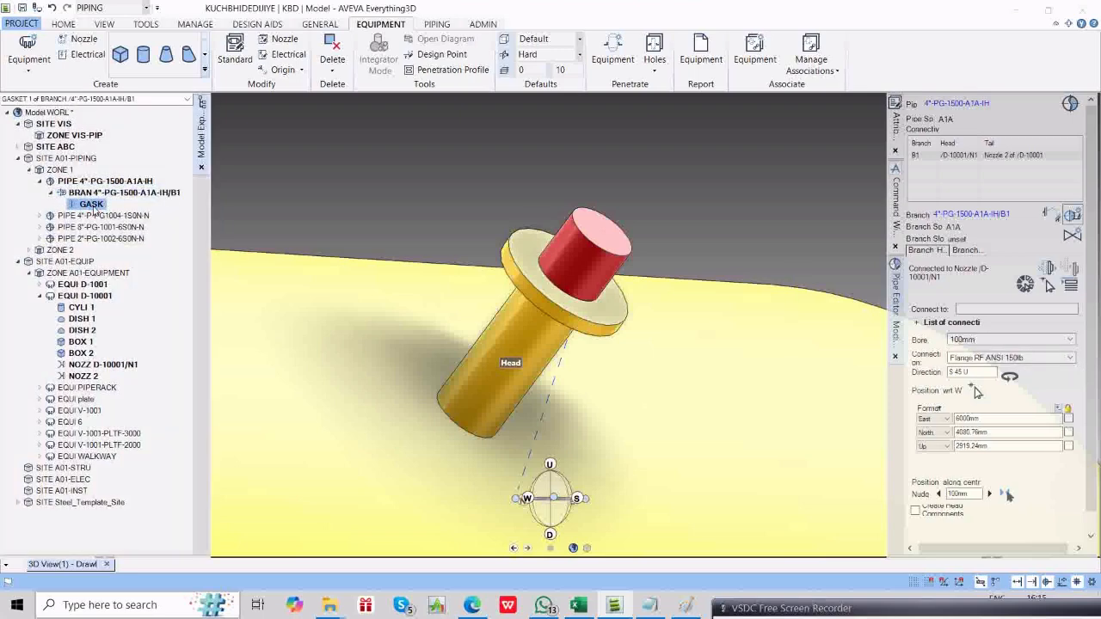
click(1066, 244)
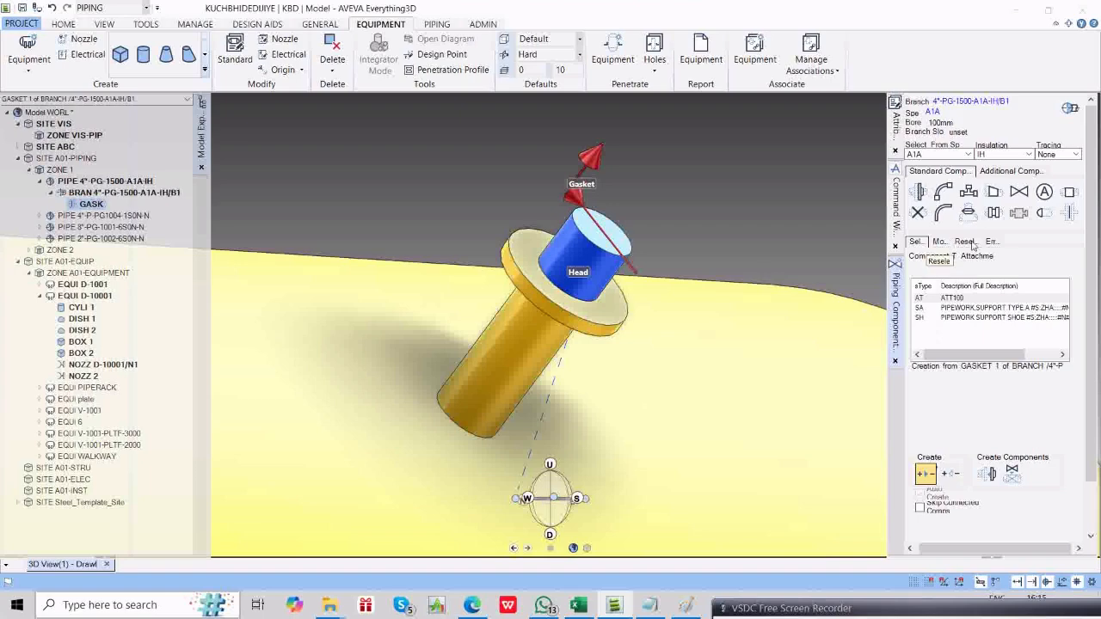
click(1069, 214)
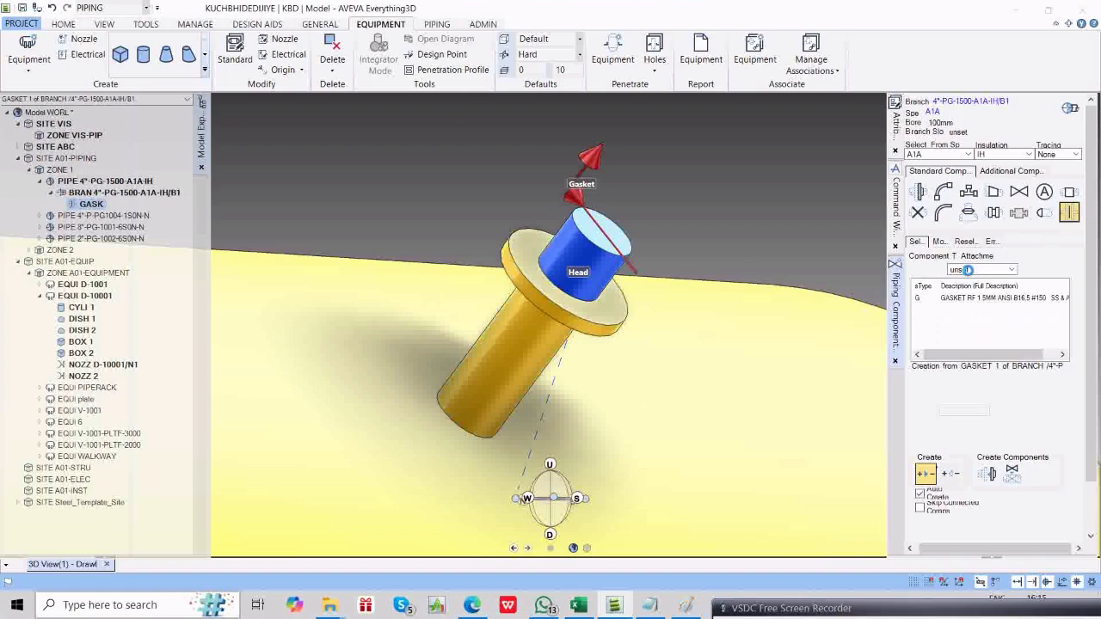
click(966, 243)
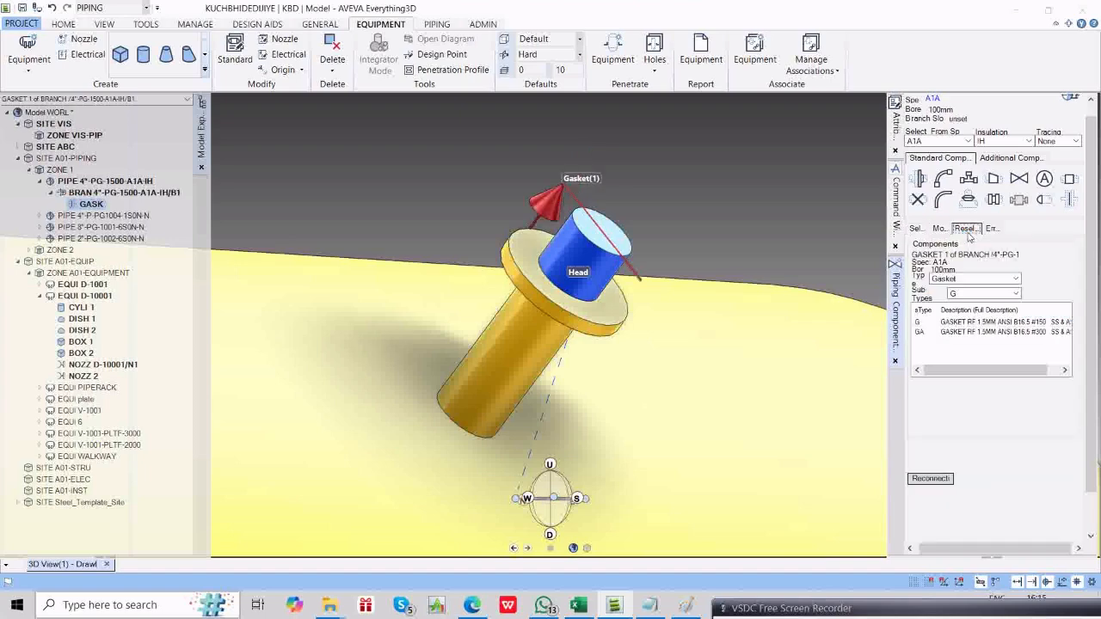
click(990, 321)
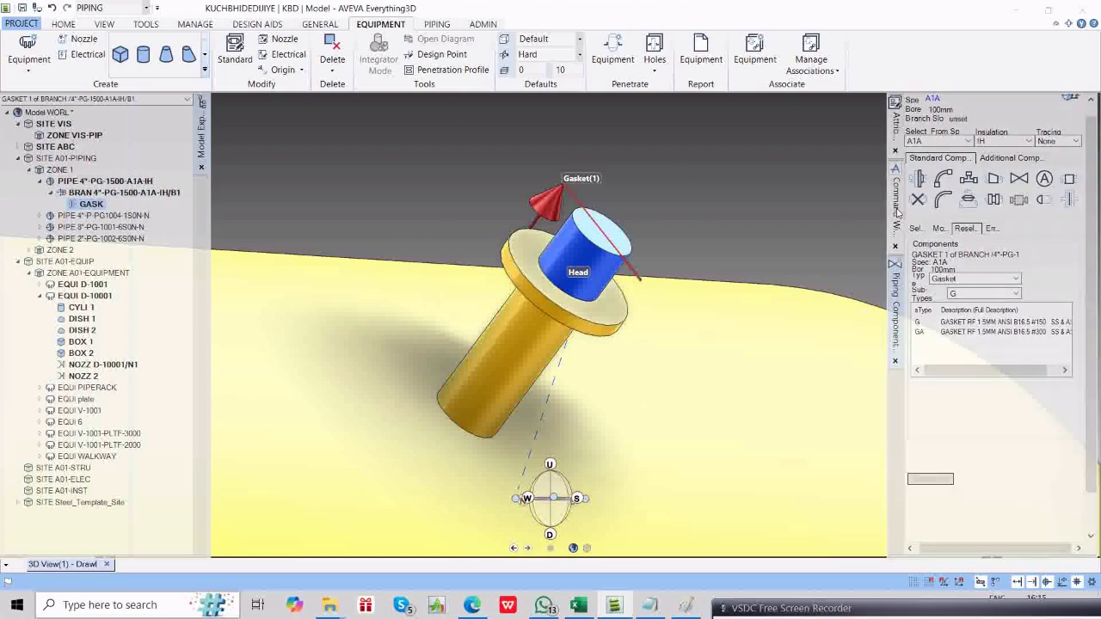
Connect the gasket to the branch head at nozzle N1 with the CONN command.
click(916, 229)
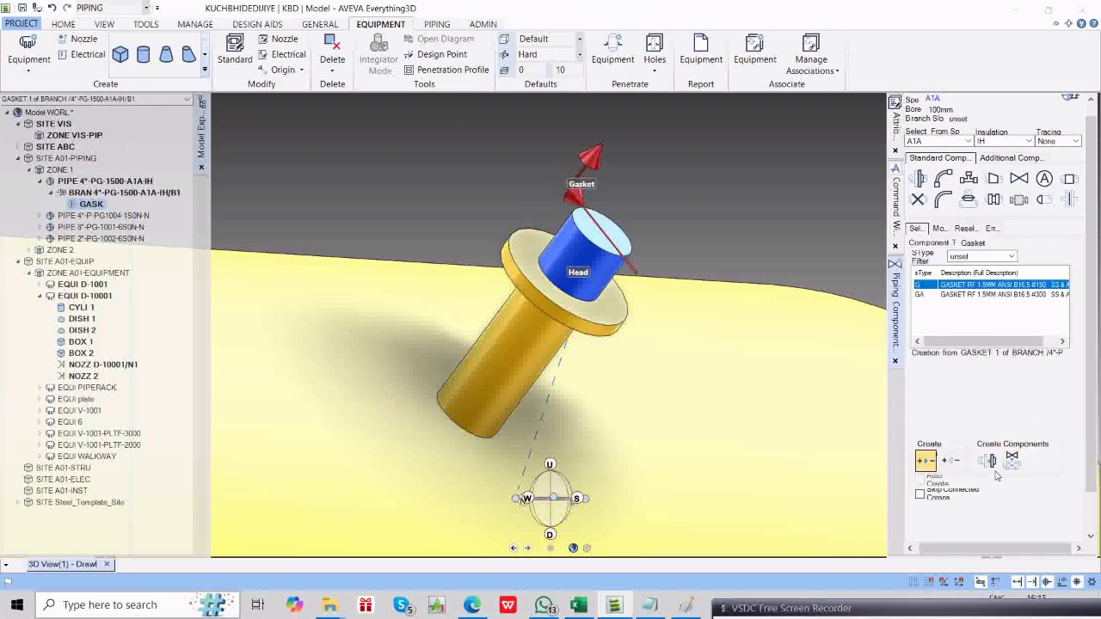
click(895, 197)
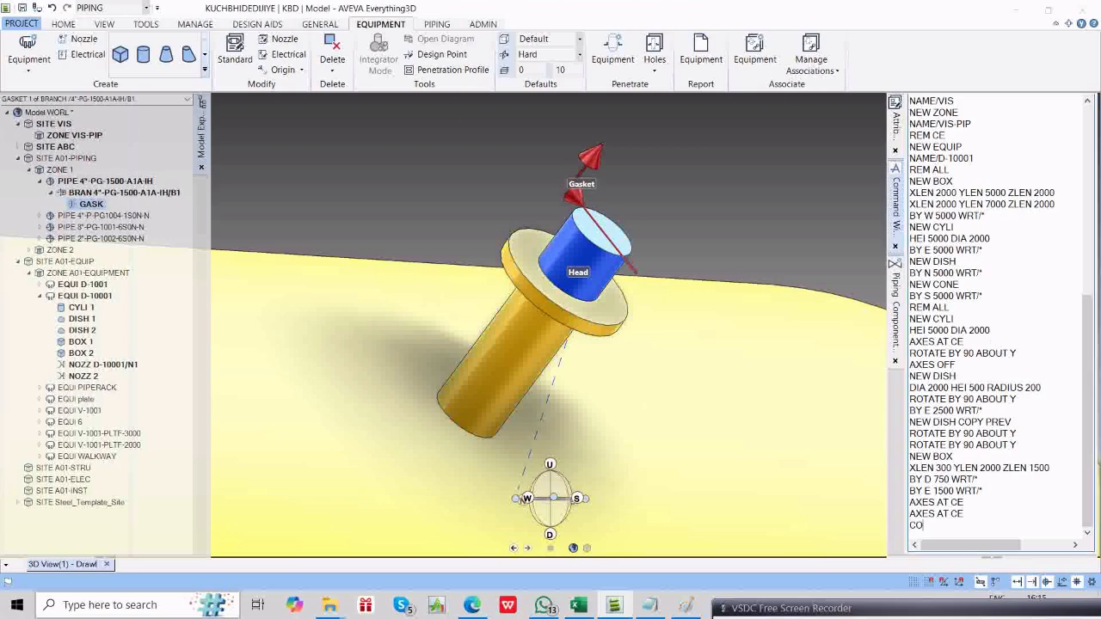
text(CONN)
key(Return)
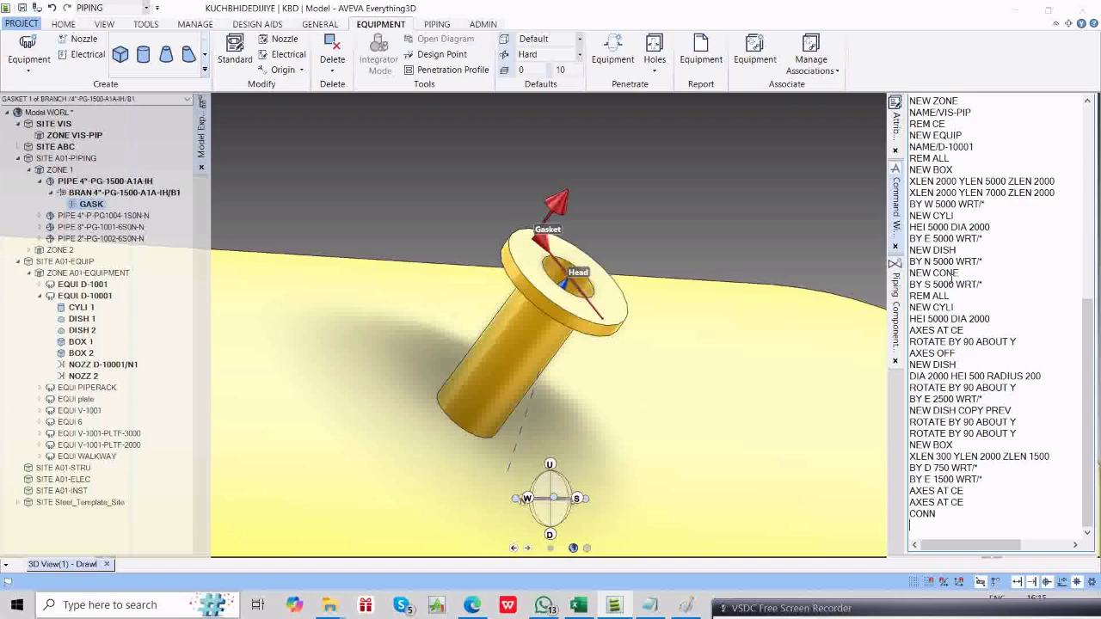
Create a WN flange, ANSI B16.5 #150 RF ASTM A105, with NEW FLANGE CHOO ALL and attach it to the gasket with CONN.
click(895, 305)
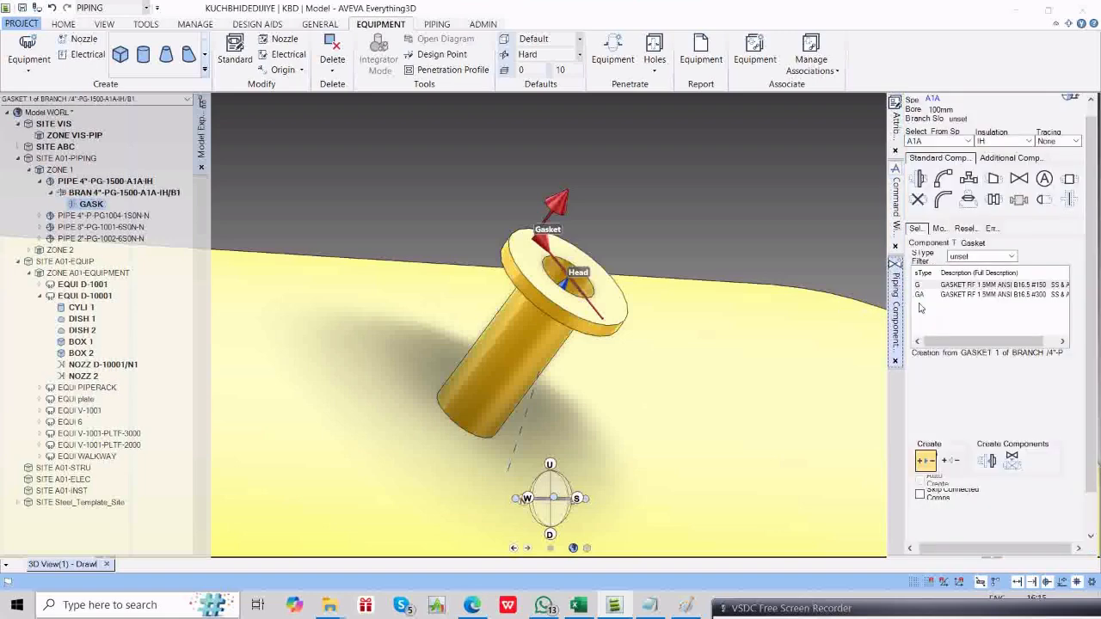
click(898, 208)
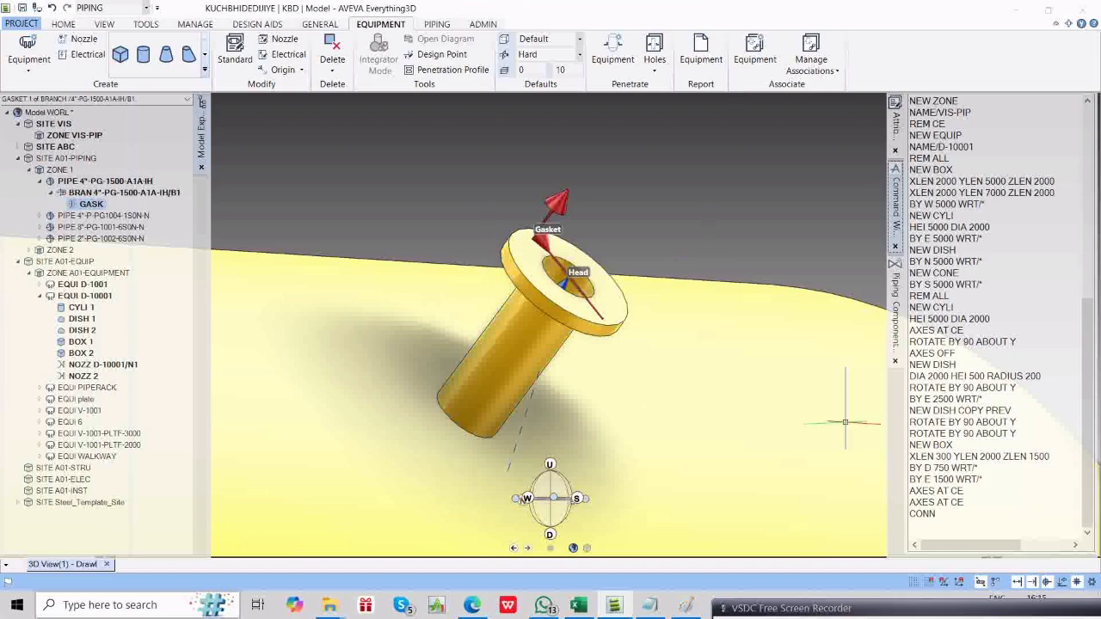
click(941, 527)
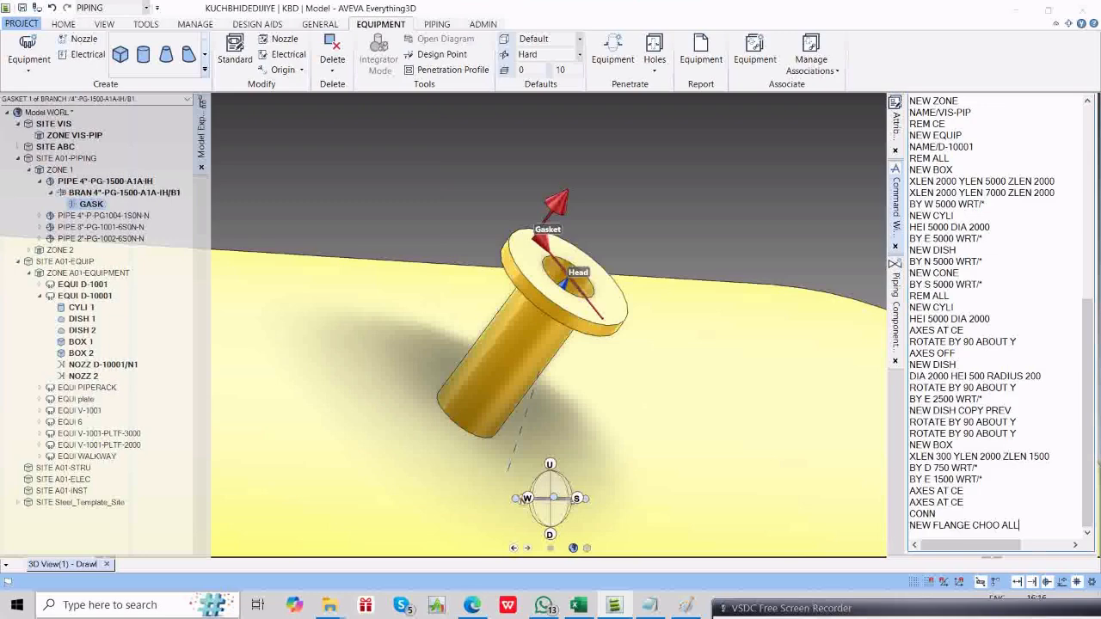
text(NEW FLANGE CHOO ALL)
key(Return)
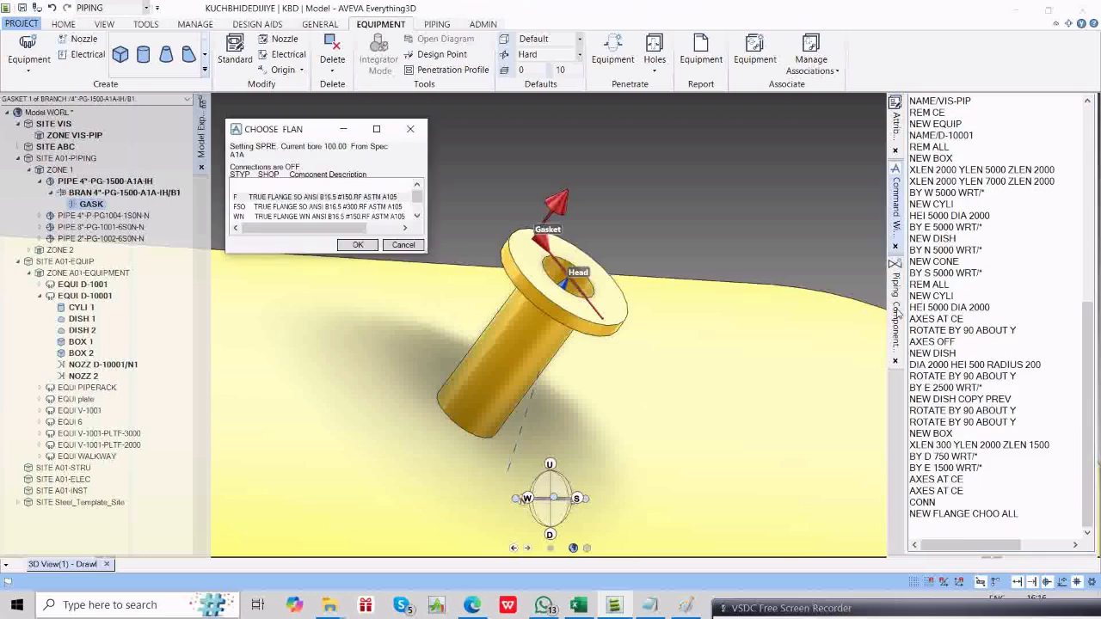
click(256, 216)
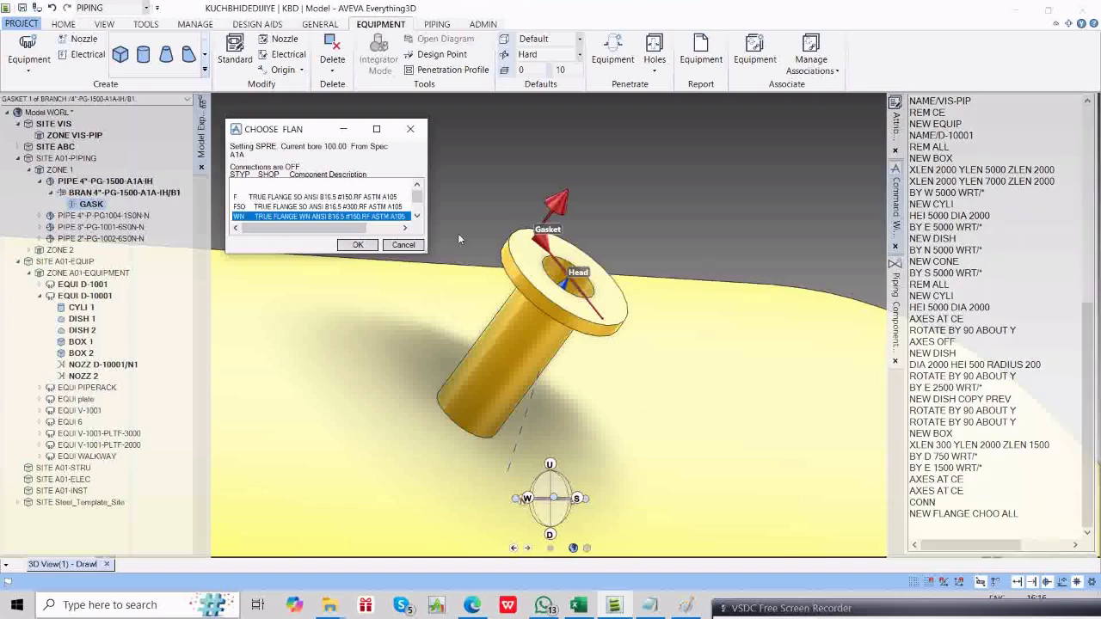
click(356, 246)
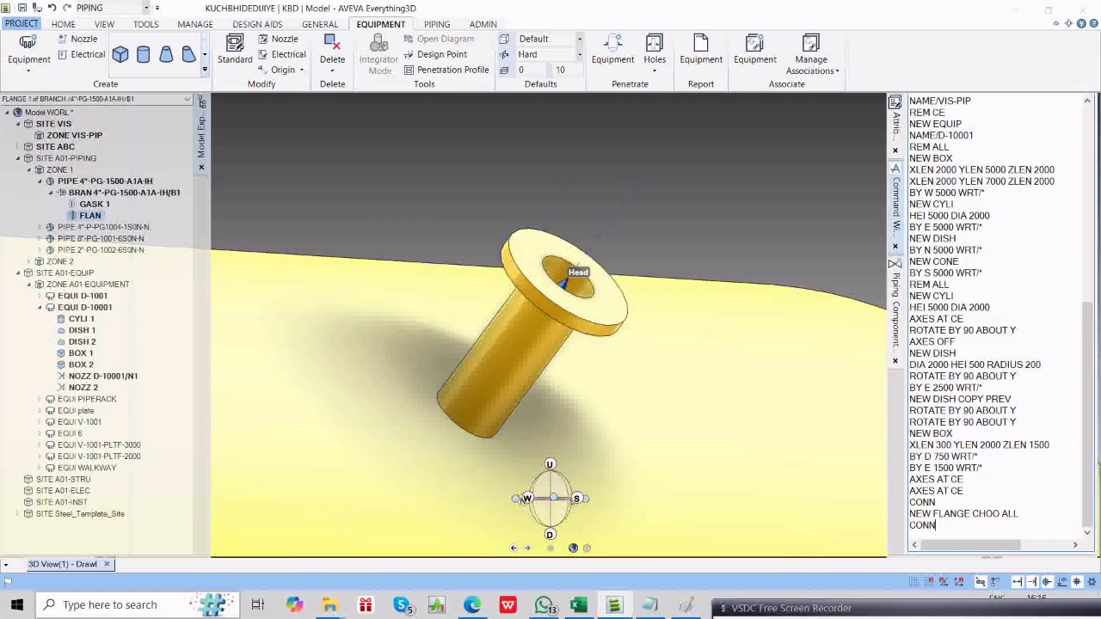
key(Return)
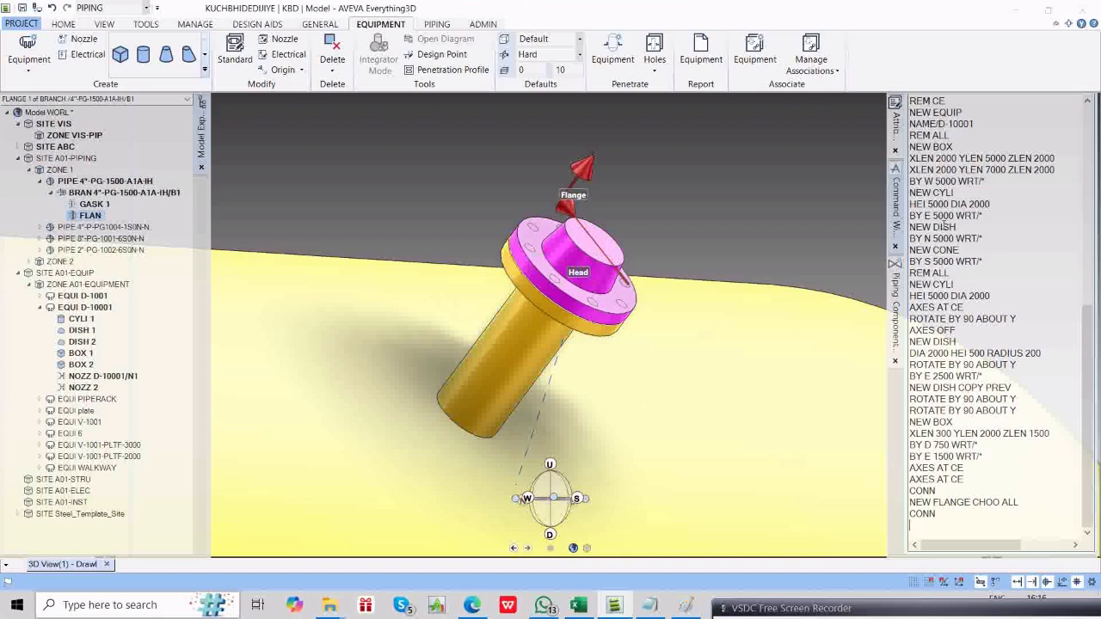
Add an EL45 elbow, 45DEG ANSI B16.9 BW SCH40, connected after the flange on branch B1.
click(896, 301)
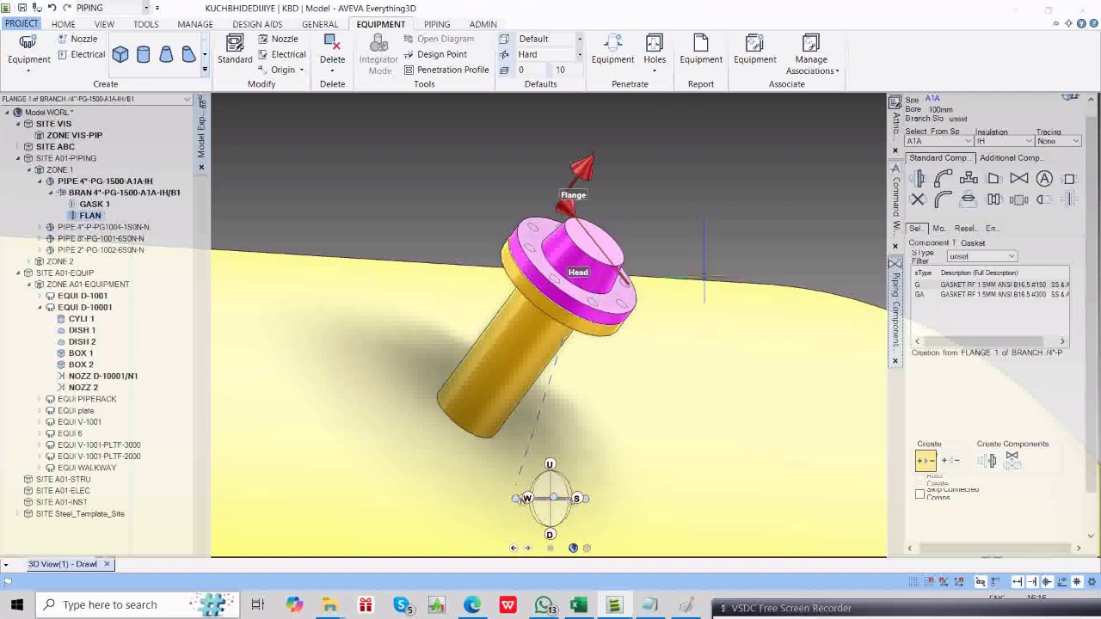
scroll(698, 284, down, 3)
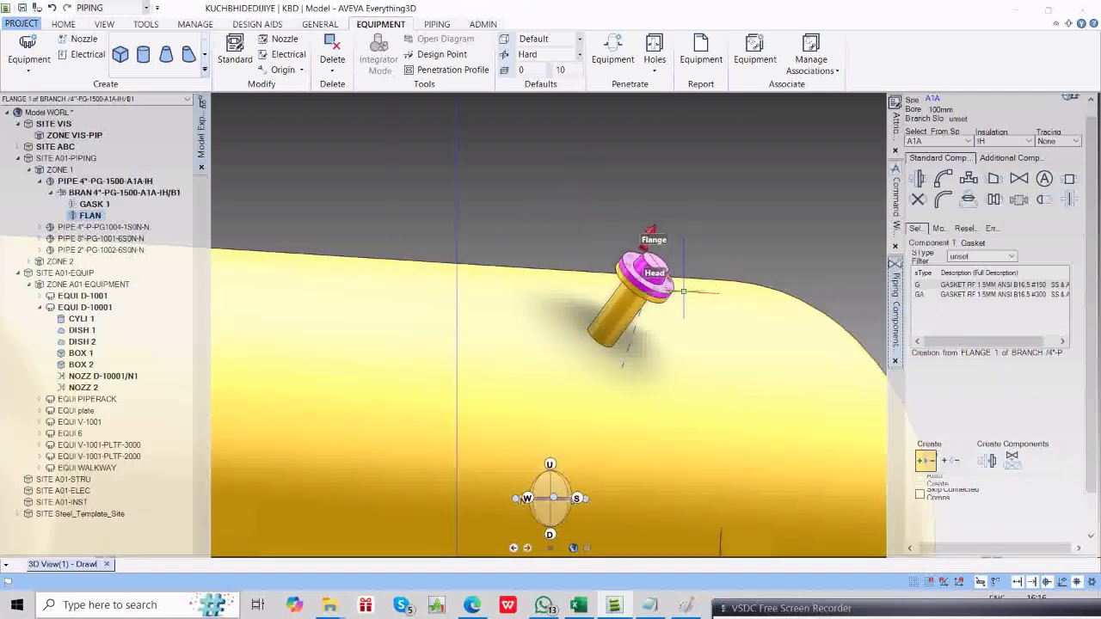
click(943, 178)
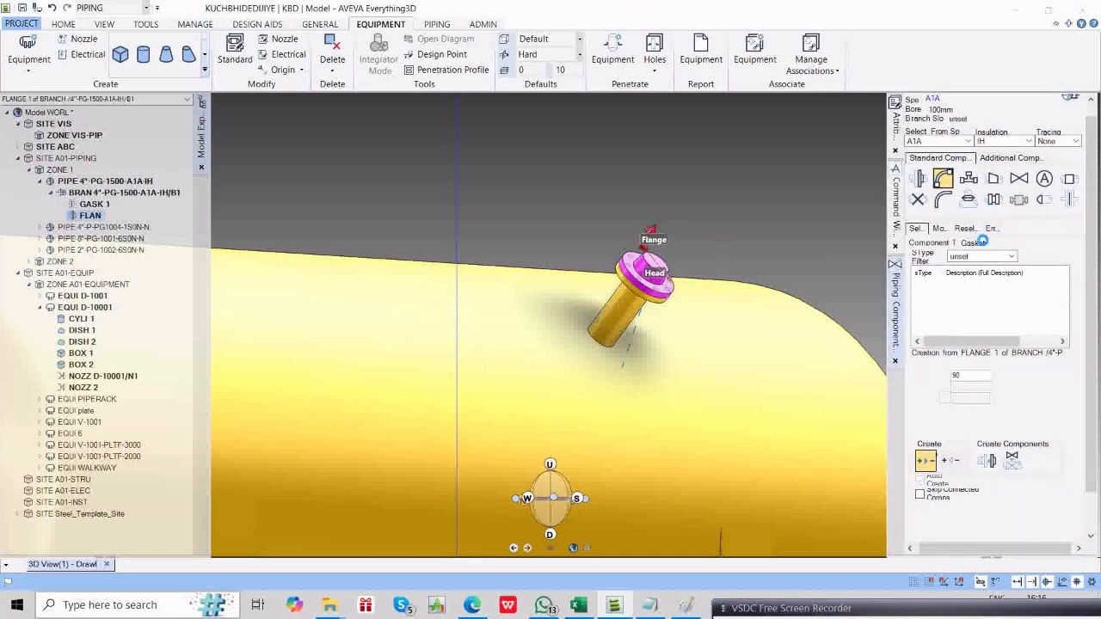
click(925, 315)
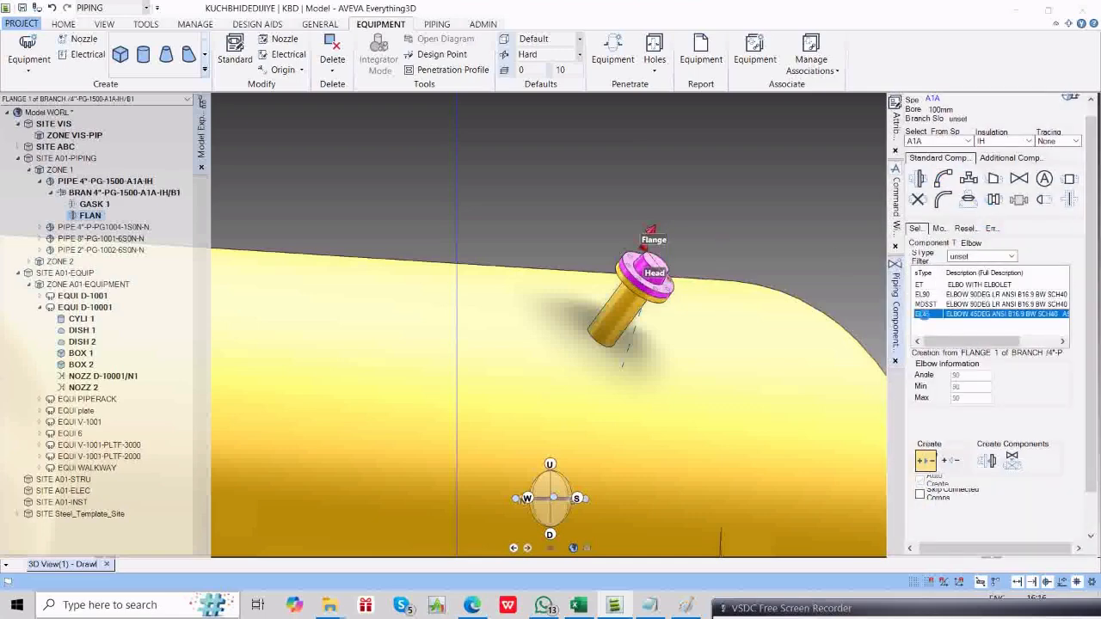
click(987, 462)
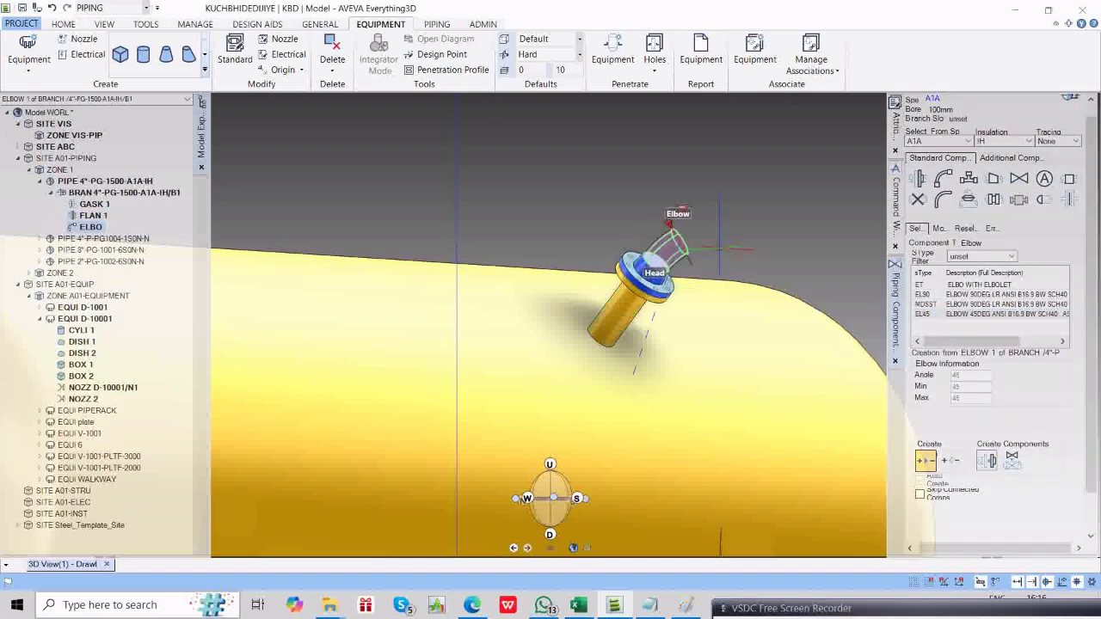
Add an EL90 elbow, 90DEG LR ANSI B16.9 BW SCH40, connected to the end of the 45-degree elbow.
mouse_move(719, 248)
middle_down()
mouse_move(684, 252)
mouse_move(693, 274)
middle_up()
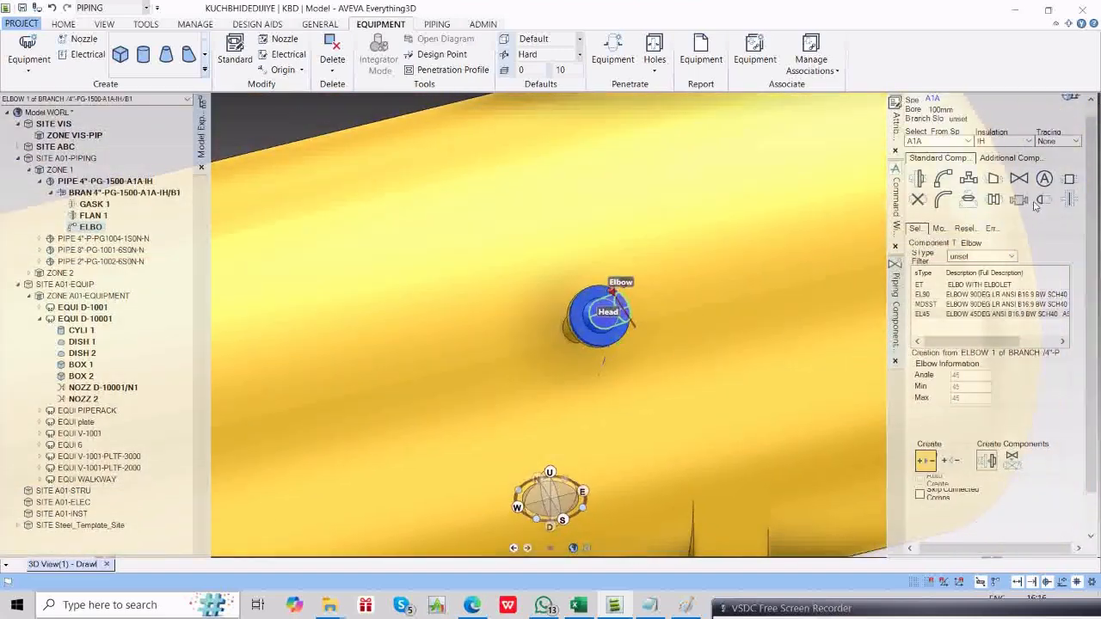
click(940, 178)
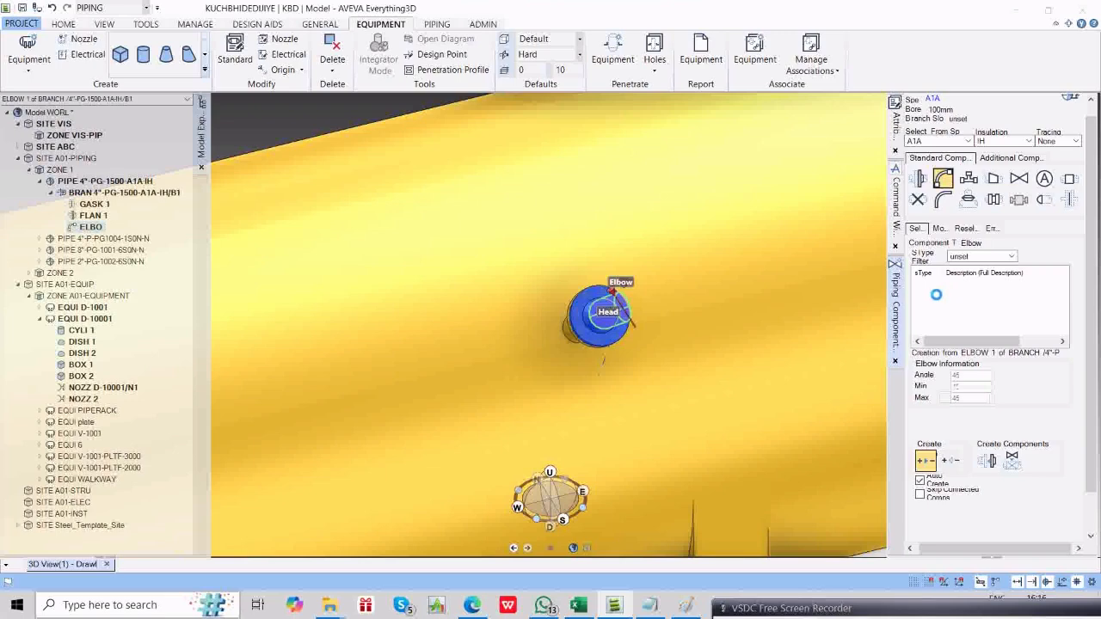
click(985, 463)
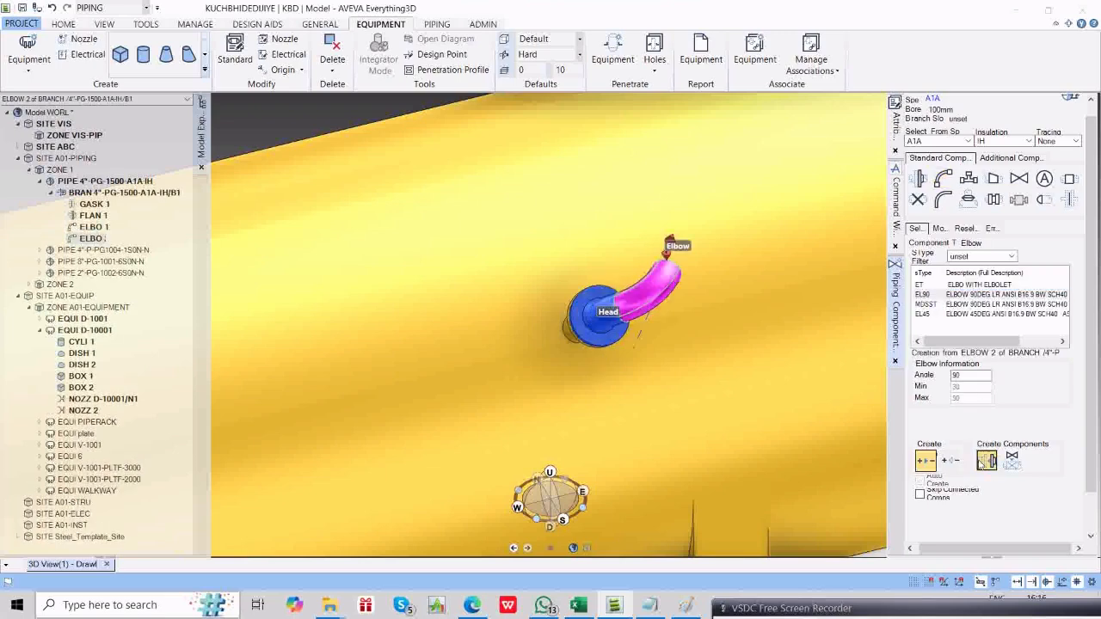
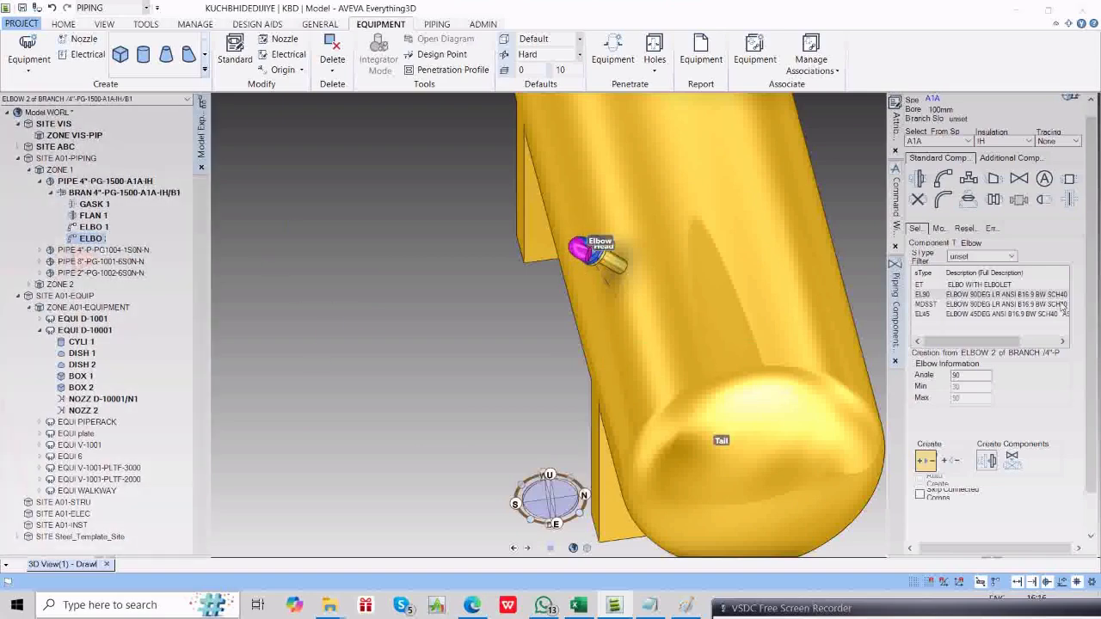
Try to point the 90-degree elbow's outlet direction downward.
click(940, 229)
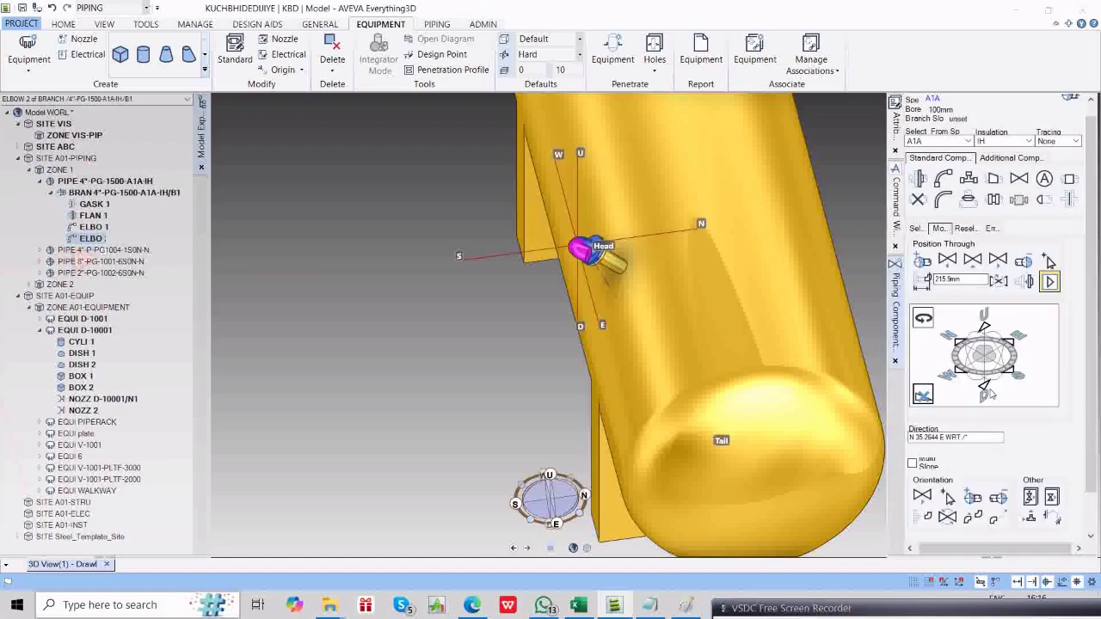
click(984, 390)
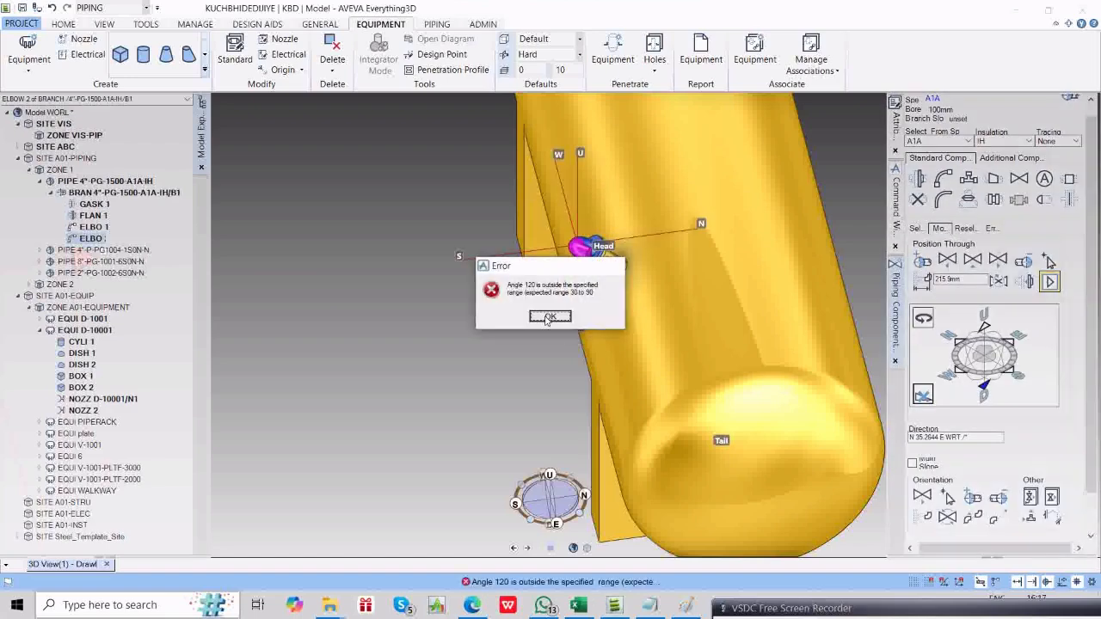
click(550, 318)
middle_drag(604, 295, 811, 113)
scroll(645, 293, up, 5)
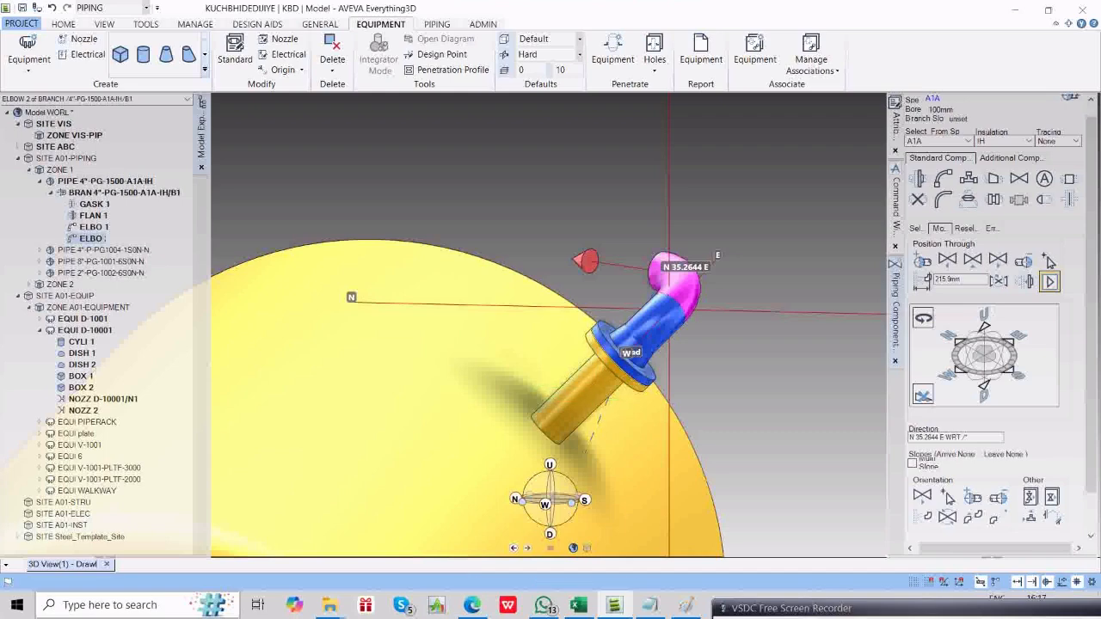
Rotate nozzle N1 of D-10001 by 45 degrees about the P0 point of the vessel's cylinder and save the work.
click(630, 353)
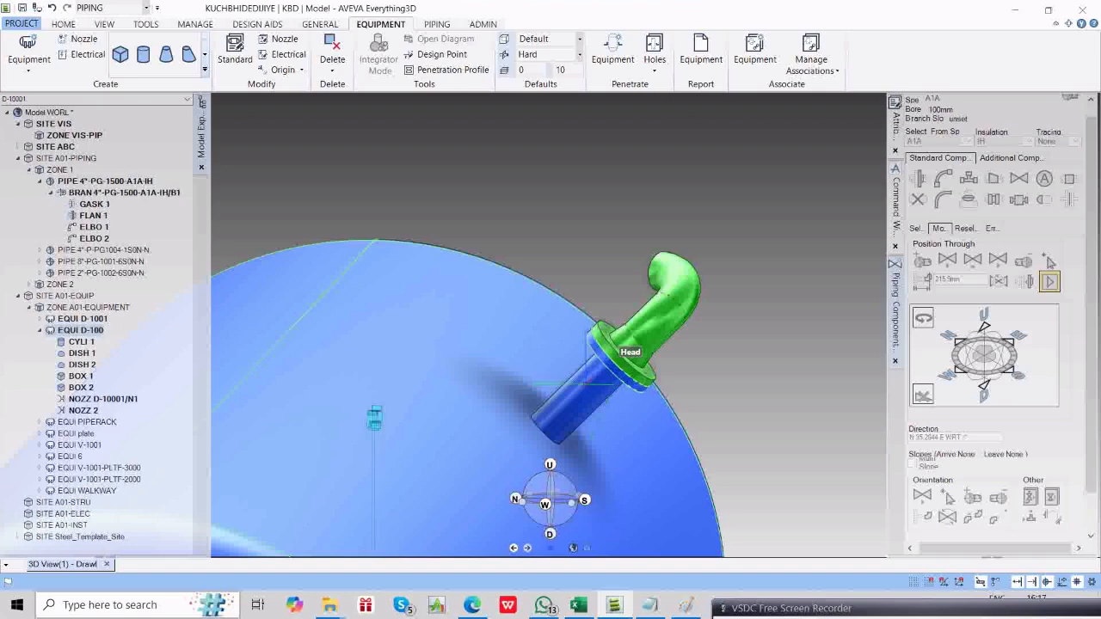
click(587, 383)
scroll(583, 381, down, 5)
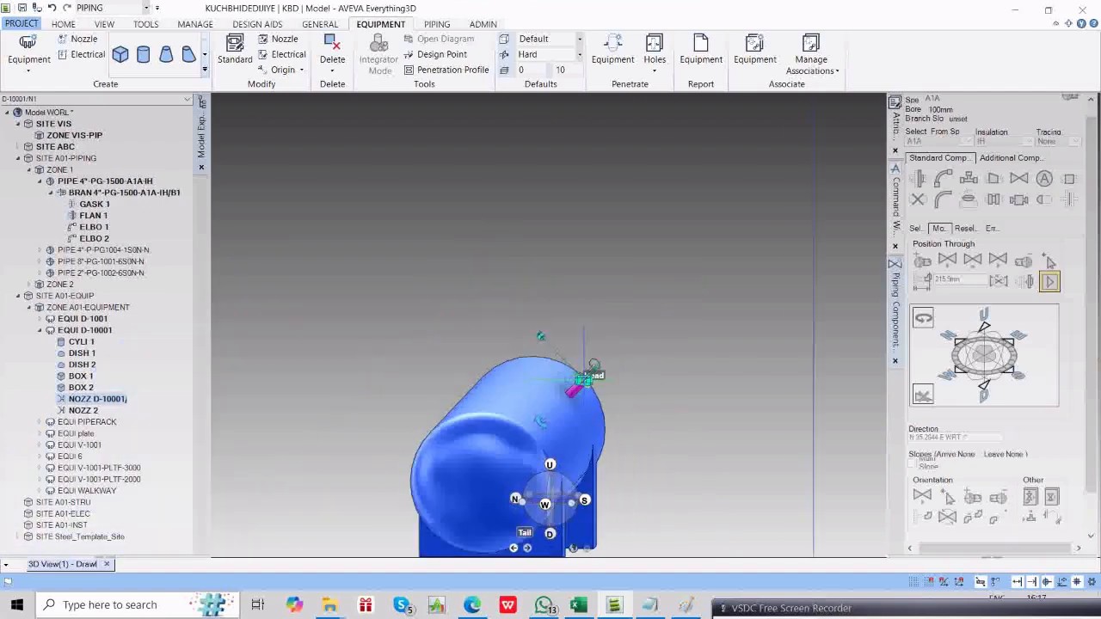
middle_drag(583, 381, 465, 415)
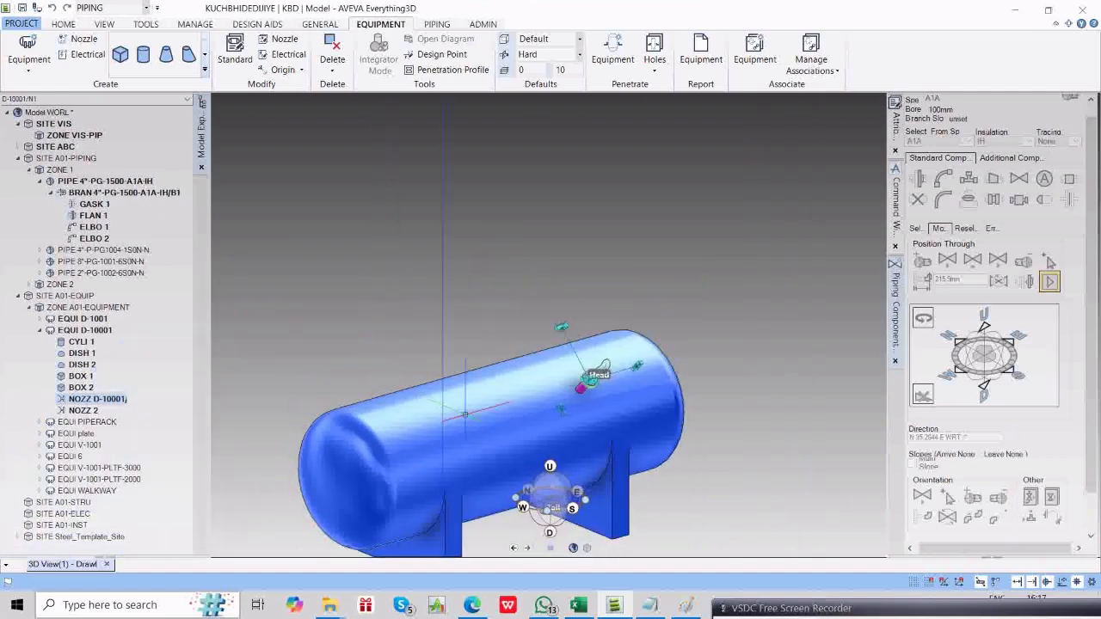
click(72, 25)
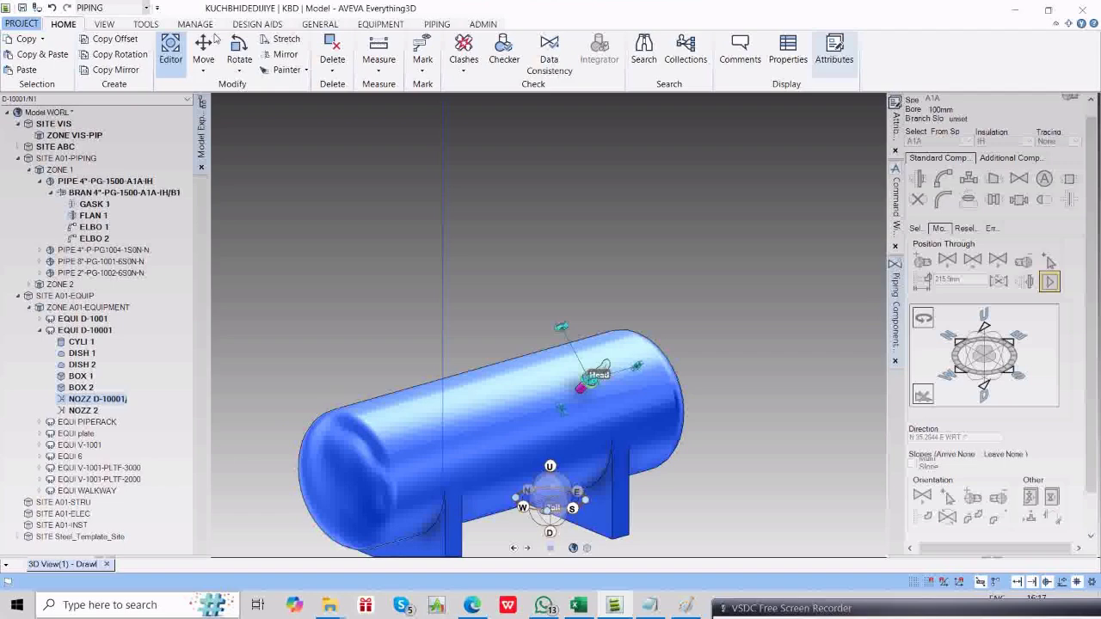
click(239, 69)
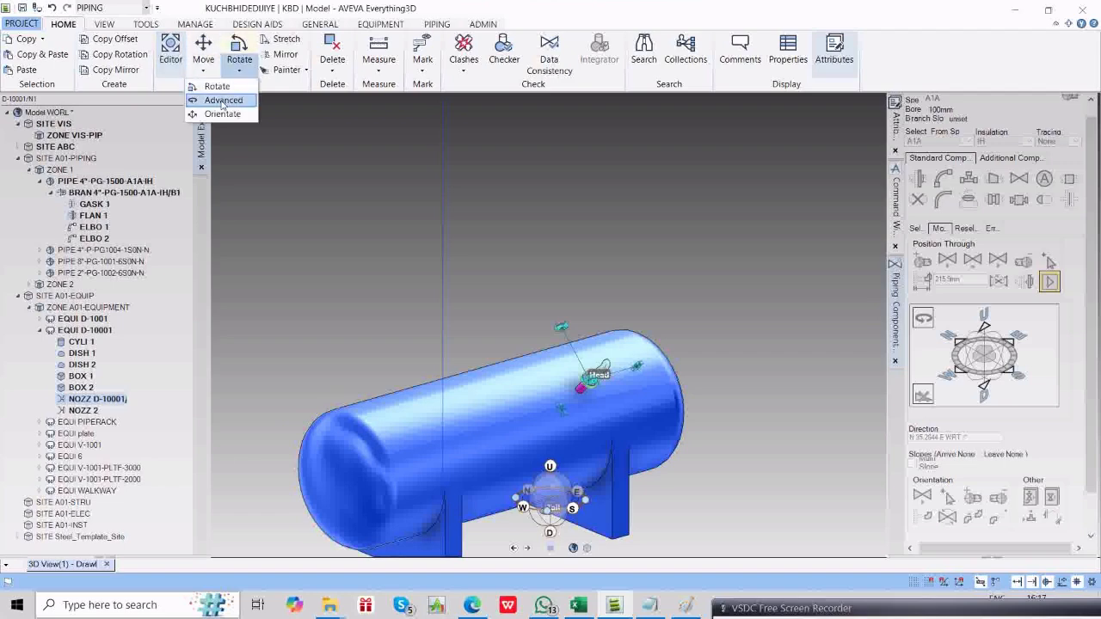
click(222, 100)
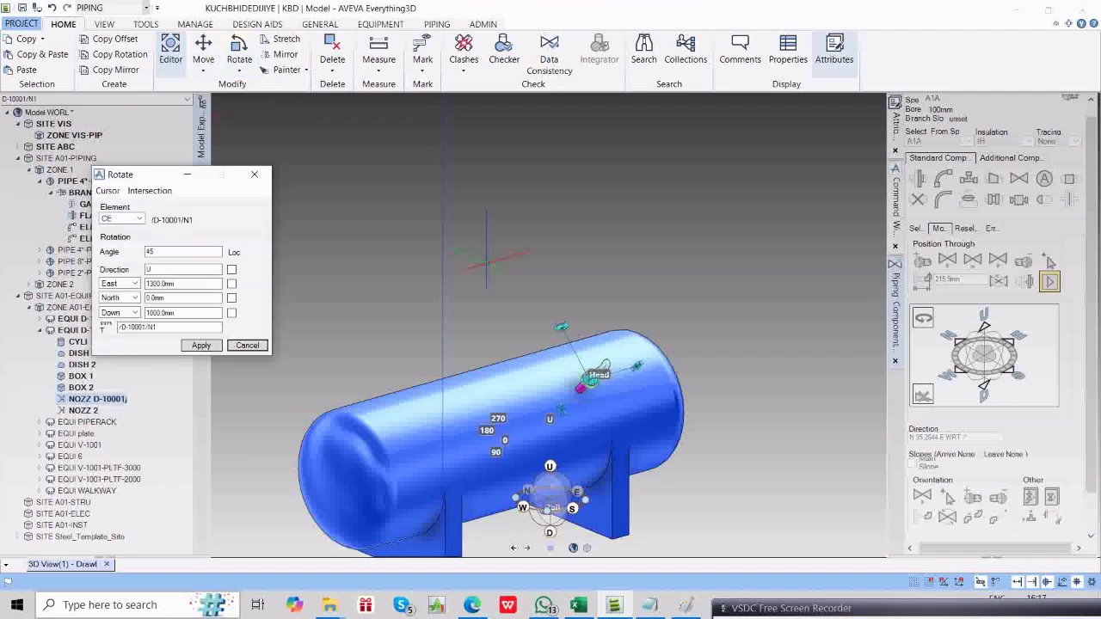
click(108, 190)
click(134, 220)
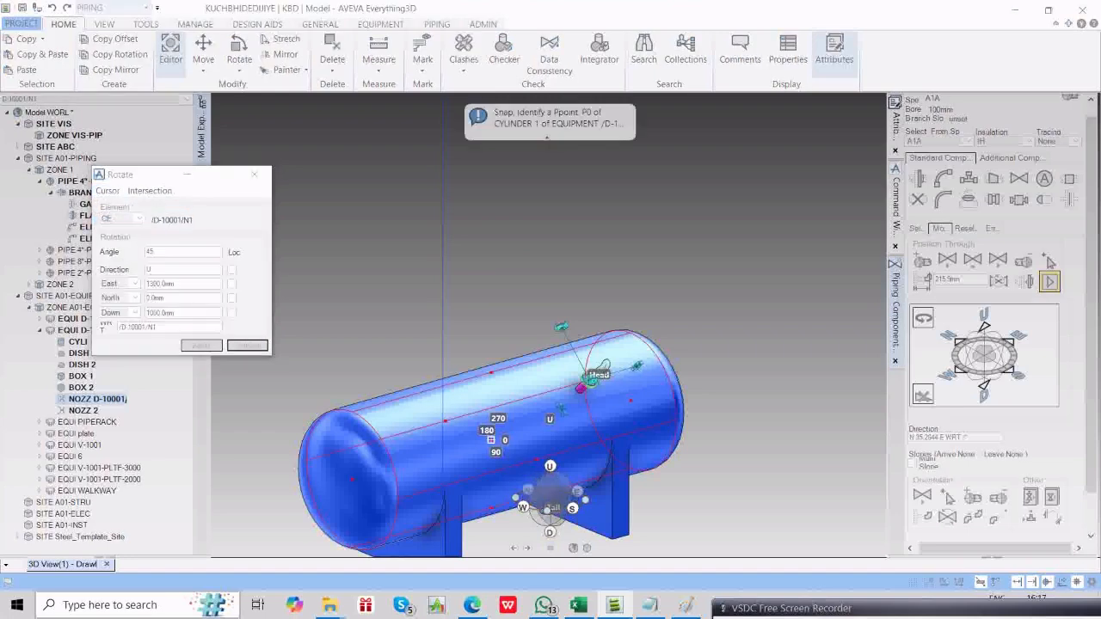
click(581, 388)
click(194, 344)
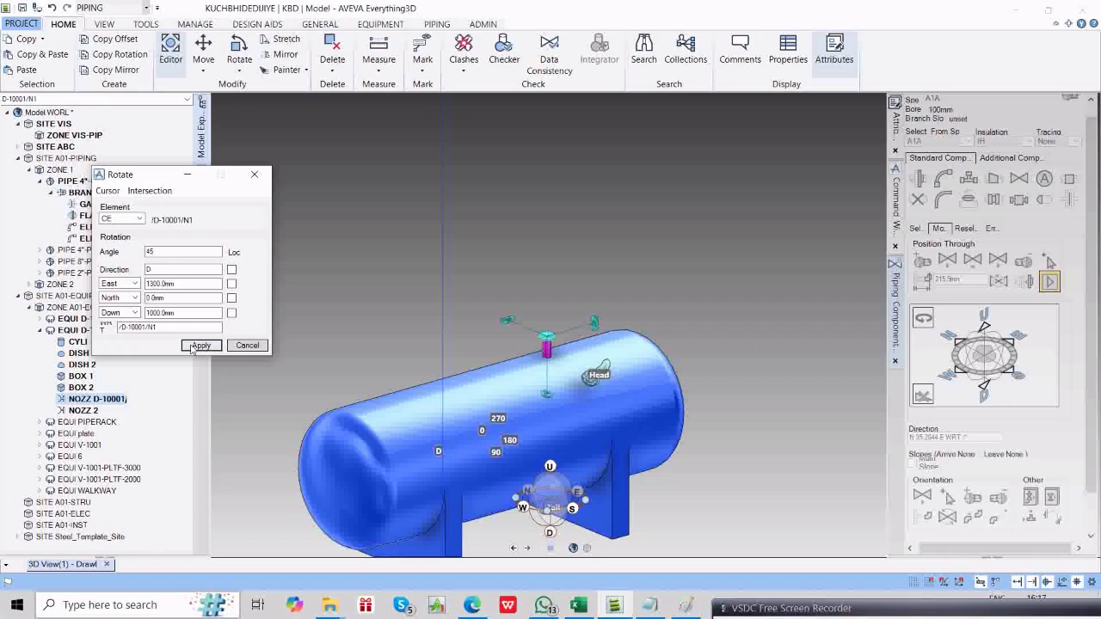
click(247, 345)
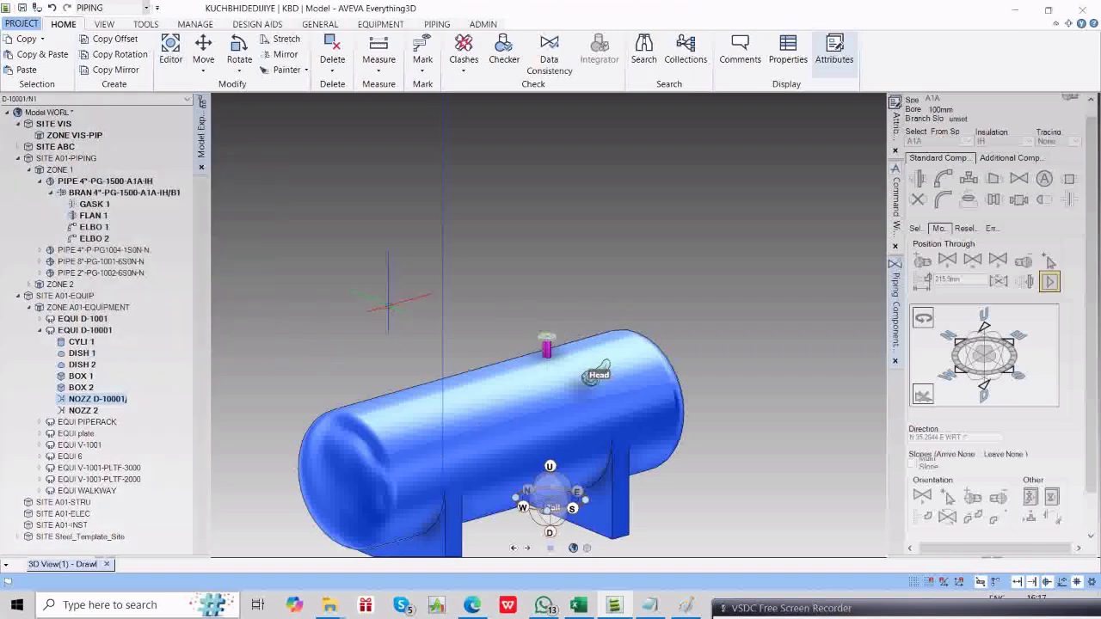
key(ctrl+s)
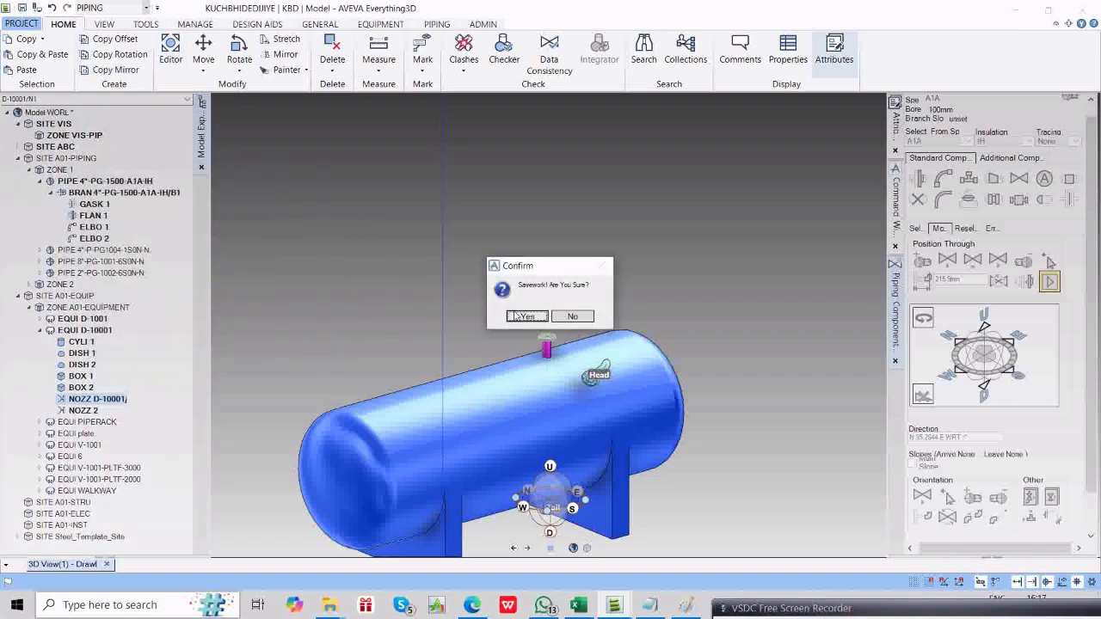
click(526, 316)
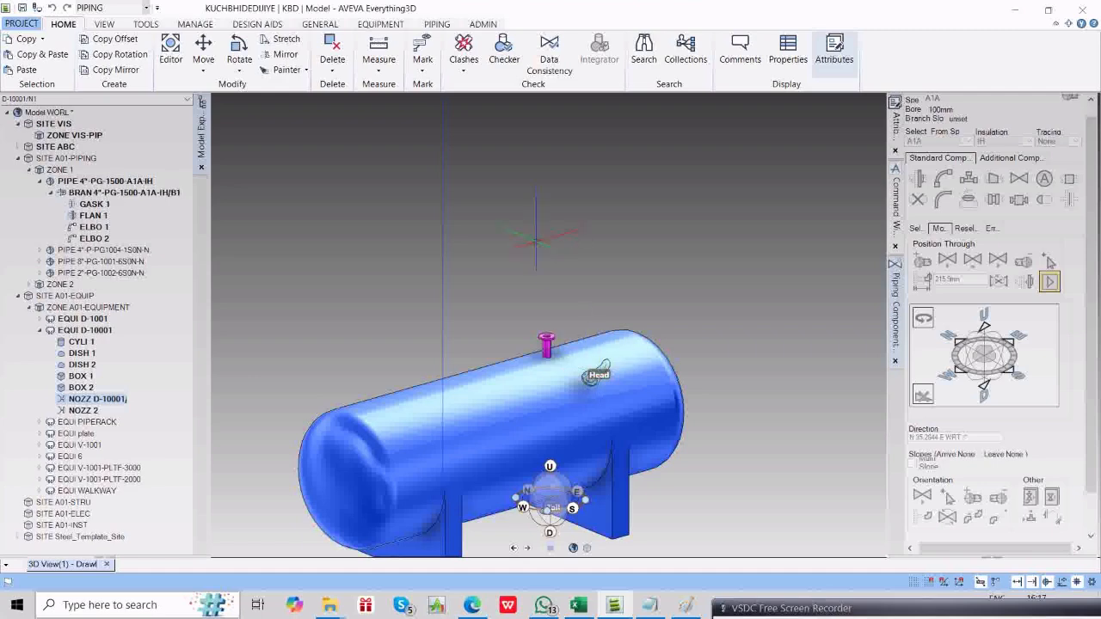
Disconnect the head of branch B1 and reconnect it to the rotated nozzle N1 of vessel D-10001.
click(93, 195)
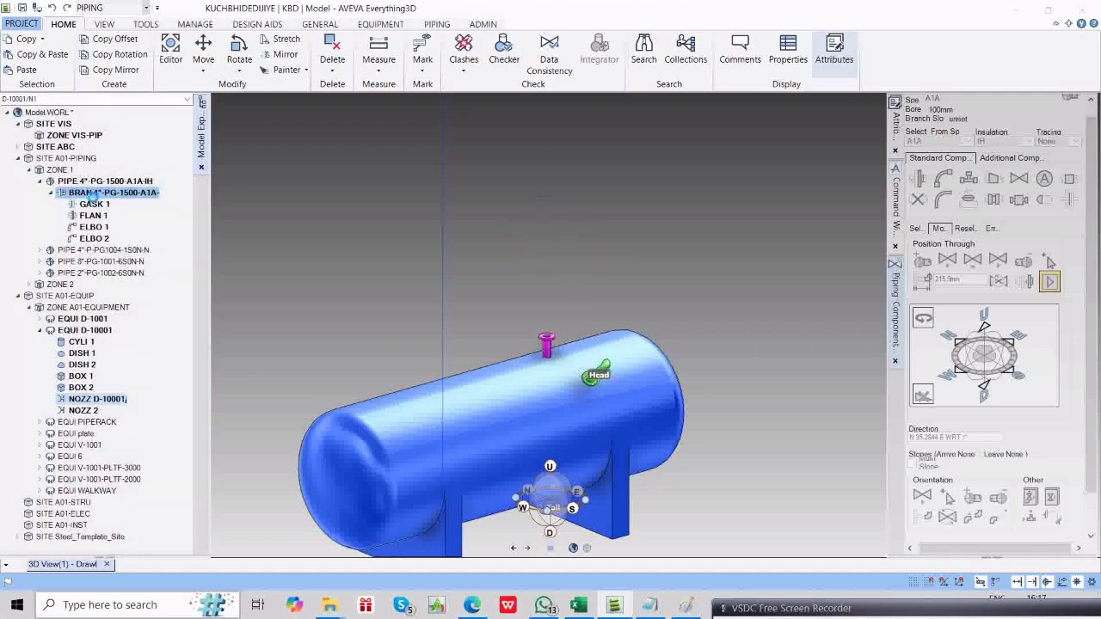
click(897, 304)
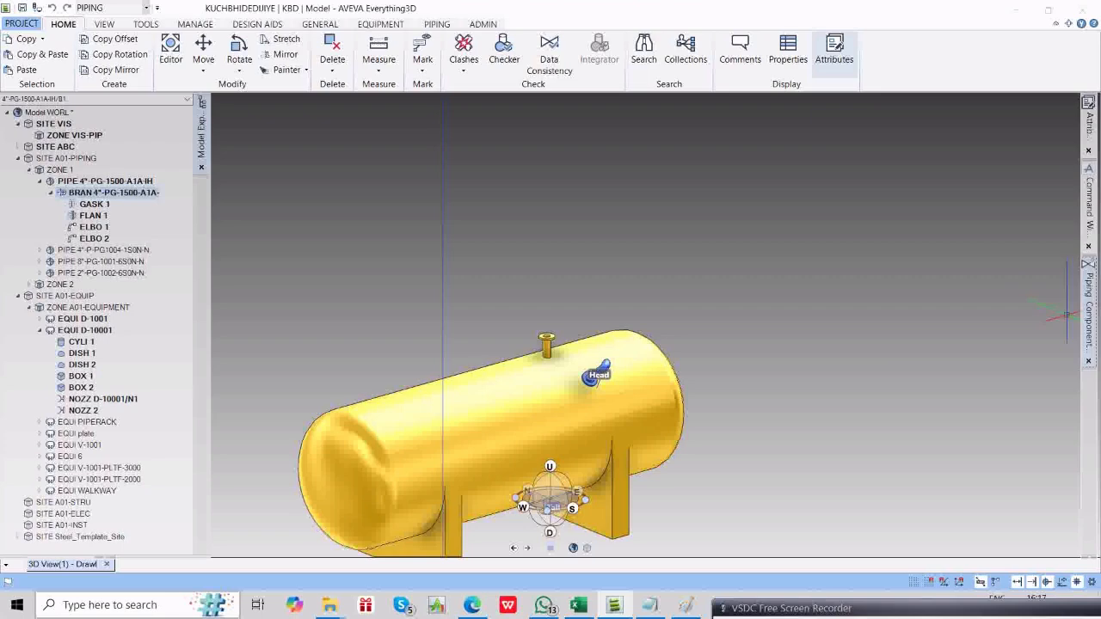
click(1090, 298)
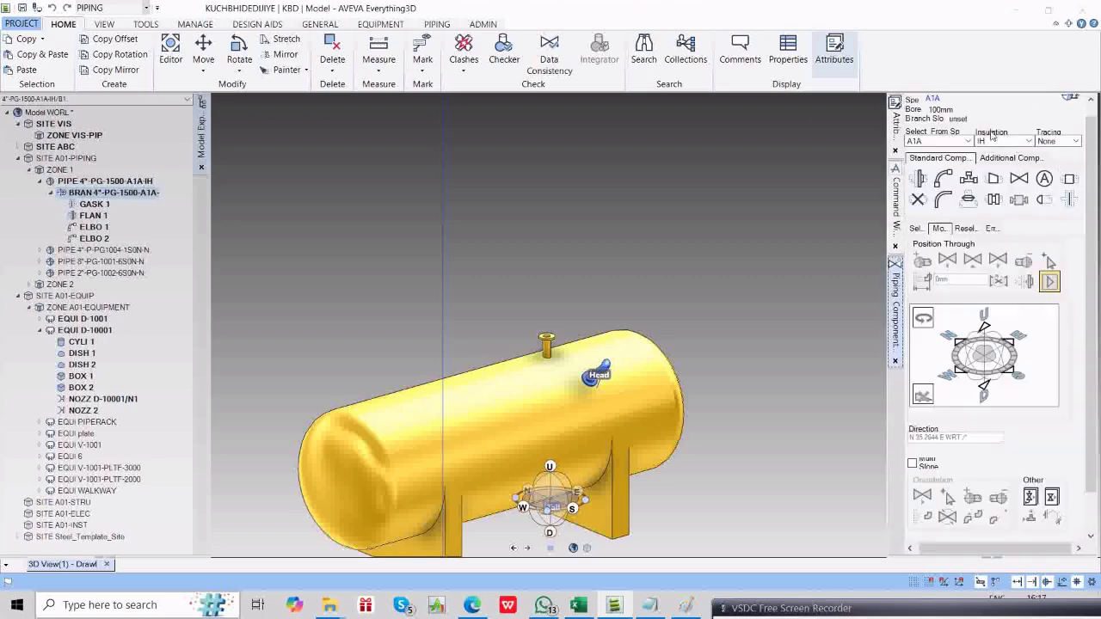
scroll(1015, 129, up, 1)
click(982, 101)
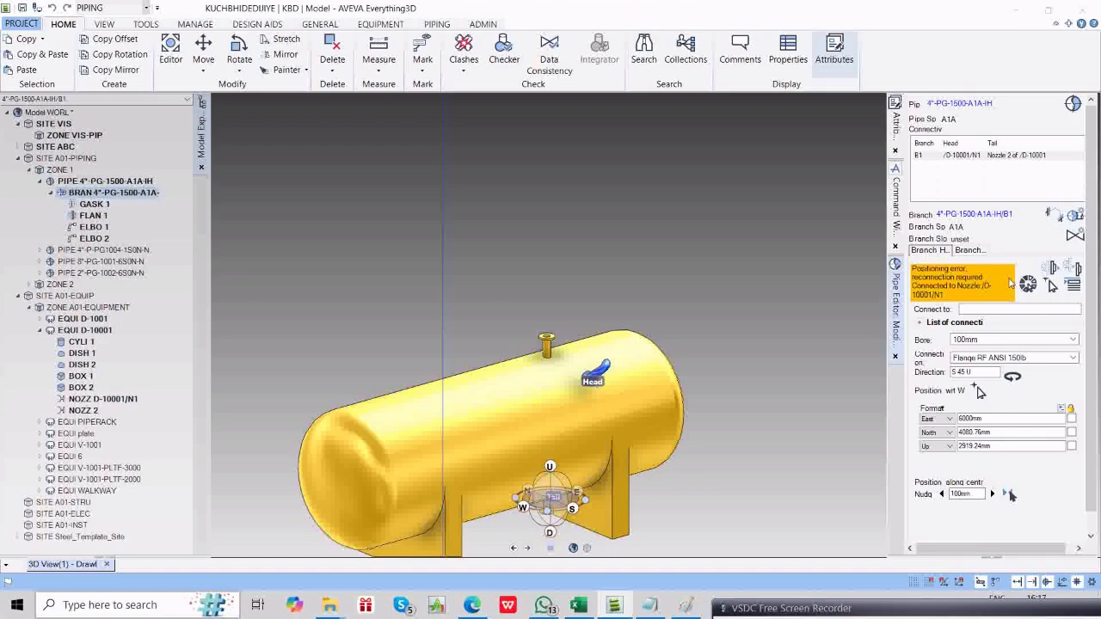
click(1049, 285)
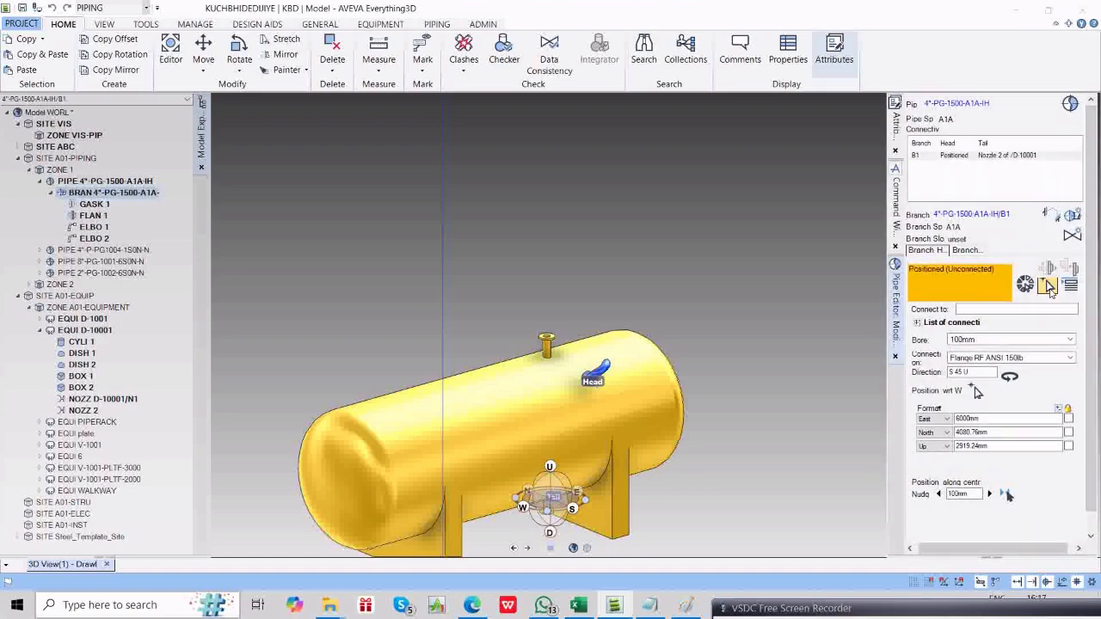
click(1048, 286)
click(548, 344)
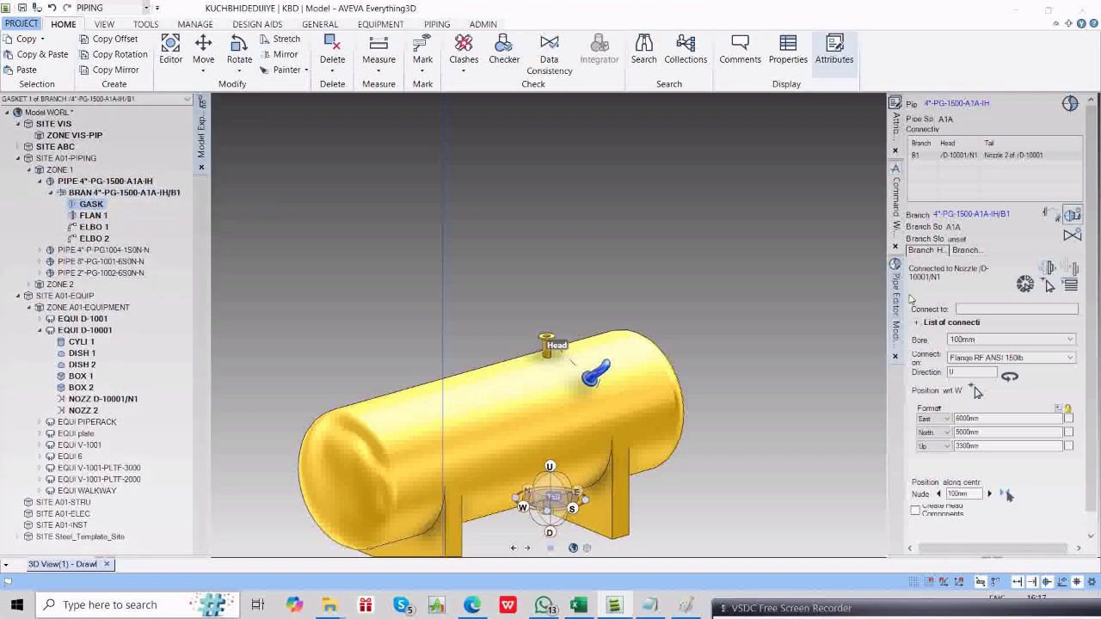
Reconnect the branch's gasket and flange at the new head position with the CONN command.
click(895, 218)
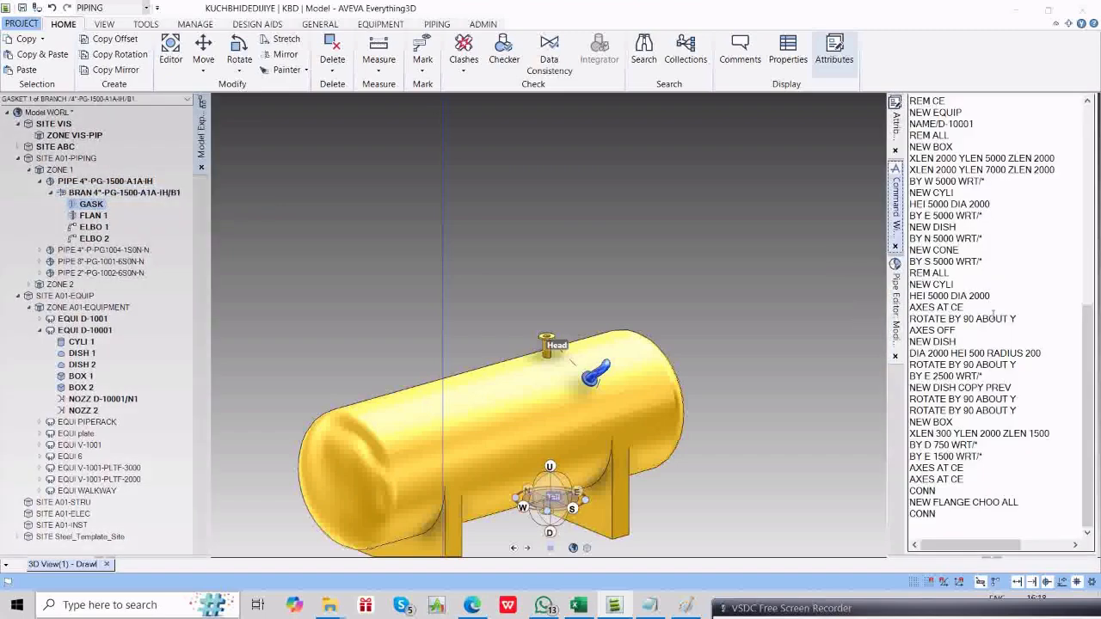
text(CONN)
key(Return)
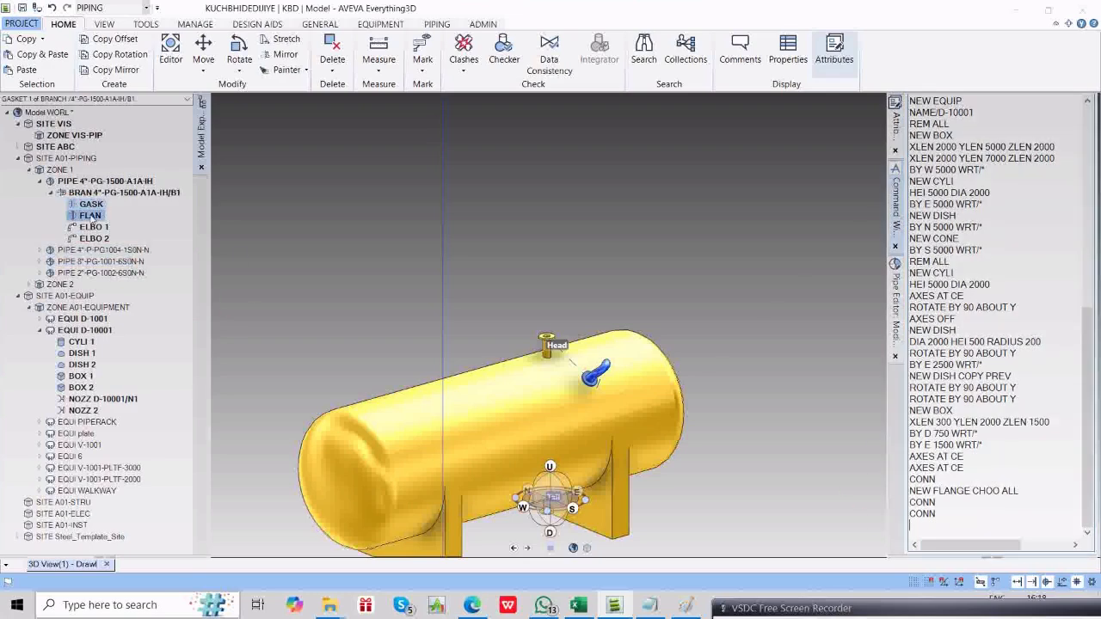
text(CONN)
key(Return)
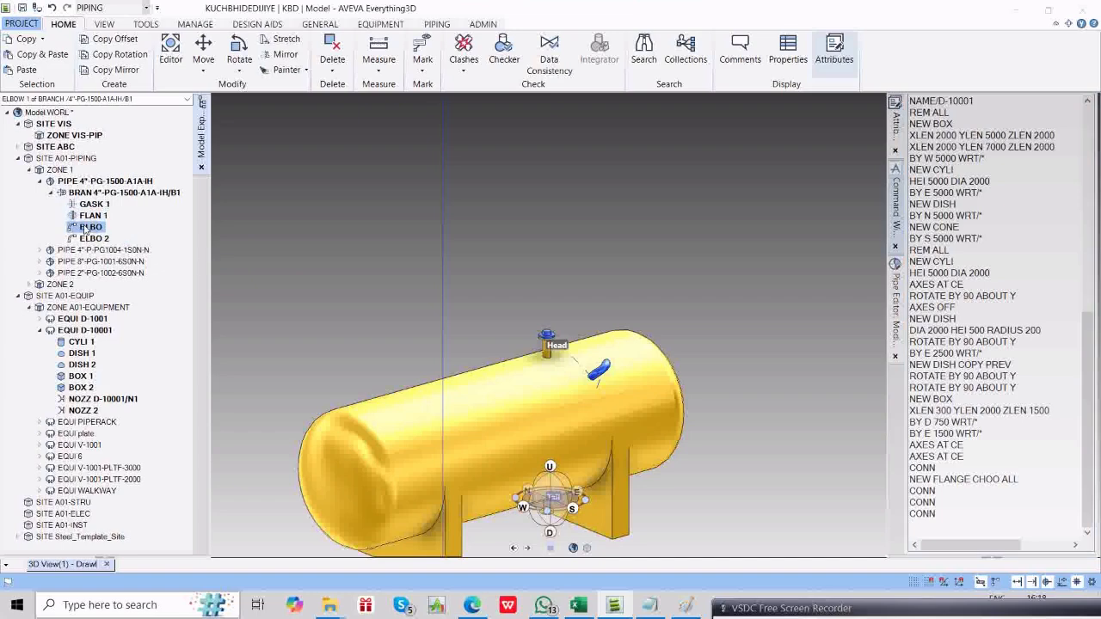
Delete the first elbow in branch B1 of pipe 4"-PG-1500-A1A-IH.
click(332, 69)
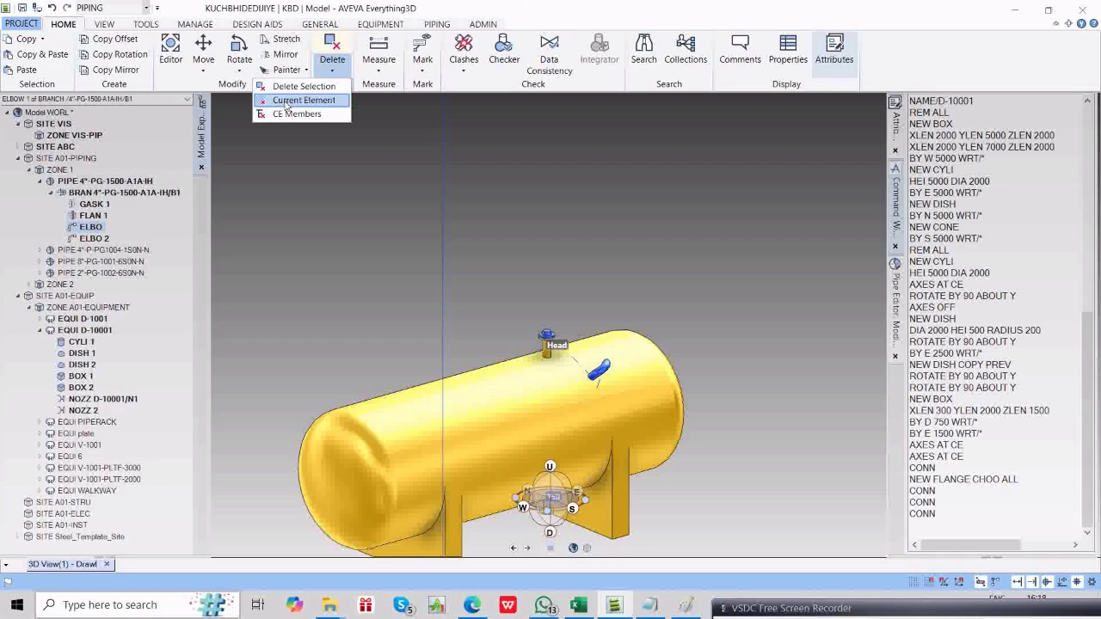
click(289, 101)
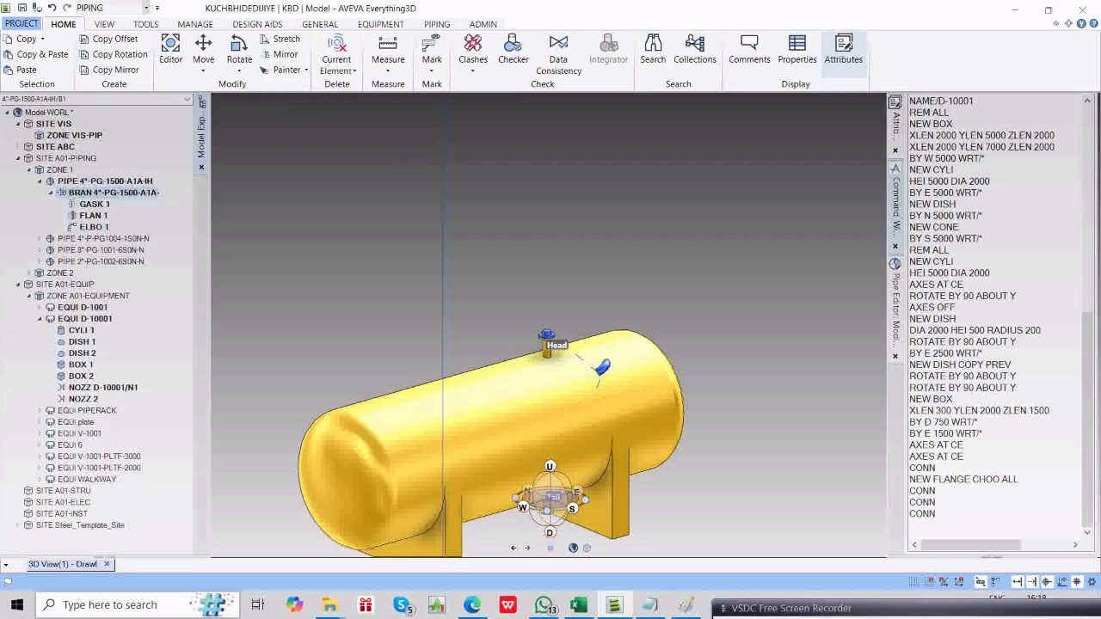
Connect the branch's remaining elbow to the flange with the CONN command and direct its outlet south with DIR S.
click(91, 227)
click(962, 526)
text(CONN)
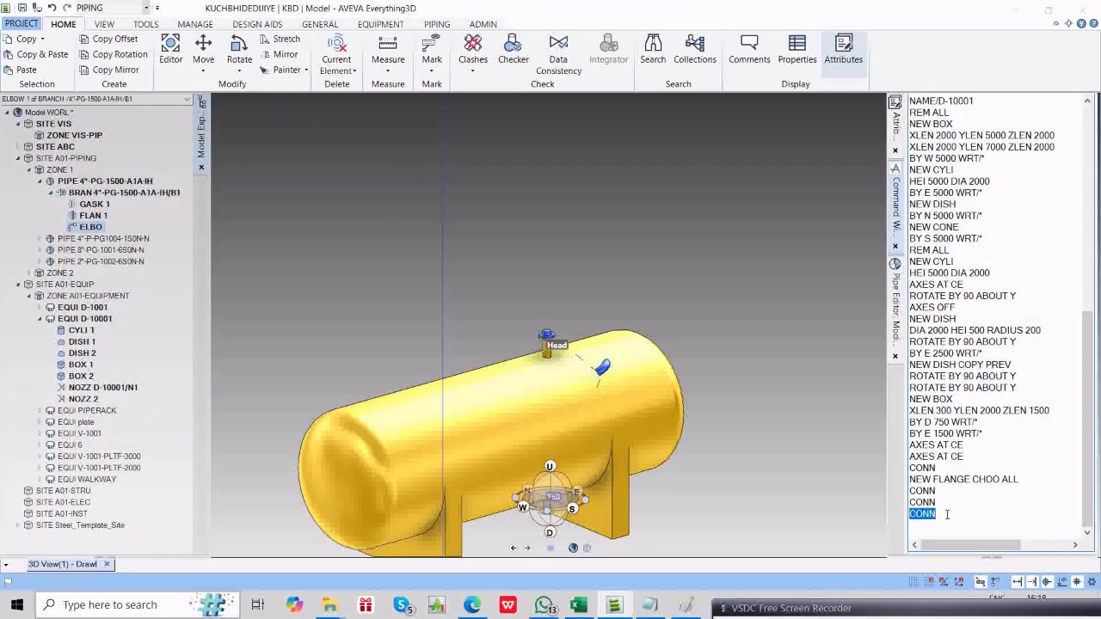
key(Return)
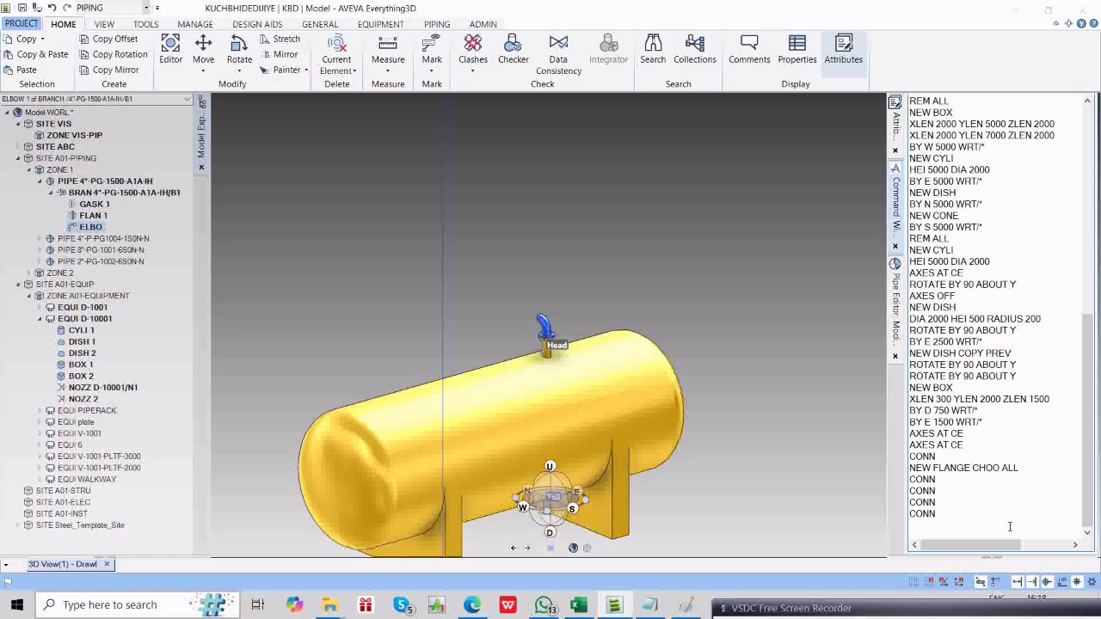
text(S)
key(Return)
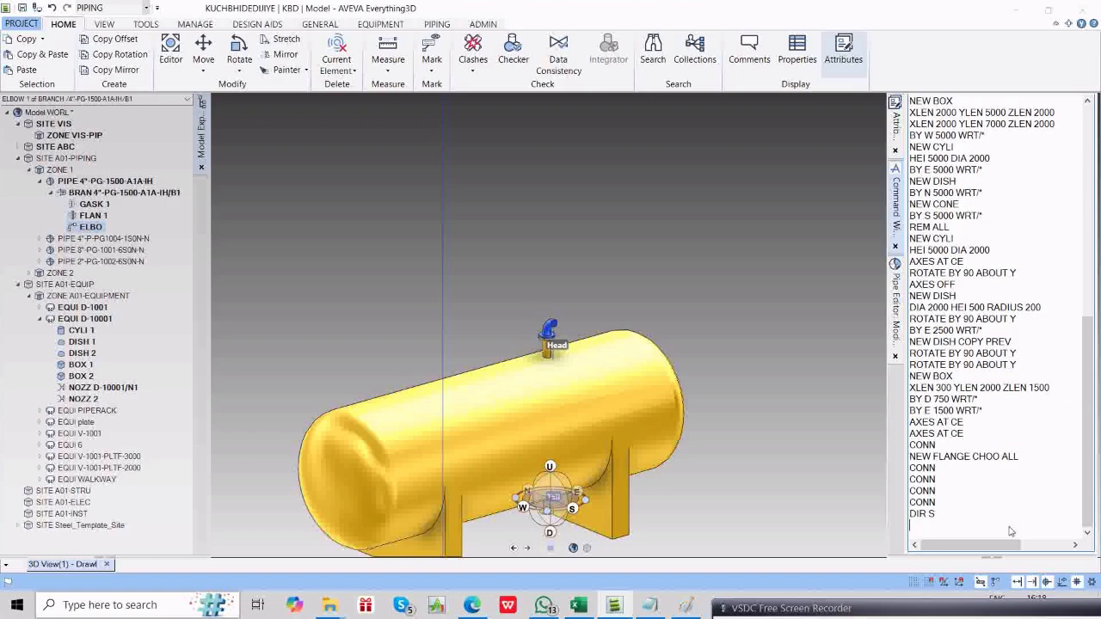
Try the east and west outlet directions for the elbow in the component modification settings and return it to south.
click(899, 296)
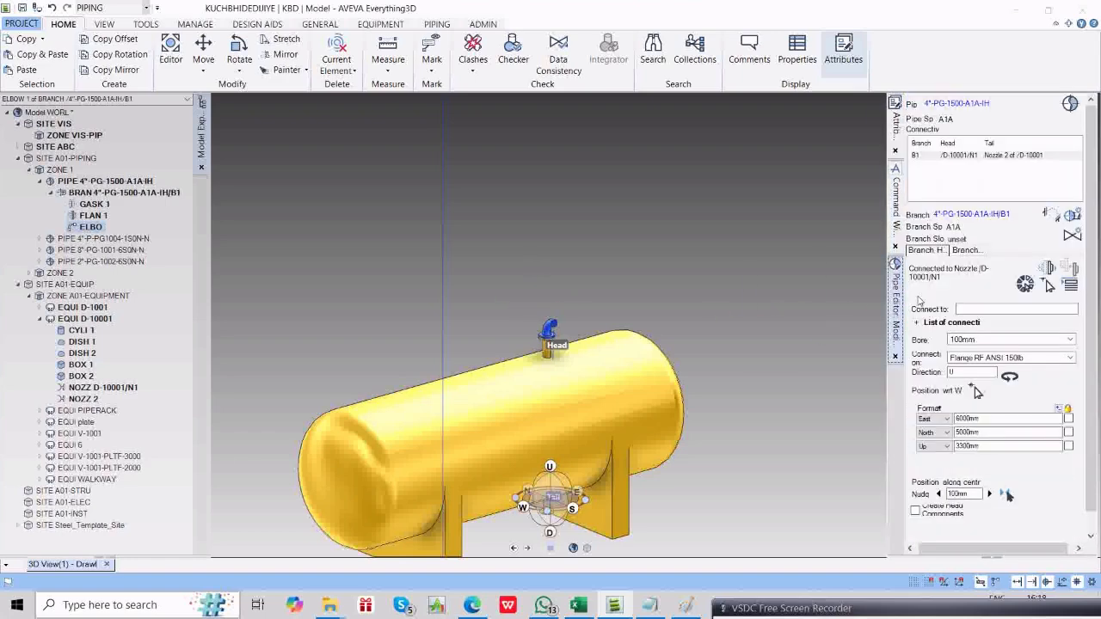
click(1072, 235)
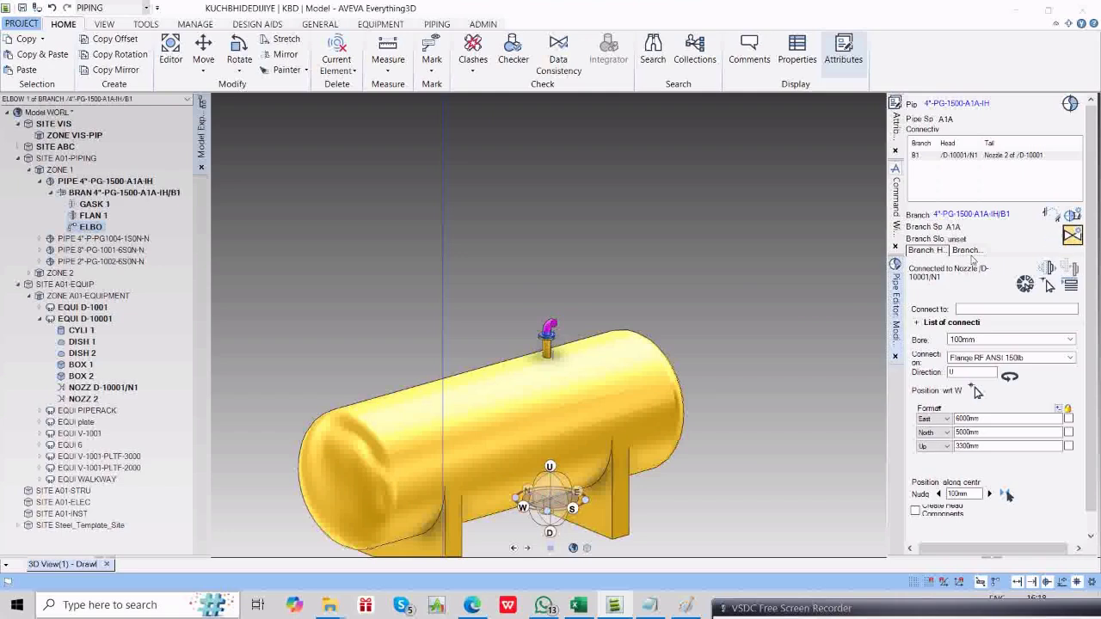
click(974, 256)
click(939, 242)
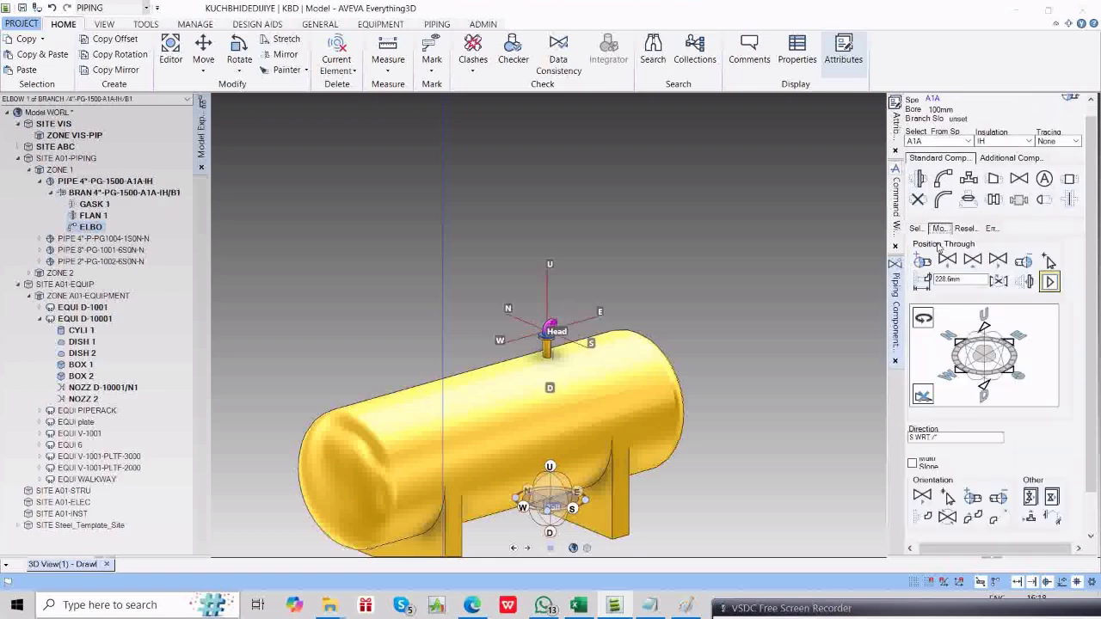
click(1009, 341)
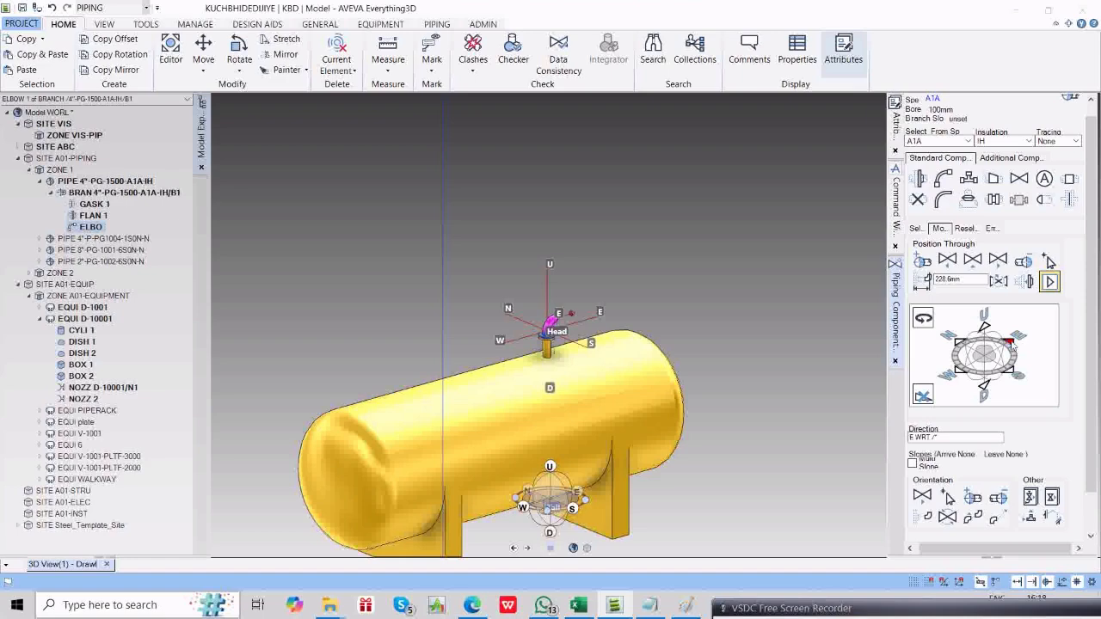
click(959, 375)
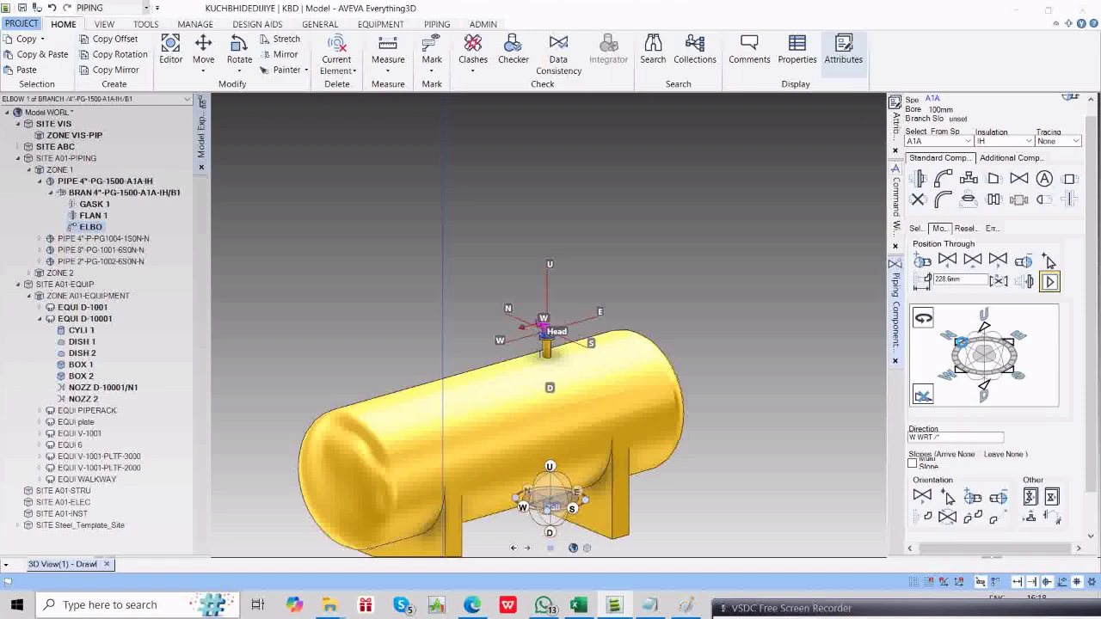
click(961, 344)
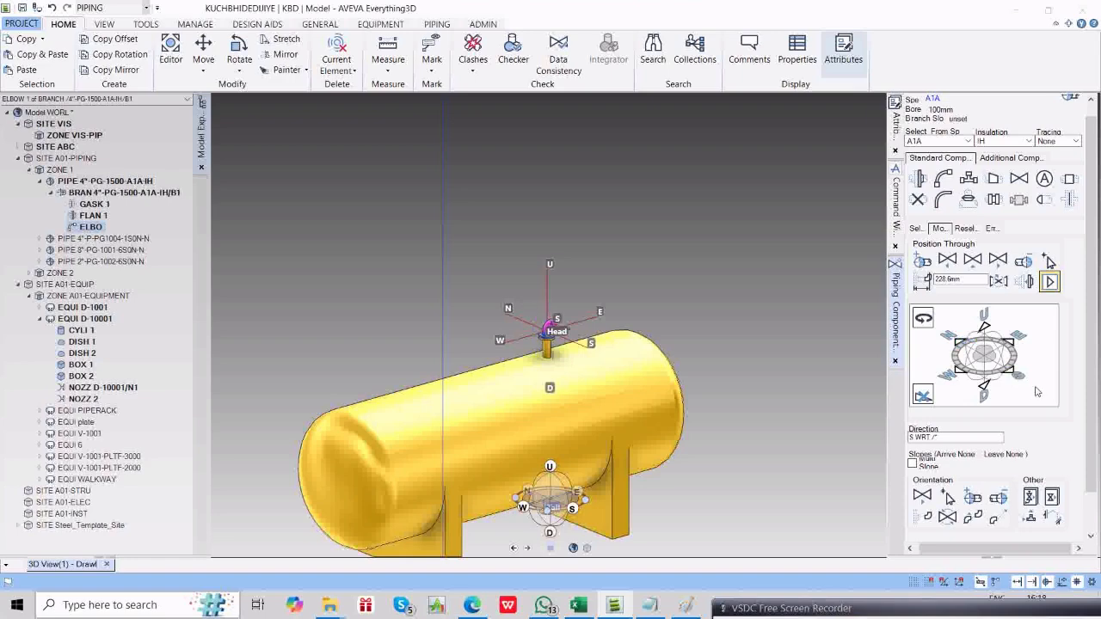
click(1010, 371)
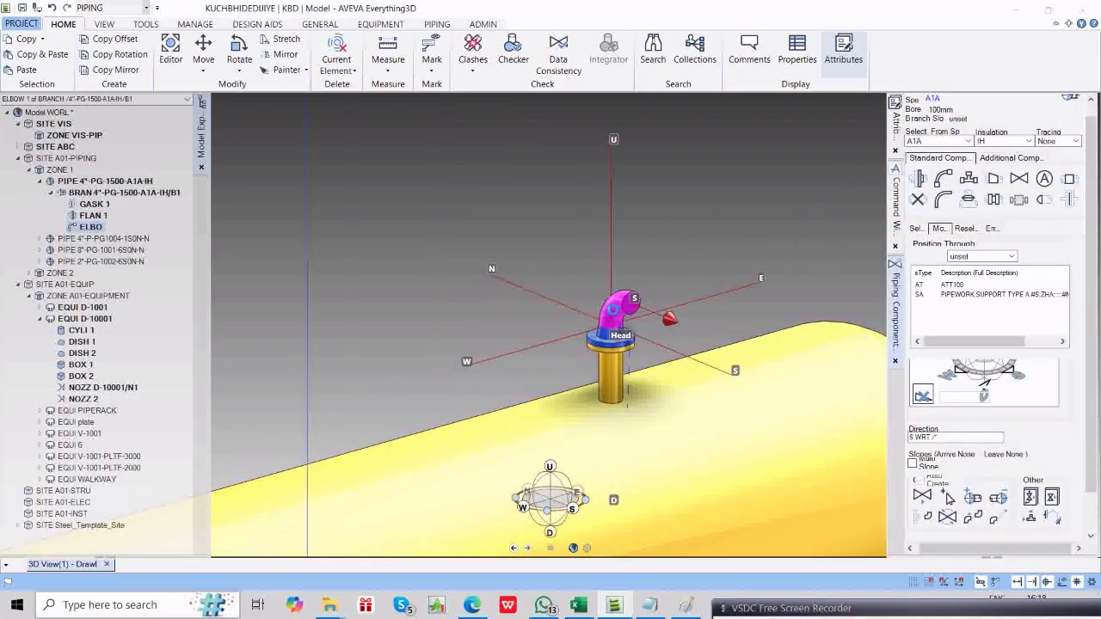
Move the elbow straight up from the flange, leaving about 400 mm of pipe between them.
click(915, 229)
double_click(619, 303)
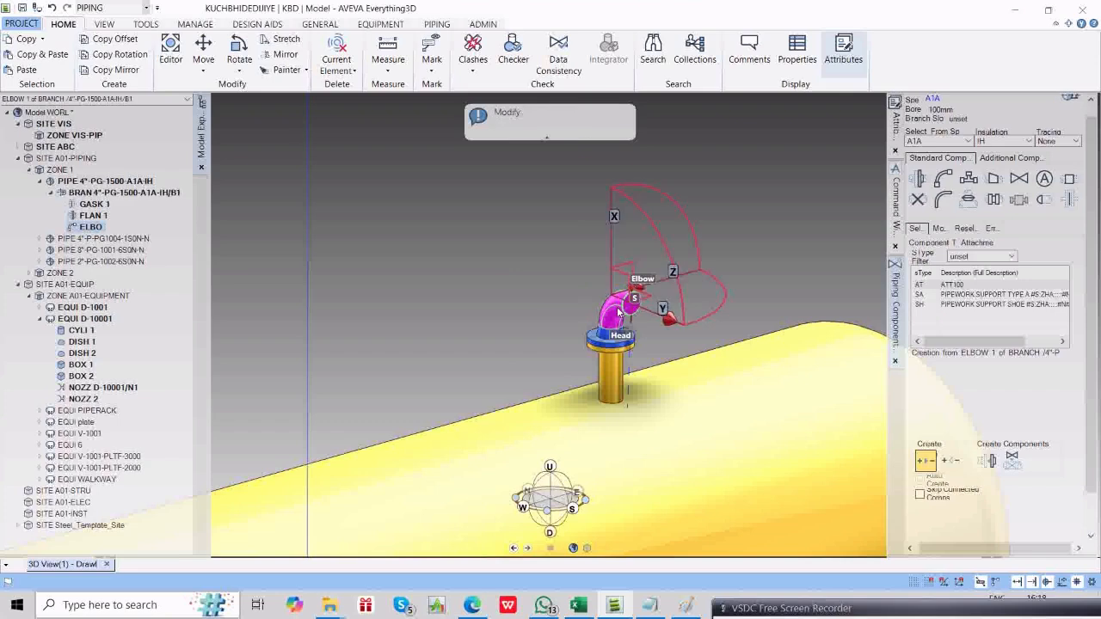
drag(658, 262, 712, 208)
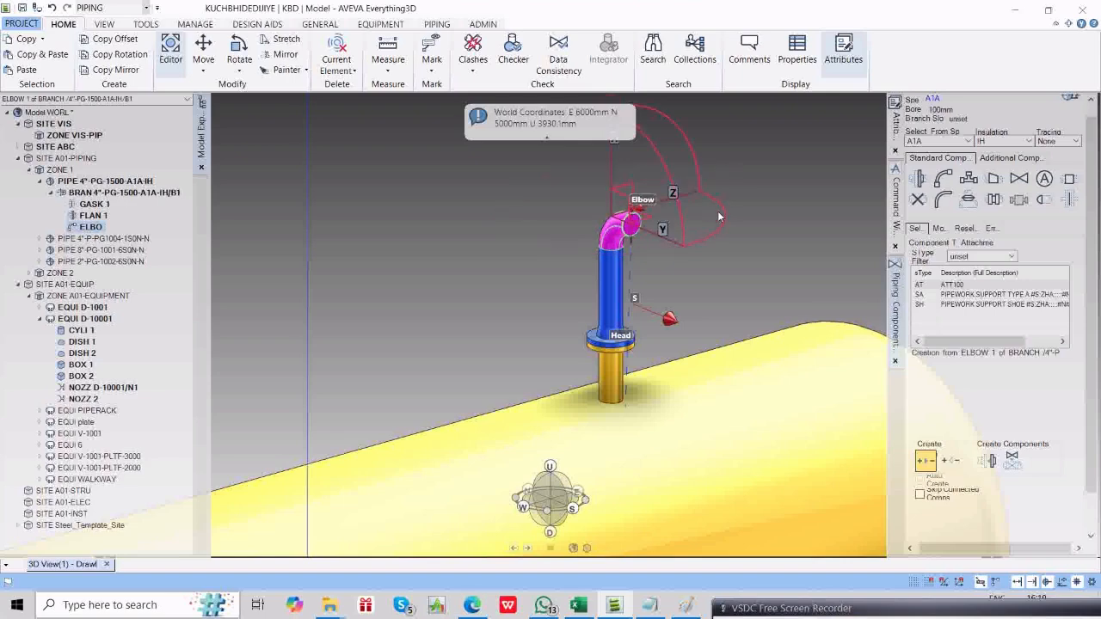
key(Escape)
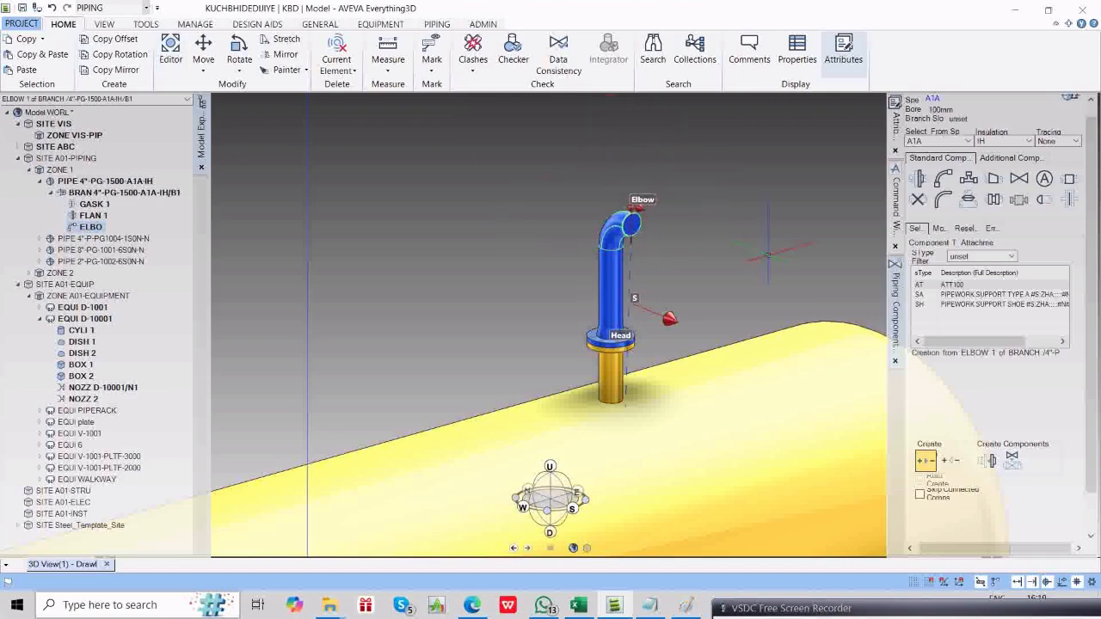
Add an EL90 90-degree elbow after the first elbow and space it with the command CLEAR 1000.
click(942, 178)
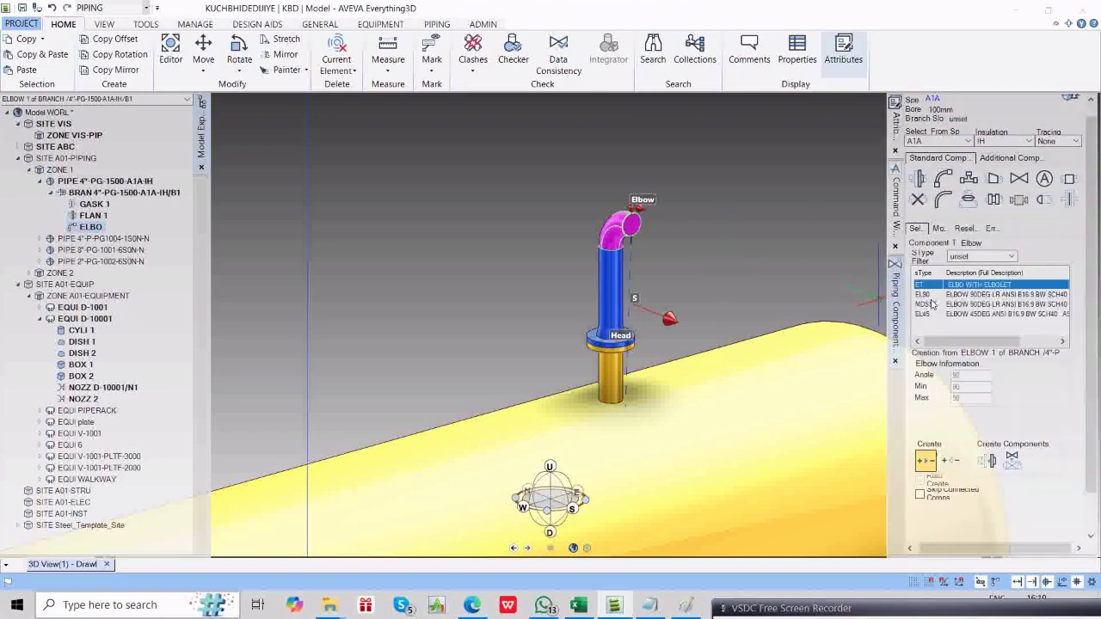
click(923, 295)
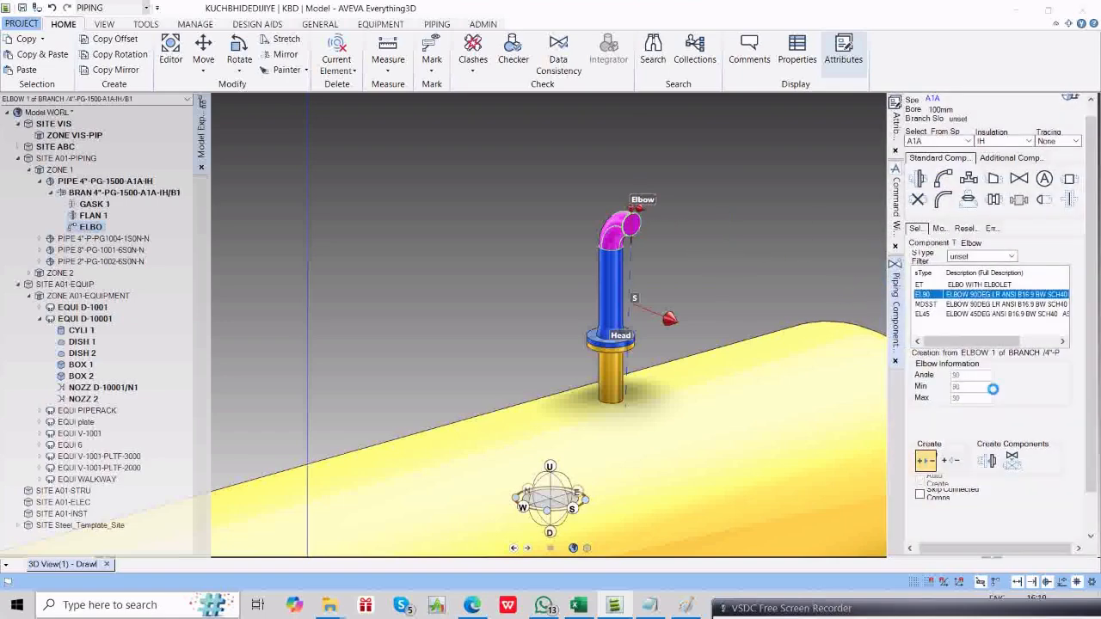
click(986, 460)
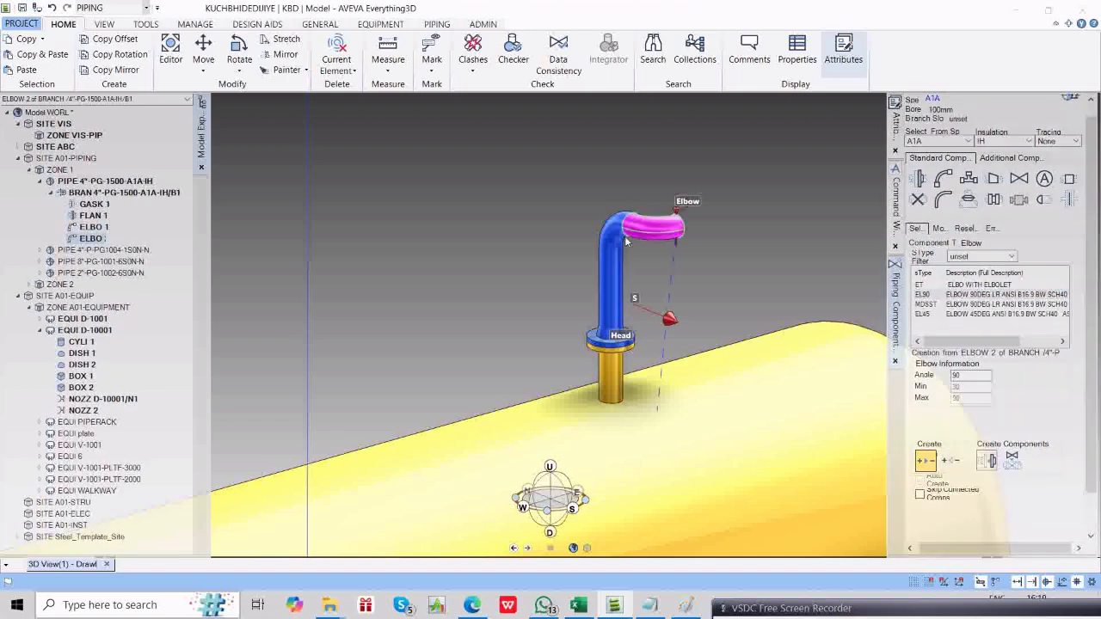
click(898, 220)
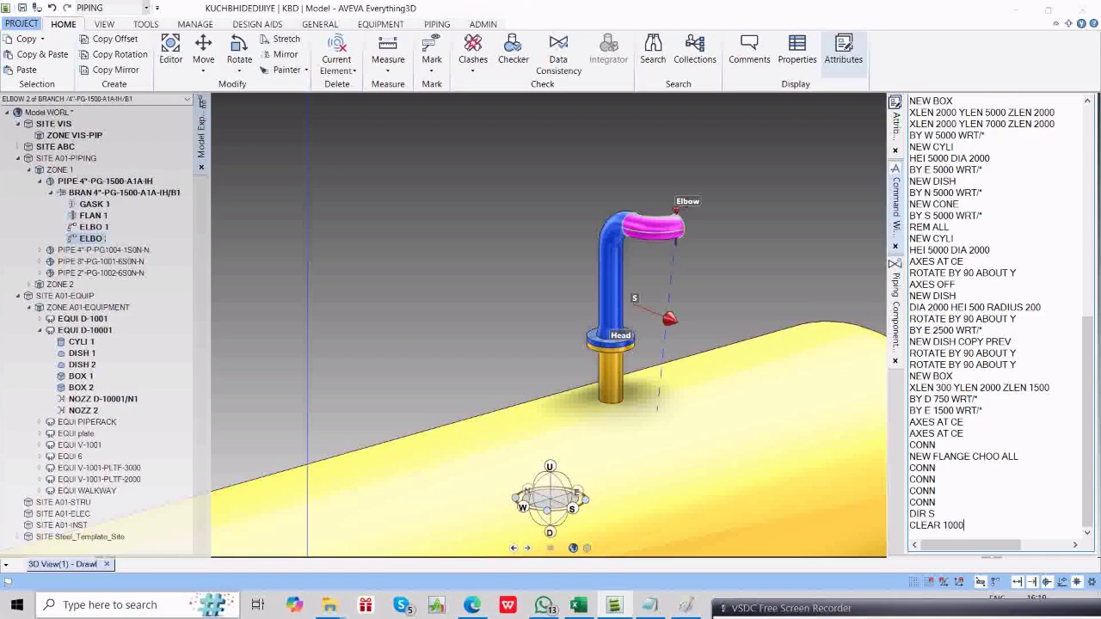
key(Return)
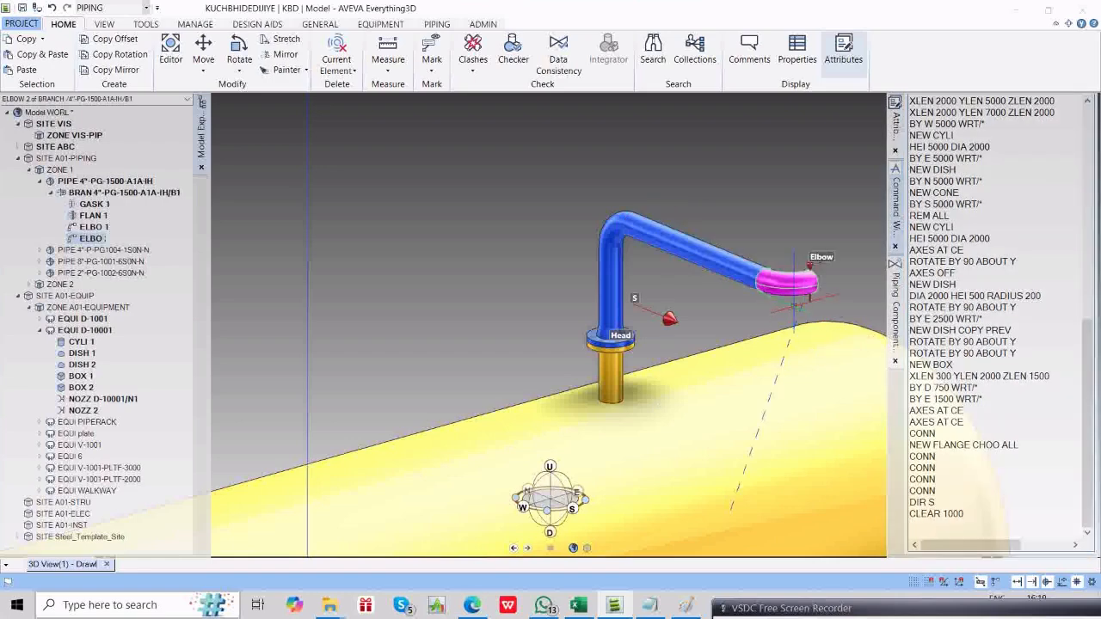
Set the pipe length between the two elbows to 2000 mm in the component modification settings.
click(898, 303)
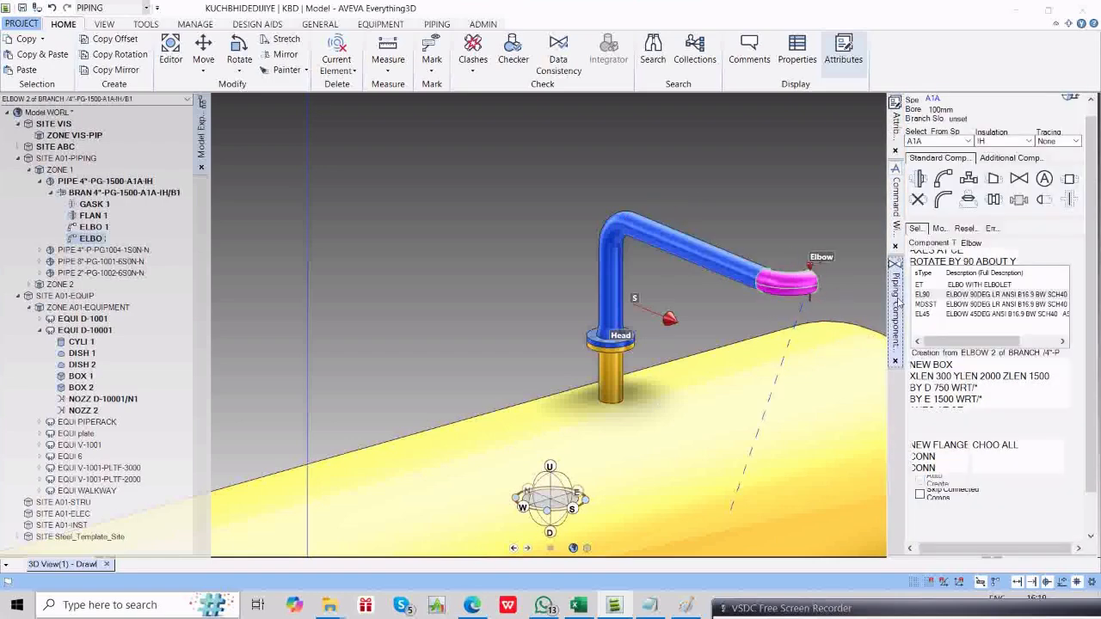
click(939, 229)
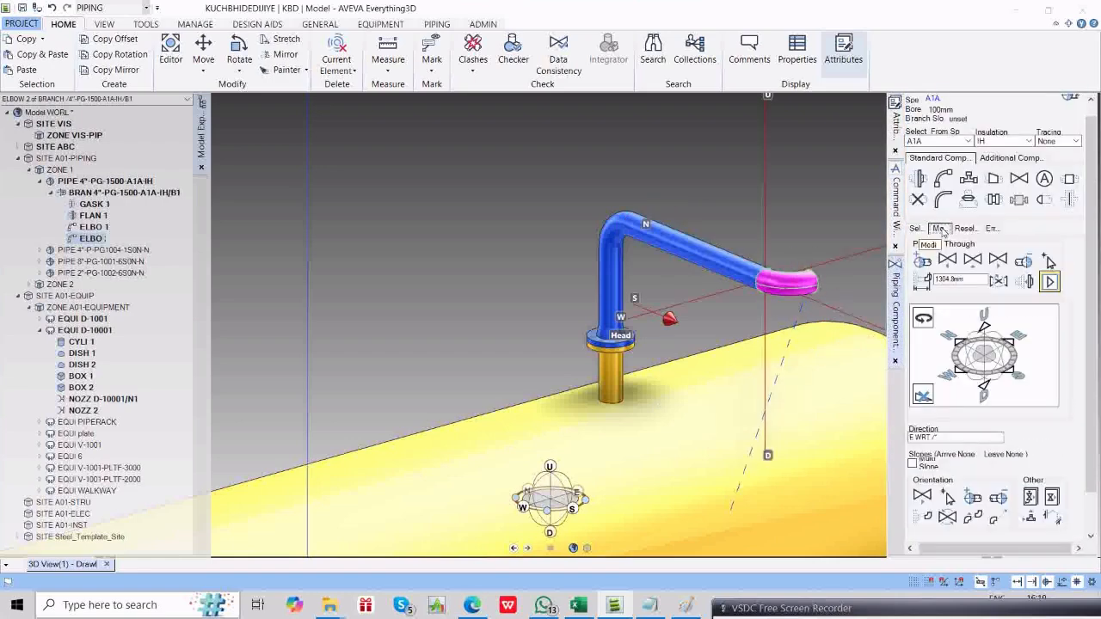
click(921, 286)
click(922, 289)
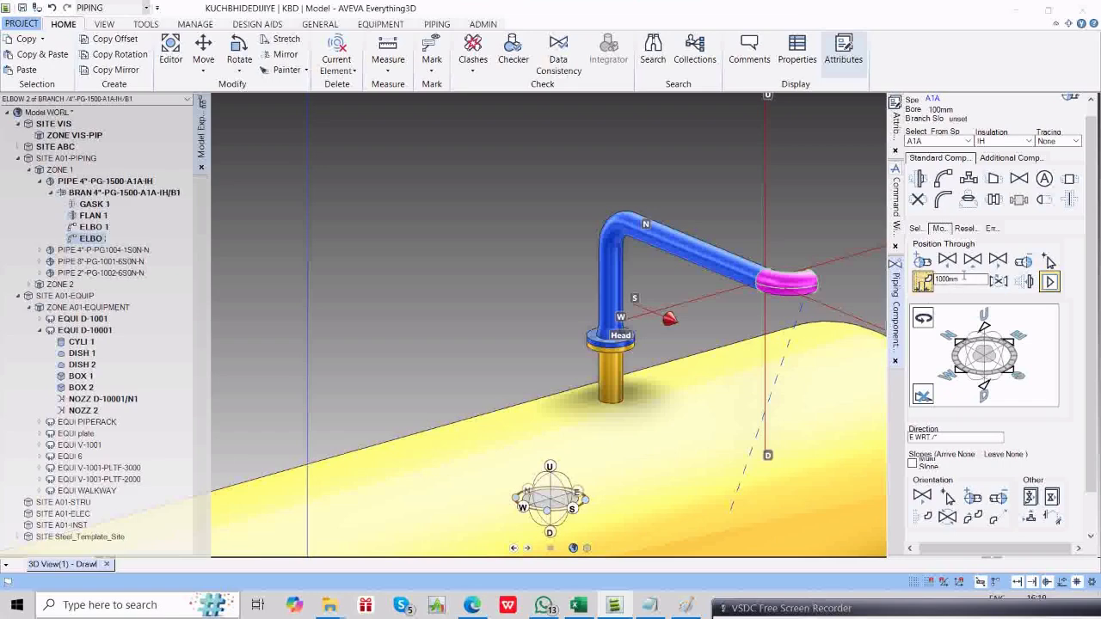
double_click(964, 277)
text(2000)
key(Return)
scroll(764, 306, down, 5)
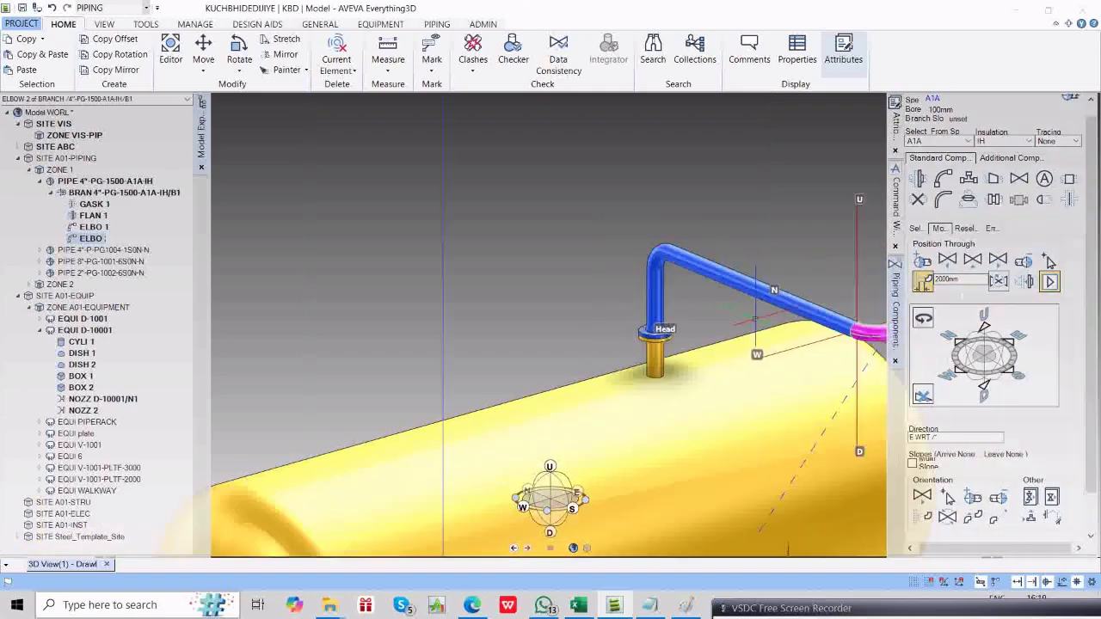
scroll(750, 317, up, 3)
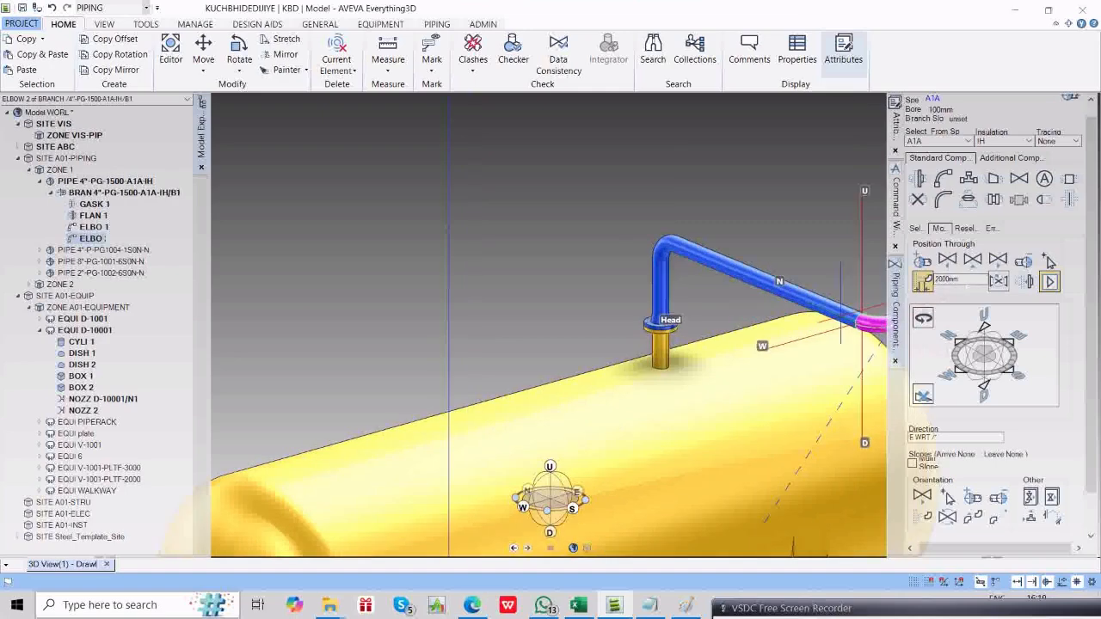
middle_drag(832, 314, 828, 314)
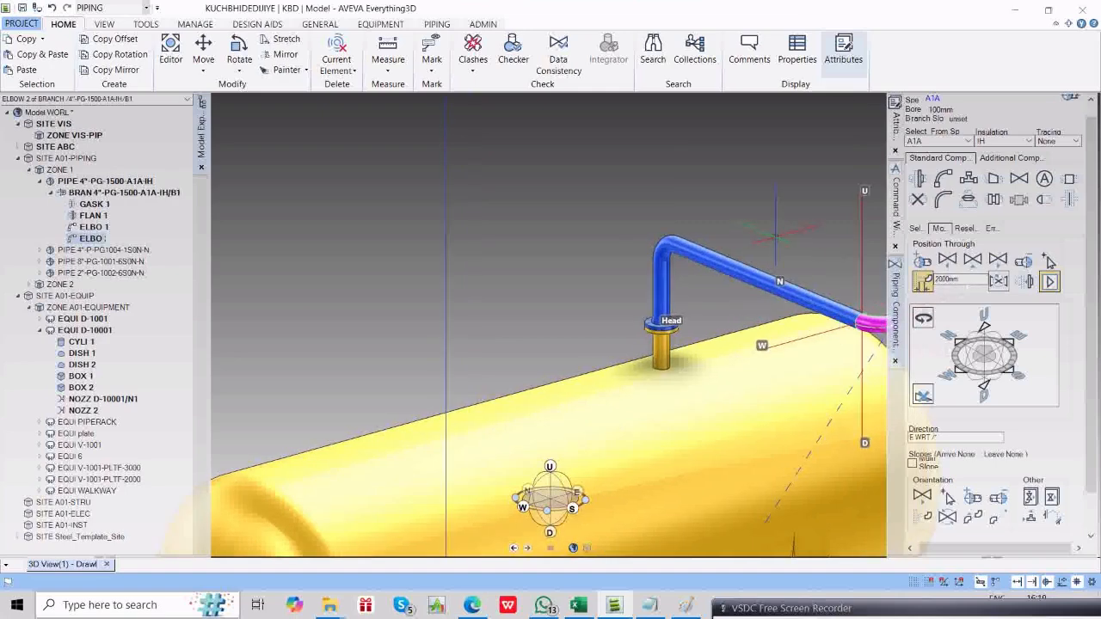
scroll(822, 296, up, 2)
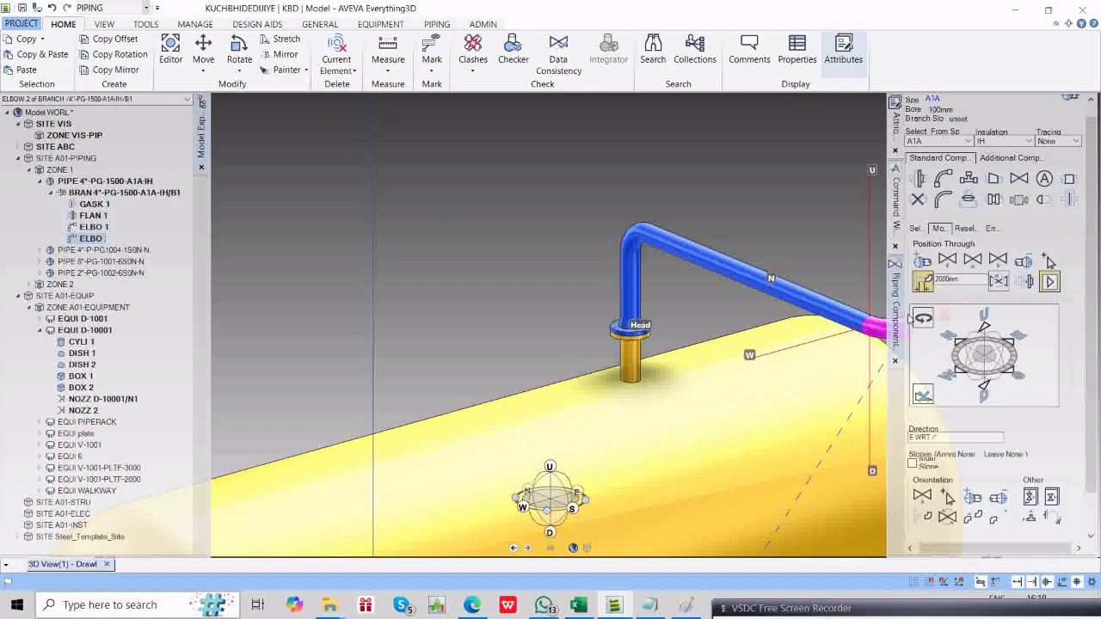
Move the second elbow by -1000 mm along its X axis in the model editor and leave the editor.
double_click(884, 335)
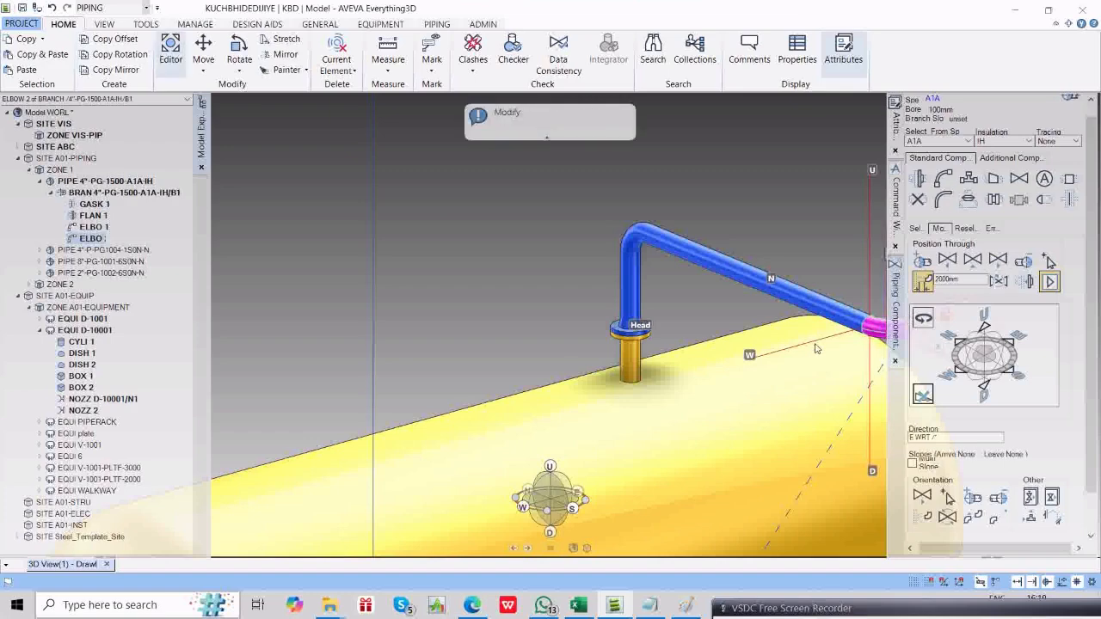
scroll(830, 359, down, 3)
middle_drag(832, 359, 724, 346)
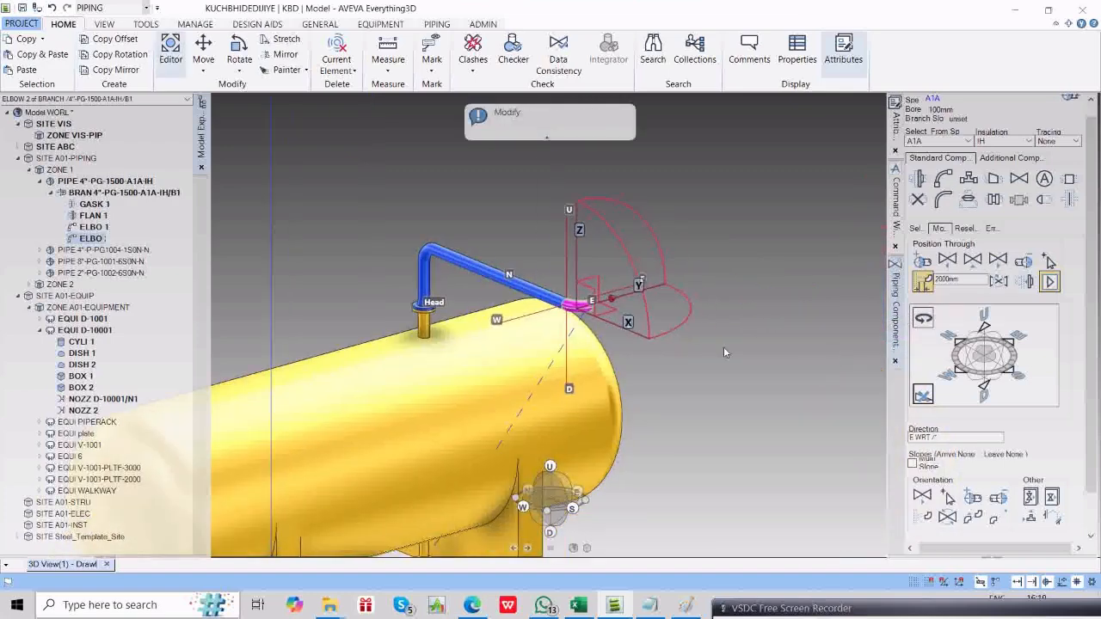
right_click(617, 331)
click(654, 335)
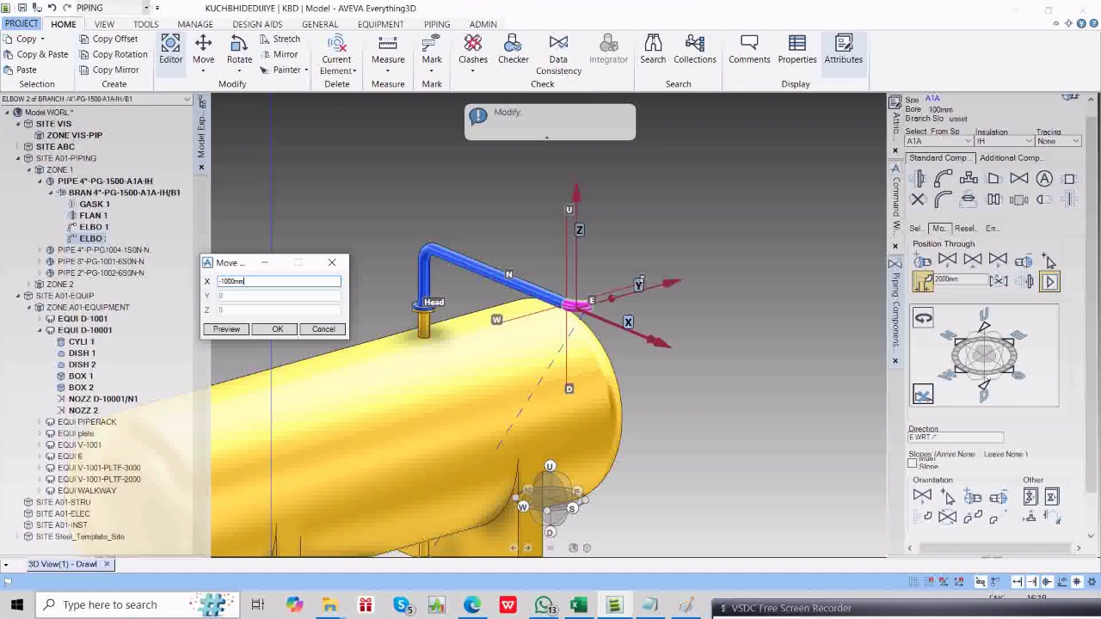
click(261, 330)
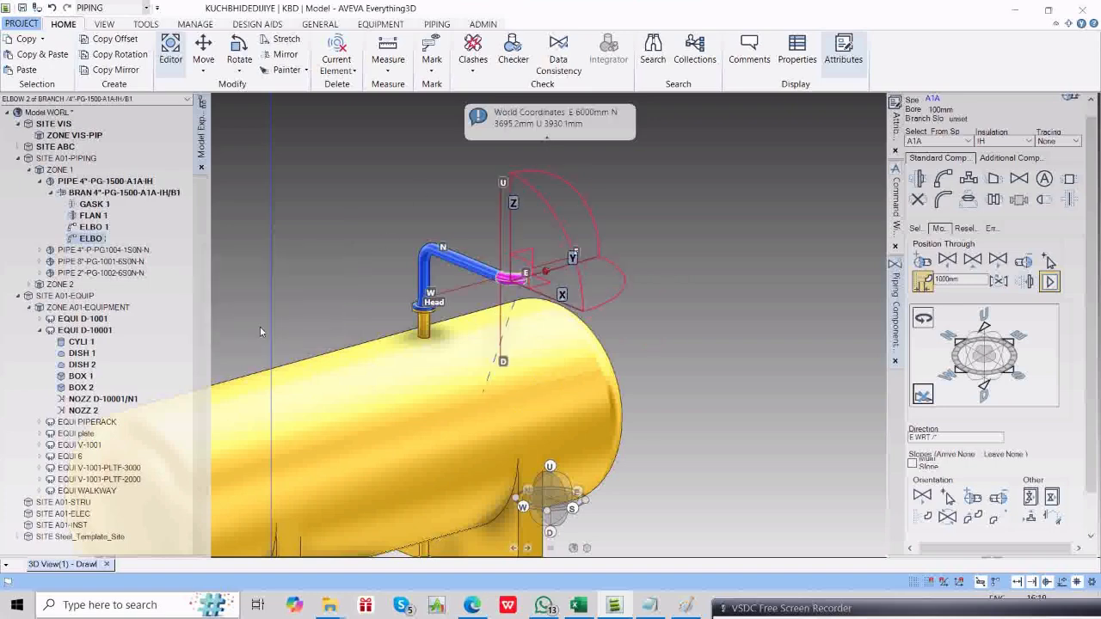
click(171, 52)
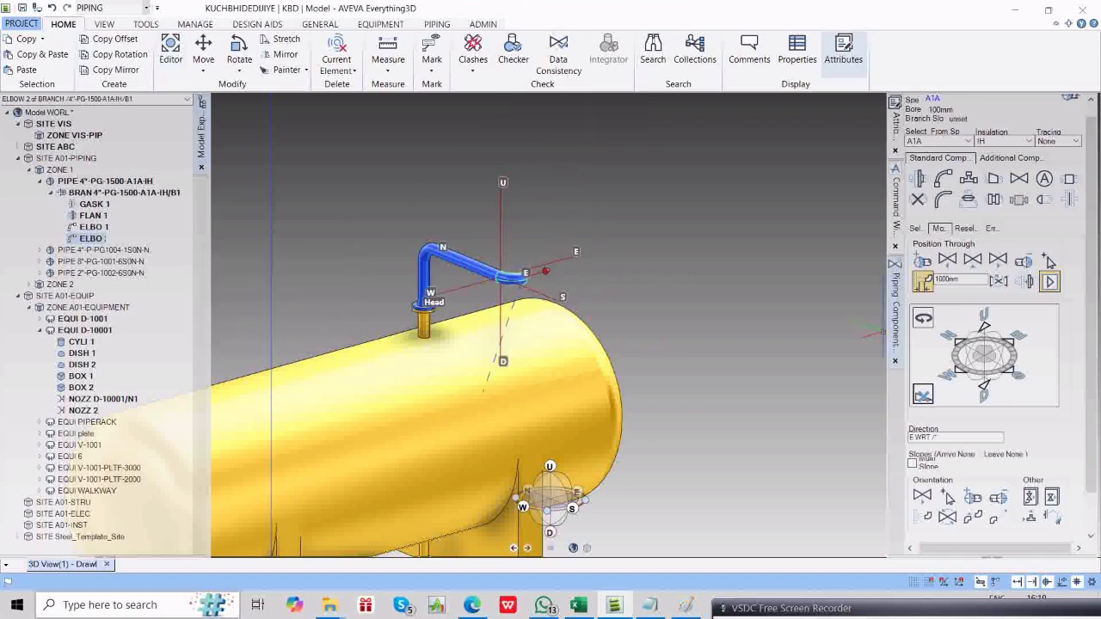
Add a WN ANSI B16.5 #150 flange after the first elbow with auto create off, followed by a G #150 gasket.
scroll(471, 268, up, 4)
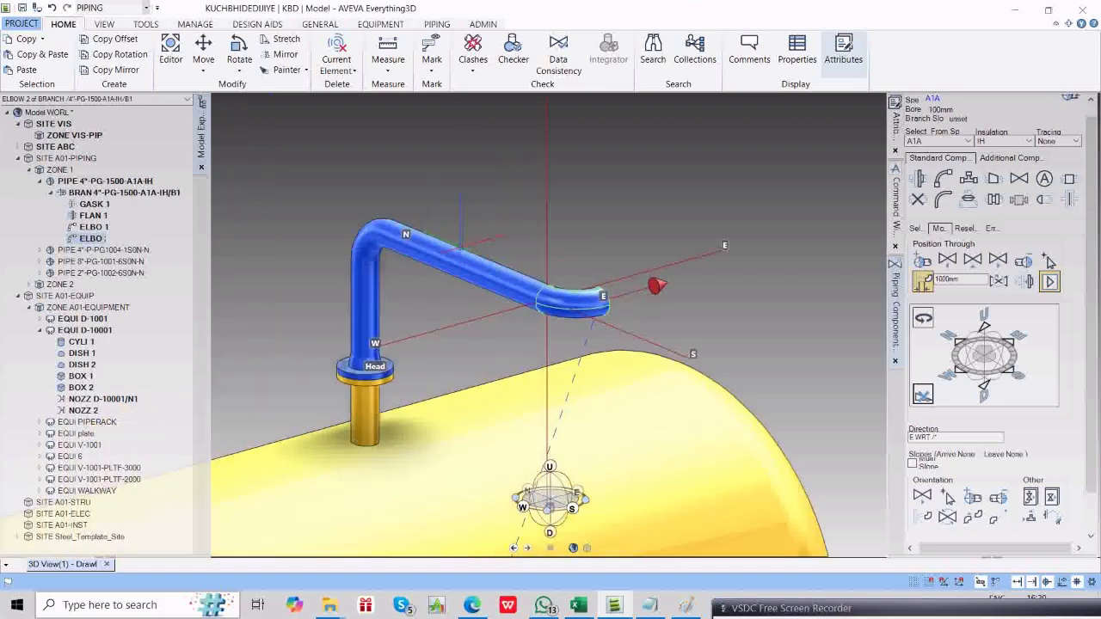
middle_drag(479, 258, 607, 245)
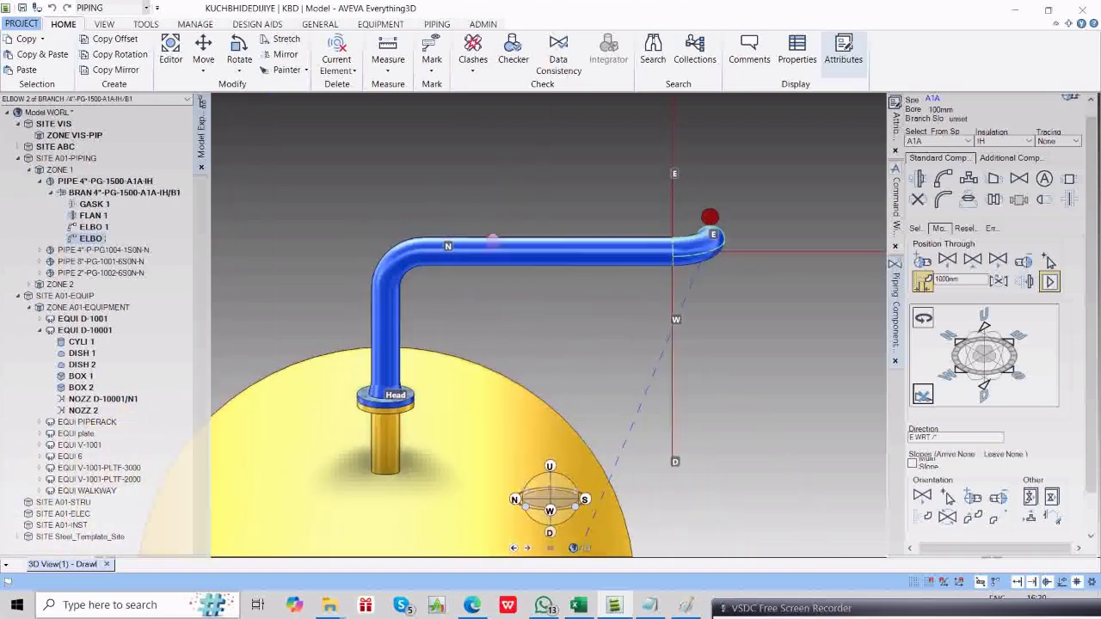
click(391, 258)
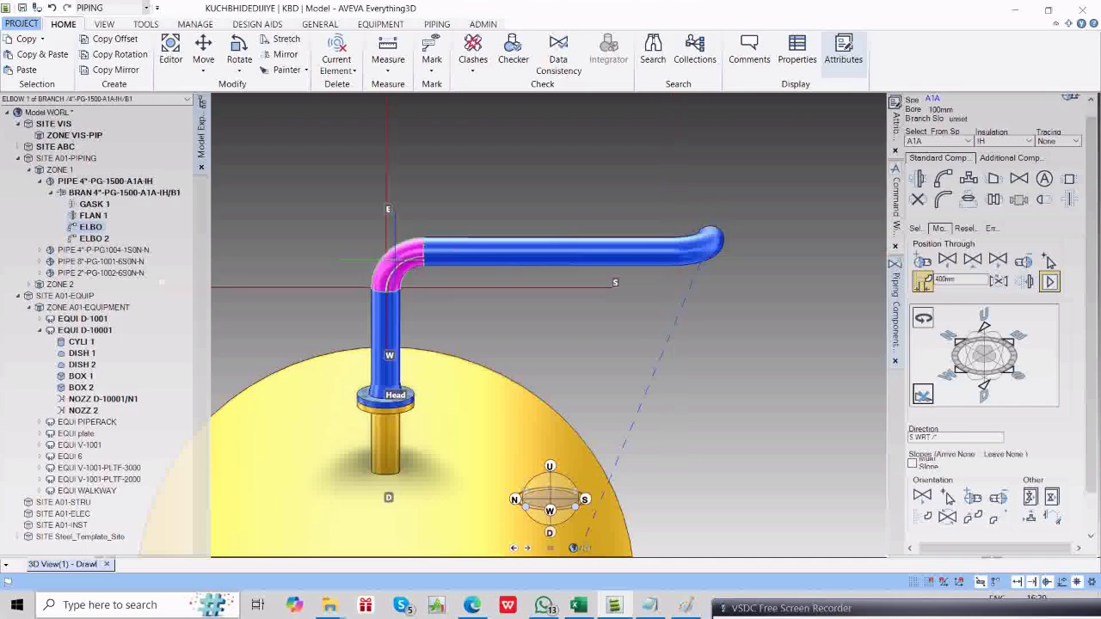
click(919, 178)
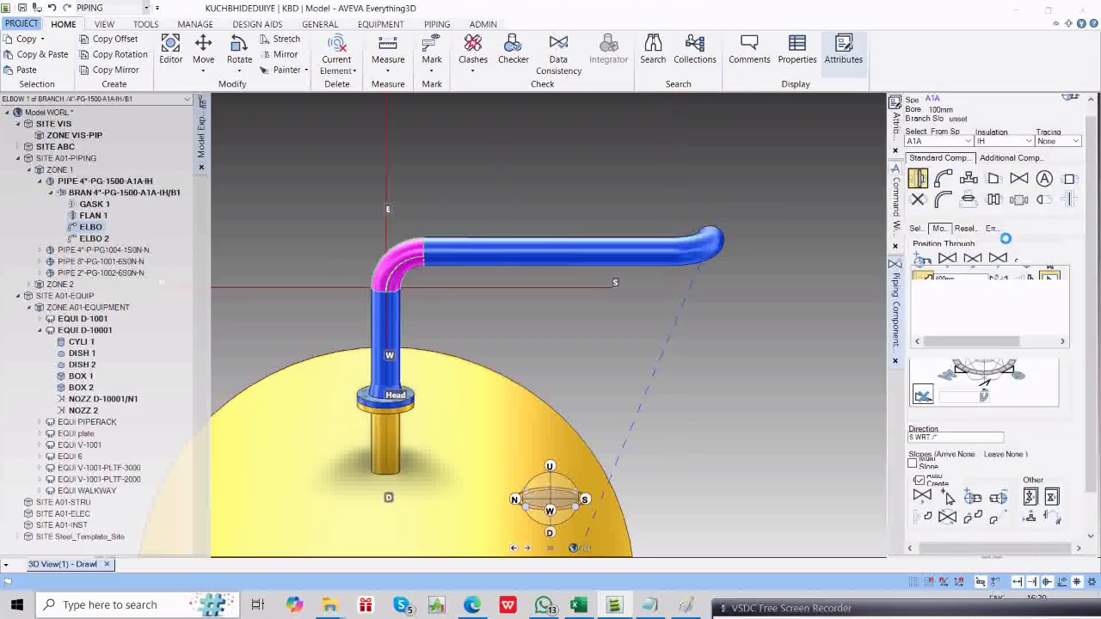
click(924, 304)
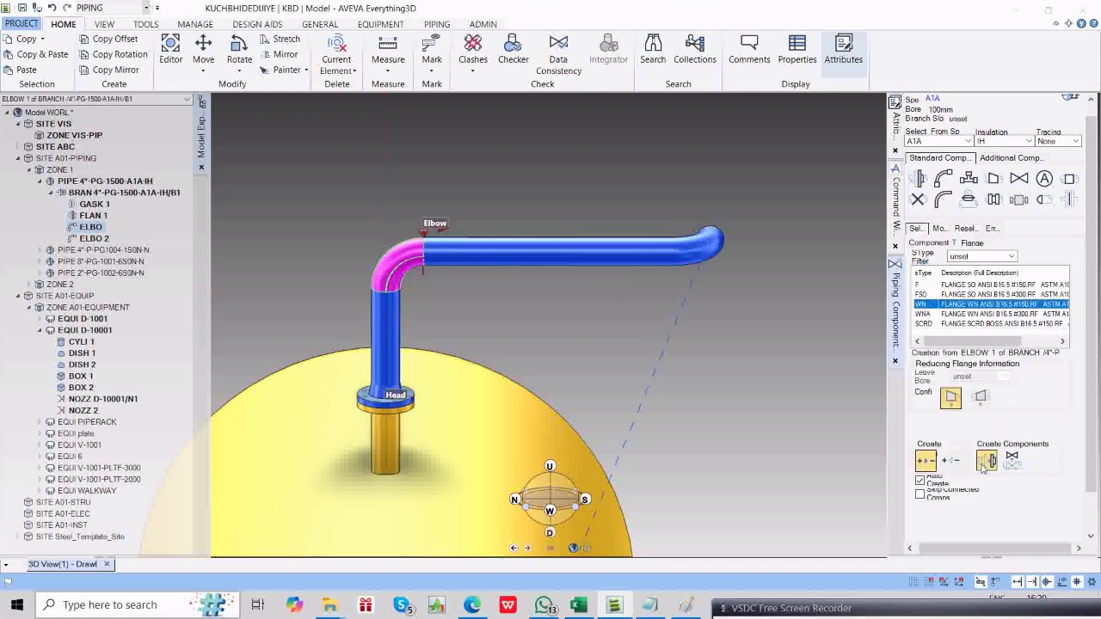
click(919, 483)
click(987, 461)
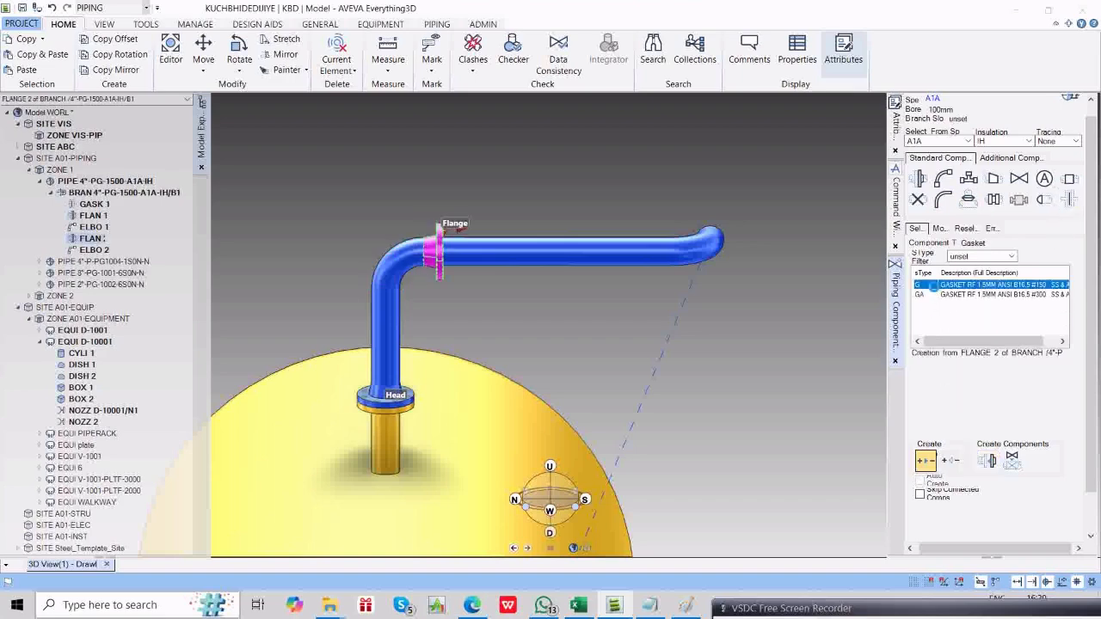
click(987, 459)
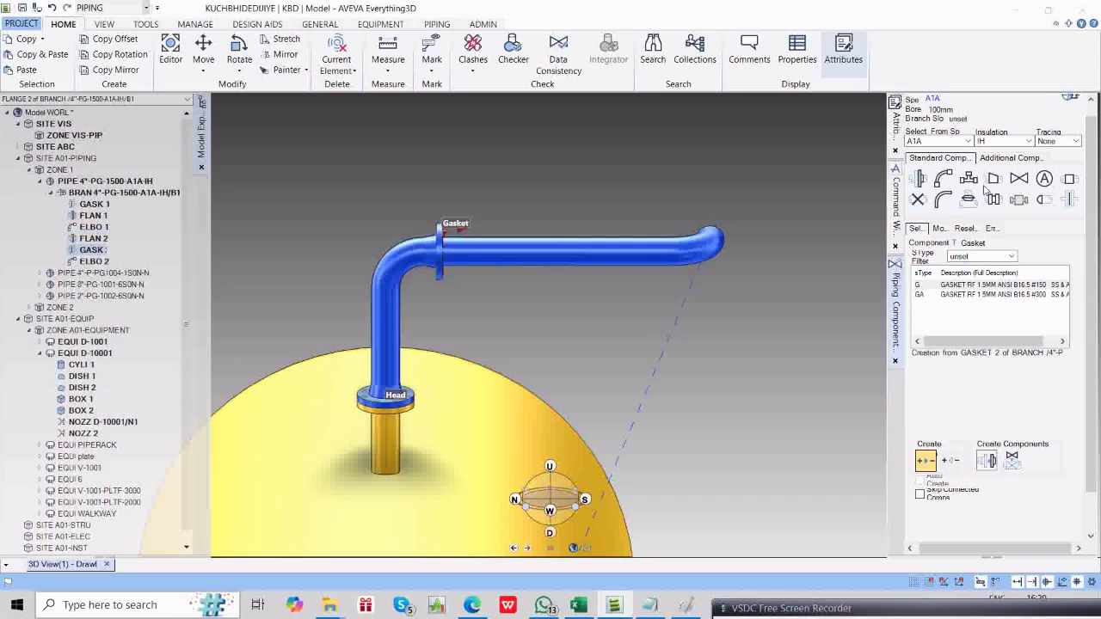
Add a GLOB ANSI B16.10 #150 globe valve after the new gasket.
click(1017, 179)
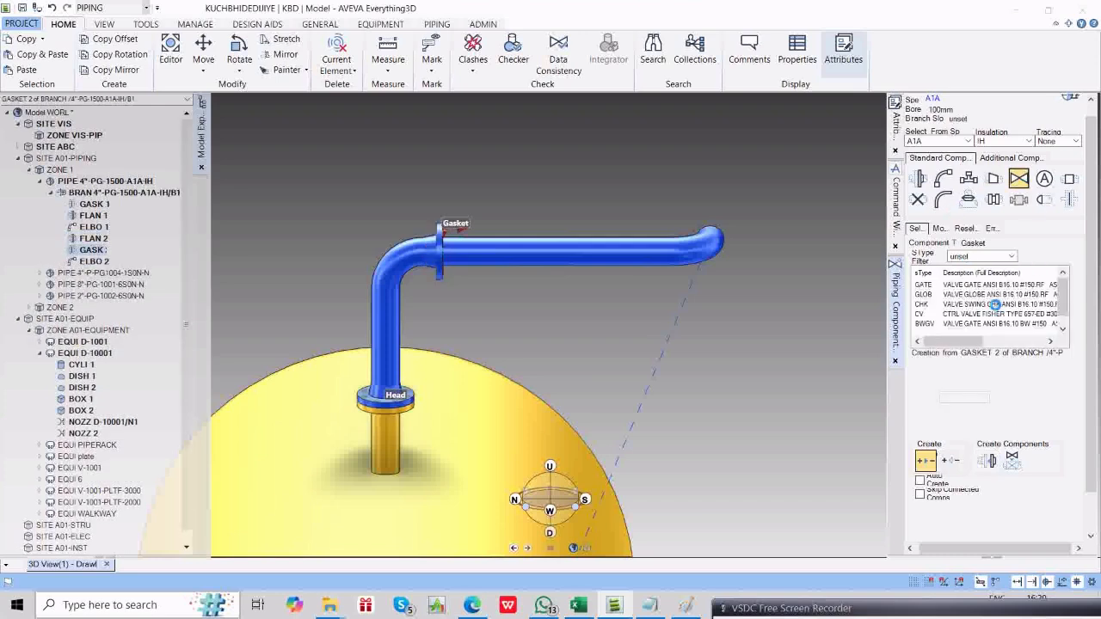
click(934, 294)
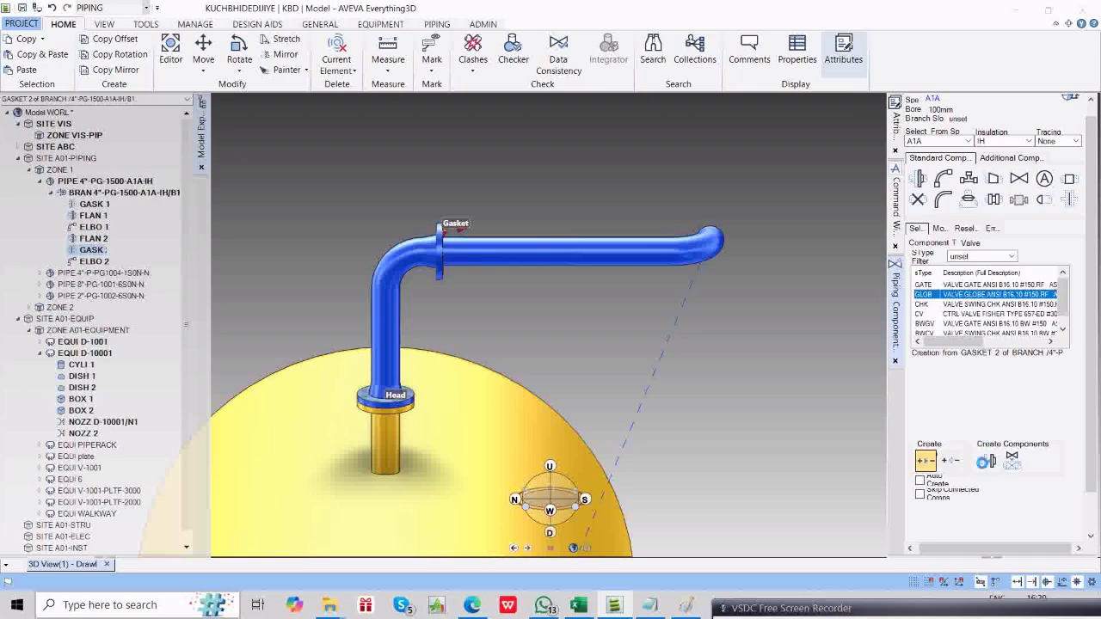
click(987, 461)
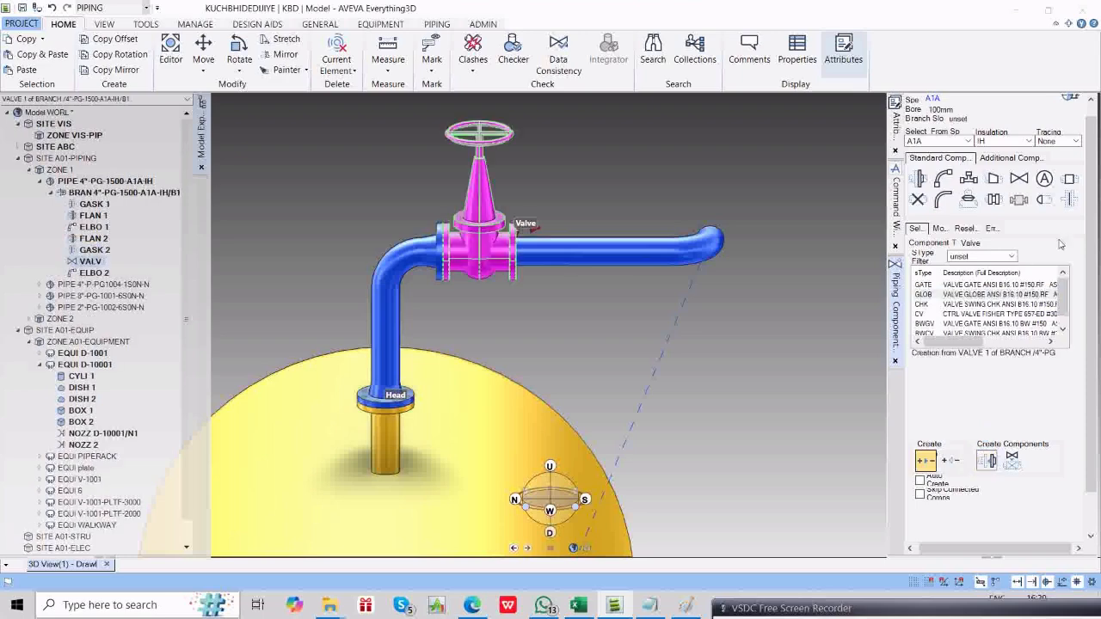
Add a gasket and a mating WN ANSI B16.5 #150 flange after the globe valve.
click(1069, 203)
click(987, 462)
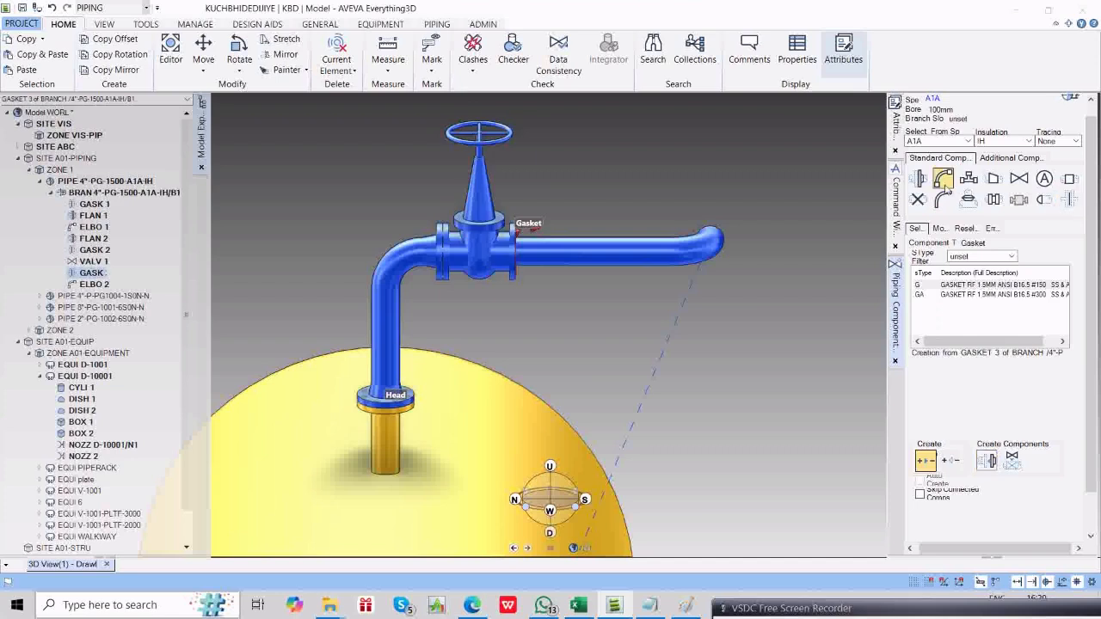
click(922, 179)
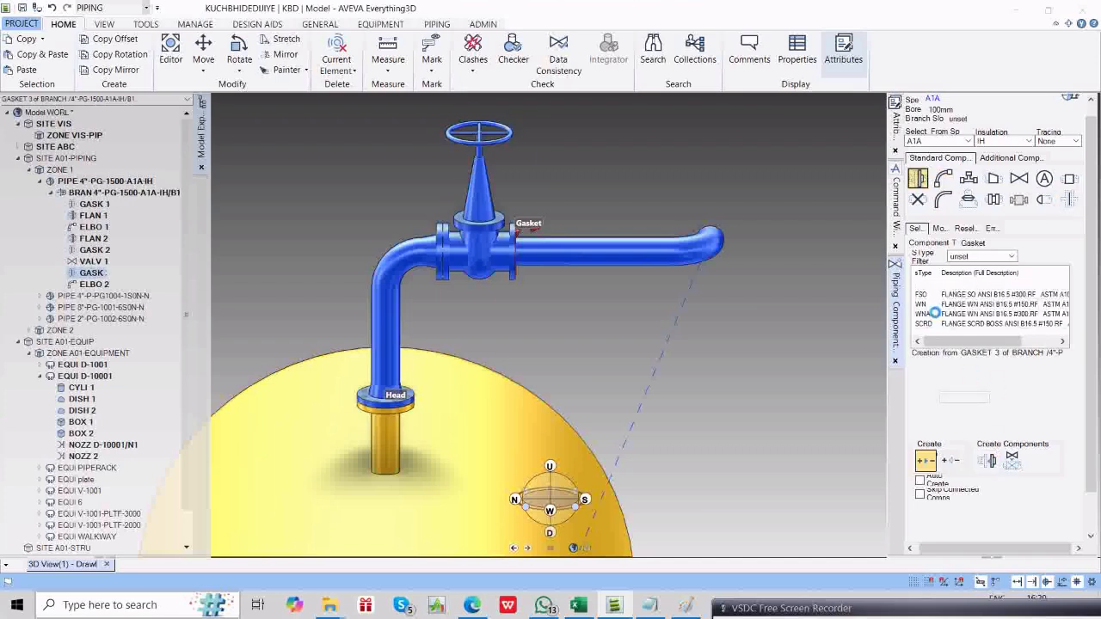
click(927, 305)
click(989, 462)
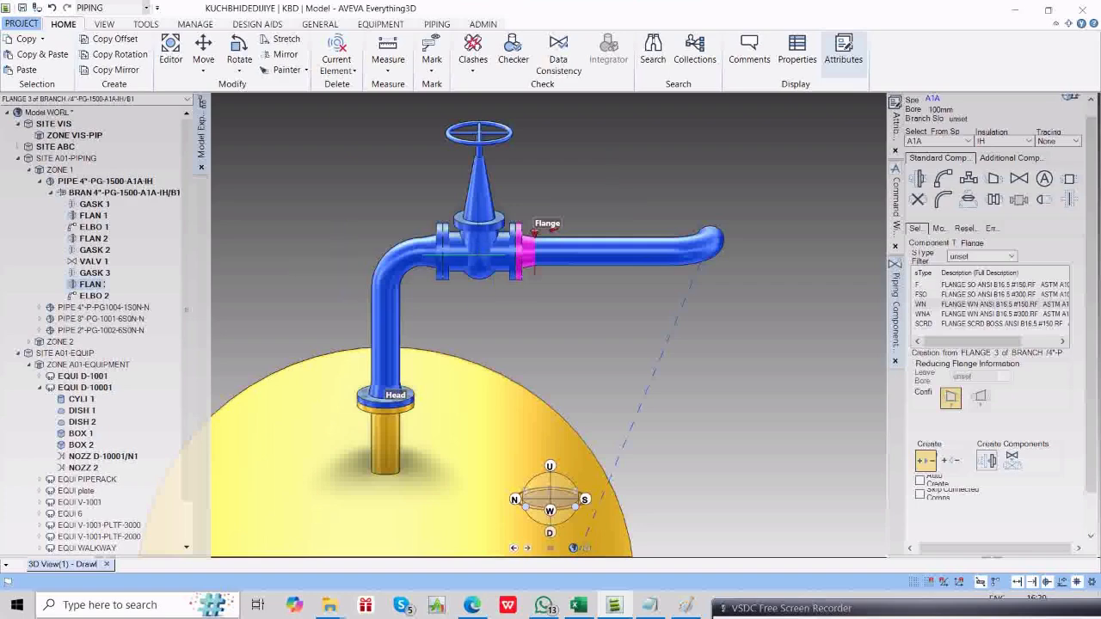
Slide the globe valve with its flanges south along the horizontal pipe, away from the first elbow, and leave the model editor.
double_click(478, 254)
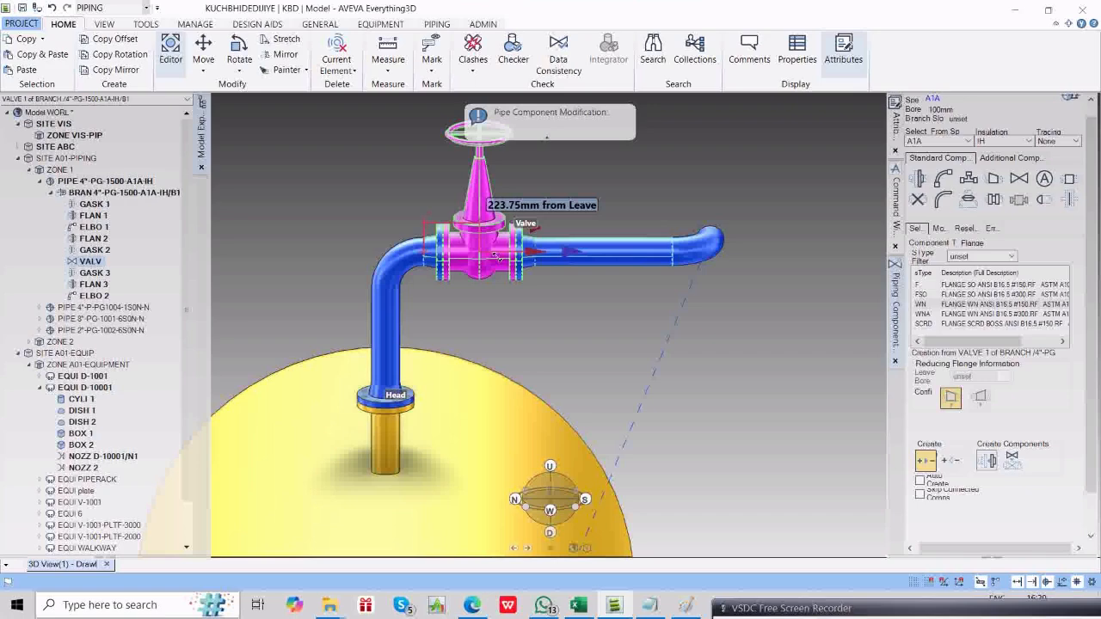
drag(498, 249, 538, 261)
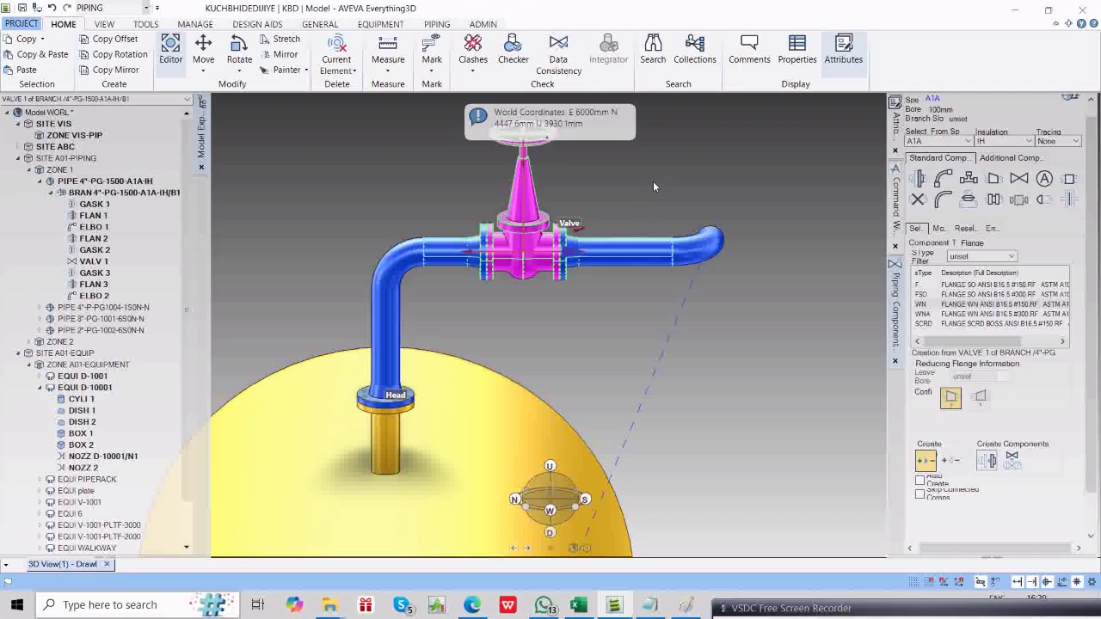
key(Escape)
Add an EL90 90-degree elbow after the second elbow with NEW ELBO CHOO ALL and connect it with CONN.
scroll(639, 219, down, 2)
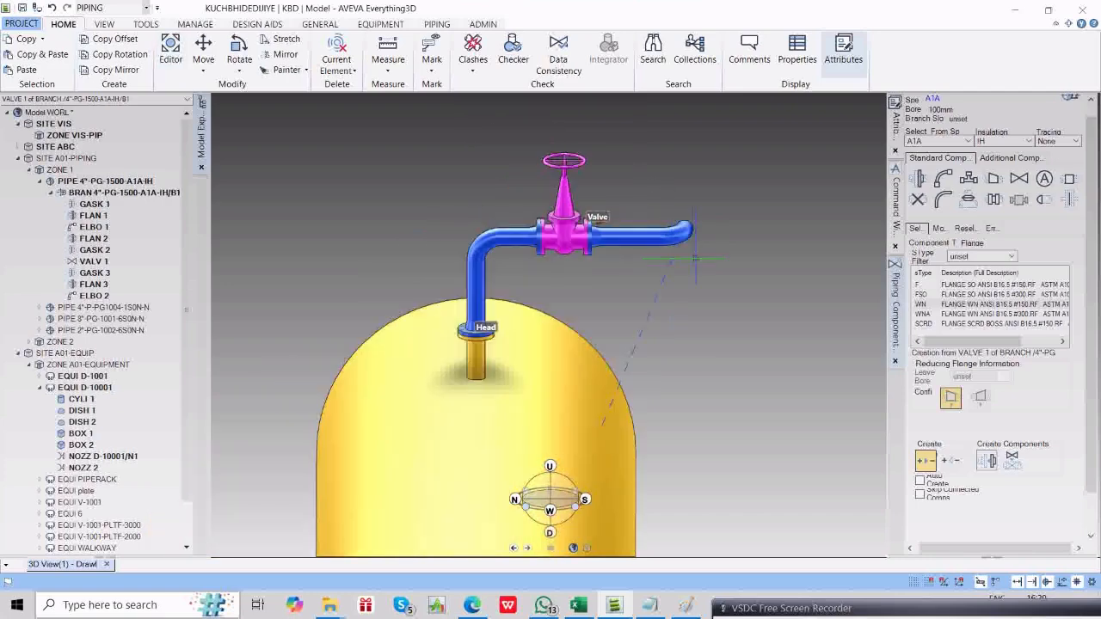
middle_drag(694, 260, 600, 267)
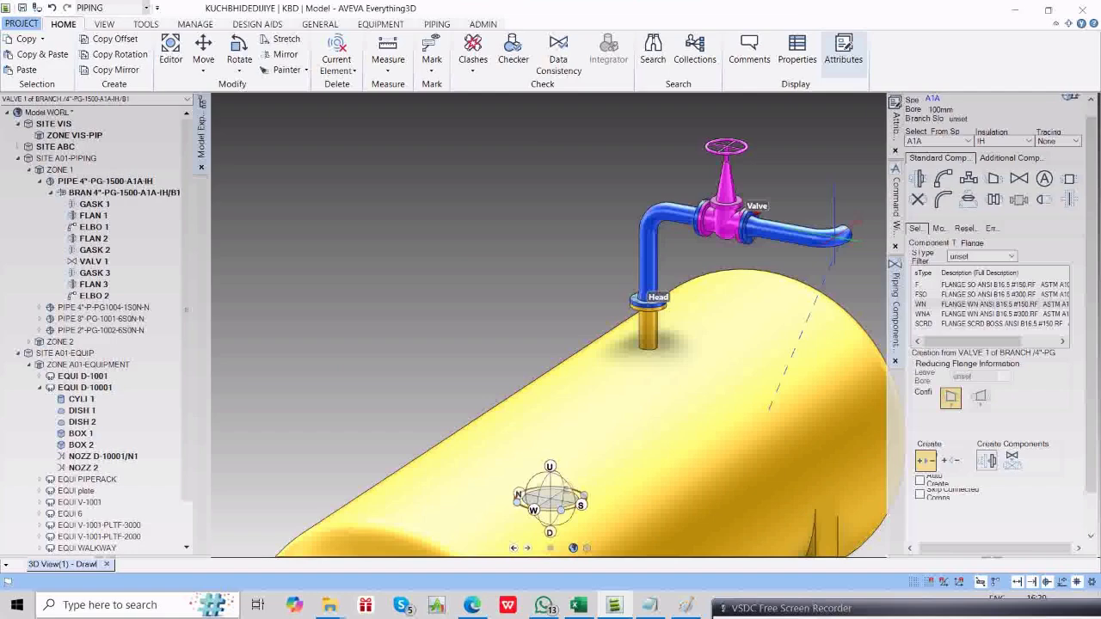
click(834, 231)
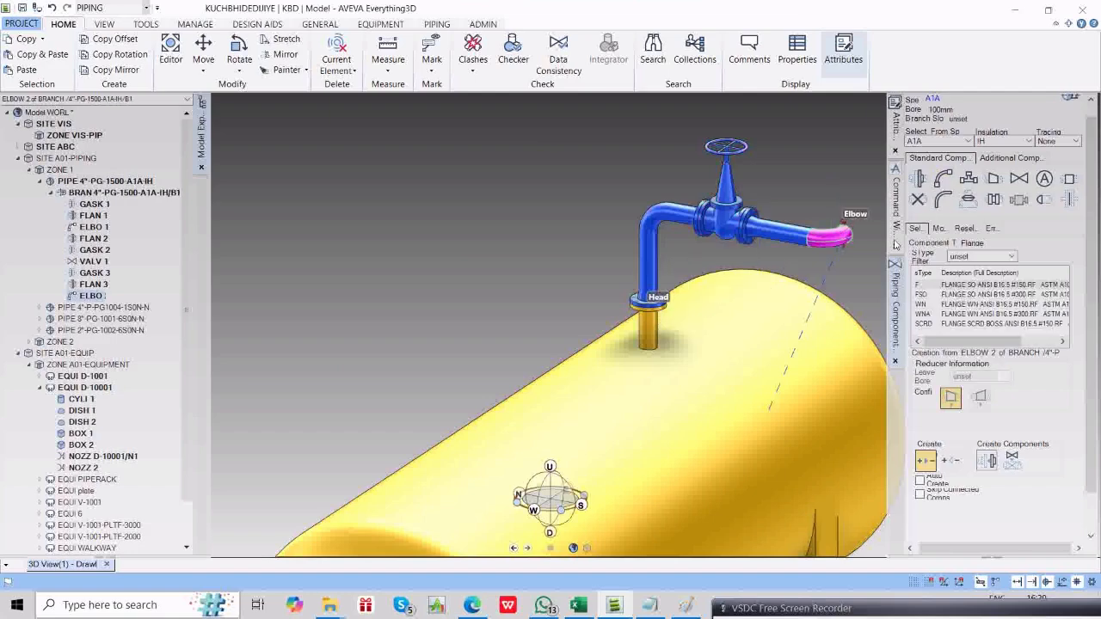
click(897, 225)
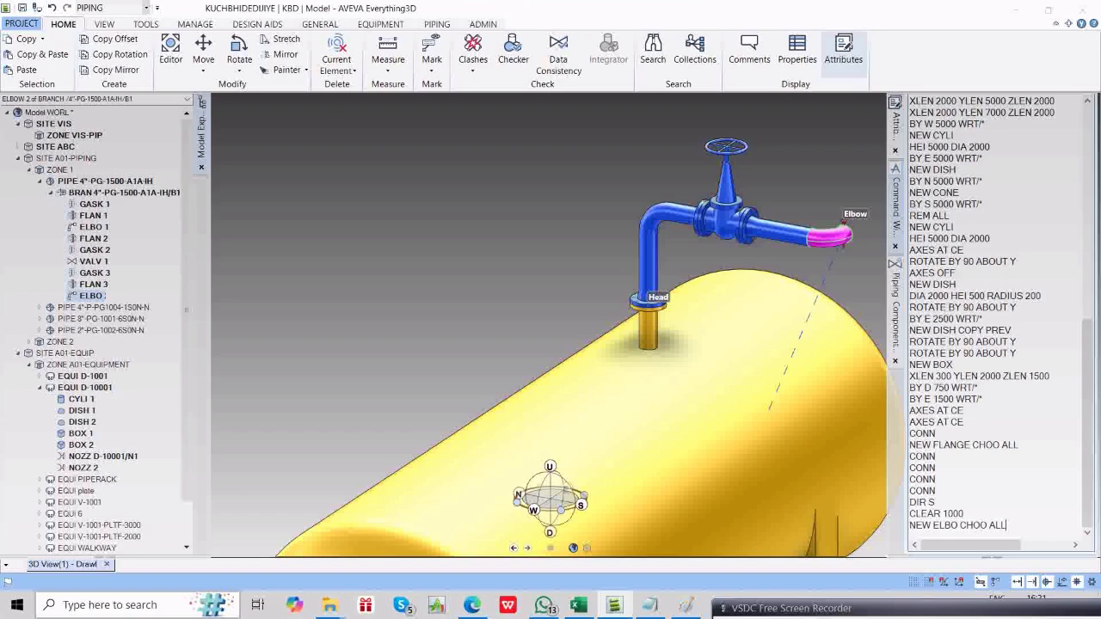
key(Return)
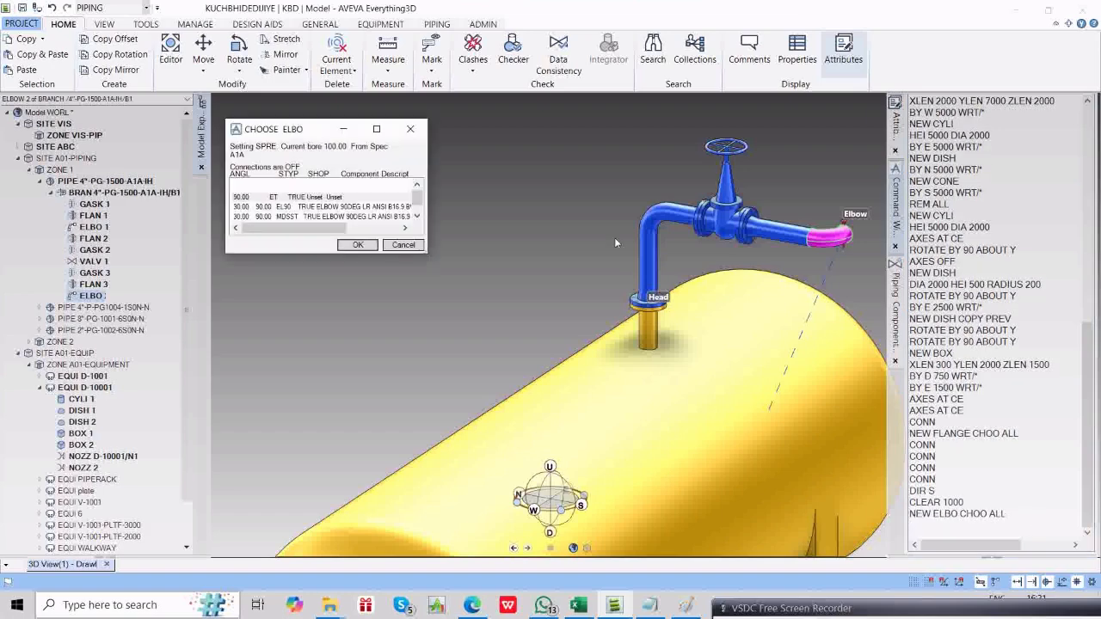
click(260, 209)
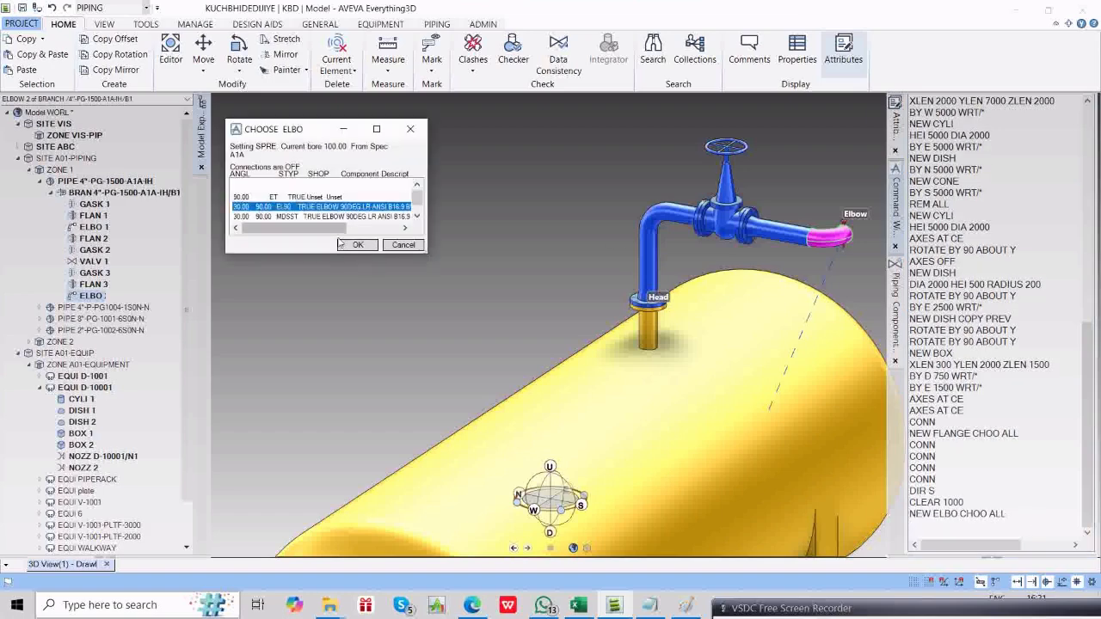
click(1038, 471)
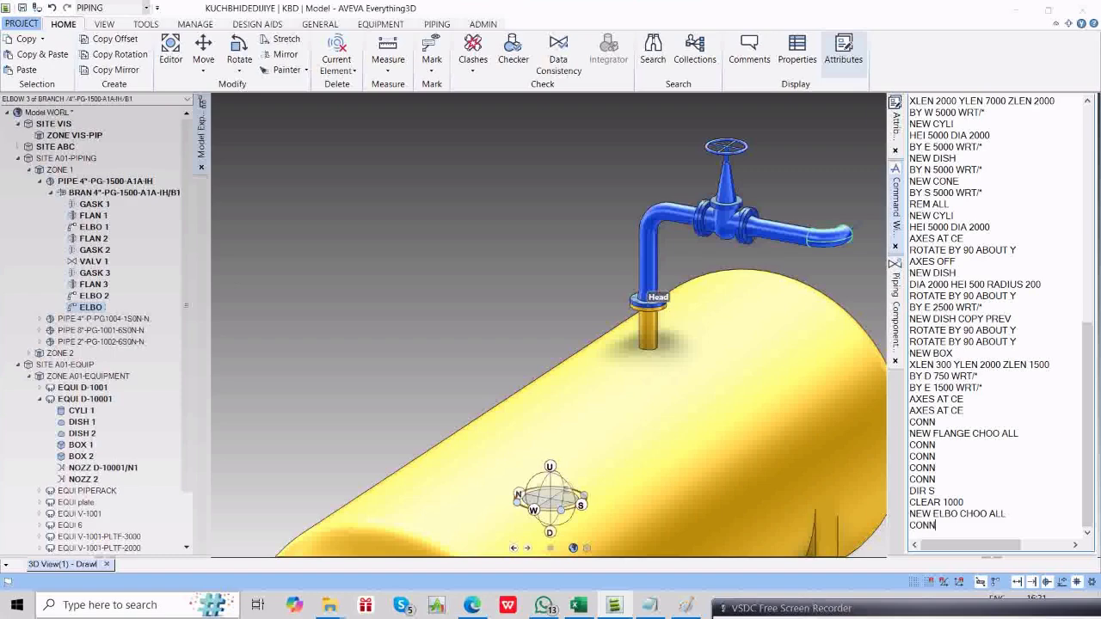
key(Return)
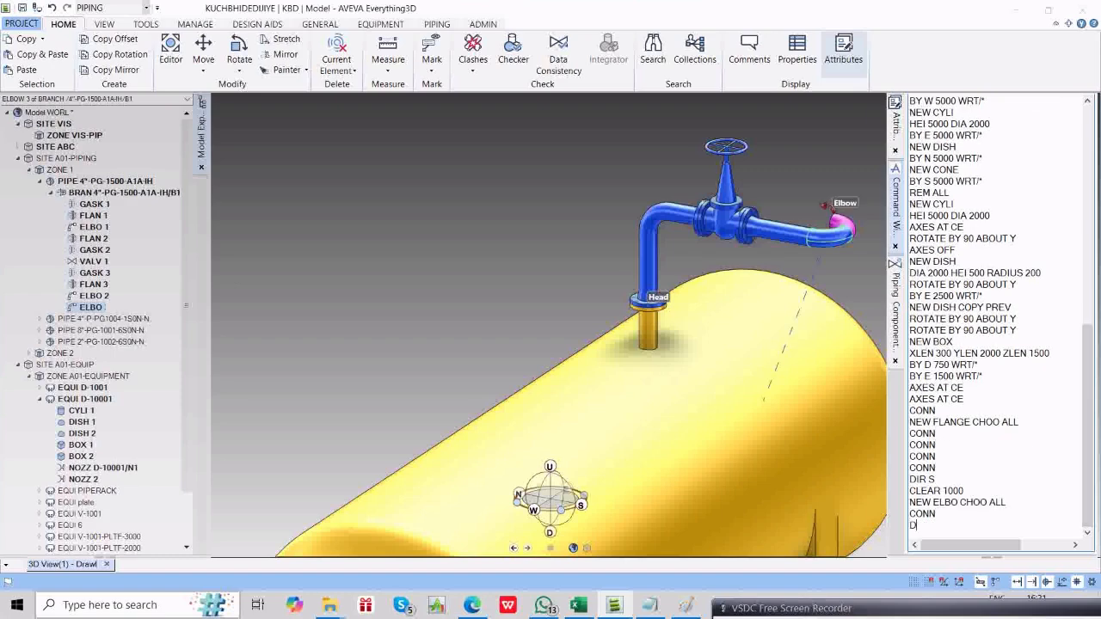
Direct the third elbow downwards with DIR D and space it from the second elbow with CLEAR 1500.
text(DIR D)
key(Return)
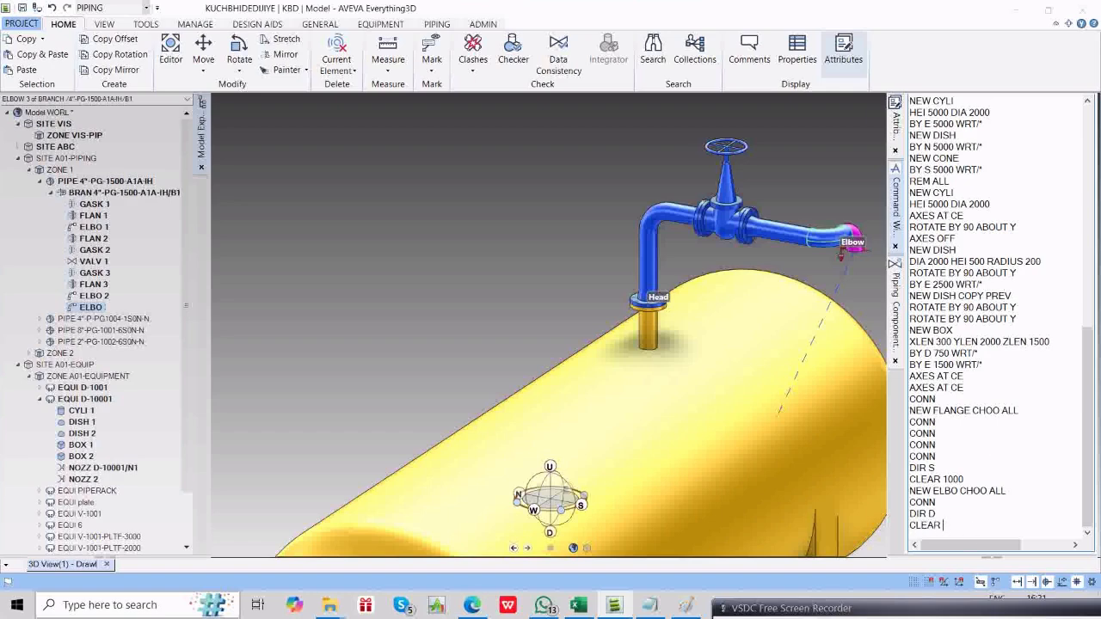
text(CLEAR 1500)
key(Return)
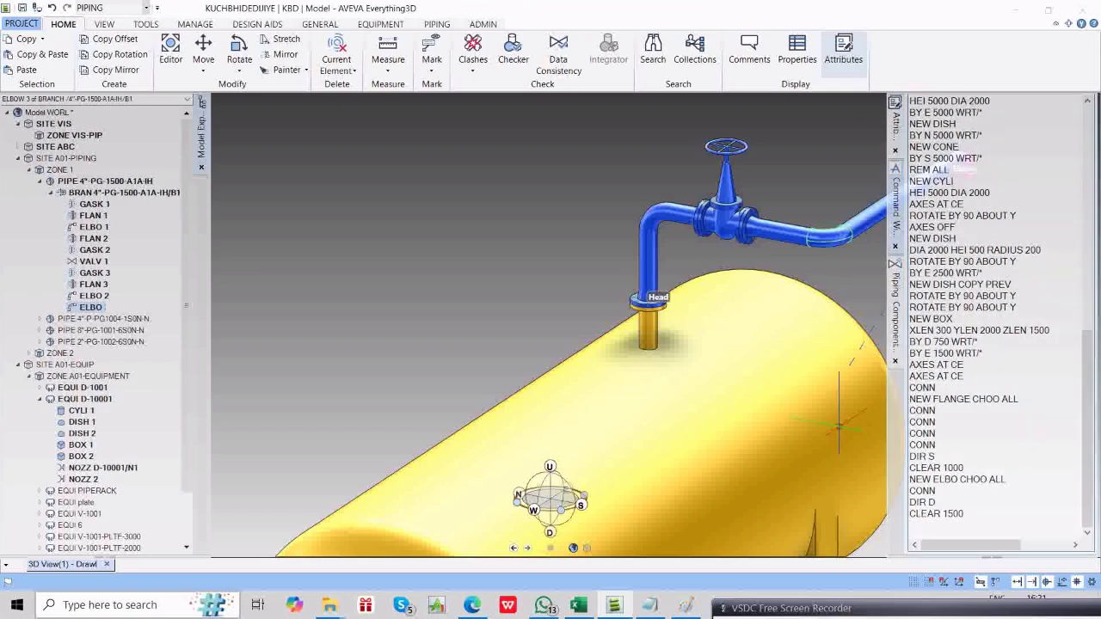
Move the globe valve with its flanges past the second elbow onto the pipe between the second and third elbows.
scroll(832, 306, down, 3)
middle_drag(832, 306, 549, 323)
scroll(605, 307, up, 4)
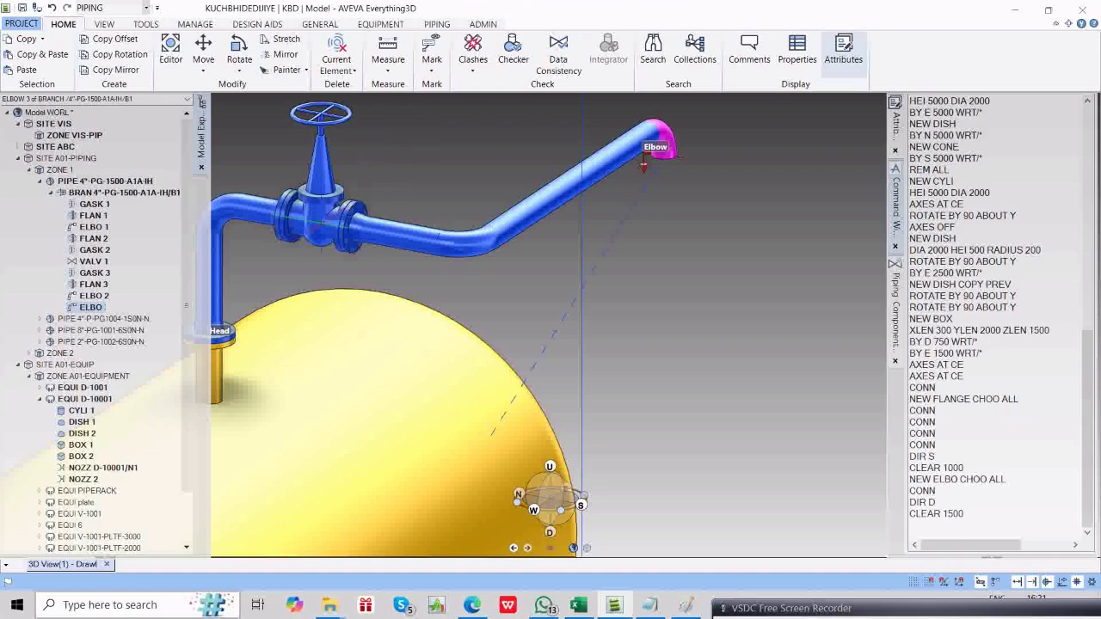
double_click(305, 225)
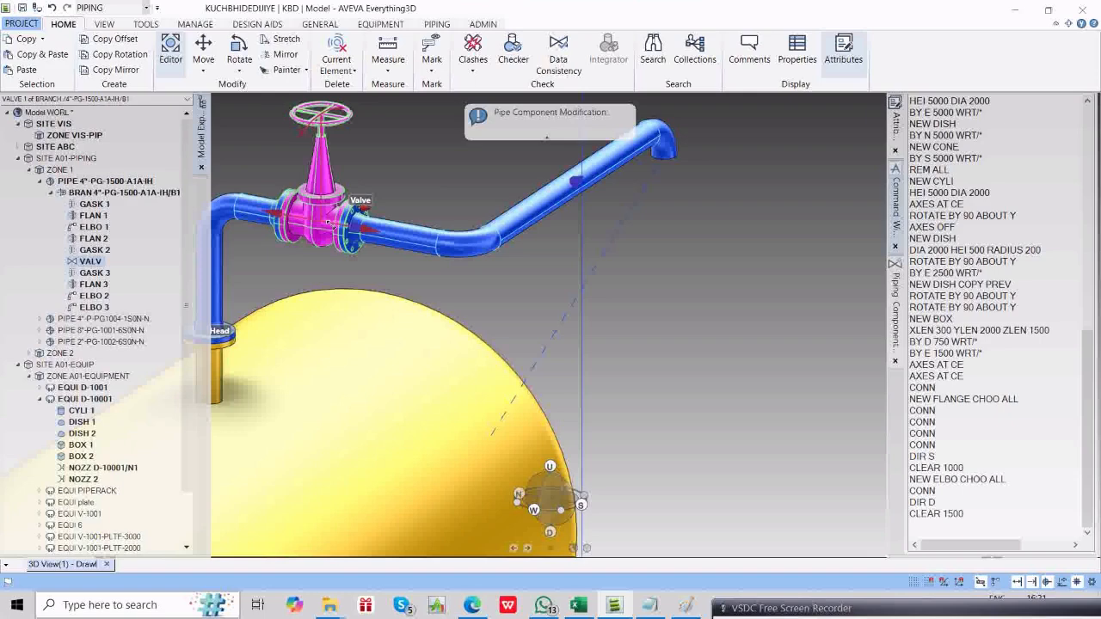
drag(334, 225, 593, 171)
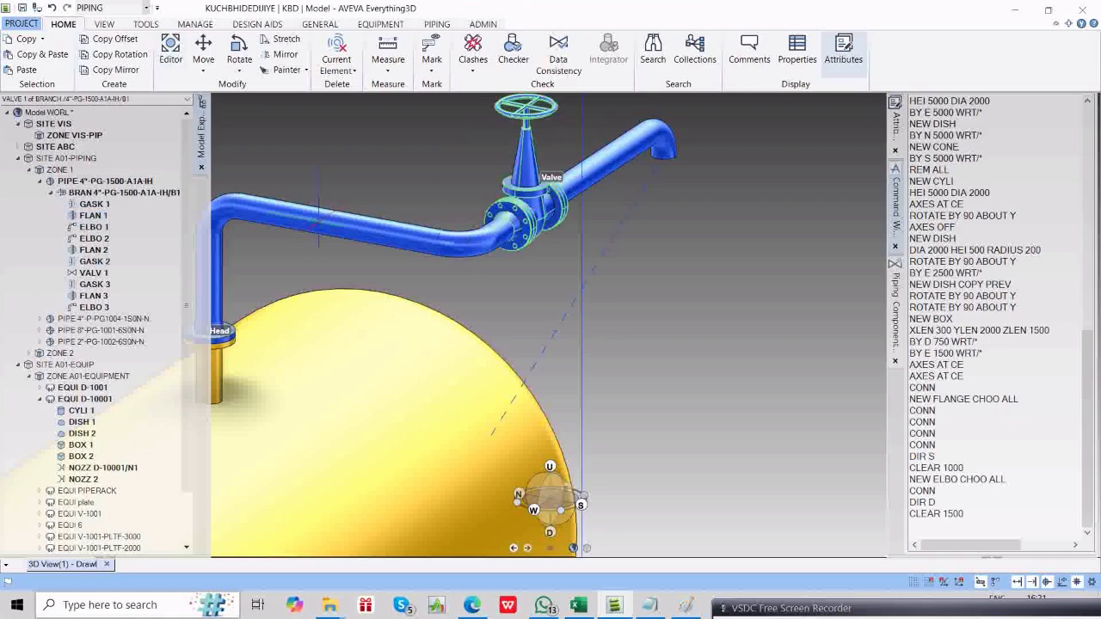
Add another elbow after the third elbow with NEW ELBO CHOO ALL and connect it with CONN.
scroll(711, 234, down, 4)
middle_drag(709, 258, 691, 255)
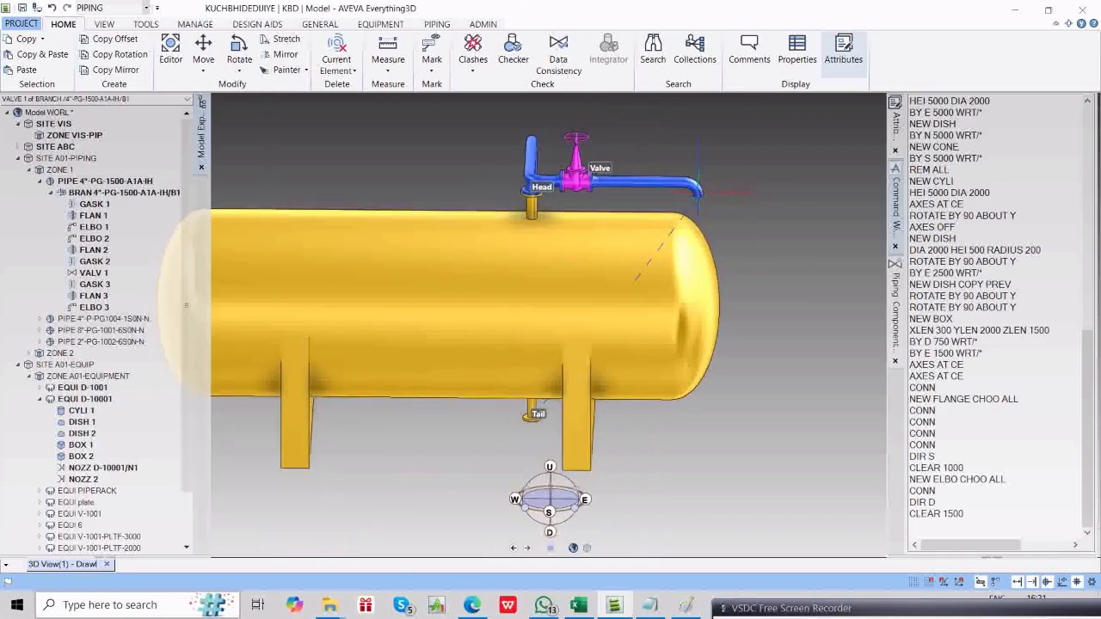
click(981, 468)
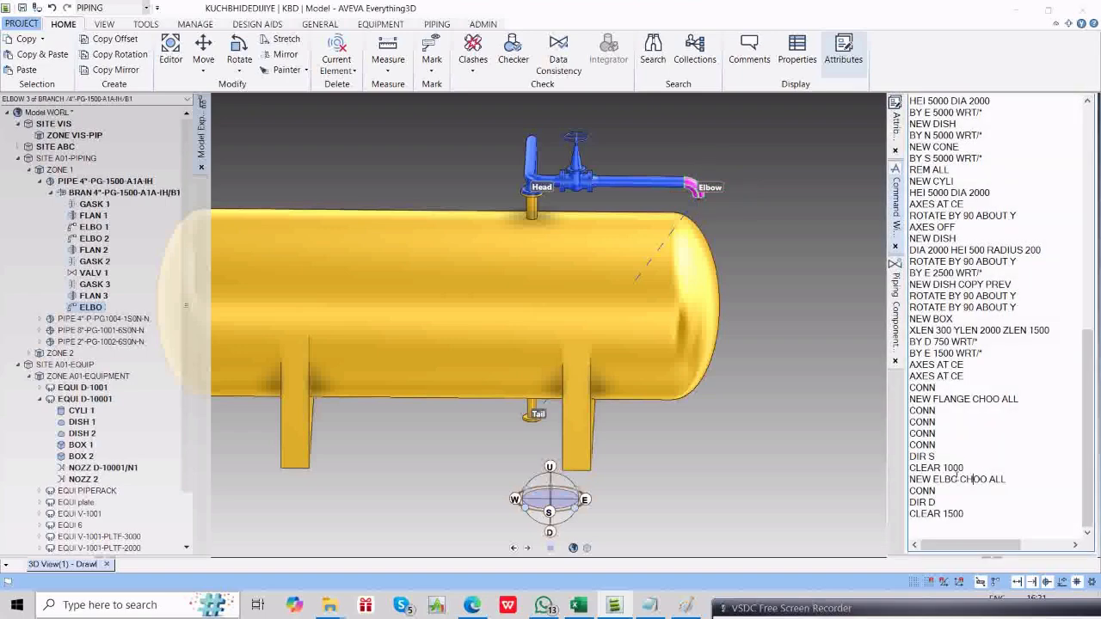
text(NEW ELBO CHOO ALL)
key(Return)
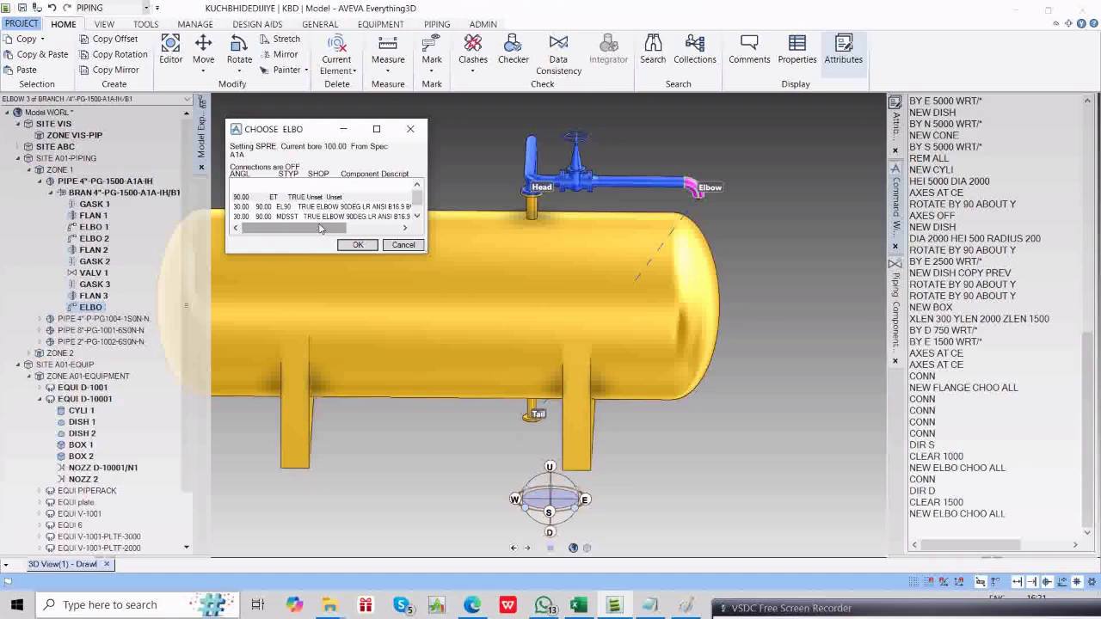
click(358, 245)
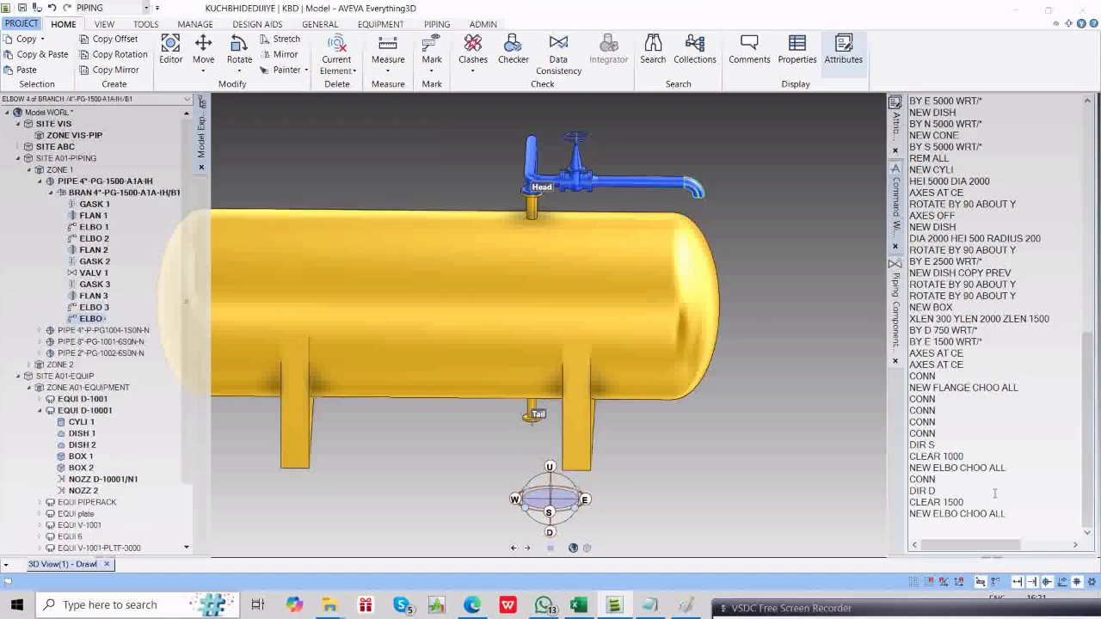
text(CONN)
key(Return)
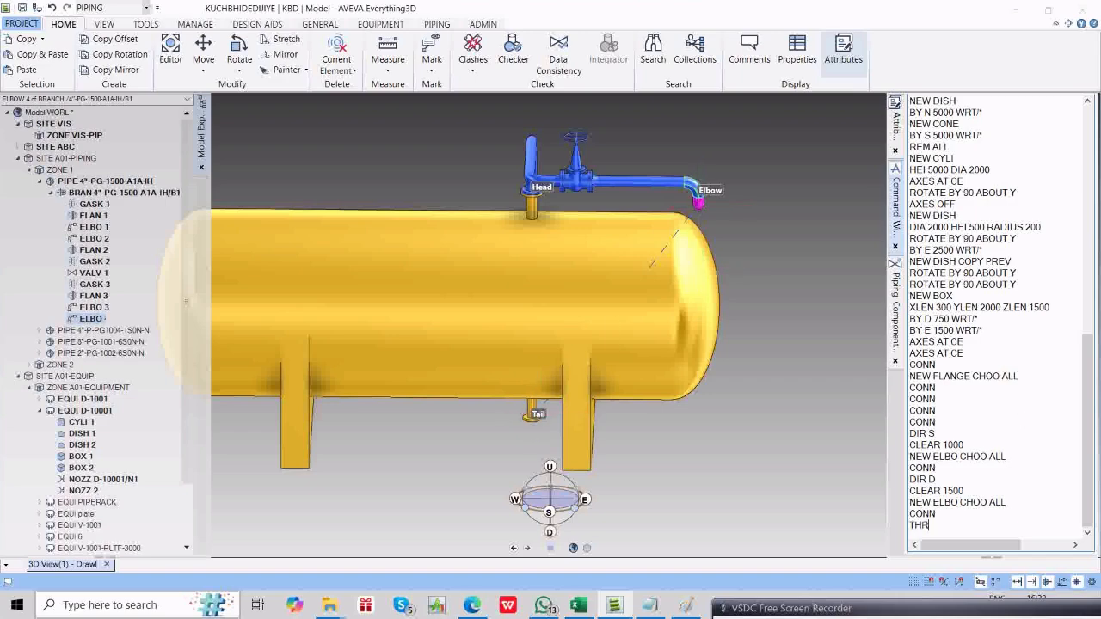
Position the fourth elbow through the branch tail at the vessel's bottom nozzle with THRO ID @.
text(THRO ID @)
key(Return)
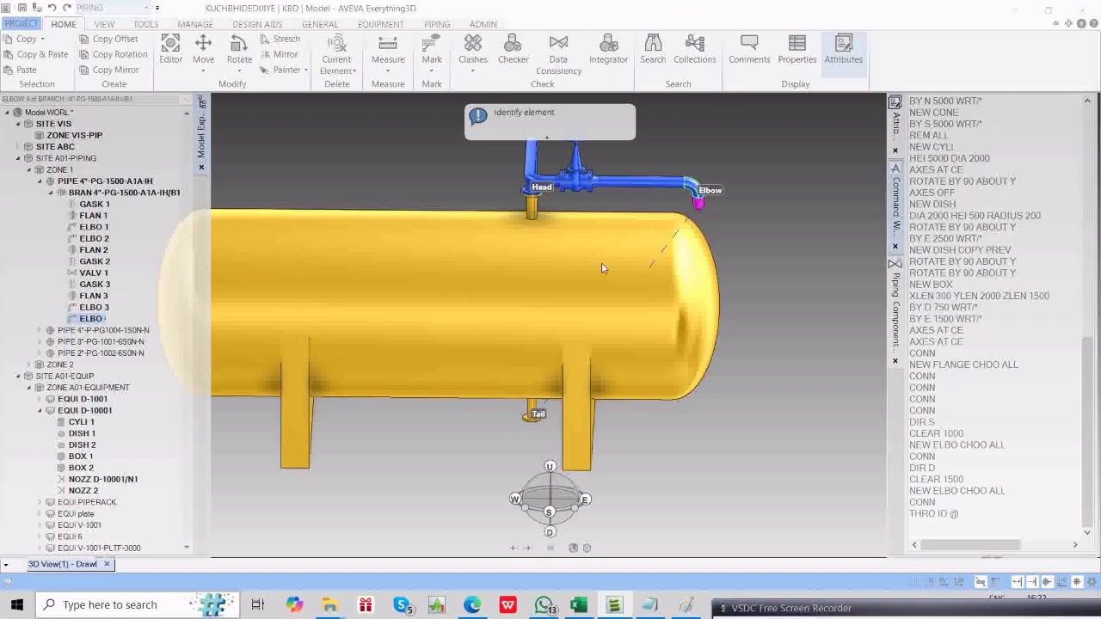
click(535, 414)
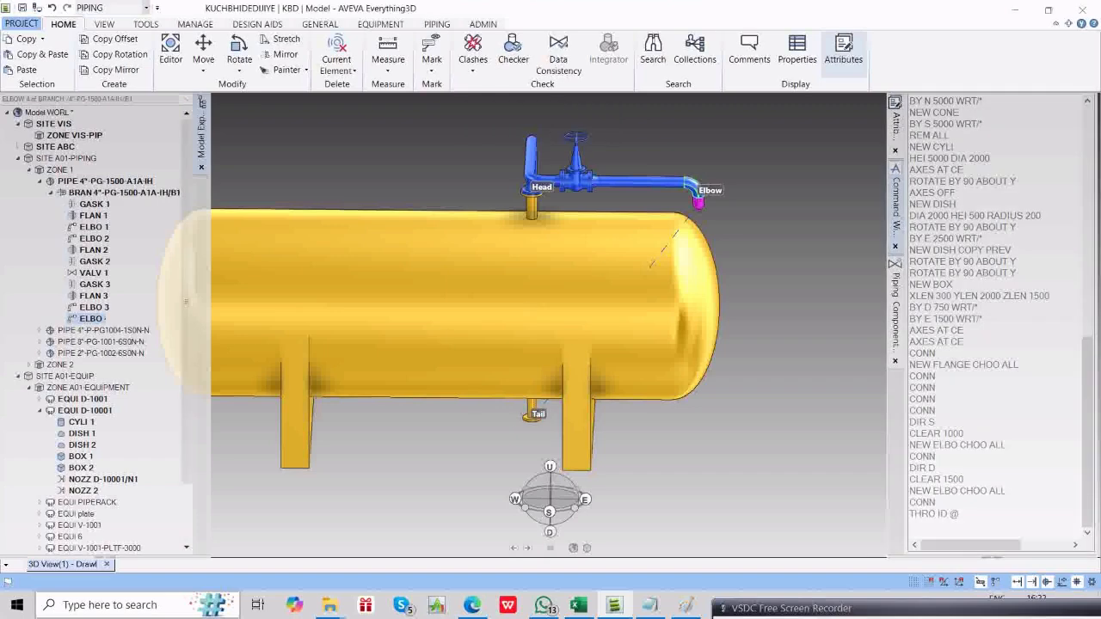
Lower the fourth elbow by 500 with BY D 500 and direct it west with DIR W.
middle_drag(605, 379, 605, 322)
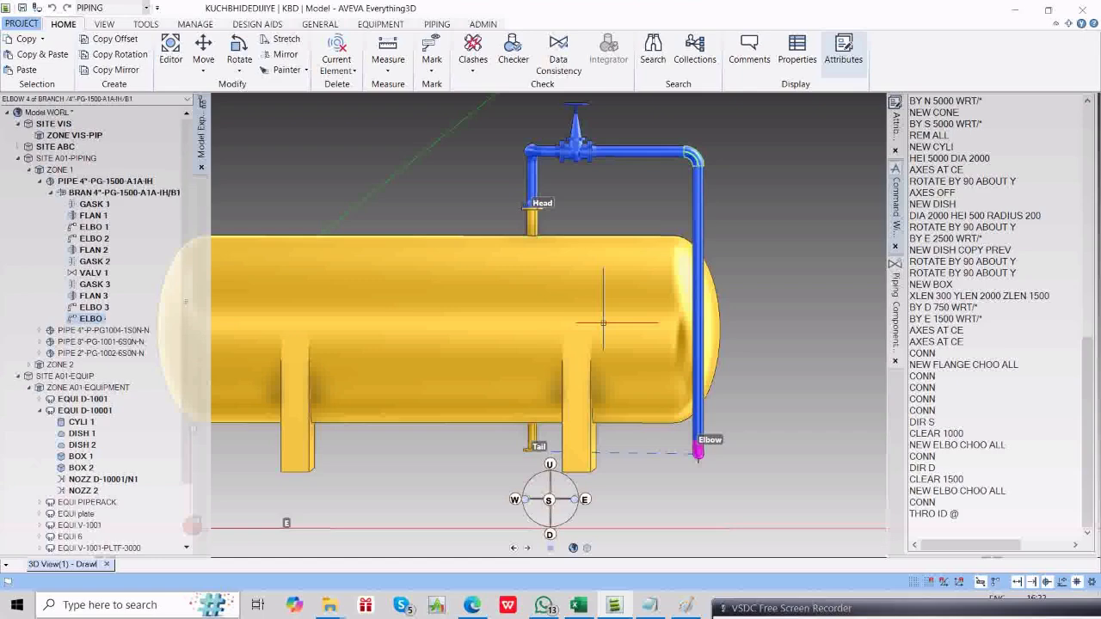
click(991, 510)
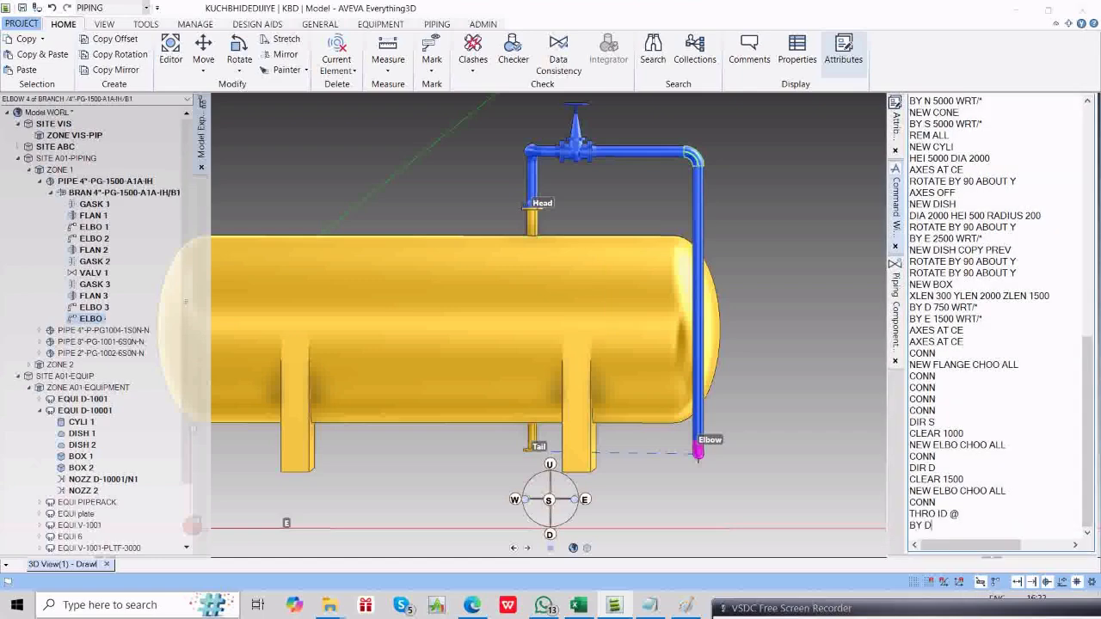
text(BY D 500)
key(Return)
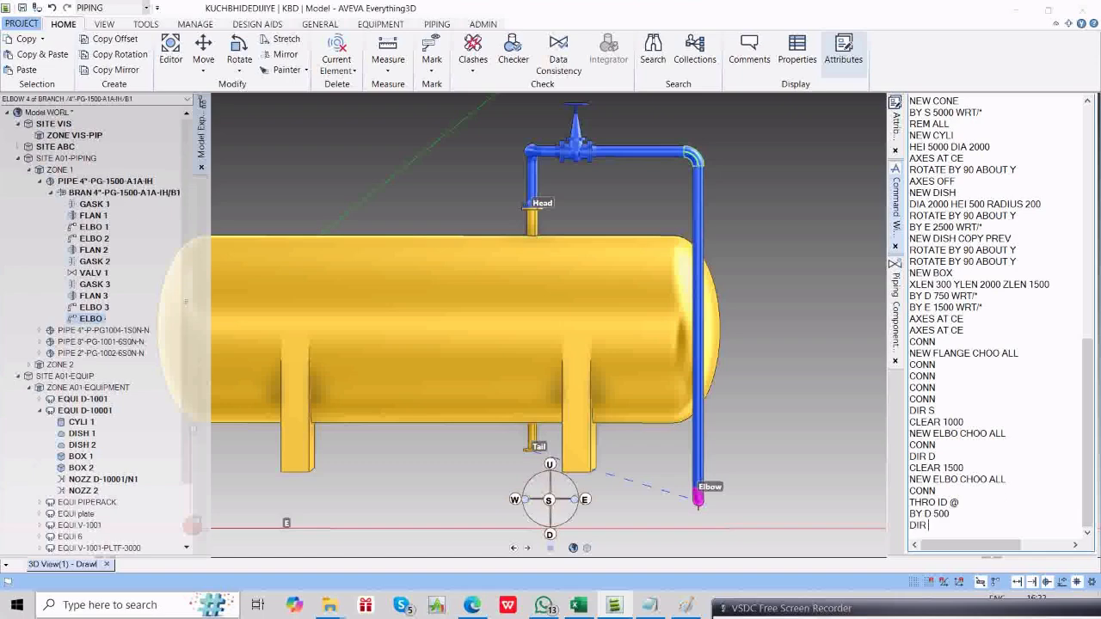
text(DIR W)
key(Return)
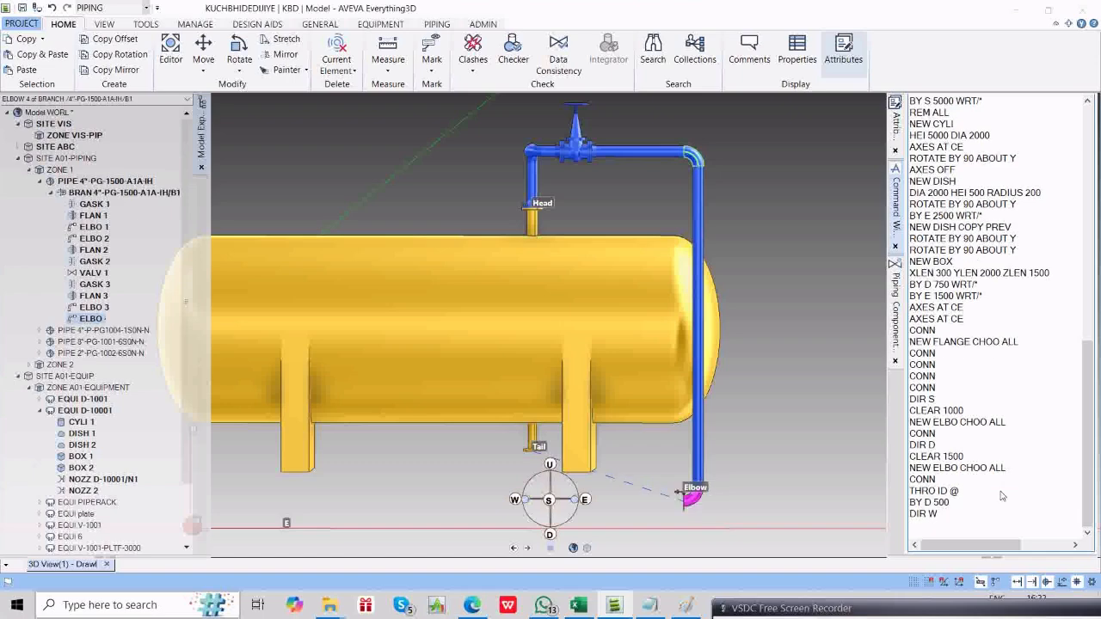
Add a fifth elbow after the fourth with NEW ELBO CHOO ALL and connect it with CONN.
text(NEW ELBO CHOO ALL)
key(Return)
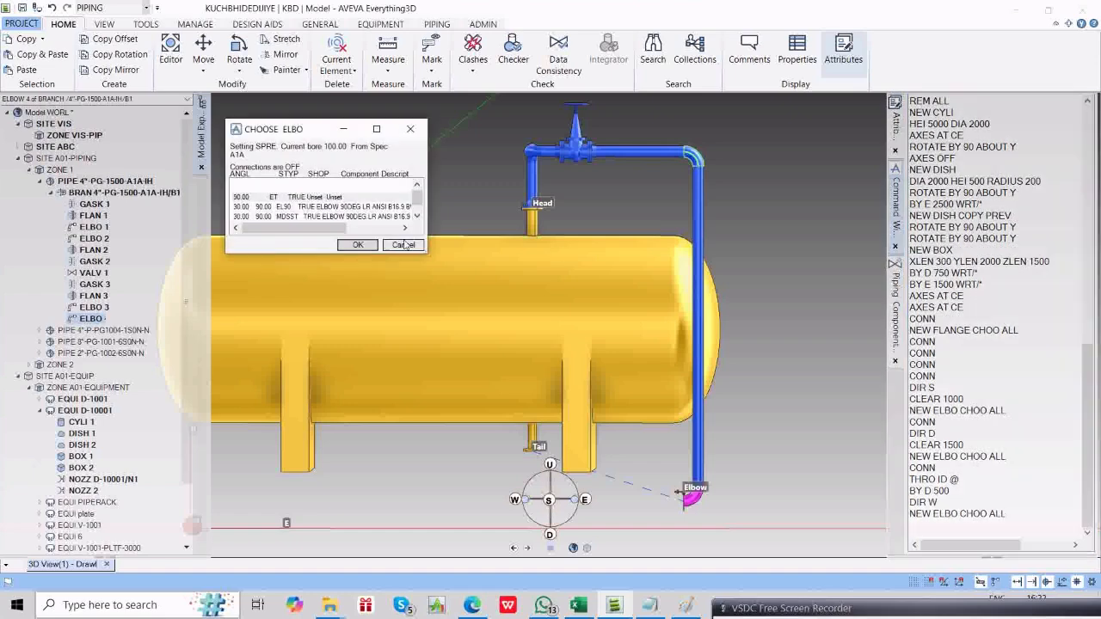
click(261, 215)
click(358, 244)
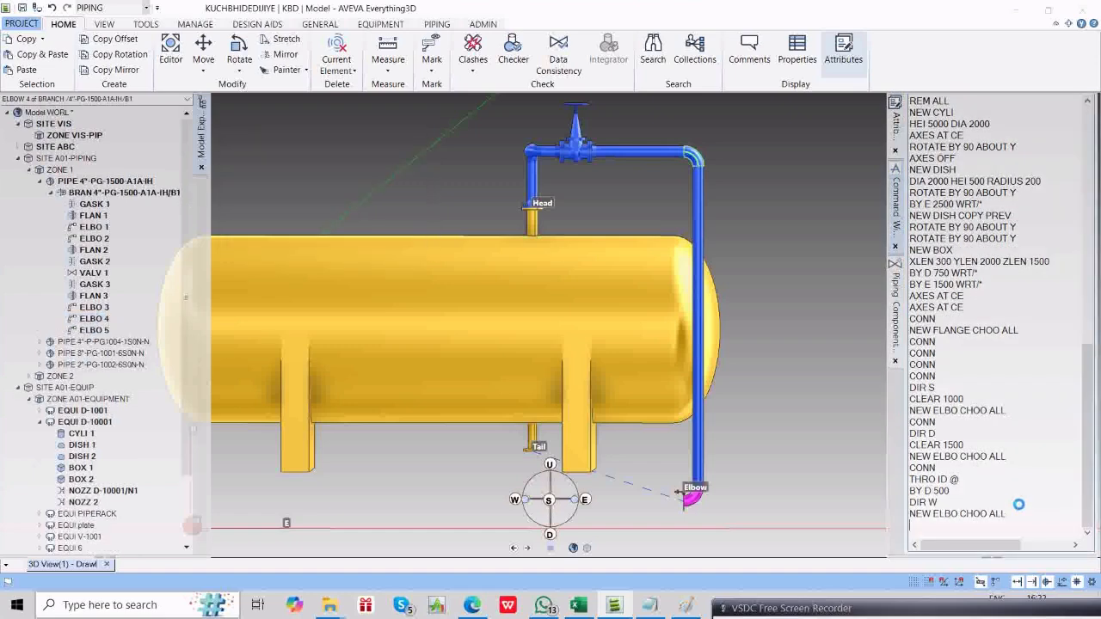
text(CONN)
key(Return)
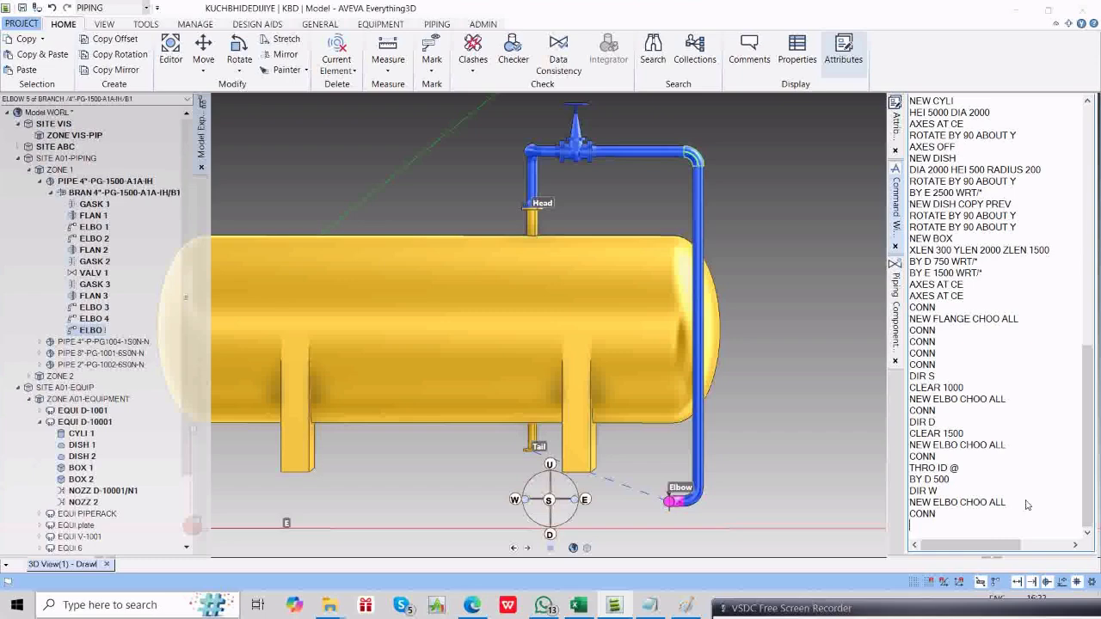
Position the fifth elbow through the branch tail with THRO ID @ and direct it north with DIR N.
text(THRO ID @)
key(Return)
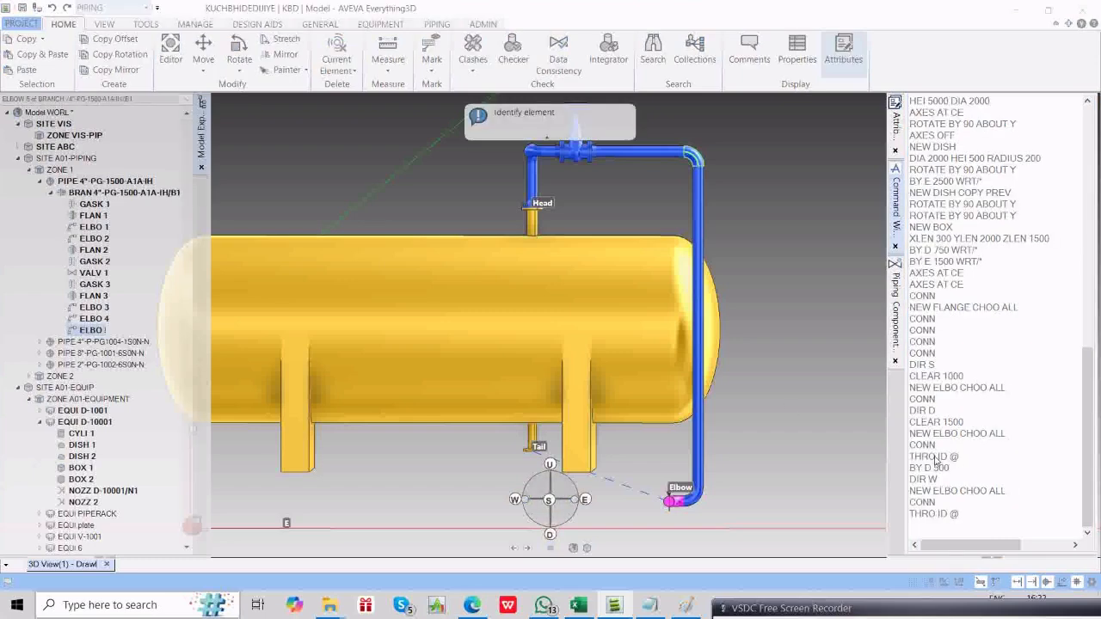
click(532, 441)
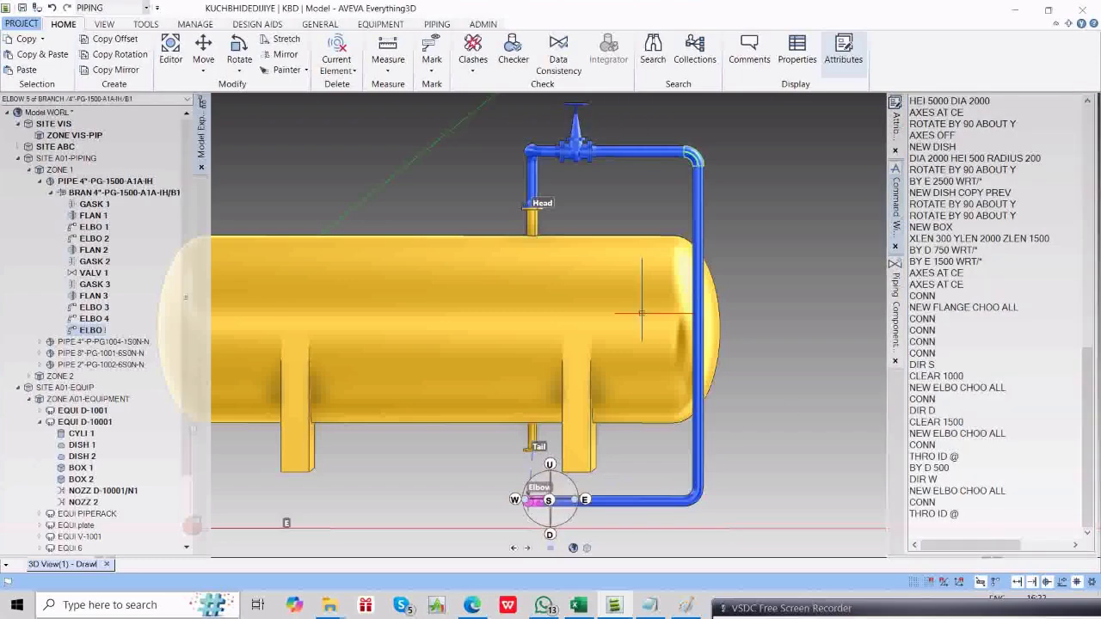
middle_drag(596, 458, 752, 457)
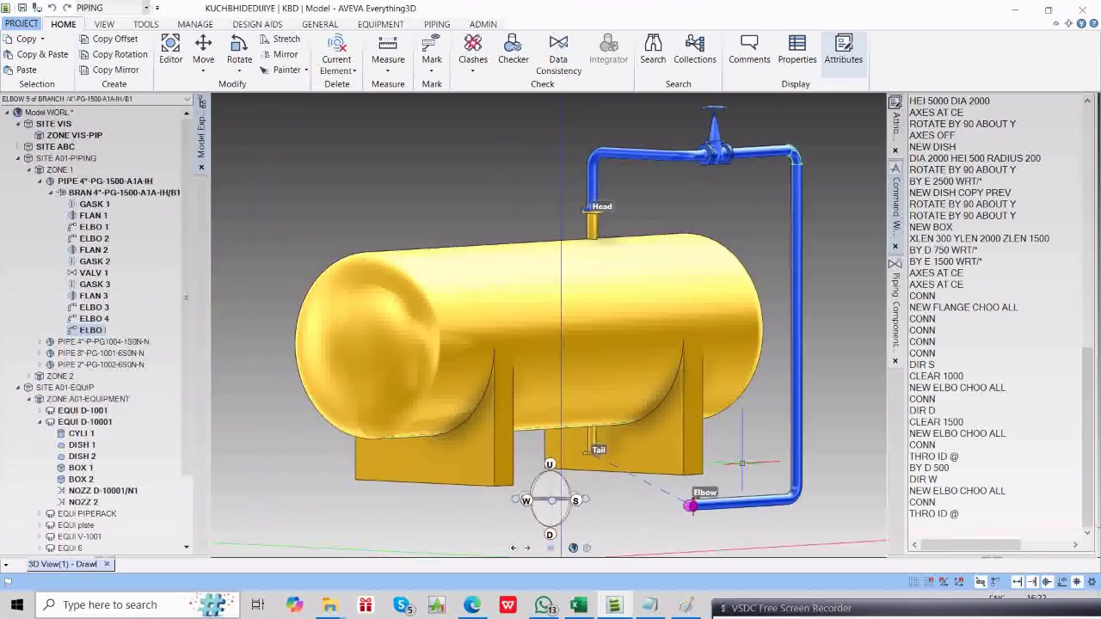
click(987, 515)
text(DIR N)
key(Return)
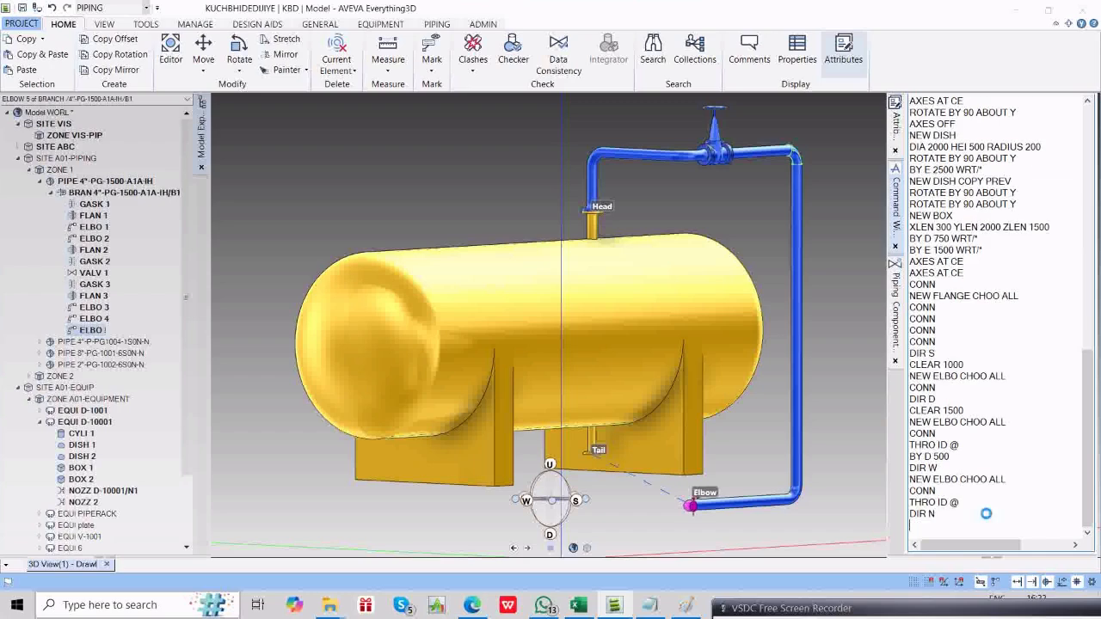
Add a sixth elbow of type EL90 with NEW ELBO CHOO ALL and connect it with CONN.
click(979, 479)
key(Return)
key(Return)
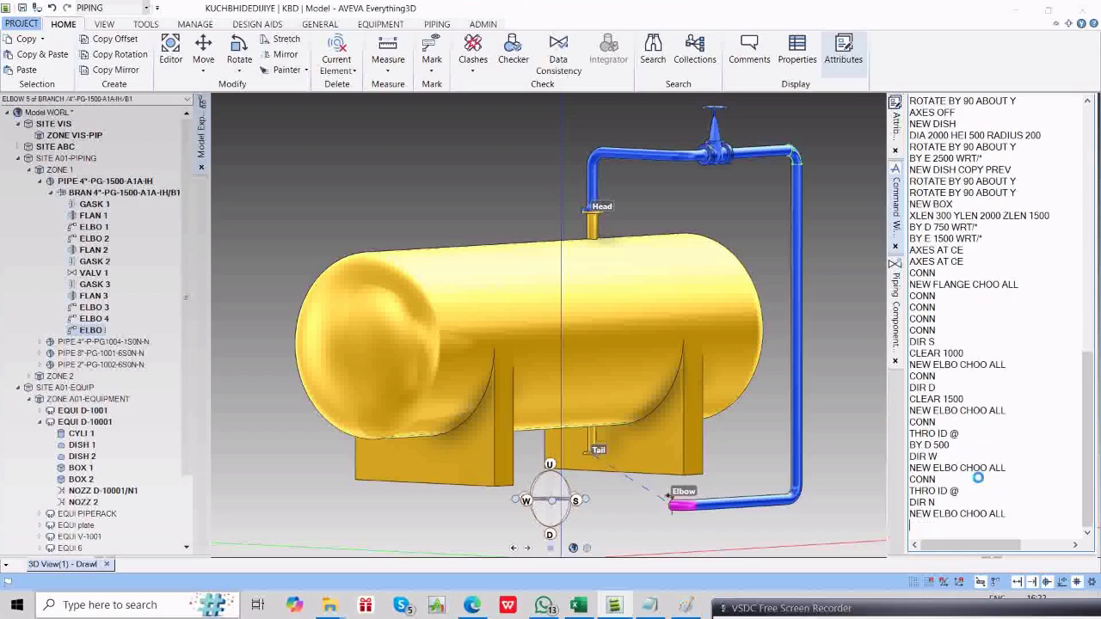
click(277, 208)
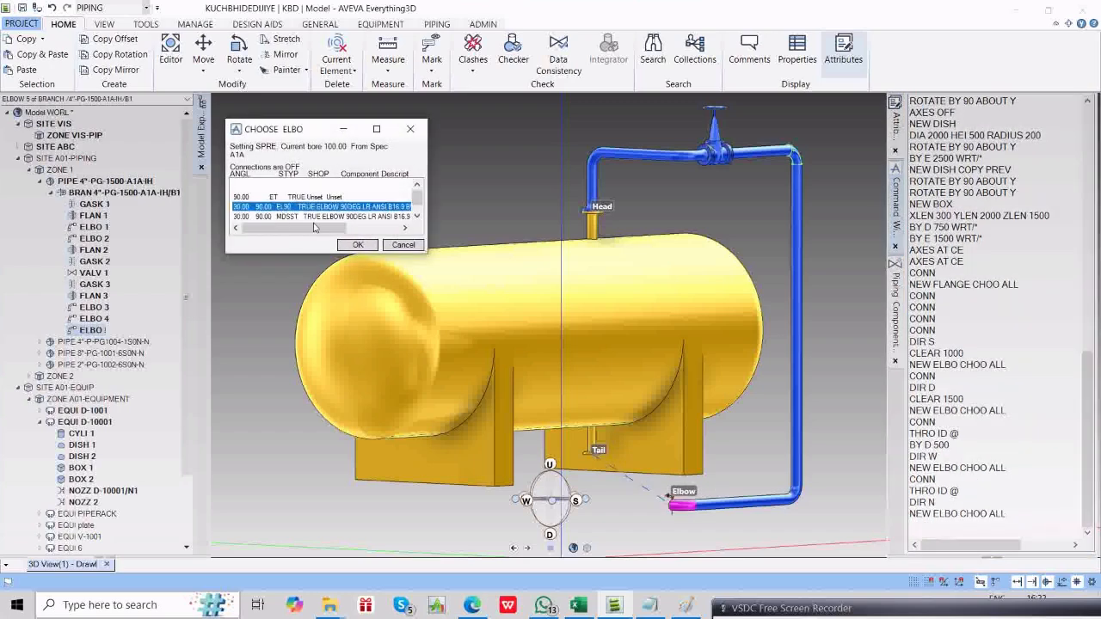
click(357, 244)
click(961, 490)
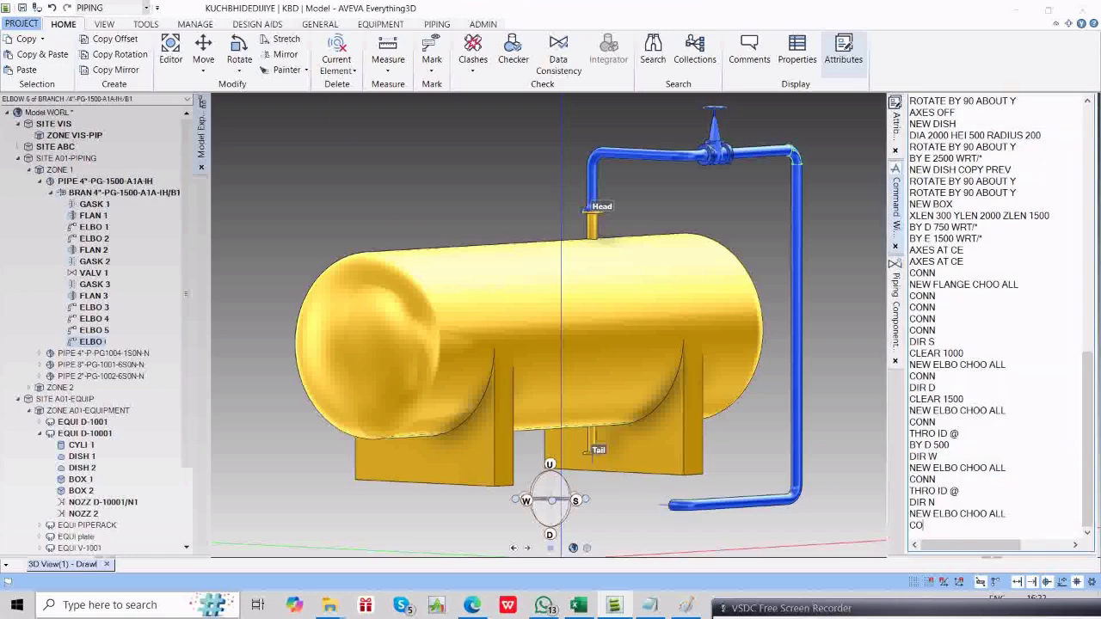
key(Return)
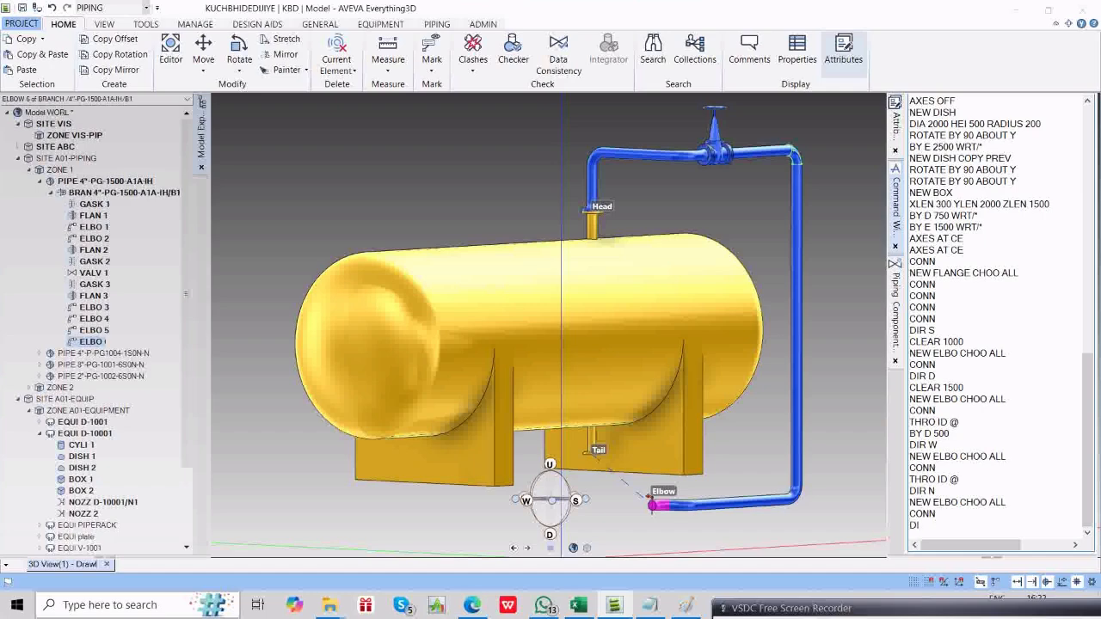
Direct the sixth elbow upwards and position it through a picked point on the tail nozzle, directly beneath the vessel's bottom nozzle.
click(894, 318)
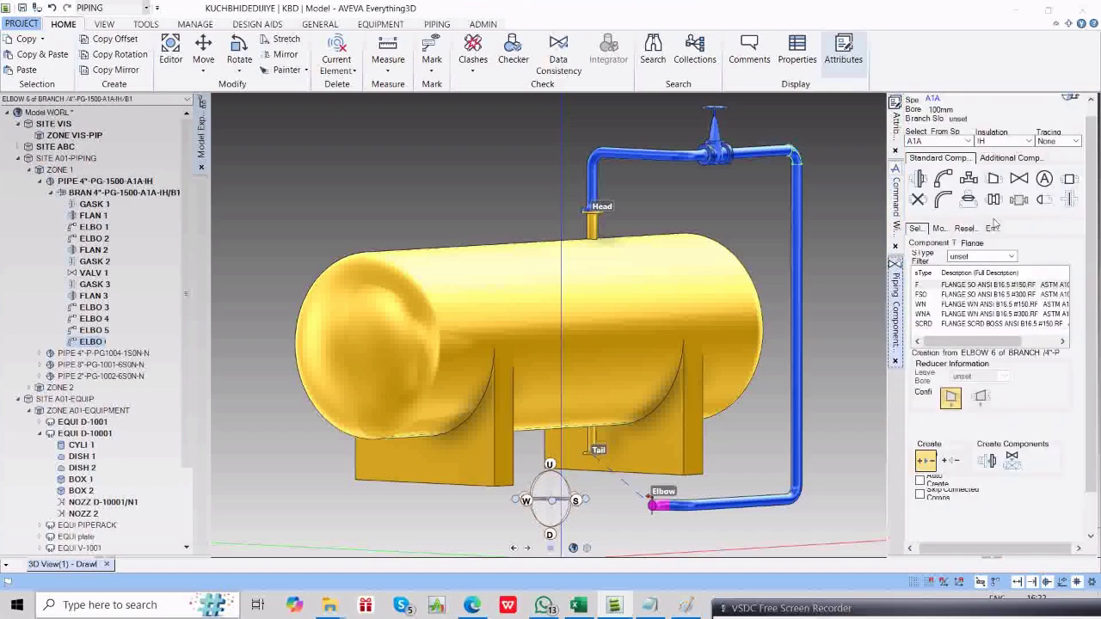
click(939, 229)
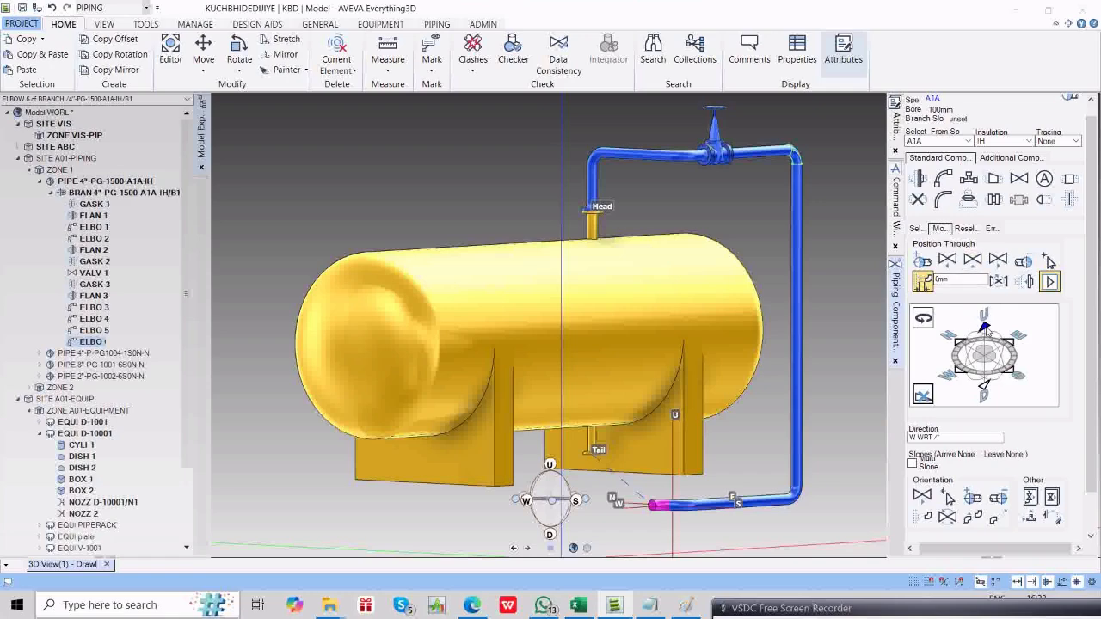
click(984, 327)
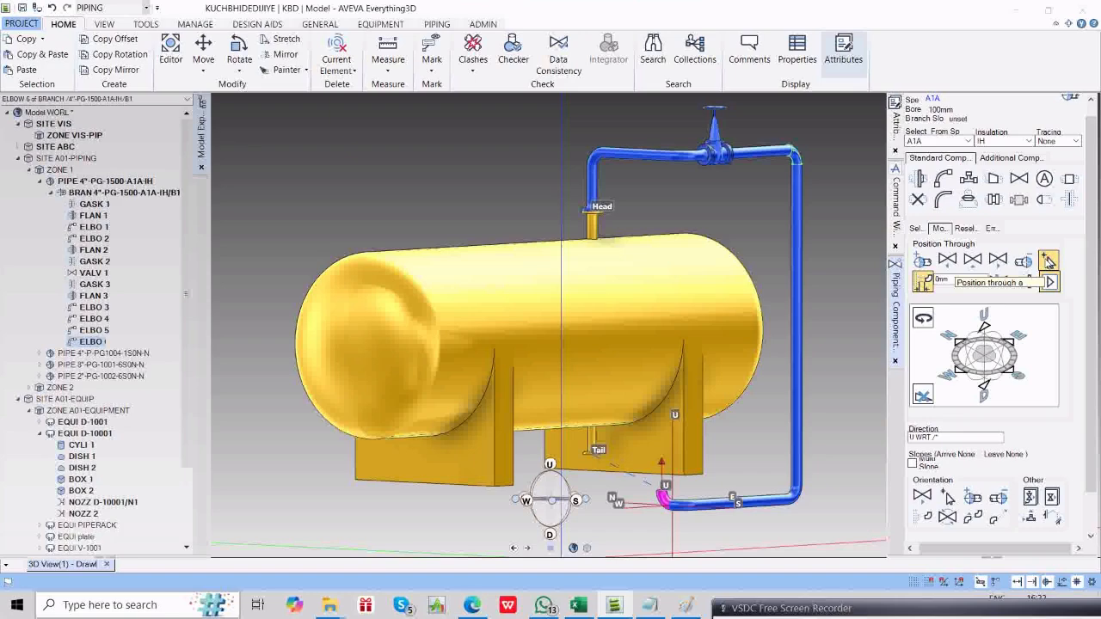
click(1048, 261)
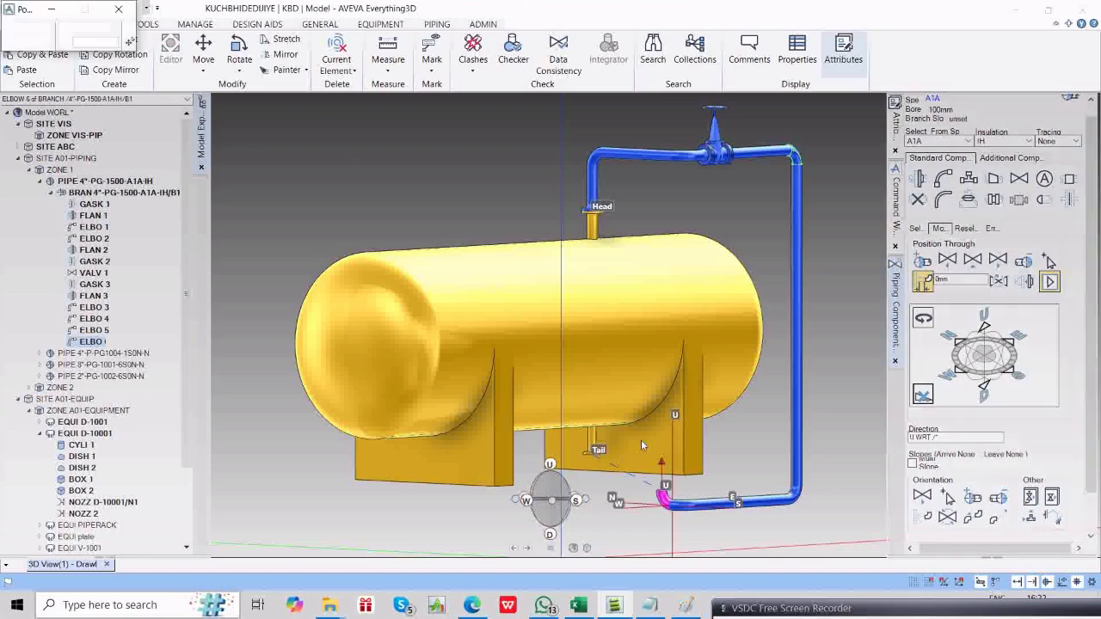
click(596, 449)
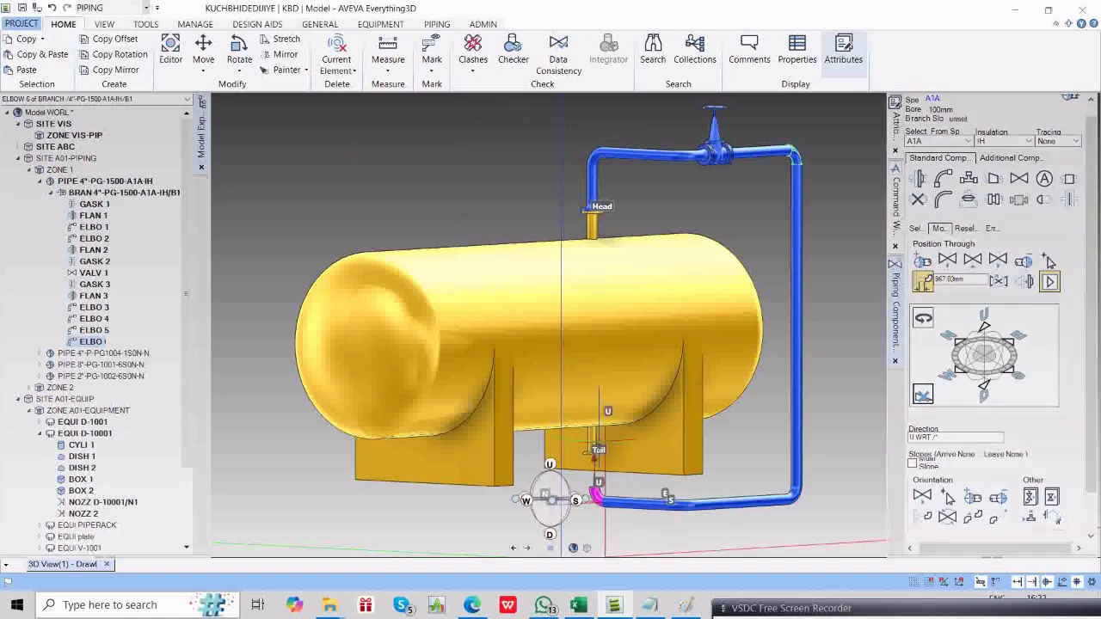
middle_drag(600, 450, 592, 457)
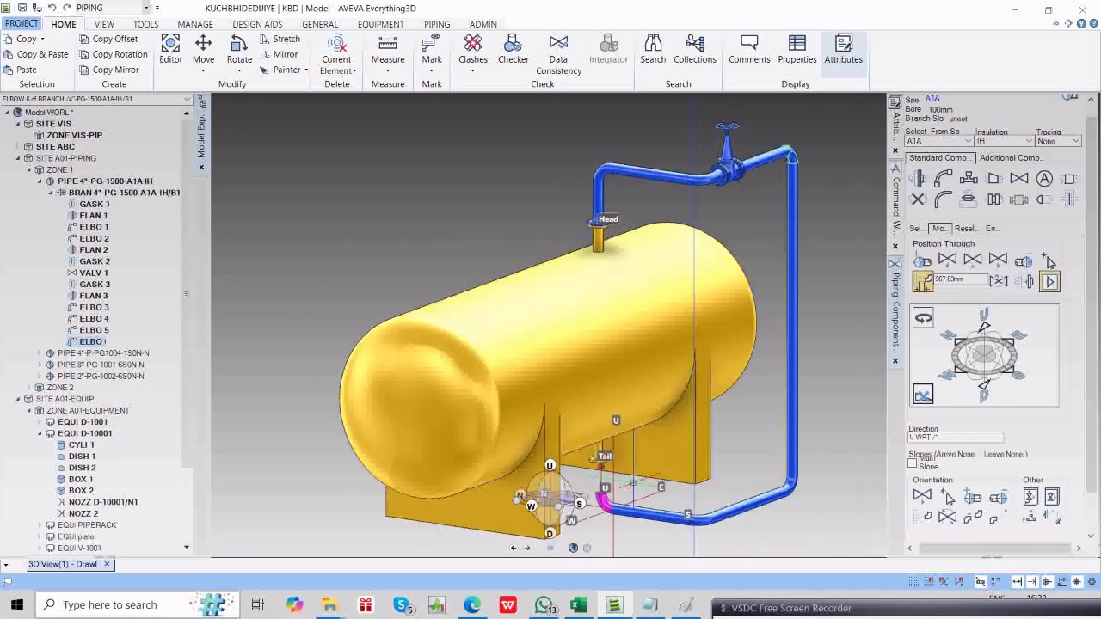
click(1049, 261)
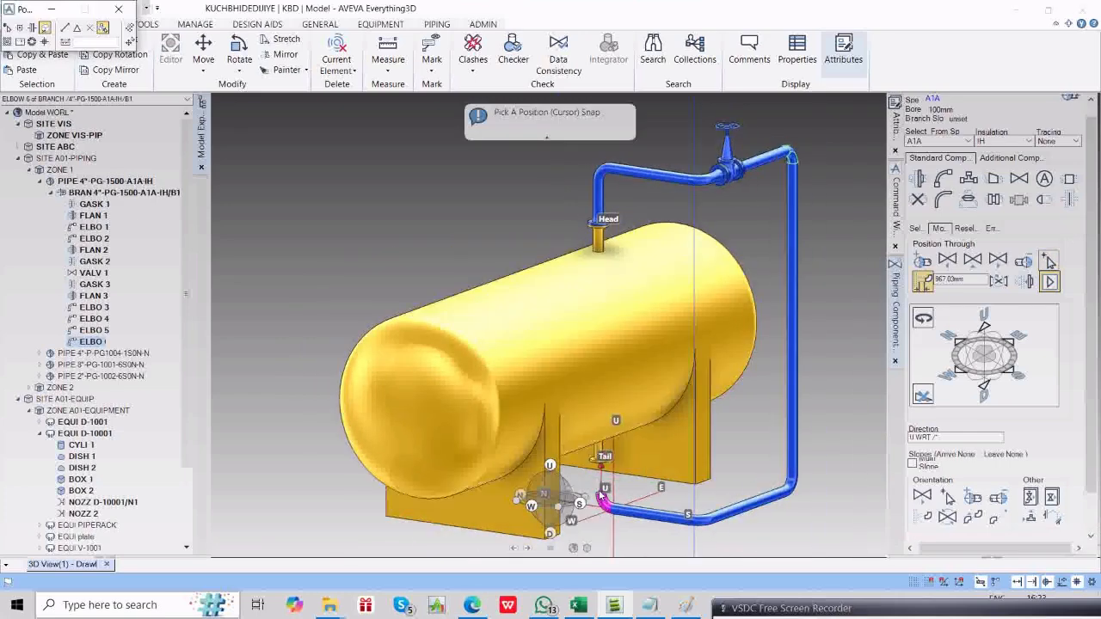
click(6, 29)
click(600, 454)
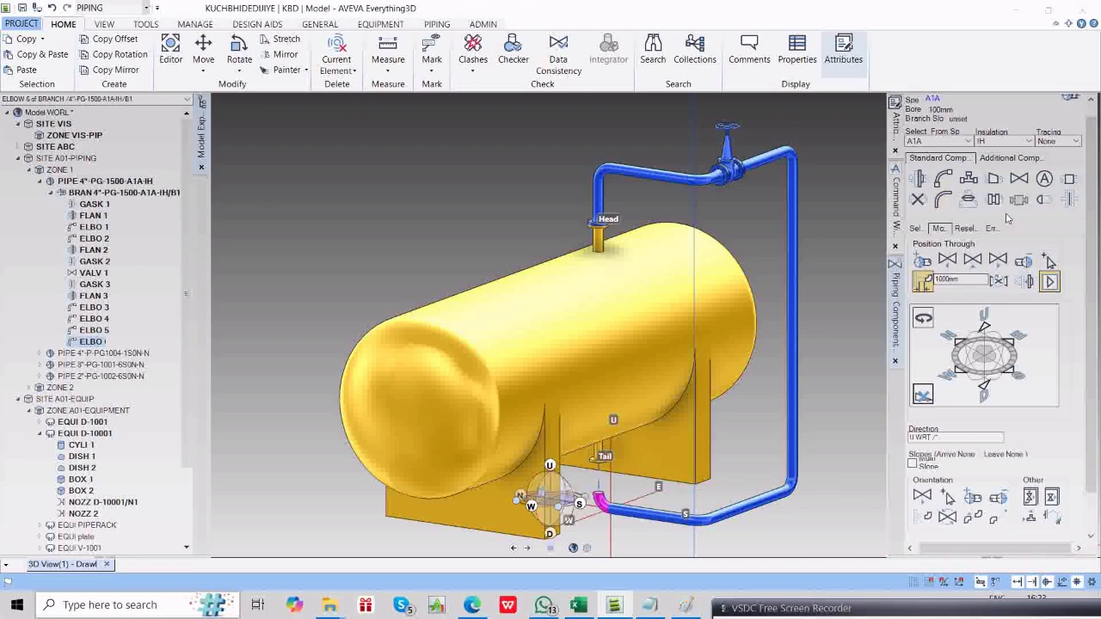
Add a WN ANSI B16.5 #150 RF flange after the sixth elbow and a 1.5MM #150 RF gasket on it.
click(920, 178)
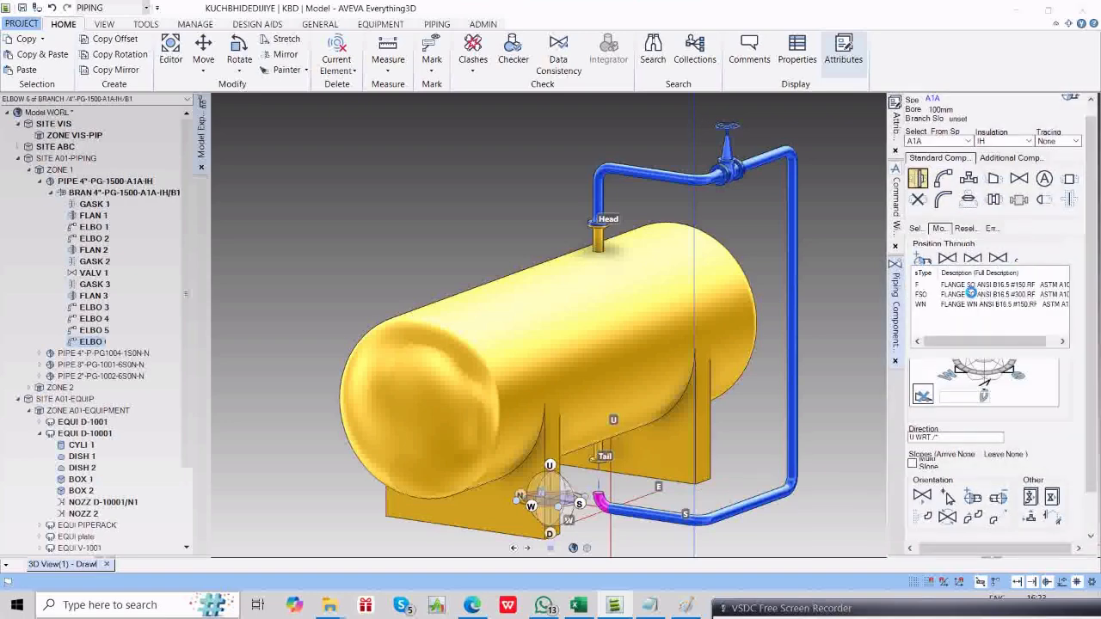
click(929, 304)
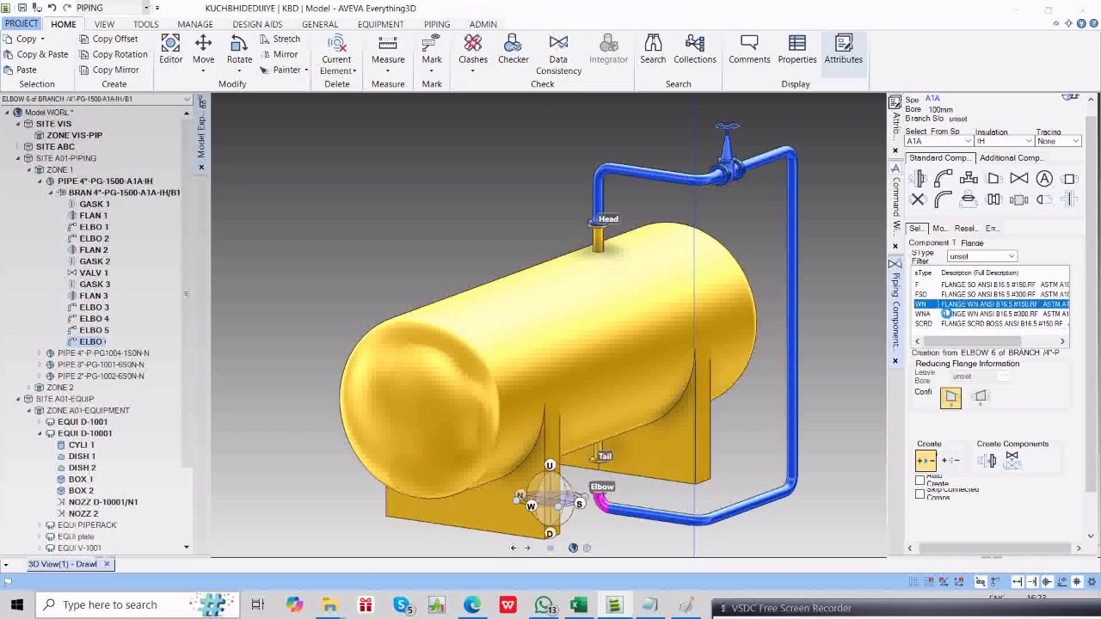
click(988, 461)
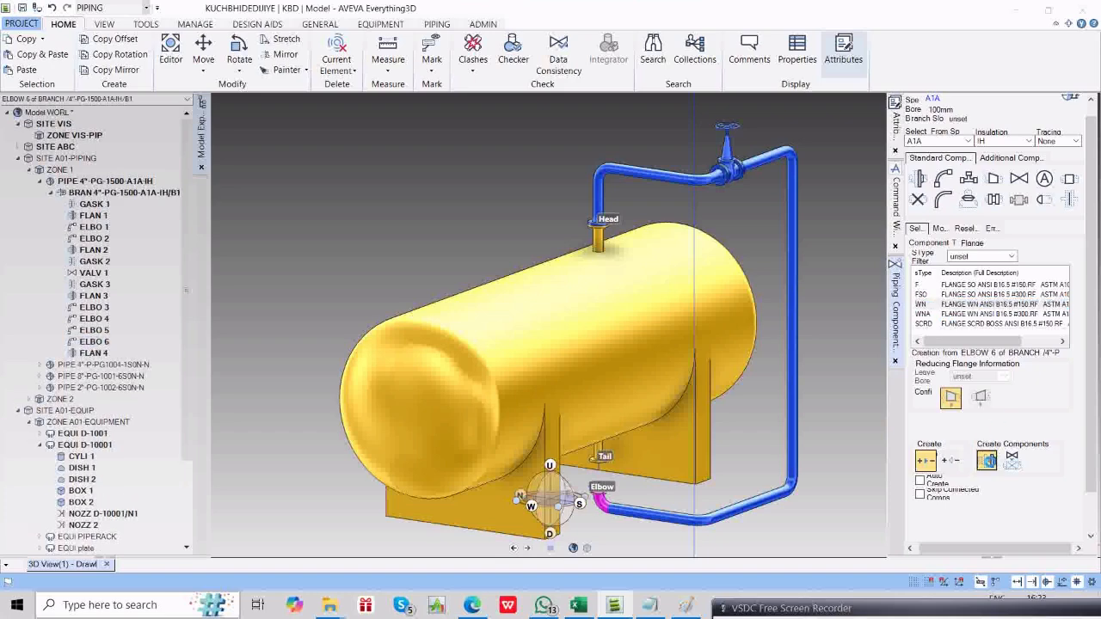
click(1069, 199)
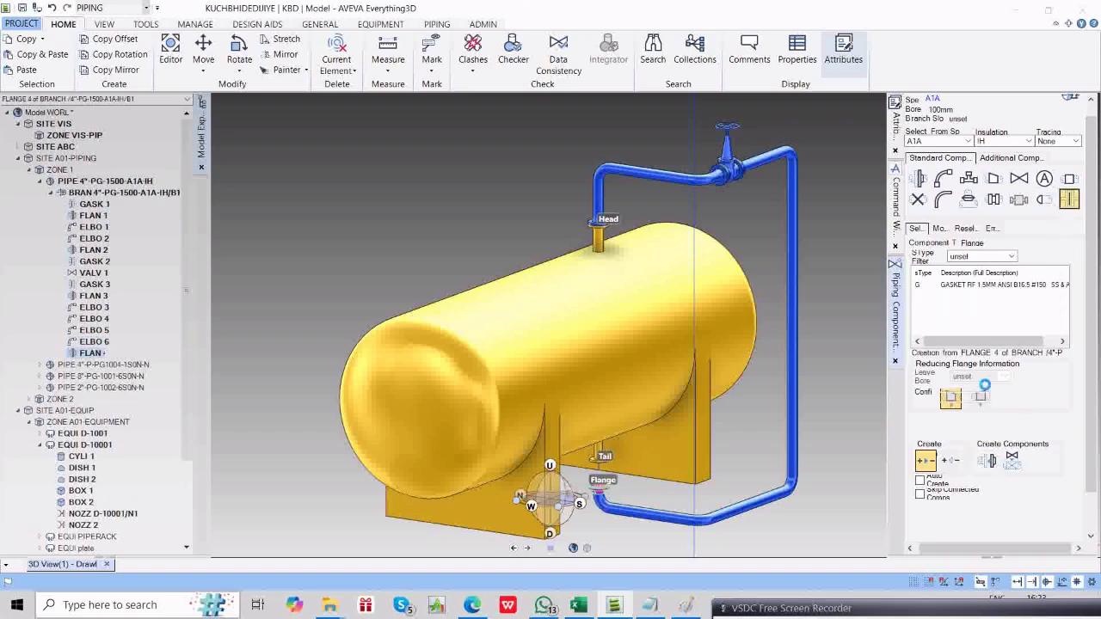
click(958, 286)
click(992, 462)
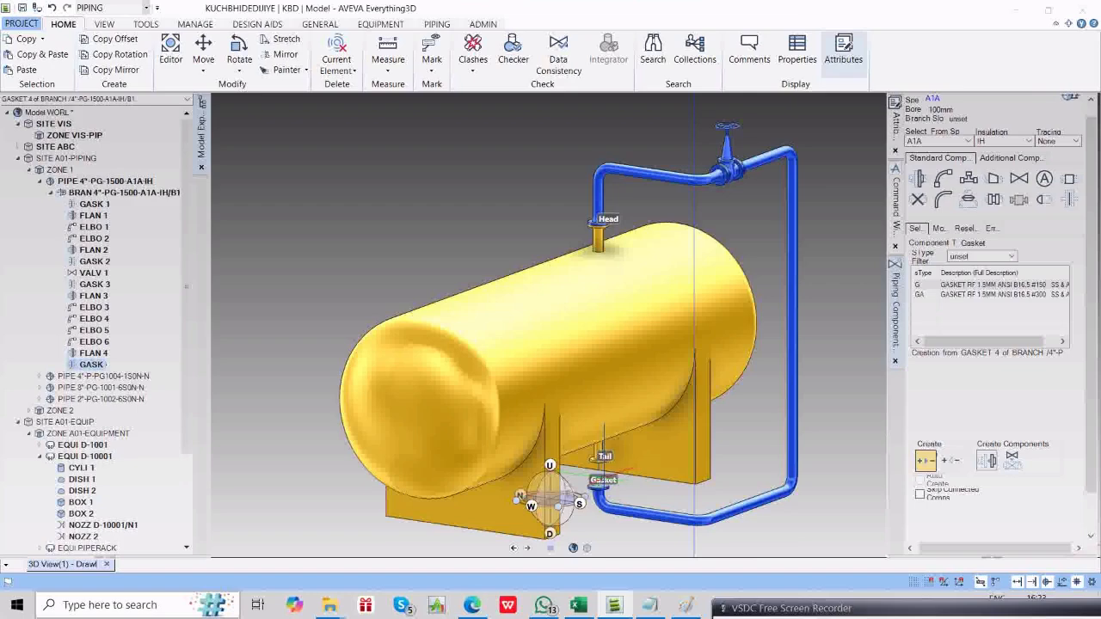
Examine the branch's tail connection settings, including its bore at the bottom nozzle.
scroll(602, 464, up, 3)
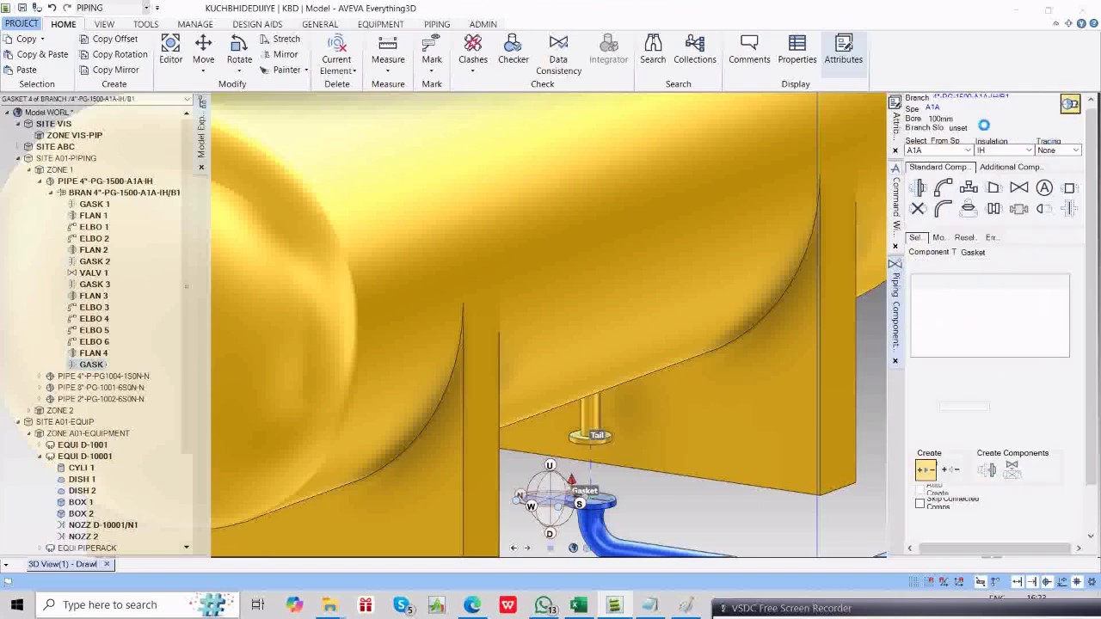
click(967, 99)
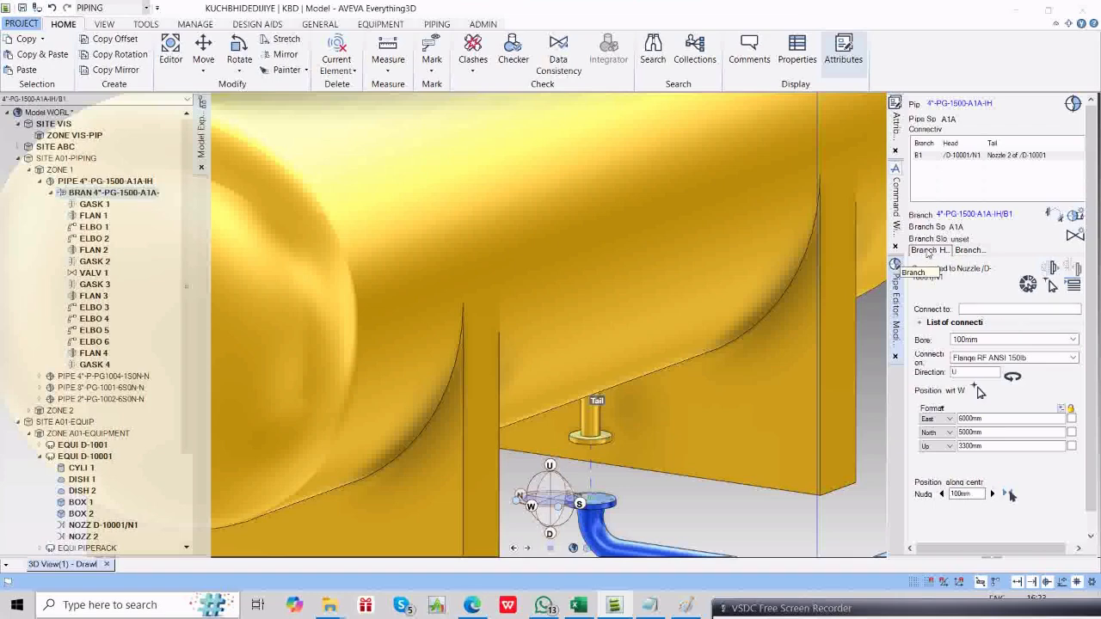
click(978, 251)
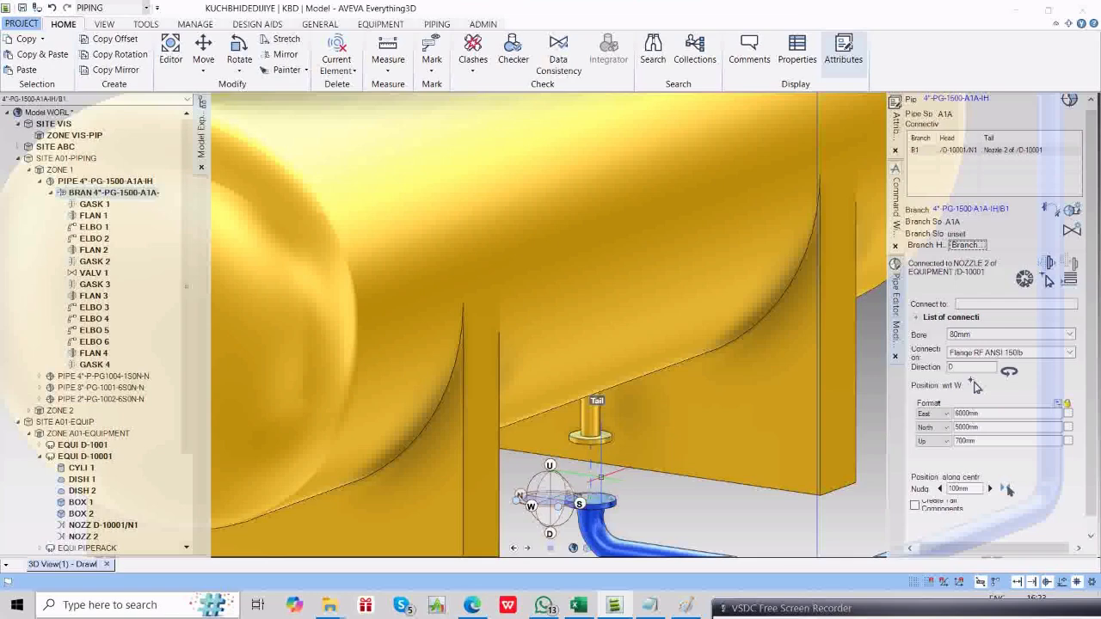
Insert an 80mm concentric reducer (CONC, ANSI B16.9 BW) directly after the sixth elbow, below the tail flange.
middle_drag(599, 478, 541, 334)
scroll(597, 475, up, 3)
click(557, 424)
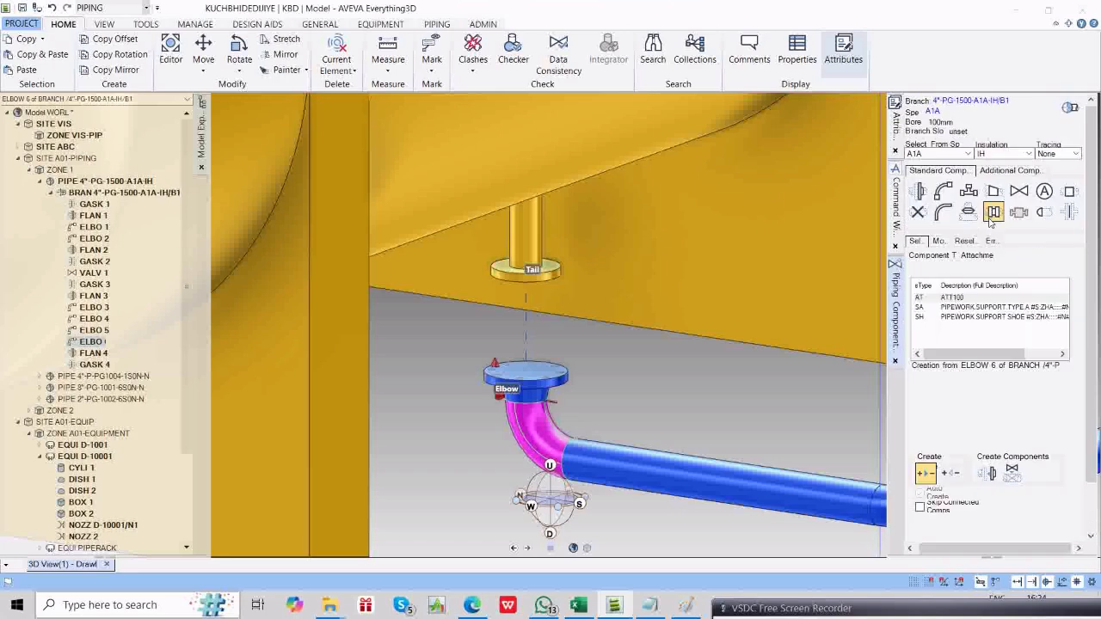
click(993, 192)
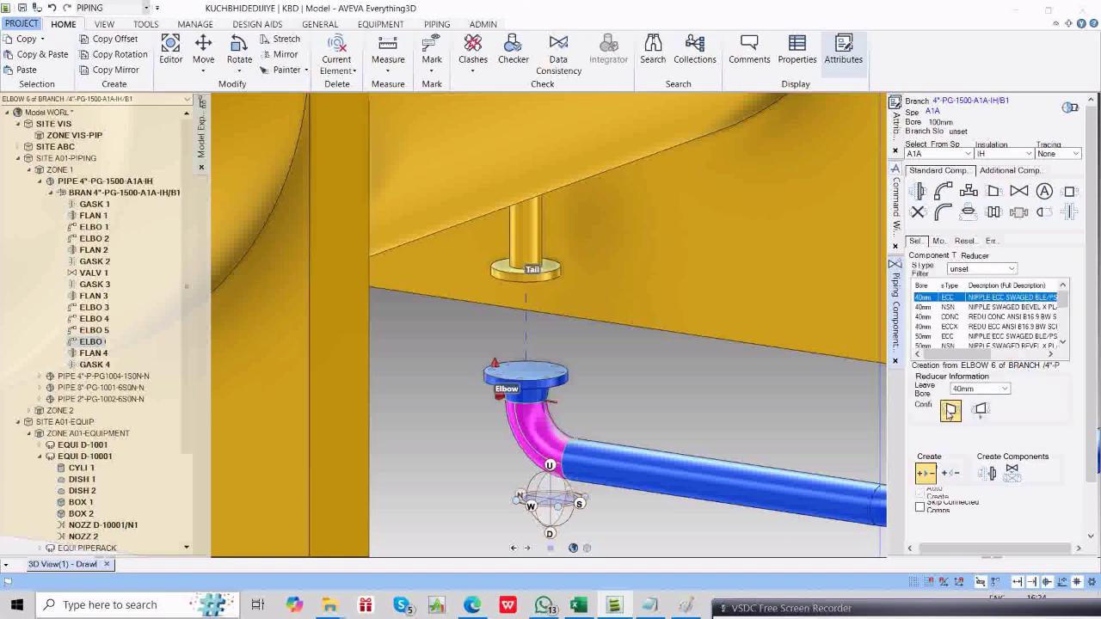
click(950, 411)
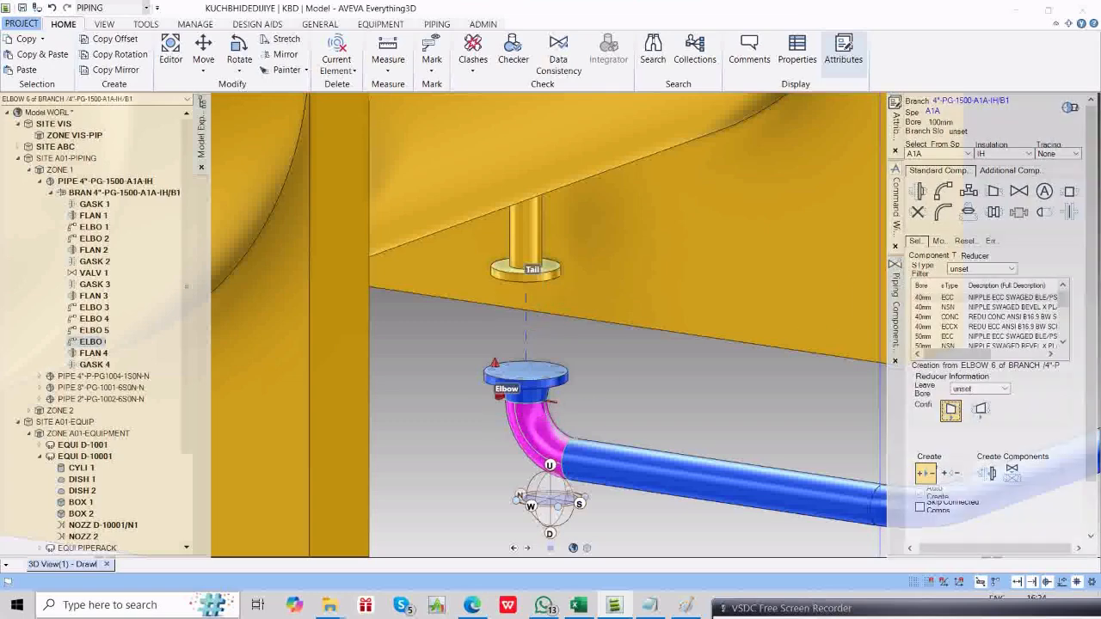
scroll(1017, 329, down, 3)
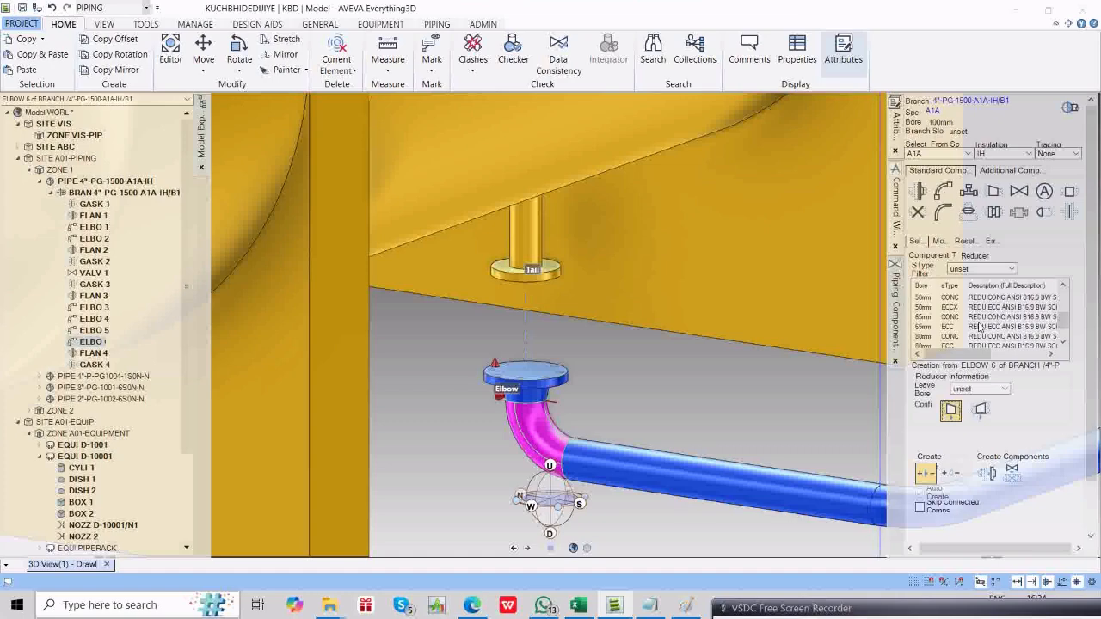
scroll(978, 328, down, 1)
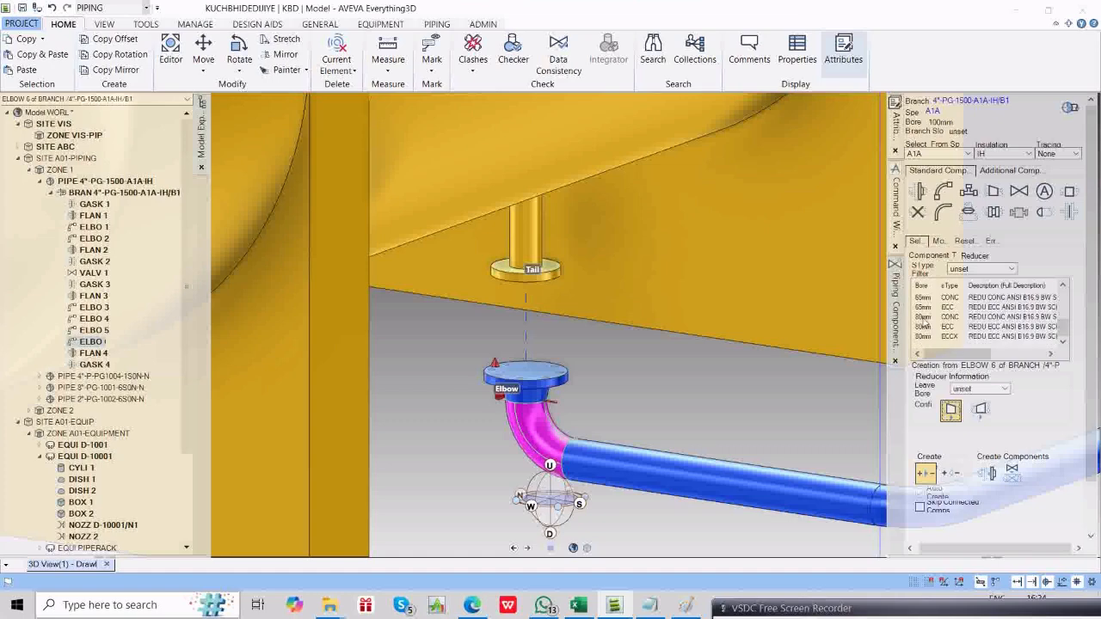
click(922, 317)
click(986, 474)
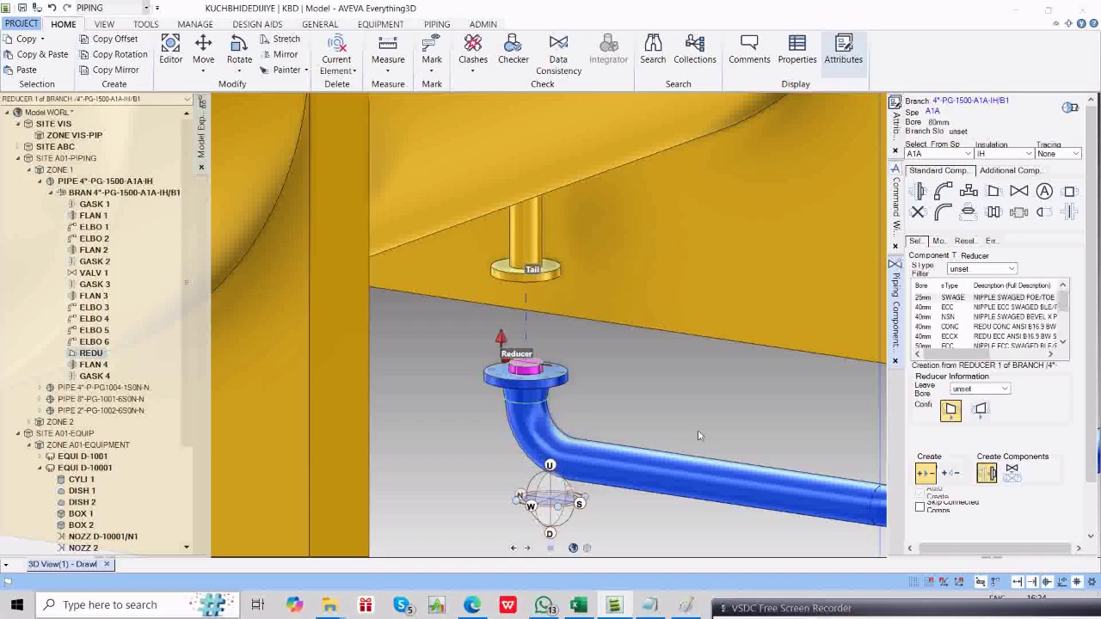
Reselect flange 4 as WN ANSI B16.5 #150 RF with CHOO ALL and connect it to the reducer with CONN.
click(83, 366)
click(899, 225)
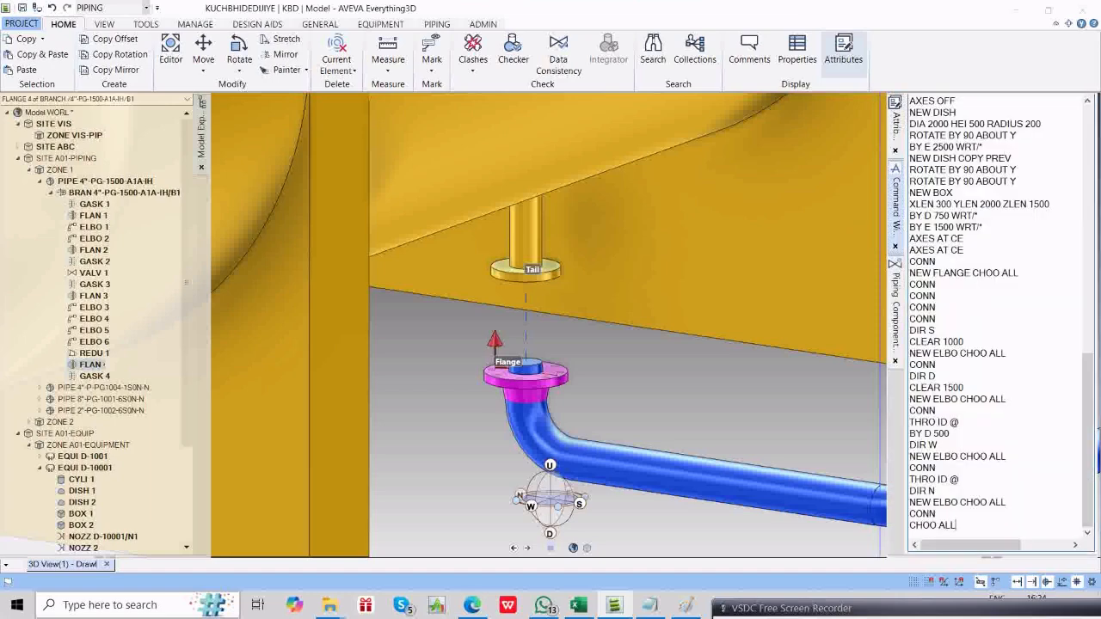
key(Return)
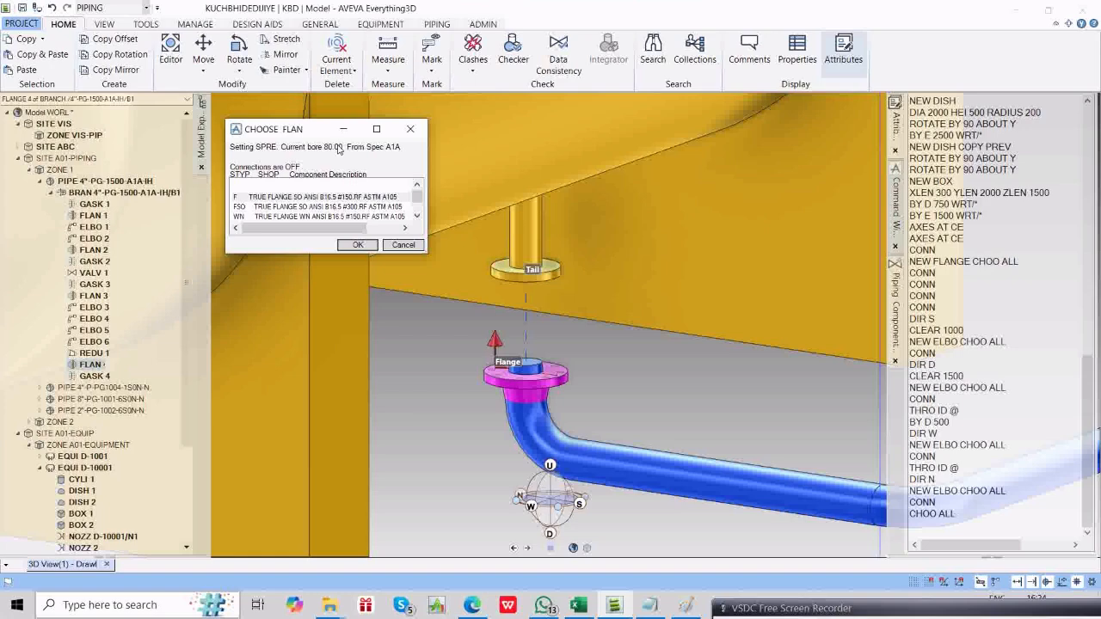
click(274, 216)
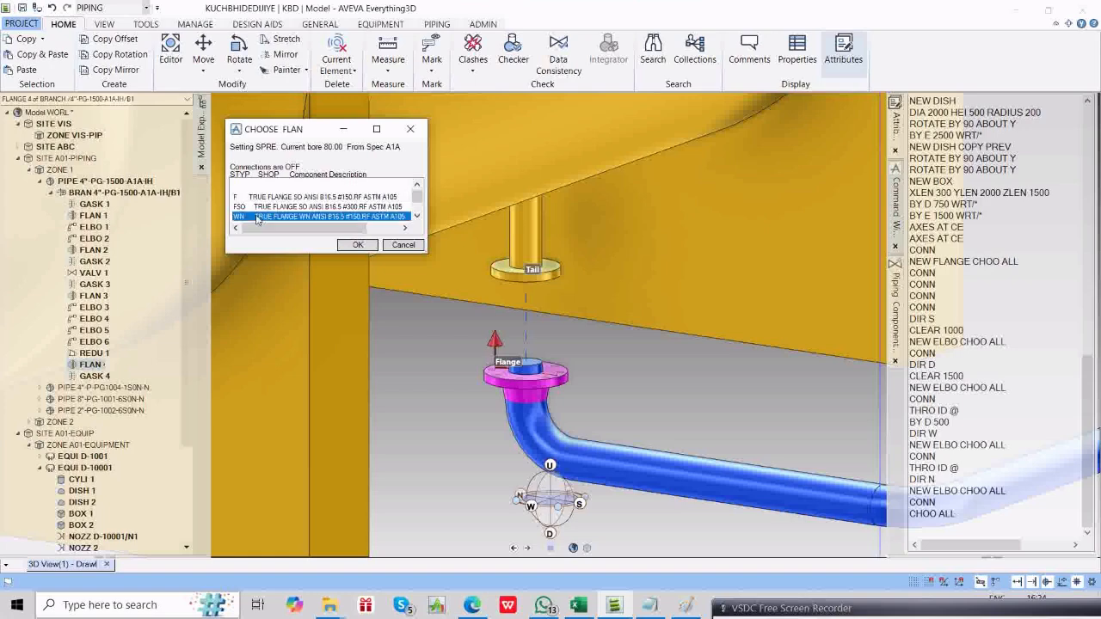
click(358, 245)
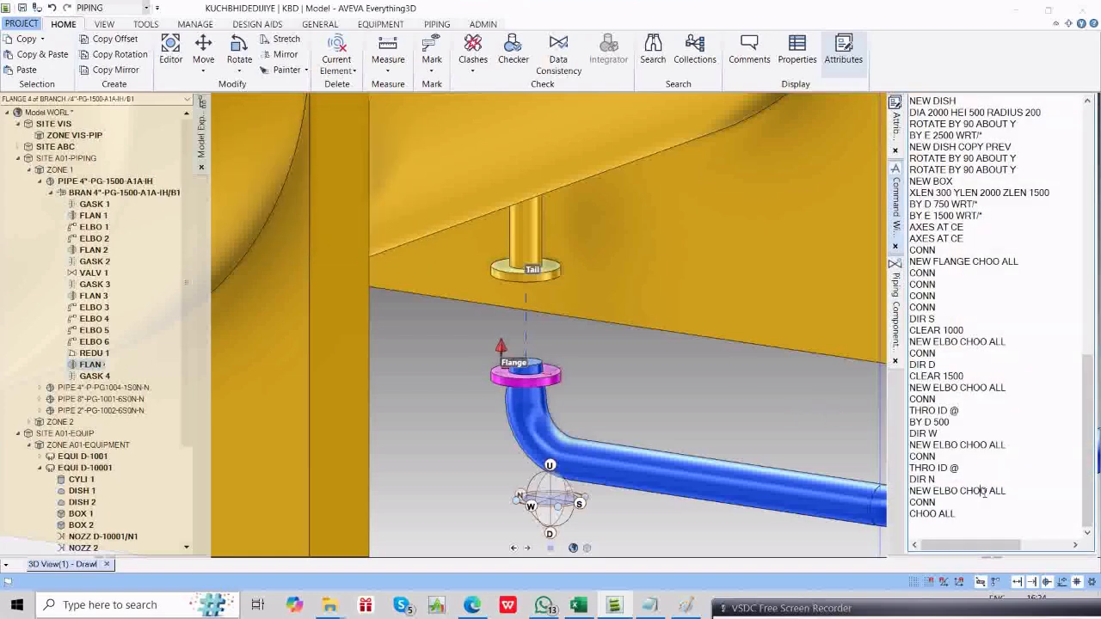
text(CONN)
key(Return)
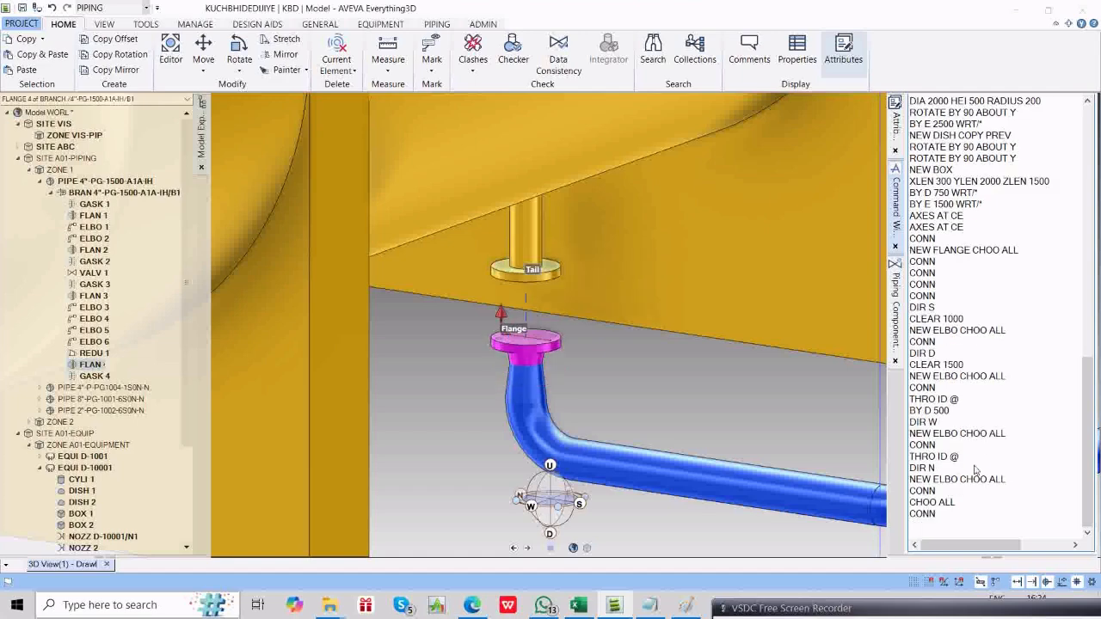
Go to gasket 4 with NEX CE and reselect it as RF 1.5MM ANSI B16.5 #150 with CHOO ALL.
text(NEX CE)
key(Return)
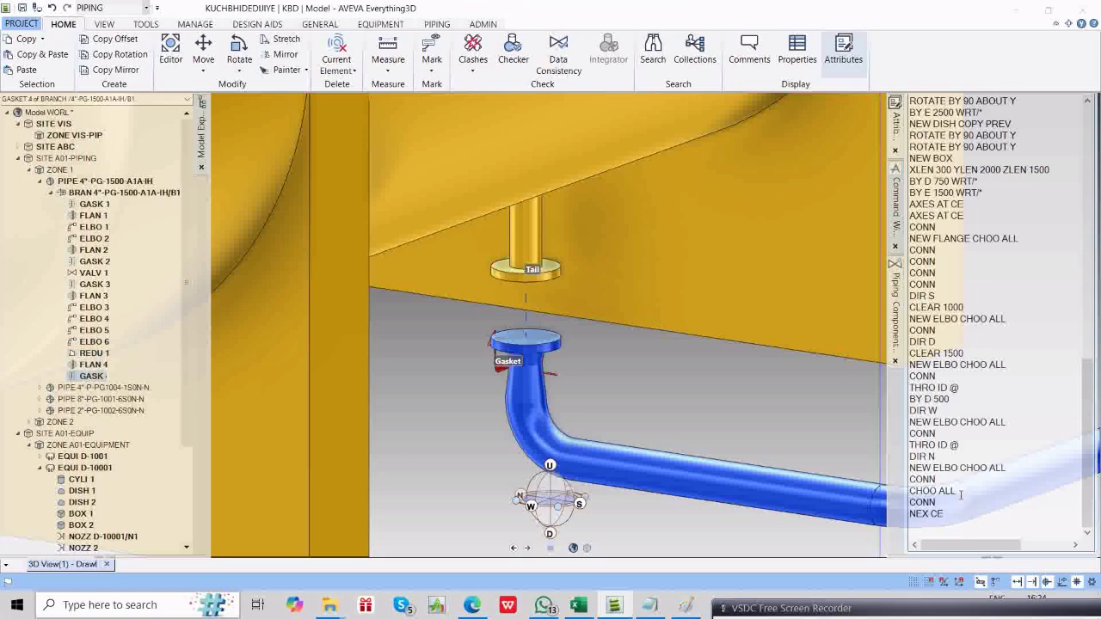
text(CHOO ALL)
key(Return)
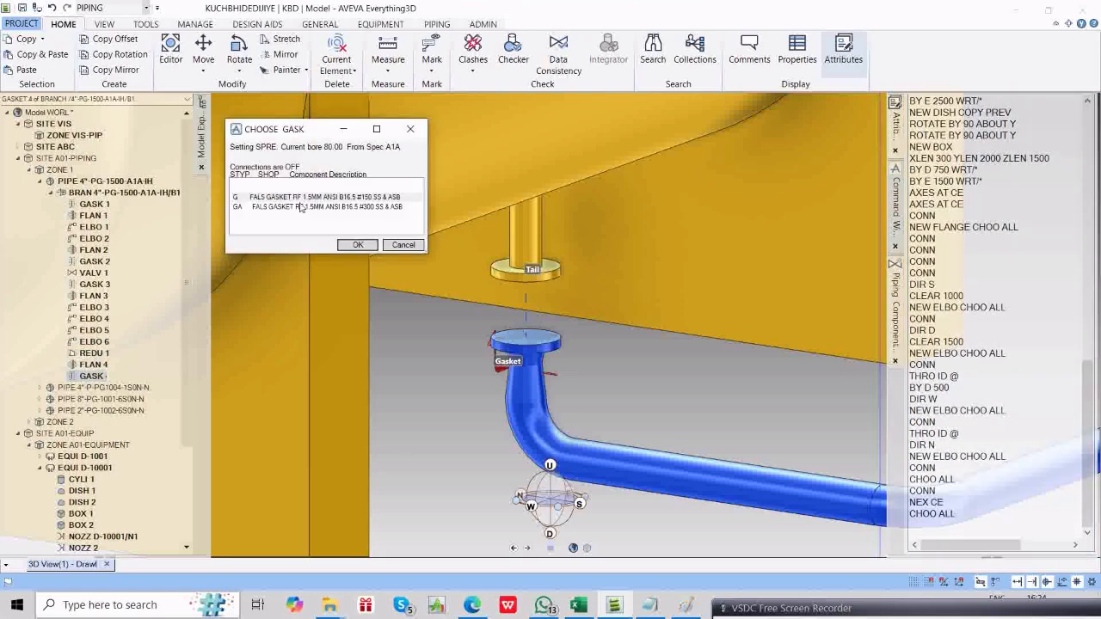
click(301, 199)
click(356, 245)
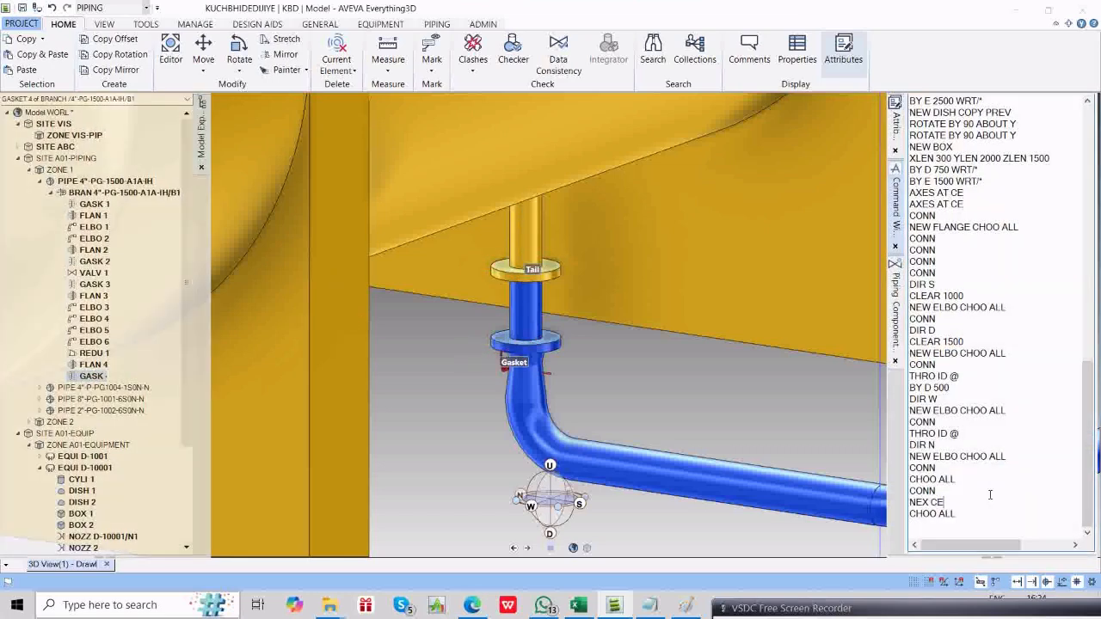
Connect gasket 4 backwards to the branch tail at the bottom nozzle with BAC CONN.
text(BAC)
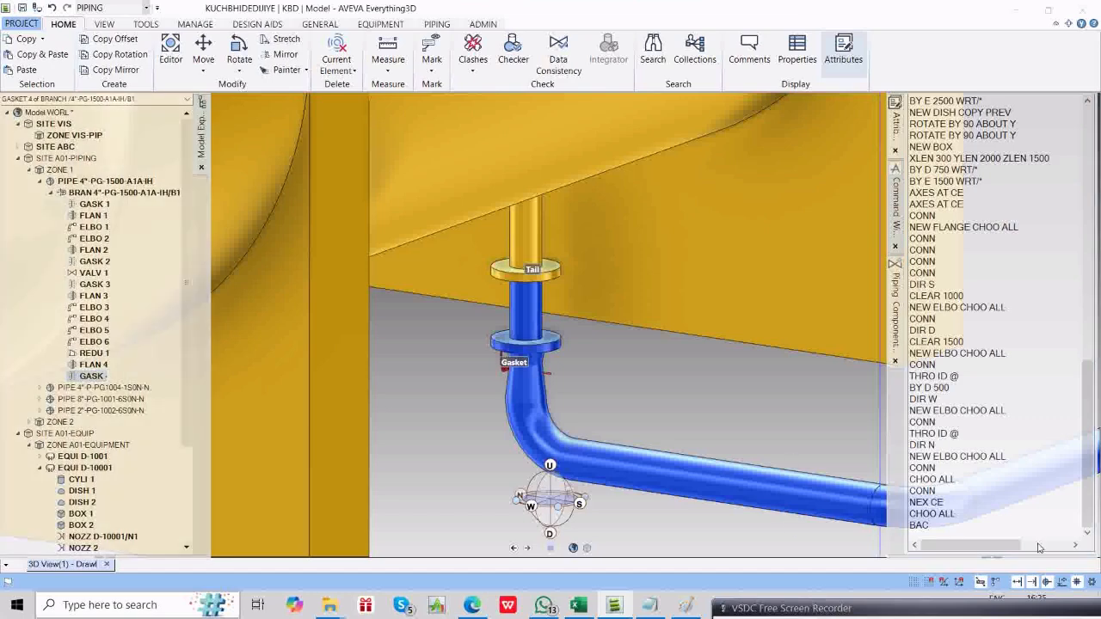
text(CON)
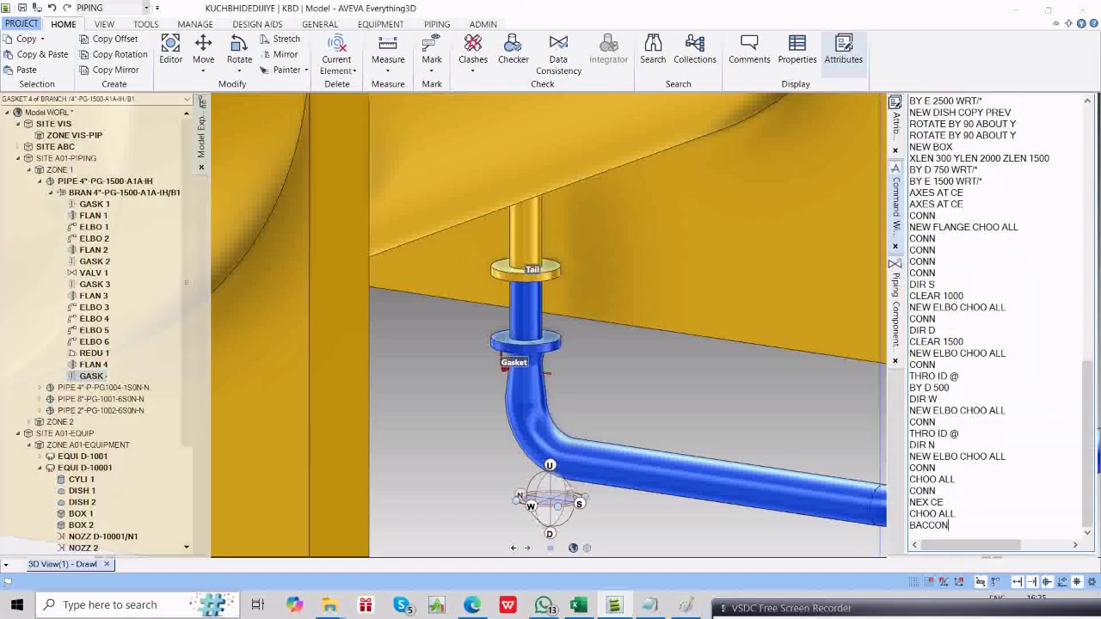
key(BackSpace)
key(BackSpace)
key(BackSpace)
text(CONN)
key(Return)
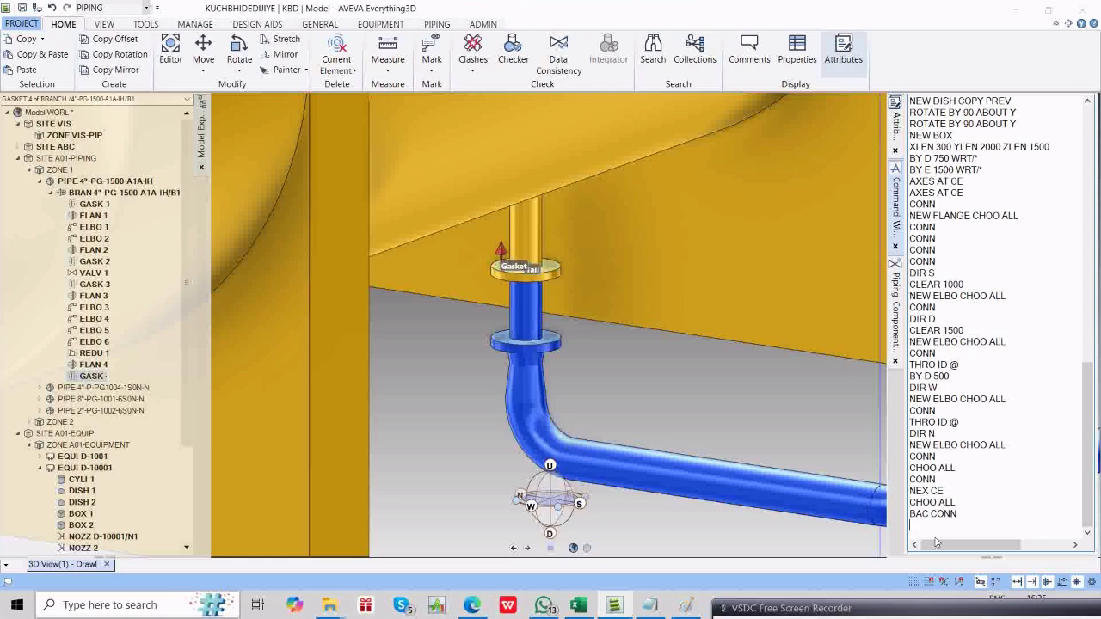
Move to flange 4 with NEX CE, connect it to the gasket with CONN, and restore forward routing with FOR.
text(NEX CE)
key(Return)
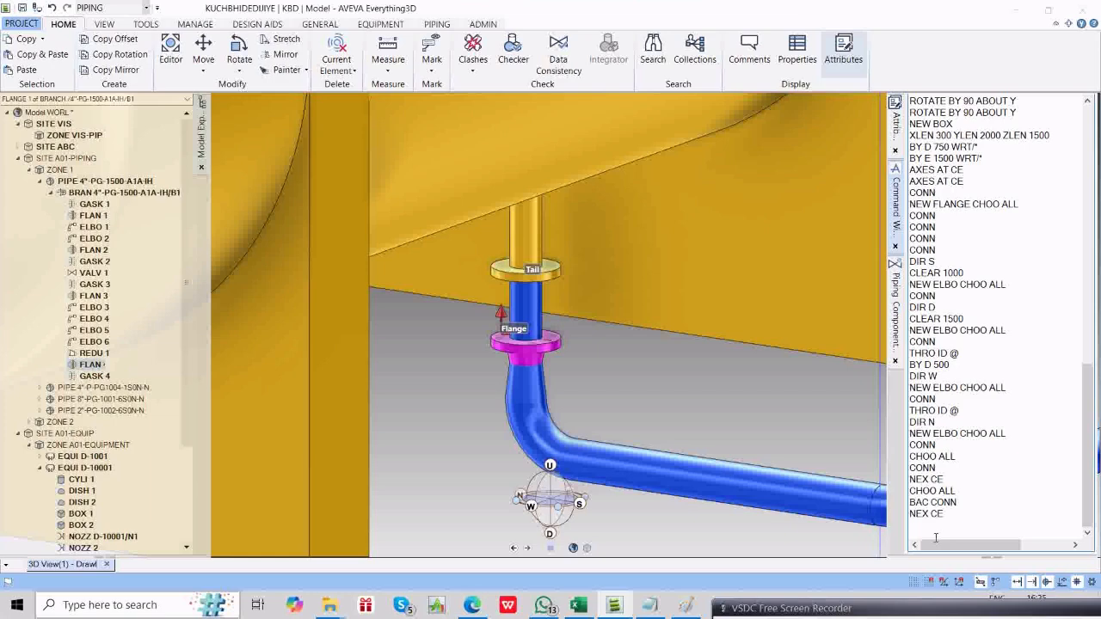
text(CONN)
key(Return)
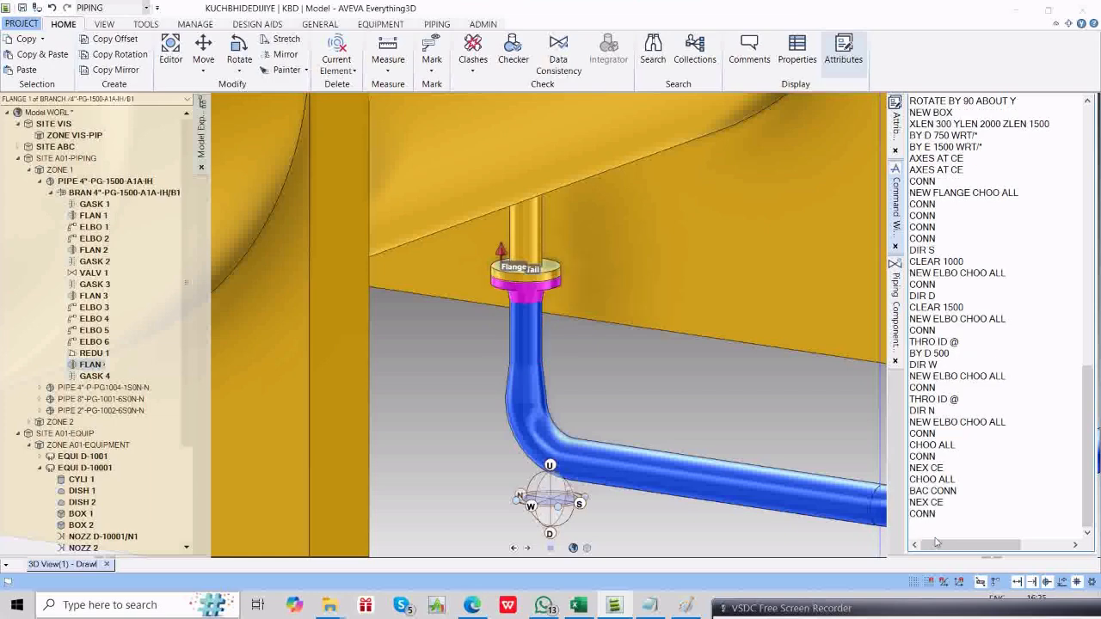
text(FOR)
key(Return)
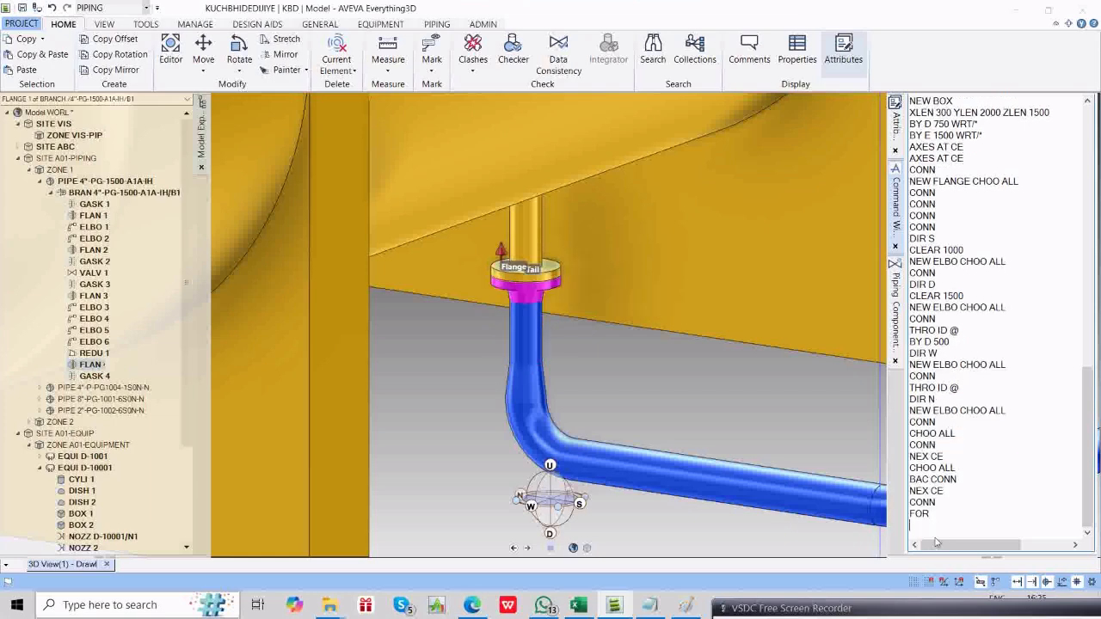
scroll(646, 218, down, 7)
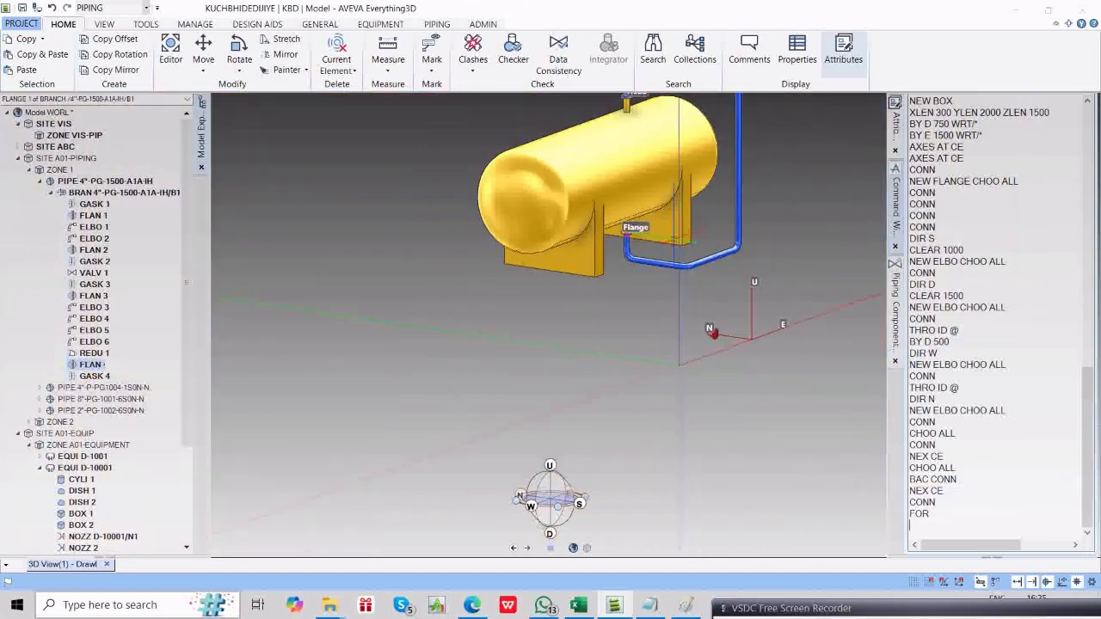
middle_drag(660, 224, 547, 222)
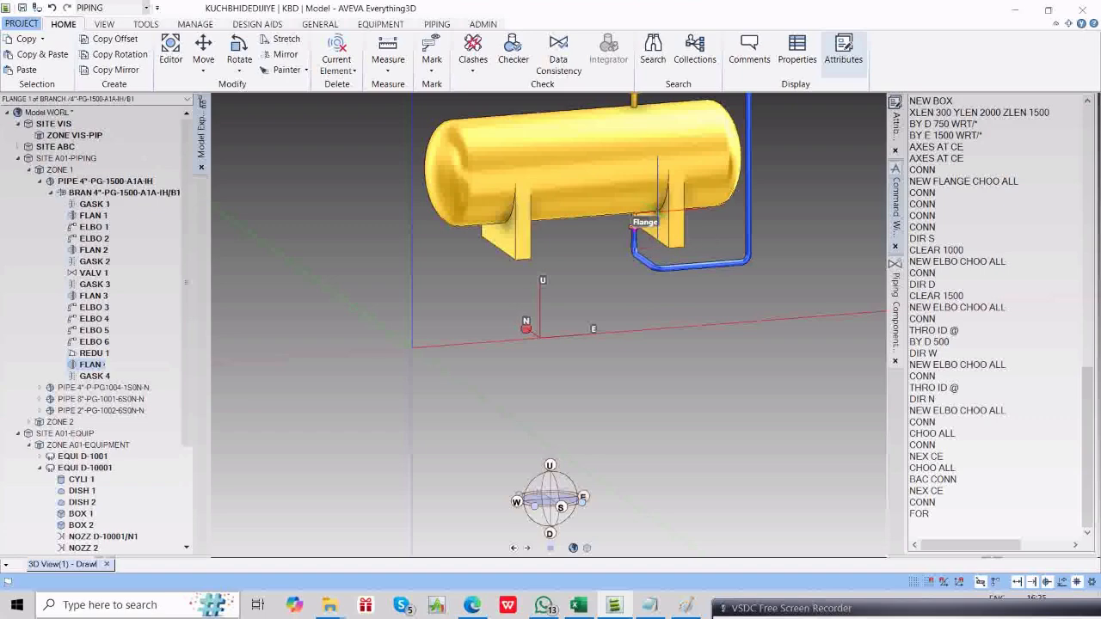
scroll(658, 206, down, 3)
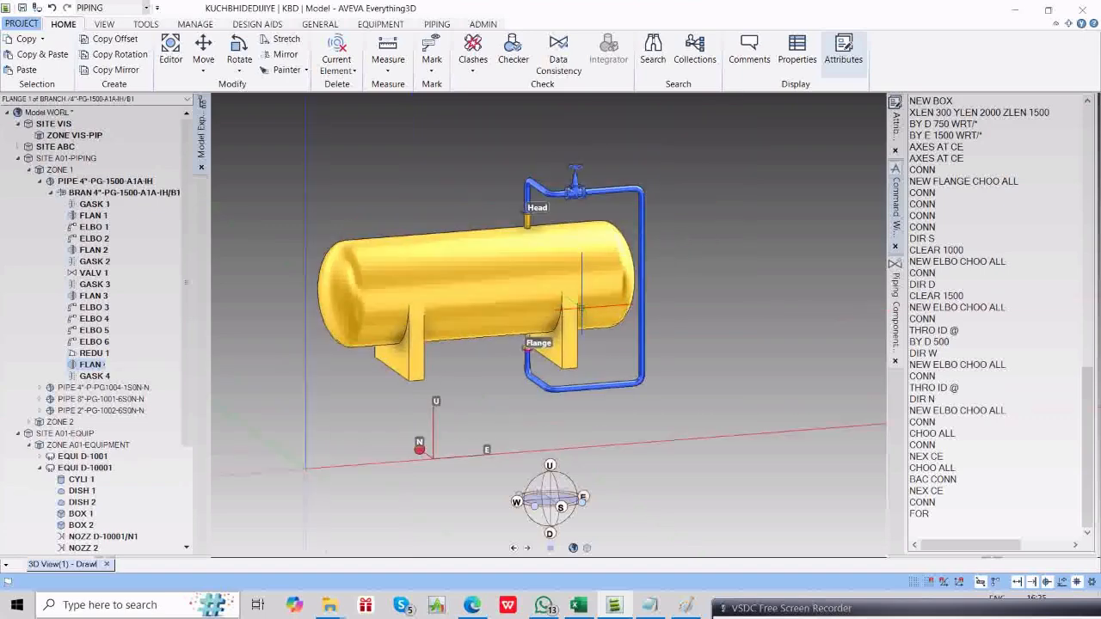